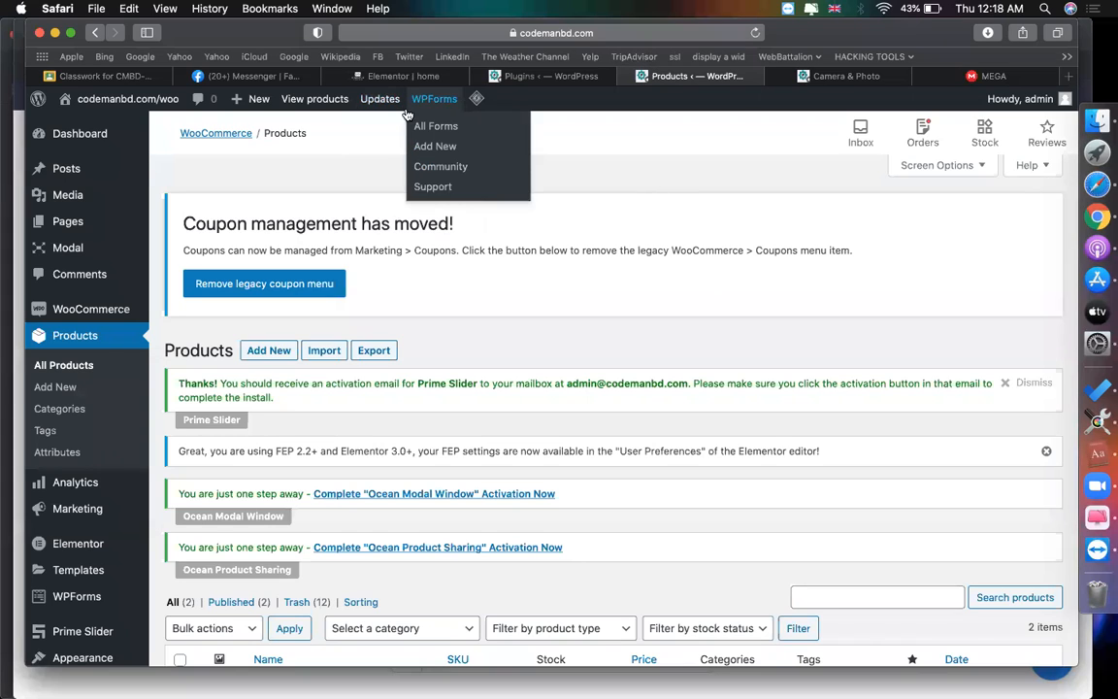
# Step: Review the existing WooCommerce products and start adding a new product
pyautogui.scroll(-4, 564, 430)
pyautogui.scroll(-3, 548, 427)
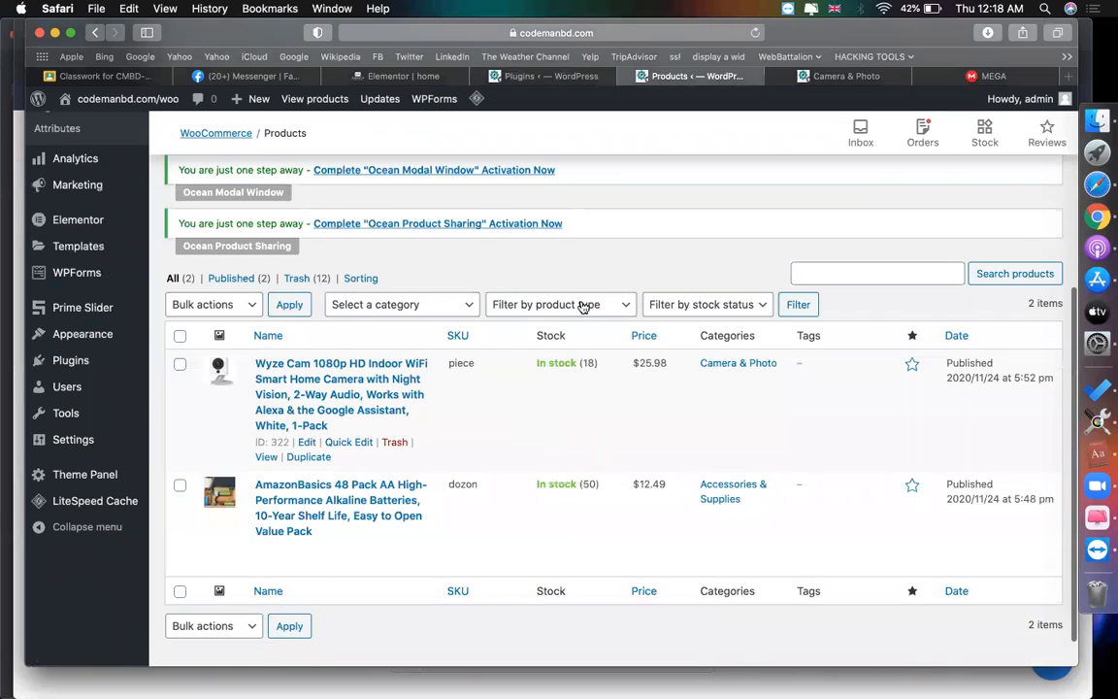
pyautogui.scroll(5, 574, 307)
pyautogui.scroll(3, 391, 295)
pyautogui.click(273, 347)
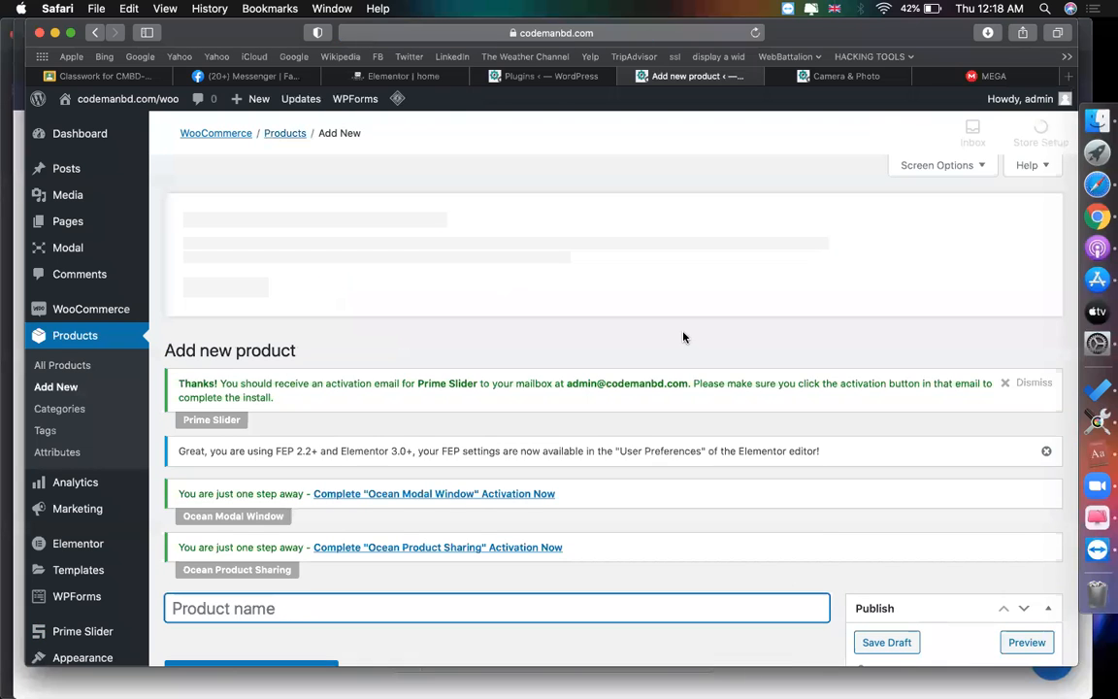
# Step: Set the new product's image to the camera kit picture Screenshot-2020-11-24-at-11.50.22-PM.png from the media library
pyautogui.scroll(-10, 839, 404)
pyautogui.scroll(-5, 840, 406)
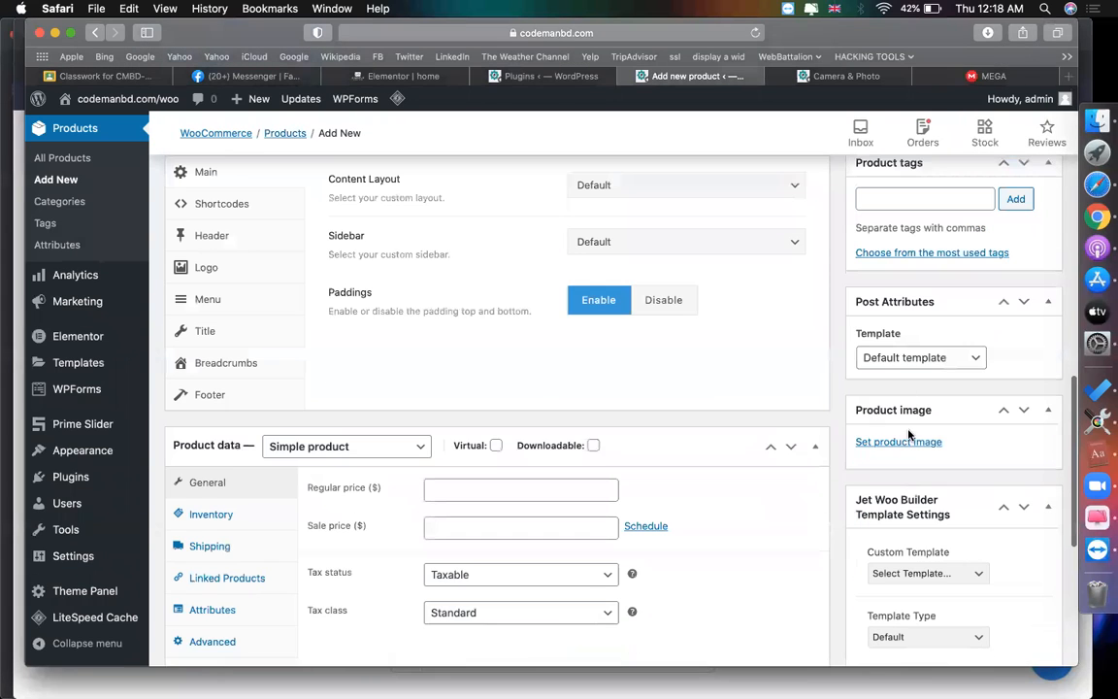
pyautogui.click(878, 444)
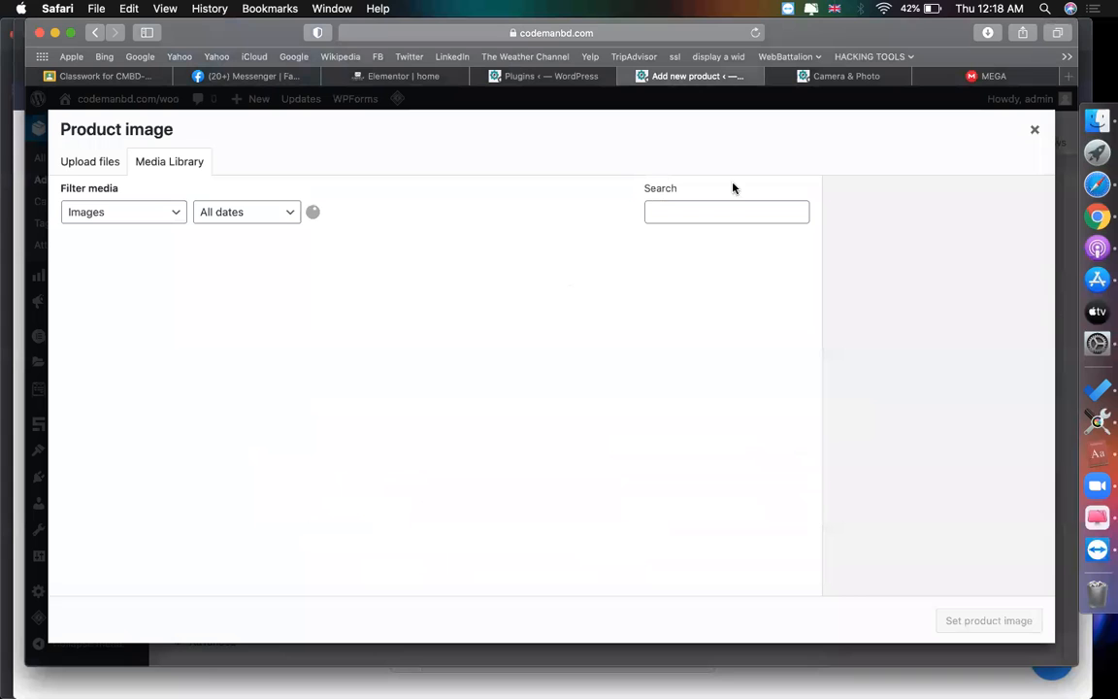
pyautogui.click(90, 163)
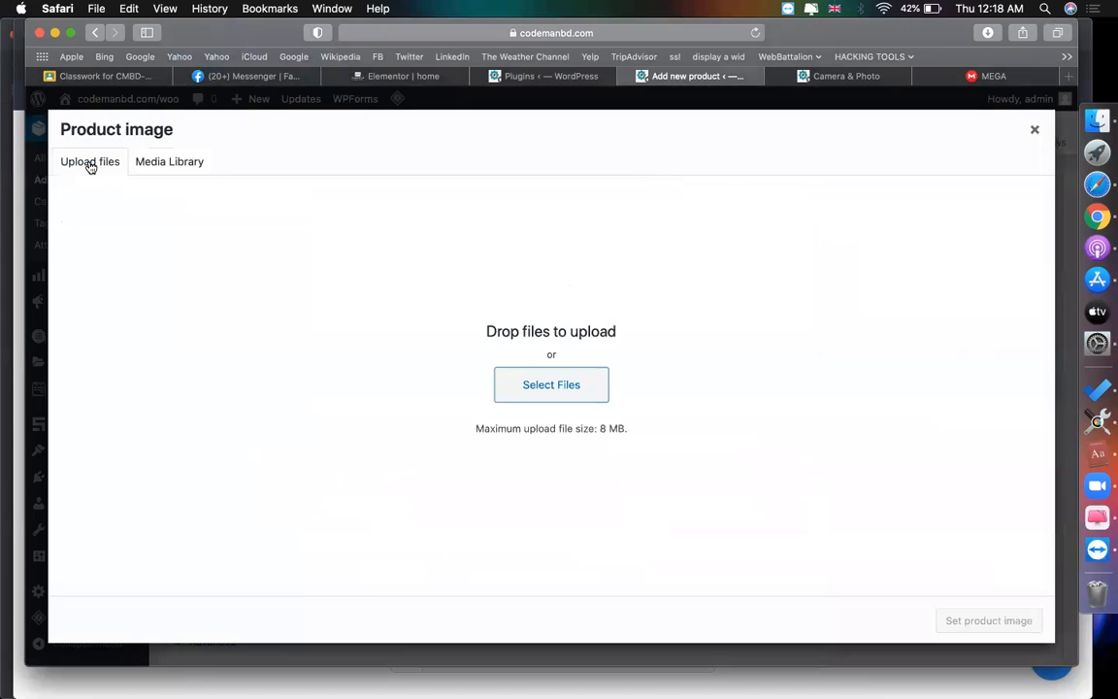
pyautogui.click(145, 161)
pyautogui.click(127, 270)
pyautogui.click(192, 271)
pyautogui.click(61, 276)
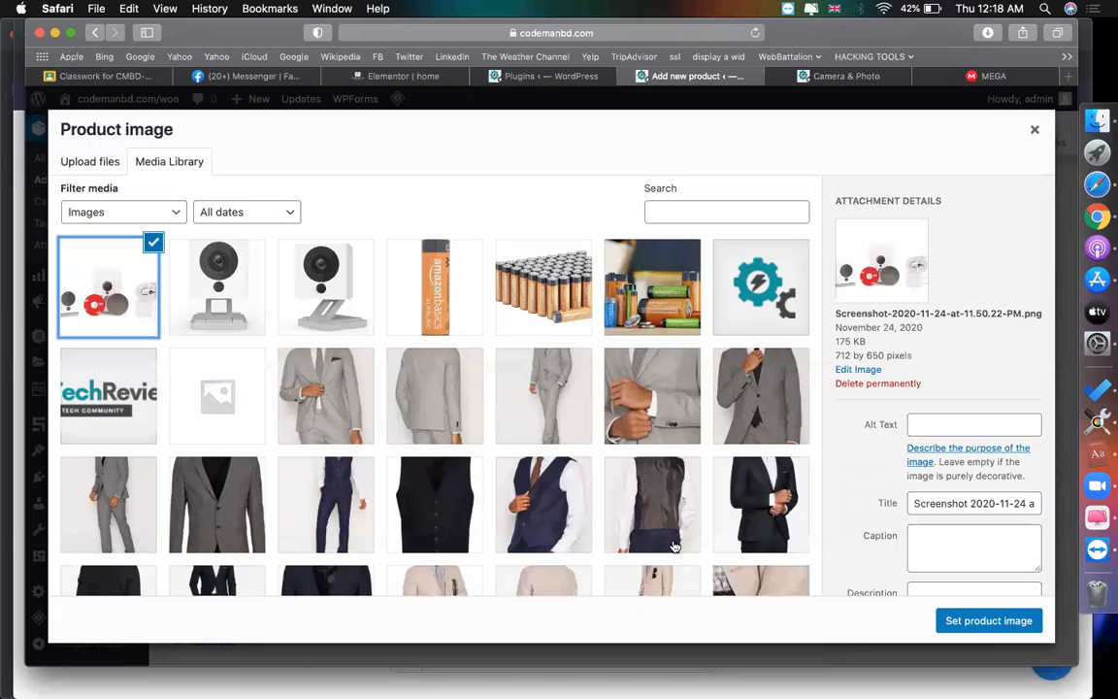
pyautogui.click(943, 612)
# Step: Name the new product AUDIO BOX
pyautogui.scroll(10, 485, 369)
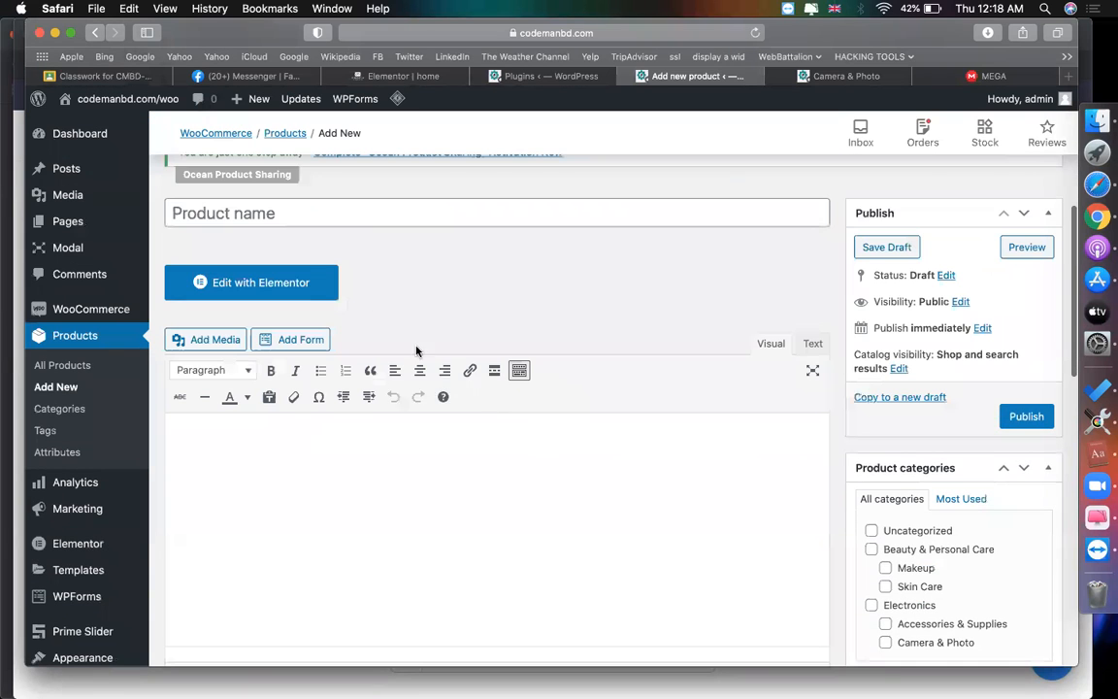
pyautogui.click(340, 213)
pyautogui.write('AUDIO ')
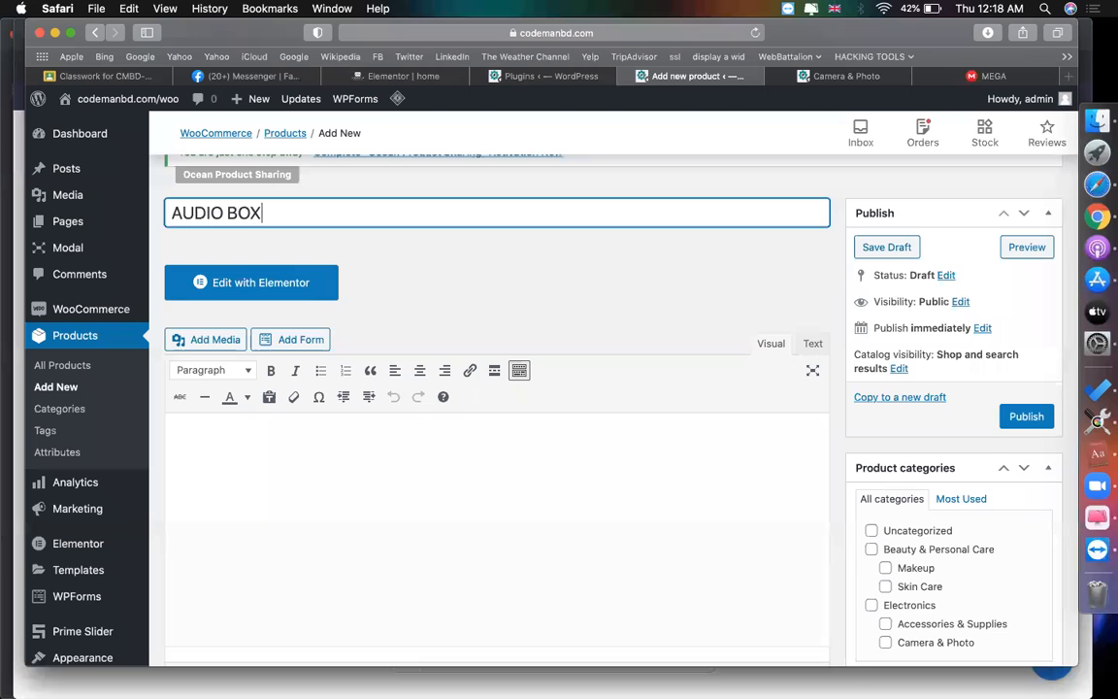
pyautogui.write('BOX')
# Step: Set the AUDIO BOX regular price to 120 dollars and publish the product
pyautogui.scroll(-10, 467, 444)
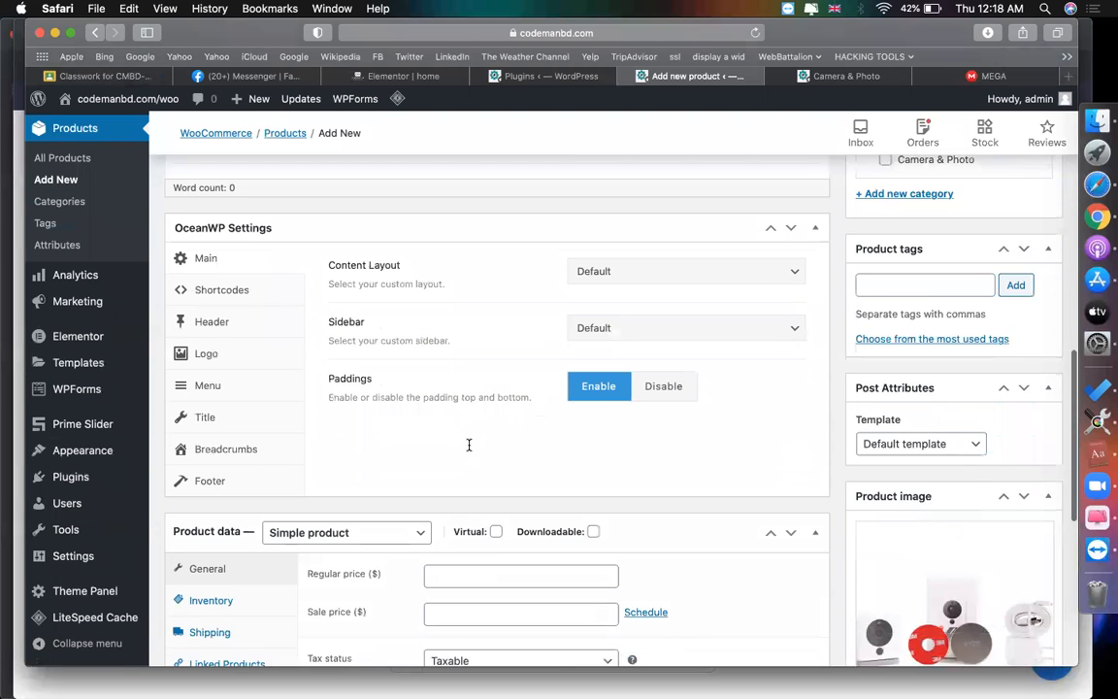
pyautogui.click(511, 575)
pyautogui.write('120')
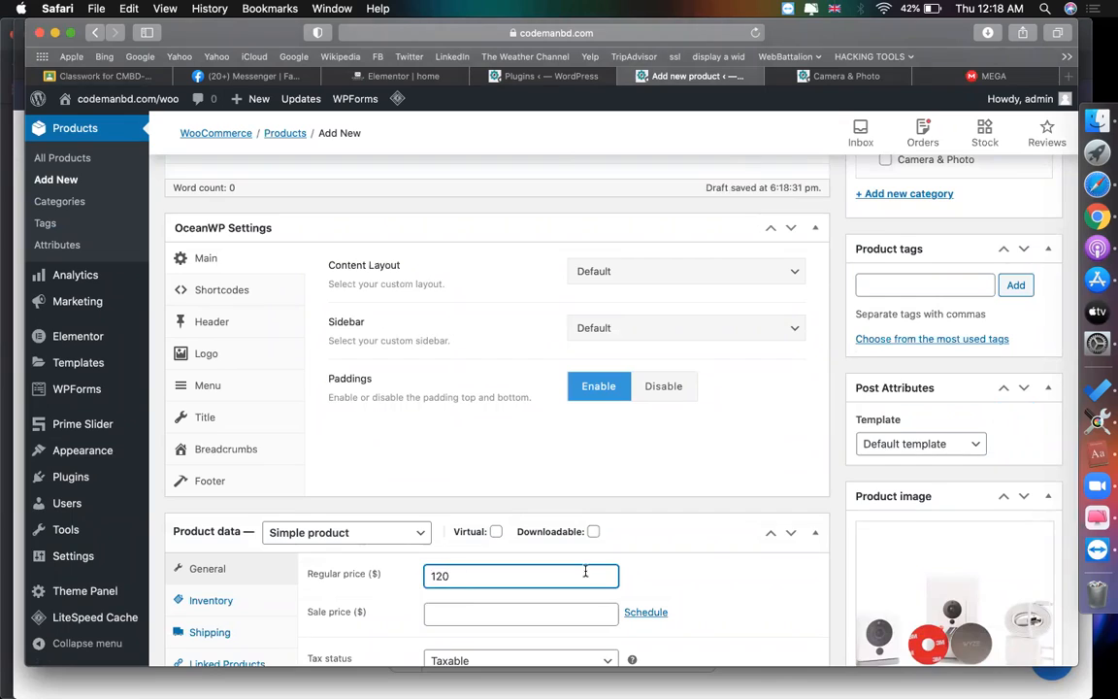
pyautogui.scroll(5, 591, 626)
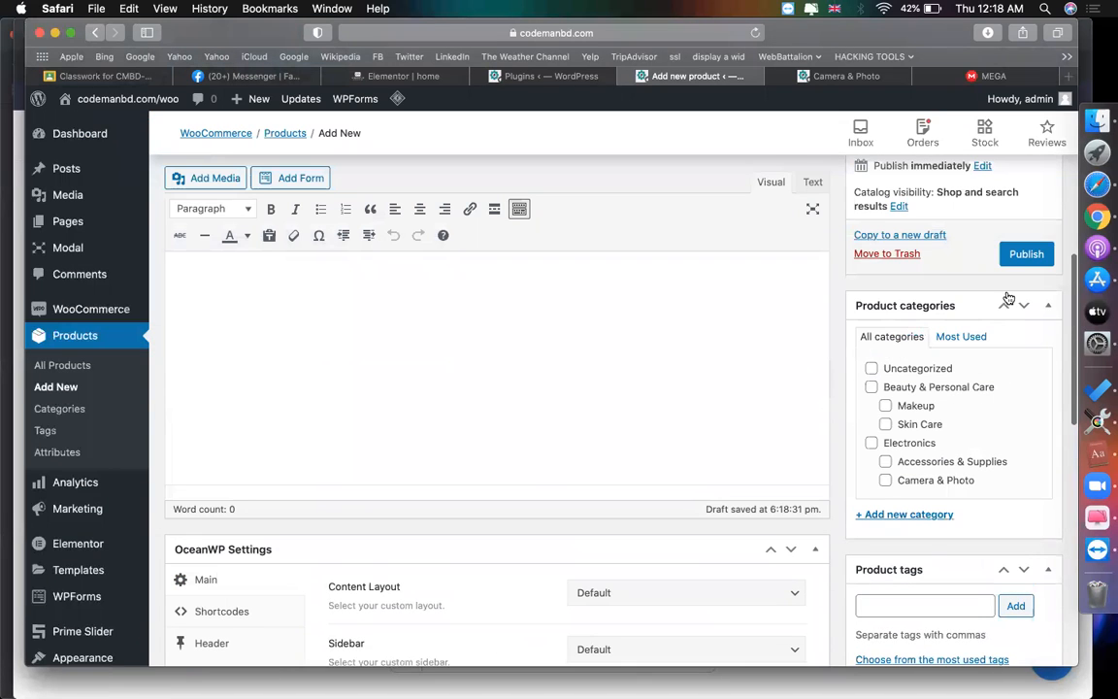
pyautogui.click(1026, 254)
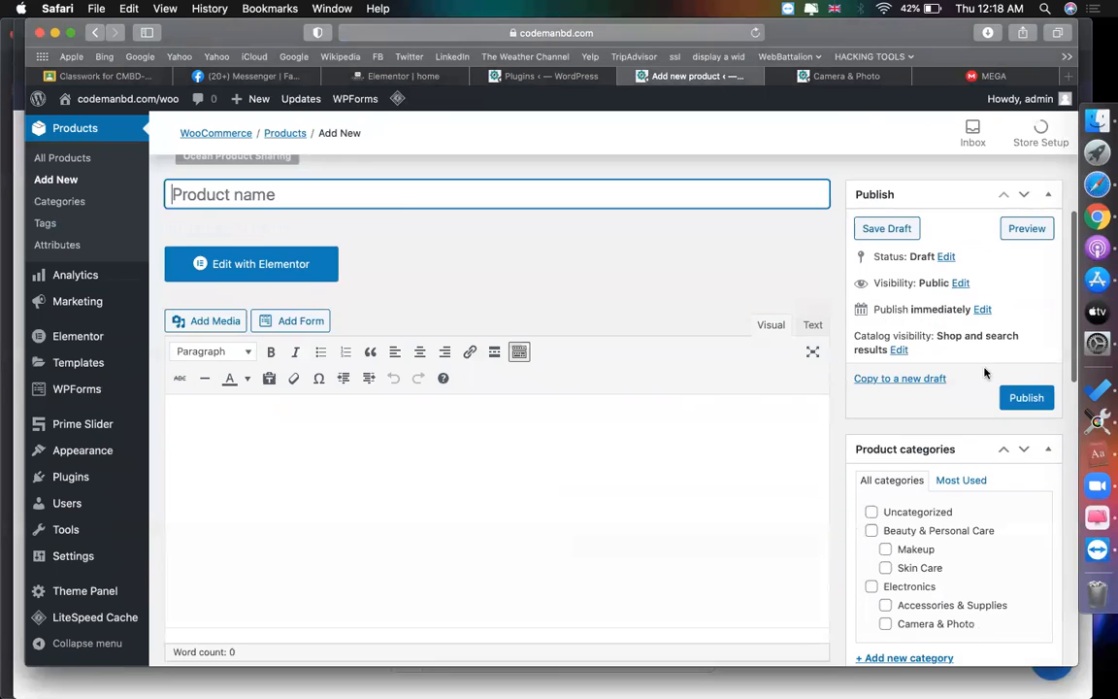
# Step: Publish the next new product without filling in any of its details
pyautogui.click(1025, 397)
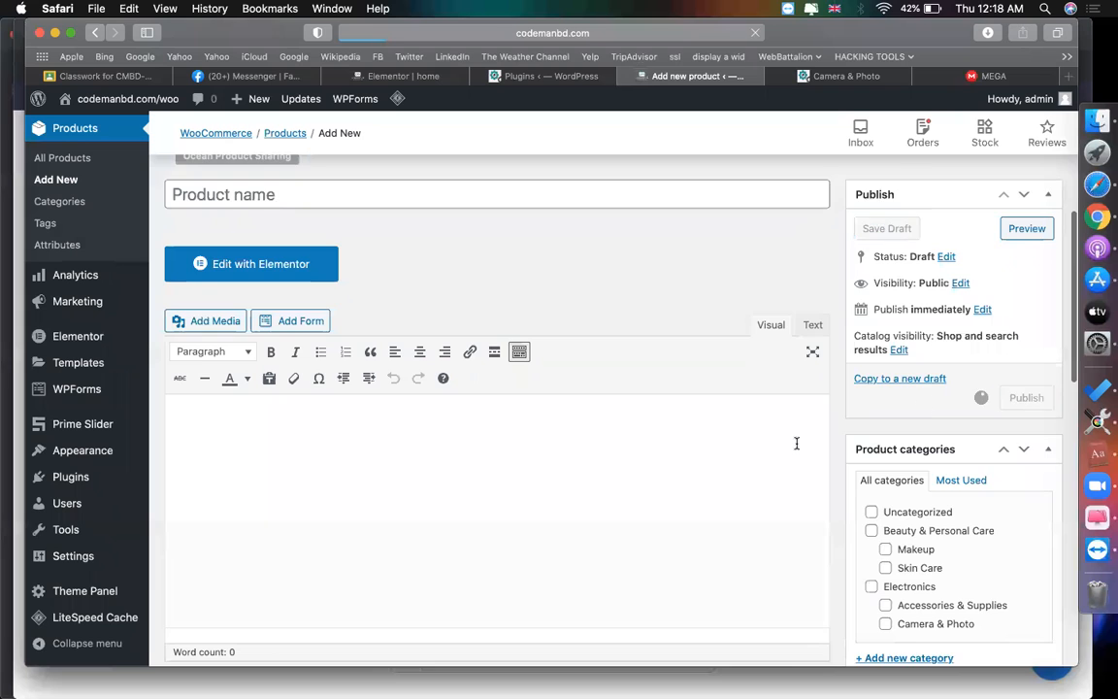
pyautogui.scroll(-5, 796, 443)
pyautogui.scroll(-2, 912, 554)
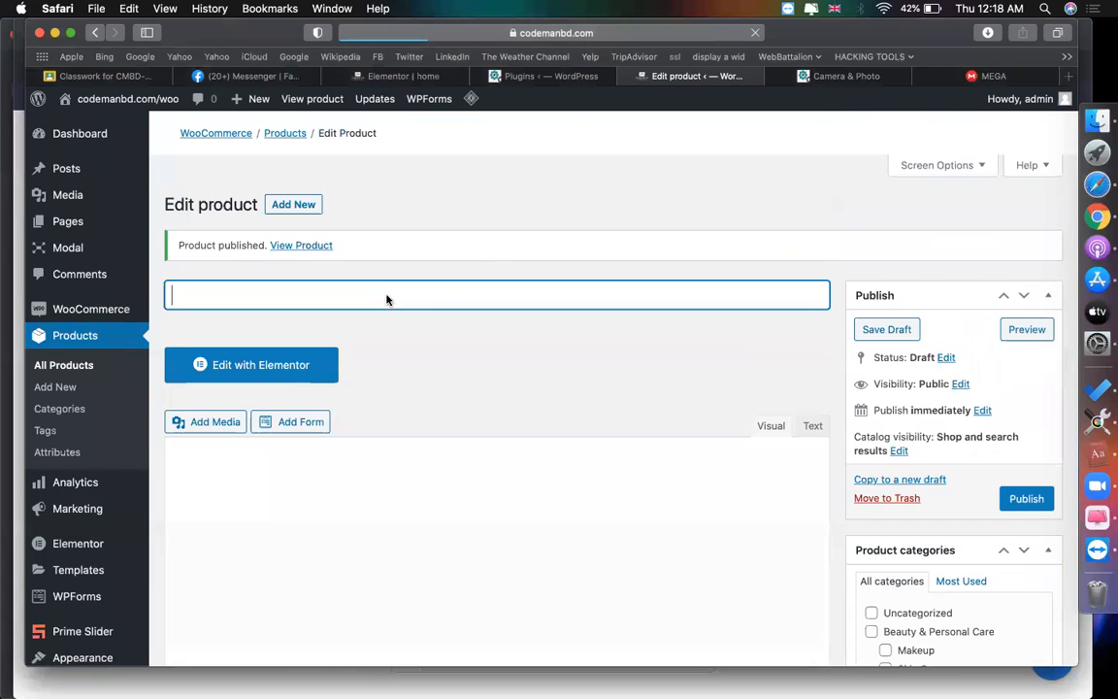
pyautogui.scroll(-2, 910, 526)
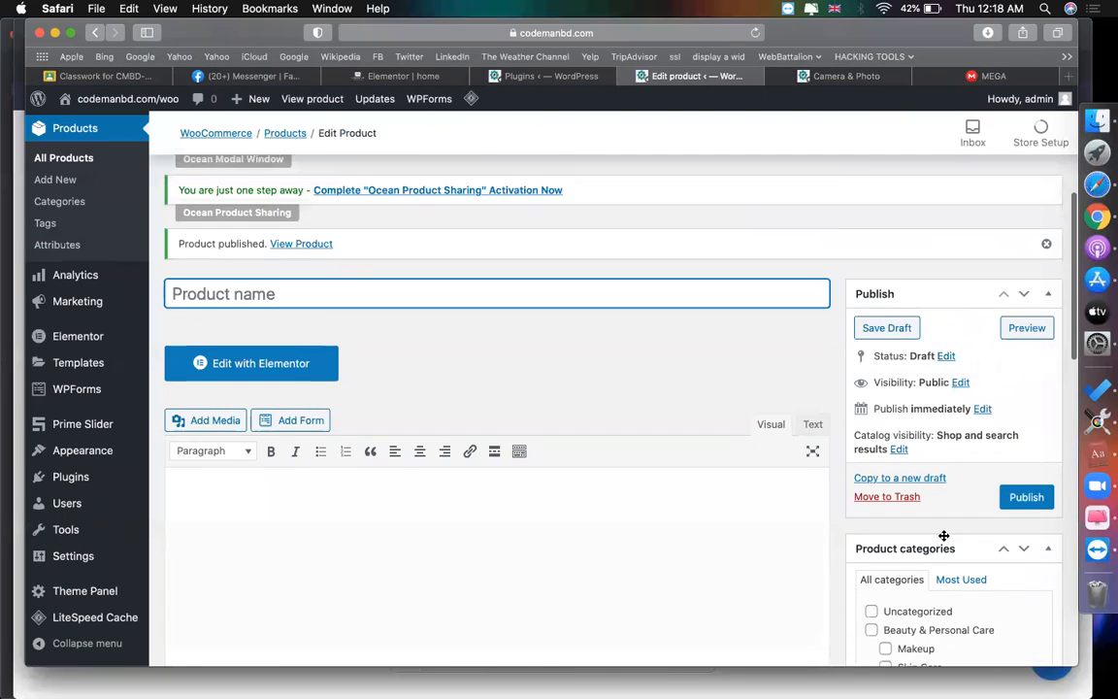
pyautogui.scroll(-7, 941, 529)
pyautogui.click(898, 462)
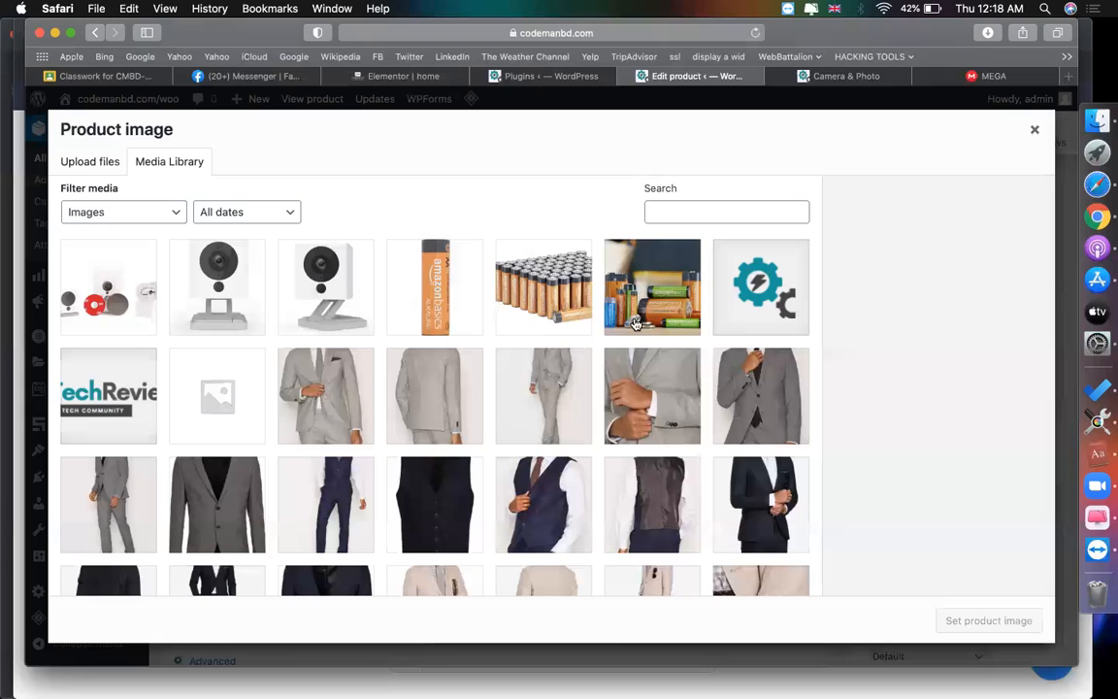
pyautogui.click(652, 287)
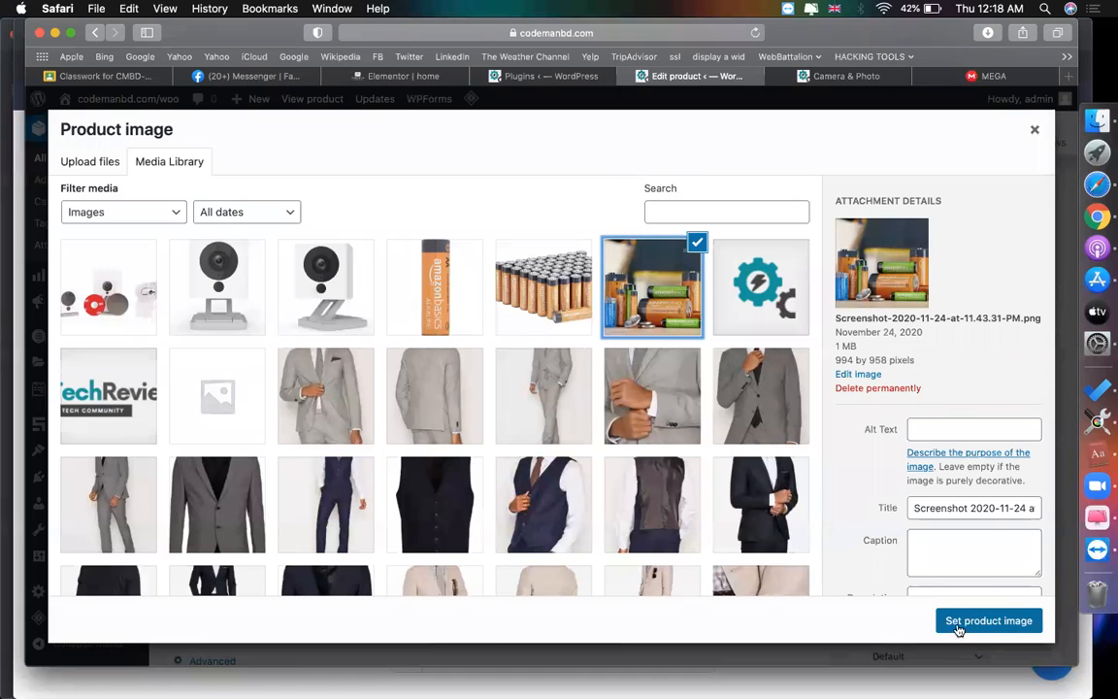
pyautogui.click(520, 468)
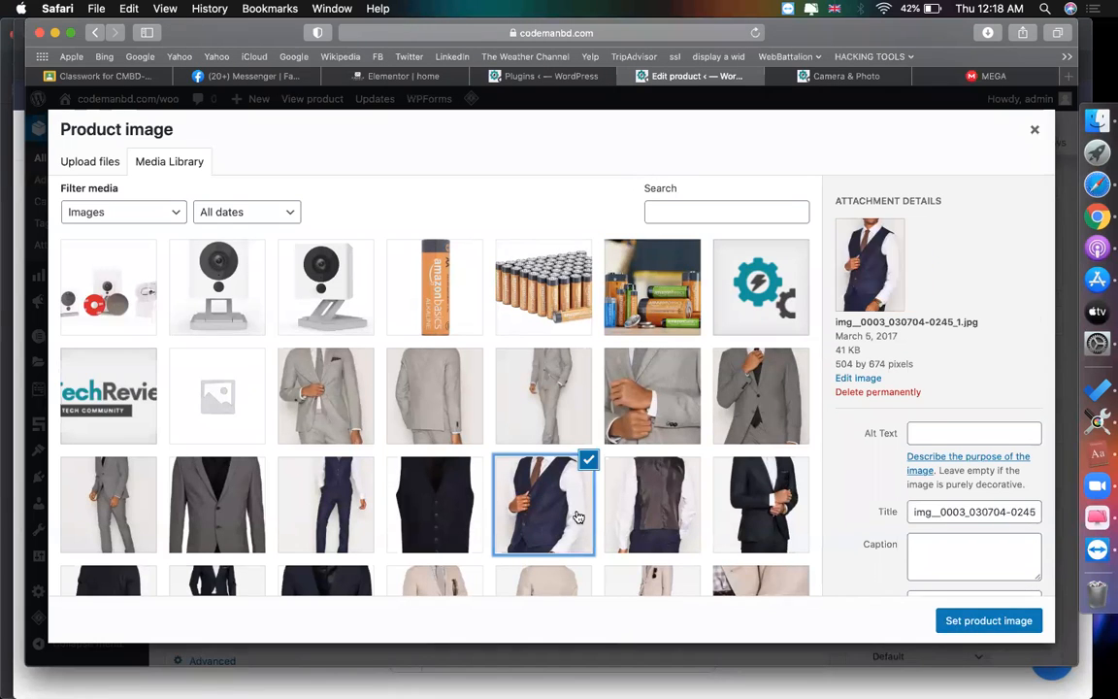
pyautogui.click(982, 618)
# Step: Name the product with the navy waistcoat image SUIT
pyautogui.scroll(5, 420, 274)
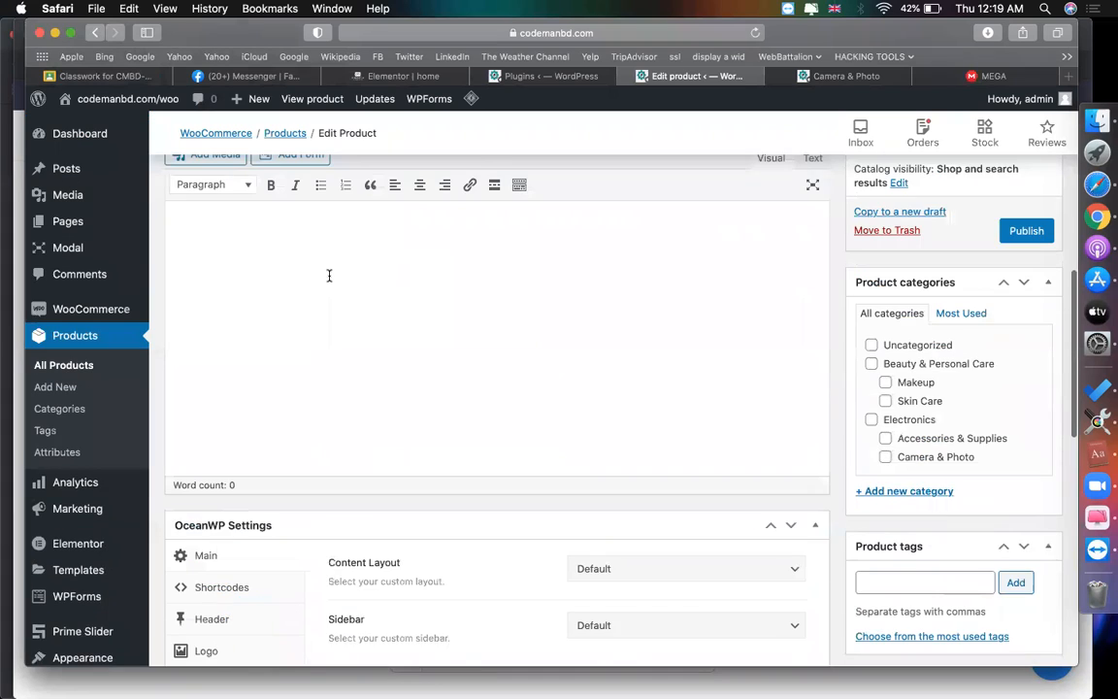
pyautogui.scroll(3, 408, 272)
pyautogui.click(408, 267)
pyautogui.write('SUIT')
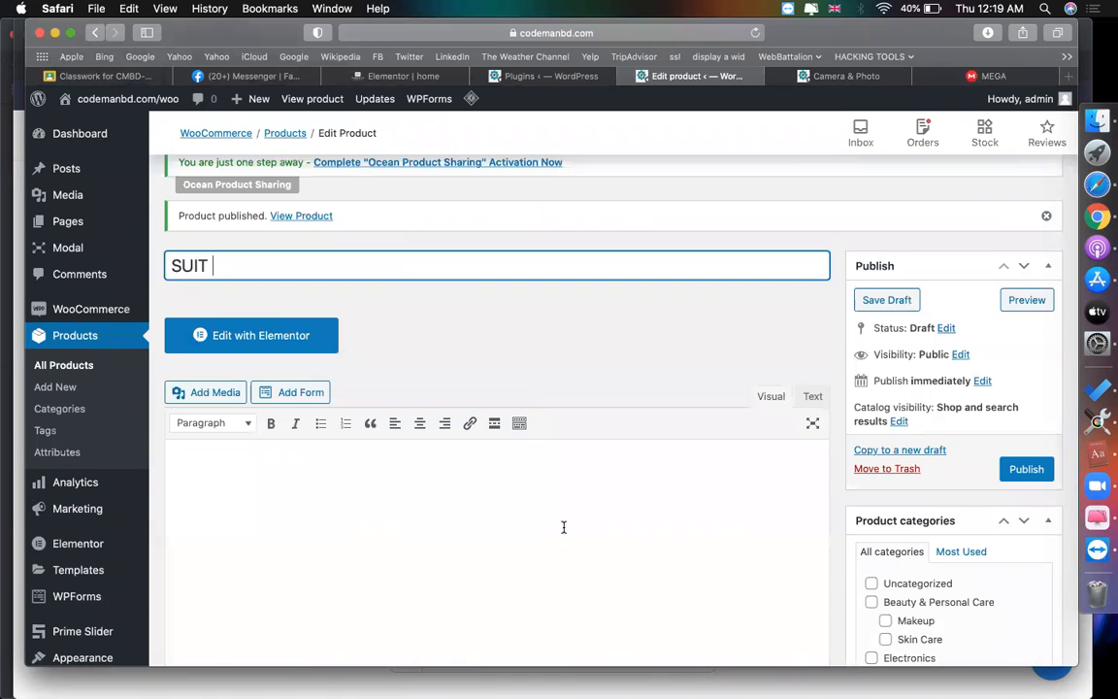
# Step: Set the SUIT product's regular price to 120 dollars and publish it
pyautogui.scroll(-8, 544, 522)
pyautogui.click(506, 328)
pyautogui.write('120')
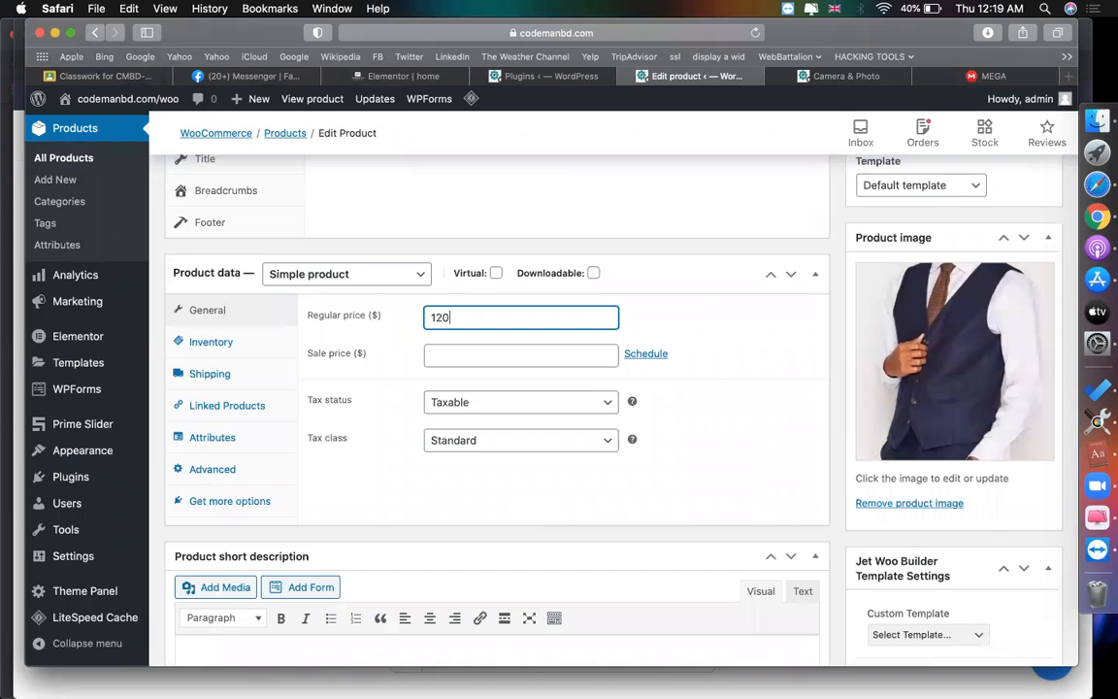
pyautogui.scroll(5, 732, 456)
pyautogui.scroll(6, 731, 455)
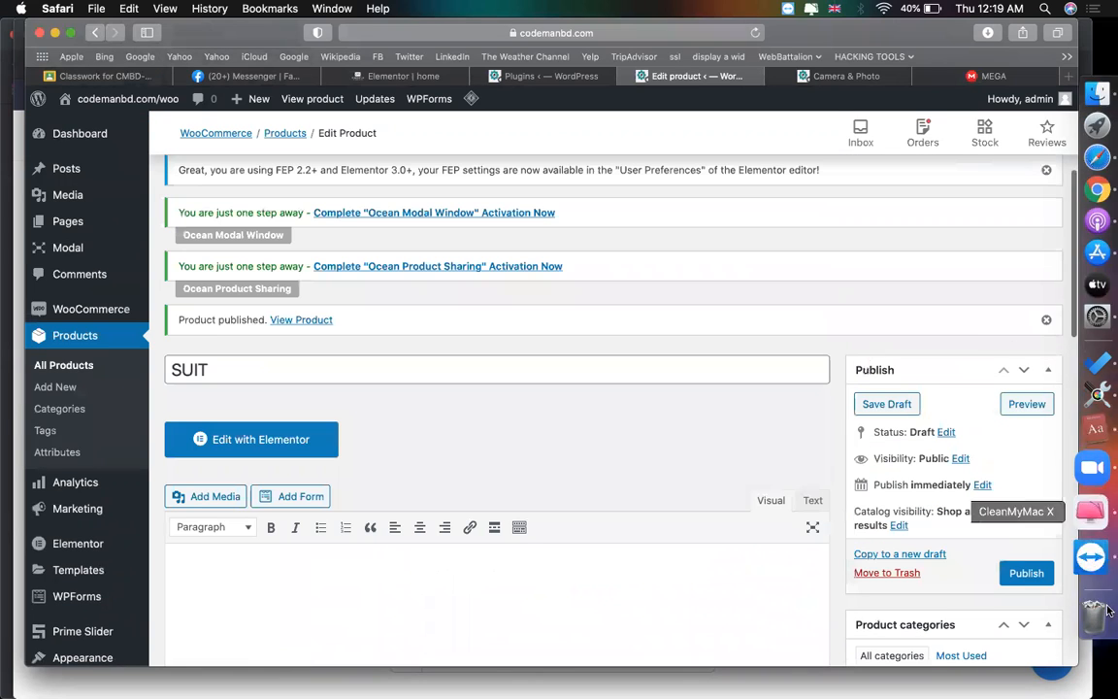
pyautogui.click(1026, 572)
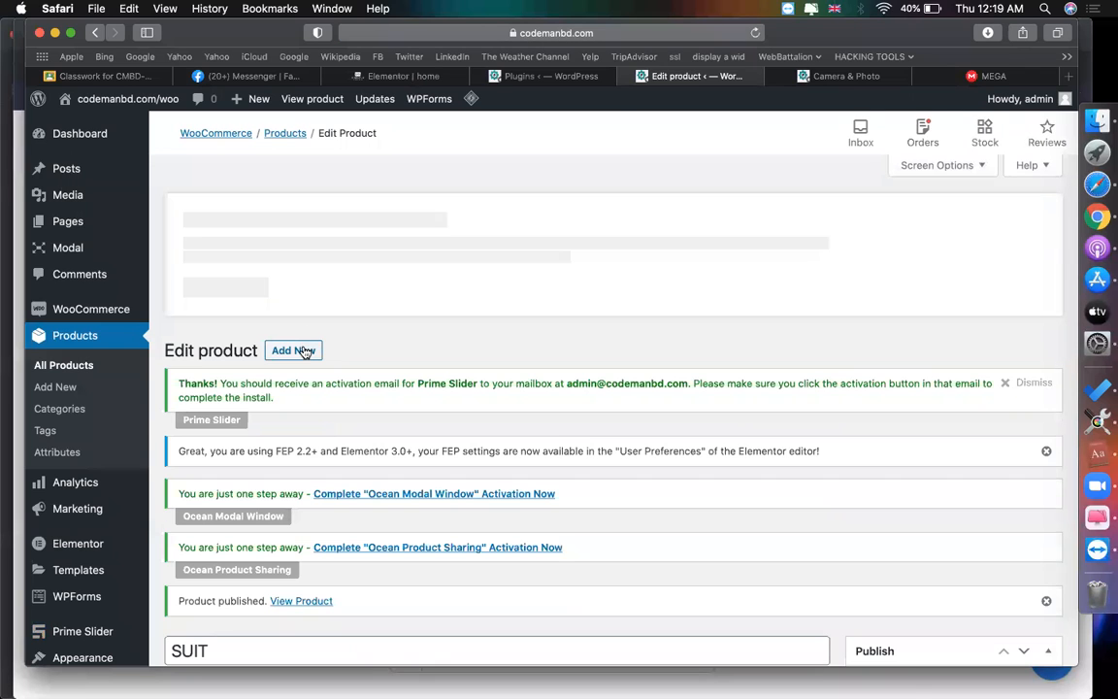
# Step: Start another new product and set its image to the close-up of the dark grey suit jacket from the media library
pyautogui.click(304, 350)
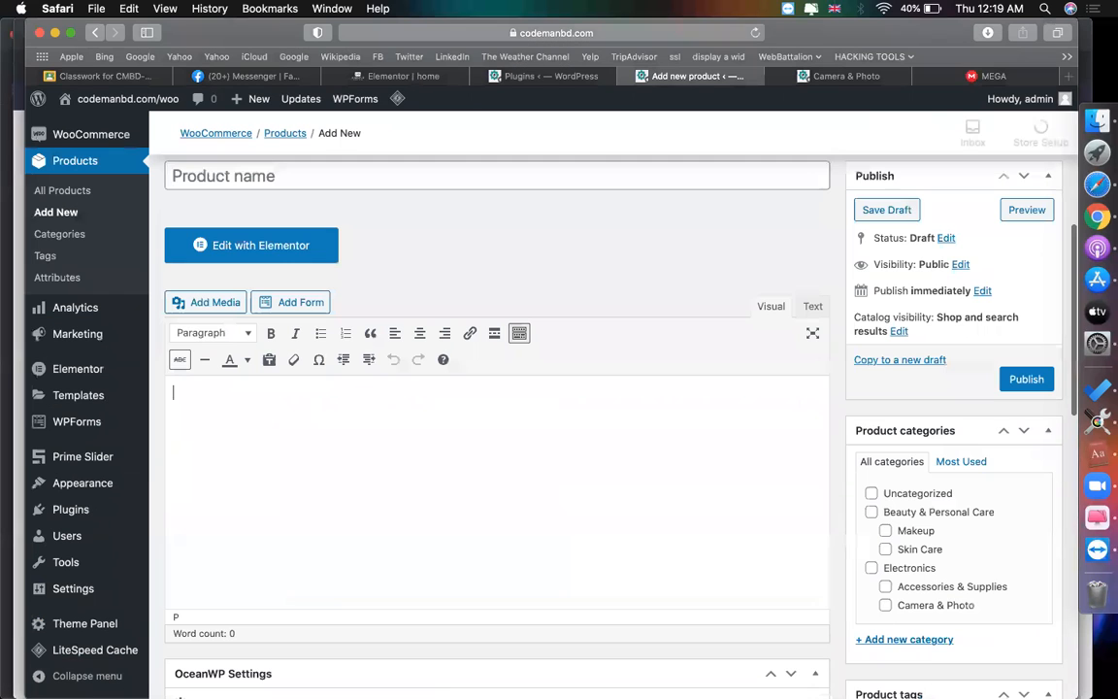
pyautogui.scroll(-5, 720, 420)
pyautogui.scroll(-5, 724, 424)
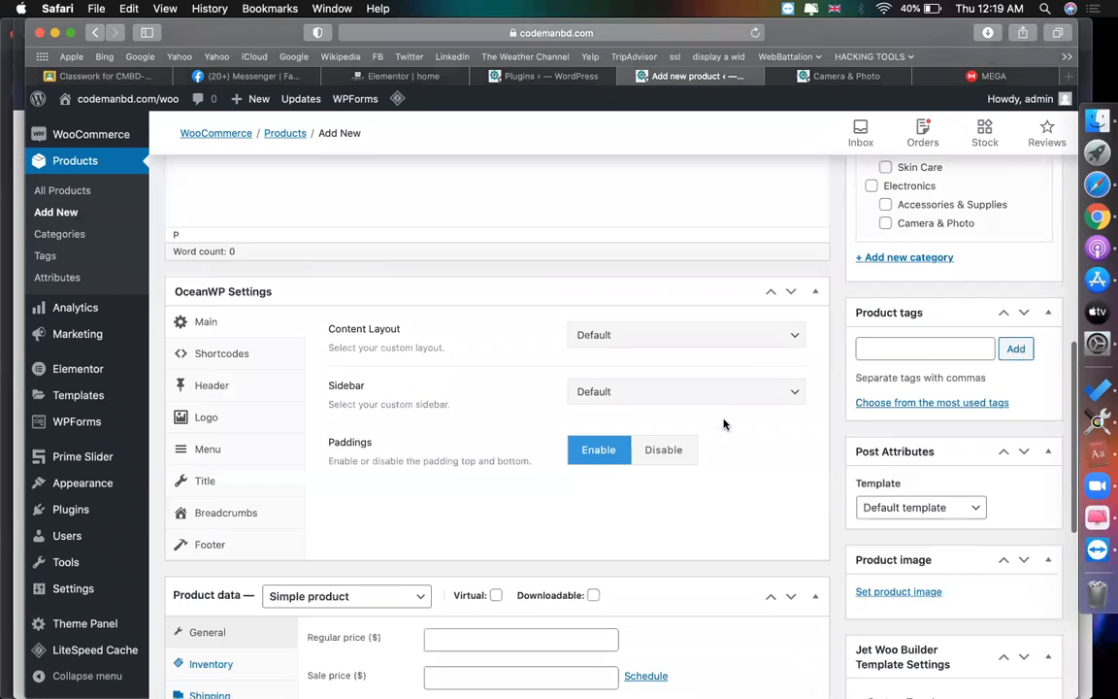
pyautogui.click(862, 311)
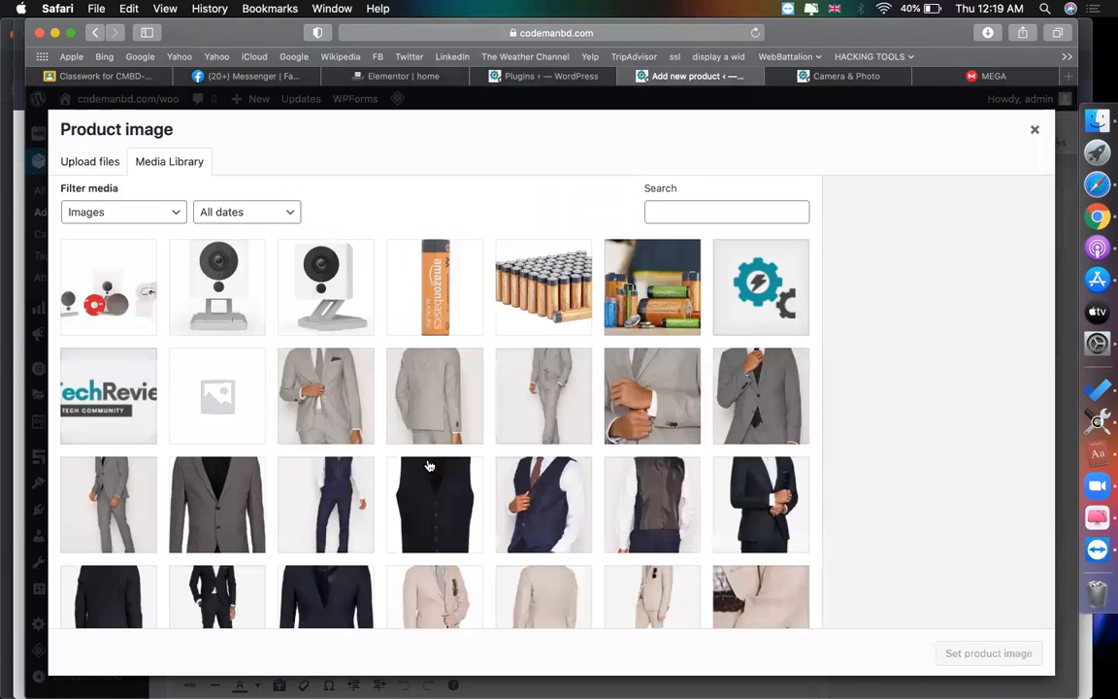
pyautogui.scroll(-10, 429, 464)
pyautogui.scroll(10, 388, 544)
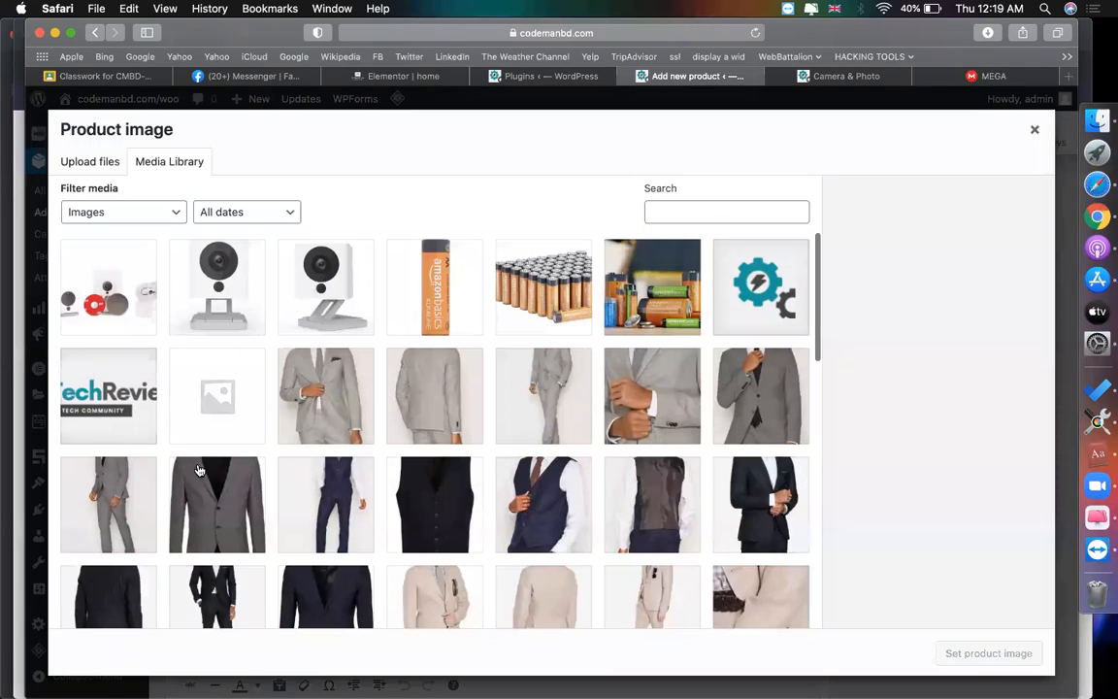
pyautogui.click(216, 504)
pyautogui.click(988, 652)
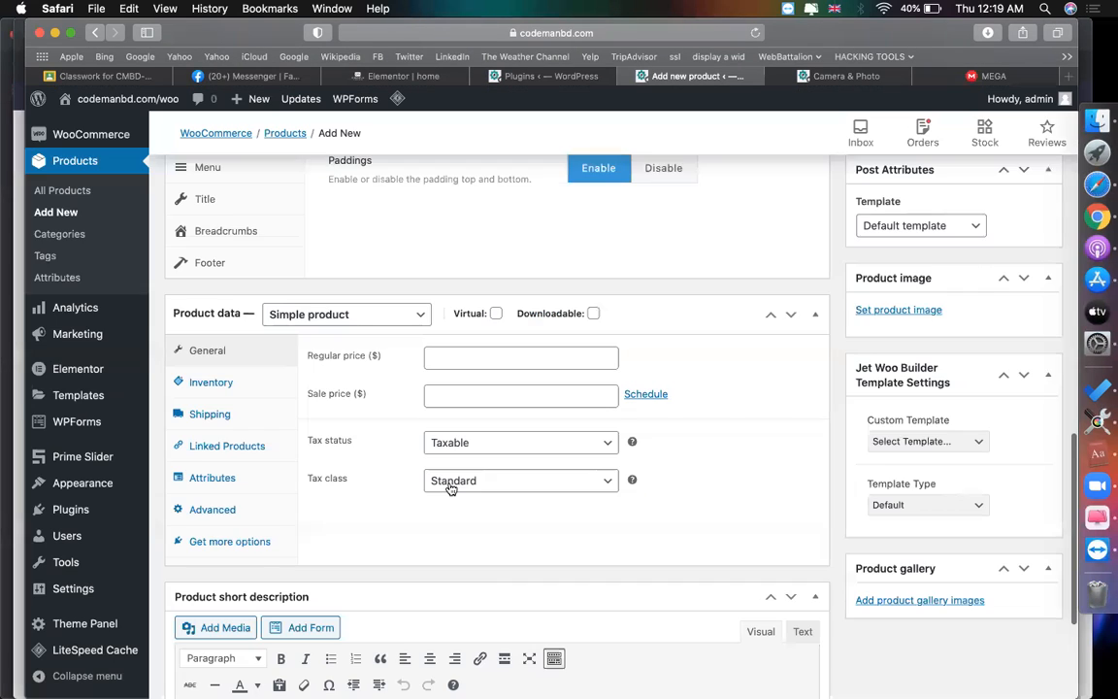
# Step: Name the product with the dark grey jacket image BROWN SUIT
pyautogui.scroll(5, 417, 456)
pyautogui.scroll(5, 326, 322)
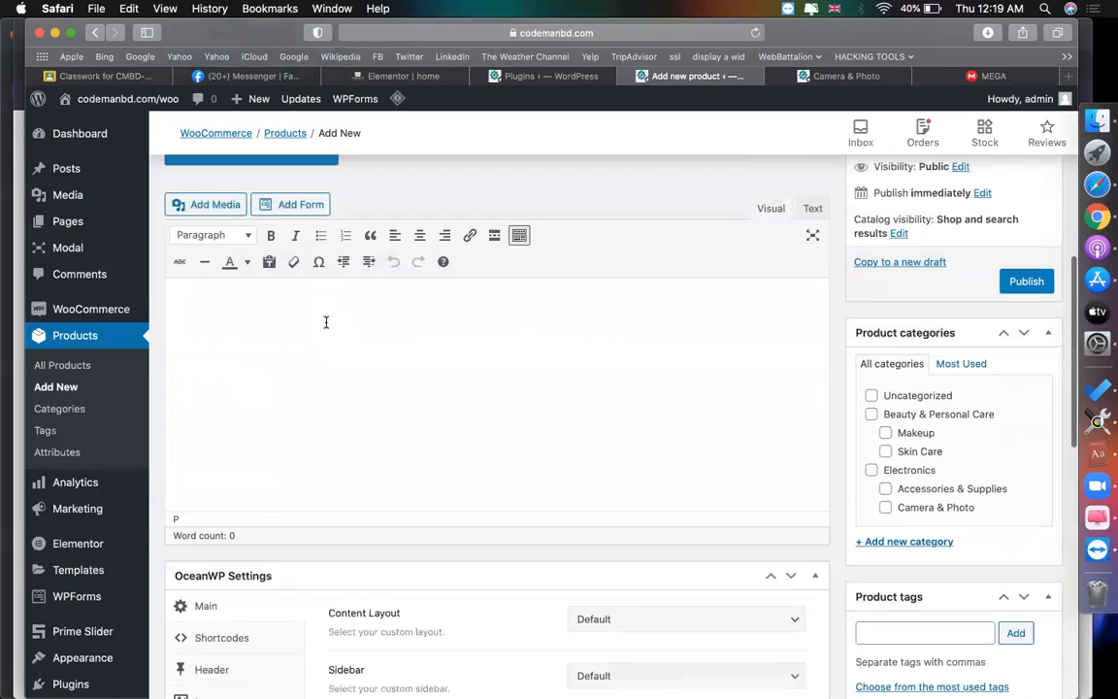
pyautogui.click(307, 231)
pyautogui.write('B')
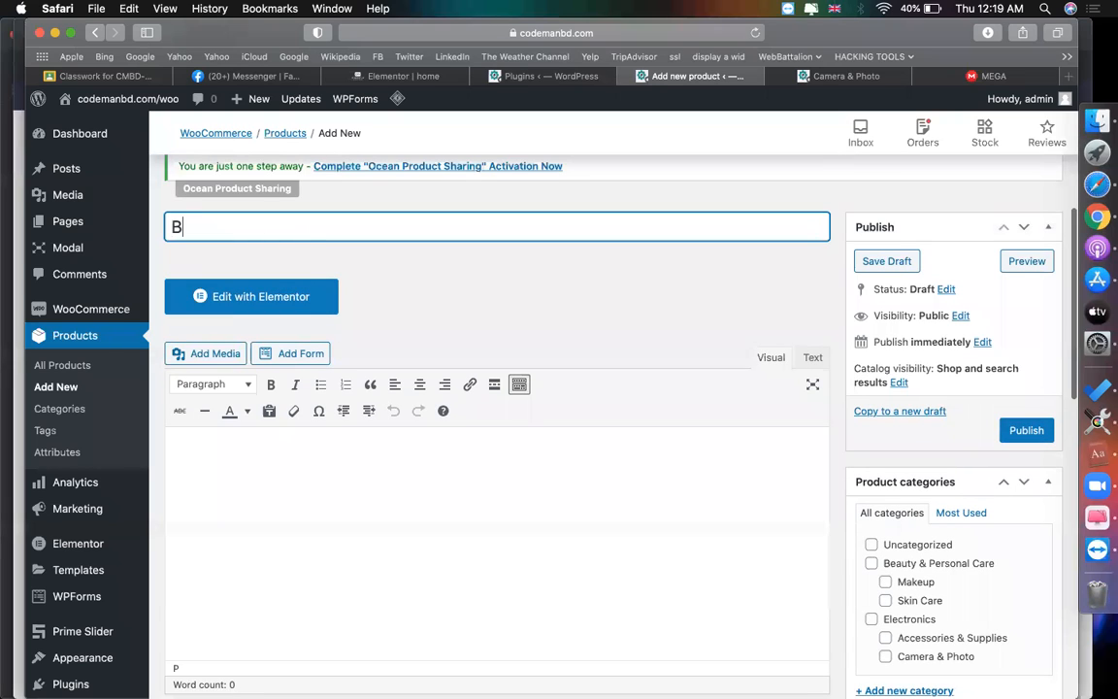
pyautogui.write('ROWN')
# Step: Enter a regular price for the BROWN SUIT product and publish it
pyautogui.scroll(-5, 384, 331)
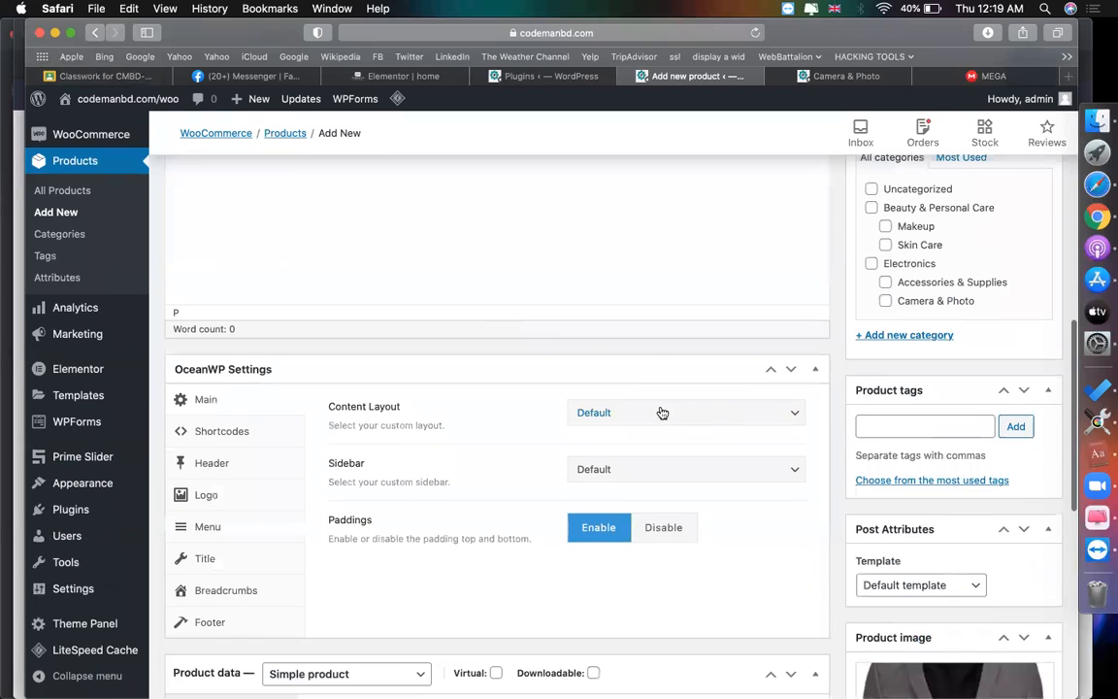
pyautogui.scroll(-4, 591, 506)
pyautogui.click(486, 482)
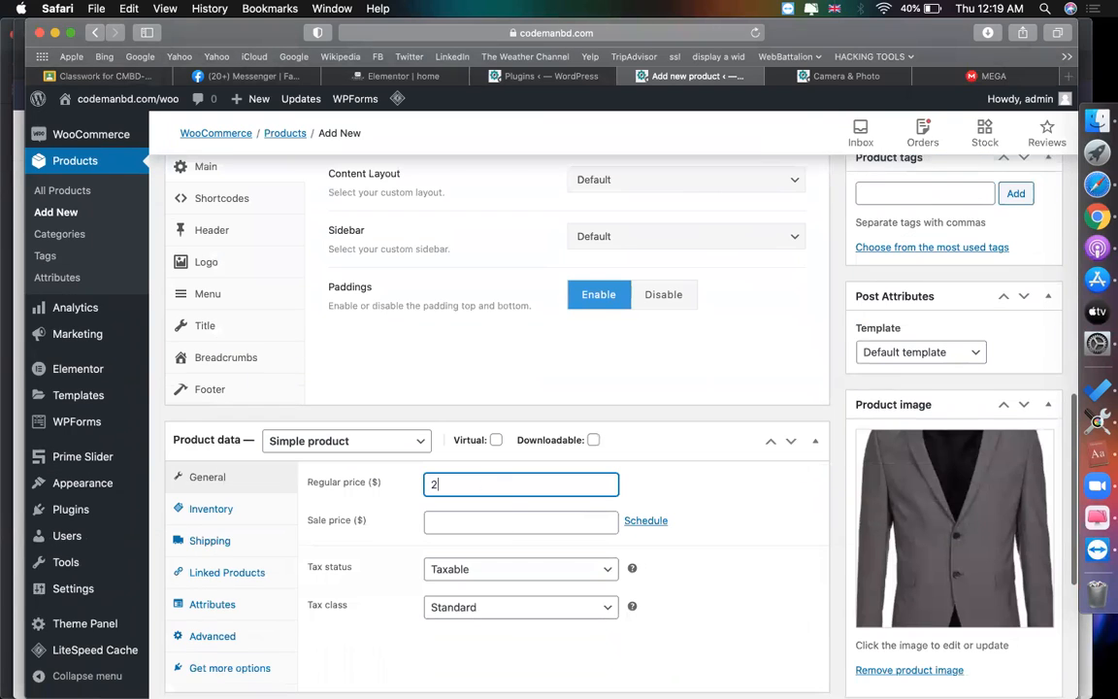
pyautogui.scroll(15, 1006, 564)
pyautogui.scroll(-4, 1018, 559)
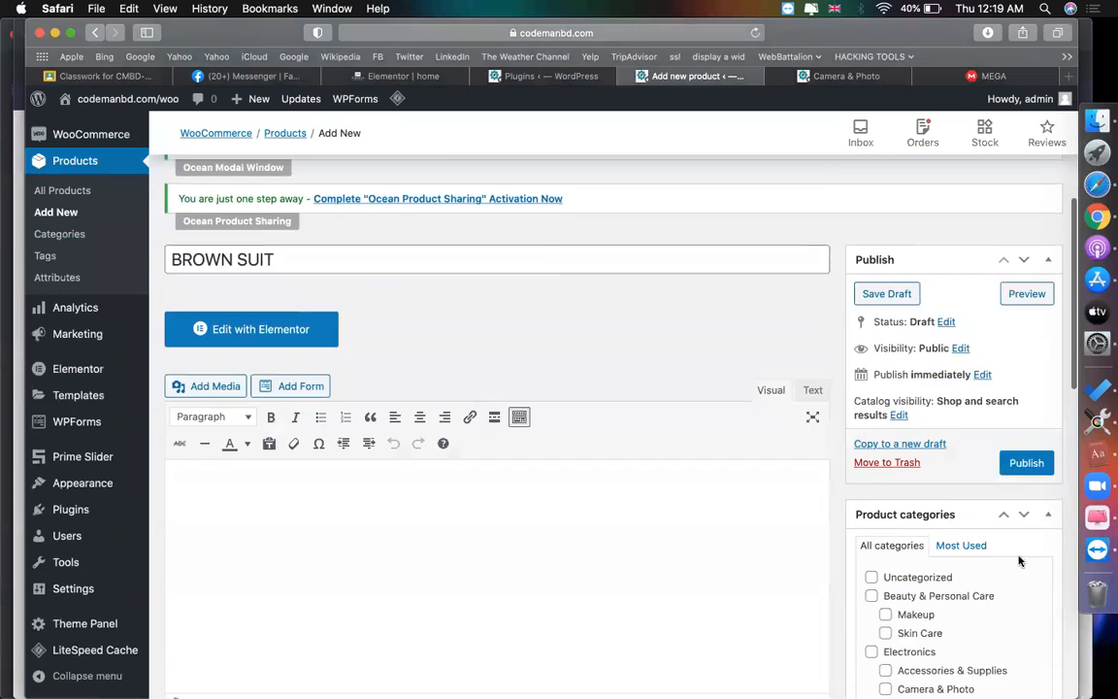
pyautogui.click(1026, 464)
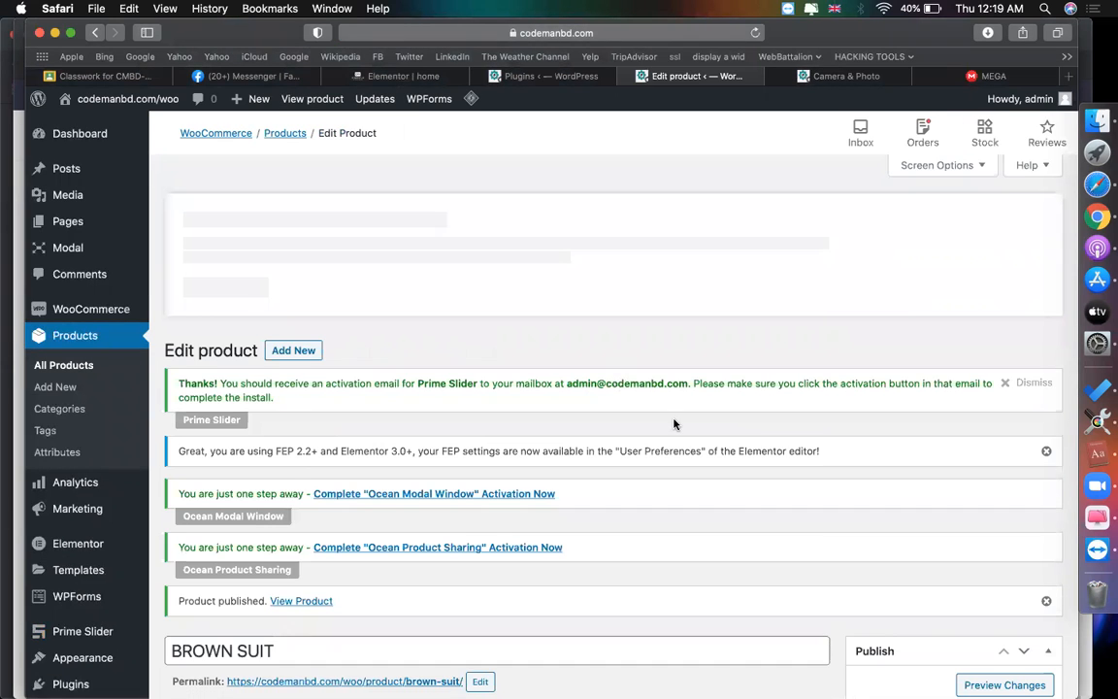
pyautogui.scroll(-5, 673, 424)
pyautogui.scroll(5, 479, 302)
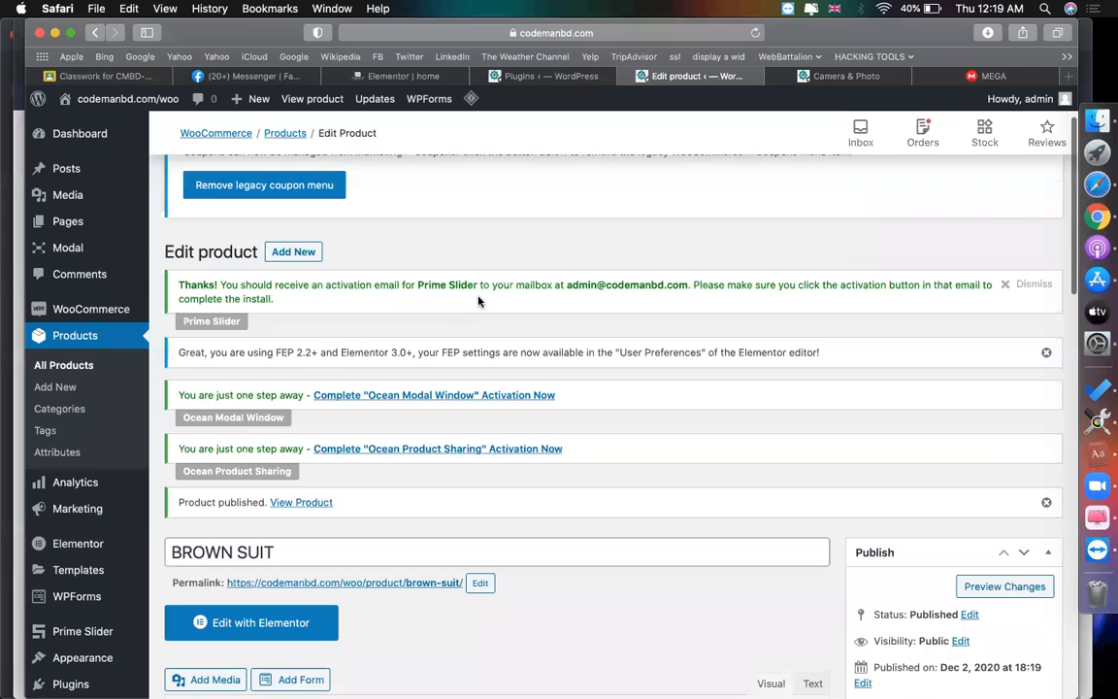
# Step: Switch to the home page in Elementor and add a Jet Woo Builder Products Grid below the hero slider
pyautogui.click(524, 75)
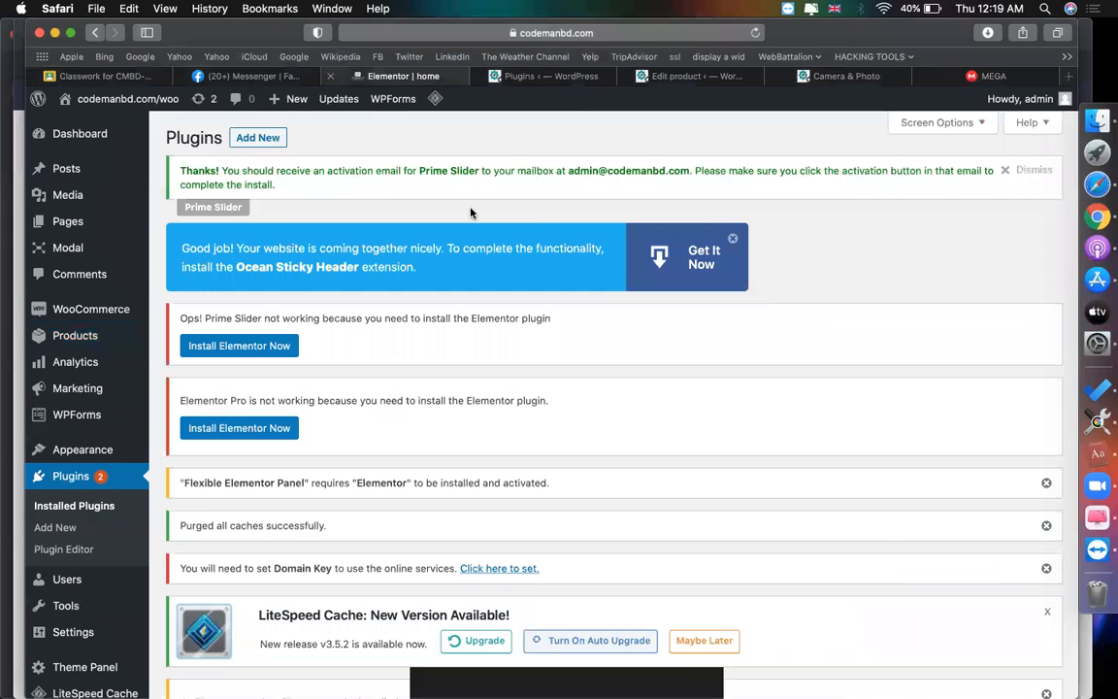
pyautogui.click(403, 76)
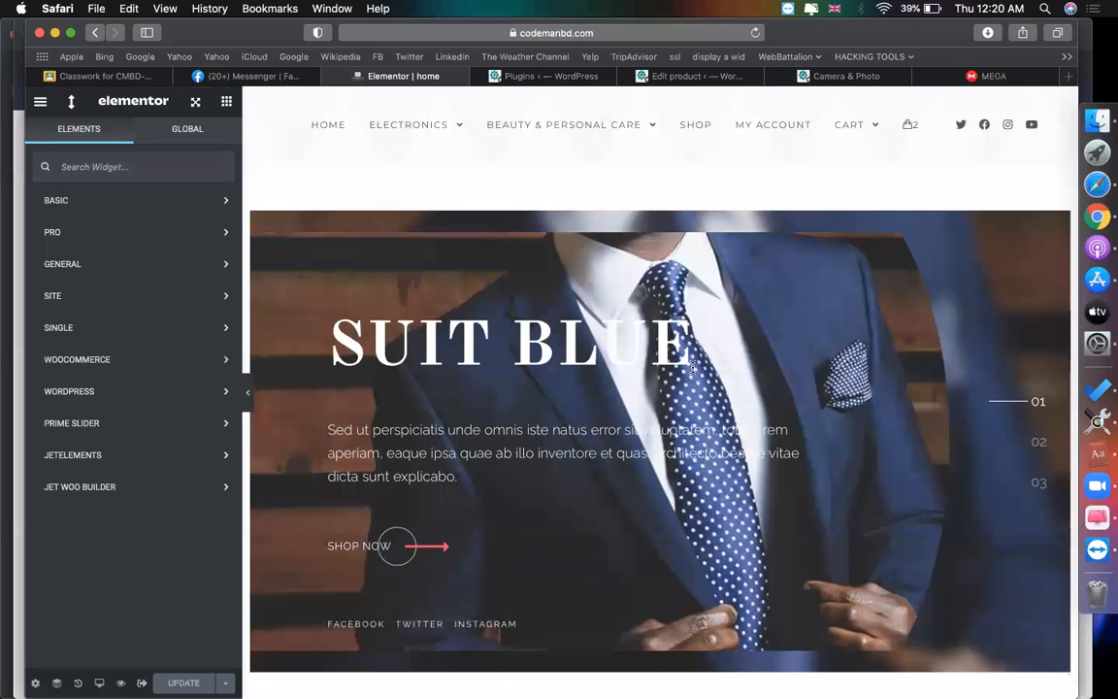
pyautogui.scroll(-5, 692, 367)
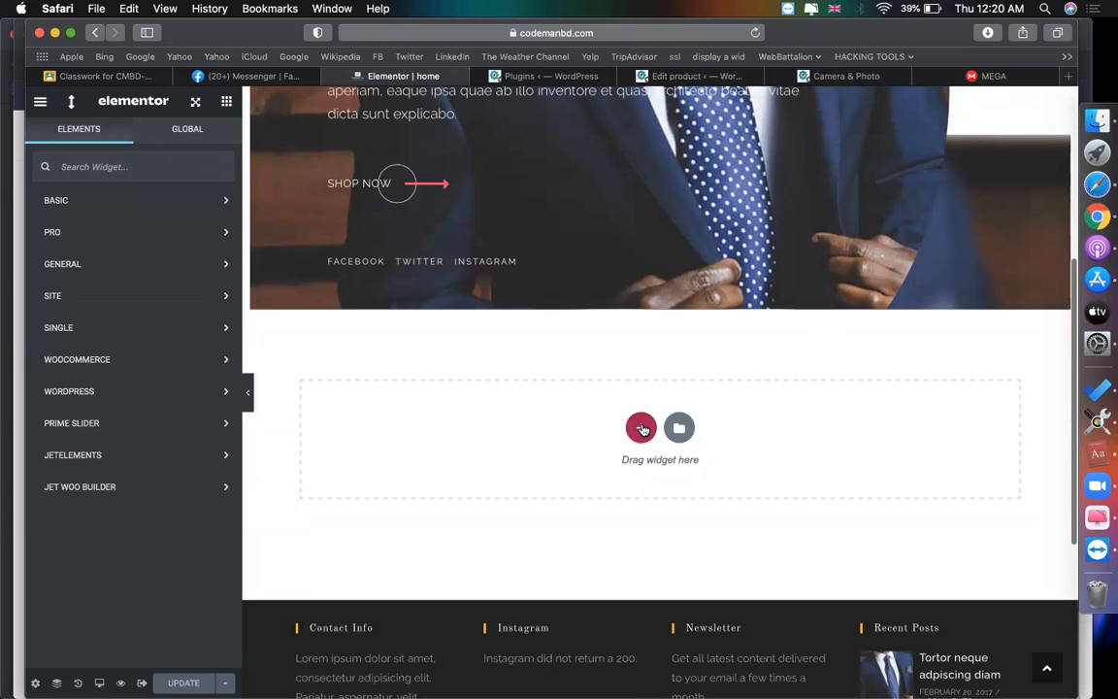
pyautogui.click(641, 428)
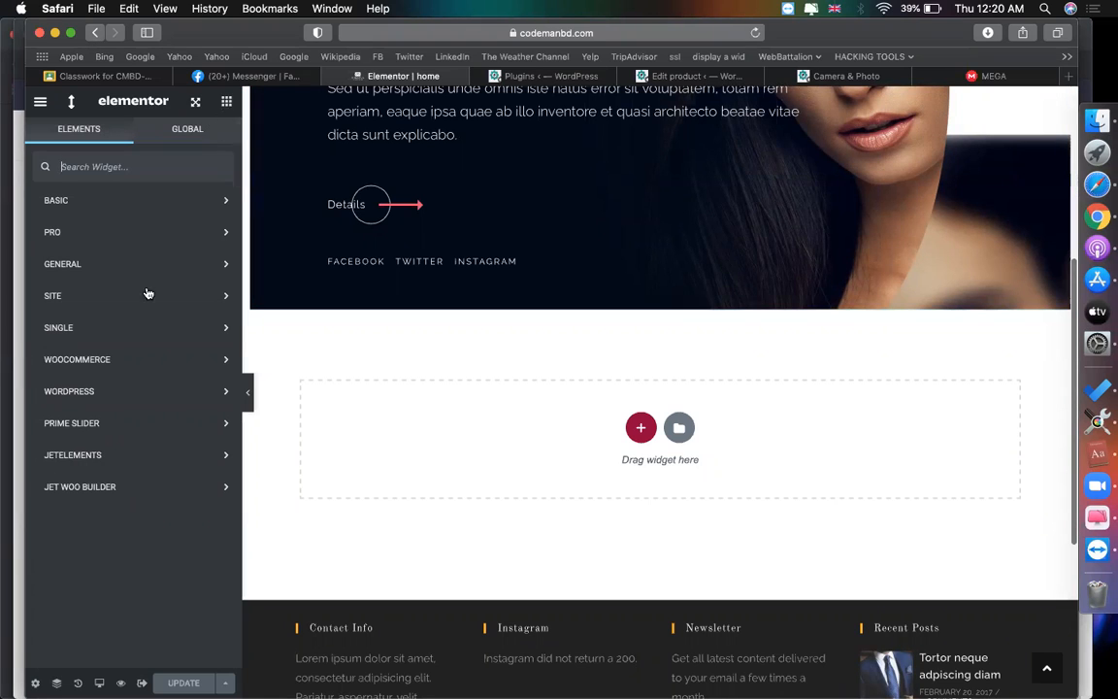
pyautogui.click(121, 486)
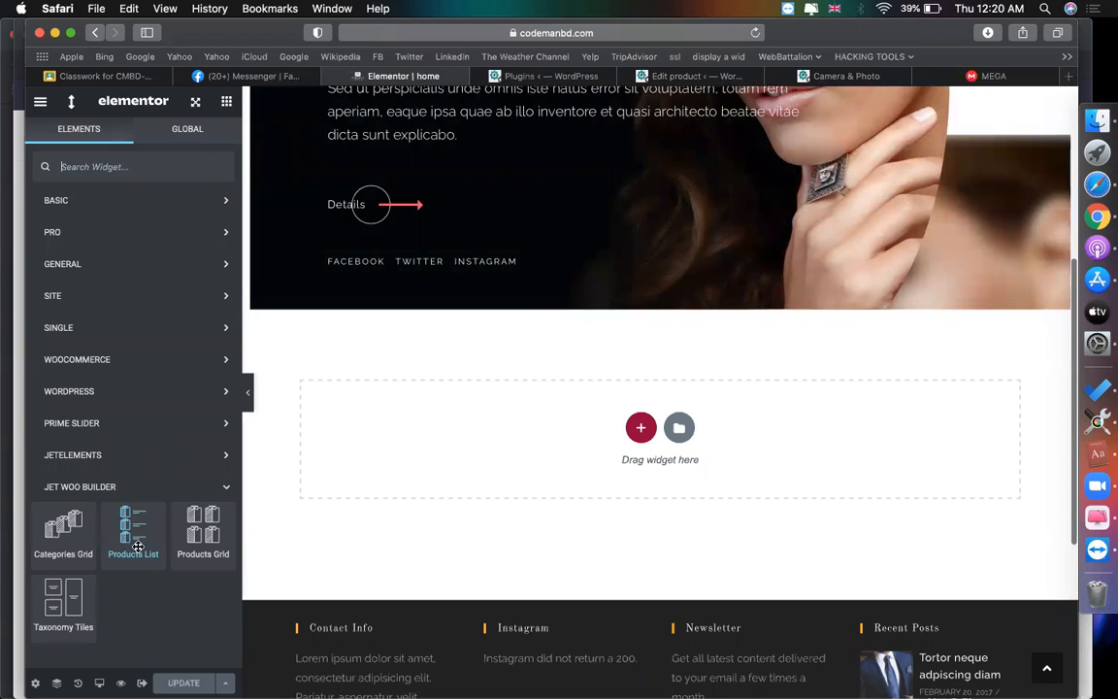
pyautogui.moveTo(198, 529); pyautogui.dragTo(449, 454)
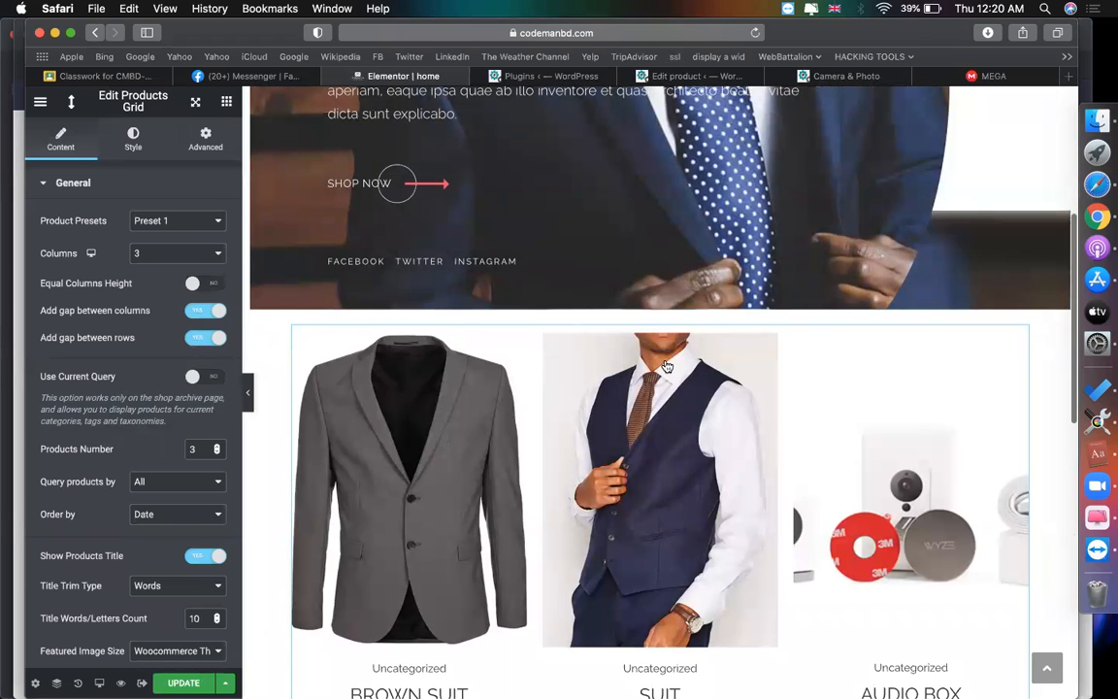
# Step: Set the products grid to 5 columns
pyautogui.scroll(-5, 536, 446)
pyautogui.scroll(1, 536, 446)
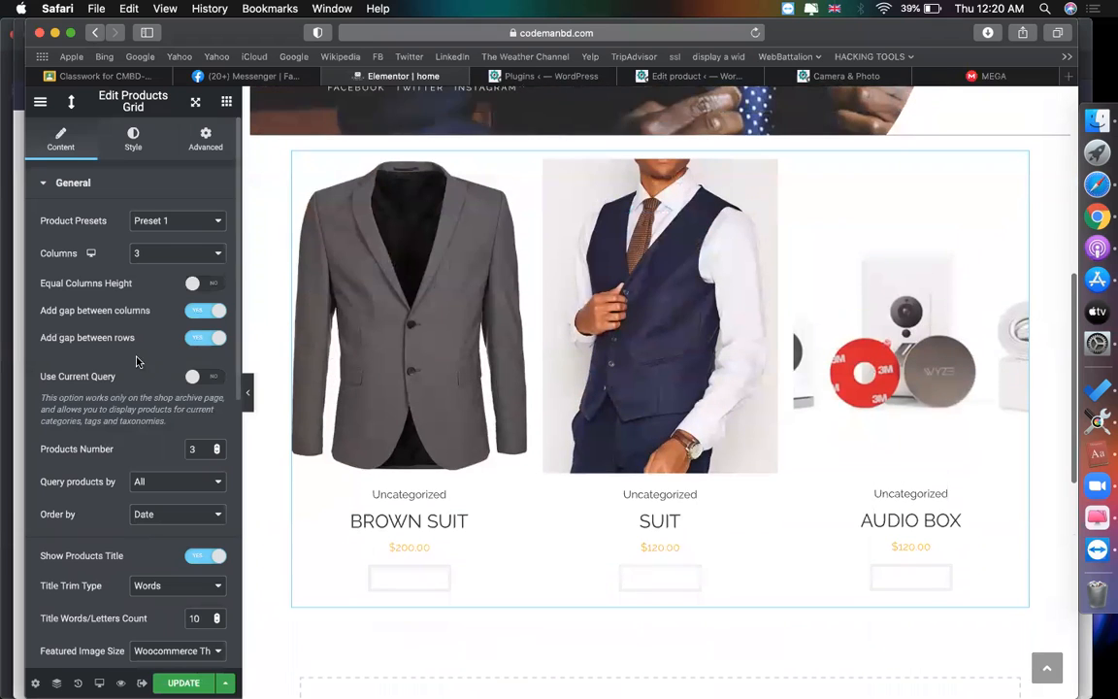
pyautogui.click(160, 254)
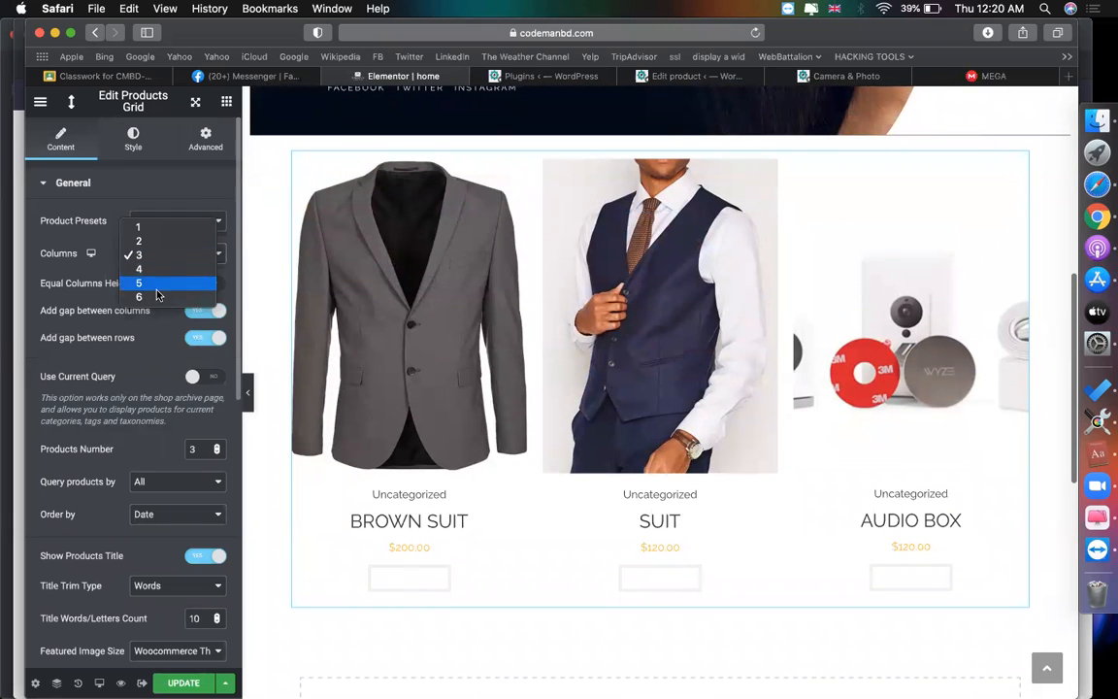
pyautogui.click(146, 283)
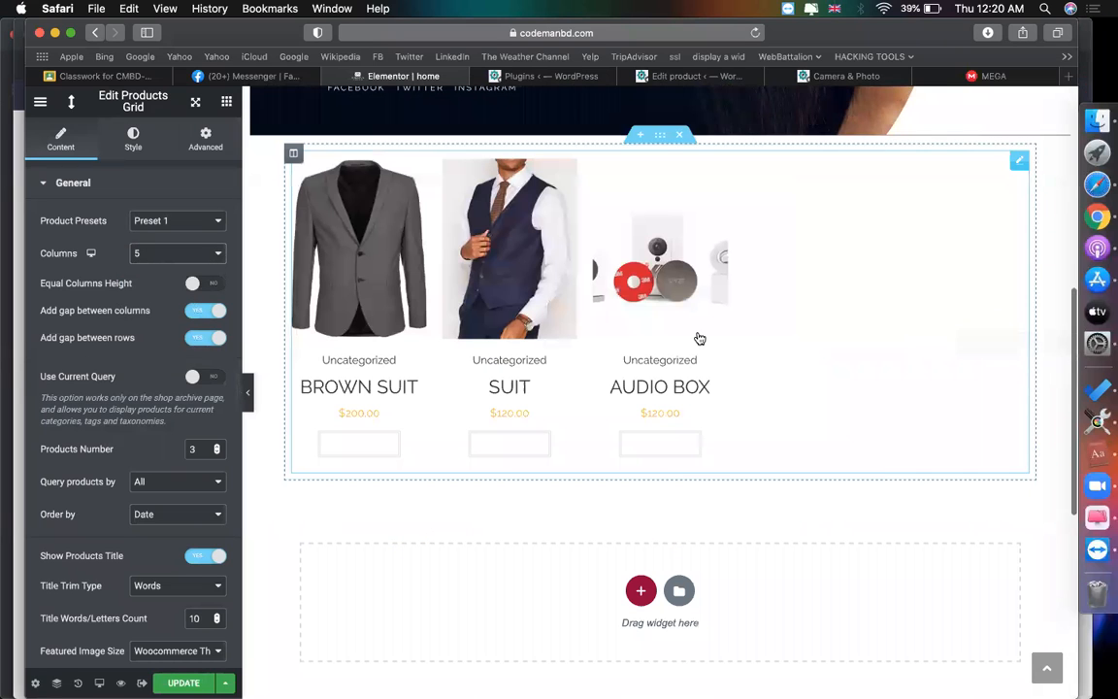
pyautogui.scroll(1, 699, 337)
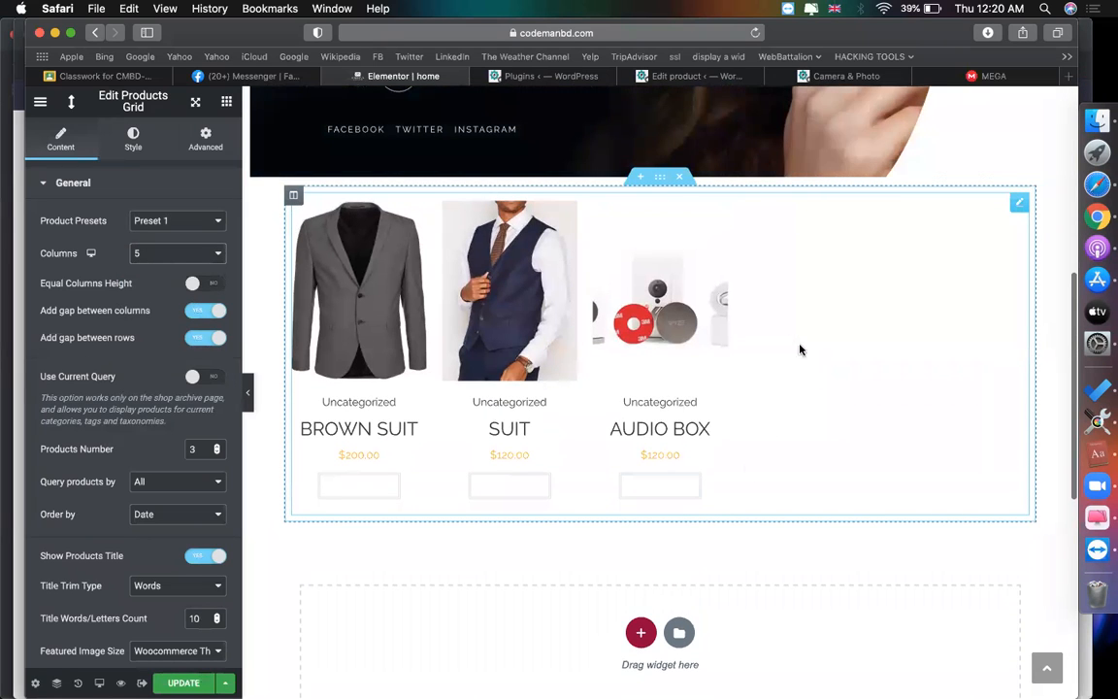
# Step: Start another new product in WordPress and set its image to the front view of the white camera from the media library
pyautogui.click(654, 79)
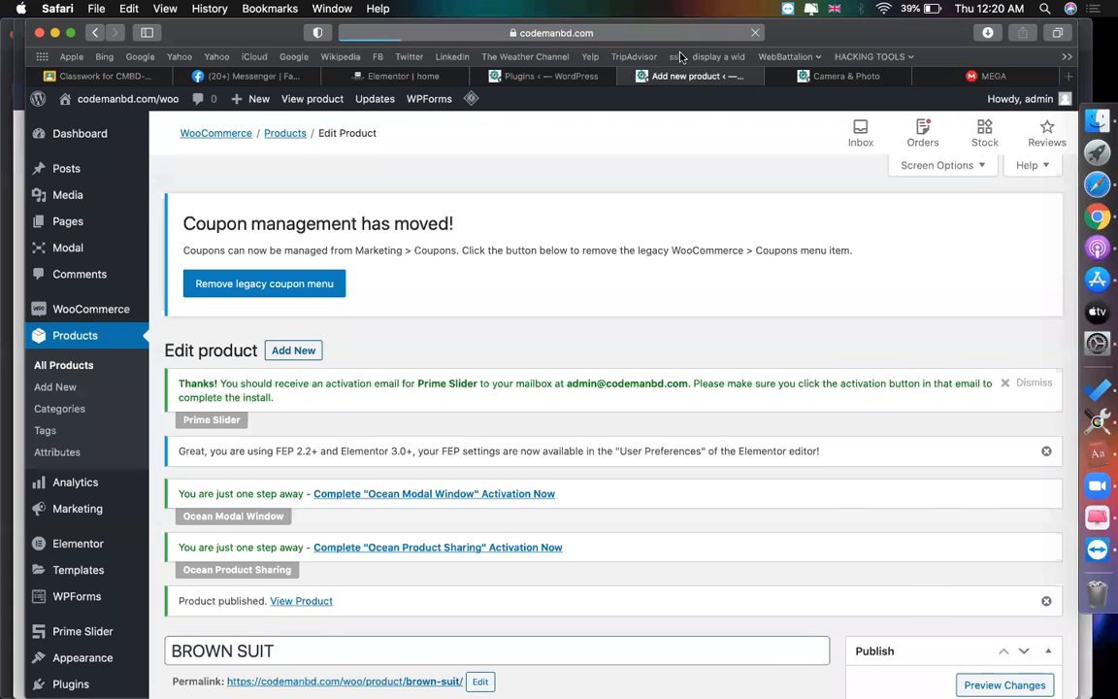
pyautogui.scroll(-4, 704, 335)
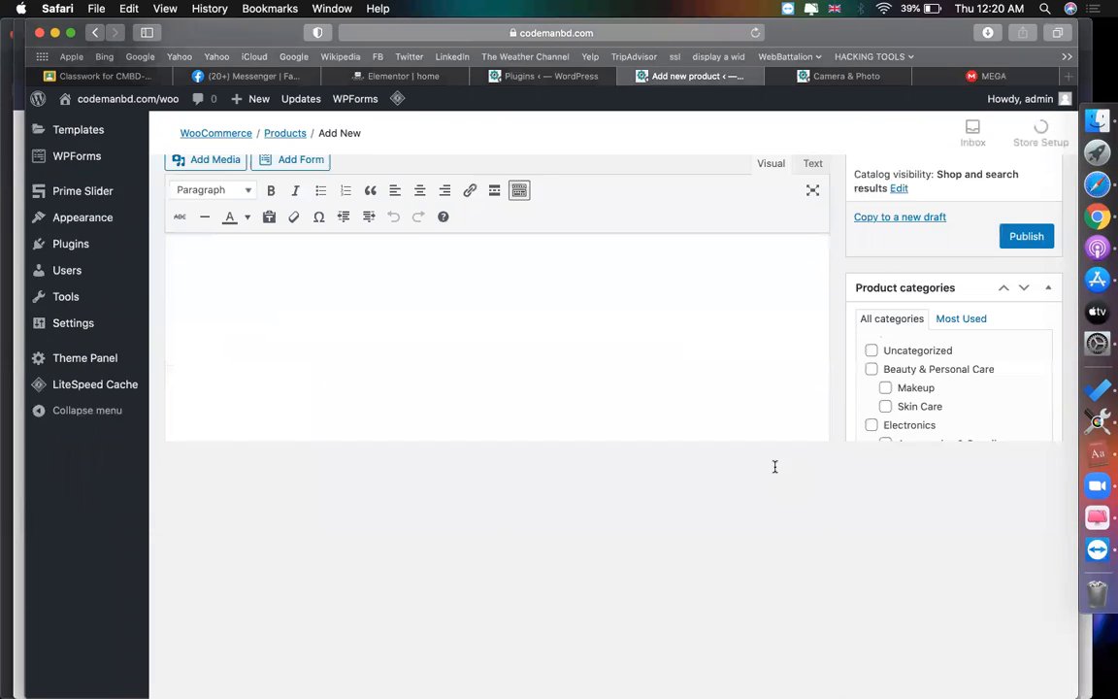
pyautogui.scroll(-6, 775, 467)
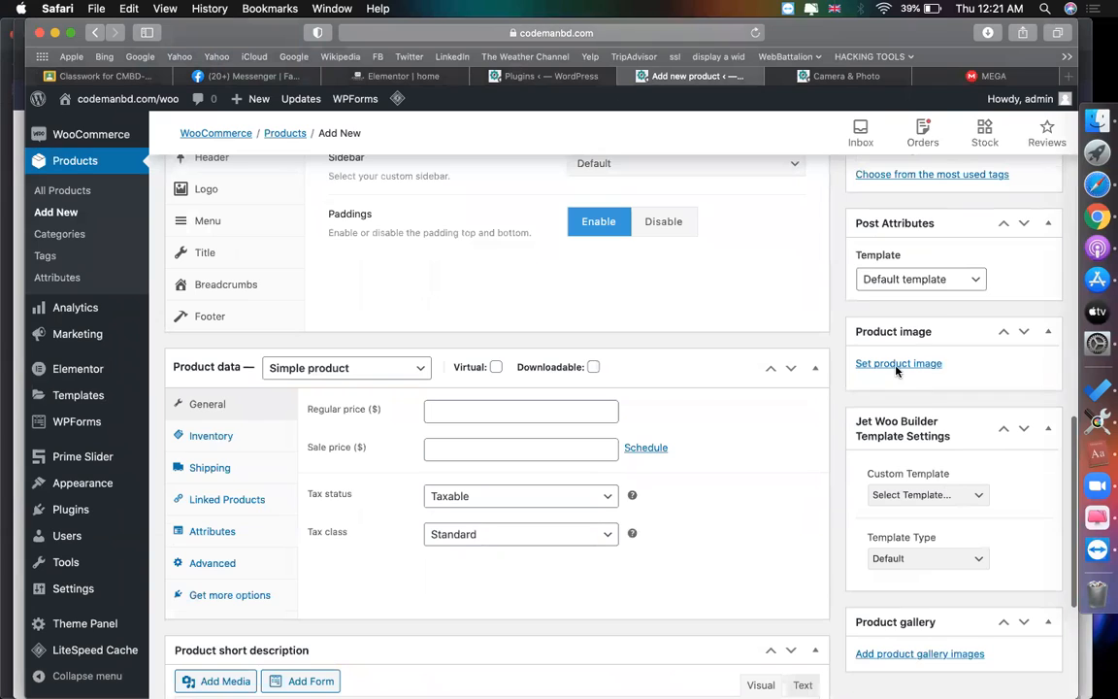
pyautogui.click(895, 365)
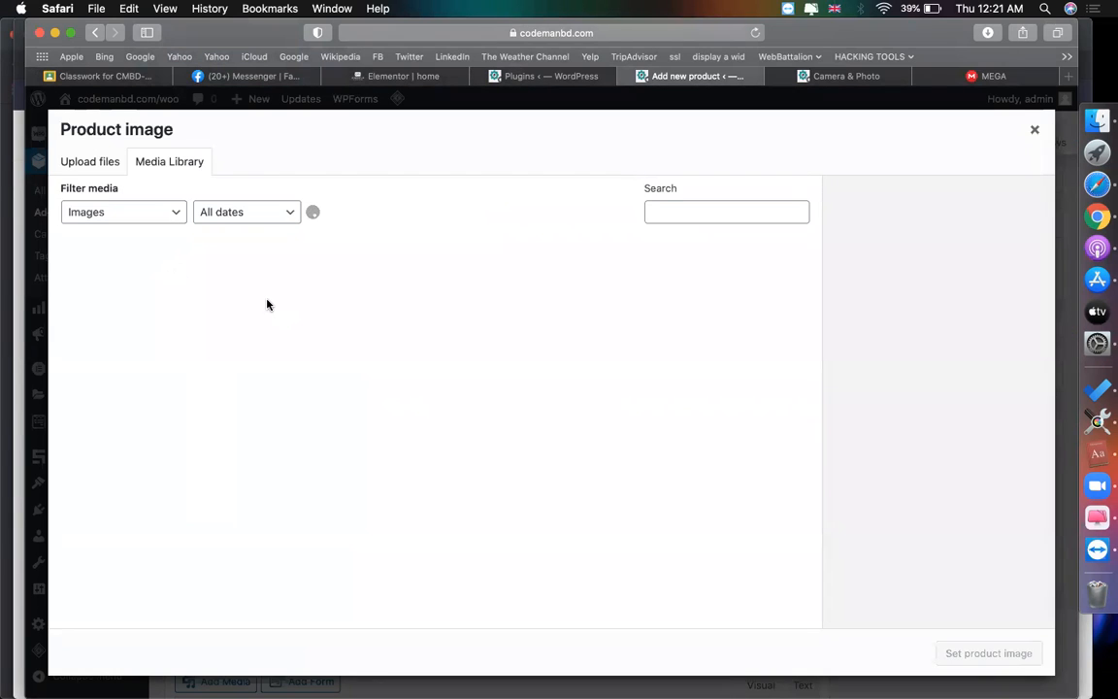
pyautogui.click(264, 303)
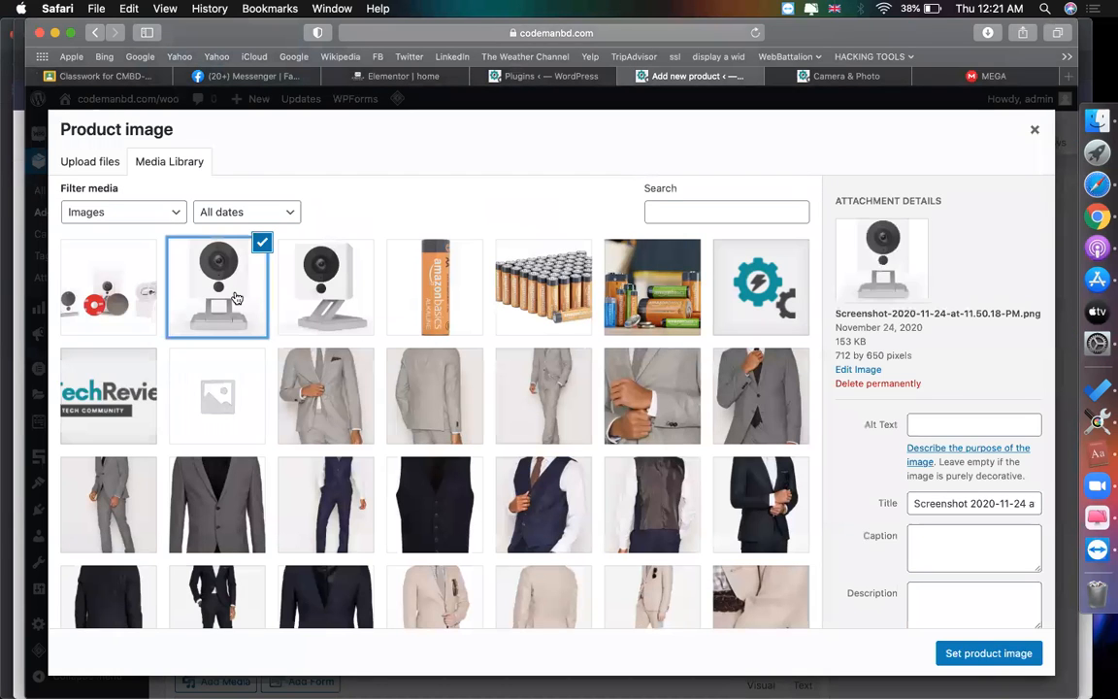
pyautogui.click(983, 658)
# Step: Name the product with the white camera image SPEAKER
pyautogui.scroll(12, 436, 386)
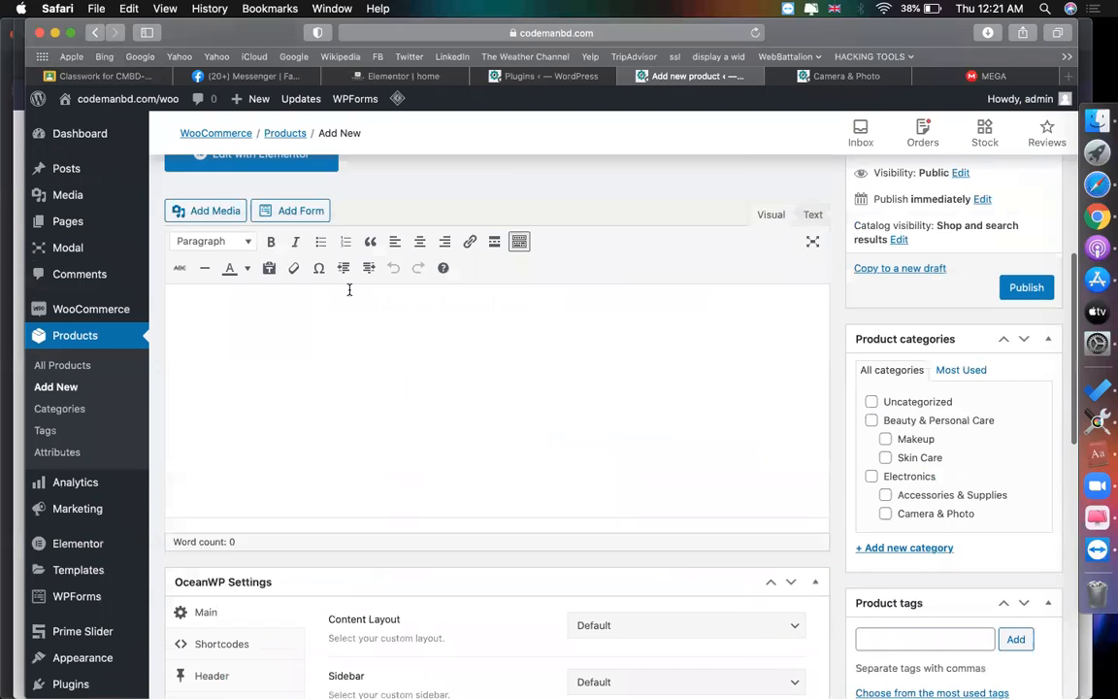
pyautogui.click(276, 337)
pyautogui.write('SPEAK')
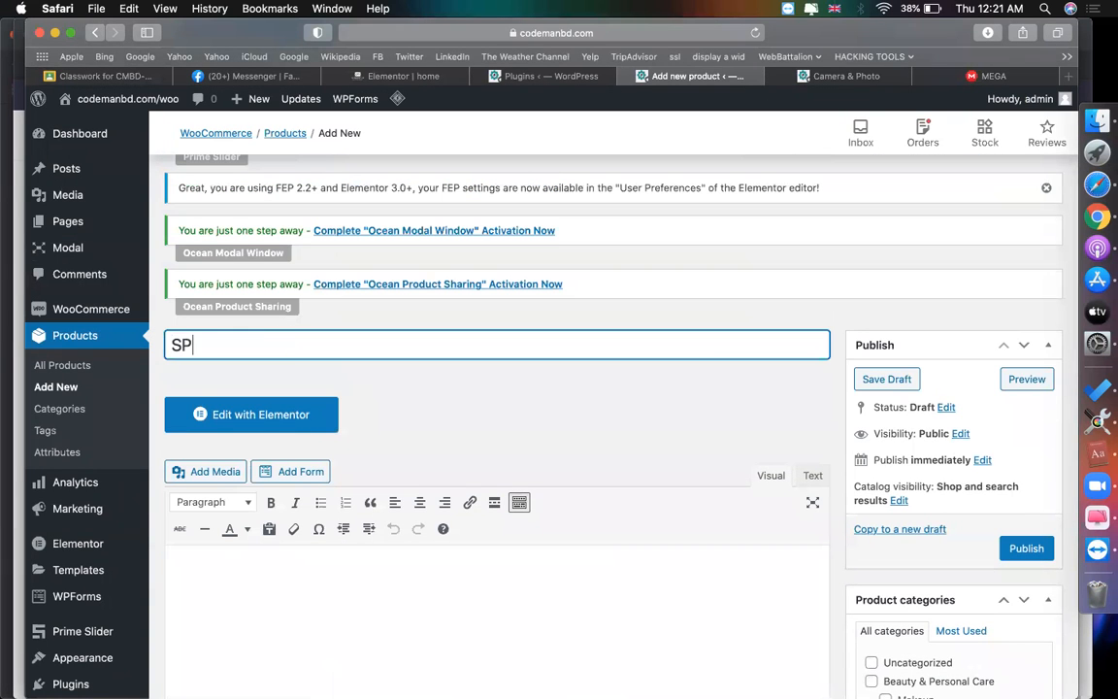
# Step: Set the SPEAKER product's regular price to 120 dollars and publish it
pyautogui.scroll(-10, 481, 382)
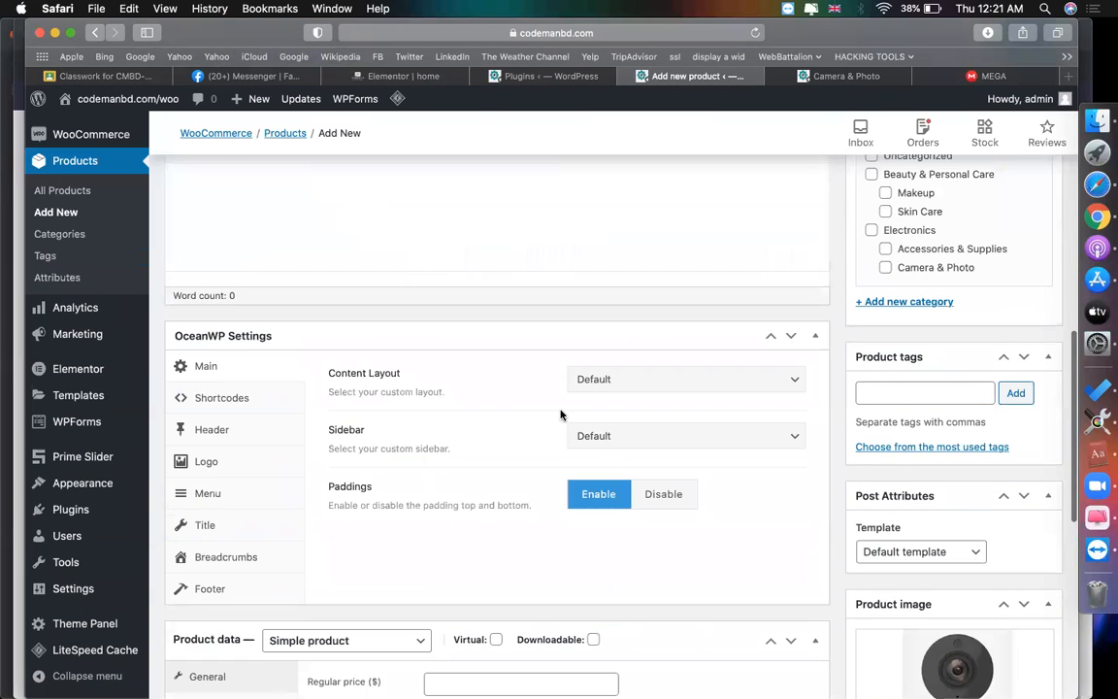
pyautogui.scroll(-2, 514, 456)
pyautogui.write('120')
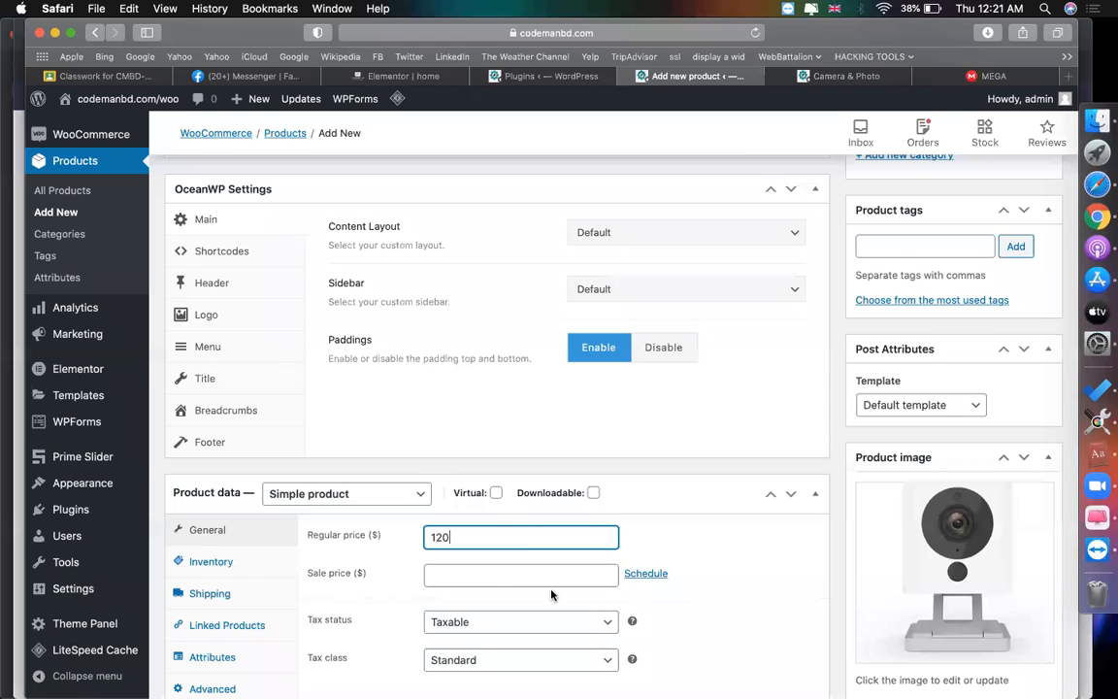
pyautogui.scroll(10, 551, 595)
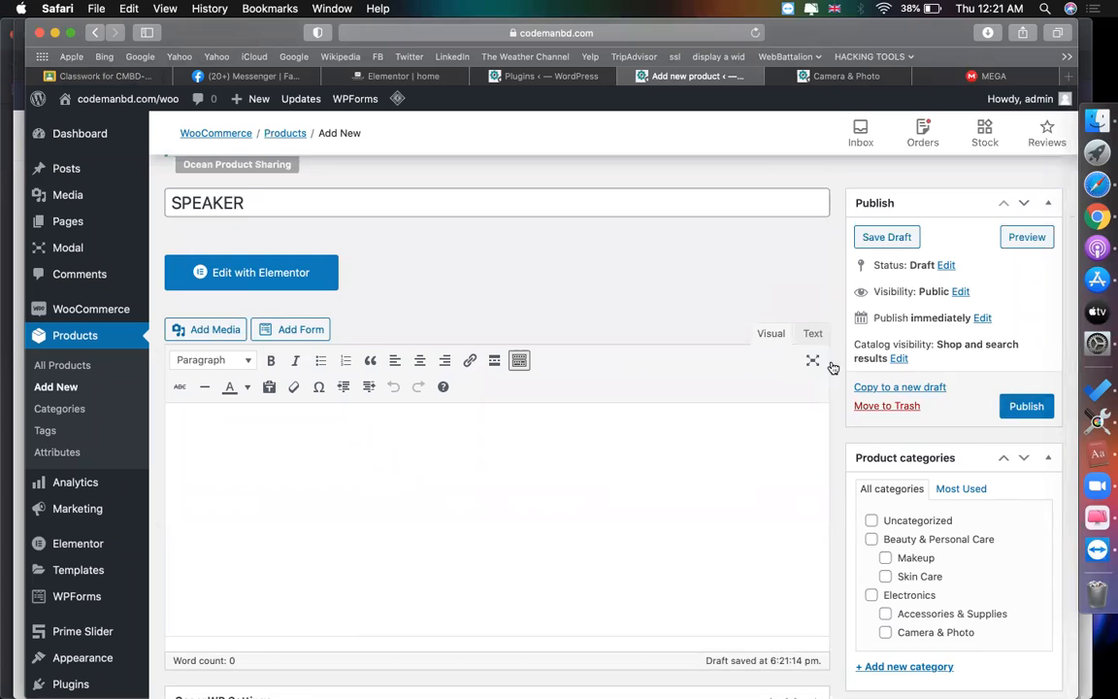
pyautogui.click(1031, 411)
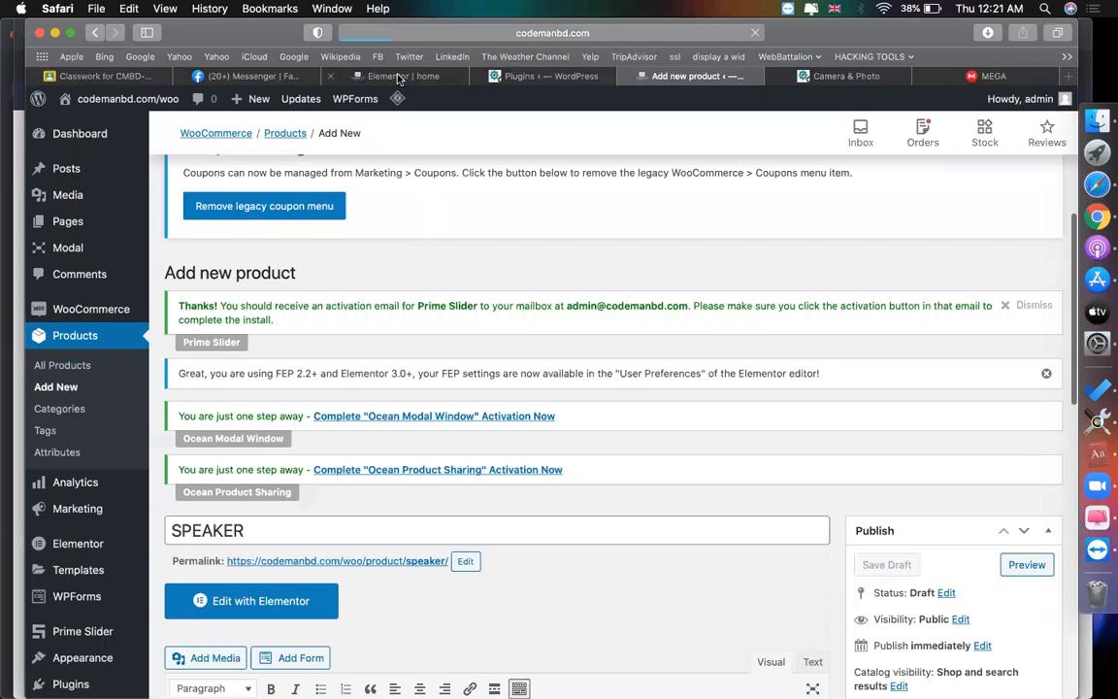
# Step: Return to the home page in Elementor, set the products grid to 4 columns, then save and reload the page
pyautogui.click(398, 77)
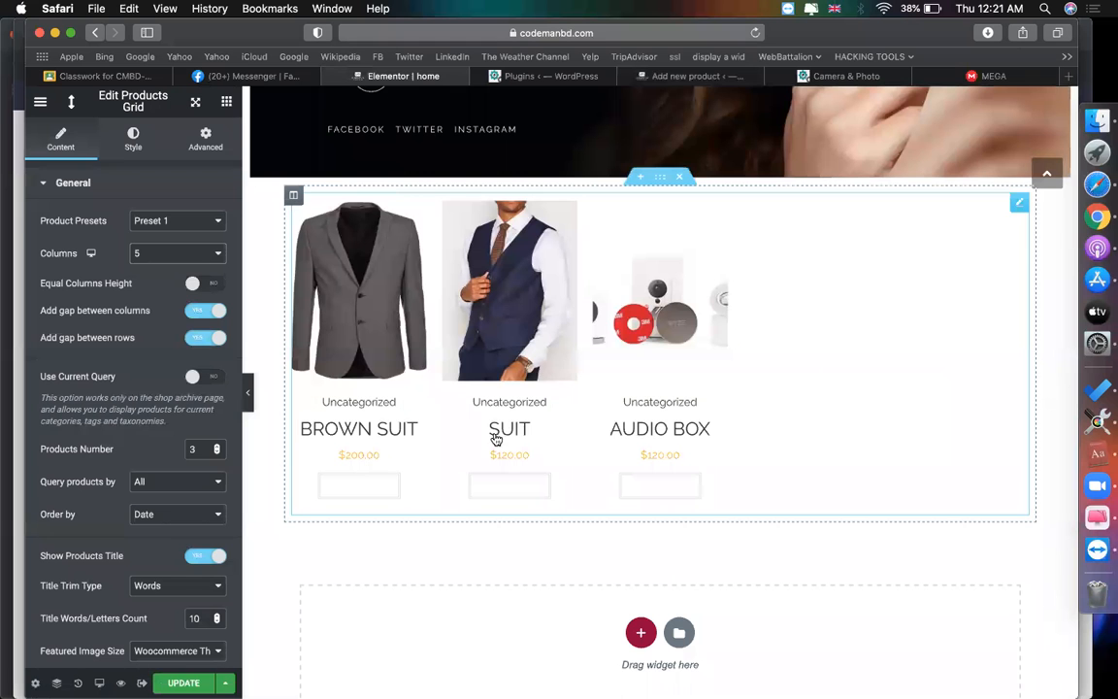
pyautogui.click(209, 259)
pyautogui.click(171, 250)
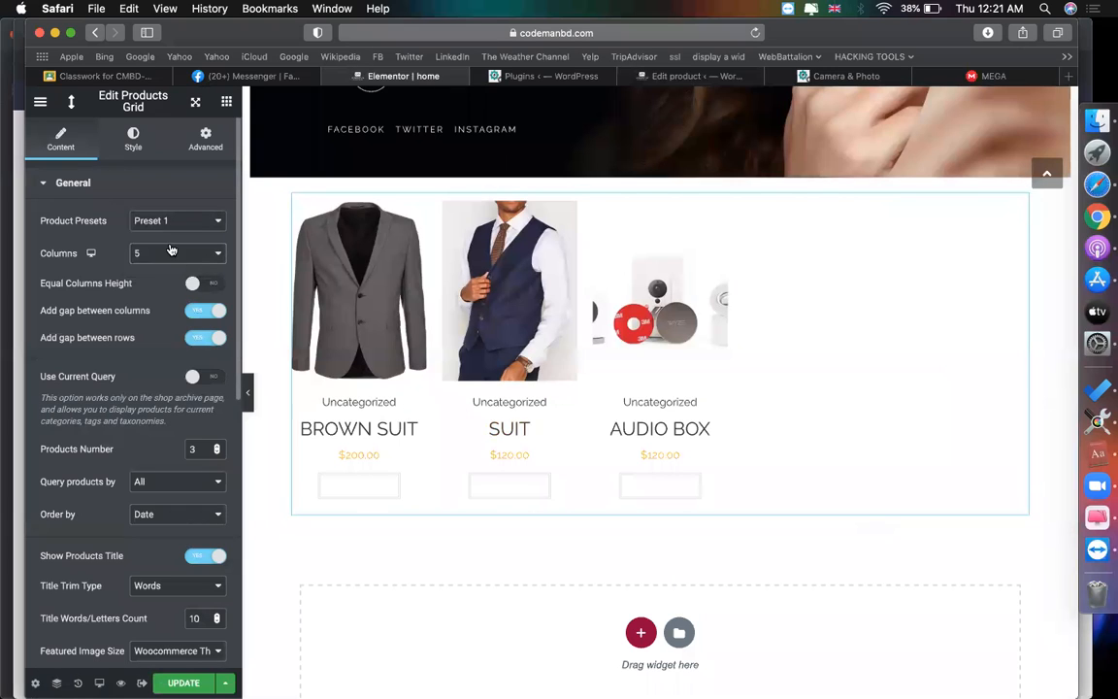
pyautogui.click(174, 256)
pyautogui.click(146, 241)
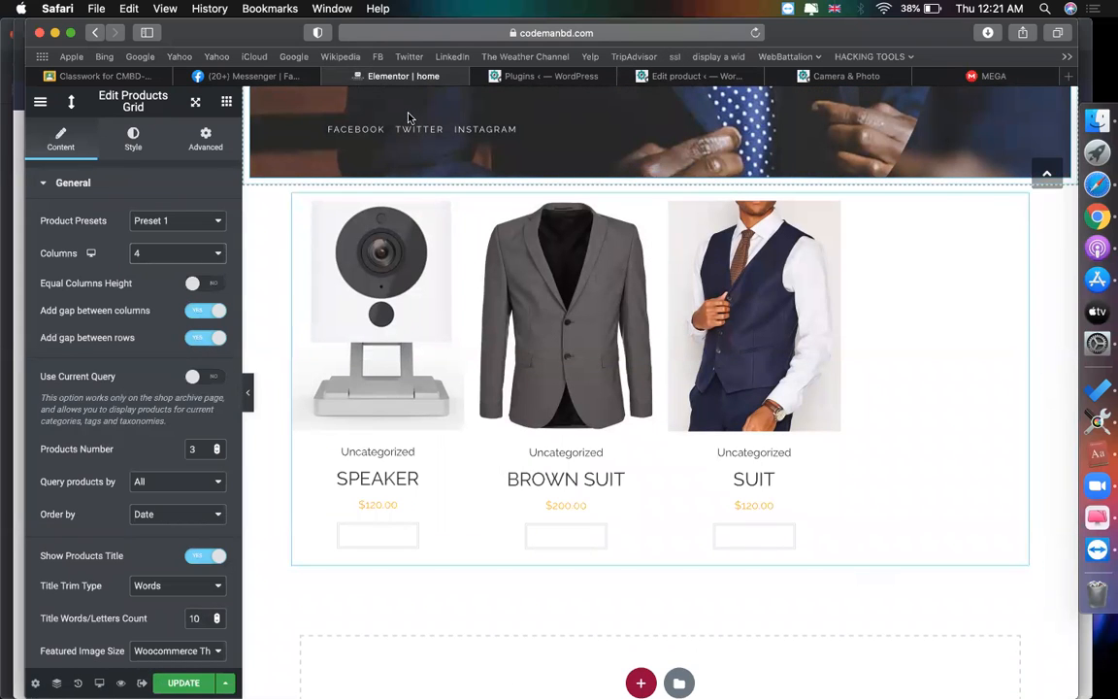
pyautogui.press('super+s')
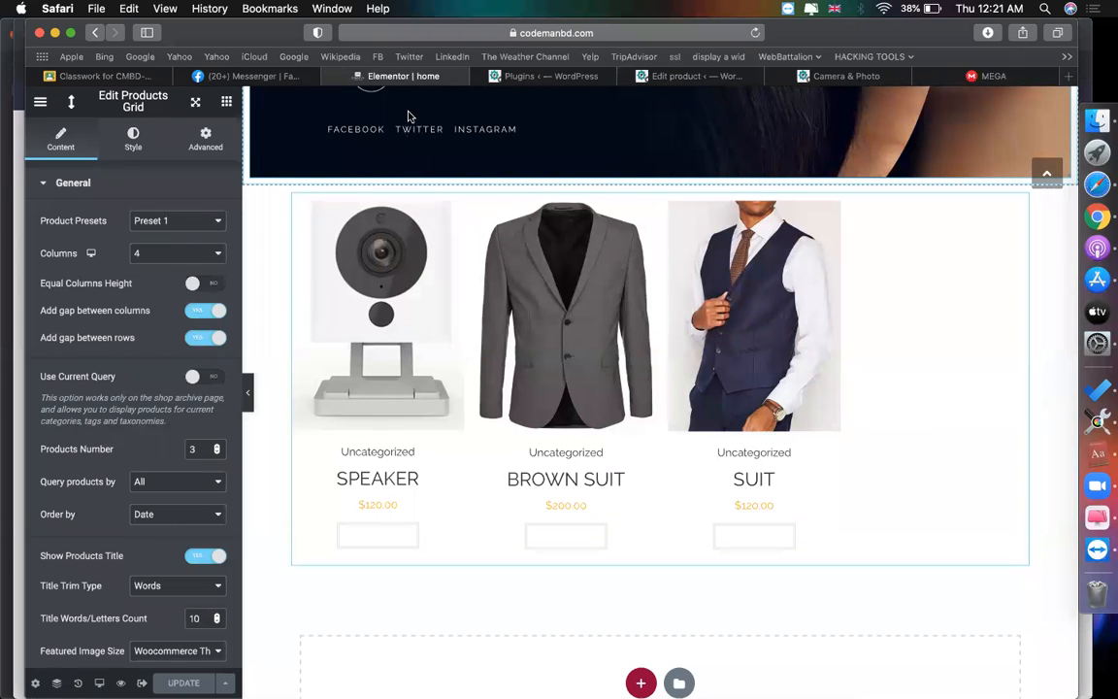
pyautogui.click(756, 33)
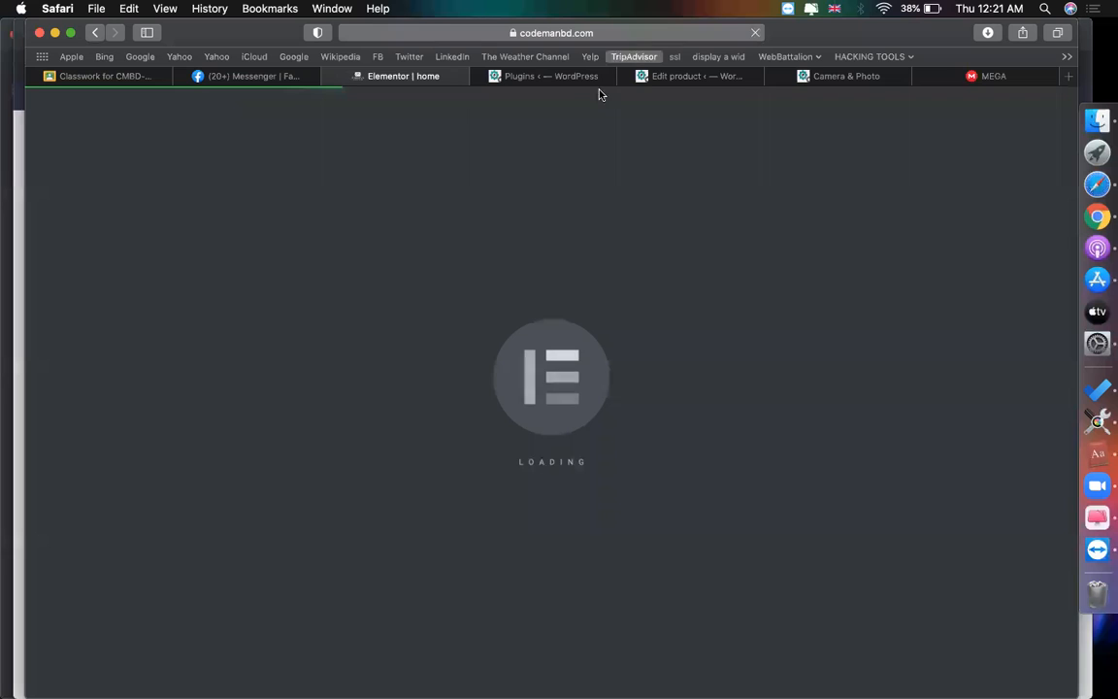
# Step: Go back to the WordPress dashboard and view the list of all store products
pyautogui.click(646, 78)
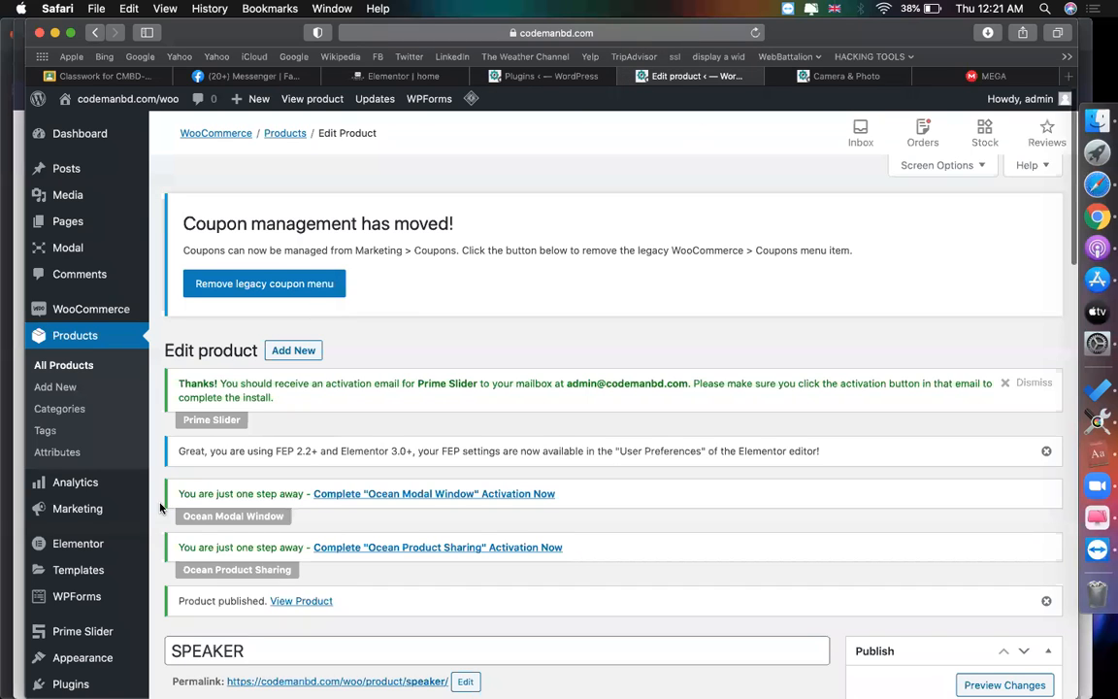
pyautogui.scroll(-3, 145, 466)
pyautogui.scroll(3, 112, 558)
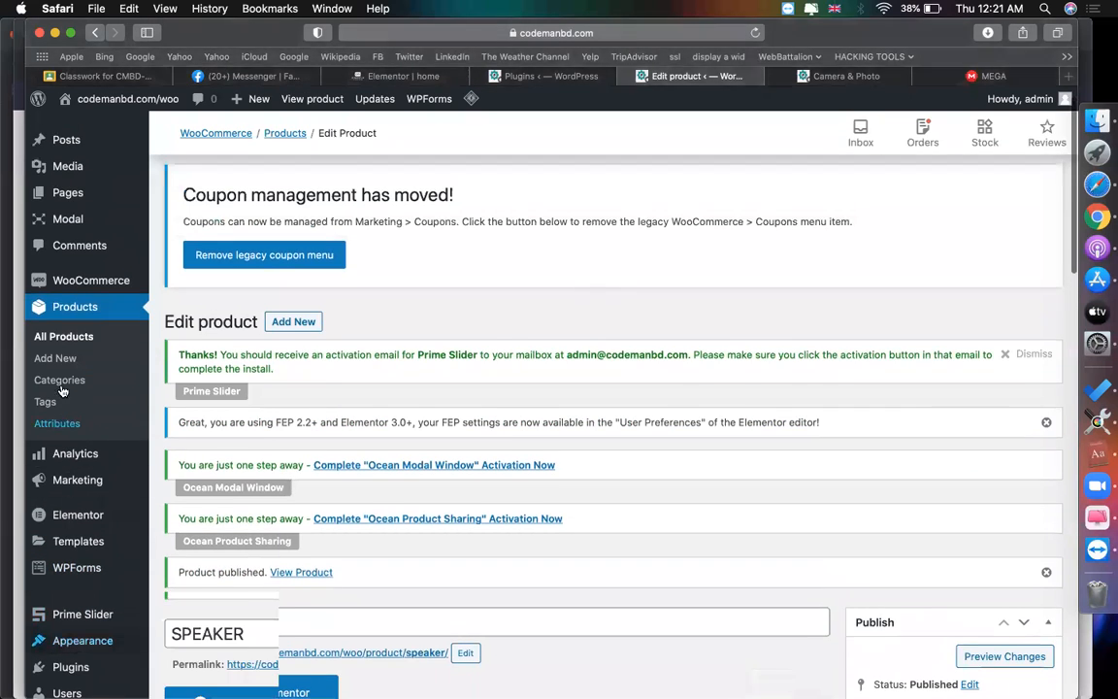
pyautogui.click(73, 368)
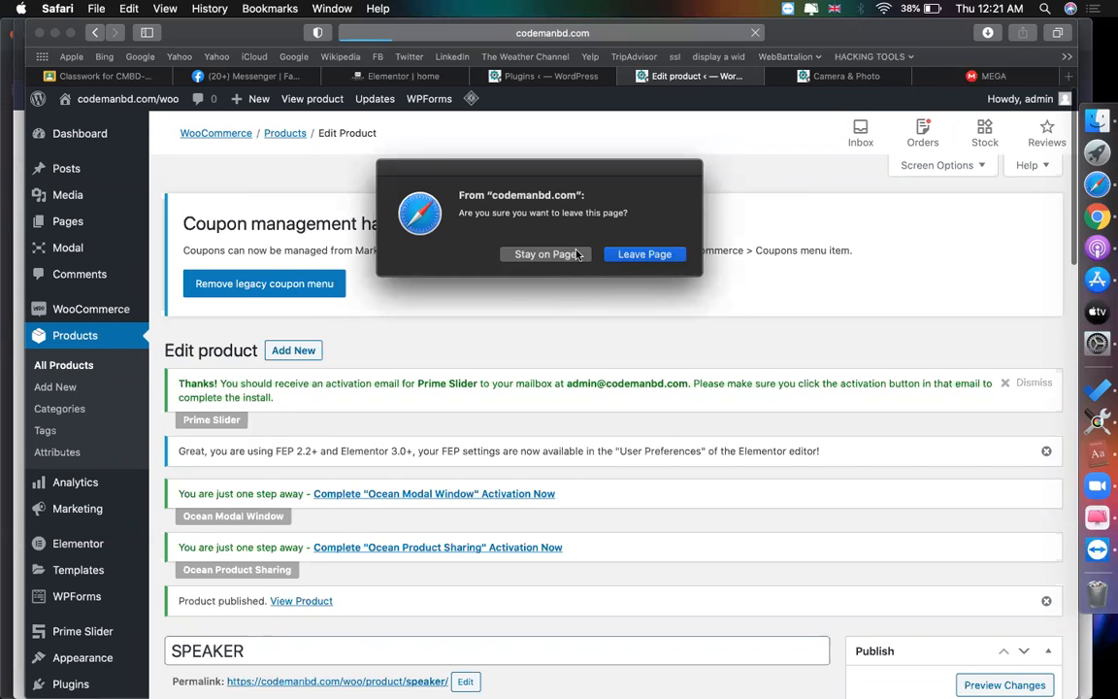
pyautogui.click(545, 254)
pyautogui.scroll(-5, 777, 388)
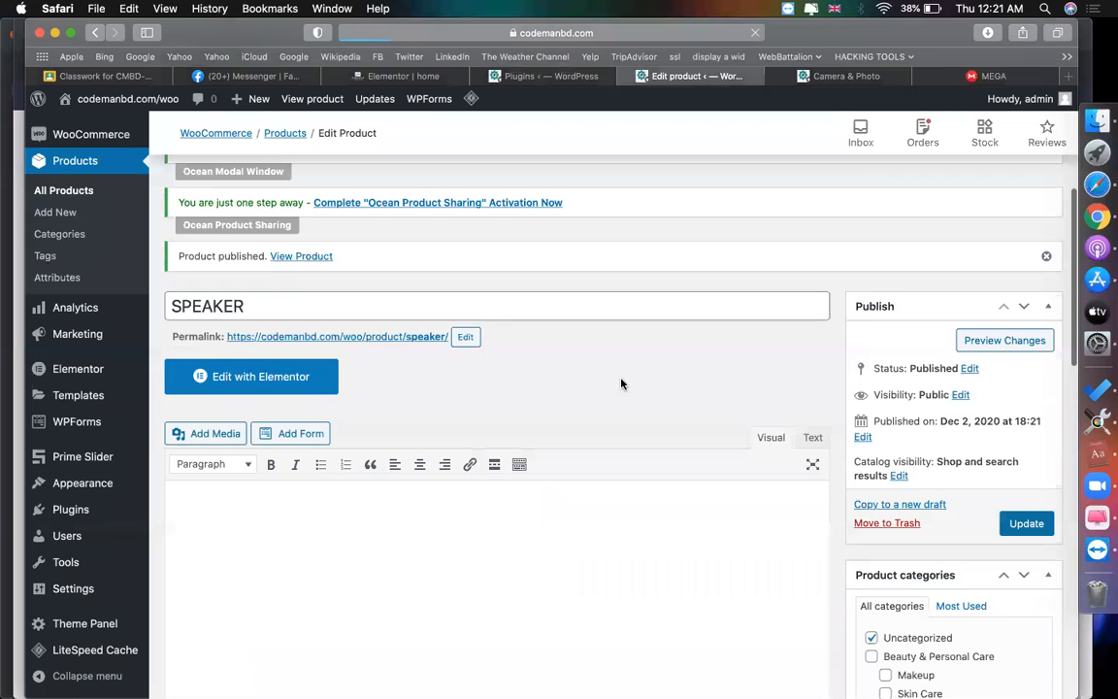
pyautogui.scroll(2, 621, 384)
pyautogui.scroll(2, 150, 361)
pyautogui.scroll(-1, 260, 304)
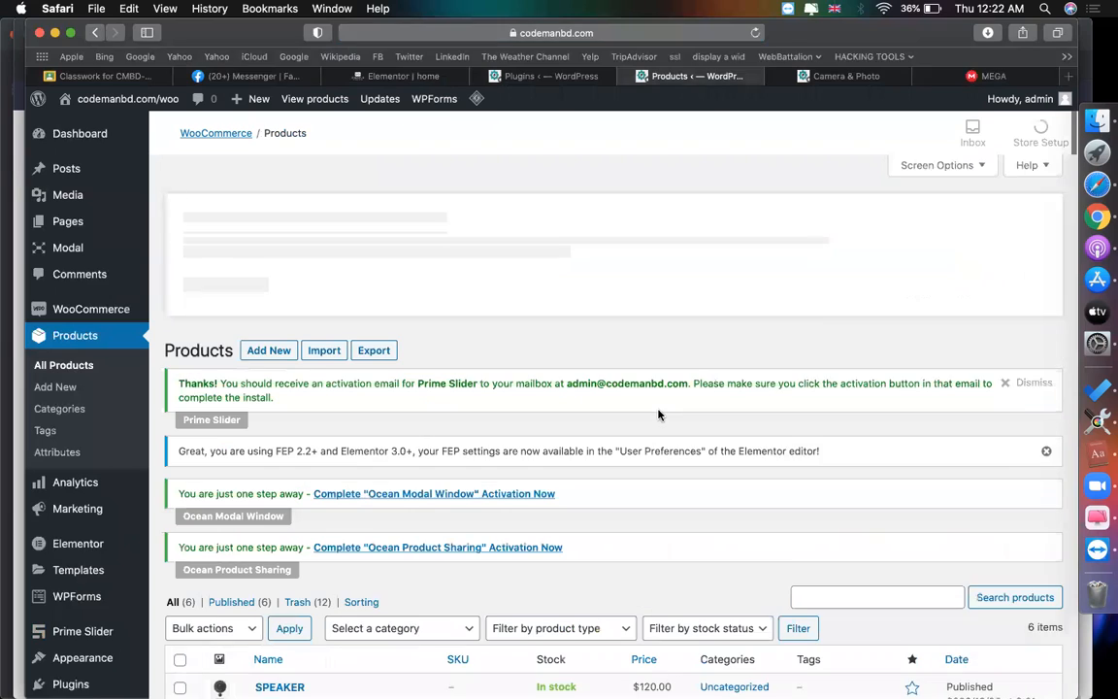
pyautogui.scroll(-2, 659, 414)
# Step: Open the list of blog posts and check its screen options for columns, pagination and view mode
pyautogui.click(1047, 377)
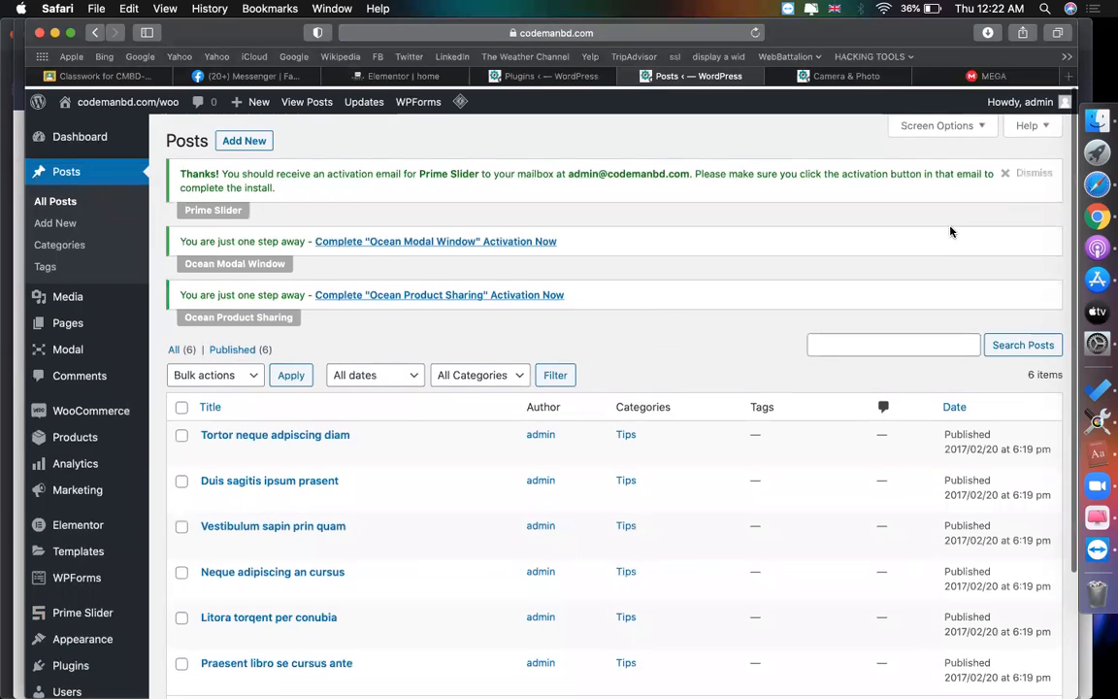
pyautogui.click(961, 125)
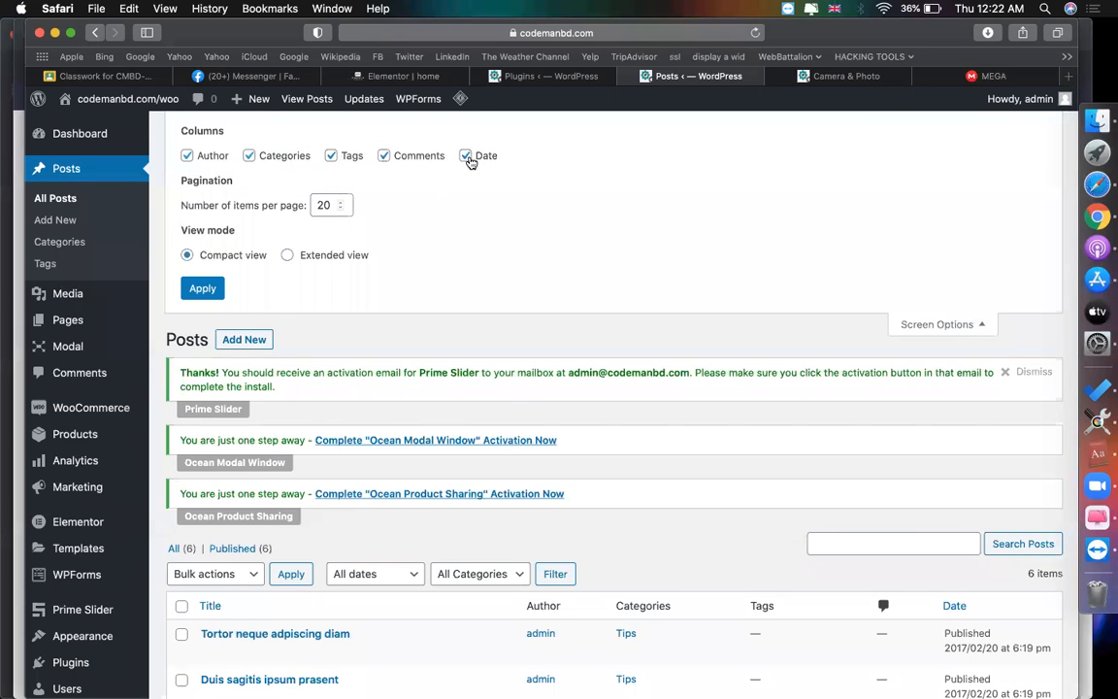
pyautogui.click(942, 325)
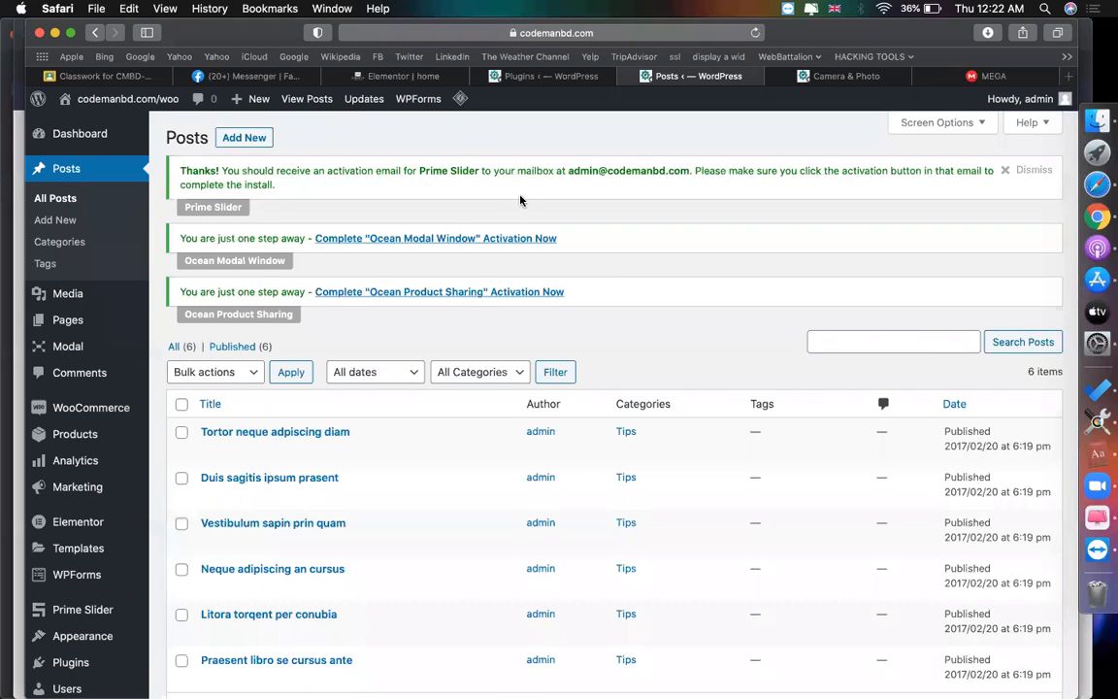
pyautogui.moveTo(412, 114)
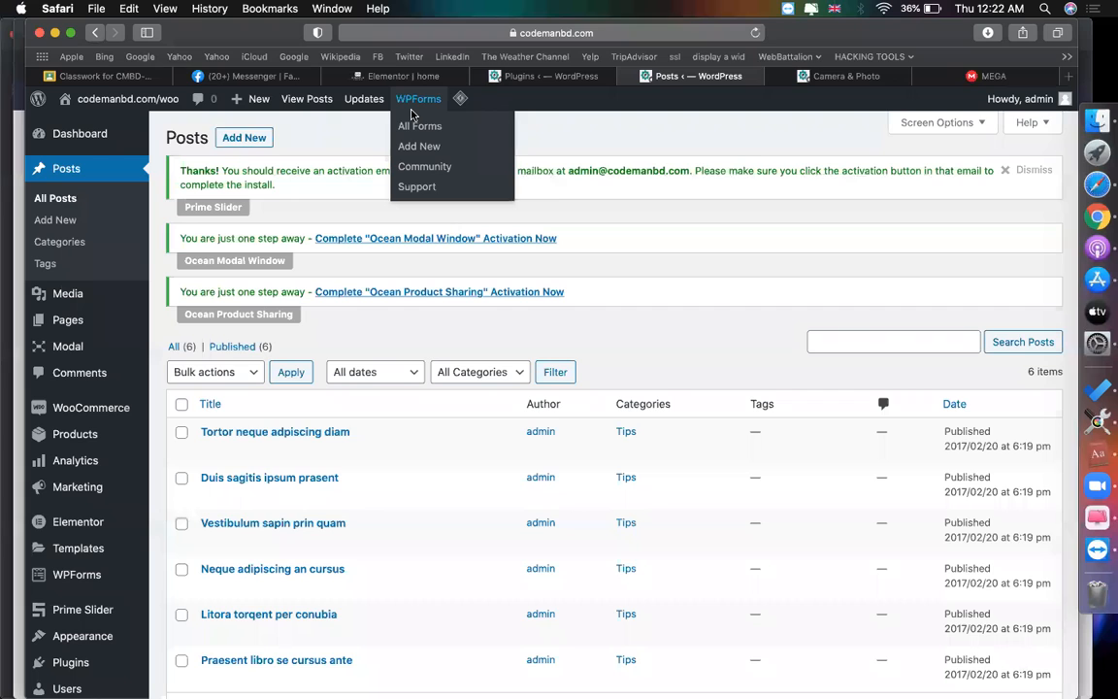
# Step: Look through the blog posts list, and go back to the list of all store products
pyautogui.scroll(-1, 442, 240)
pyautogui.scroll(-2, 719, 214)
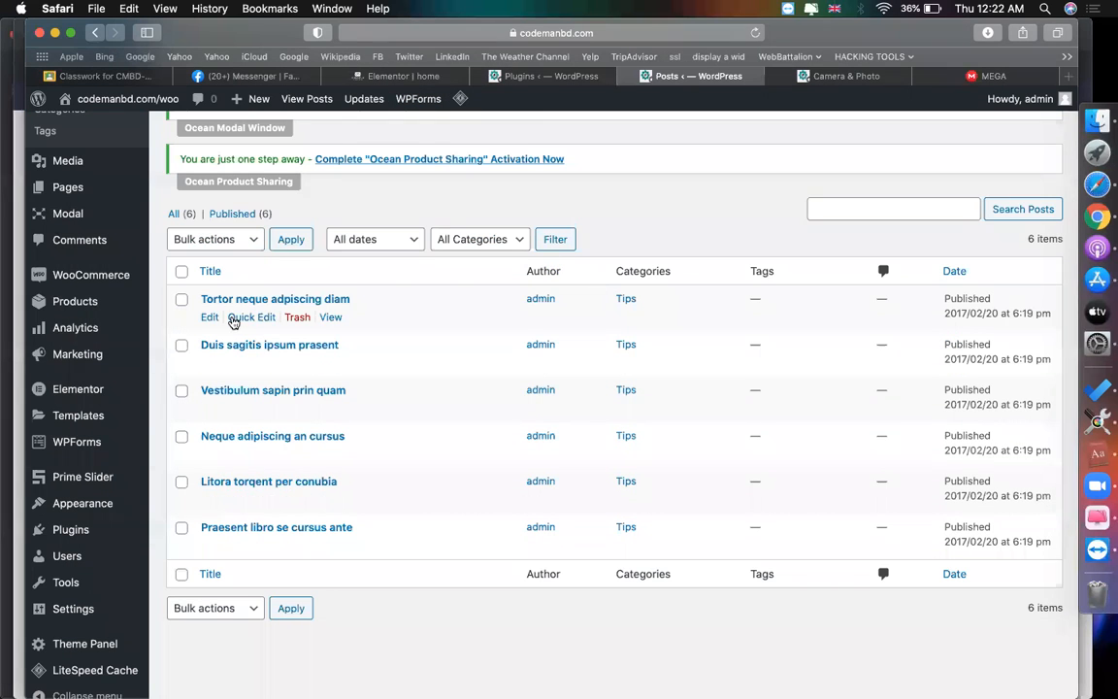
pyautogui.scroll(3, 218, 308)
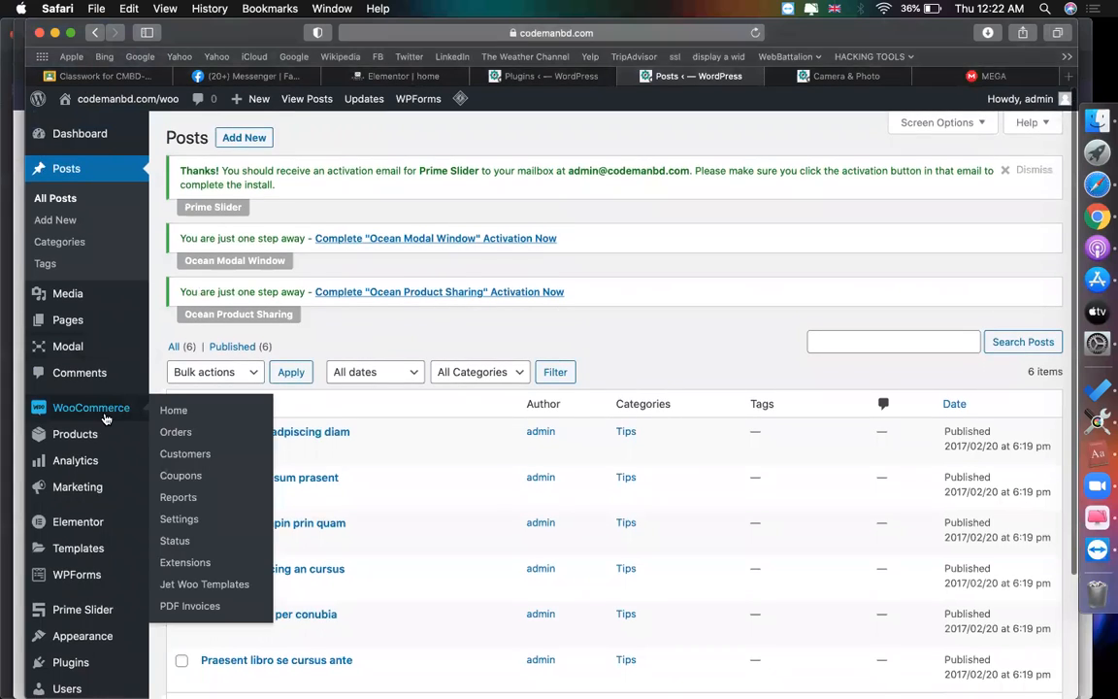
pyautogui.scroll(-2, 102, 388)
pyautogui.click(87, 370)
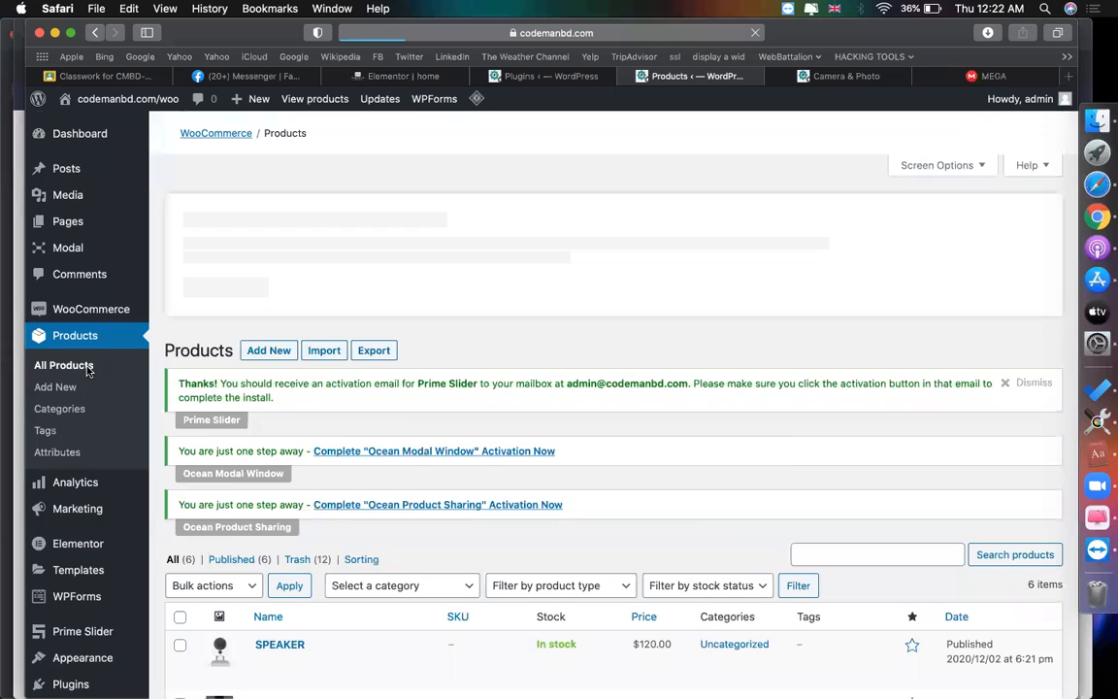
pyautogui.scroll(-8, 298, 369)
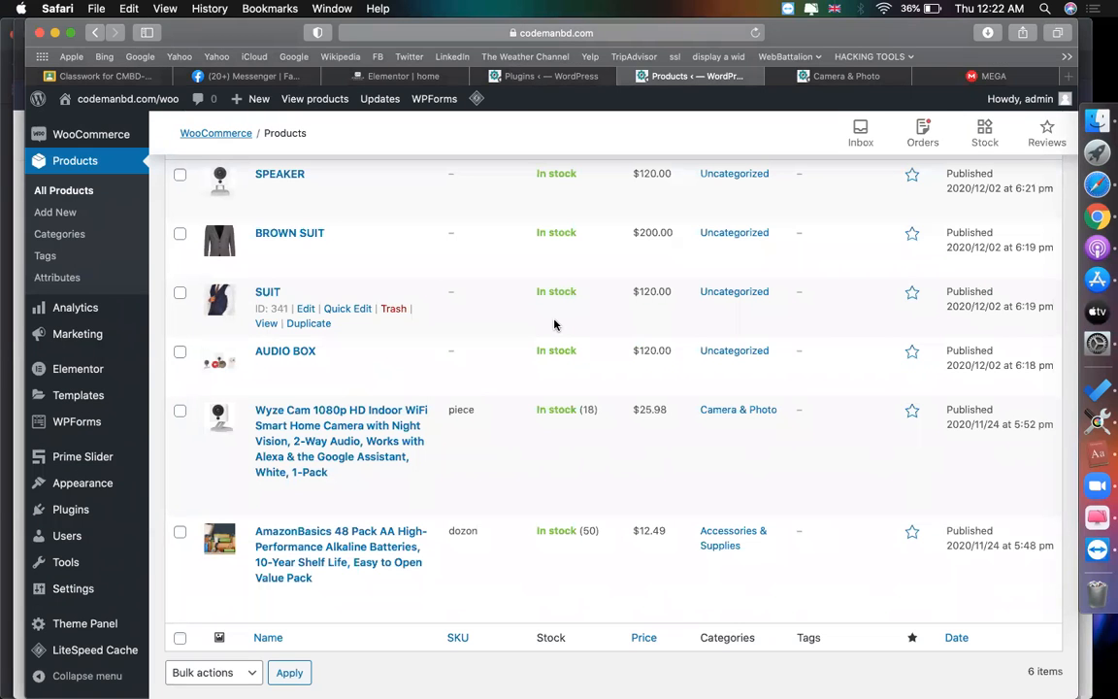
pyautogui.scroll(2, 456, 301)
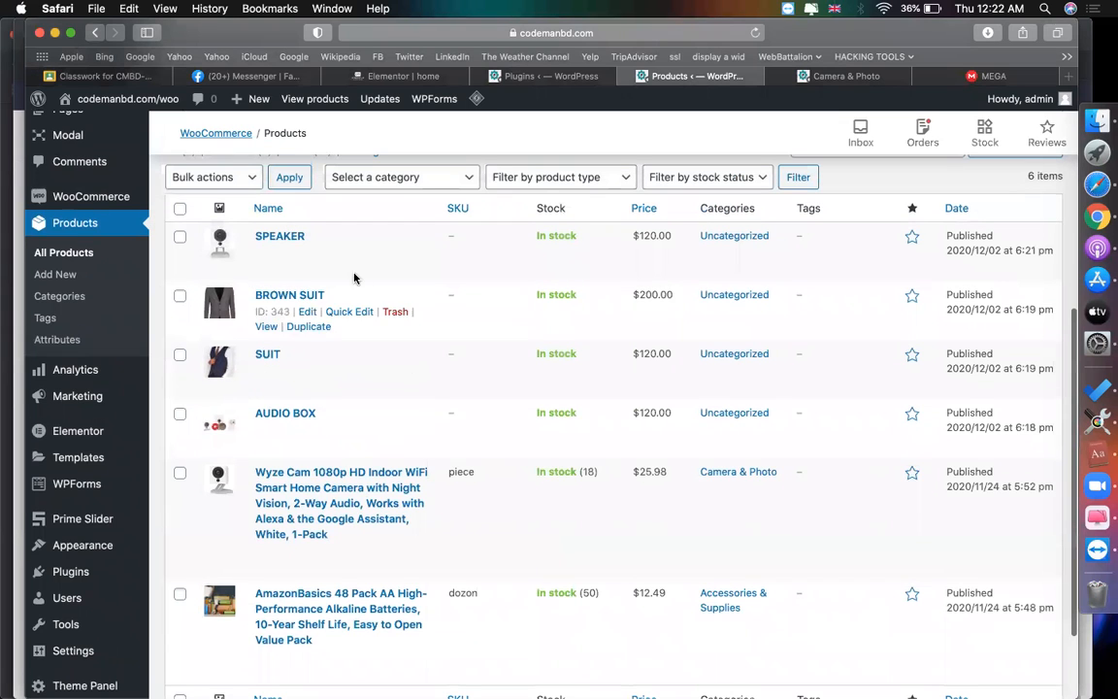
# Step: Quick-edit the SPEAKER product to replace the Uncategorized category with Beauty & Personal Care, and update it
pyautogui.click(343, 253)
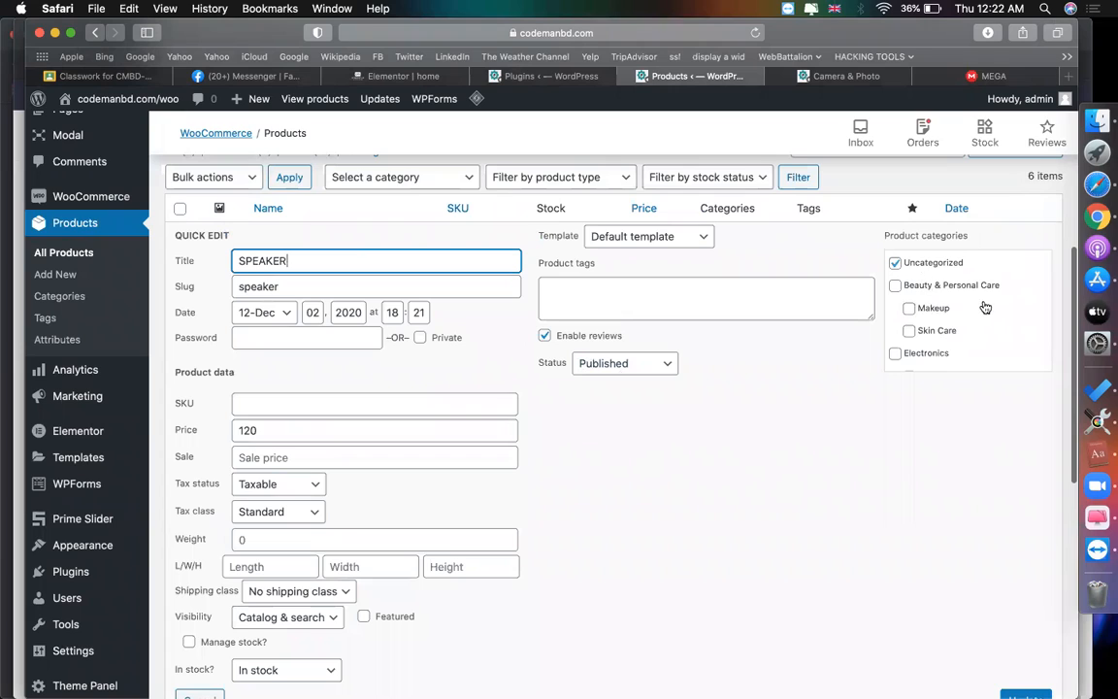
pyautogui.click(940, 290)
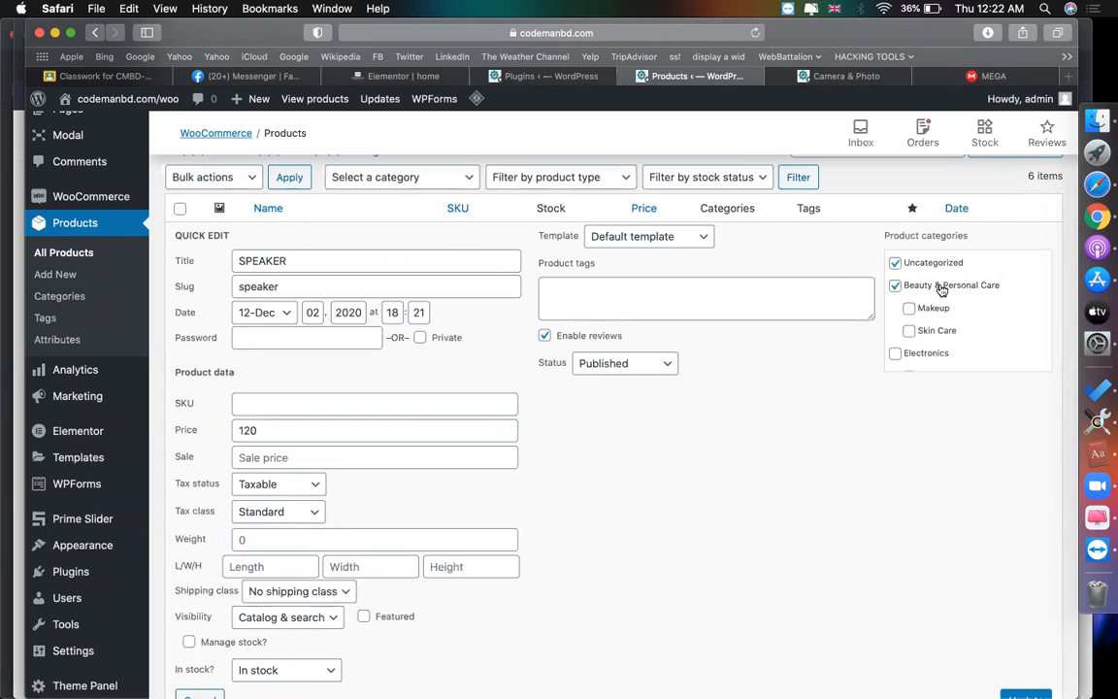
pyautogui.click(913, 269)
pyautogui.scroll(-5, 758, 396)
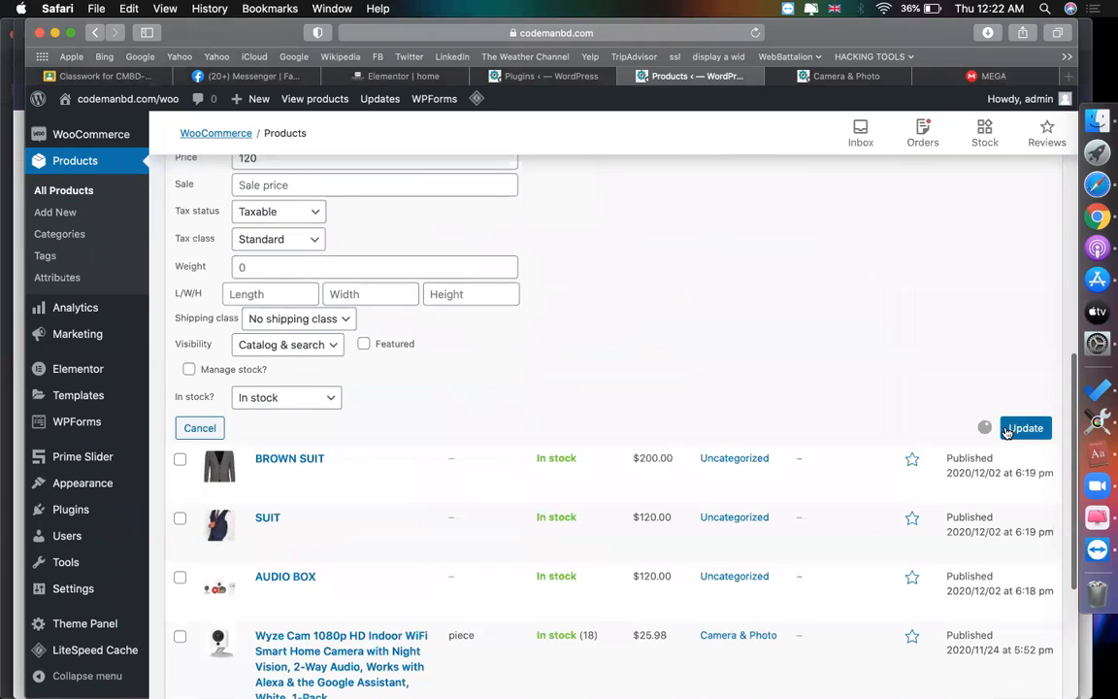
# Step: Quick-edit the BROWN SUIT product to replace the Uncategorized category with Beauty & Personal Care, and update it
pyautogui.scroll(-2, 324, 424)
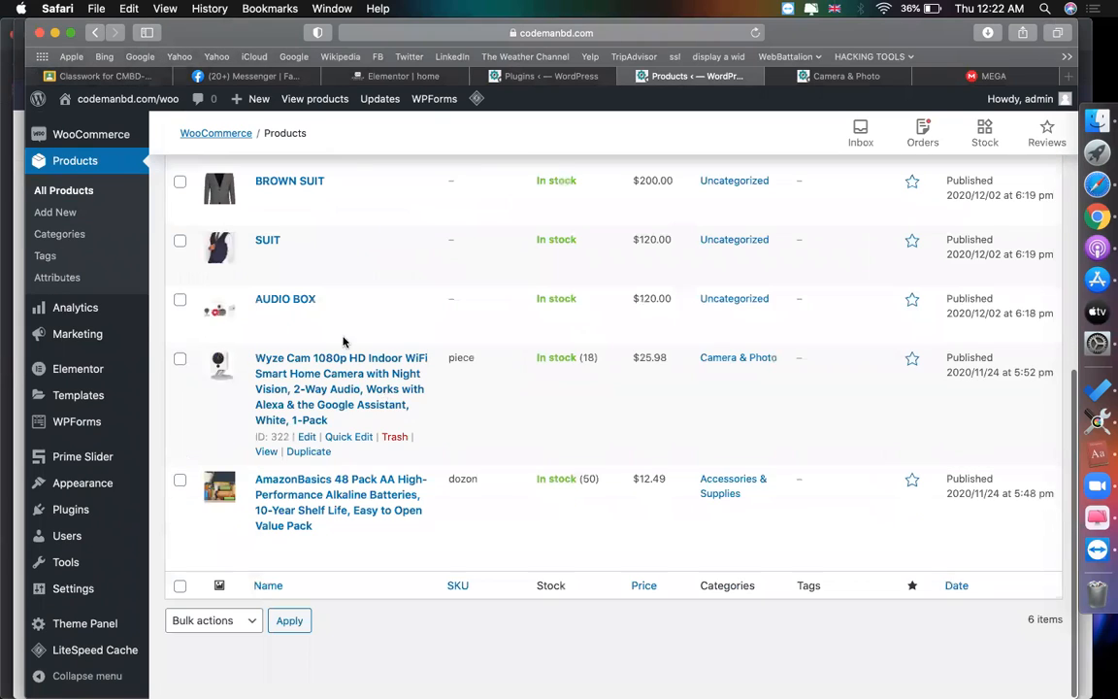
pyautogui.scroll(3, 343, 342)
pyautogui.click(348, 375)
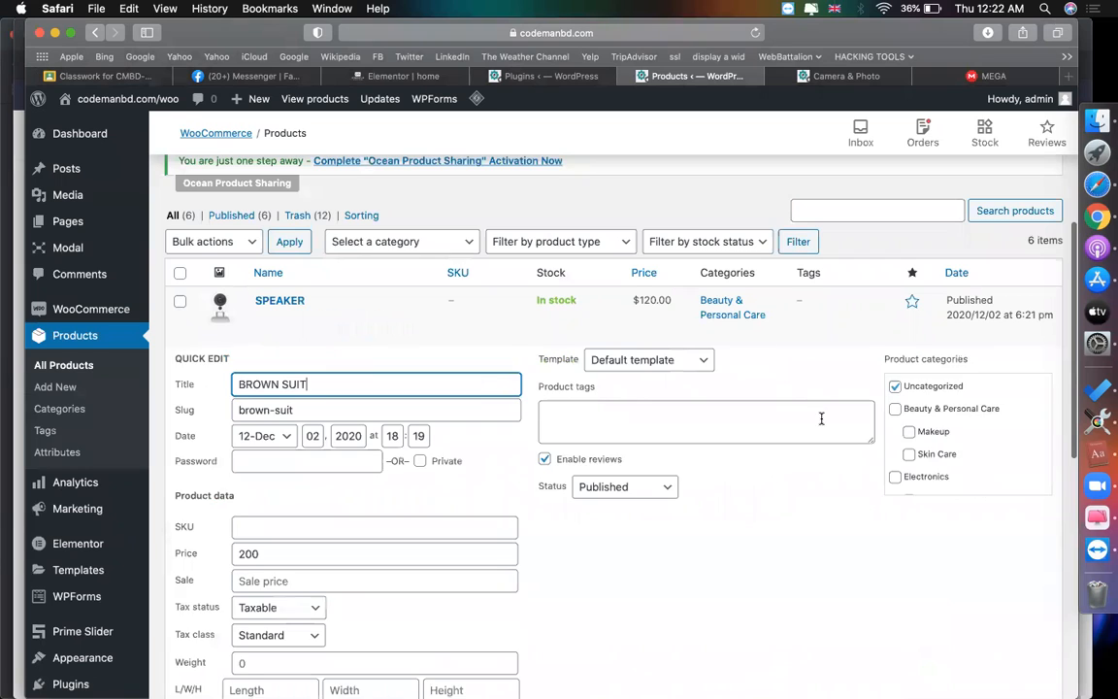
pyautogui.scroll(-1, 854, 413)
pyautogui.click(895, 385)
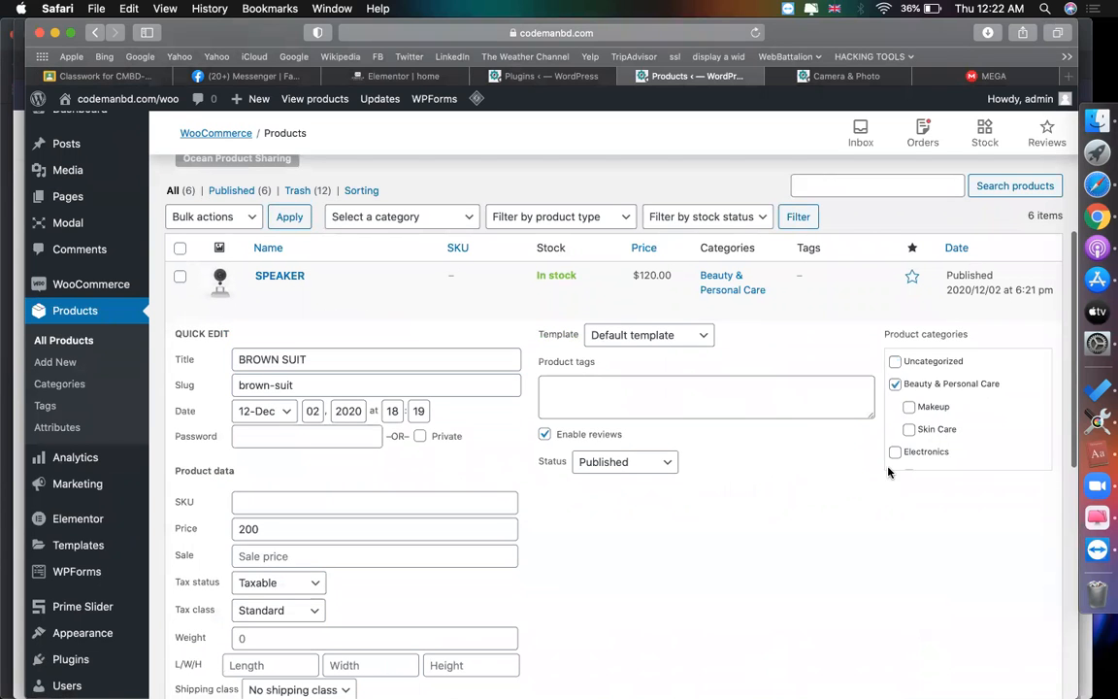
pyautogui.scroll(-10, 888, 485)
pyautogui.click(1021, 351)
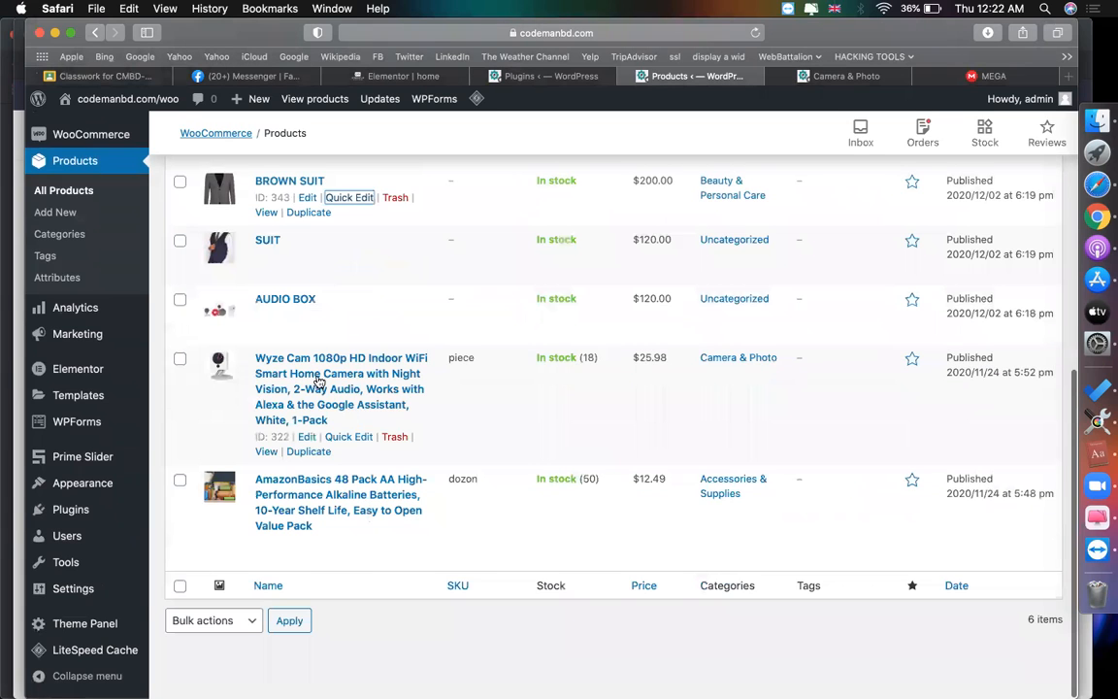
# Step: Quick-edit the SUIT product to replace the Uncategorized category with Beauty & Personal Care, and update it
pyautogui.scroll(2, 318, 380)
pyautogui.click(346, 301)
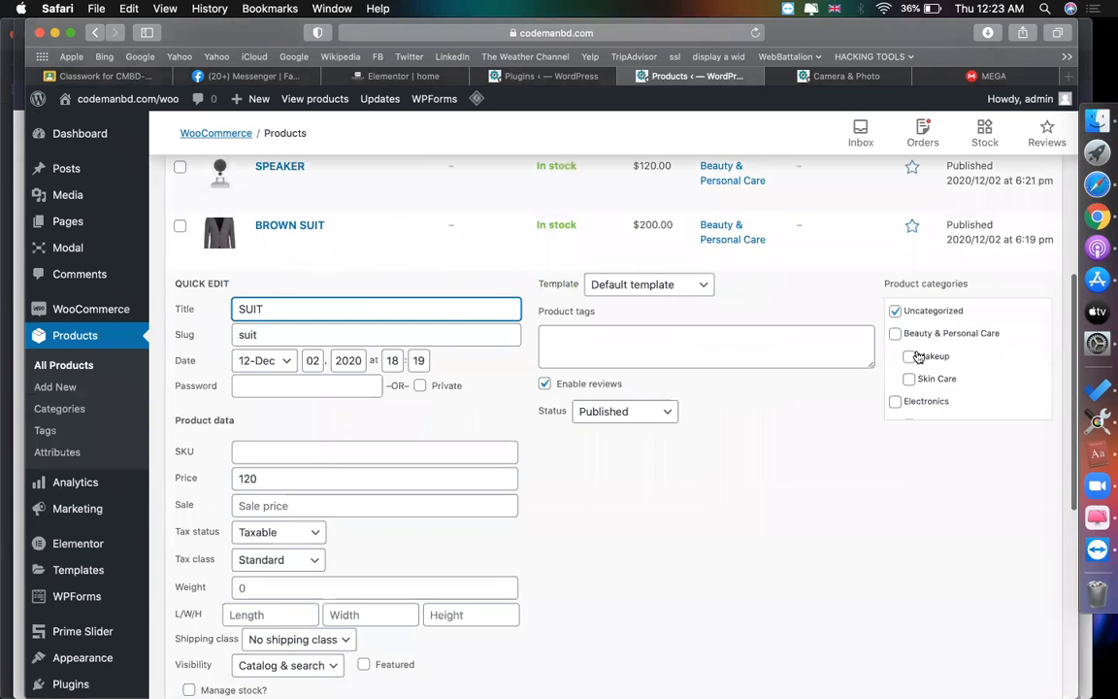
pyautogui.click(895, 333)
pyautogui.scroll(-5, 923, 594)
pyautogui.click(1010, 521)
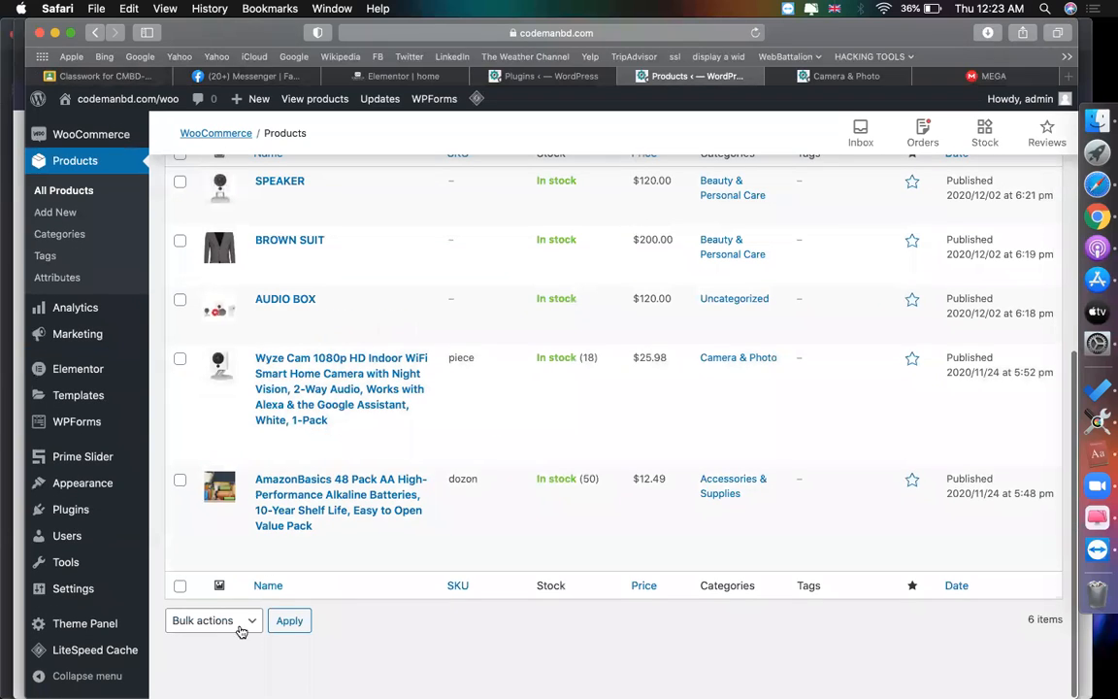
# Step: Quick-edit the Wyze Cam product to replace Camera & Photo with the Beauty & Personal Care and Electronics categories, and update it
pyautogui.scroll(2, 342, 443)
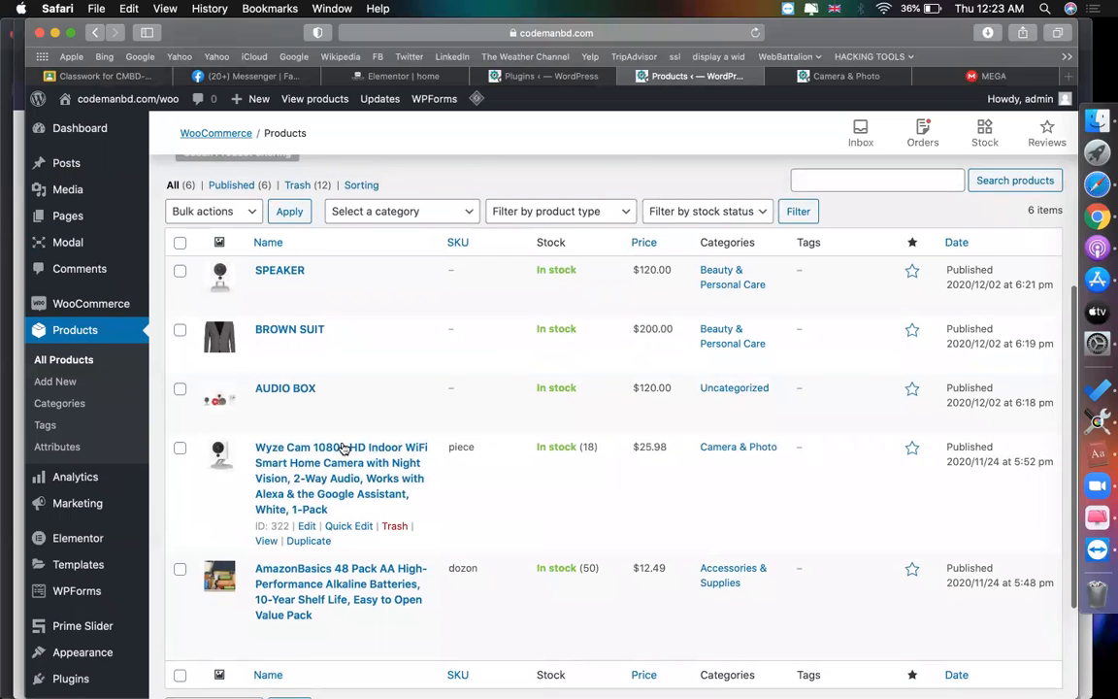
pyautogui.scroll(-1, 342, 448)
pyautogui.click(350, 505)
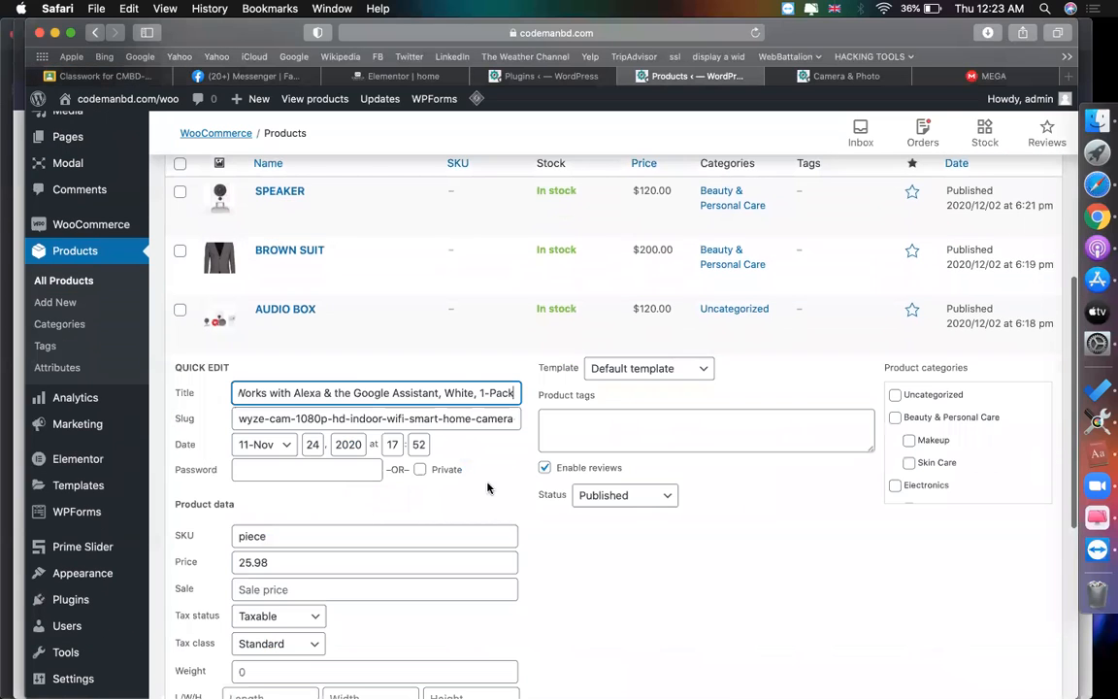
pyautogui.scroll(-1, 908, 451)
pyautogui.click(895, 478)
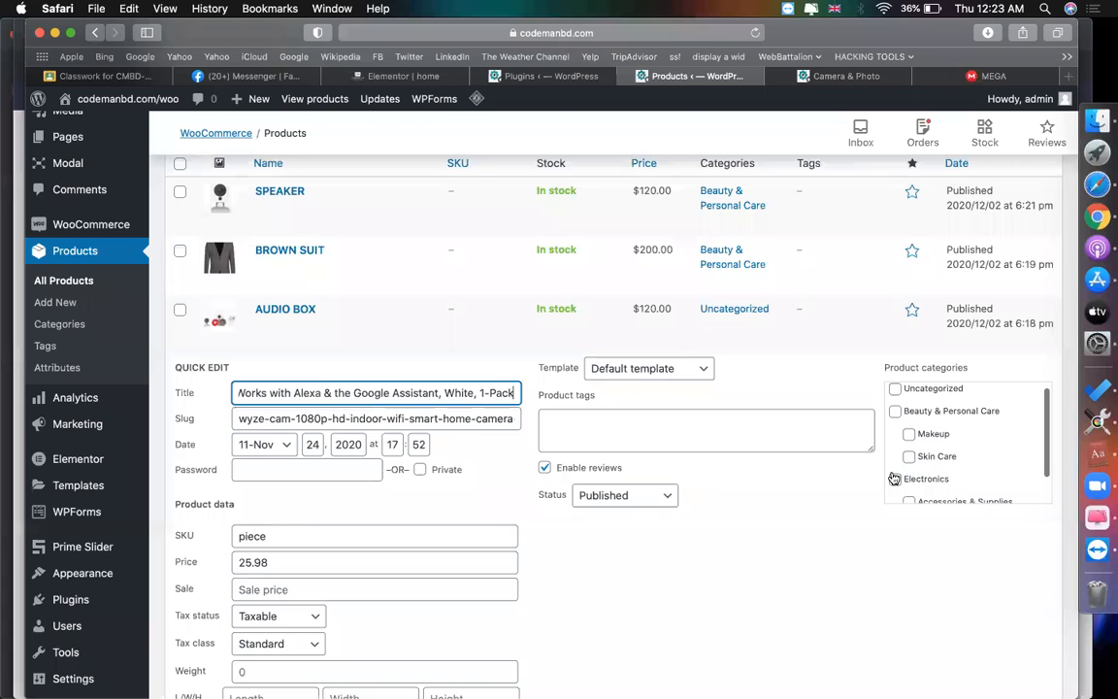
pyautogui.scroll(-5, 869, 543)
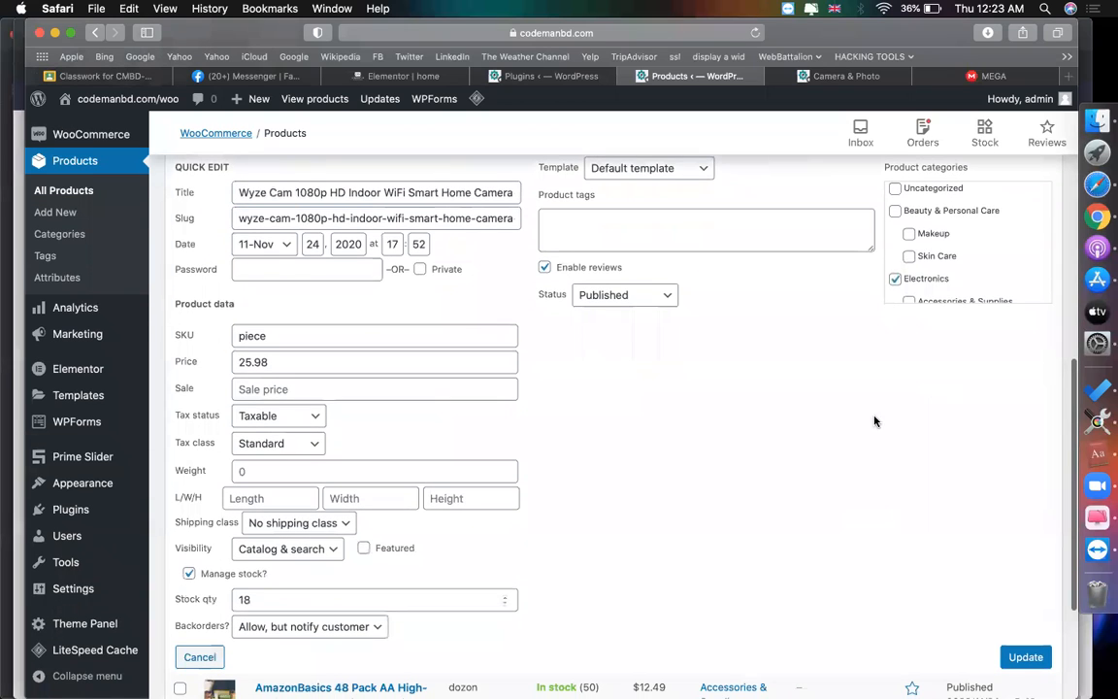
pyautogui.scroll(-3, 941, 280)
pyautogui.click(910, 272)
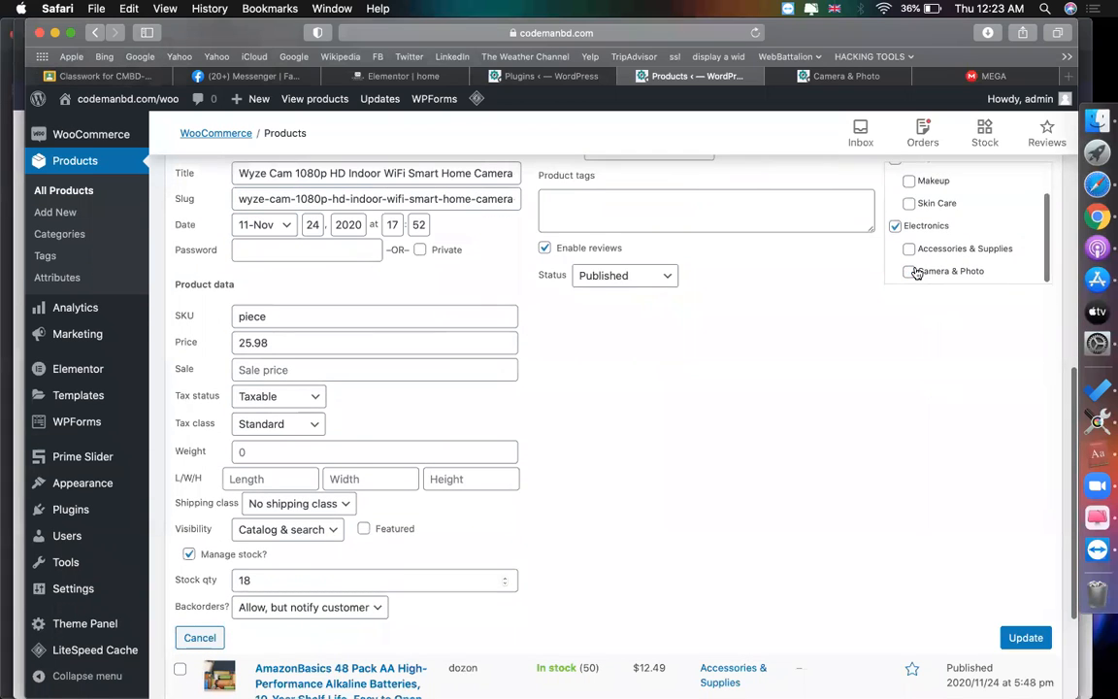
pyautogui.scroll(5, 916, 273)
pyautogui.scroll(-2, 937, 562)
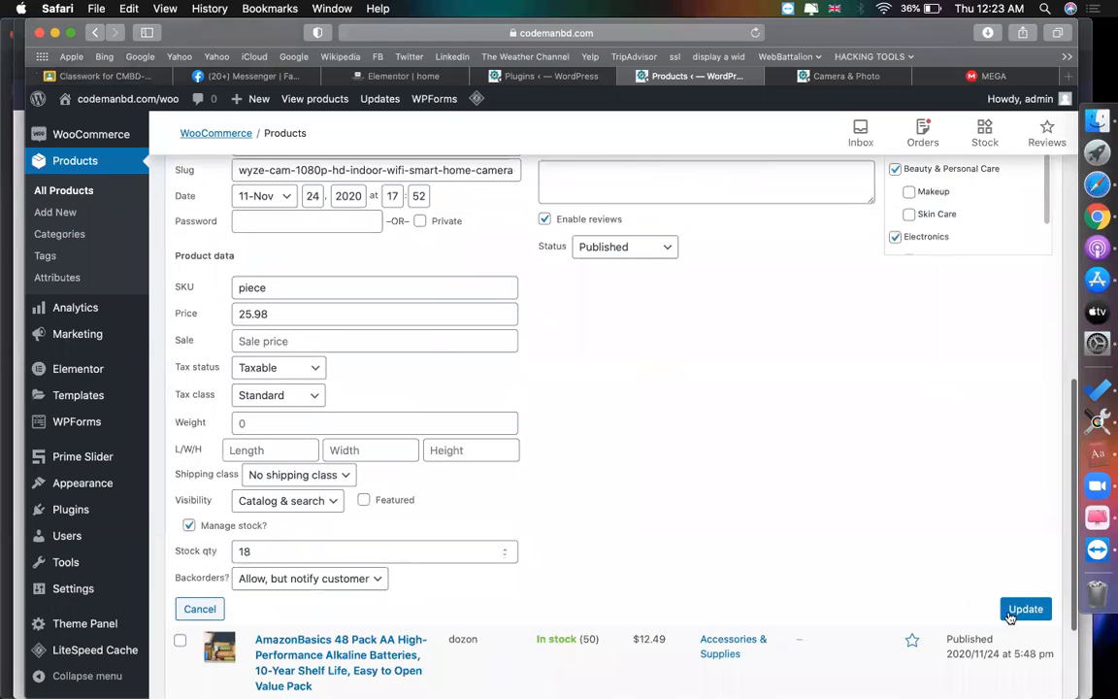
pyautogui.scroll(-4, 258, 485)
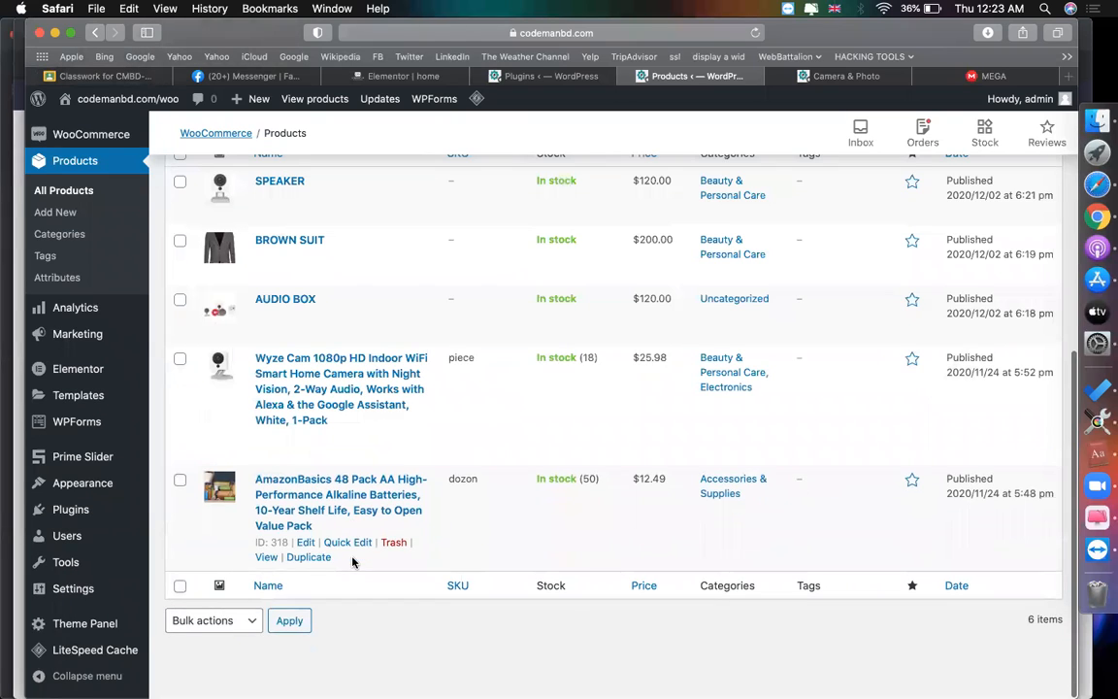
# Step: Quick-edit the AmazonBasics batteries product to replace the Accessories & Supplies category with Electronics, and update it
pyautogui.click(352, 546)
pyautogui.scroll(-2, 910, 449)
pyautogui.scroll(-4, 909, 450)
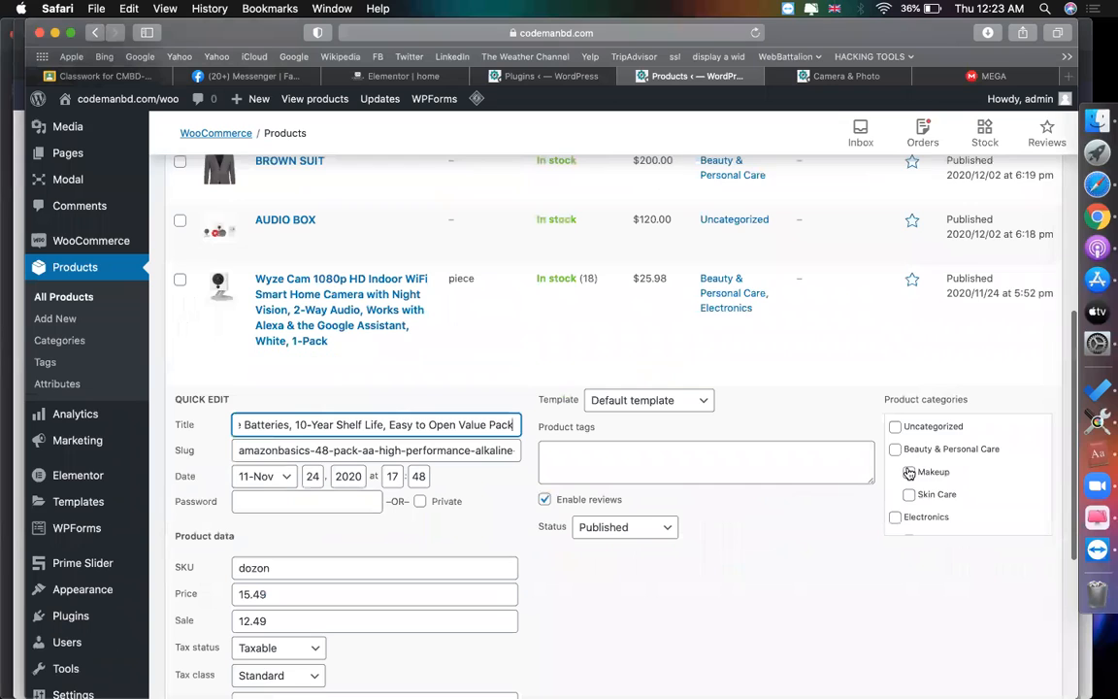
pyautogui.click(895, 454)
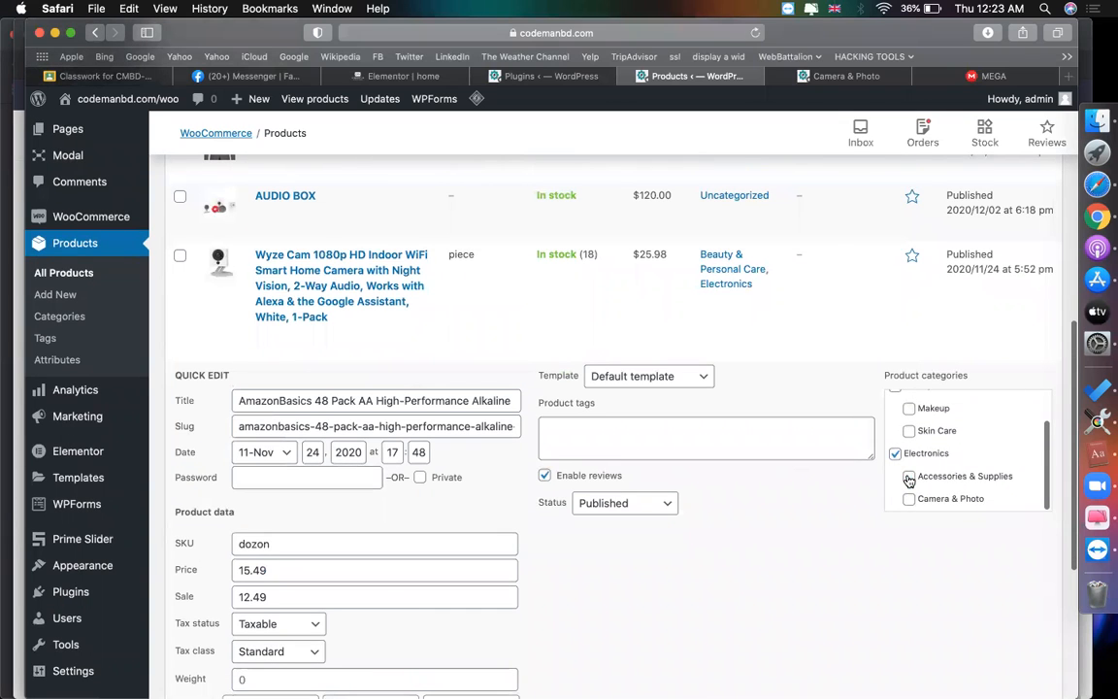
pyautogui.scroll(1, 897, 456)
pyautogui.scroll(-6, 876, 564)
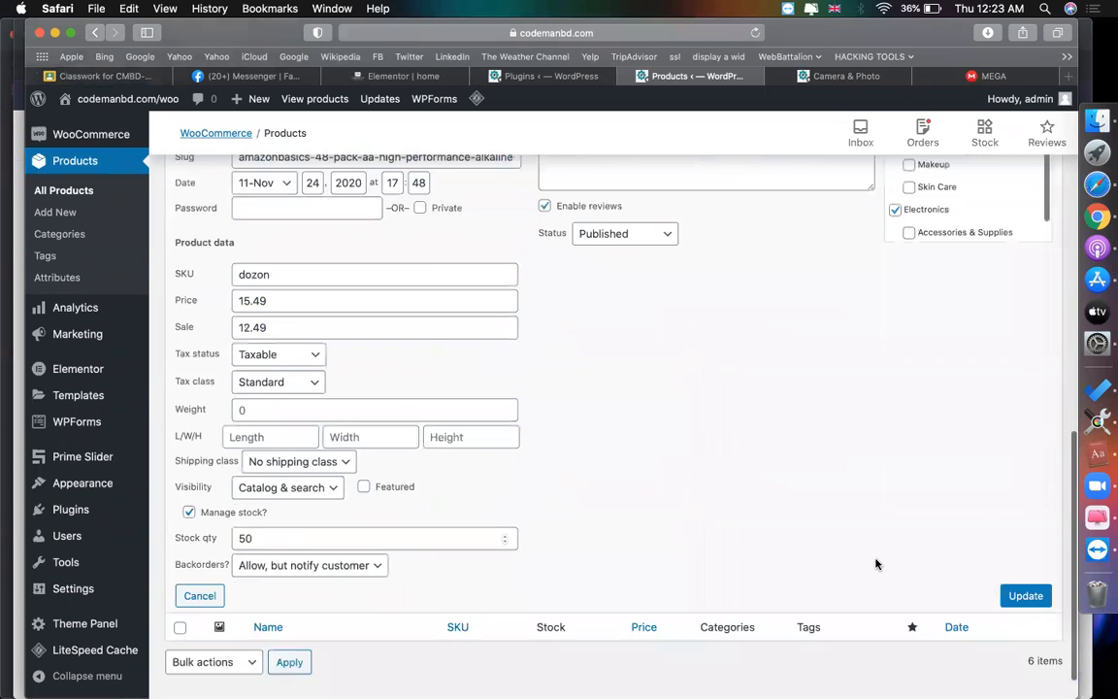
pyautogui.click(1023, 553)
pyautogui.scroll(5, 536, 421)
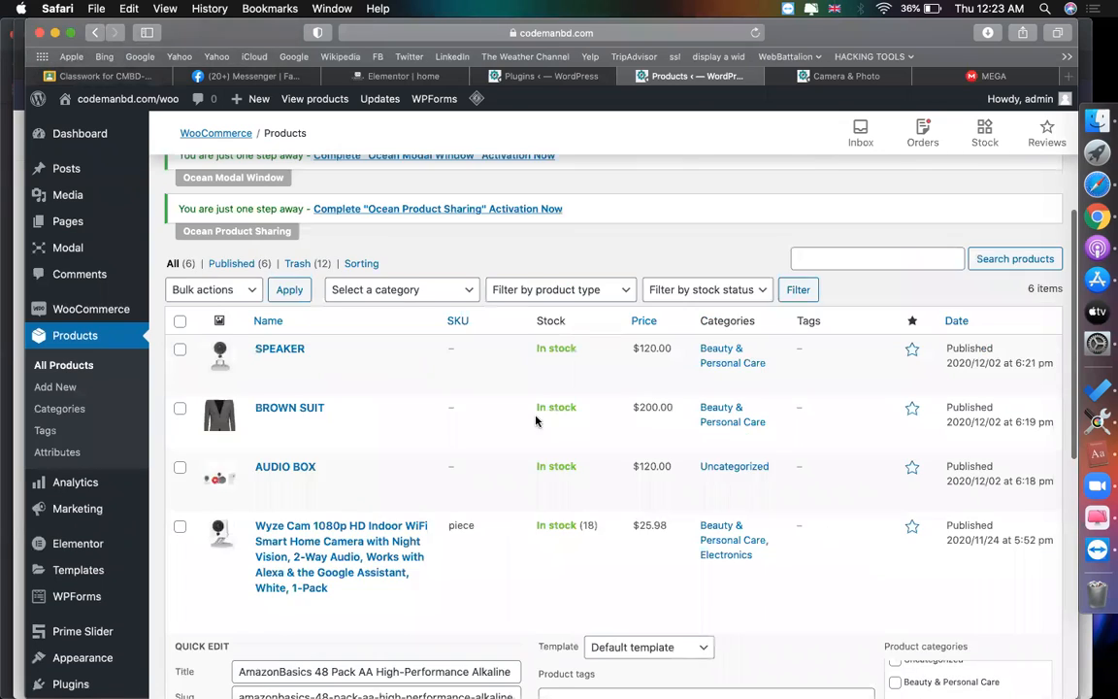
pyautogui.click(548, 76)
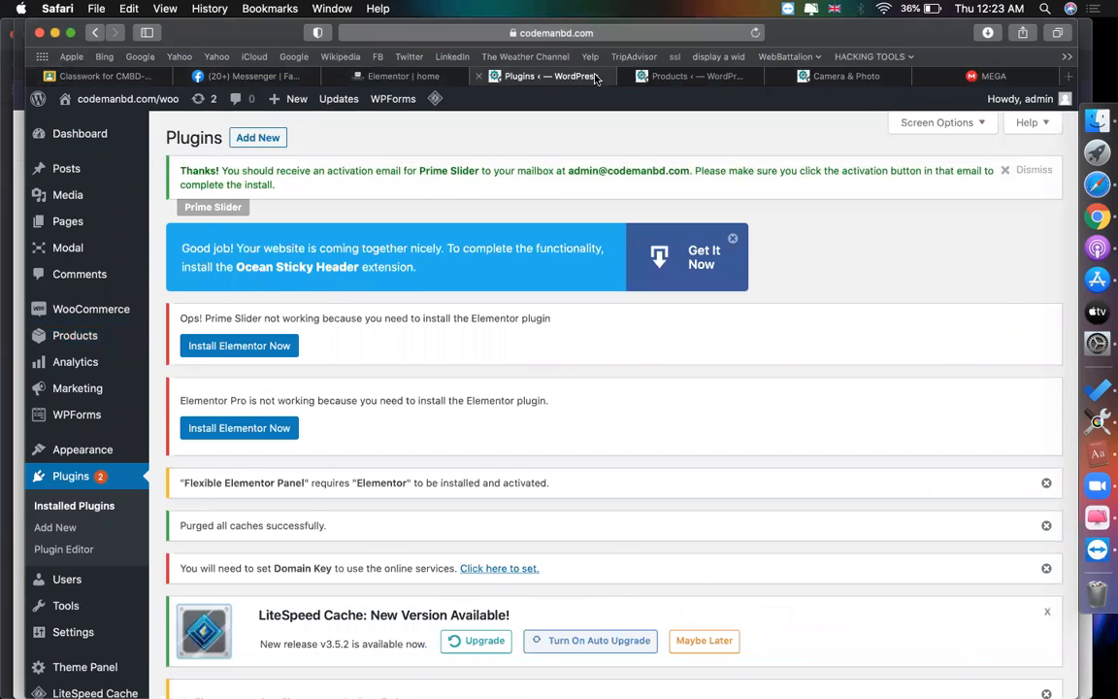
pyautogui.hotkey('ctrl', 'Tab')
# Step: Quick-edit the SPEAKER product to add the Electronics category, and update it
pyautogui.scroll(3, 456, 325)
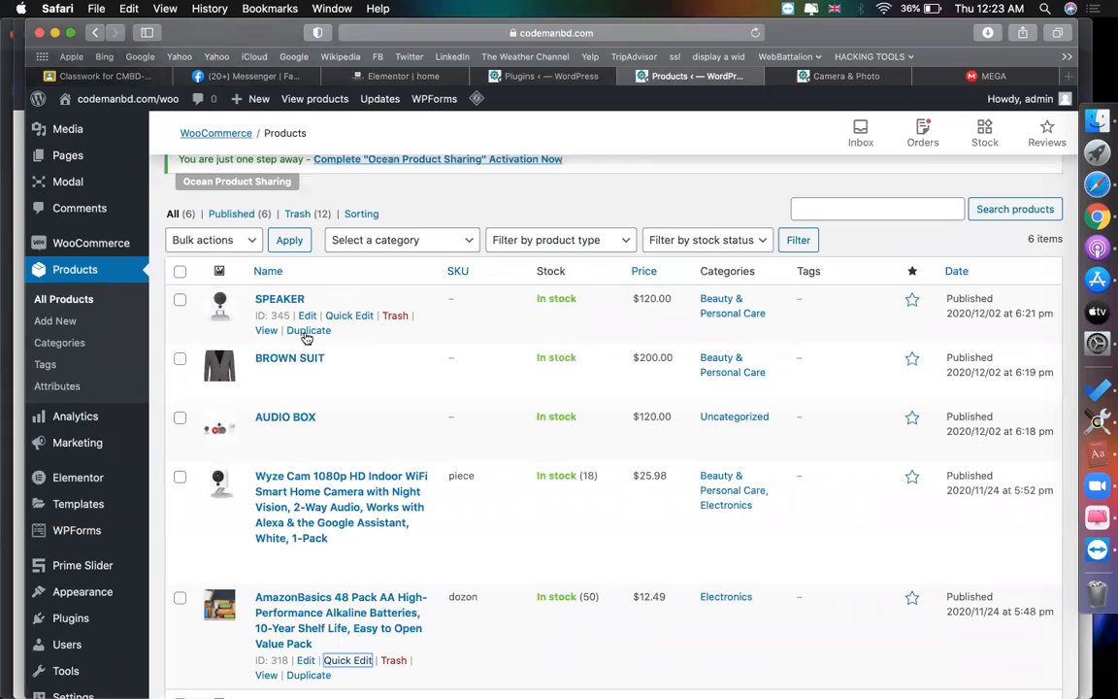
pyautogui.click(340, 316)
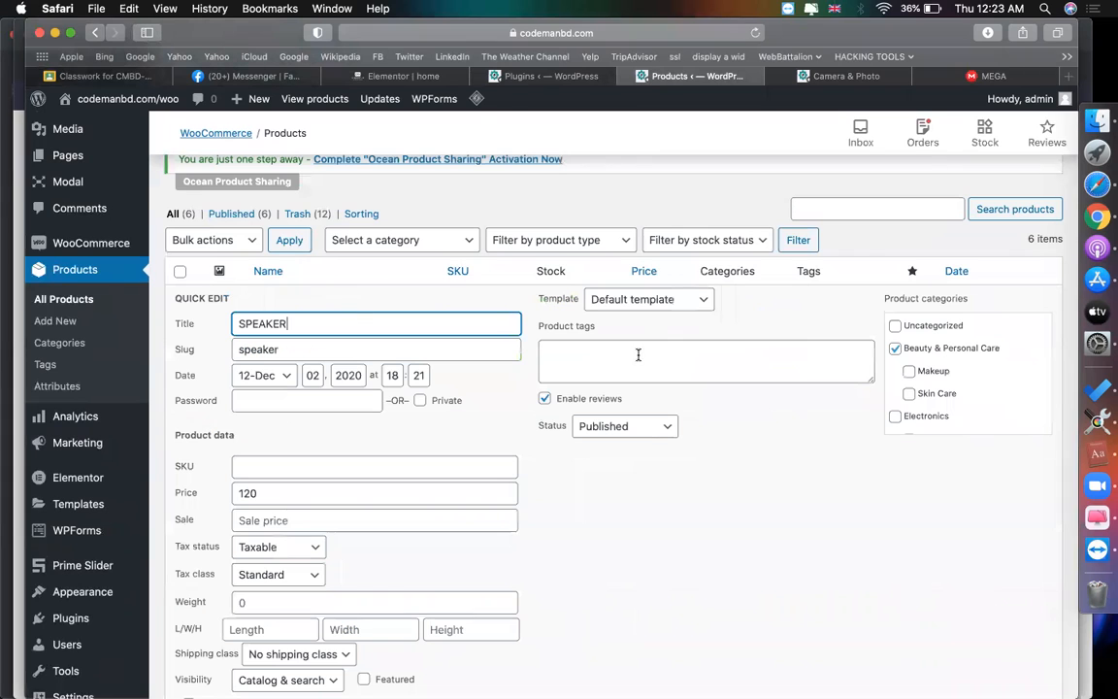
pyautogui.click(893, 417)
pyautogui.scroll(-3, 827, 499)
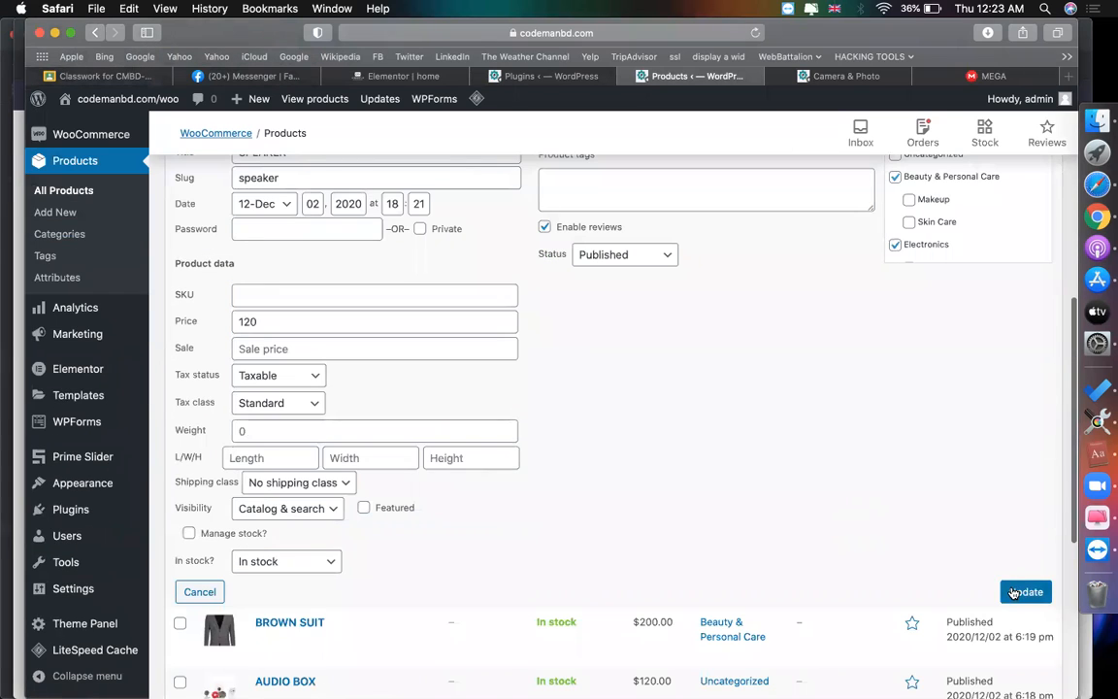
pyautogui.scroll(5, 821, 475)
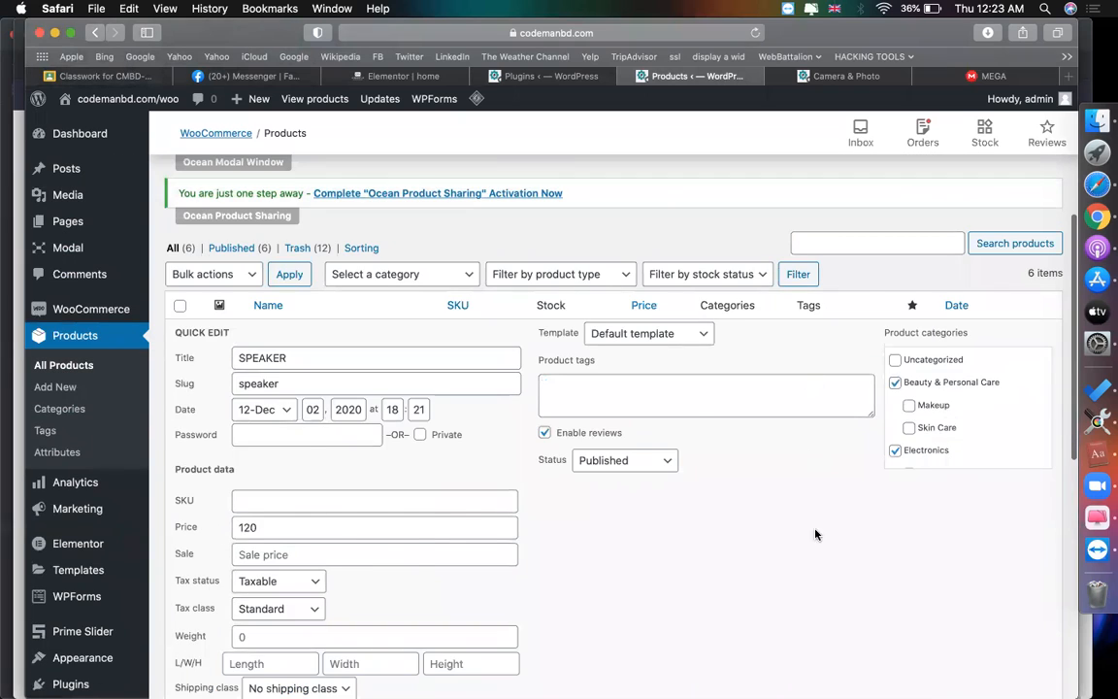
# Step: Return to the home page in Elementor, set the products grid to 3 columns and check the refreshed product cards
pyautogui.click(339, 75)
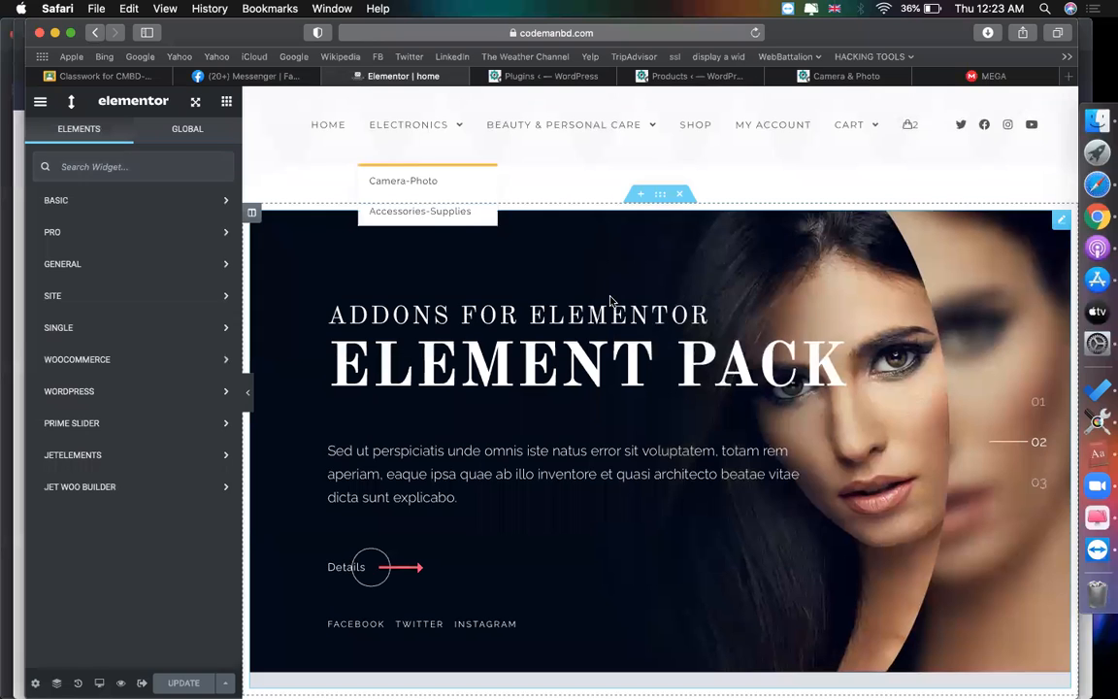
pyautogui.scroll(-5, 610, 301)
pyautogui.scroll(-3, 610, 301)
pyautogui.scroll(2, 932, 331)
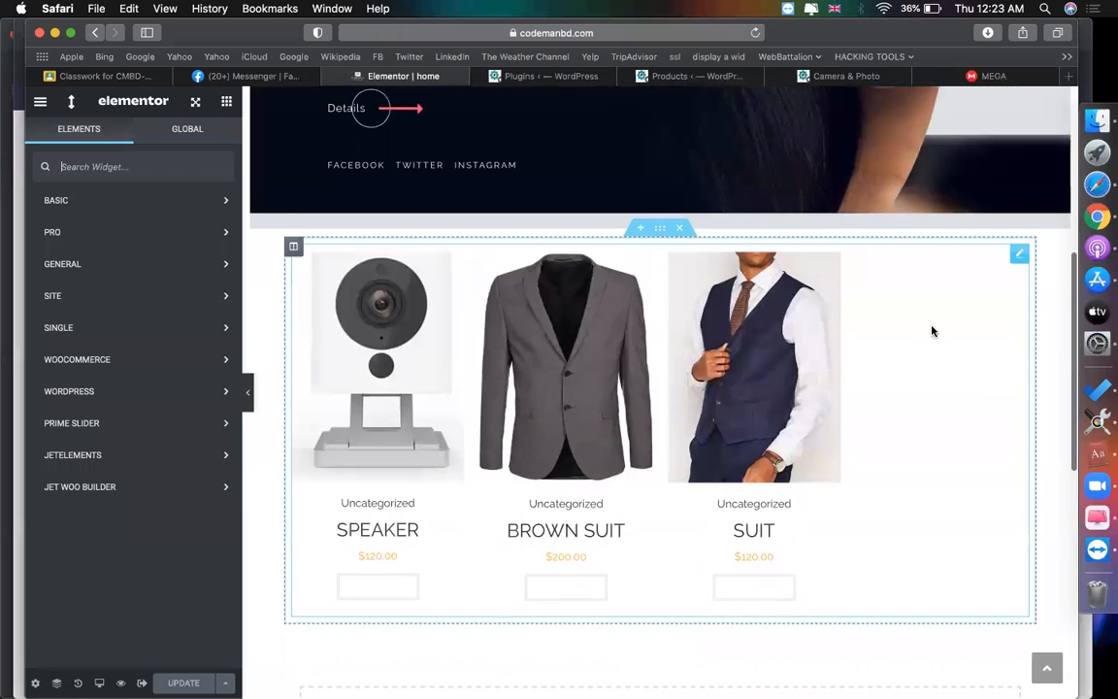
pyautogui.click(1004, 322)
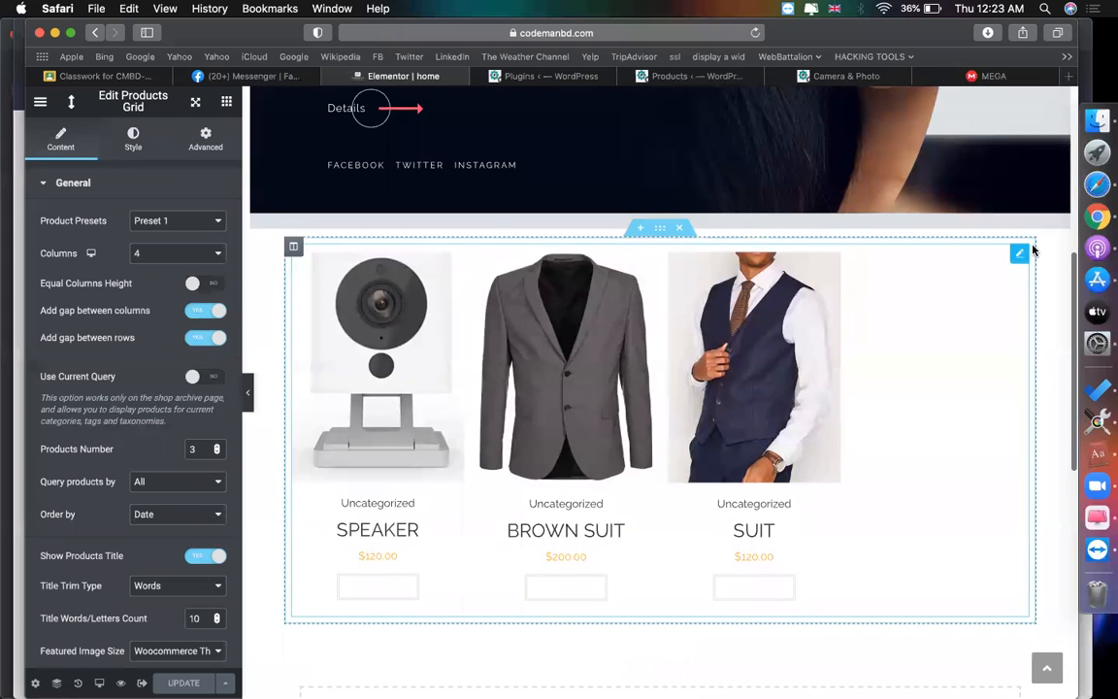
pyautogui.click(161, 254)
pyautogui.click(146, 238)
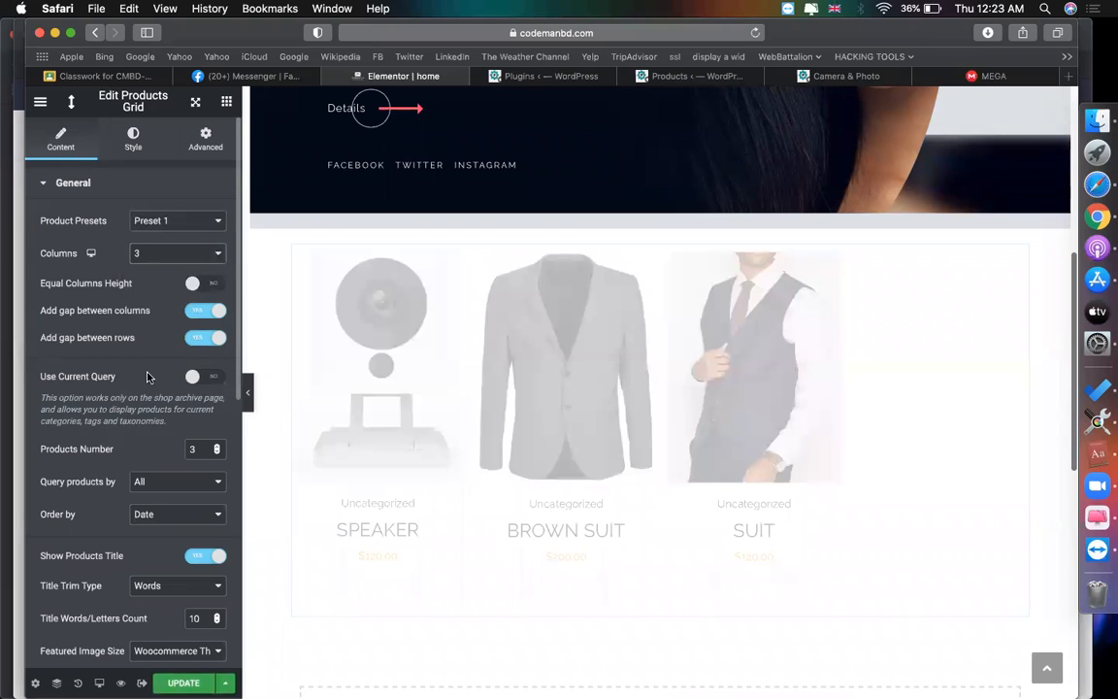
pyautogui.scroll(-5, 147, 377)
pyautogui.scroll(1, 479, 366)
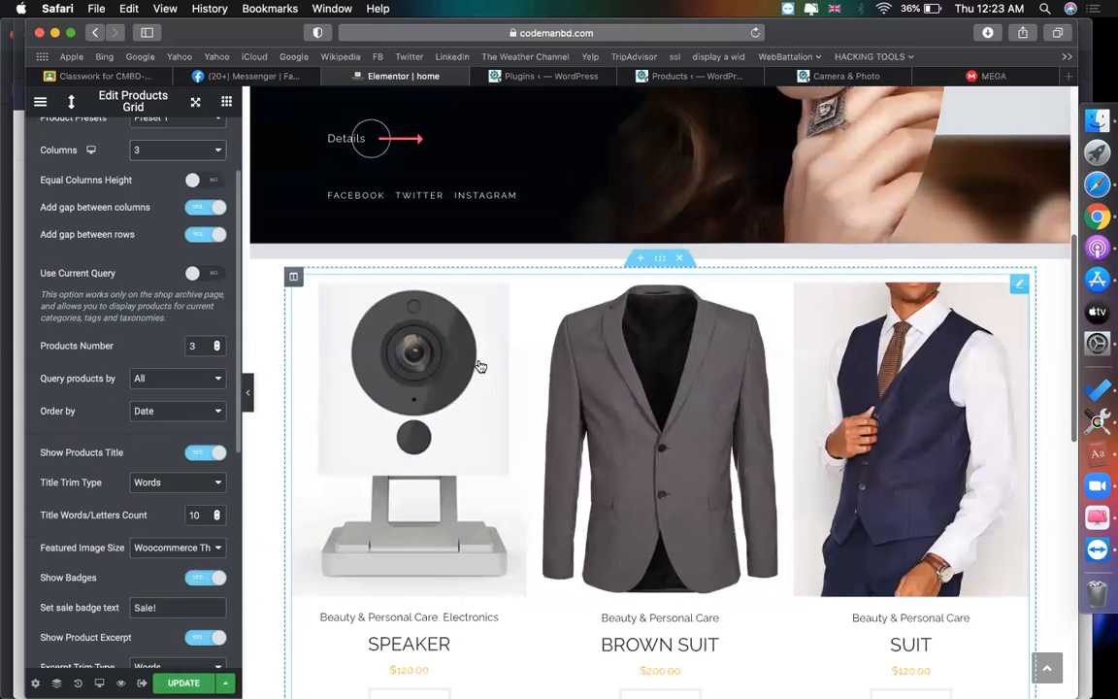
# Step: Insert a single-column section directly above the products grid
pyautogui.scroll(2, 478, 366)
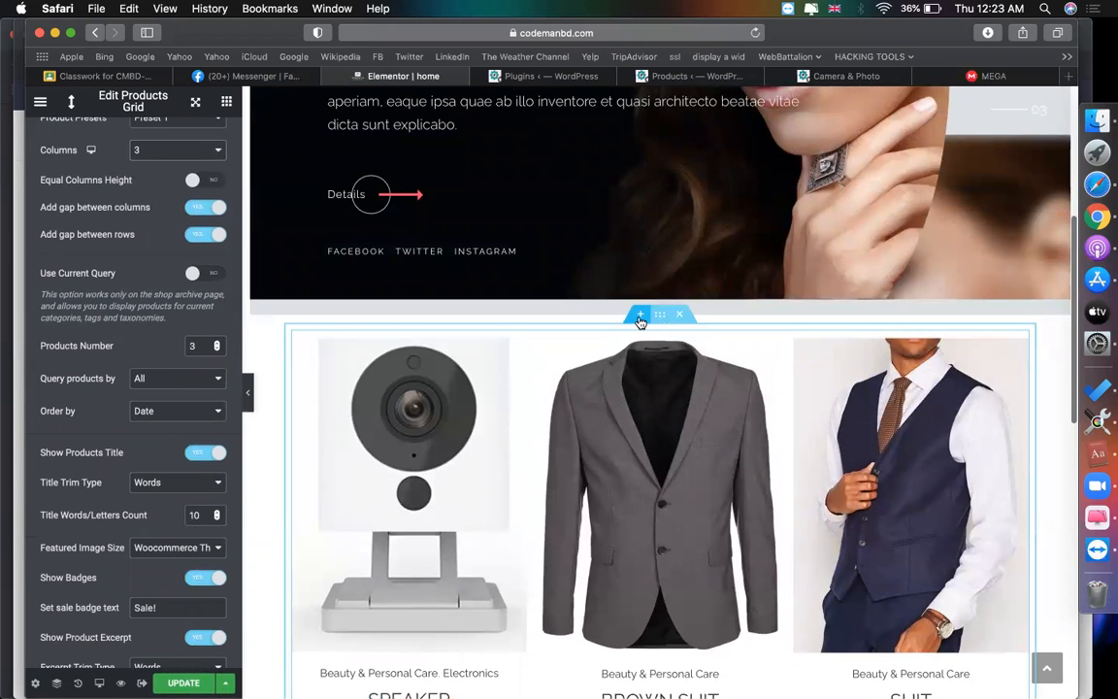
pyautogui.click(641, 317)
pyautogui.click(640, 394)
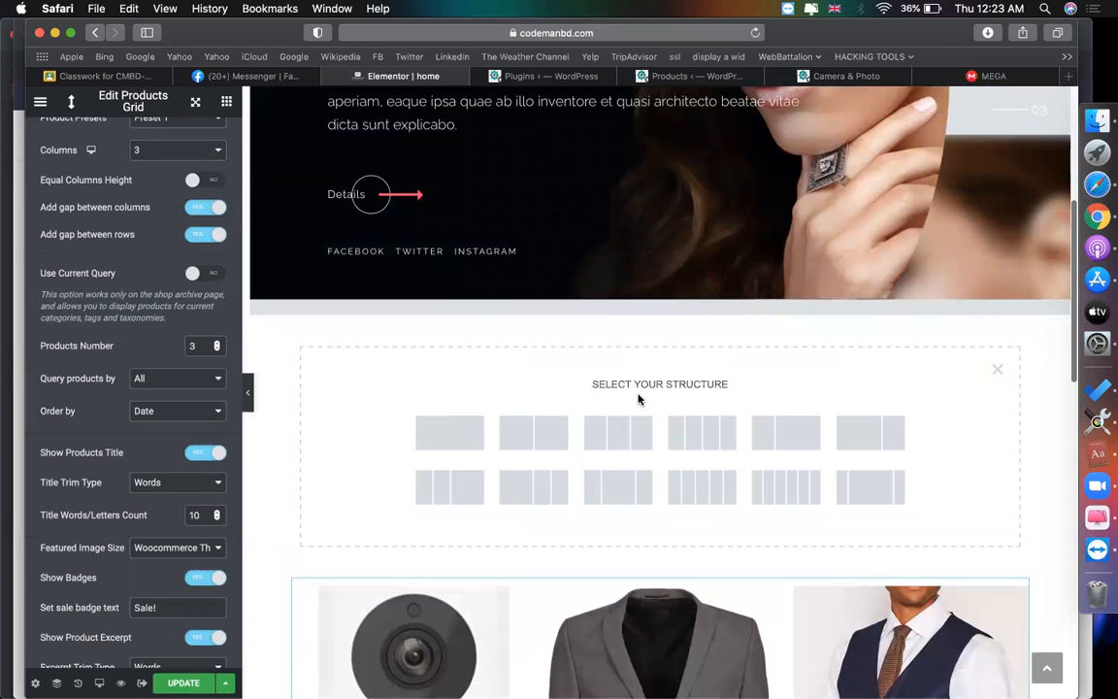
pyautogui.click(449, 433)
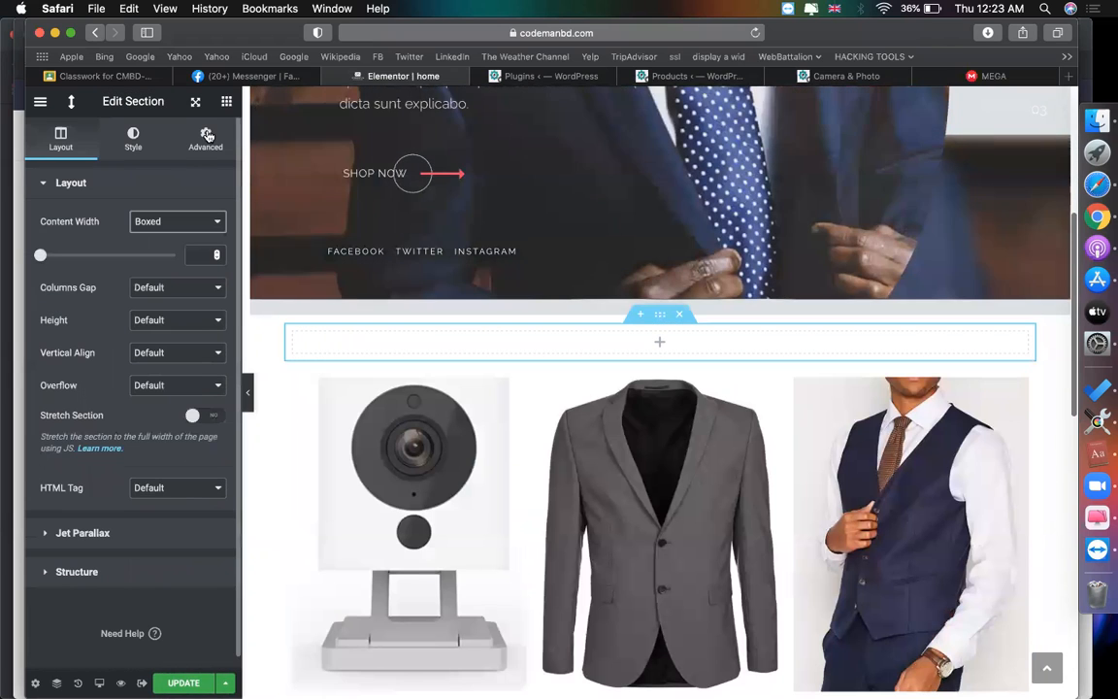
# Step: Place a Heading widget in the new section and set its title to "BEST SELLER PRODUCTS"
pyautogui.click(226, 102)
pyautogui.click(130, 201)
pyautogui.moveTo(133, 238); pyautogui.dragTo(569, 357)
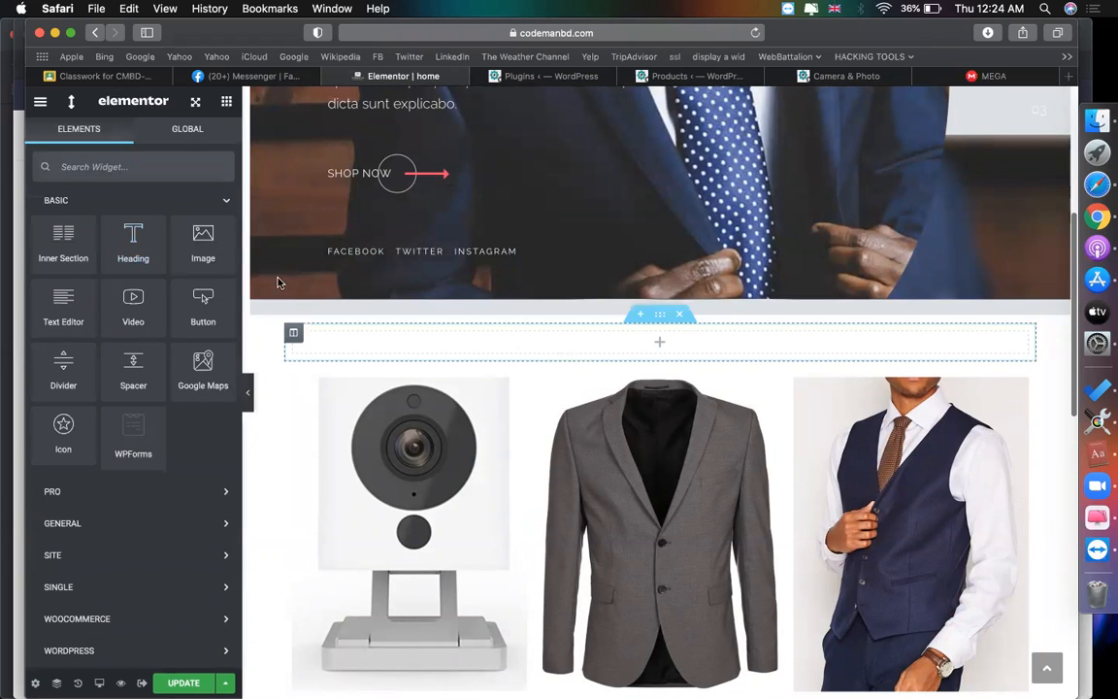
pyautogui.moveTo(133, 238); pyautogui.dragTo(434, 345)
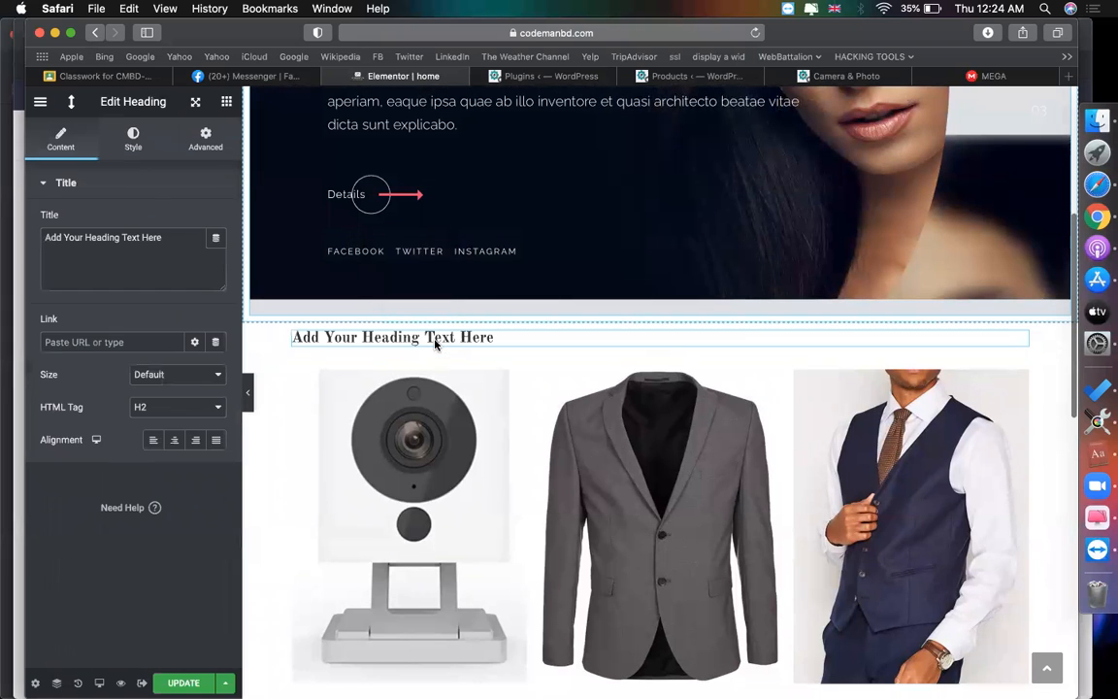
pyautogui.press('super+a')
pyautogui.write('BEST SELLER  ')
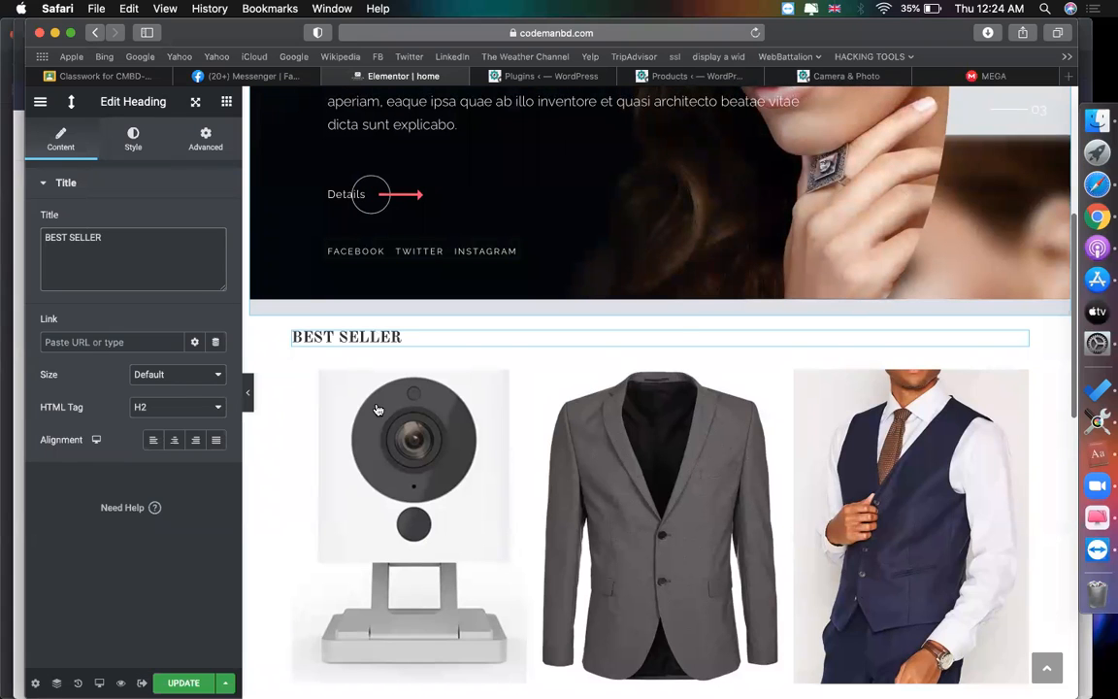
pyautogui.write('PRODUCTS')
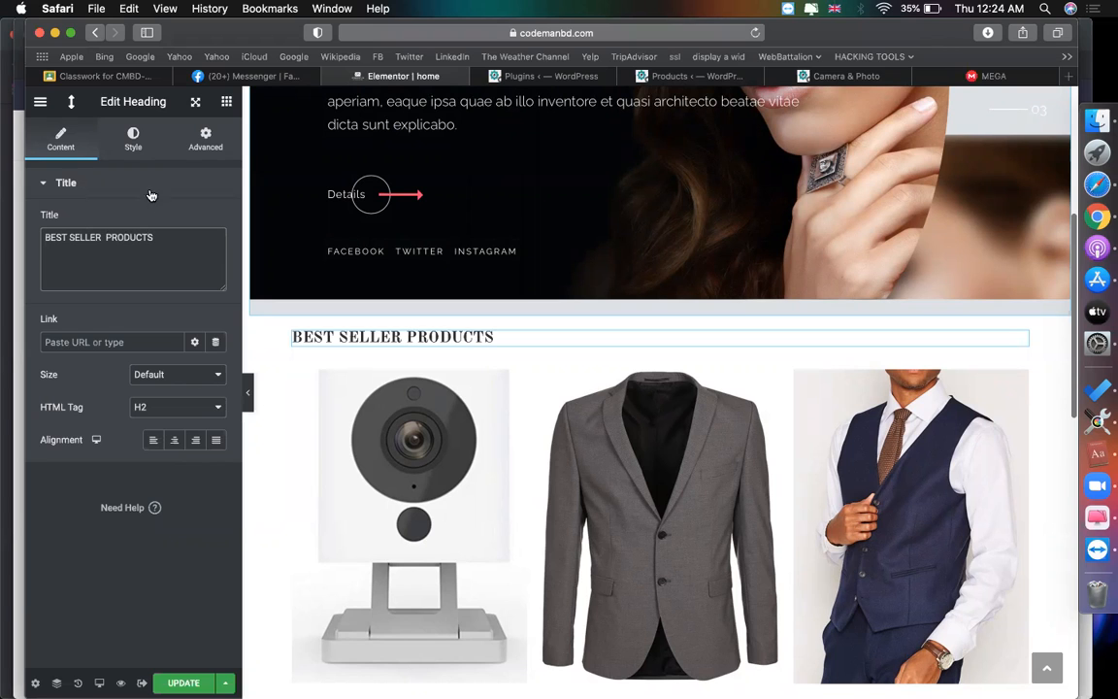
# Step: Unlink the heading's margins and set the top margin to 100 px, with the other sides at 0
pyautogui.click(205, 136)
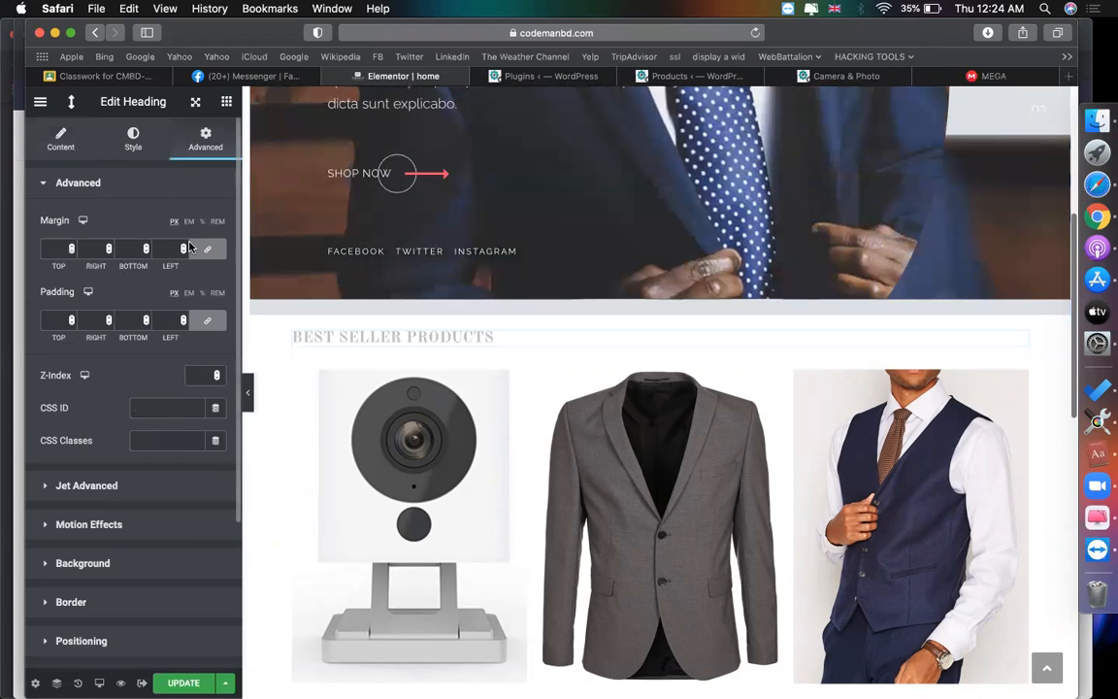
pyautogui.click(56, 245)
pyautogui.write('0')
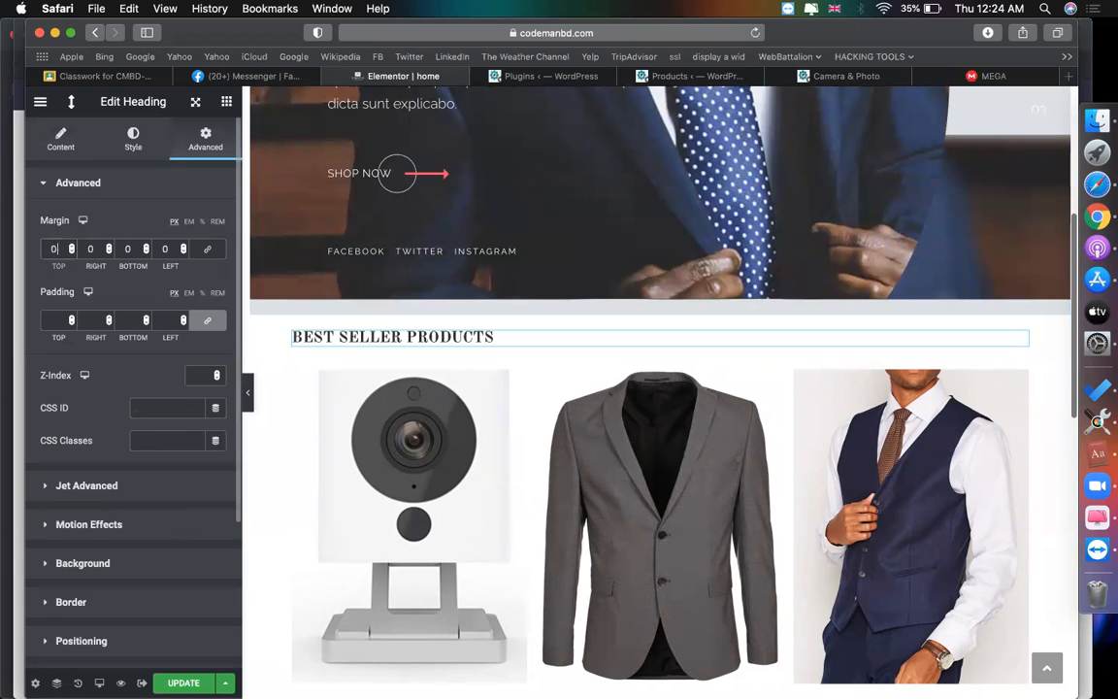
pyautogui.write('100')
pyautogui.scroll(-5, 623, 611)
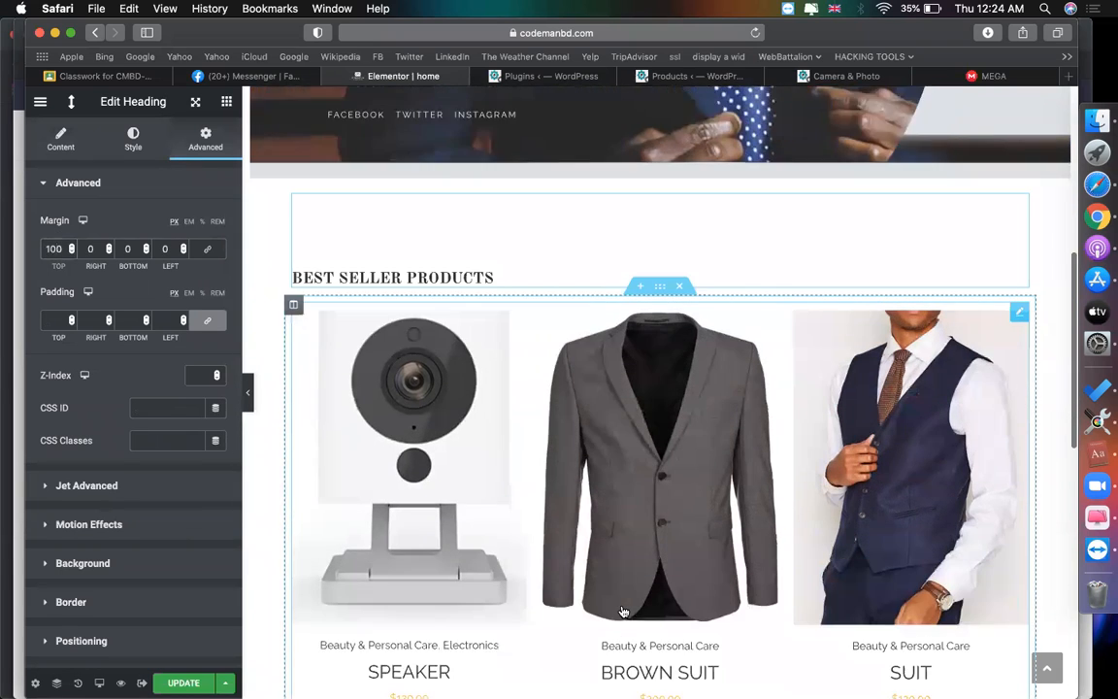
pyautogui.scroll(2, 461, 439)
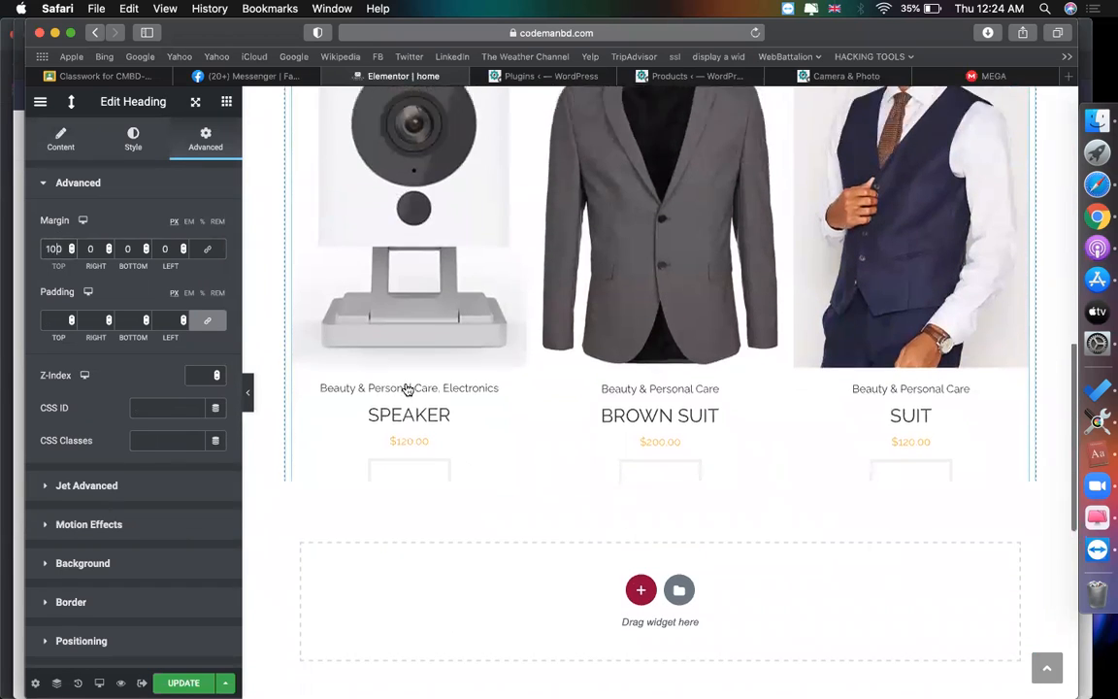
# Step: Try Preset 2 and Preset 4 on the products grid
pyautogui.click(376, 413)
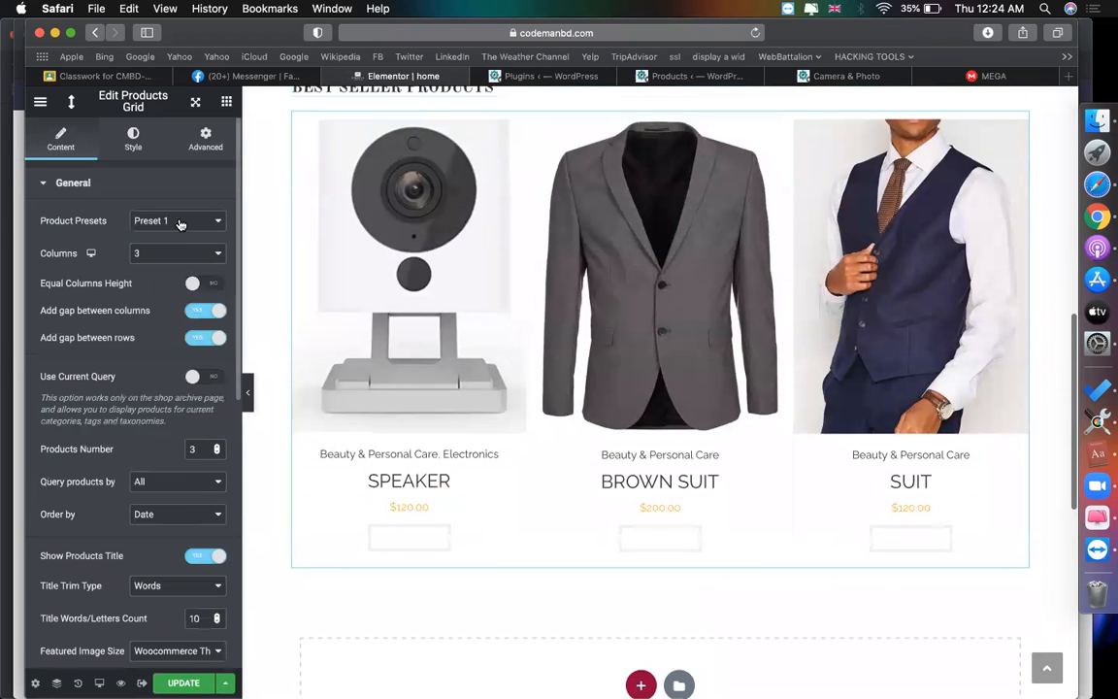
pyautogui.click(175, 222)
pyautogui.click(171, 237)
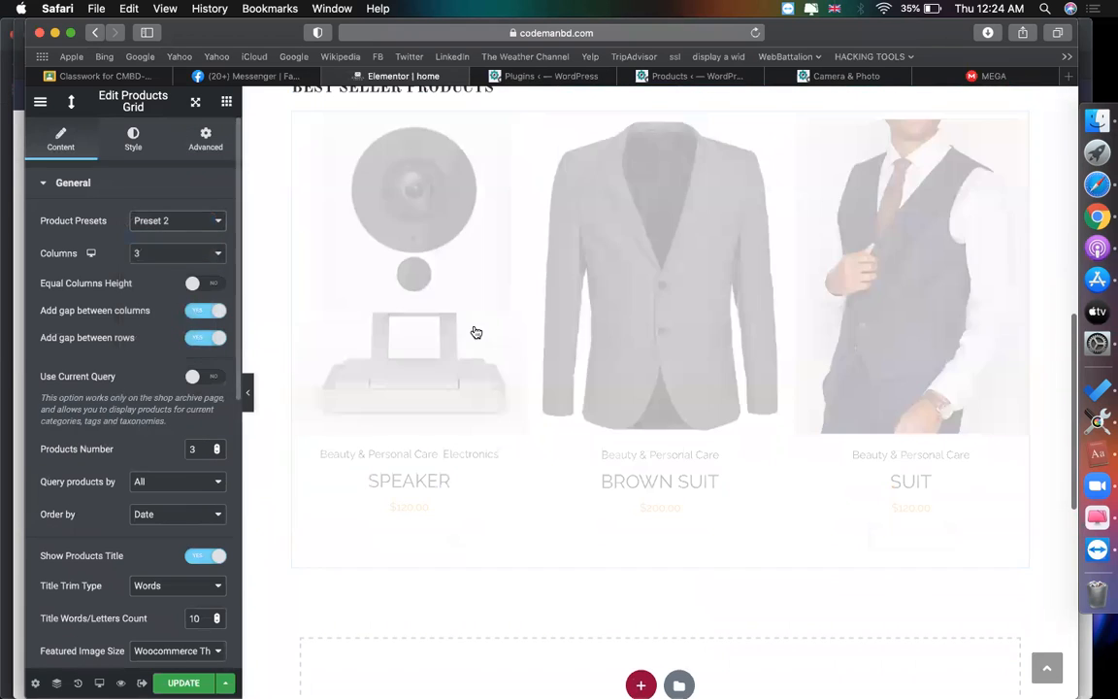
pyautogui.click(194, 222)
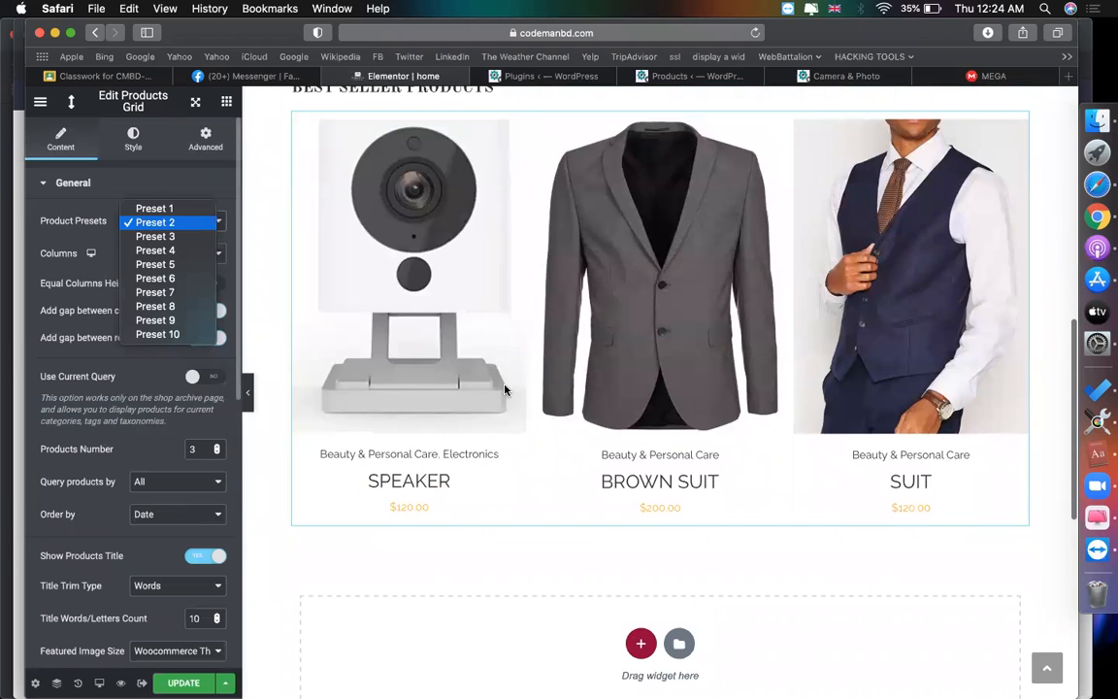
pyautogui.click(367, 459)
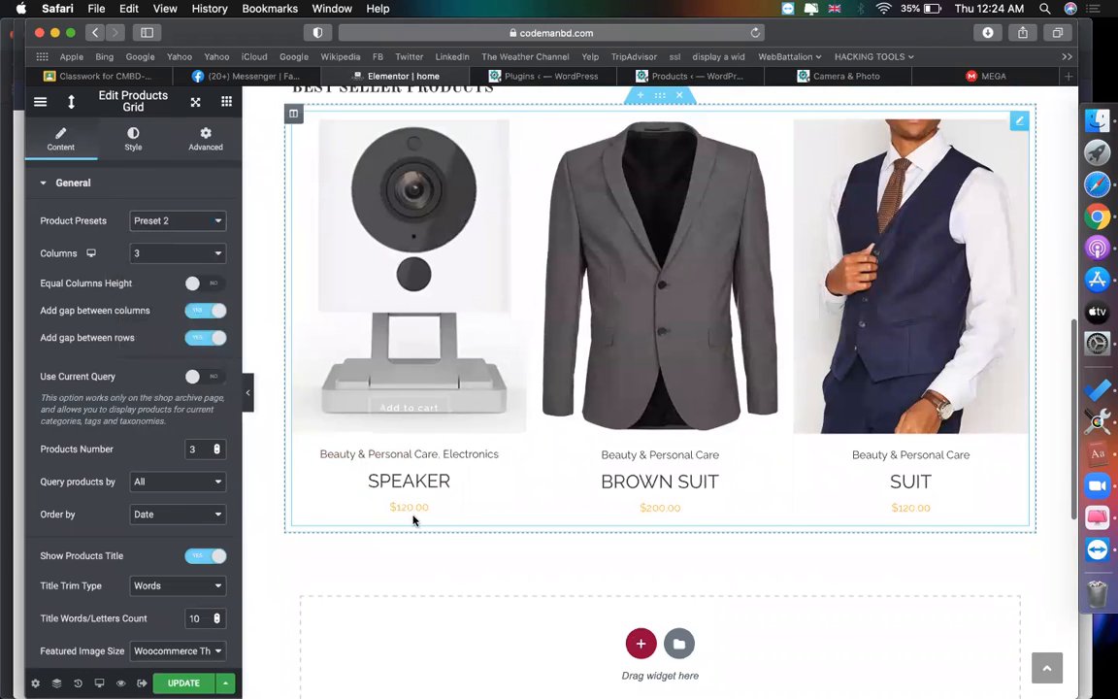
pyautogui.click(144, 226)
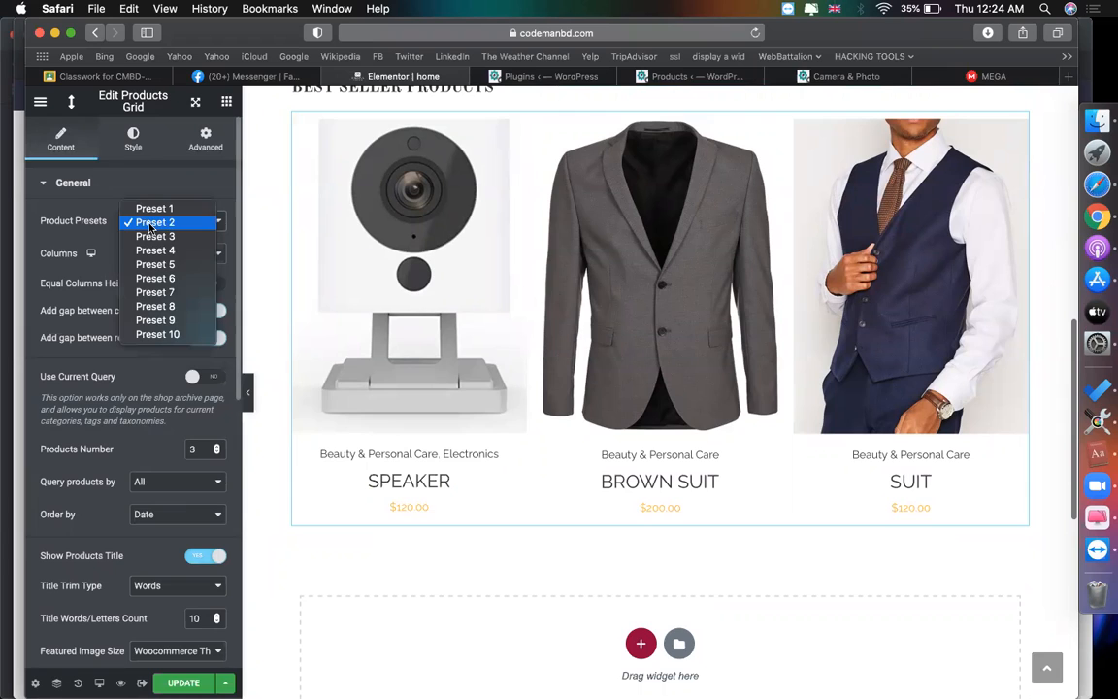
pyautogui.click(143, 227)
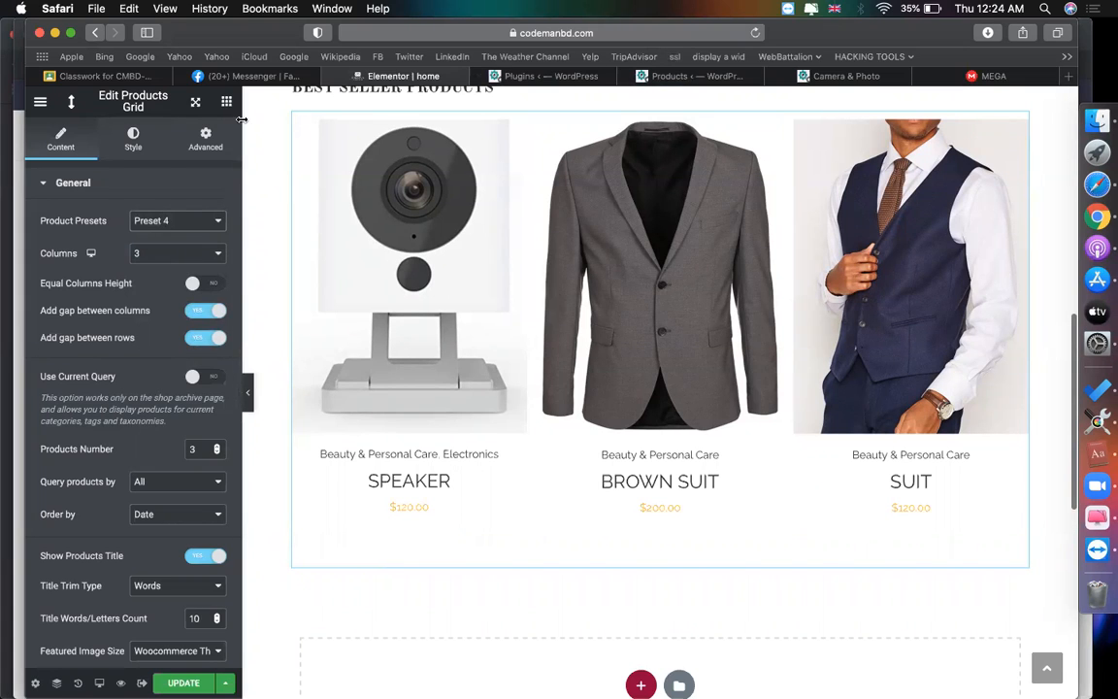
# Step: Set the normal background color of the products grid's button to #903C3C
pyautogui.click(133, 139)
pyautogui.scroll(-3, 124, 331)
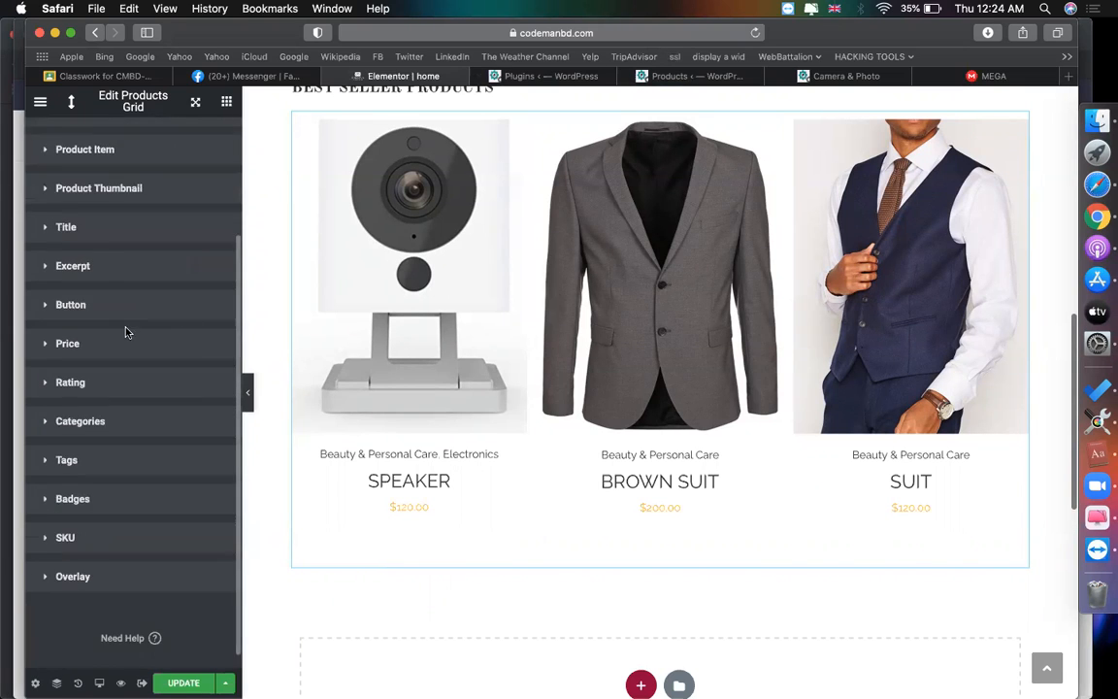
pyautogui.click(116, 305)
pyautogui.scroll(-3, 194, 417)
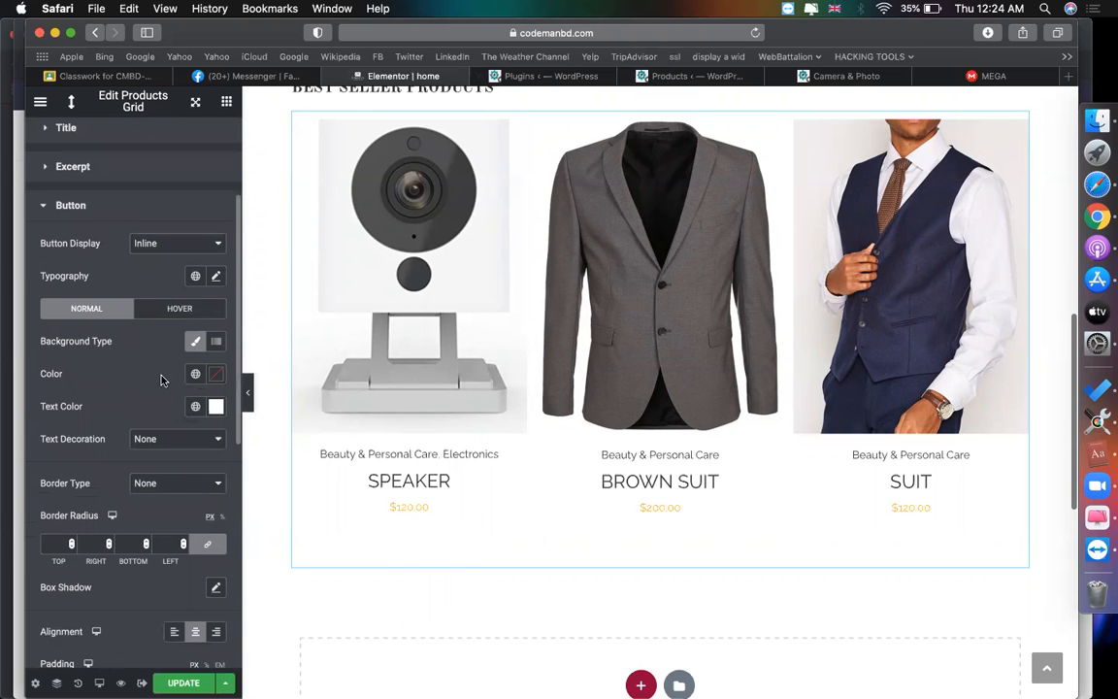
pyautogui.click(215, 373)
pyautogui.click(239, 488)
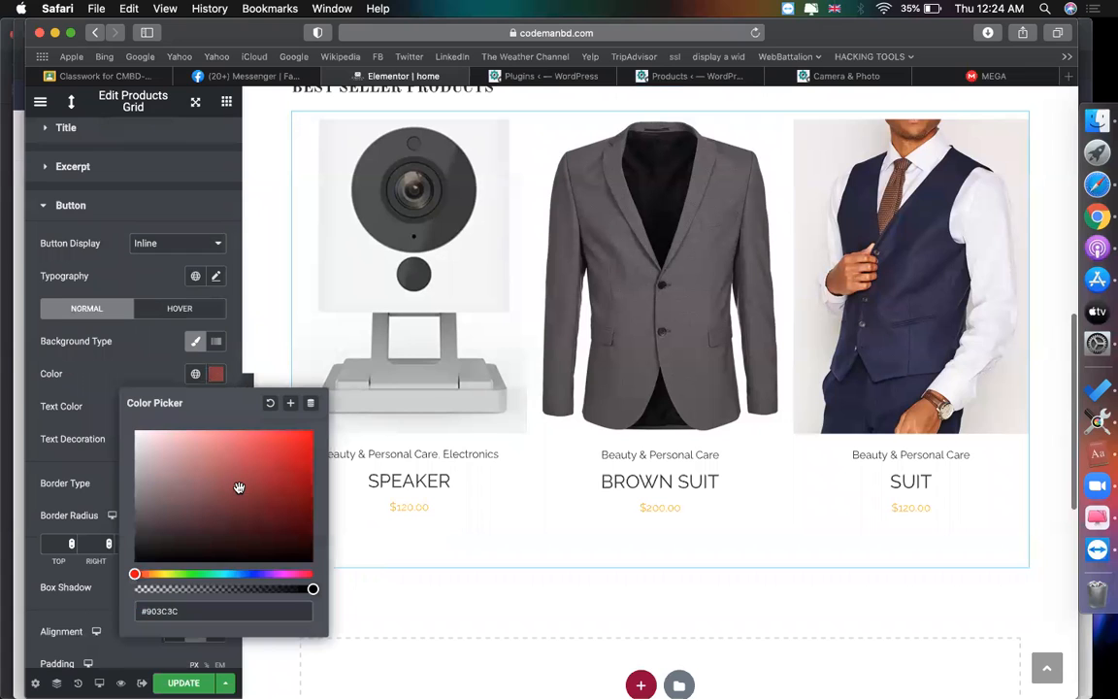
pyautogui.click(207, 380)
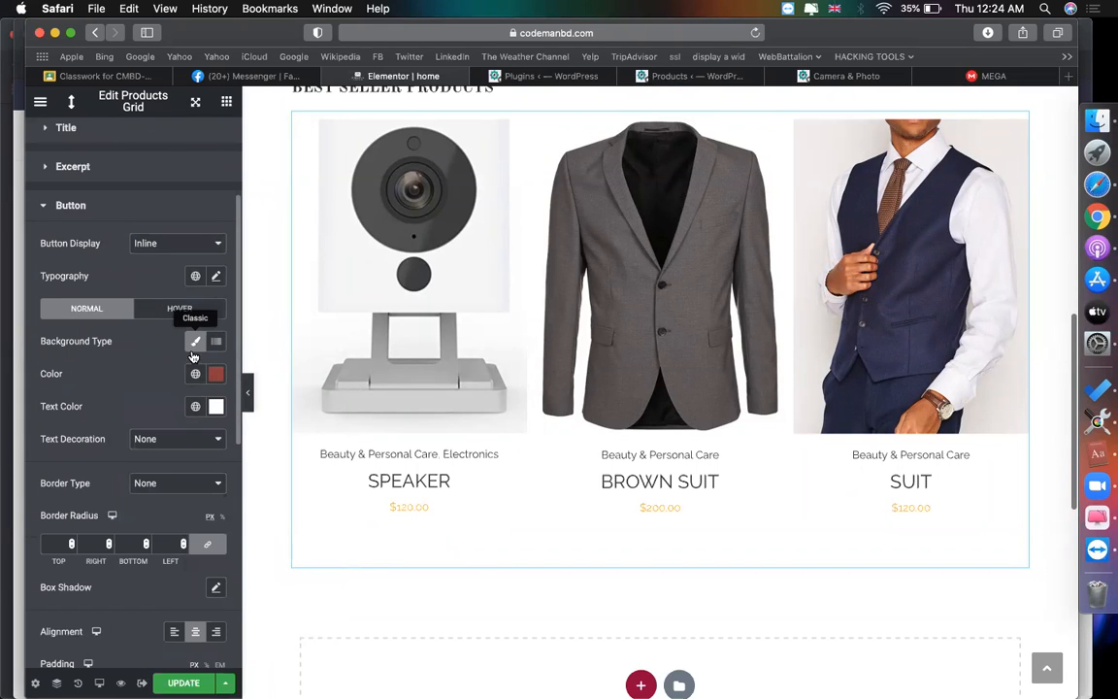
# Step: Adjust the button's normal text color and check the Add to cart button on the SPEAKER card
pyautogui.scroll(-1, 190, 369)
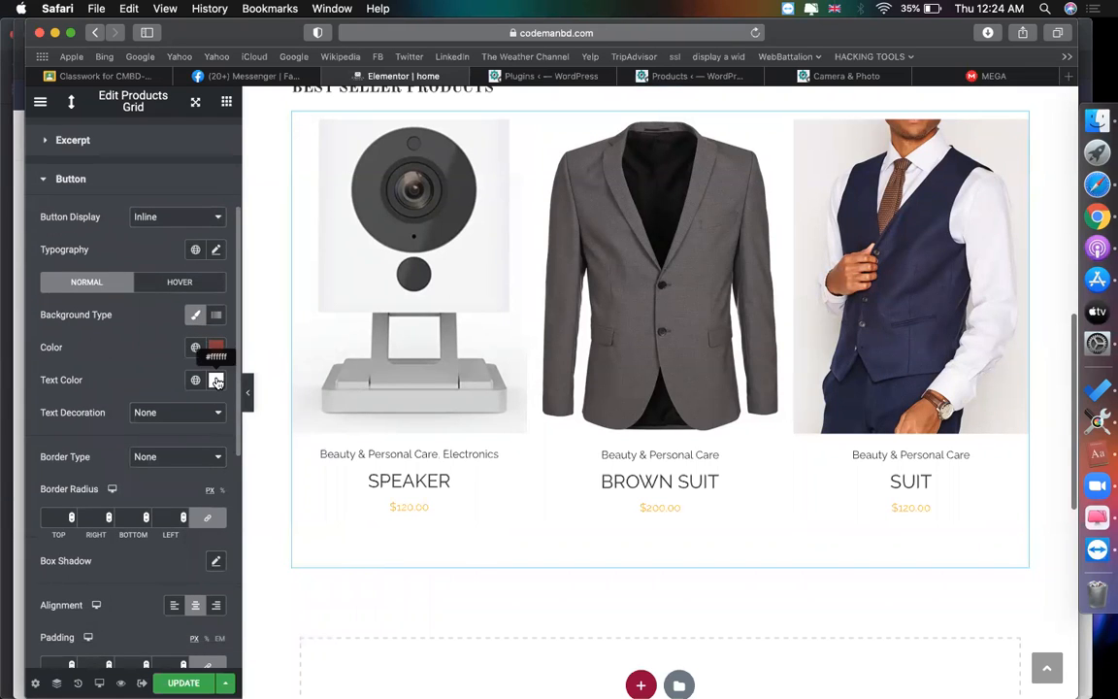
pyautogui.click(215, 380)
pyautogui.click(289, 593)
pyautogui.click(165, 309)
pyautogui.moveTo(416, 534)
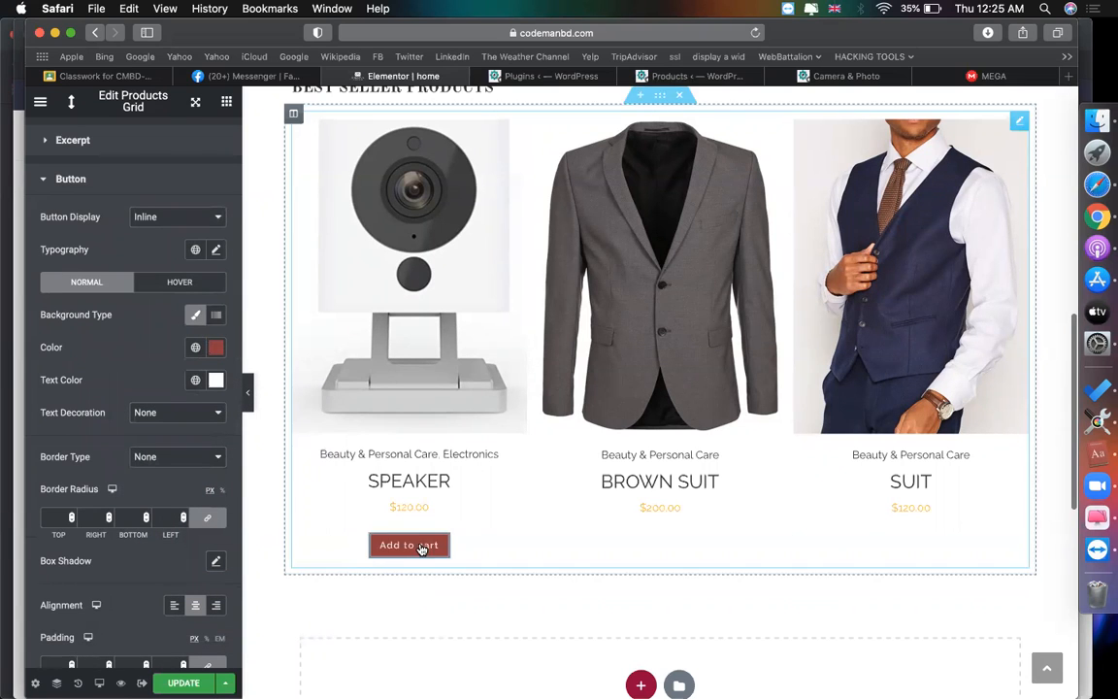
# Step: Try Preset 6 on the products grid, check its effect on the three product cards, and switch to Preset 8
pyautogui.scroll(5, 73, 133)
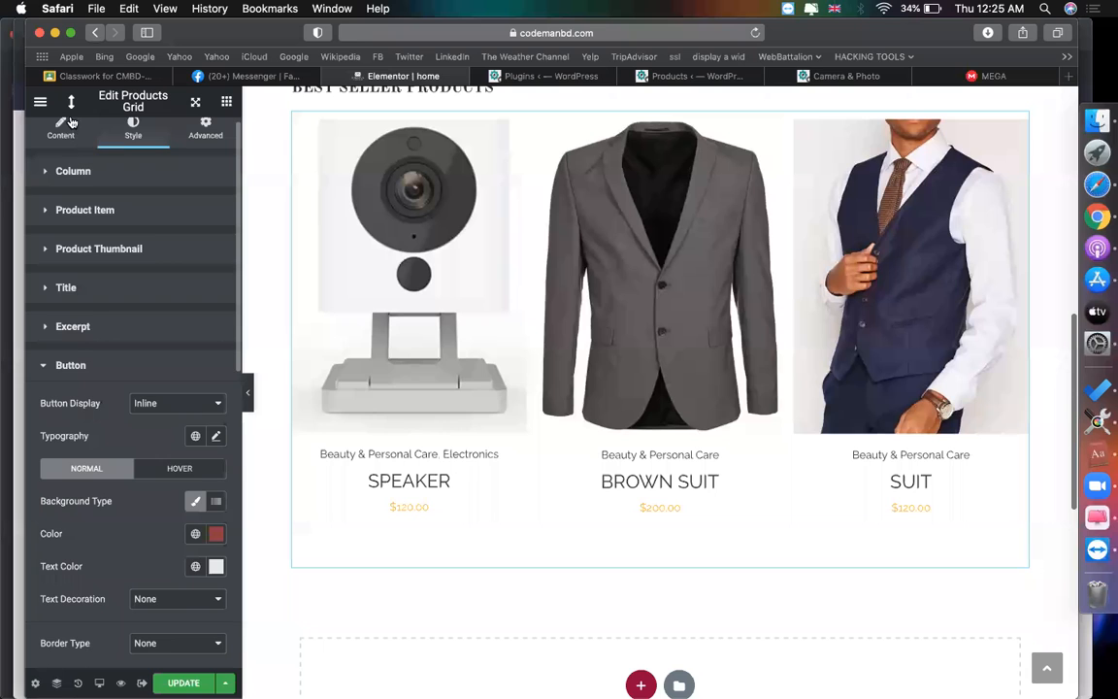
pyautogui.click(70, 122)
pyautogui.click(163, 222)
pyautogui.click(165, 252)
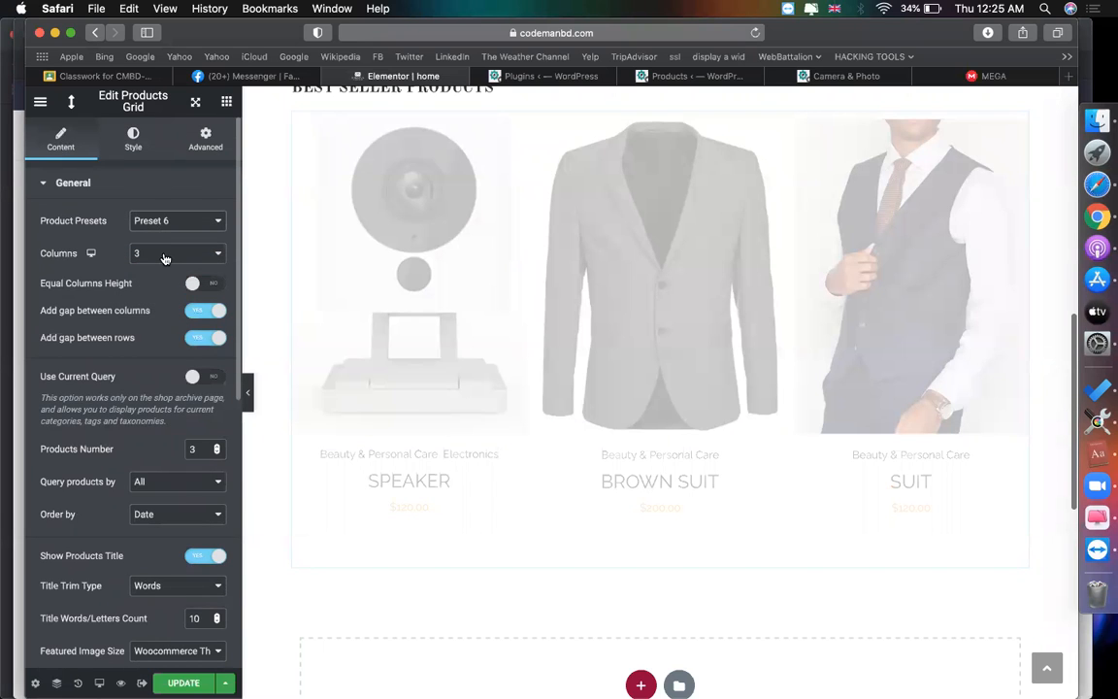
pyautogui.moveTo(439, 490)
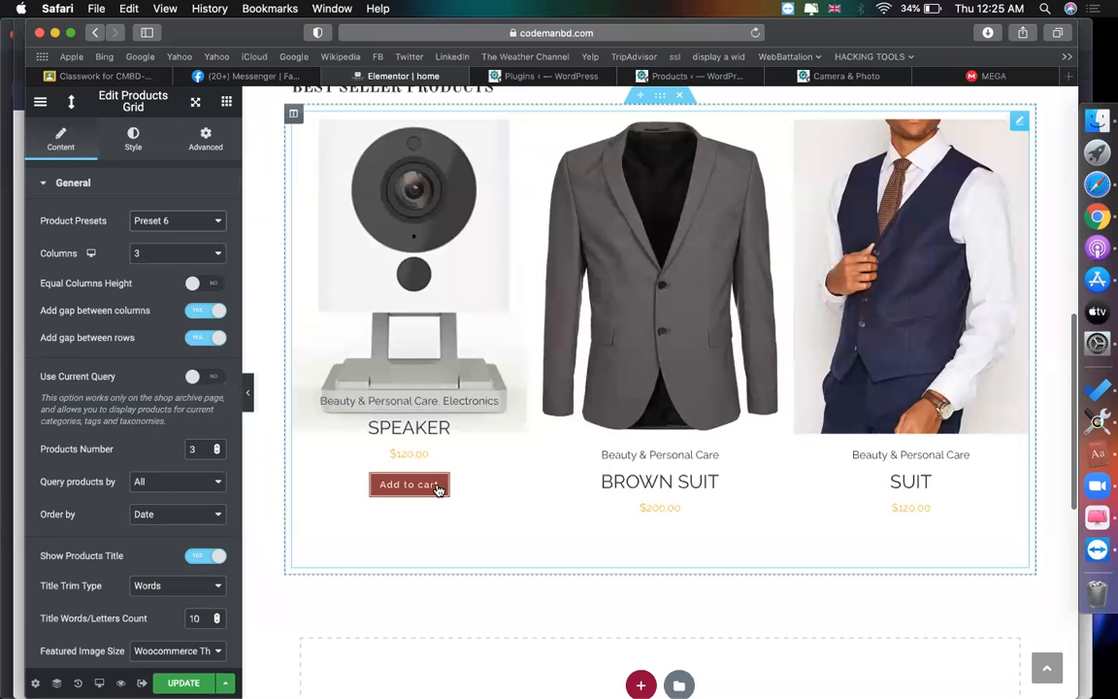
pyautogui.moveTo(643, 455)
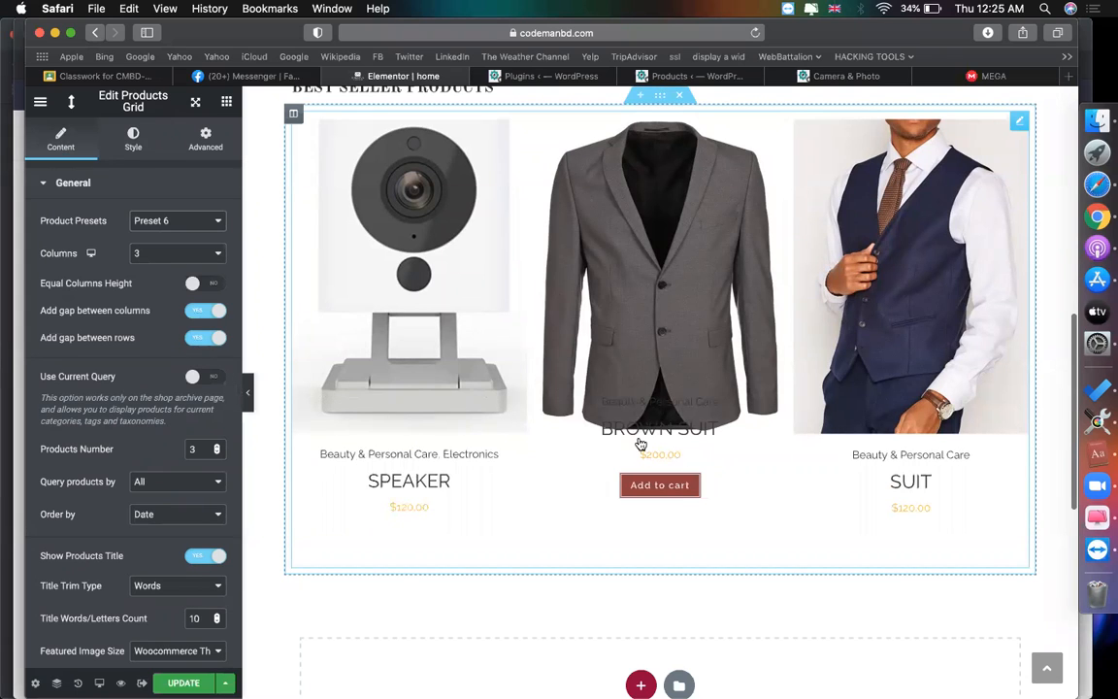
pyautogui.moveTo(892, 441)
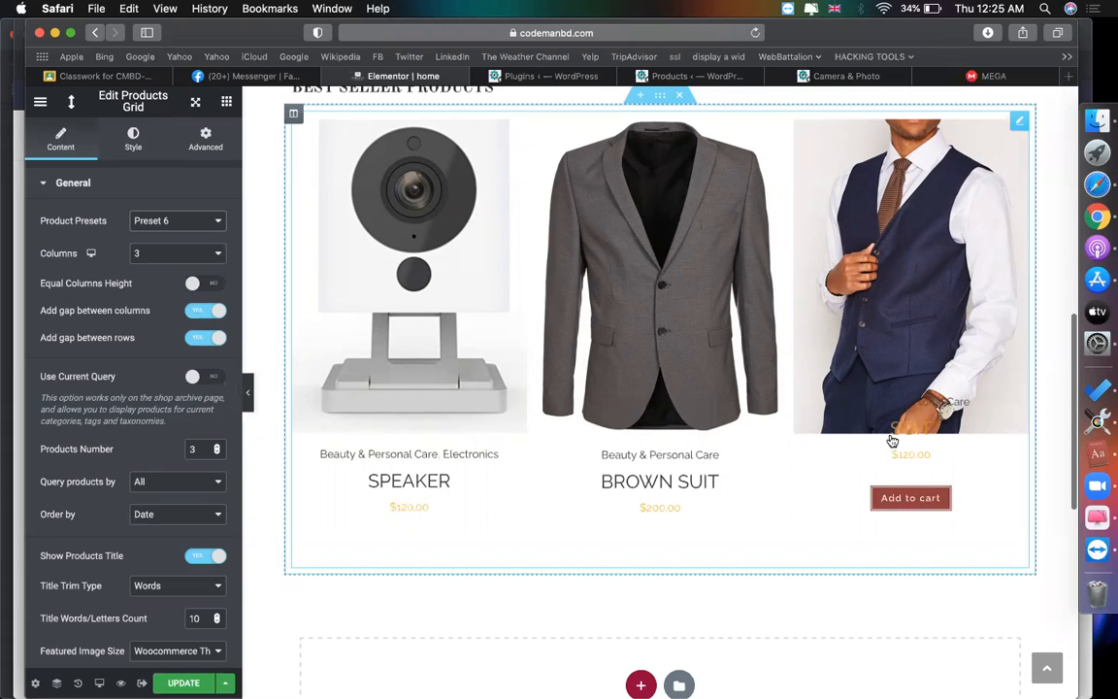
pyautogui.click(169, 221)
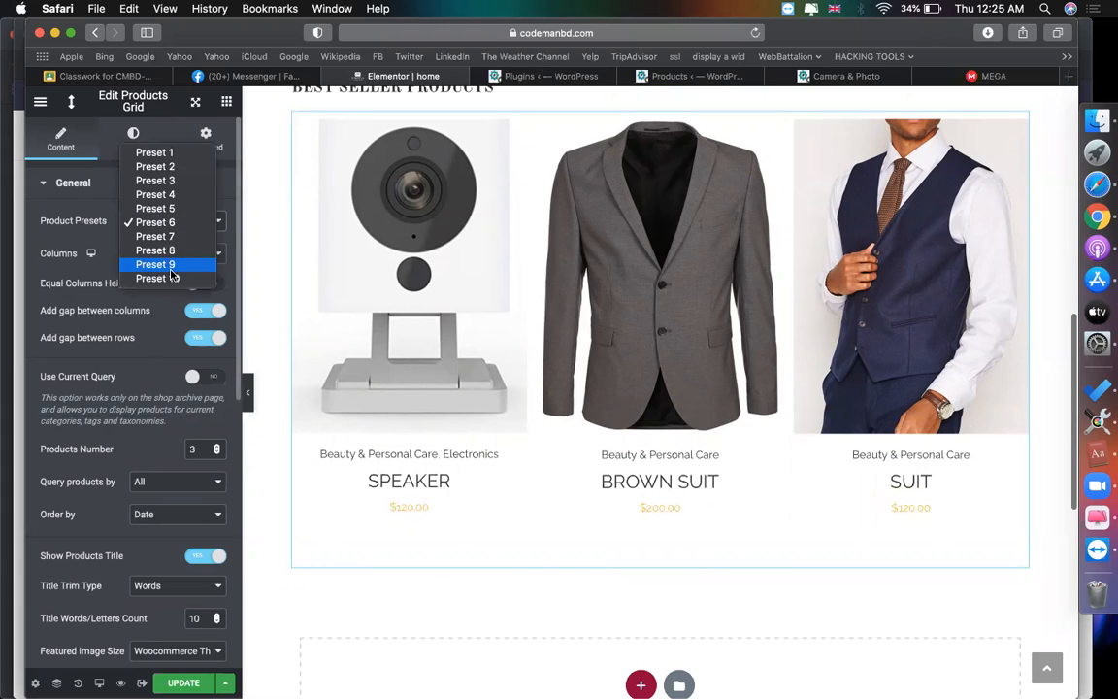
pyautogui.click(143, 251)
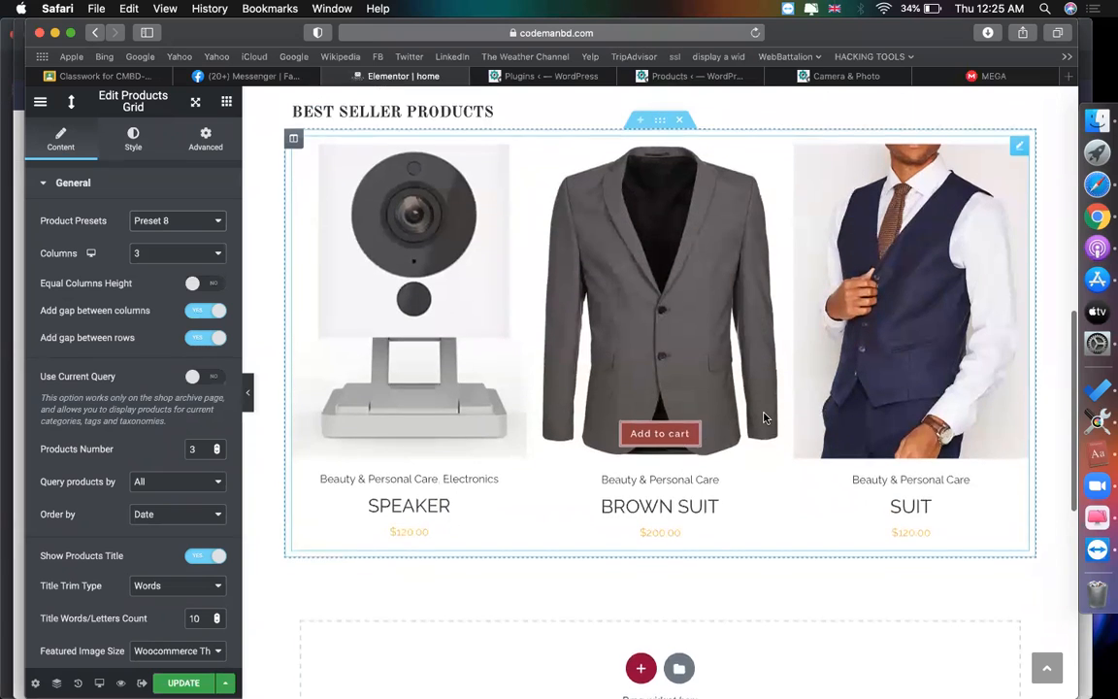
# Step: Add a single-column section below the products grid
pyautogui.scroll(-3, 660, 466)
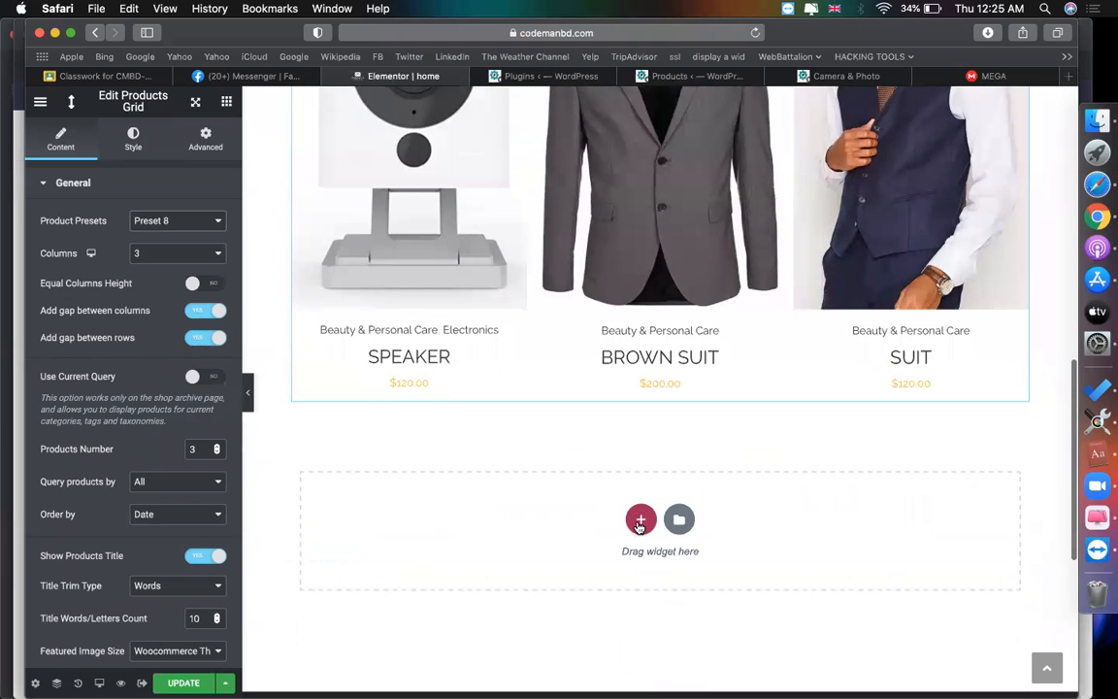
pyautogui.click(639, 521)
pyautogui.click(427, 554)
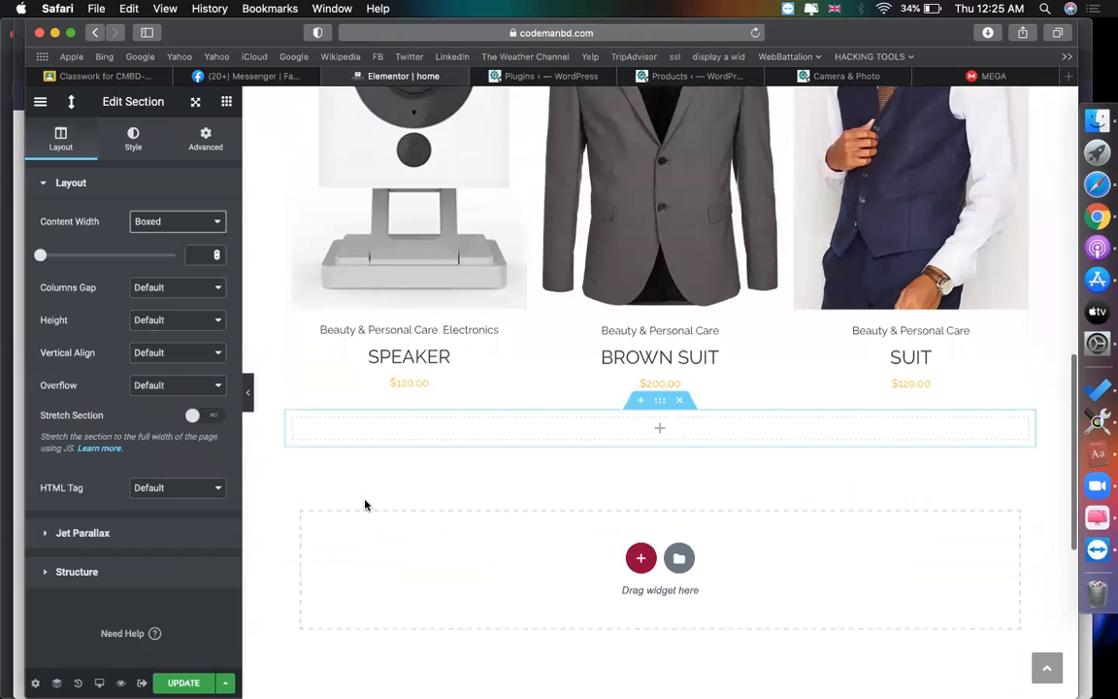
# Step: Copy the BEST SELLER PRODUCTS heading into the empty section below the products grid
pyautogui.scroll(2, 502, 292)
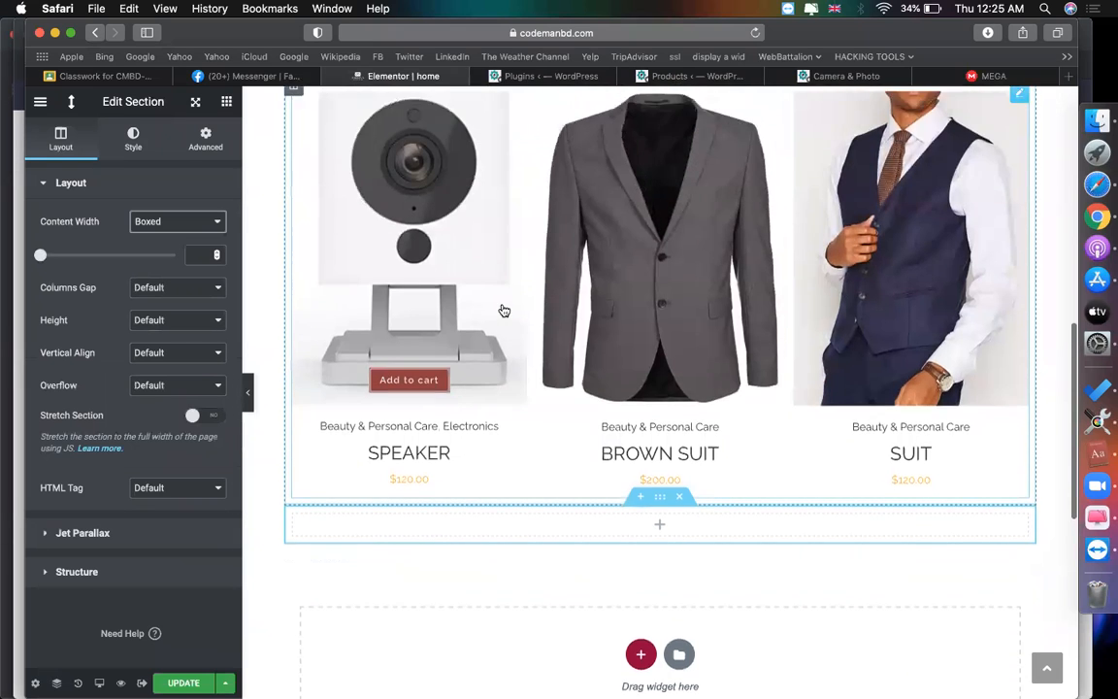
pyautogui.scroll(5, 503, 310)
pyautogui.scroll(-2, 440, 474)
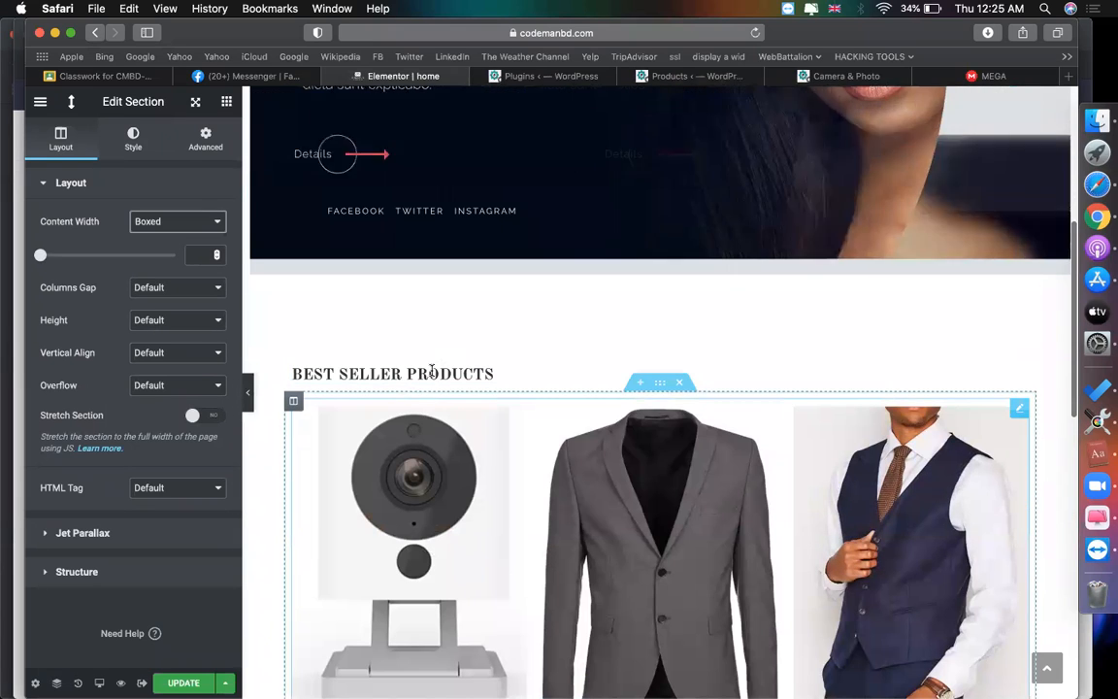
pyautogui.rightClick(467, 371)
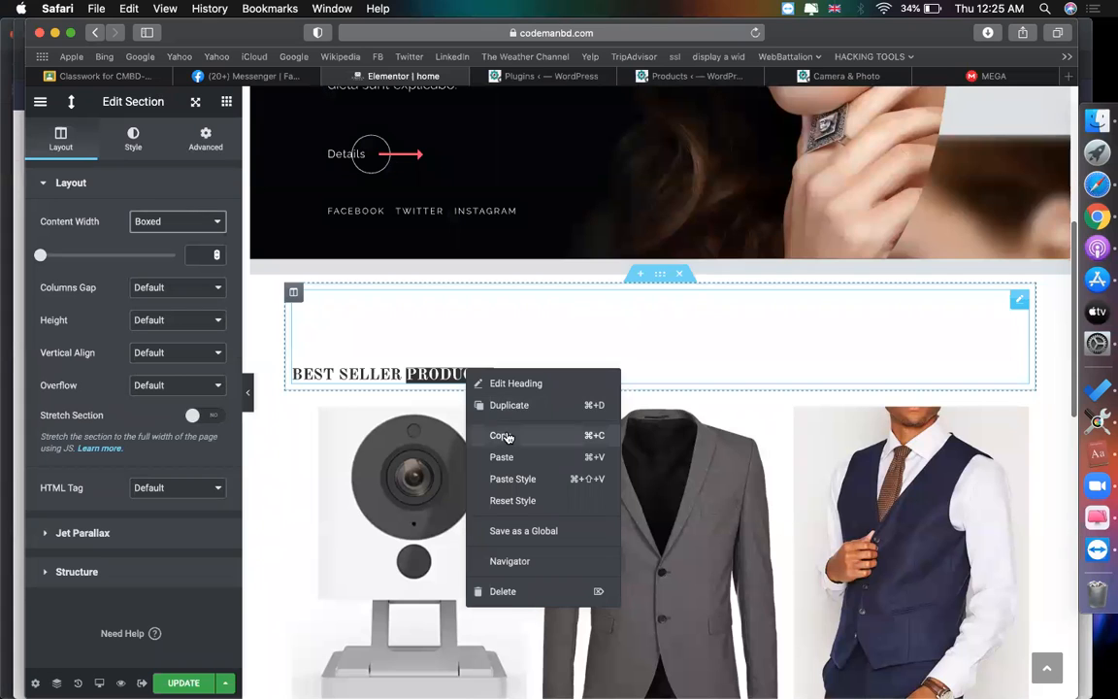
pyautogui.click(507, 437)
pyautogui.scroll(-6, 500, 437)
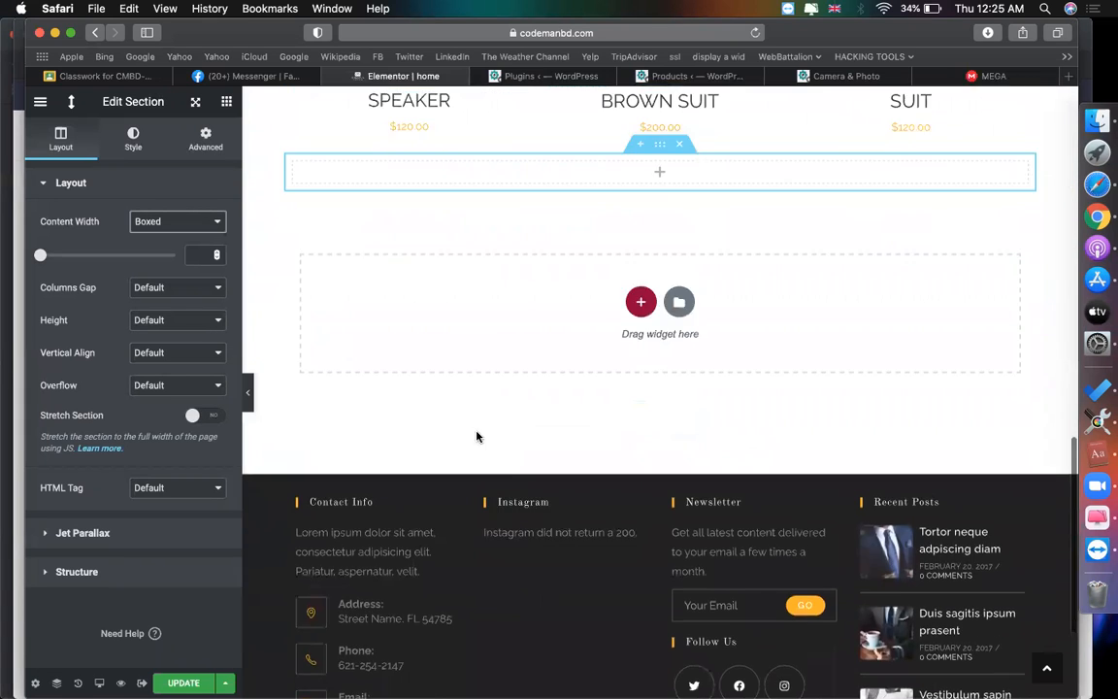
pyautogui.scroll(1, 476, 437)
pyautogui.rightClick(474, 250)
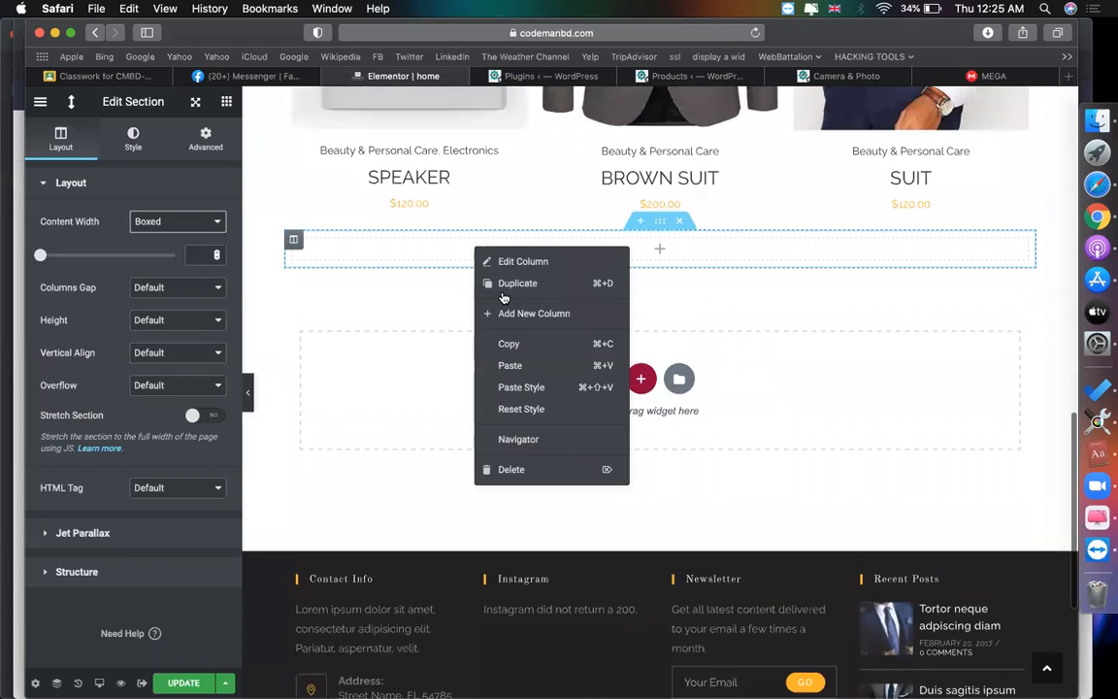
pyautogui.click(510, 364)
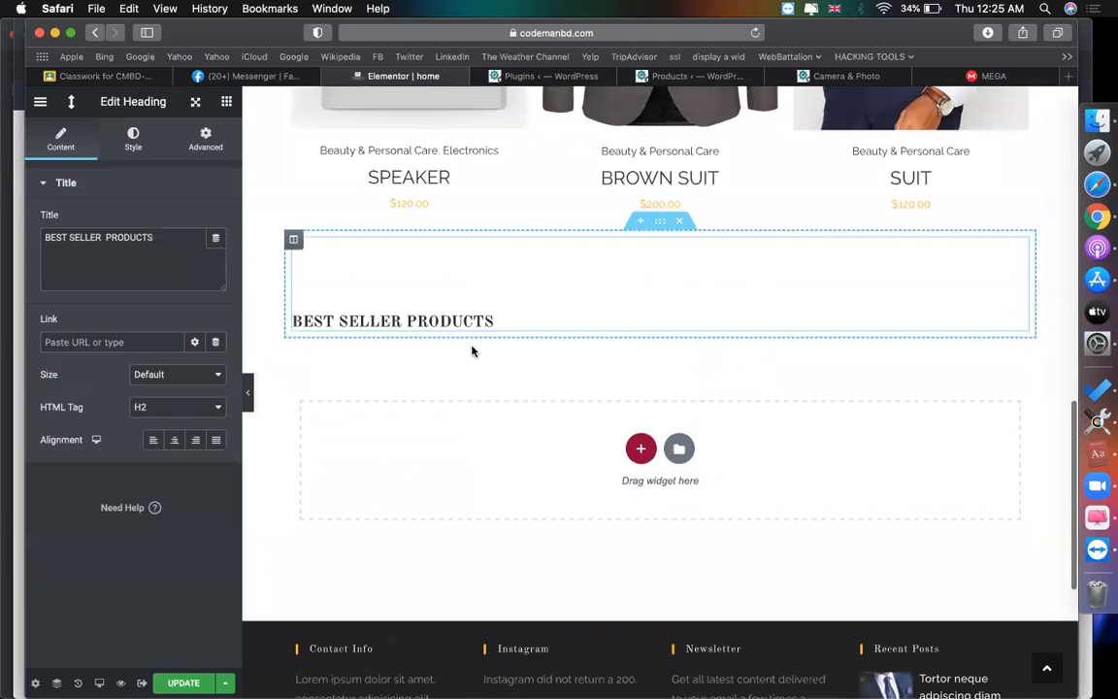
# Step: Change the pasted heading's title to ELECTRONICS CATEGORY
pyautogui.click(144, 282)
pyautogui.press('super+a')
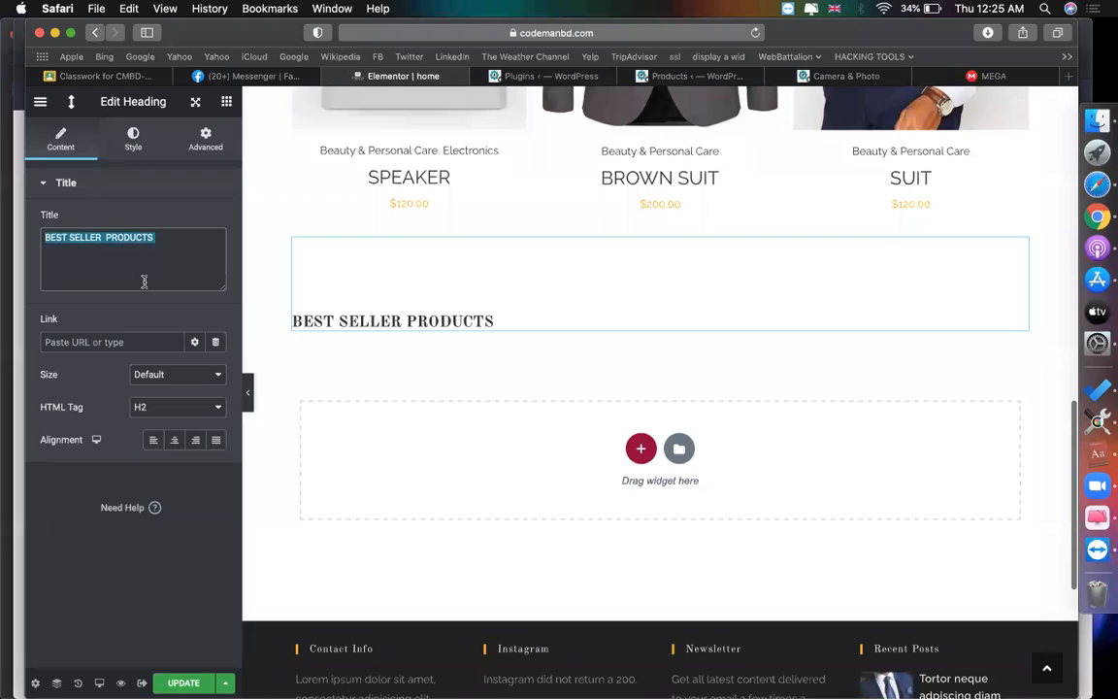
pyautogui.write('ELECTRO')
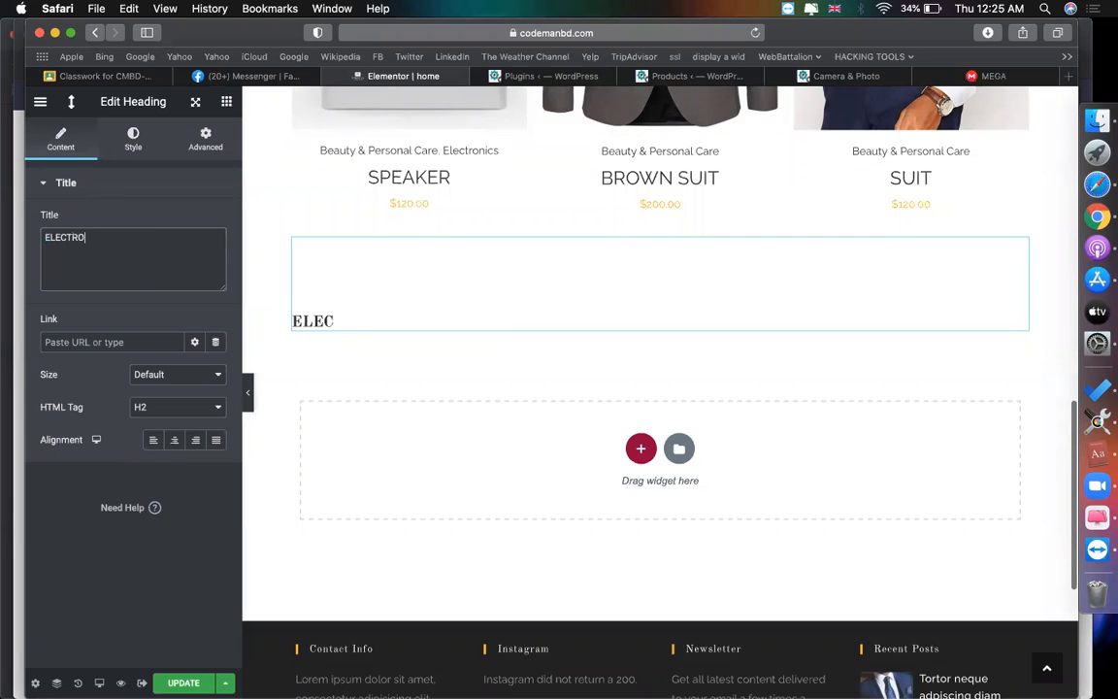
pyautogui.write('NICS ')
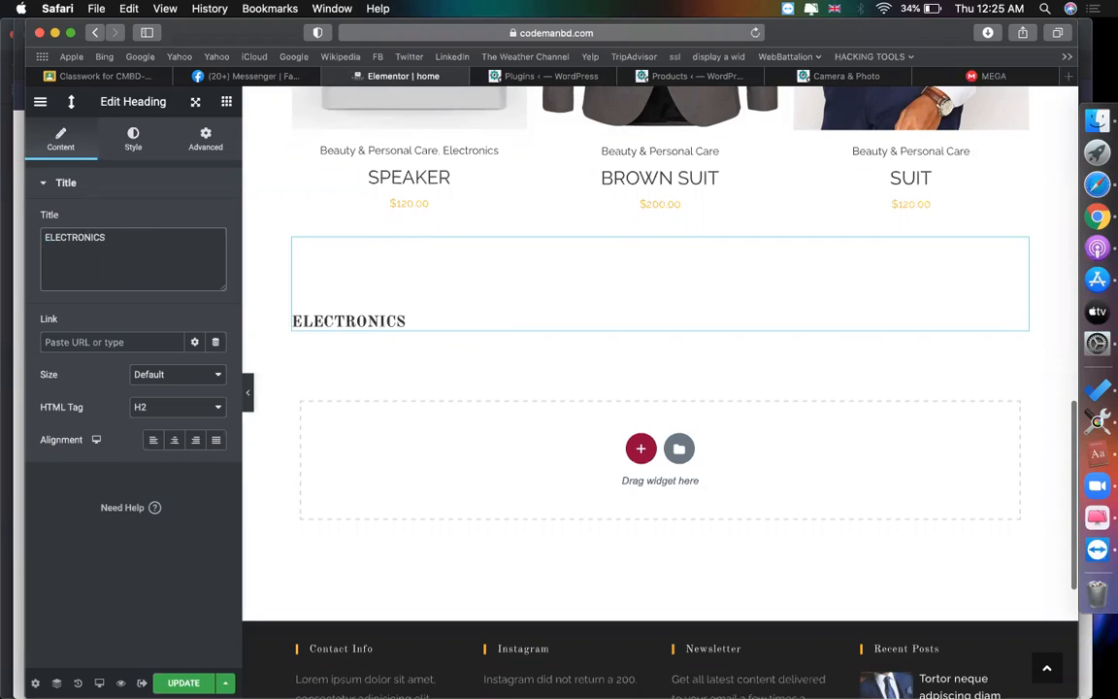
pyautogui.write('CATEGORY')
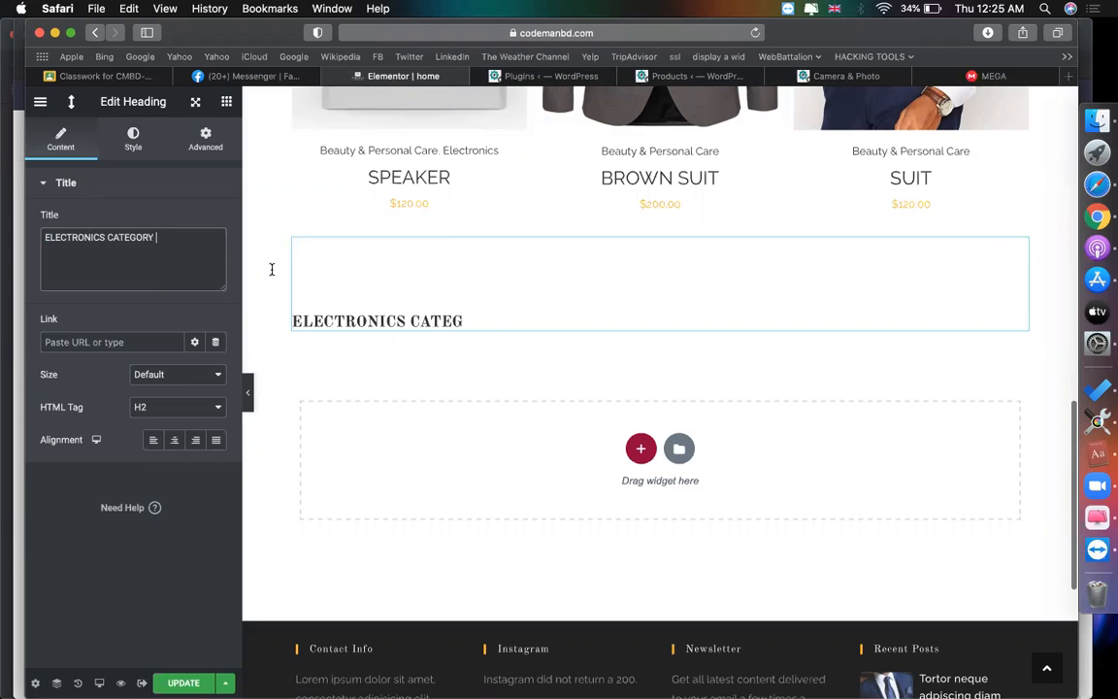
# Step: Add a single-column section below the ELECTRONICS CATEGORY heading and place a Jet Woo Builder Products Grid in it
pyautogui.click(642, 452)
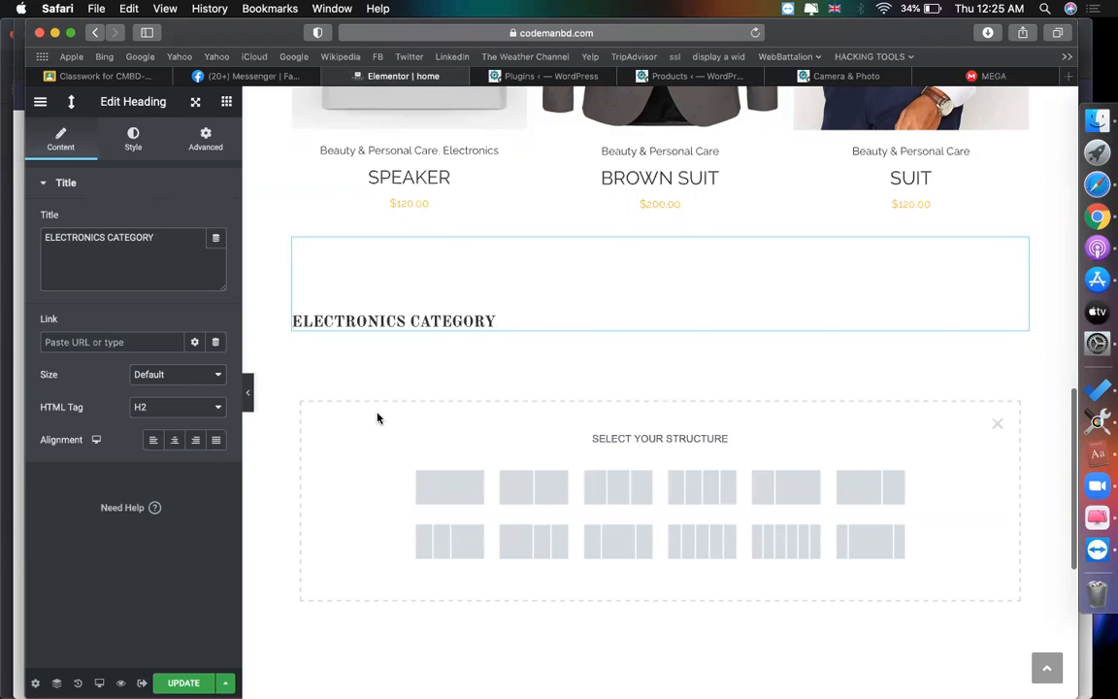
pyautogui.click(449, 486)
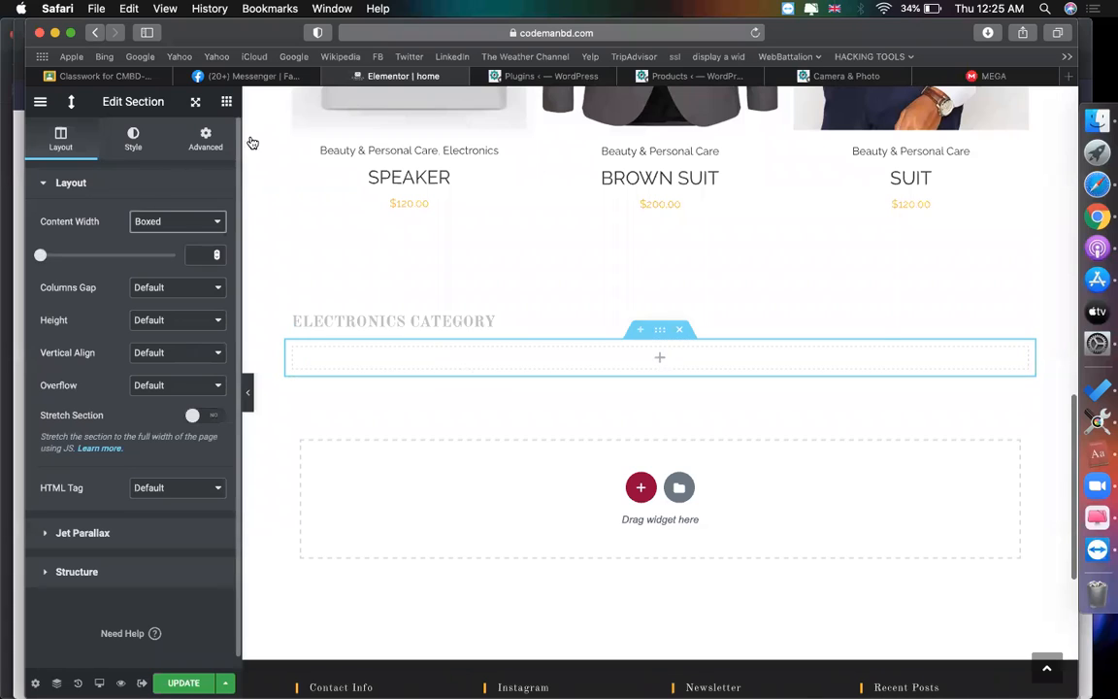
pyautogui.click(226, 102)
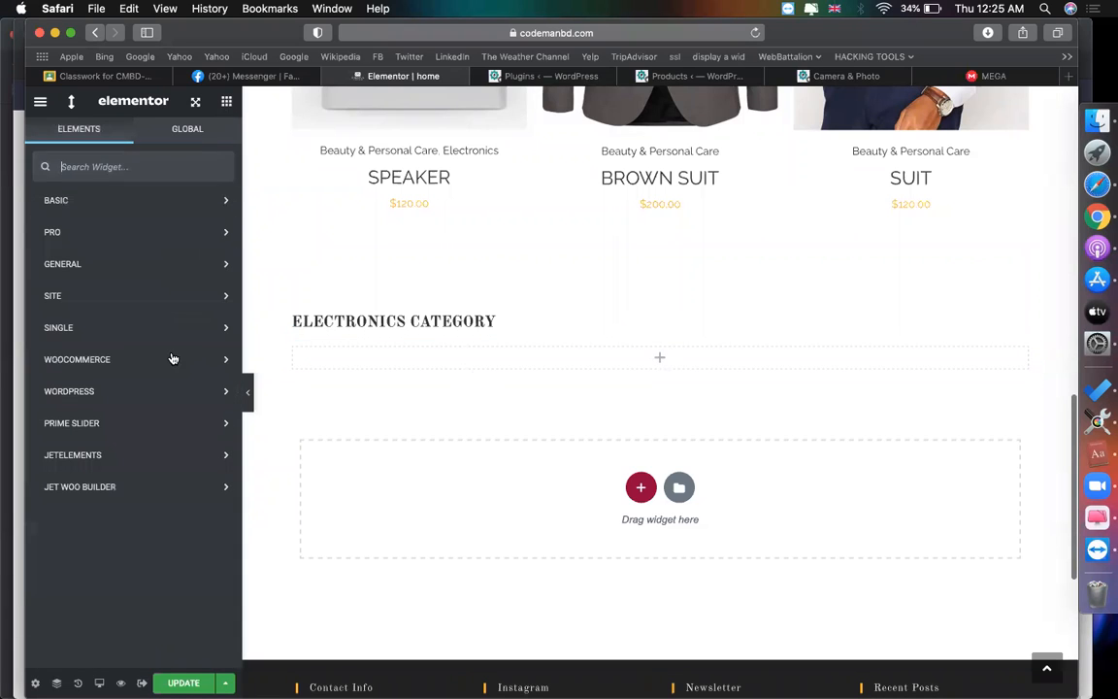
pyautogui.click(113, 487)
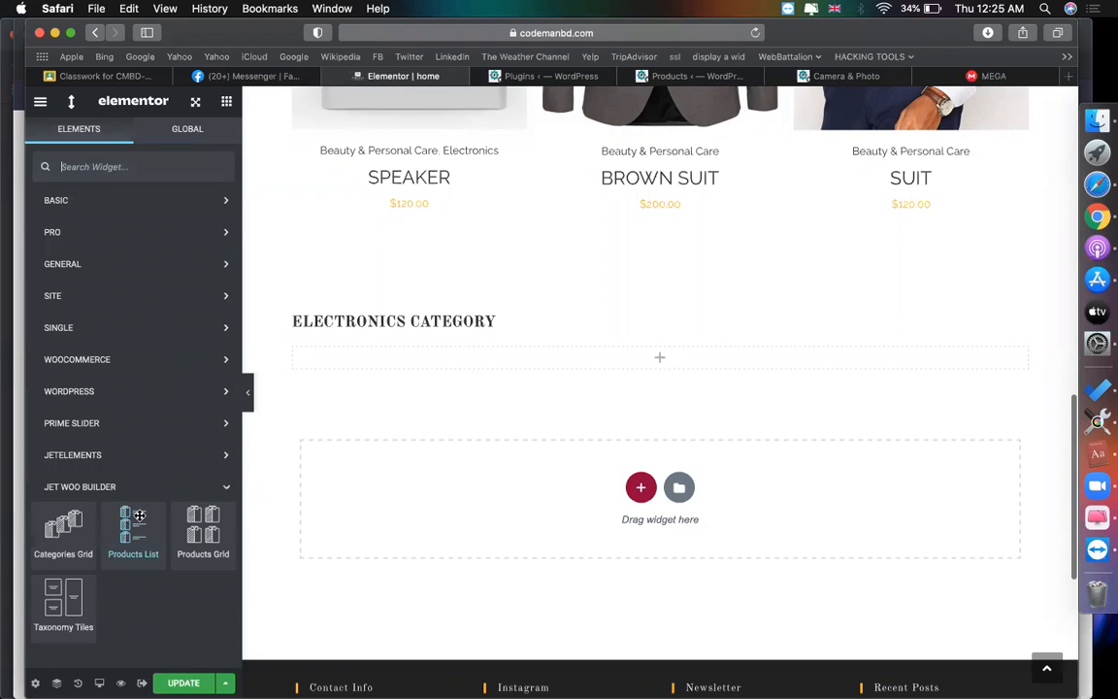
pyautogui.moveTo(328, 460); pyautogui.dragTo(411, 357)
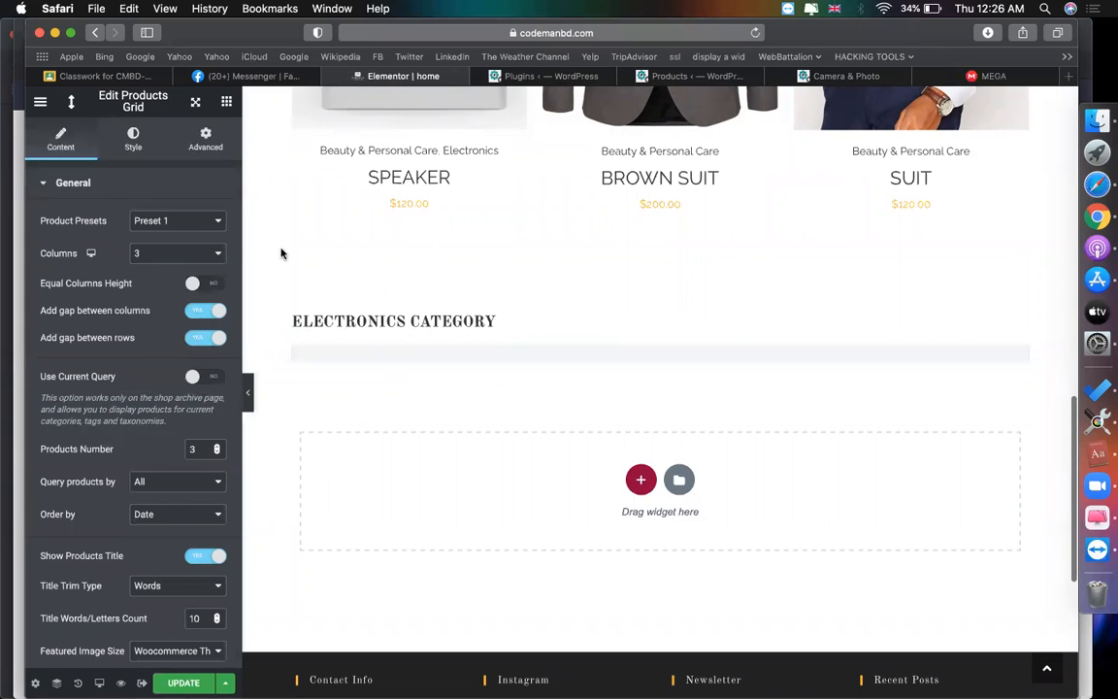
# Step: Query the new grid's products by Category with Electronics selected, and check the resulting product cards
pyautogui.scroll(-2, 132, 399)
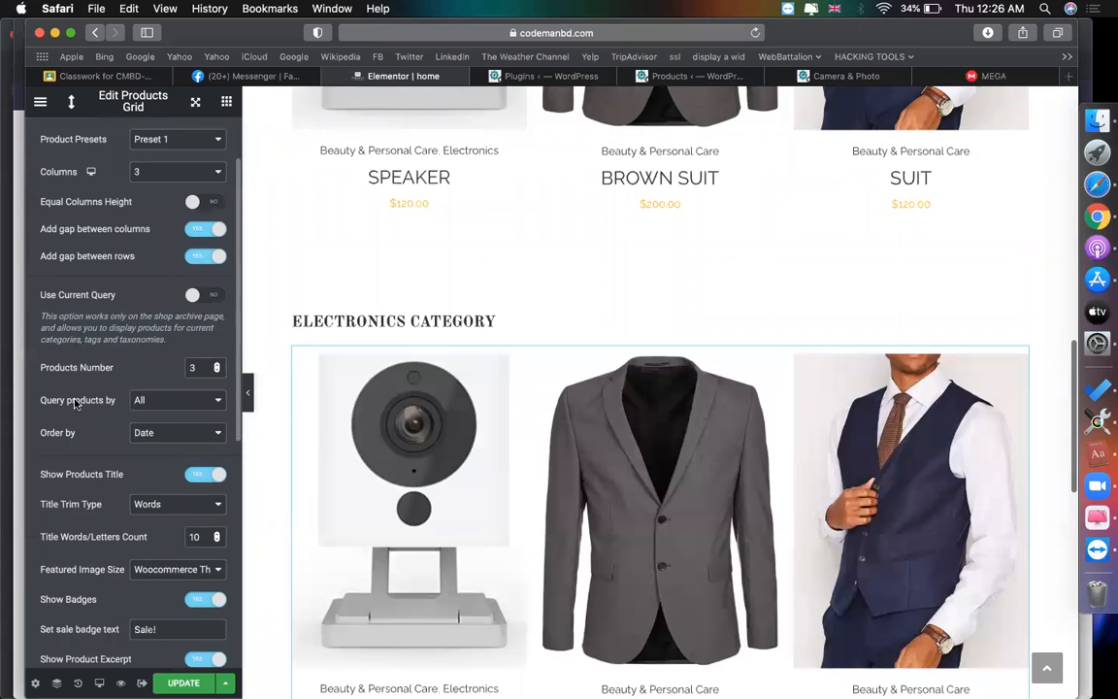
pyautogui.click(150, 402)
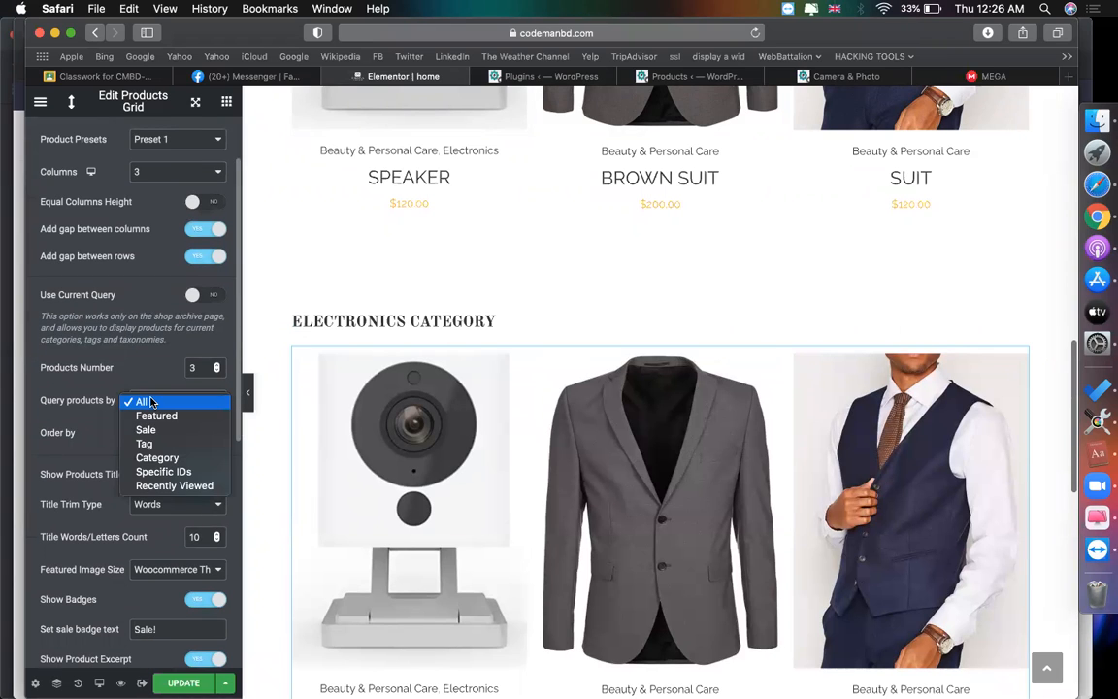
pyautogui.click(154, 458)
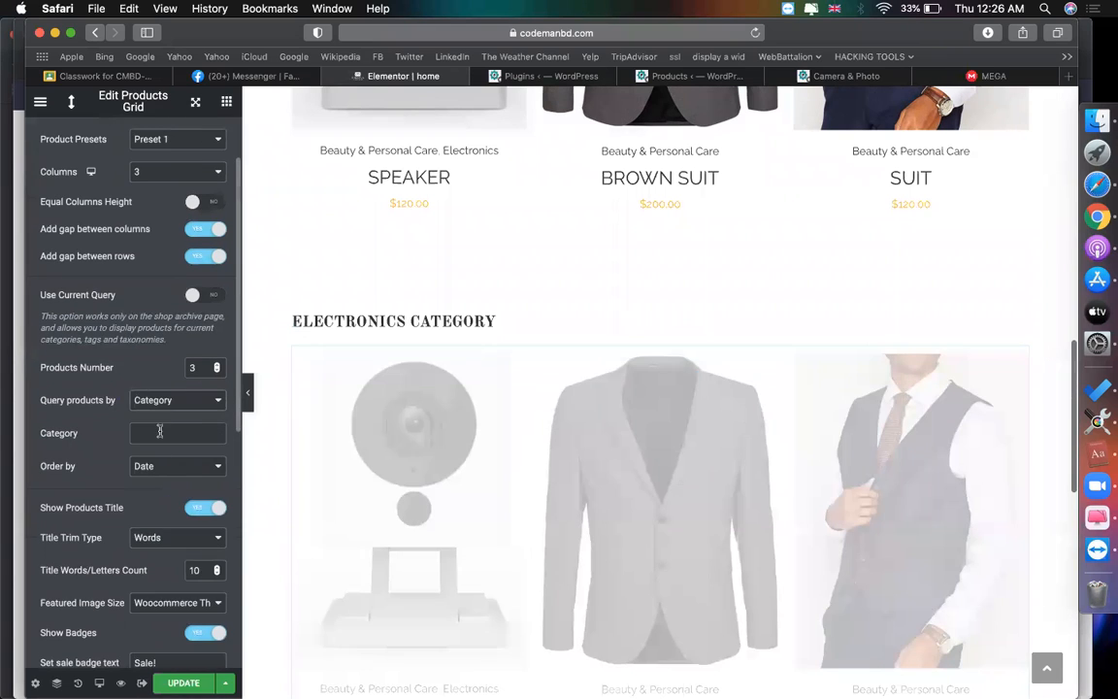
pyautogui.click(160, 469)
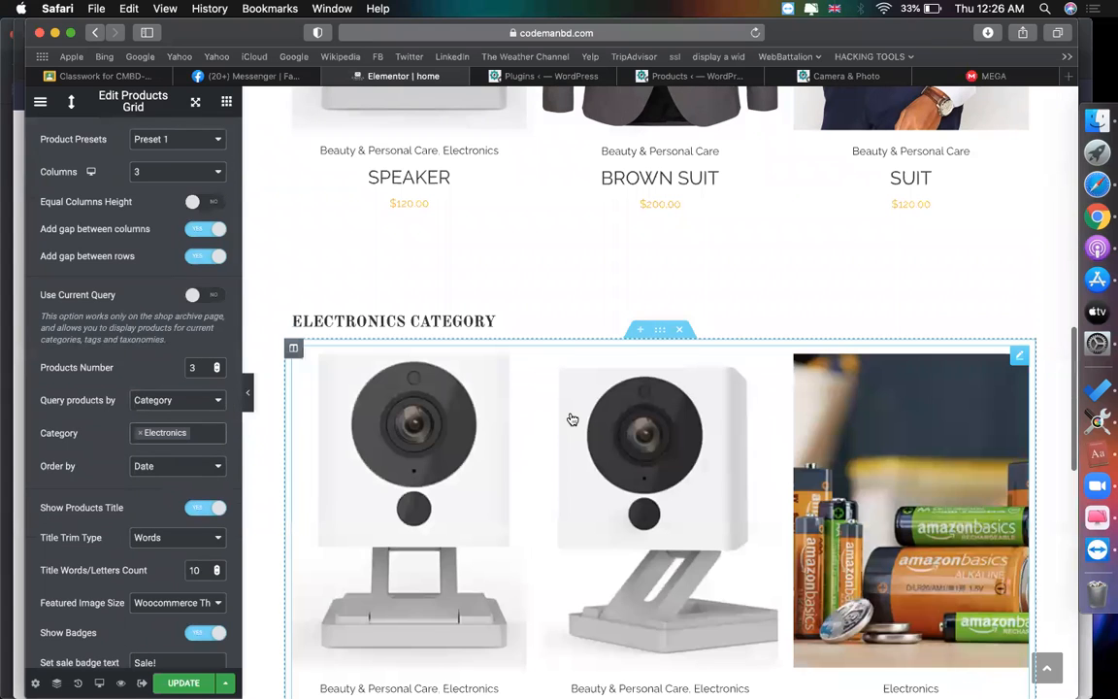
pyautogui.scroll(-5, 572, 419)
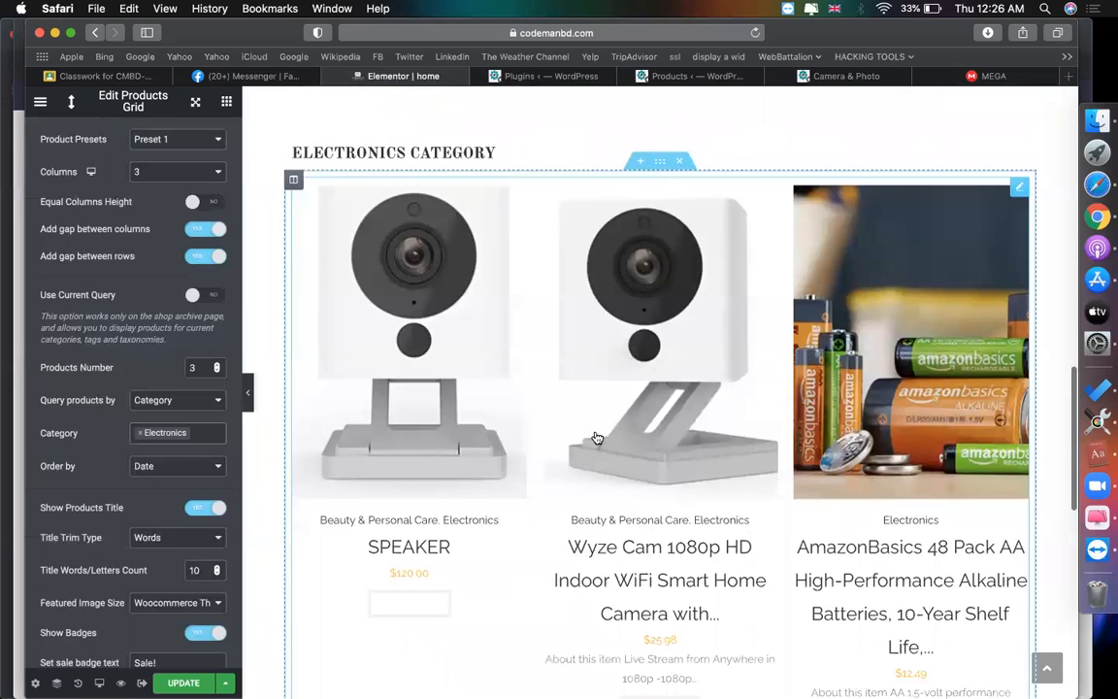
pyautogui.scroll(3, 596, 436)
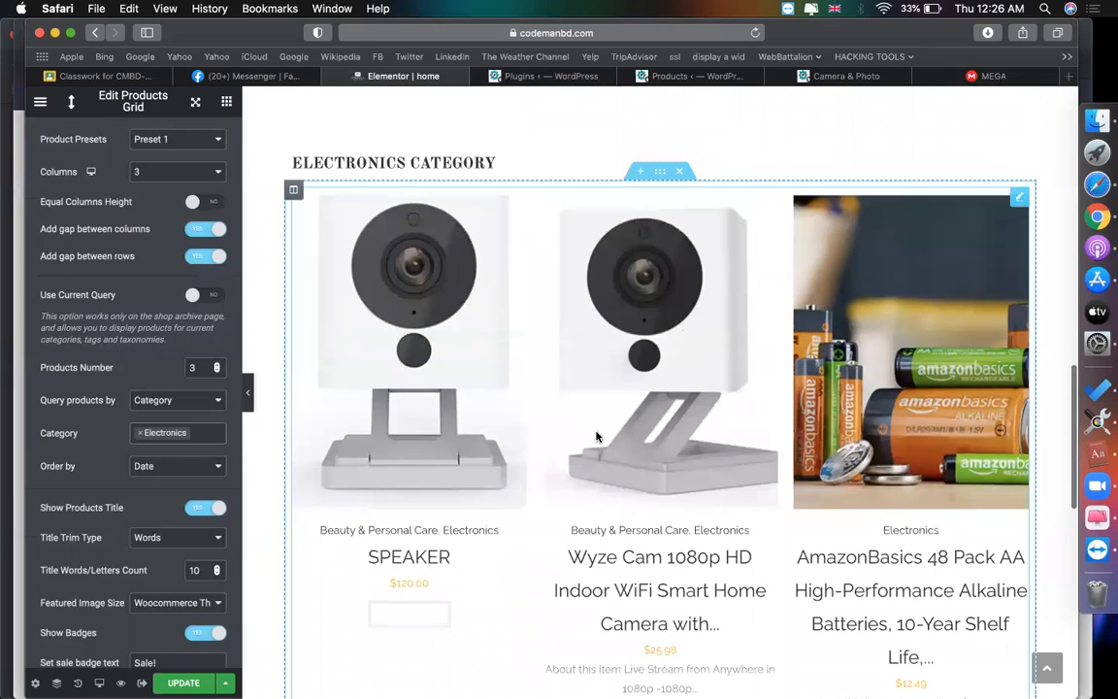
pyautogui.scroll(-1, 467, 456)
pyautogui.scroll(-1, 464, 457)
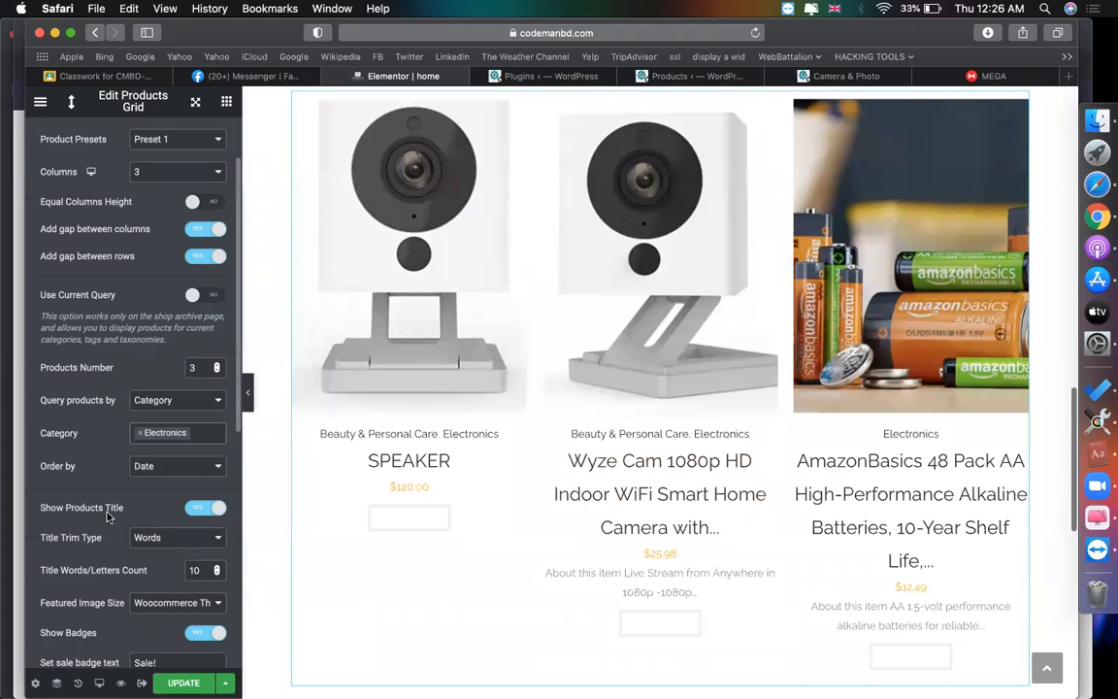
# Step: Keep the electronics grid's products number at 3 and enable its carousel
pyautogui.scroll(-1, 96, 460)
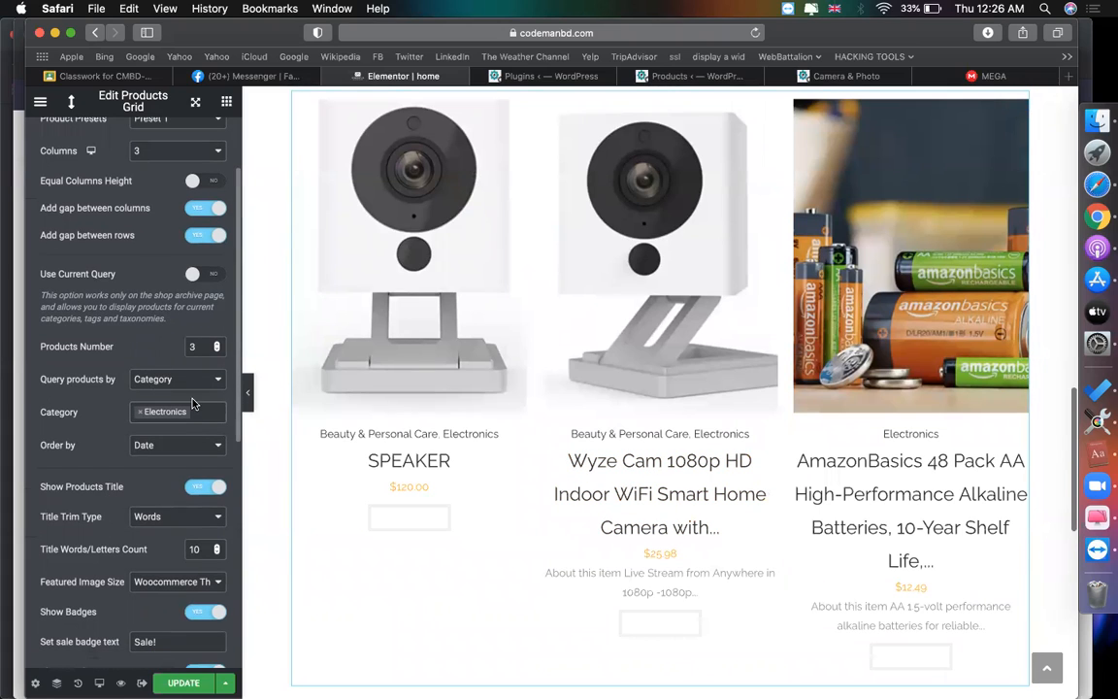
pyautogui.click(218, 345)
pyautogui.click(218, 351)
pyautogui.scroll(-3, 179, 393)
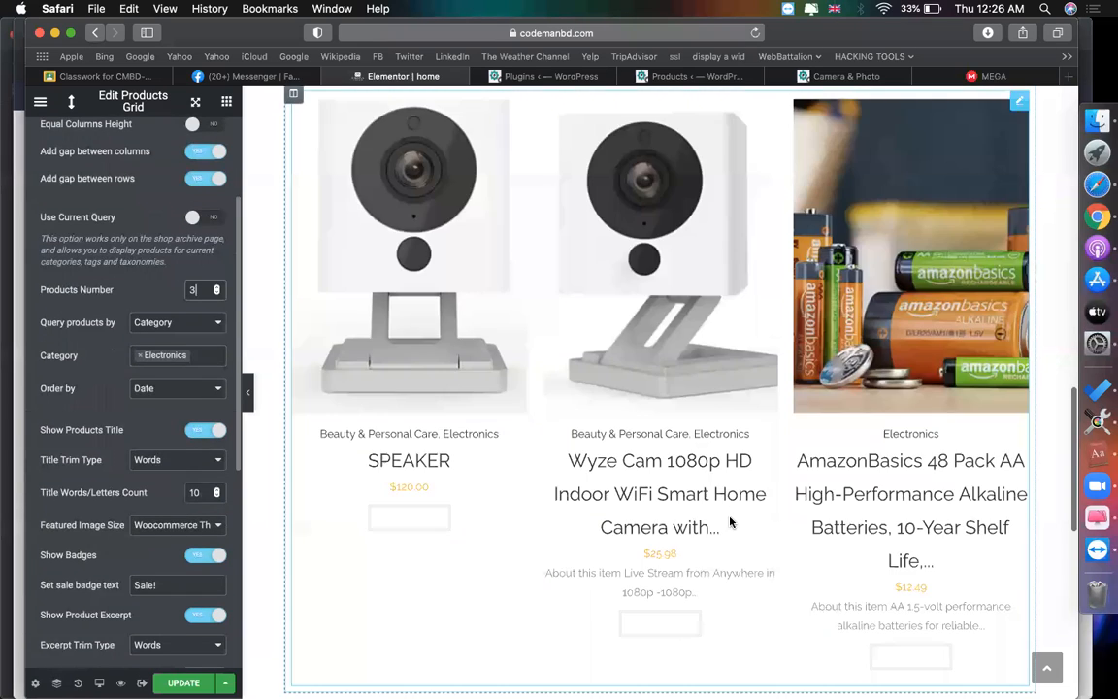
pyautogui.scroll(-4, 823, 532)
pyautogui.scroll(-8, 108, 565)
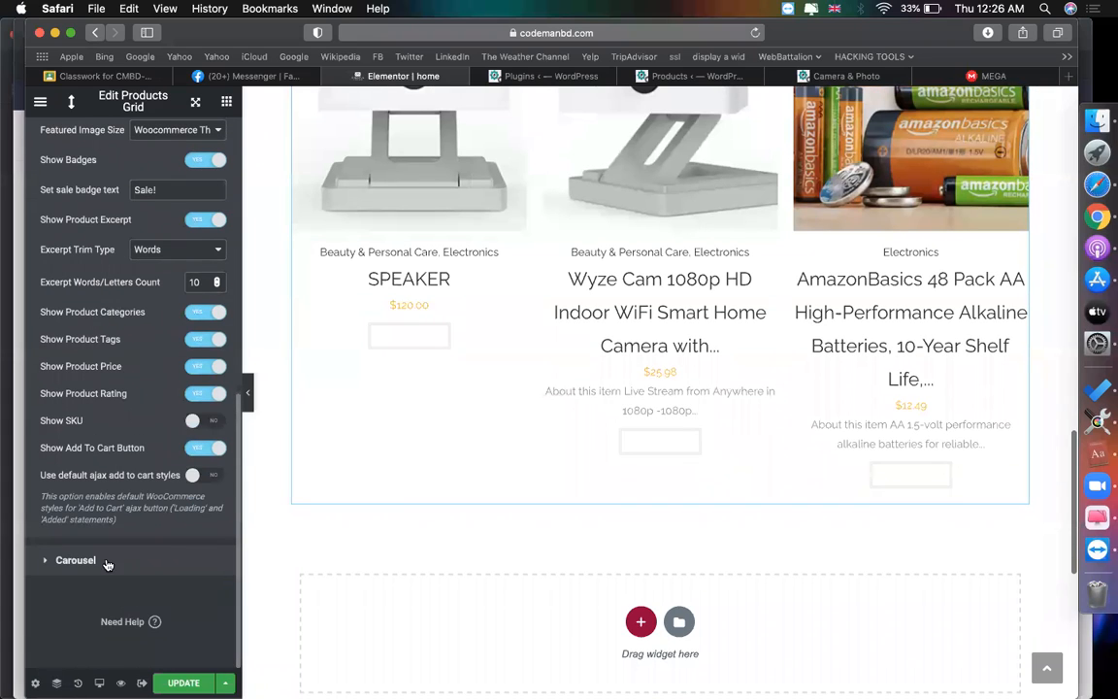
pyautogui.click(108, 563)
pyautogui.click(205, 263)
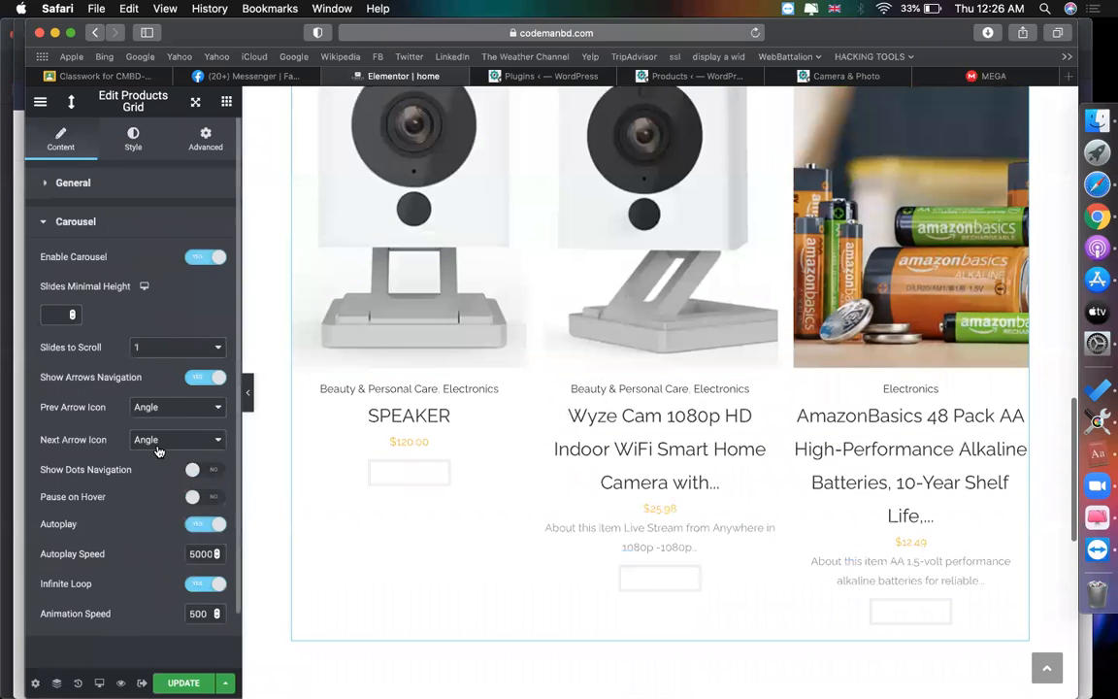
# Step: Try a title words count of 5 on the electronics grid, set it to 3, and check the product cards
pyautogui.scroll(1, 167, 377)
pyautogui.click(117, 190)
pyautogui.scroll(-5, 148, 323)
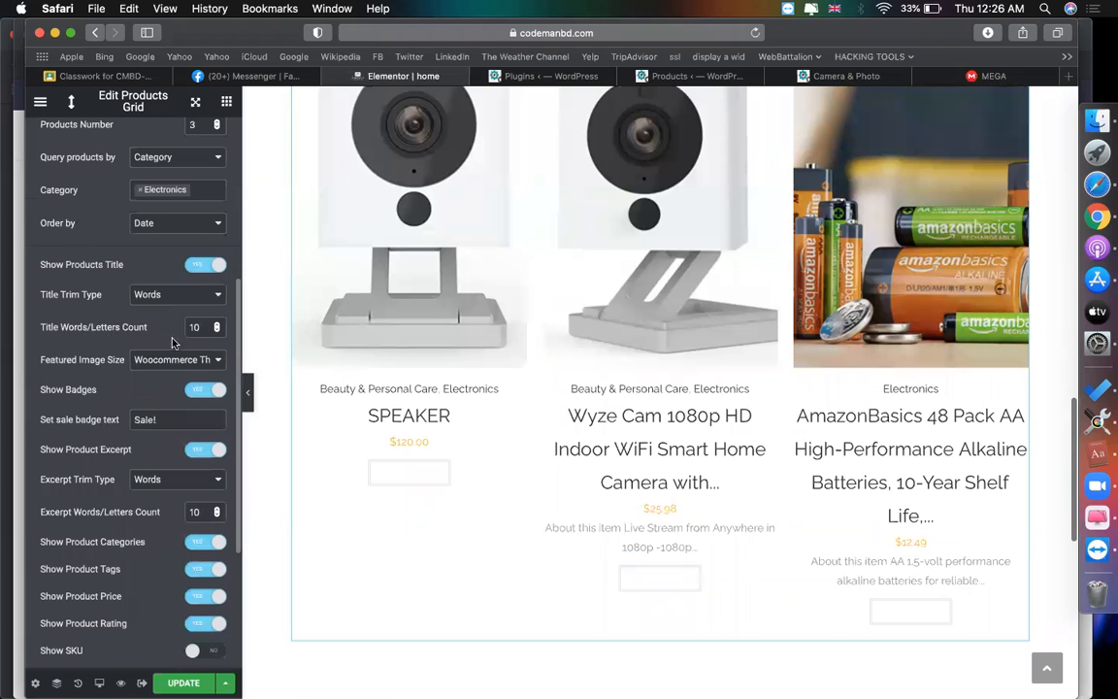
pyautogui.write('5')
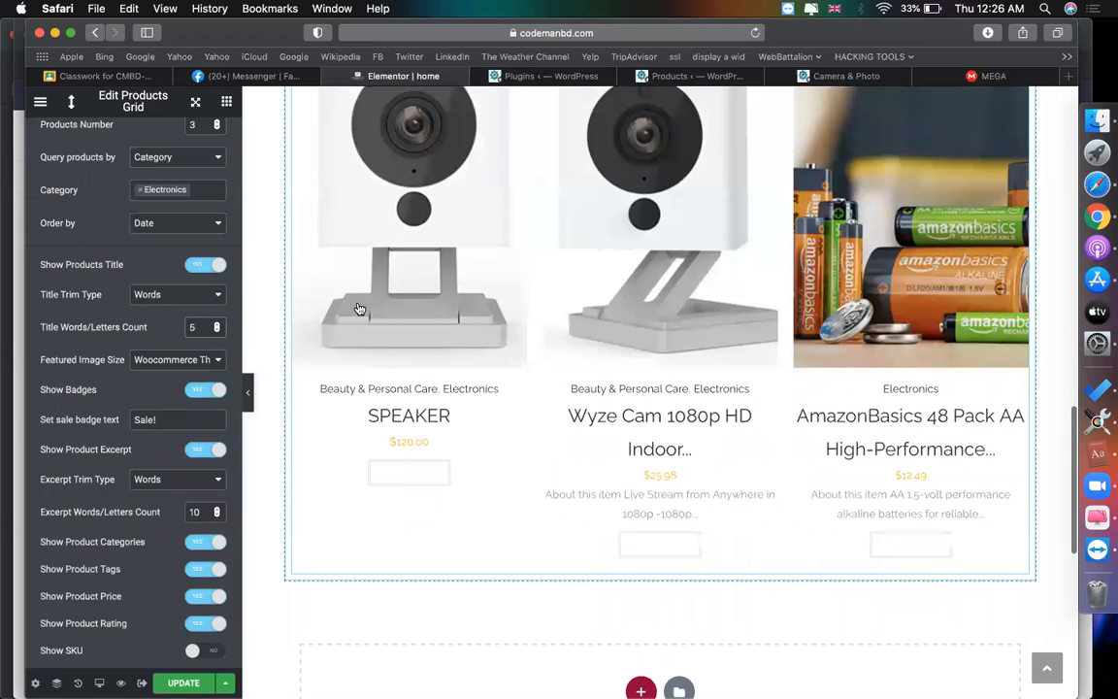
pyautogui.press('BackSpace')
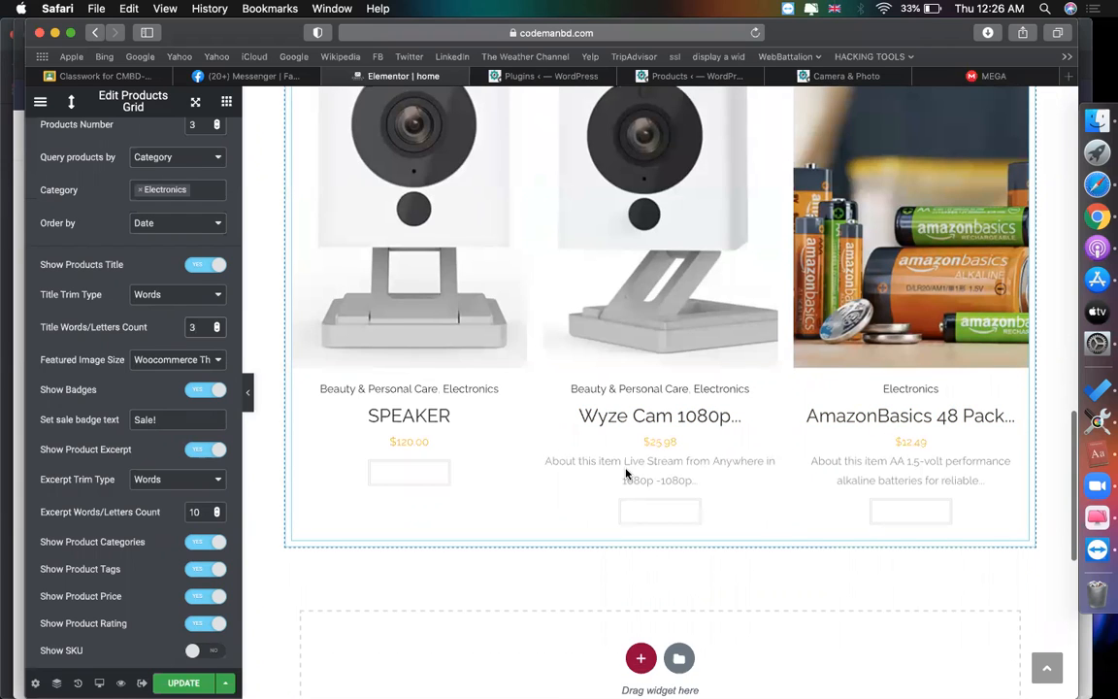
pyautogui.scroll(-5, 548, 456)
pyautogui.scroll(5, 552, 442)
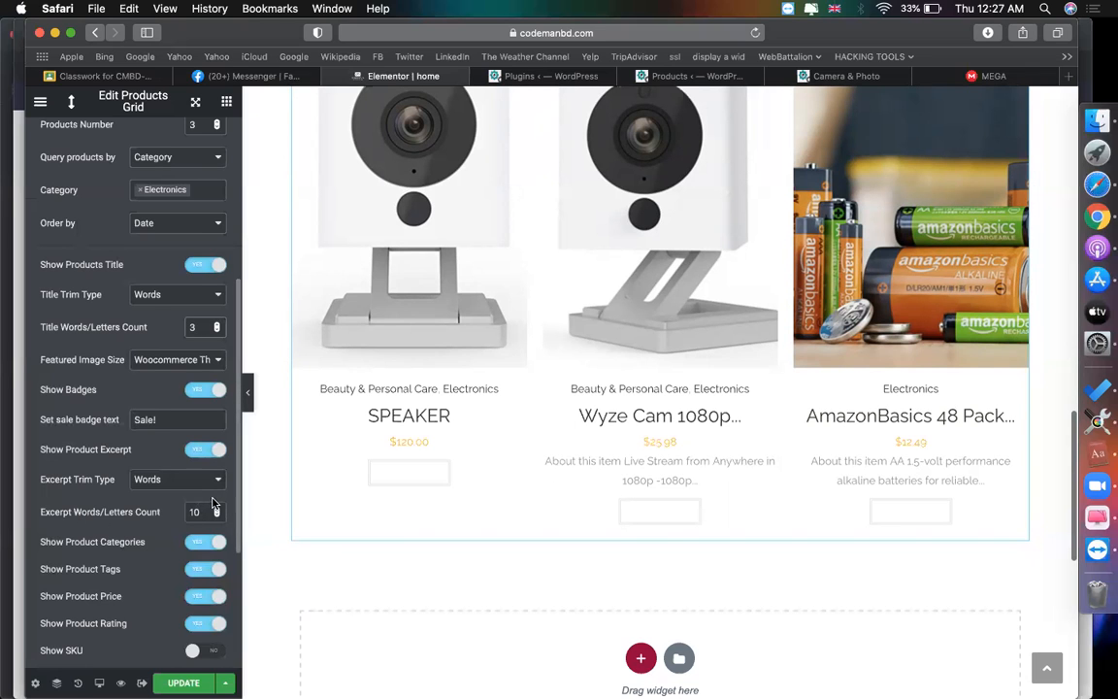
# Step: Try an excerpt words count of 5 on the electronics grid and turn off the product excerpt
pyautogui.press('BackSpace')
pyautogui.press('BackSpace')
pyautogui.write('5')
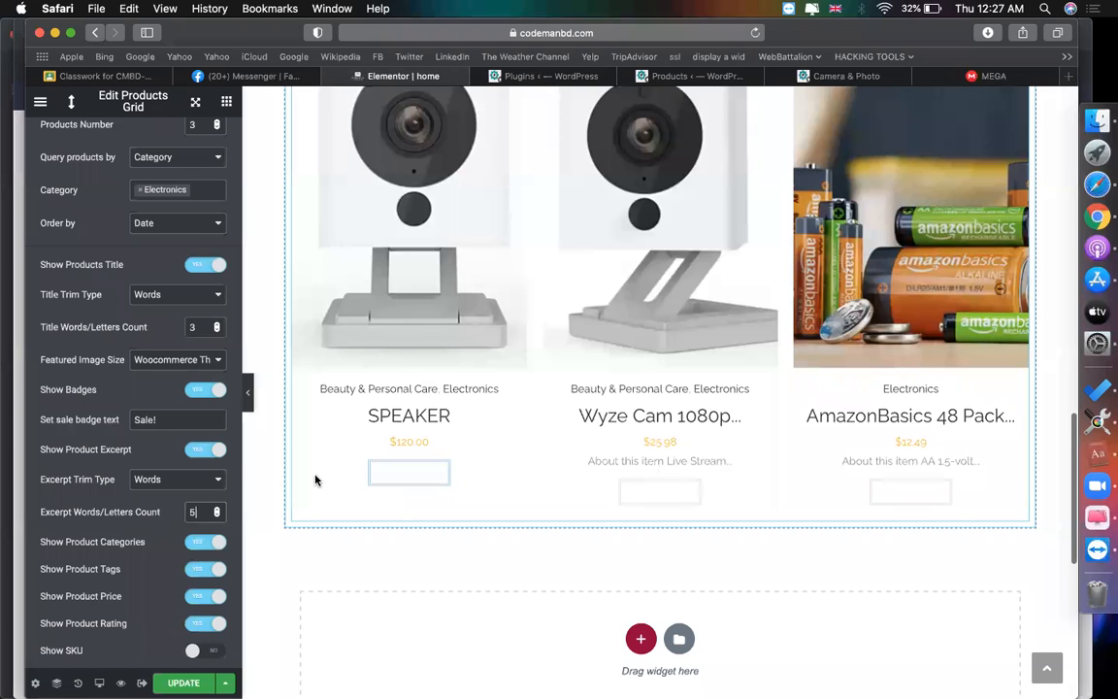
pyautogui.click(215, 451)
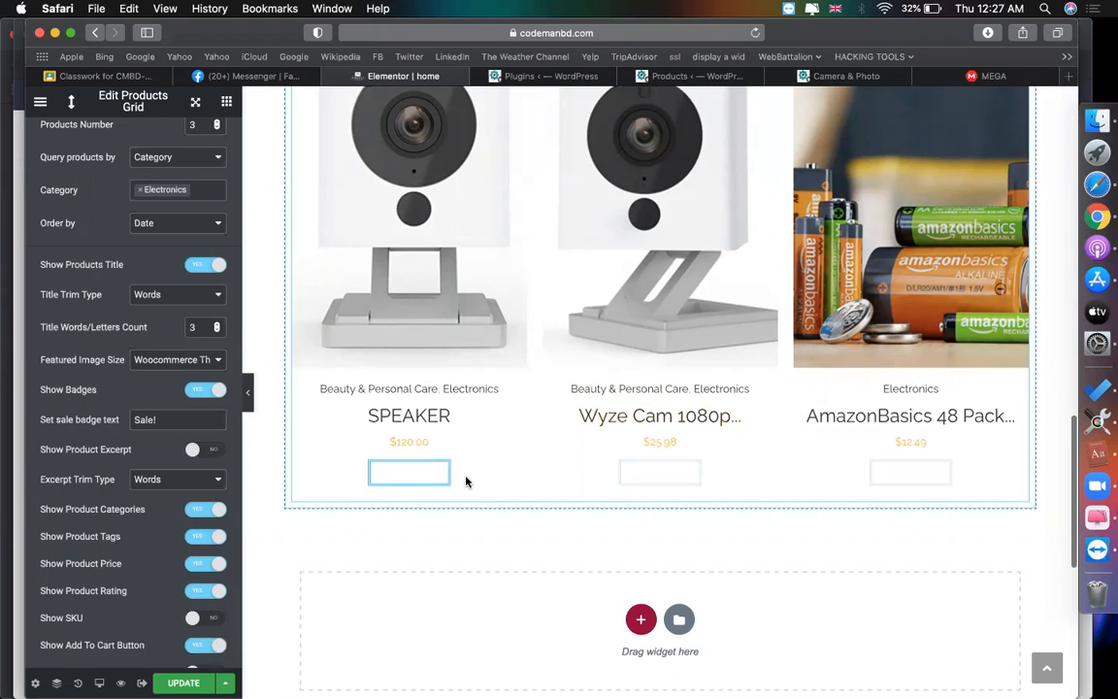
# Step: Copy the ELECTRONICS CATEGORY heading and paste it below the electronics products grid
pyautogui.scroll(3, 408, 471)
pyautogui.scroll(-1, 466, 480)
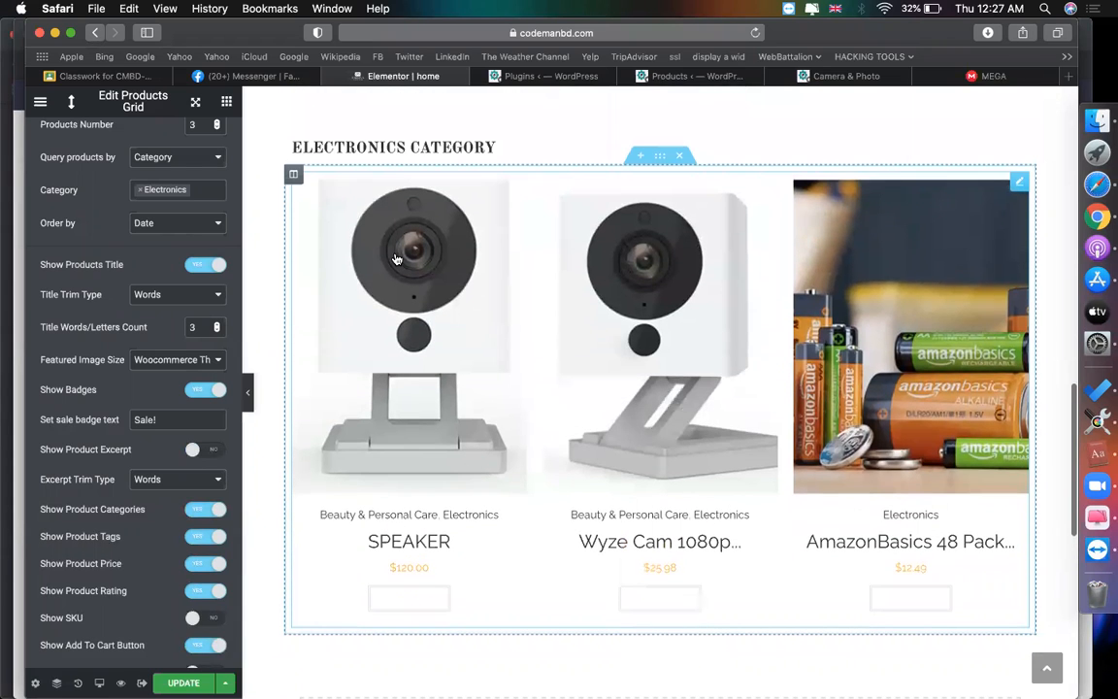
pyautogui.rightClick(534, 148)
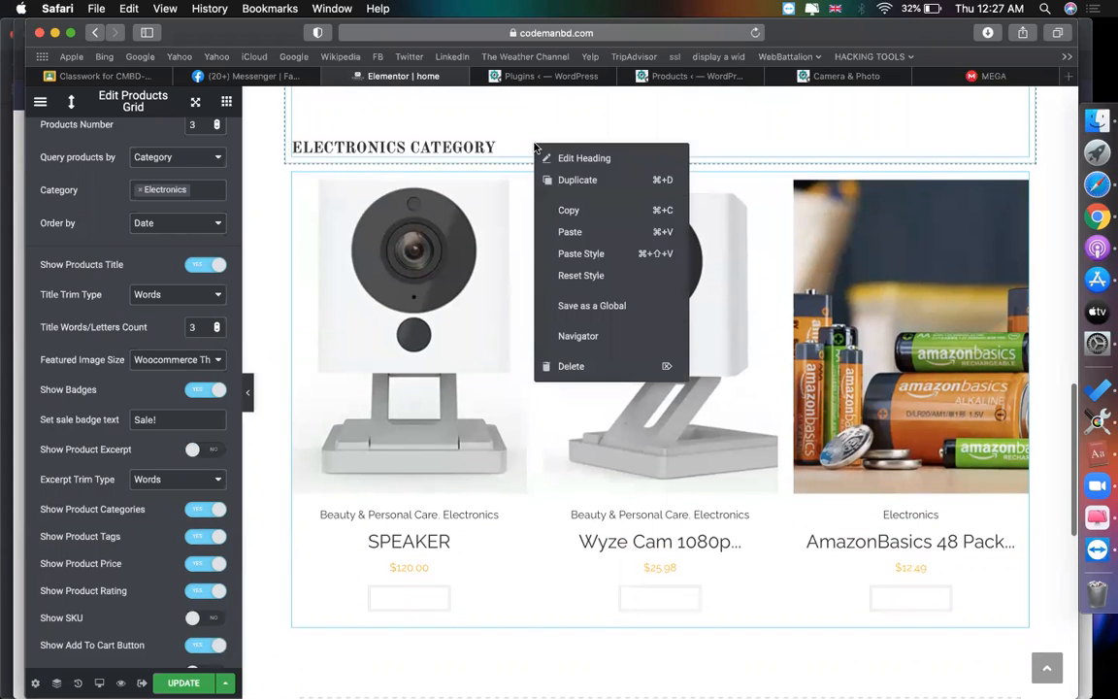
pyautogui.click(551, 208)
pyautogui.rightClick(561, 283)
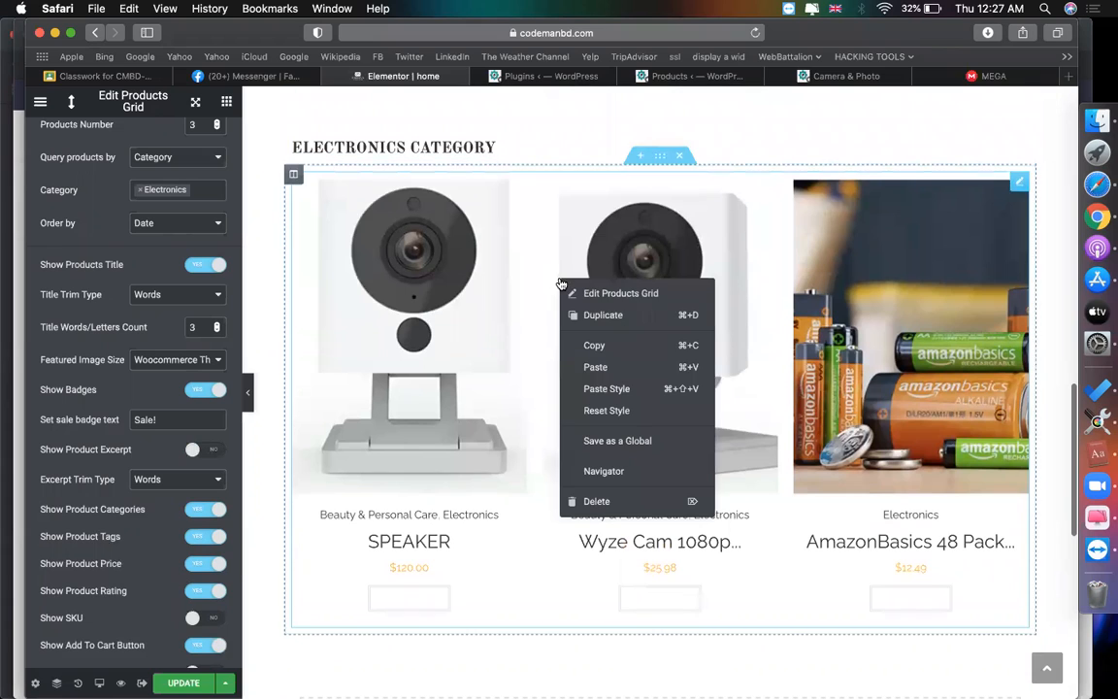
pyautogui.click(596, 368)
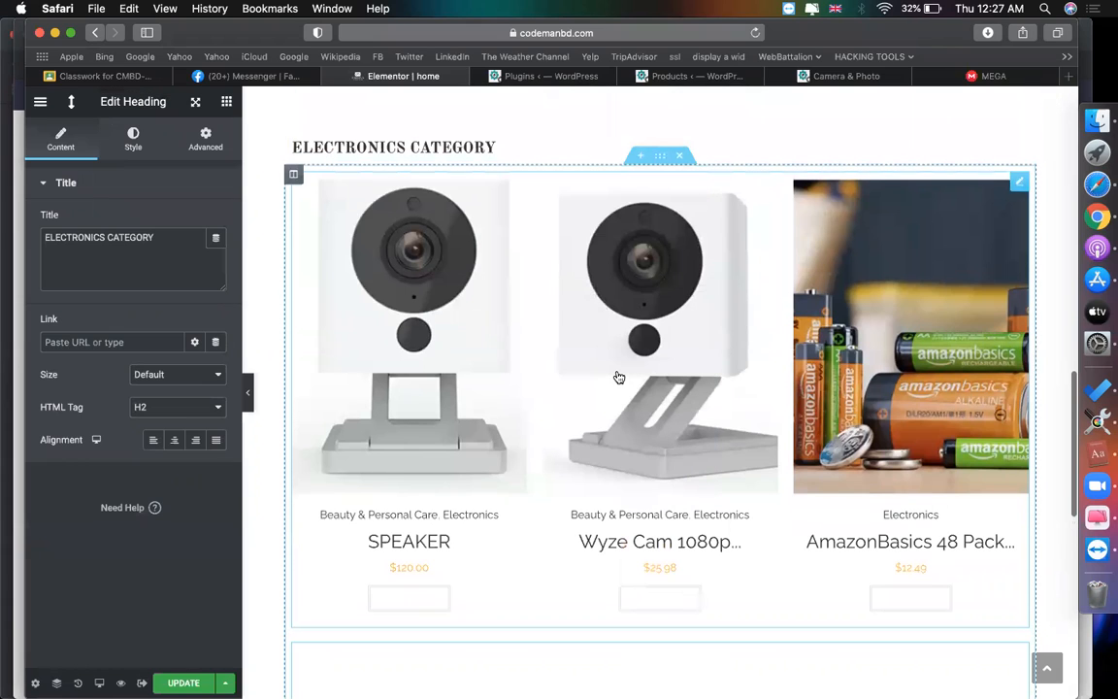
# Step: Change the pasted heading's title to BEAUTY CATEGORY
pyautogui.scroll(-5, 619, 376)
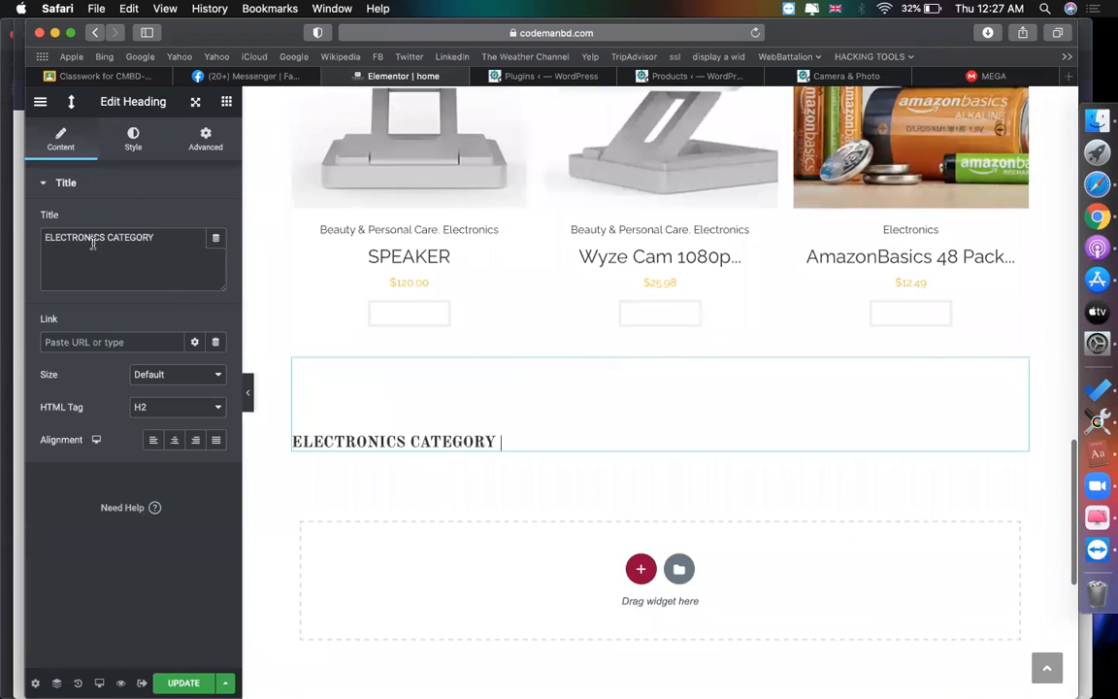
pyautogui.doubleClick(74, 237)
pyautogui.write('BEAUT')
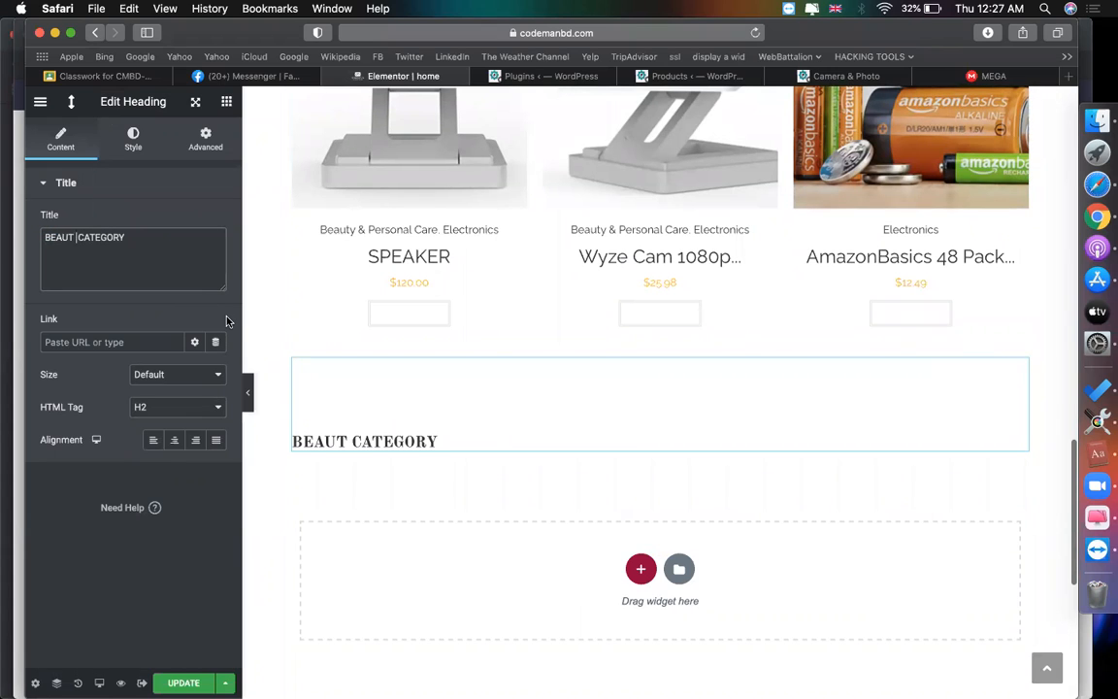
pyautogui.write('Y')
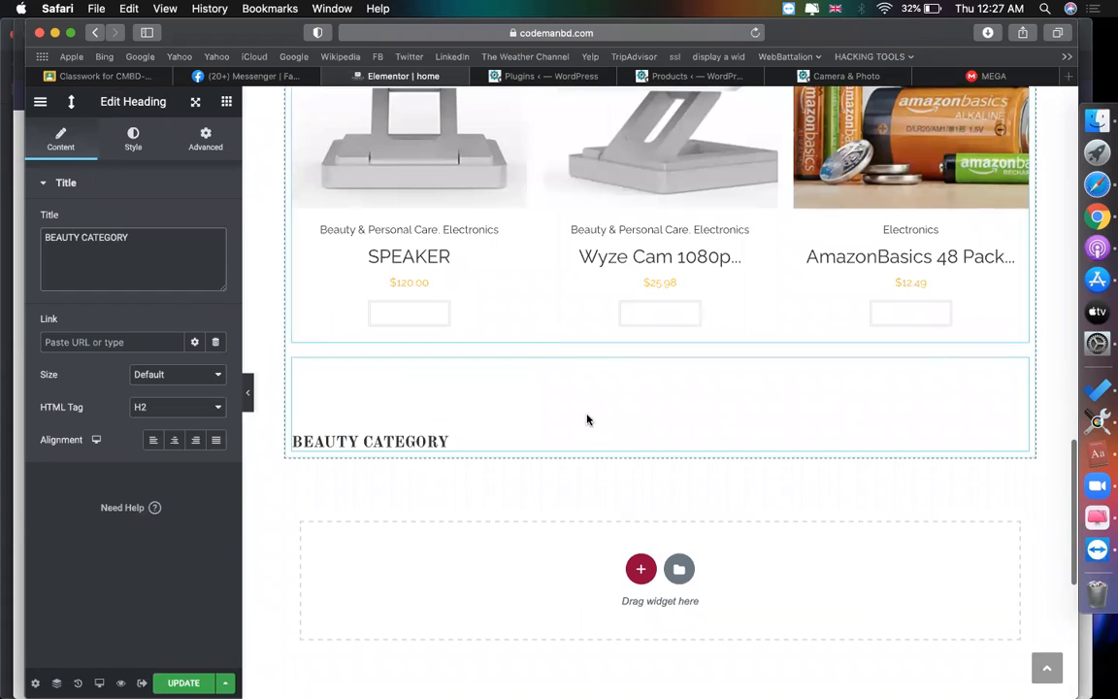
# Step: Add a single-column section below the BEAUTY CATEGORY heading and place a Jet Woo Builder Products List widget in it
pyautogui.click(642, 571)
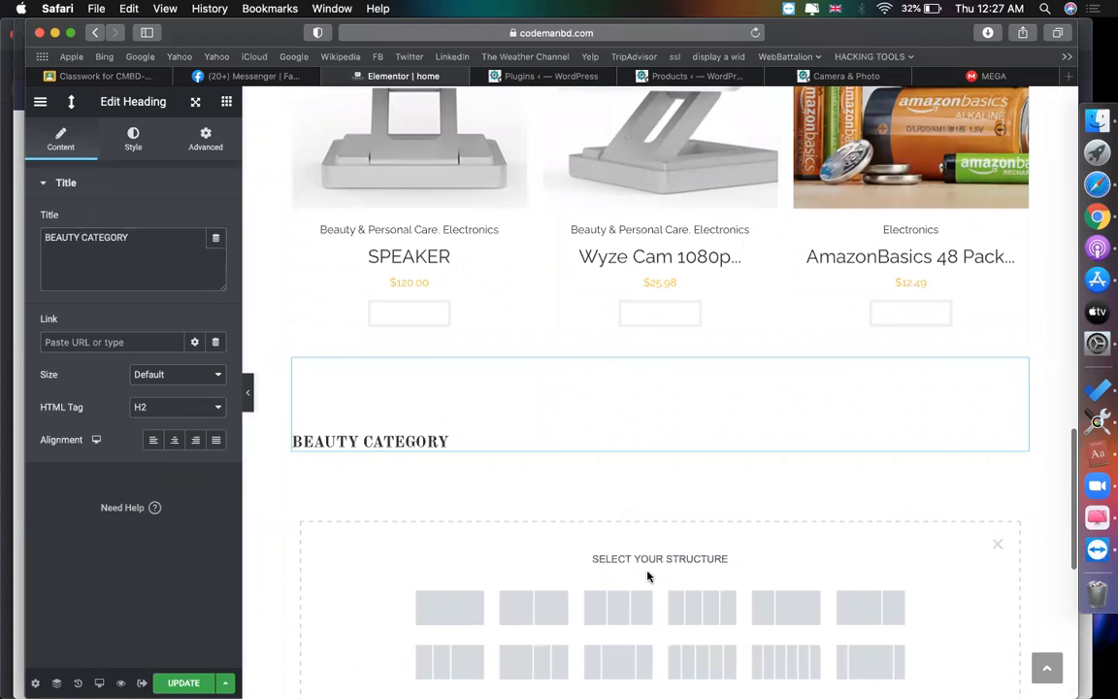
pyautogui.click(450, 607)
pyautogui.click(659, 478)
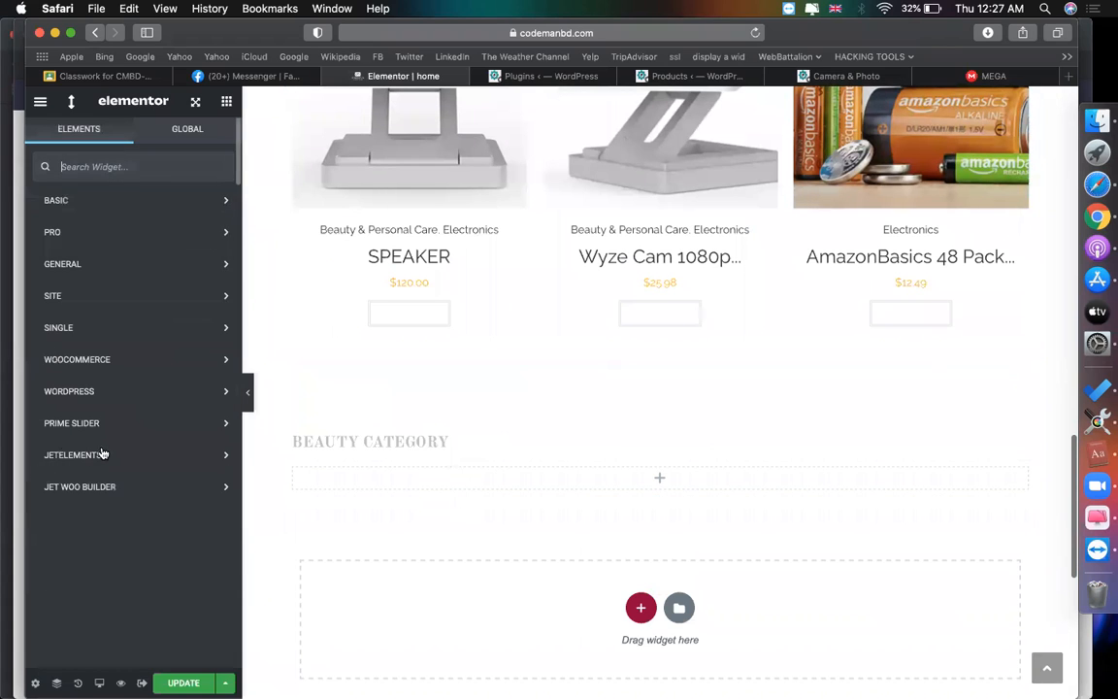
pyautogui.click(103, 454)
pyautogui.scroll(-10, 133, 464)
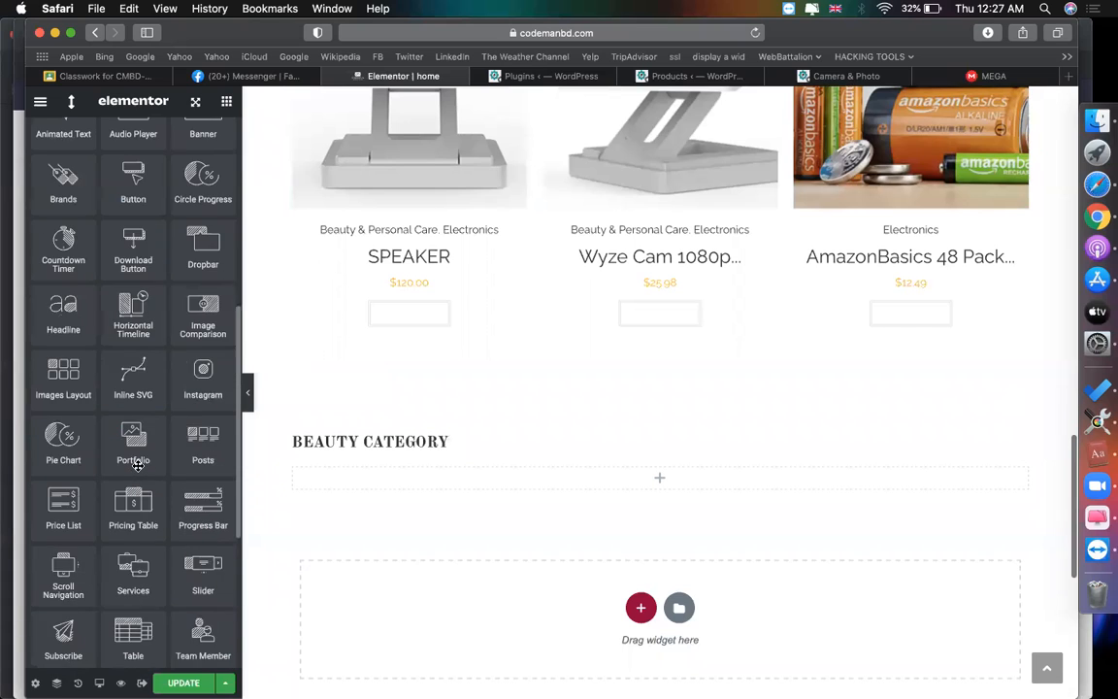
pyautogui.click(127, 645)
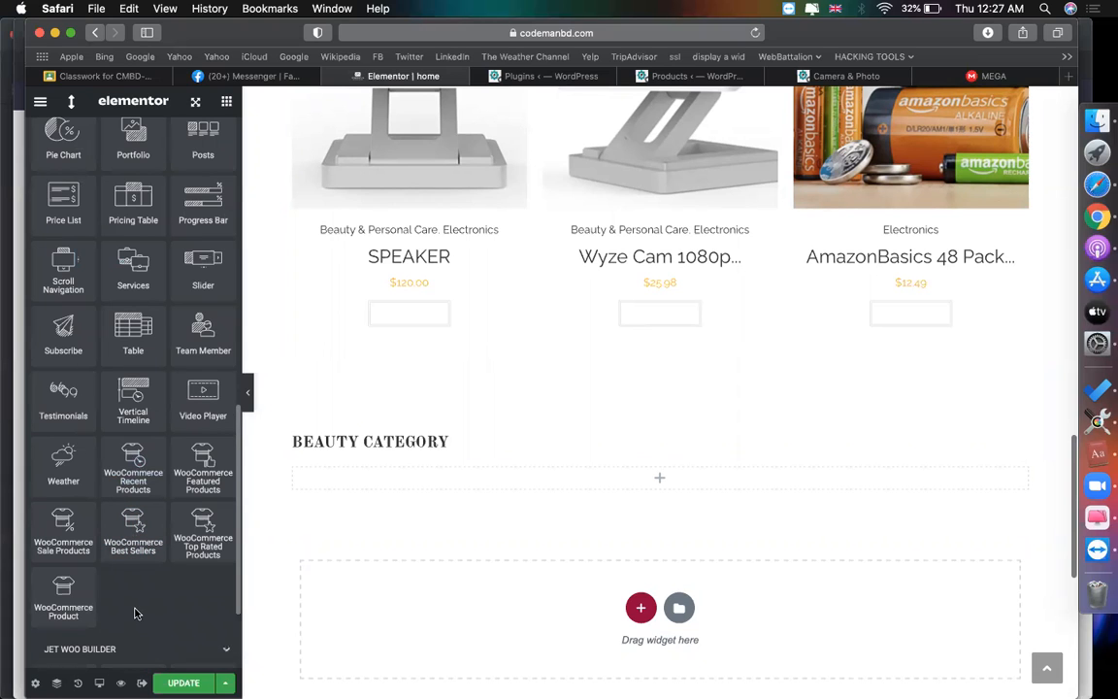
pyautogui.scroll(-3, 135, 613)
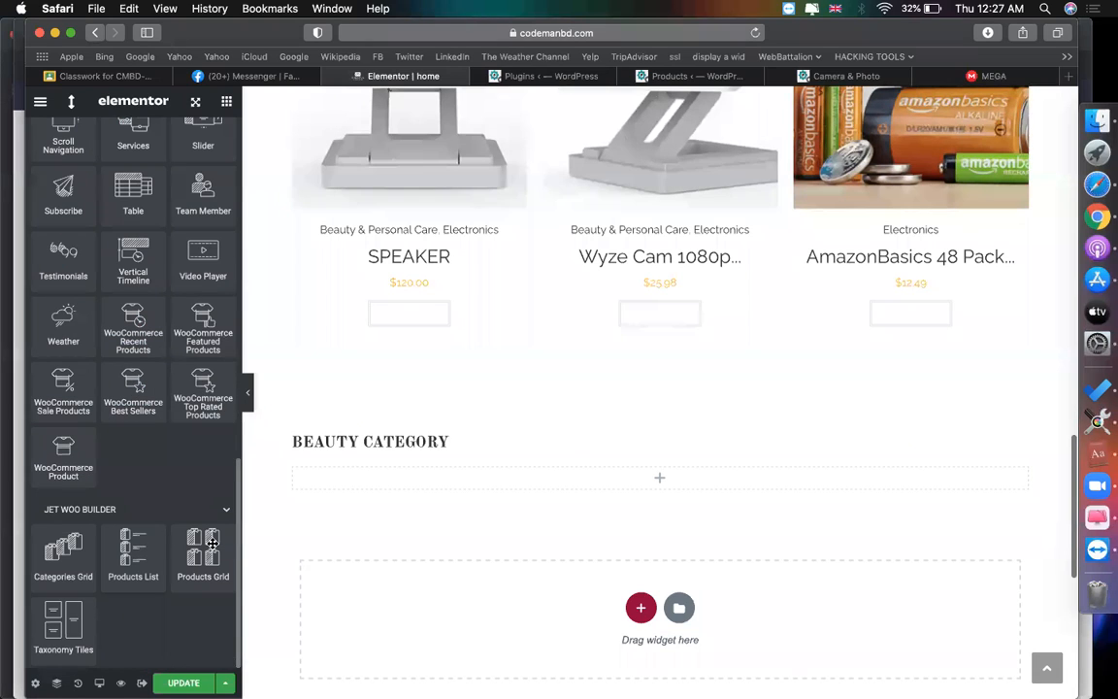
pyautogui.scroll(-3, 262, 502)
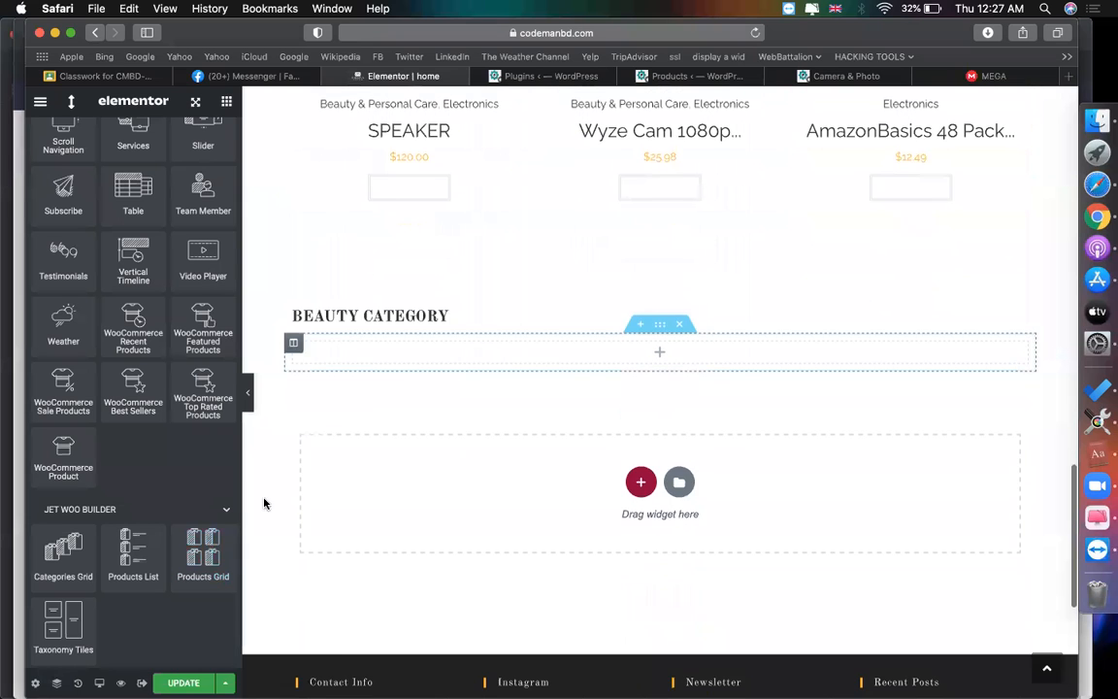
pyautogui.scroll(2, 404, 427)
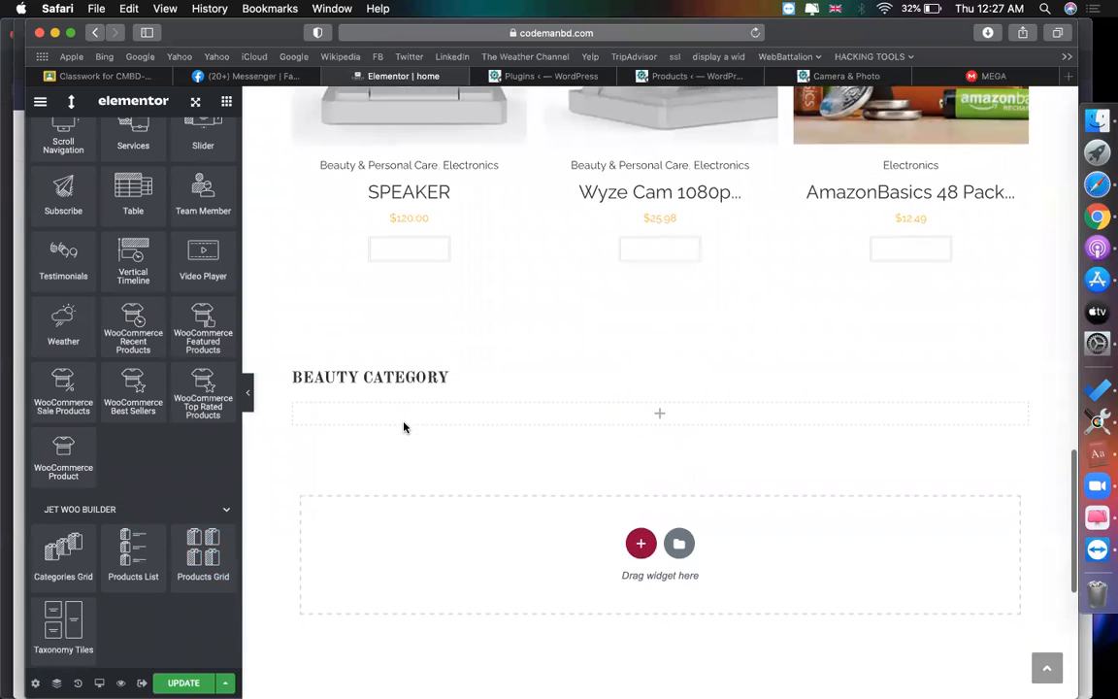
pyautogui.moveTo(133, 549); pyautogui.dragTo(683, 400)
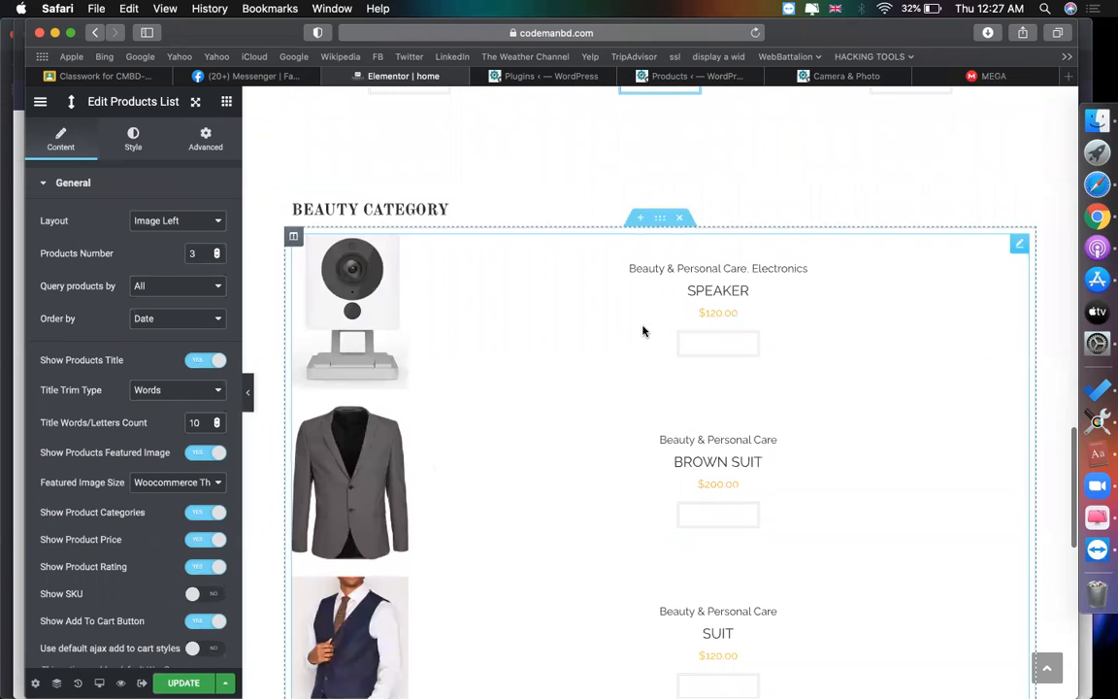
# Step: Duplicate the column holding the products list so two lists sit side by side
pyautogui.scroll(-1, 642, 330)
pyautogui.rightClick(296, 193)
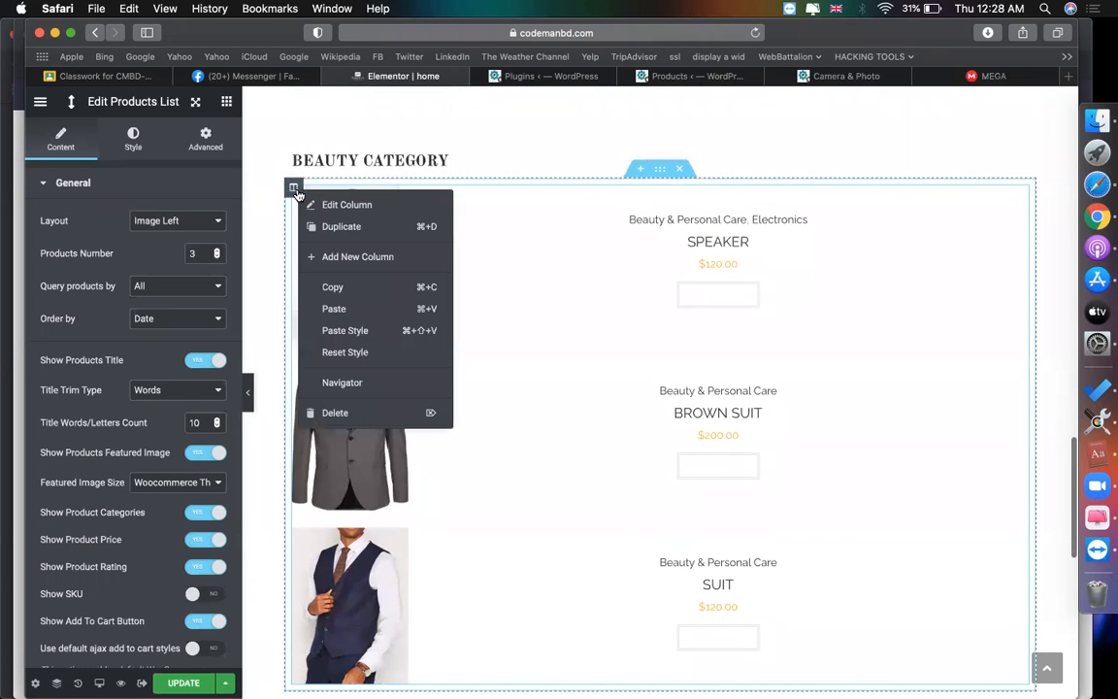
pyautogui.click(333, 227)
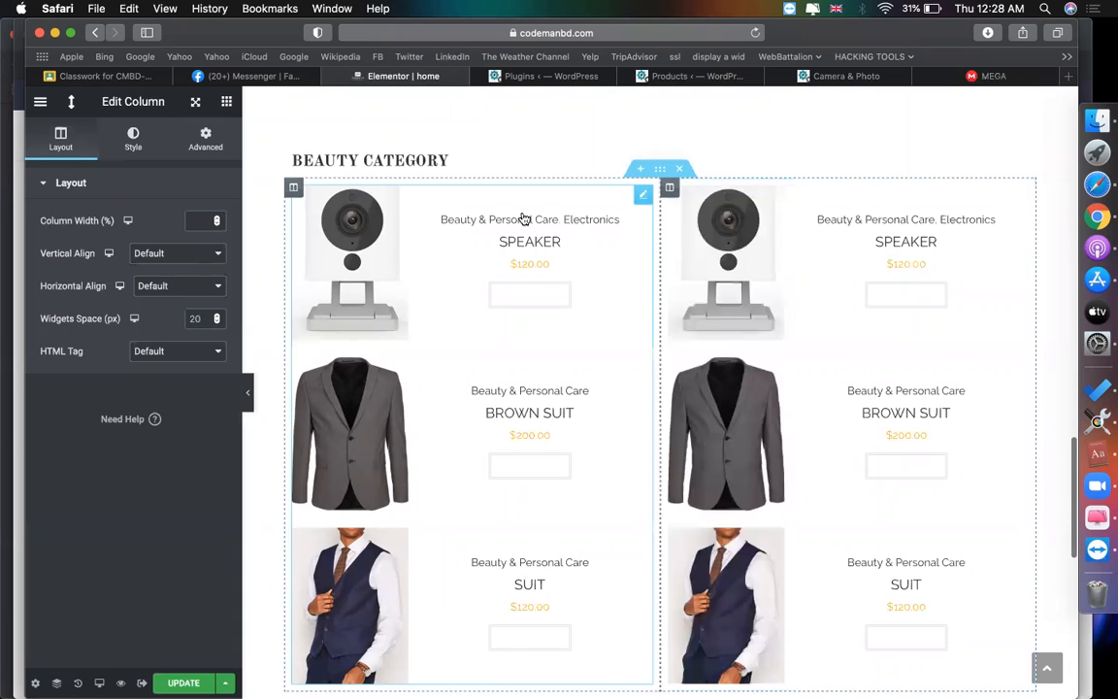
# Step: Open the first products list for editing and examine its general content settings
pyautogui.click(648, 198)
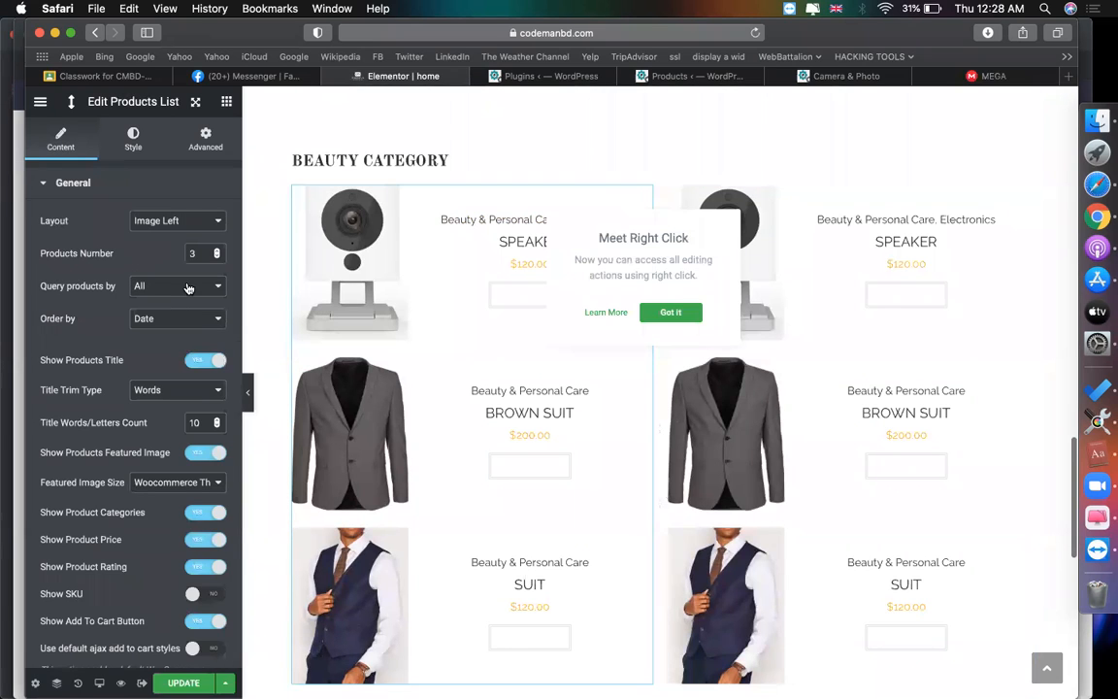
pyautogui.scroll(-3, 119, 476)
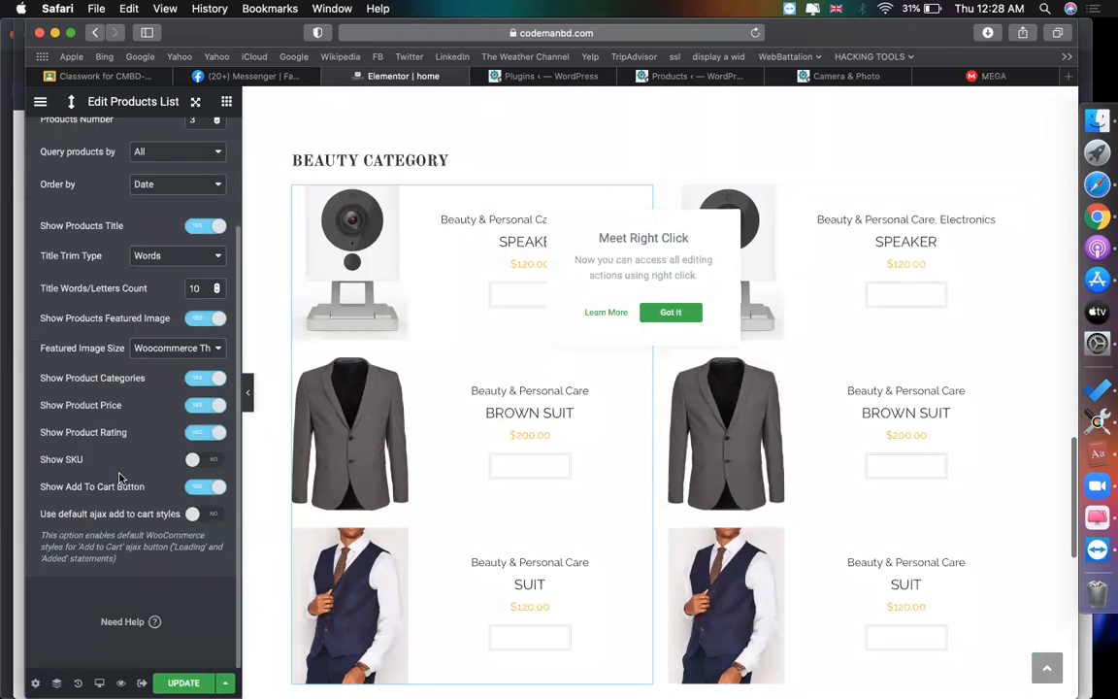
pyautogui.scroll(3, 116, 456)
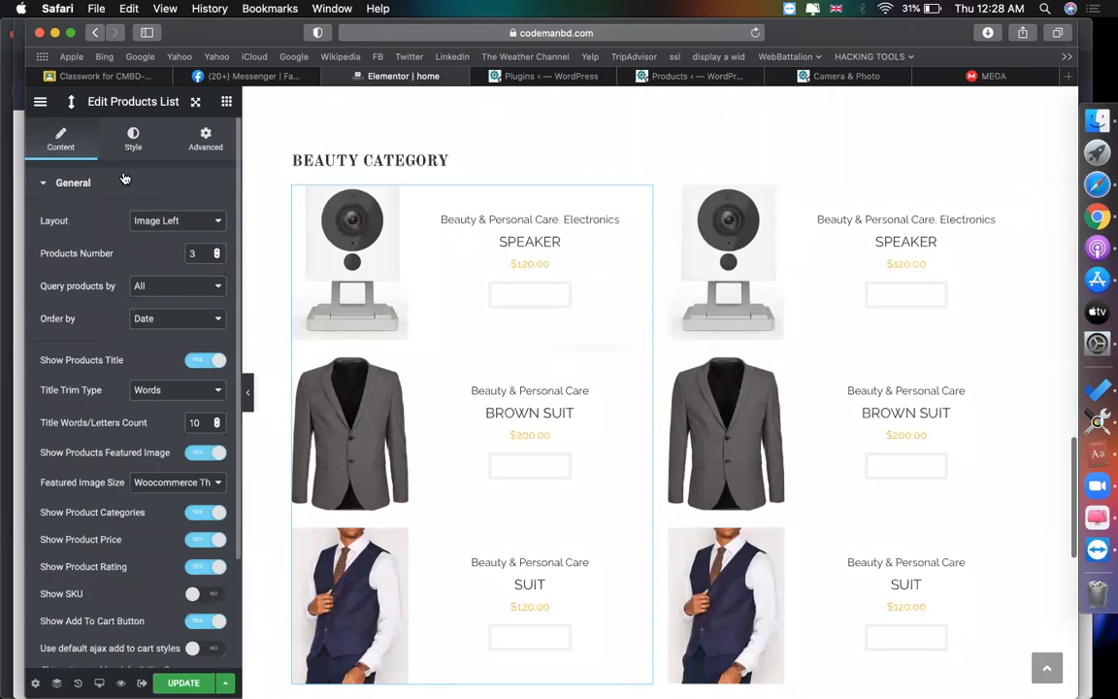
pyautogui.scroll(-1, 127, 404)
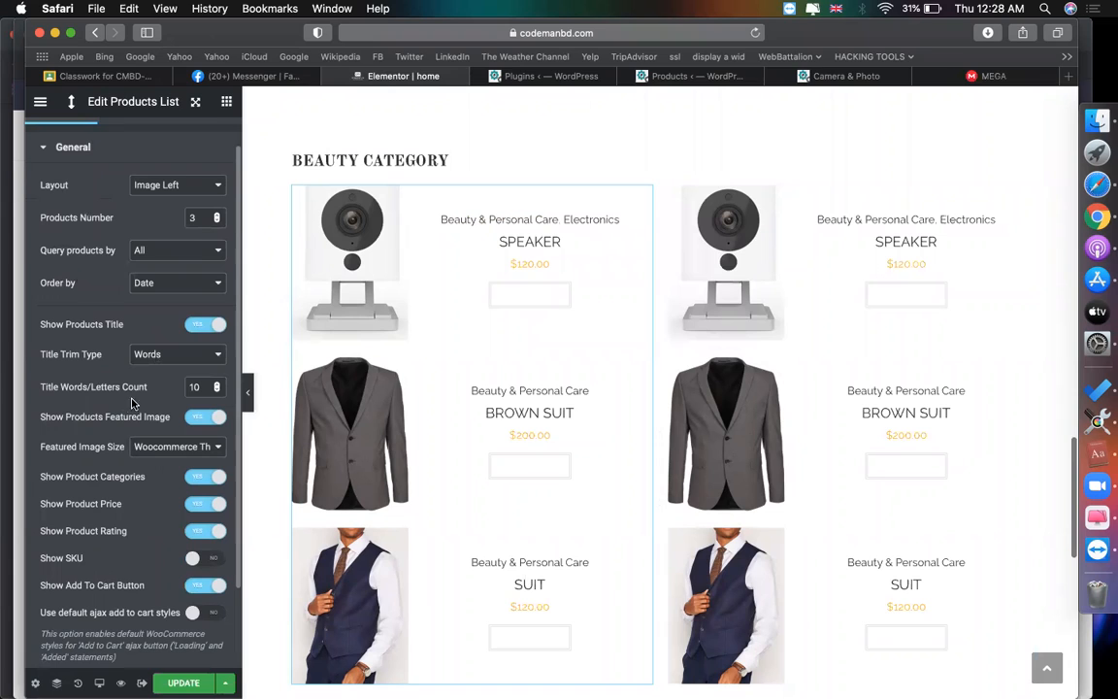
pyautogui.scroll(1, 105, 281)
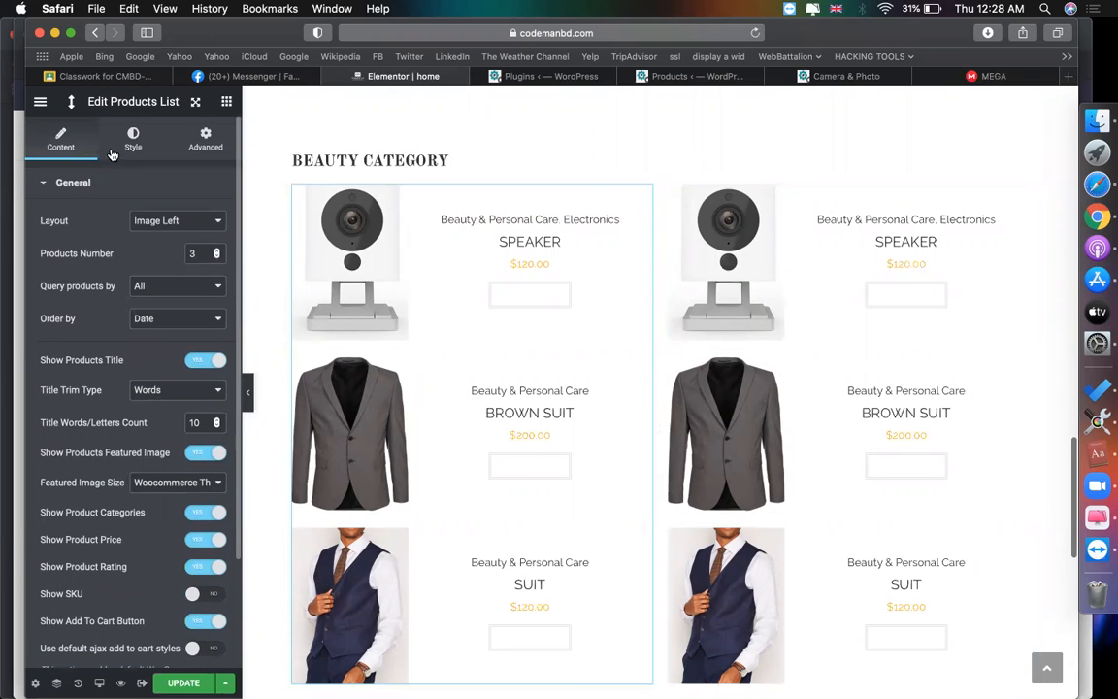
pyautogui.scroll(-3, 146, 311)
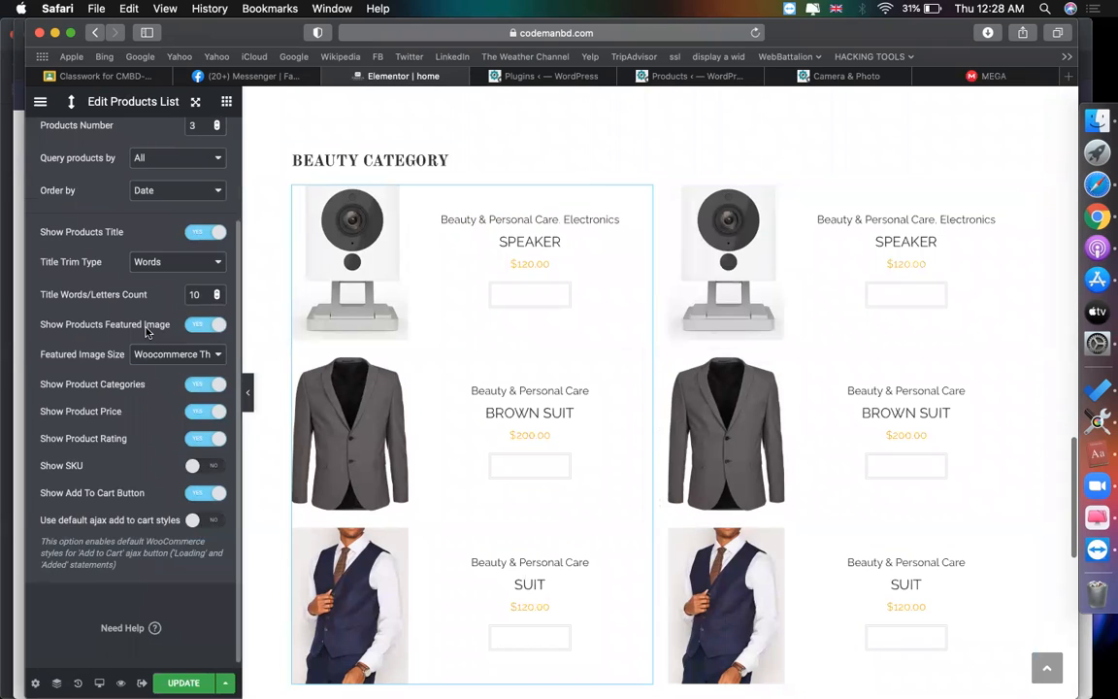
pyautogui.scroll(1, 136, 340)
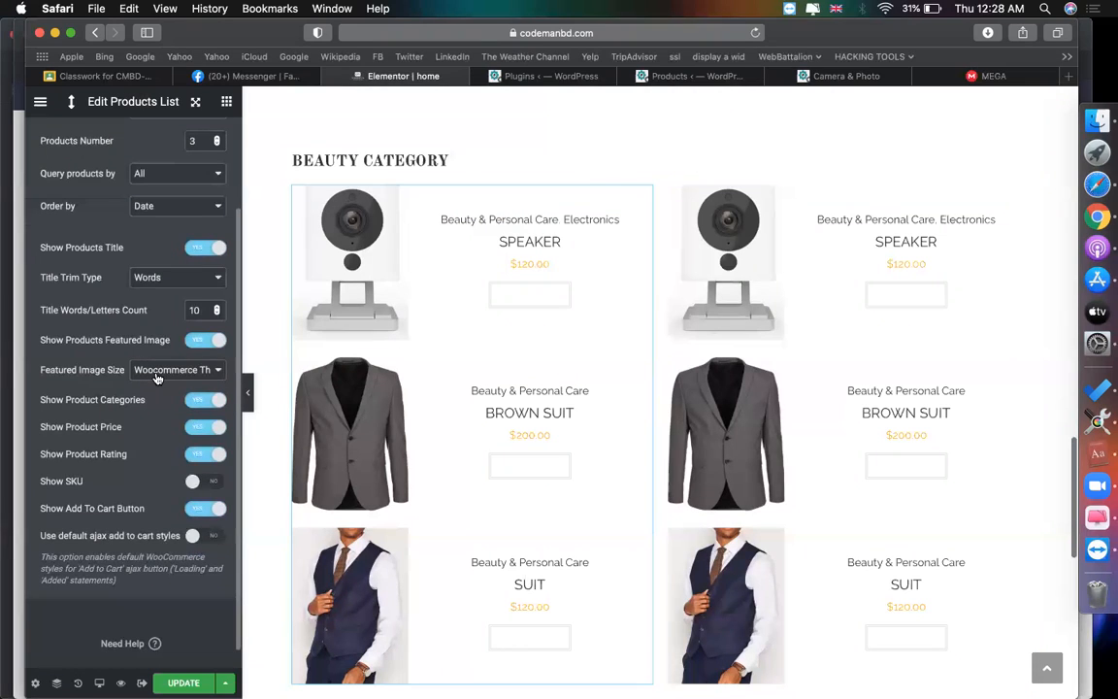
pyautogui.scroll(1, 87, 371)
pyautogui.scroll(3, 87, 371)
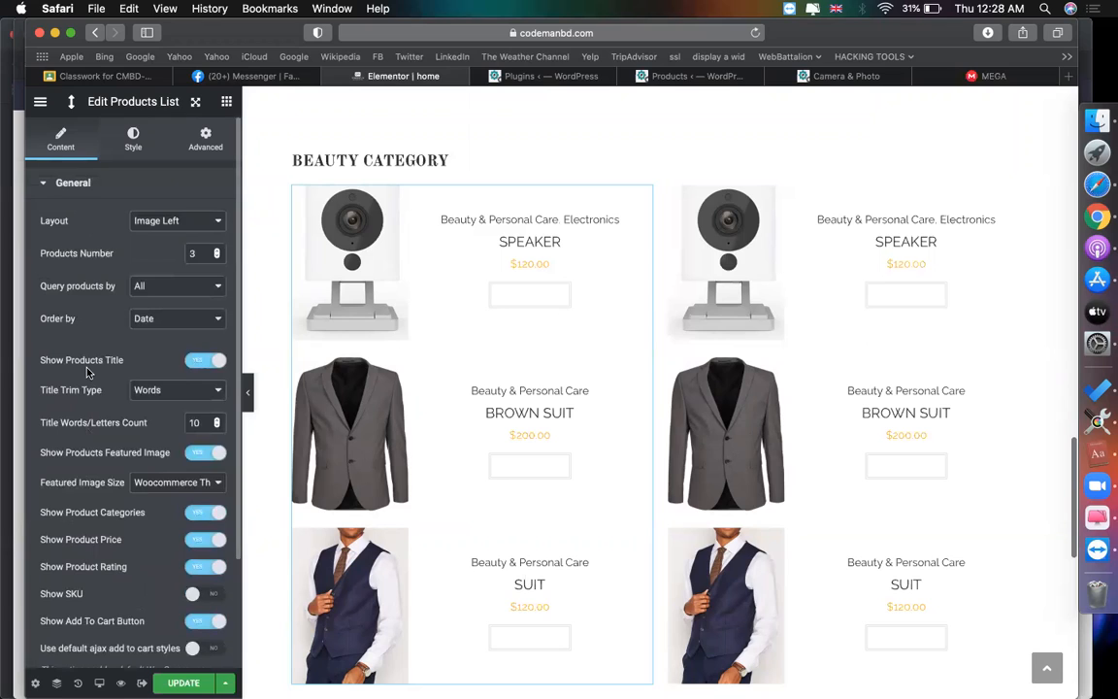
# Step: Check the first products list's Order by options and keep Date
pyautogui.click(144, 322)
pyautogui.click(146, 329)
pyautogui.click(147, 329)
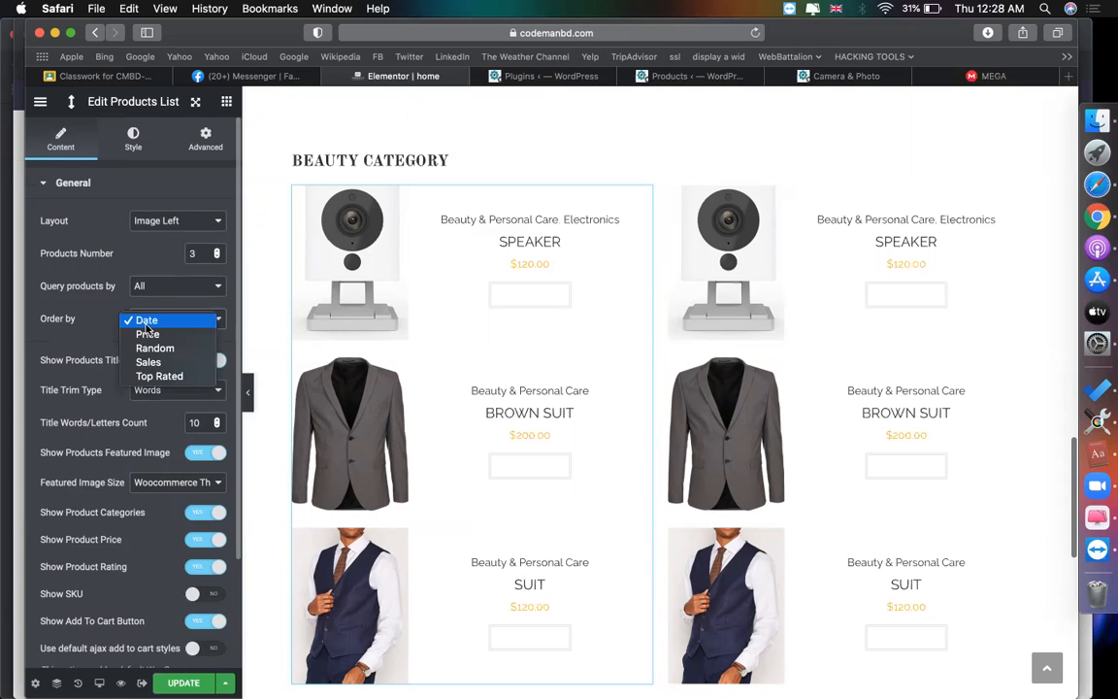
pyautogui.click(146, 324)
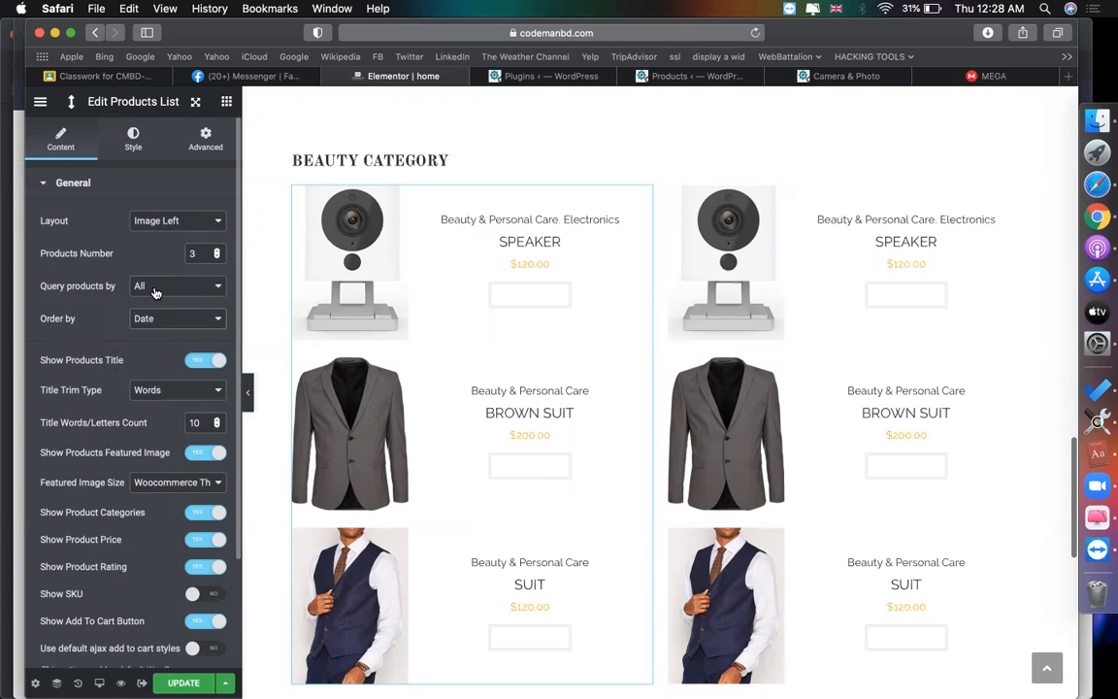
# Step: Query the first products list by Category, try Accessories & Supplies, and replace it with Electronics
pyautogui.click(153, 288)
pyautogui.click(157, 345)
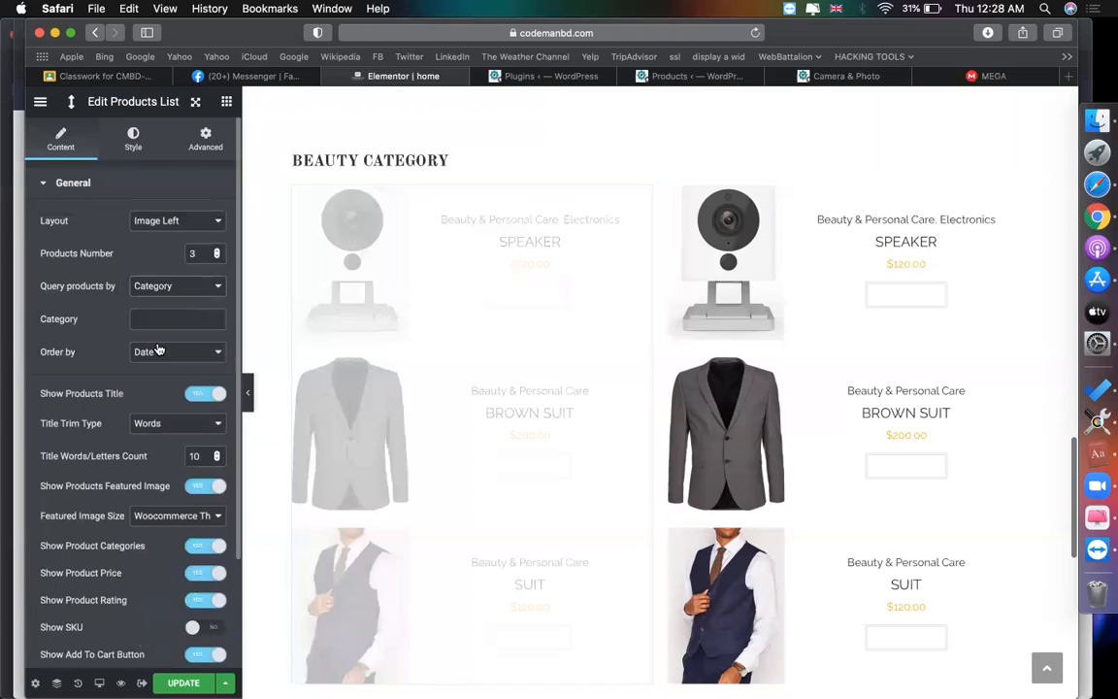
pyautogui.click(156, 319)
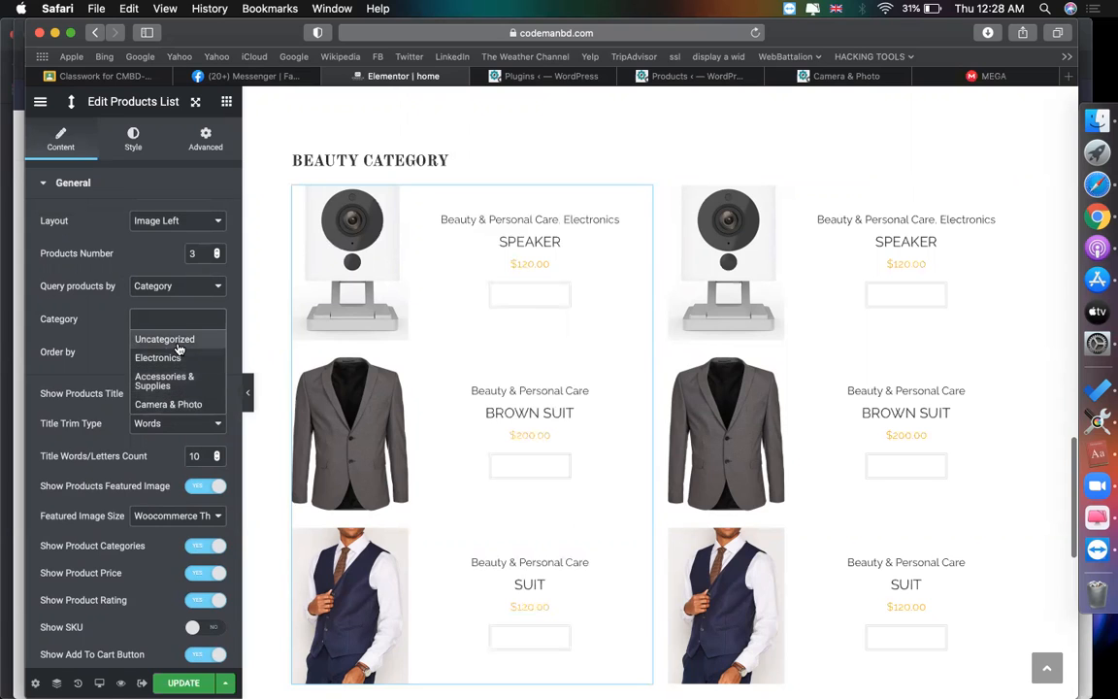
pyautogui.click(179, 384)
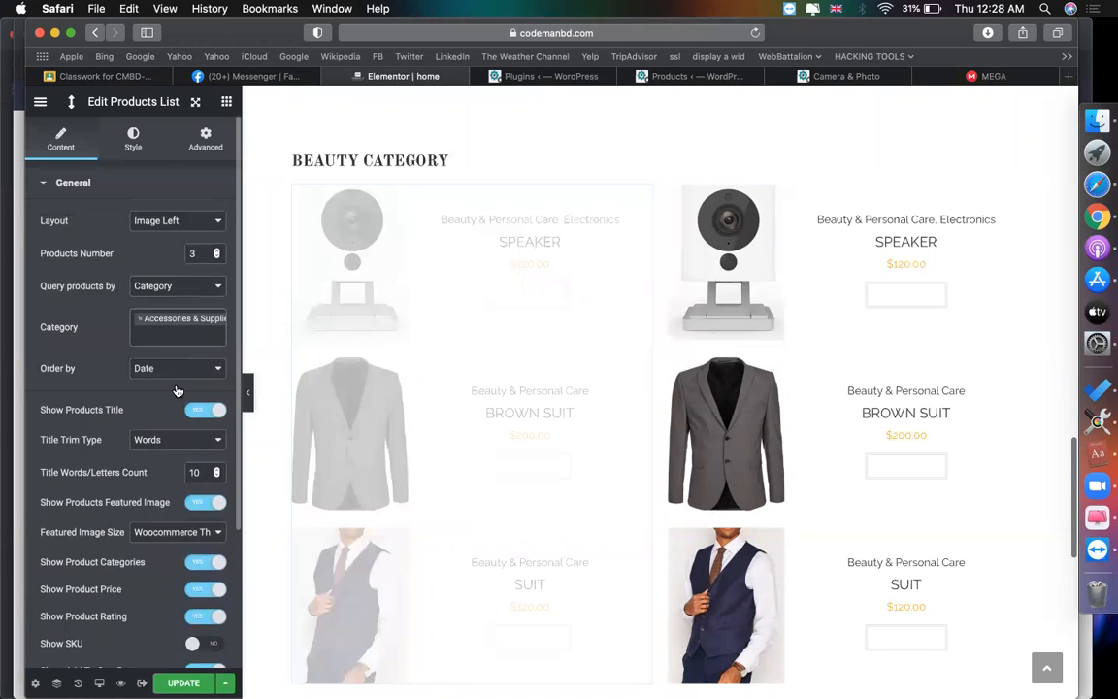
pyautogui.click(141, 323)
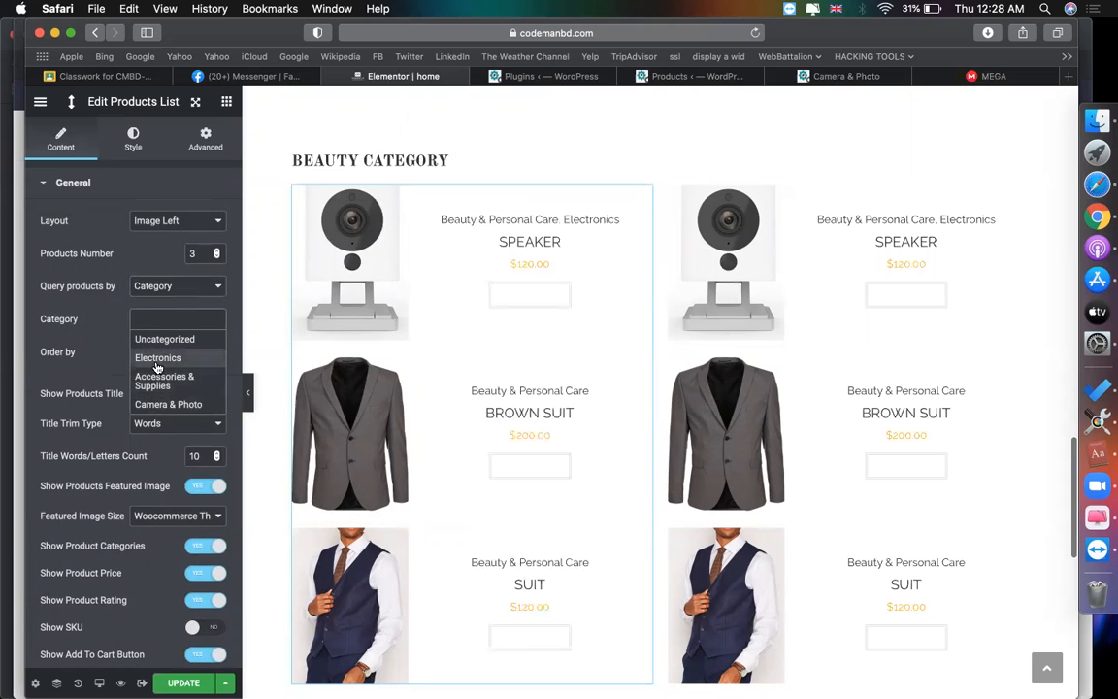
pyautogui.click(157, 358)
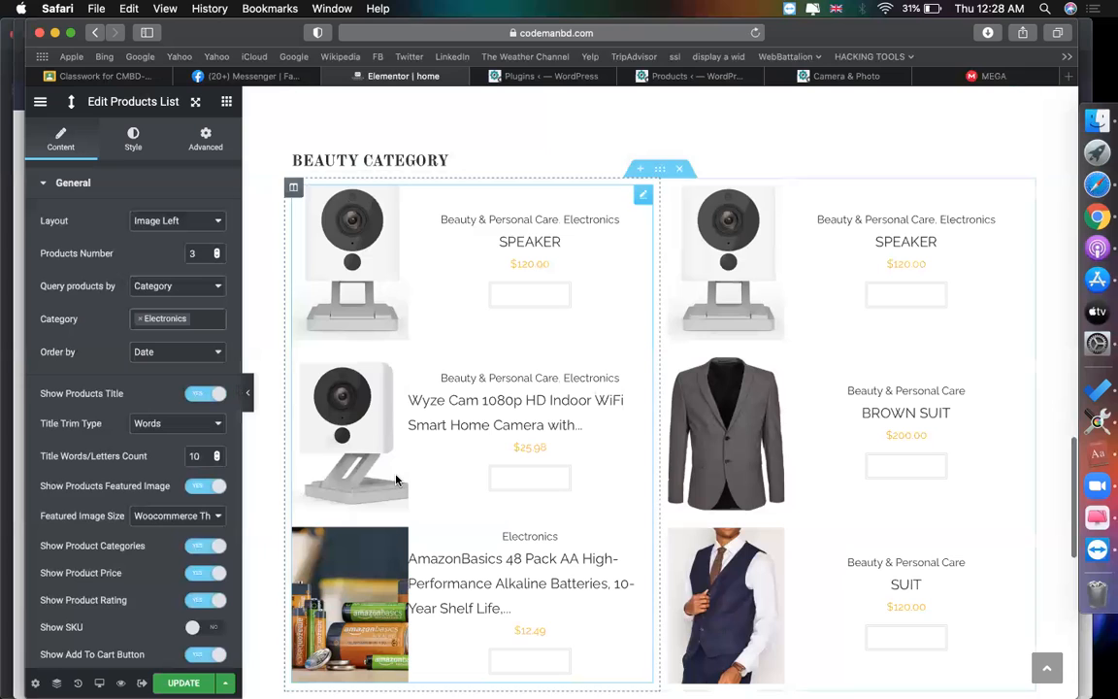
# Step: Open the second products list for editing and try querying its products by Category
pyautogui.click(760, 351)
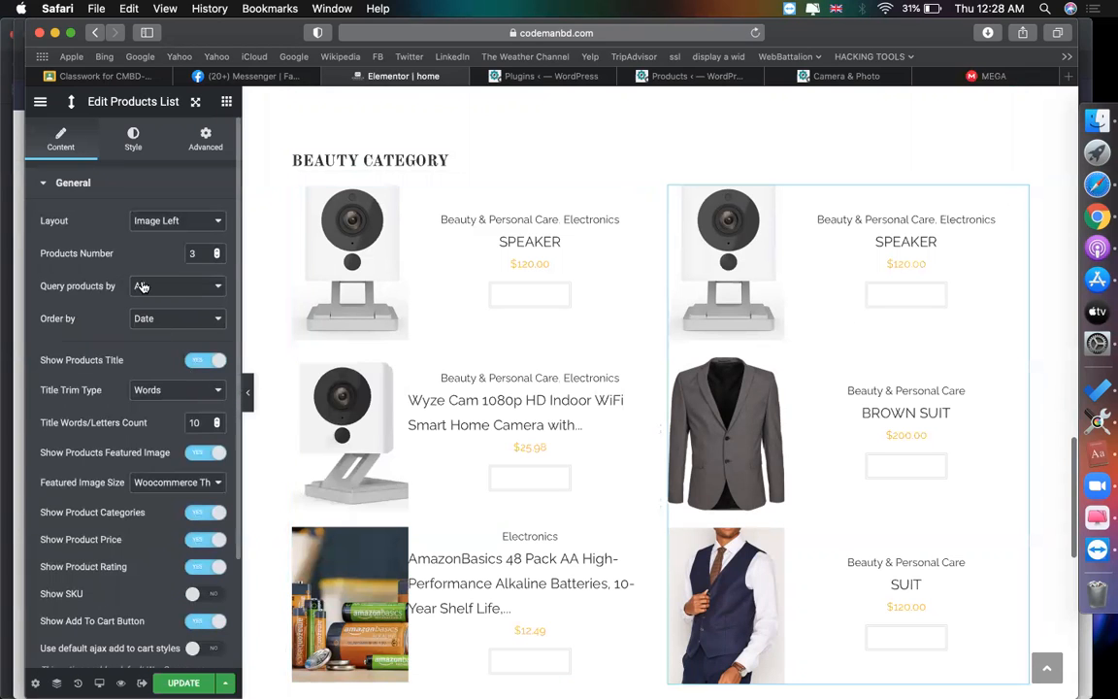
pyautogui.click(174, 286)
pyautogui.click(157, 345)
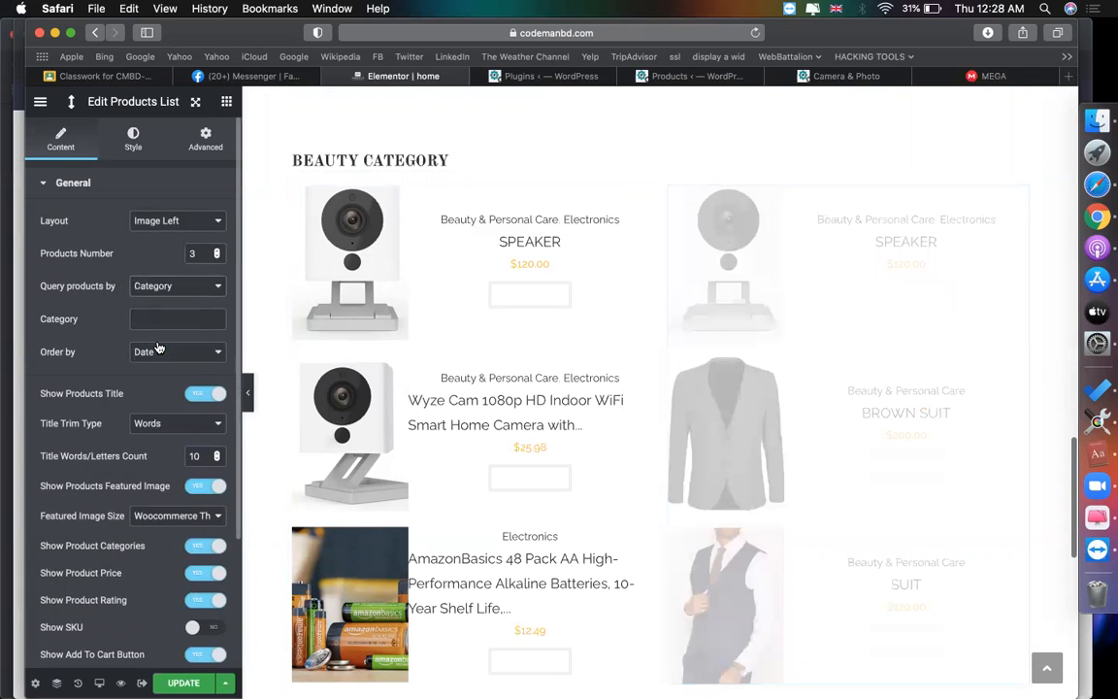
pyautogui.click(153, 317)
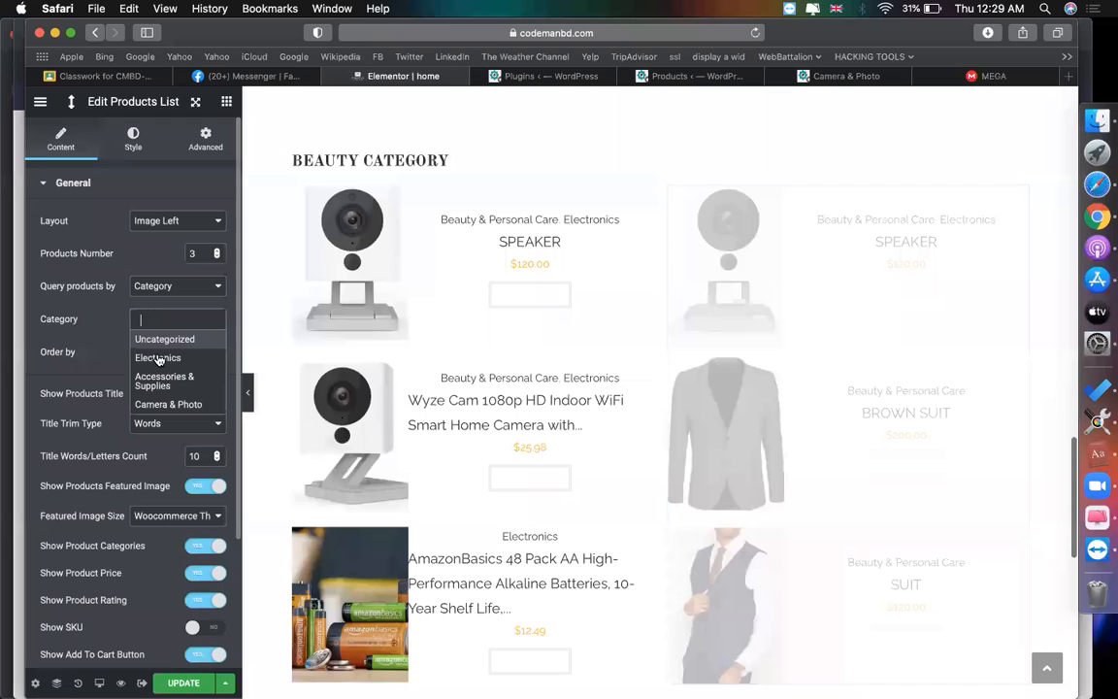
# Step: Look up the IDs of the Speaker and Brown Suit products in the WooCommerce products table
pyautogui.click(534, 79)
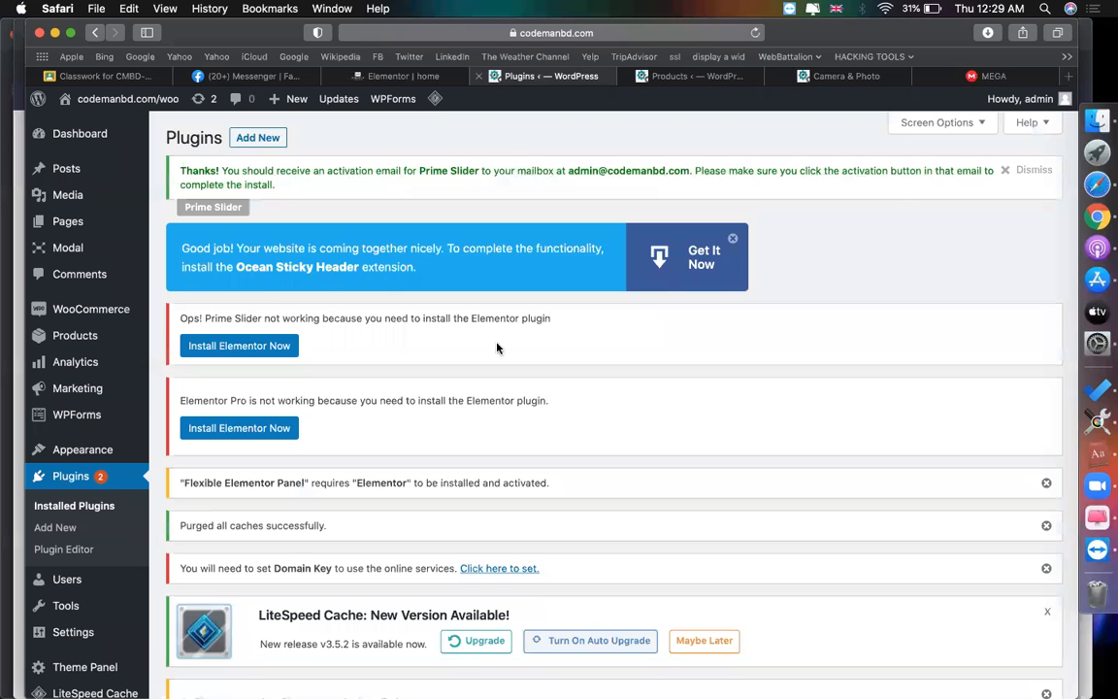
pyautogui.scroll(-5, 497, 347)
pyautogui.scroll(5, 619, 249)
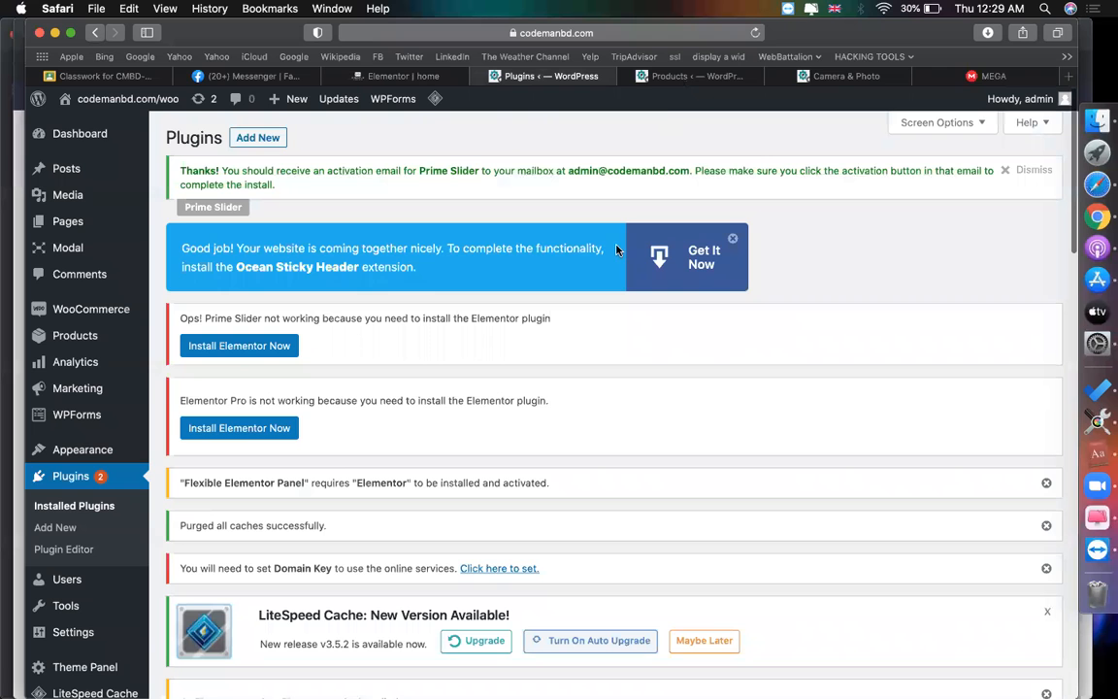
pyautogui.scroll(-7, 618, 249)
pyautogui.scroll(-3, 517, 309)
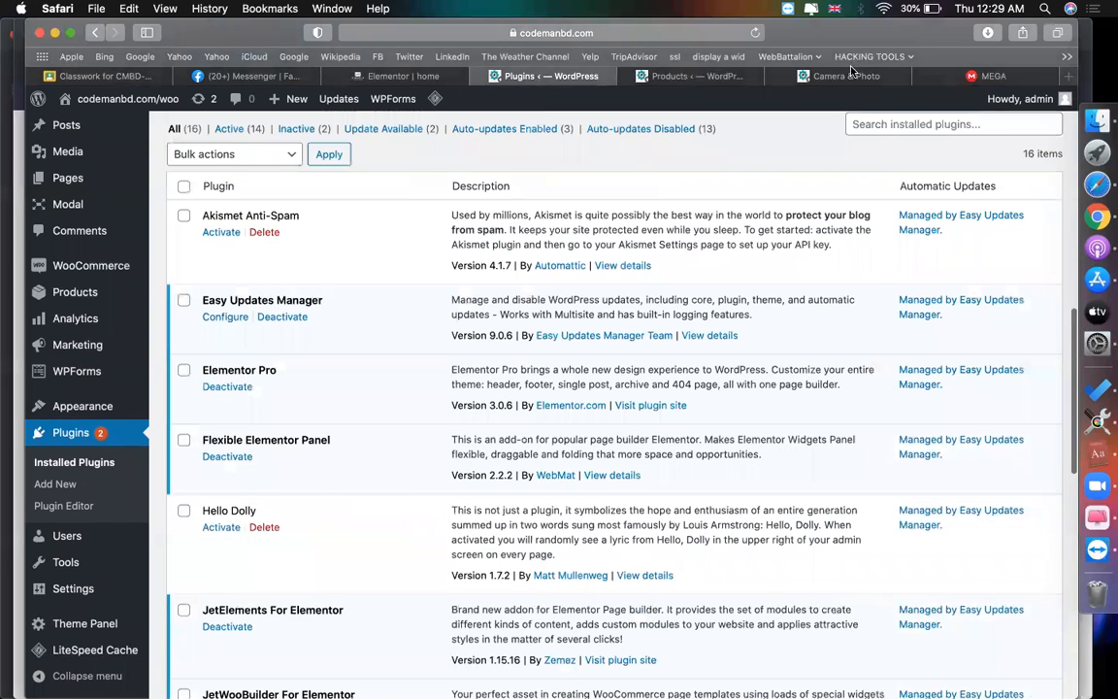
pyautogui.click(840, 76)
pyautogui.click(694, 76)
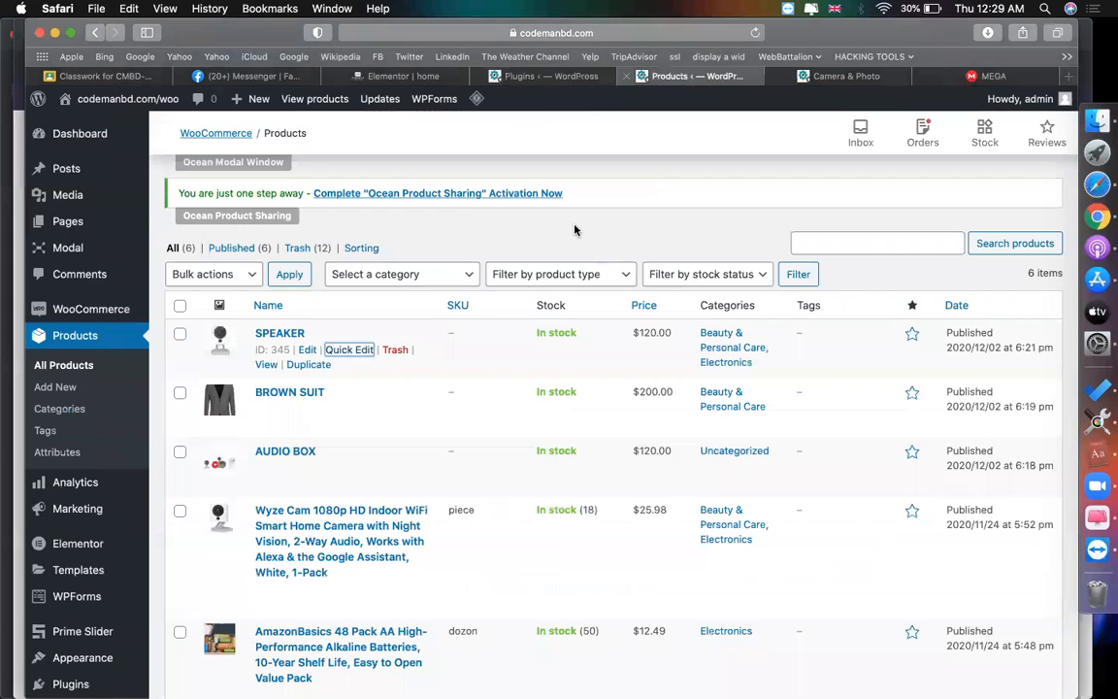
pyautogui.scroll(-2, 375, 289)
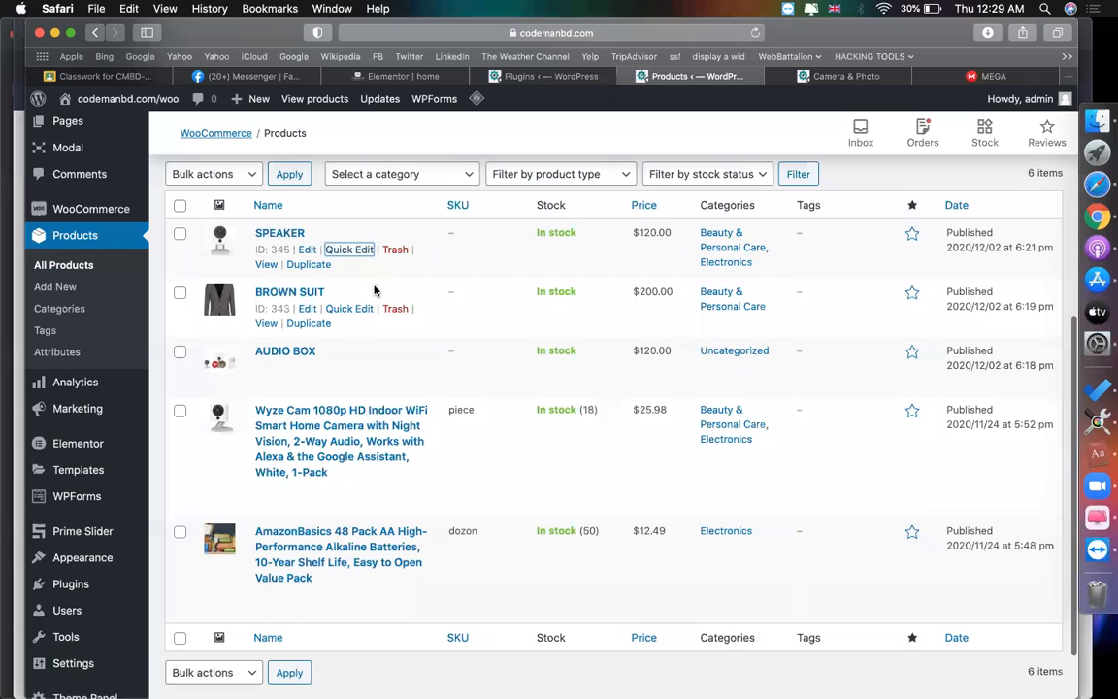
pyautogui.doubleClick(279, 248)
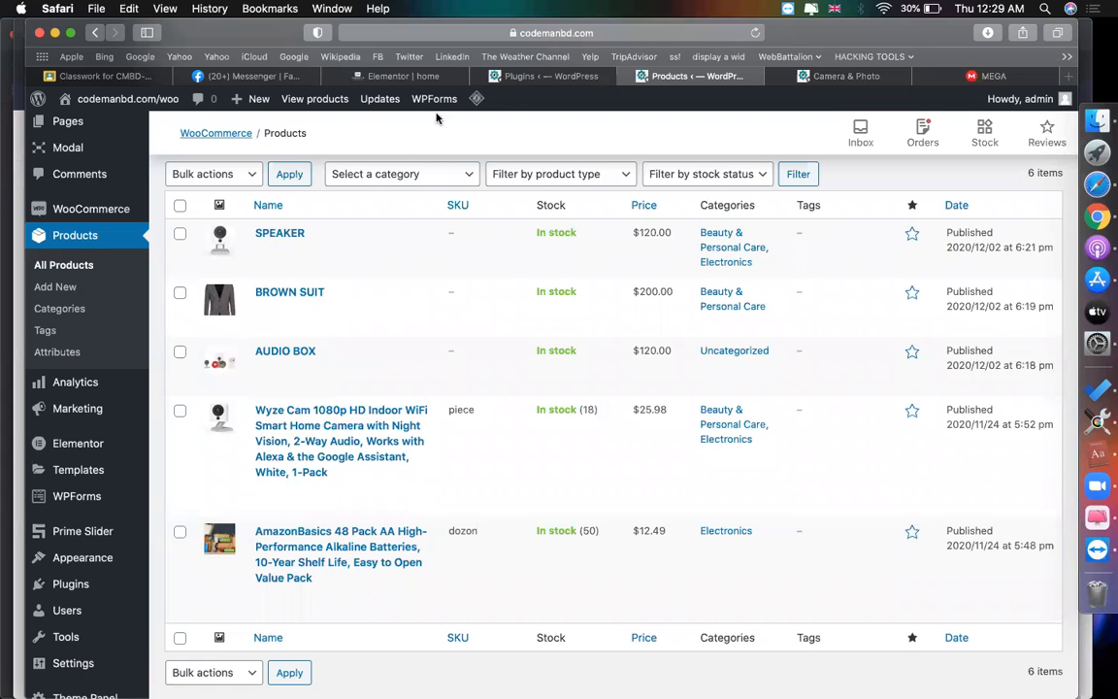
# Step: Query the second products list by Specific IDs and enter 343 and 345
pyautogui.click(401, 78)
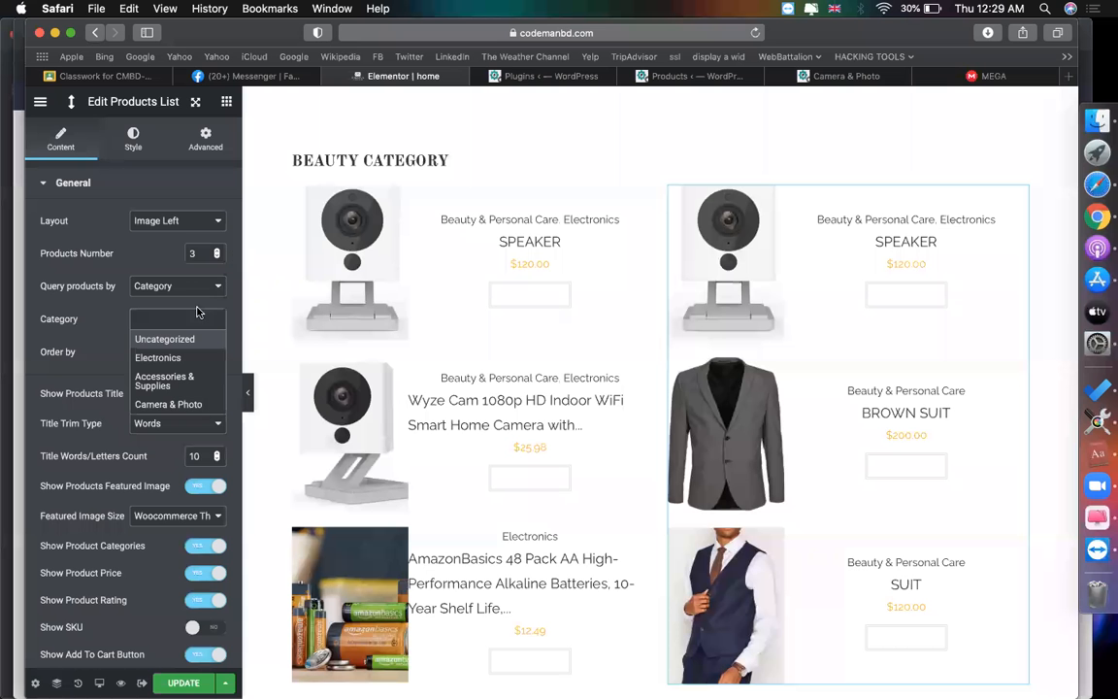
pyautogui.click(179, 283)
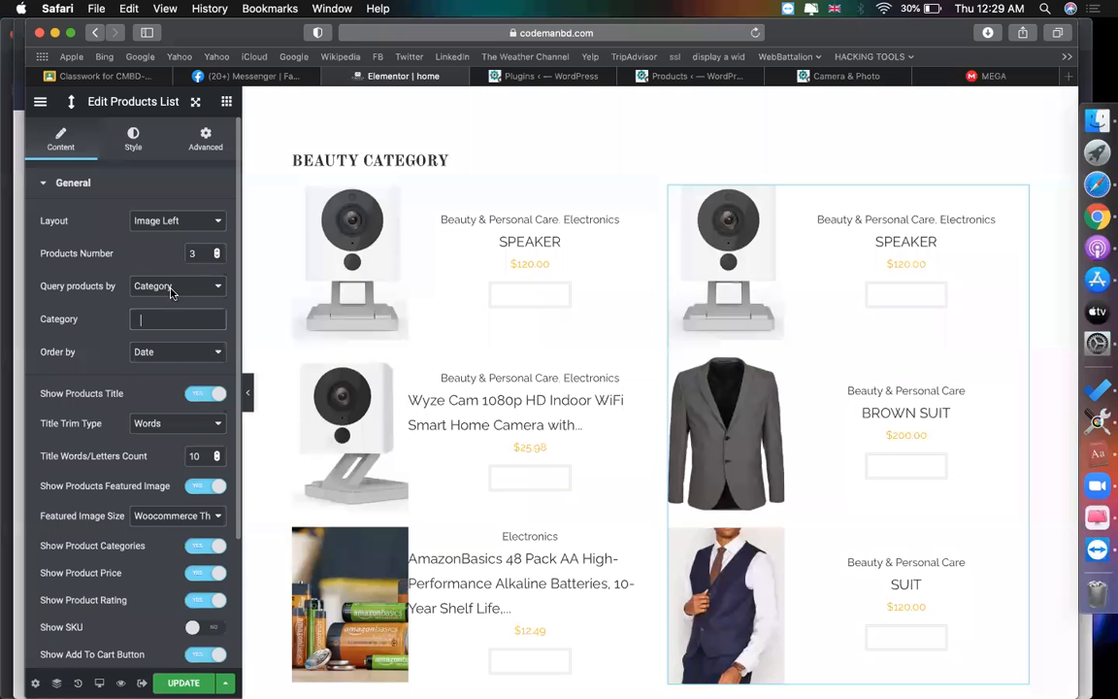
pyautogui.click(161, 285)
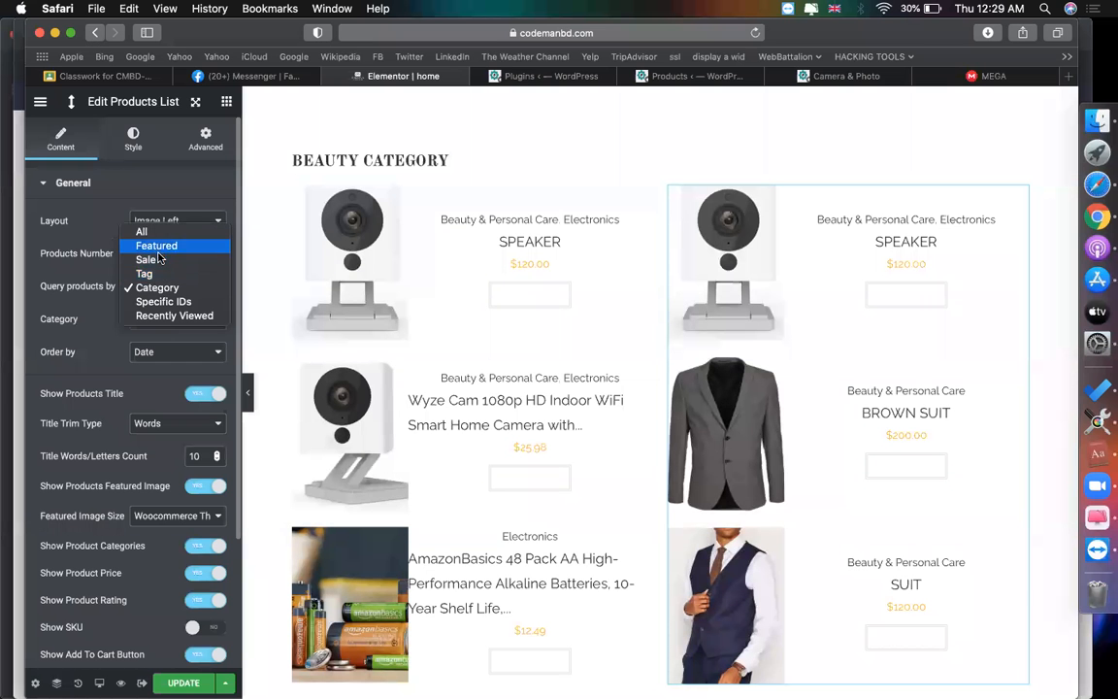
pyautogui.press('Escape')
pyautogui.click(163, 307)
pyautogui.click(151, 343)
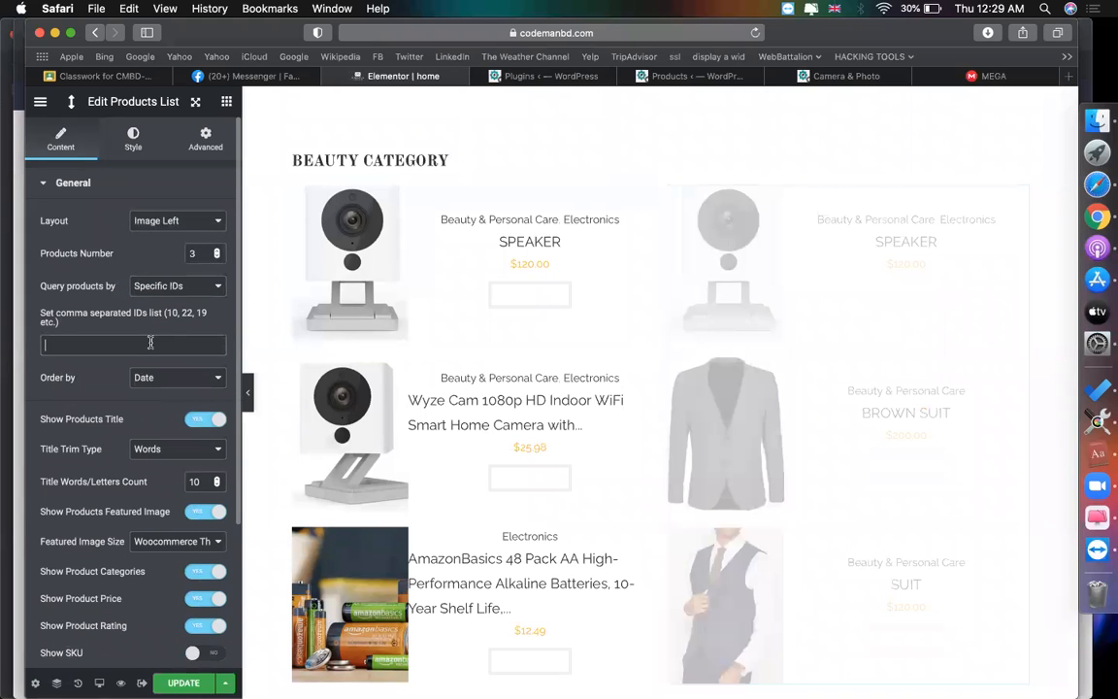
pyautogui.write('343, 345,')
# Step: Look up the Audio Box's ID in the products table and add it to the second list's IDs as 339
pyautogui.click(537, 77)
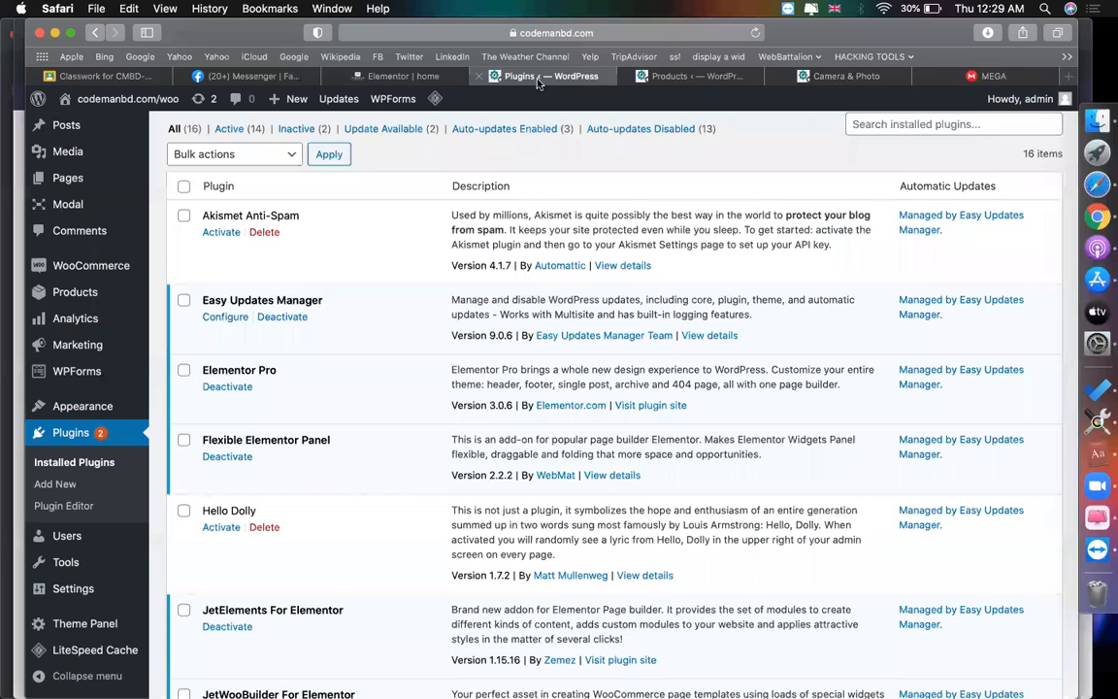
pyautogui.click(697, 76)
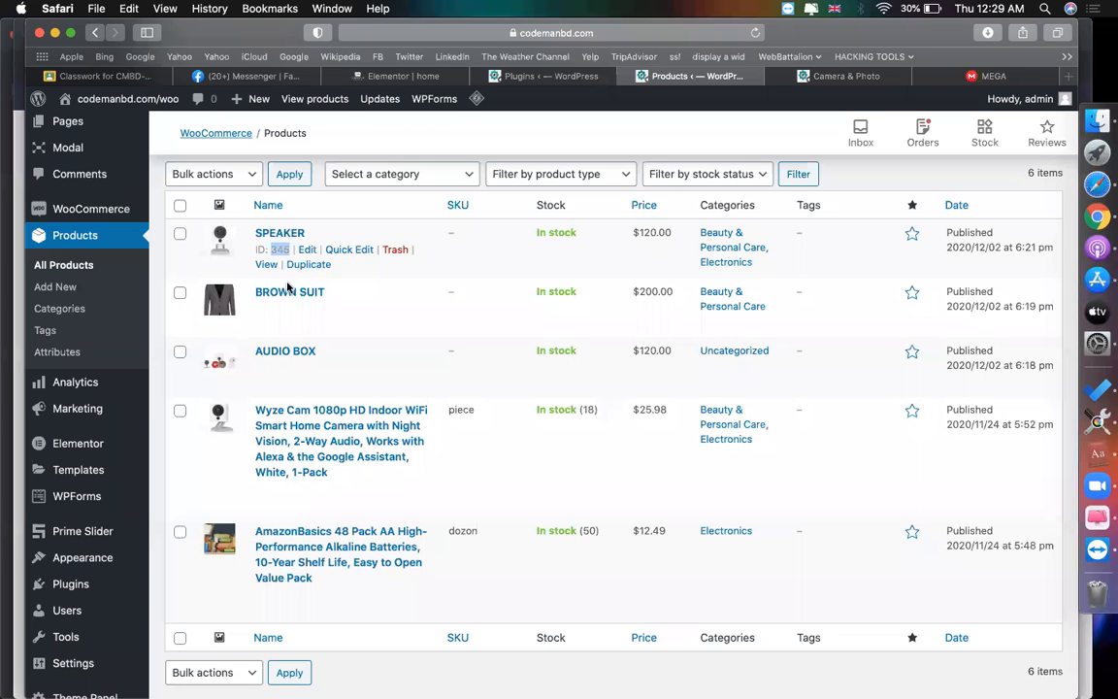
pyautogui.click(375, 78)
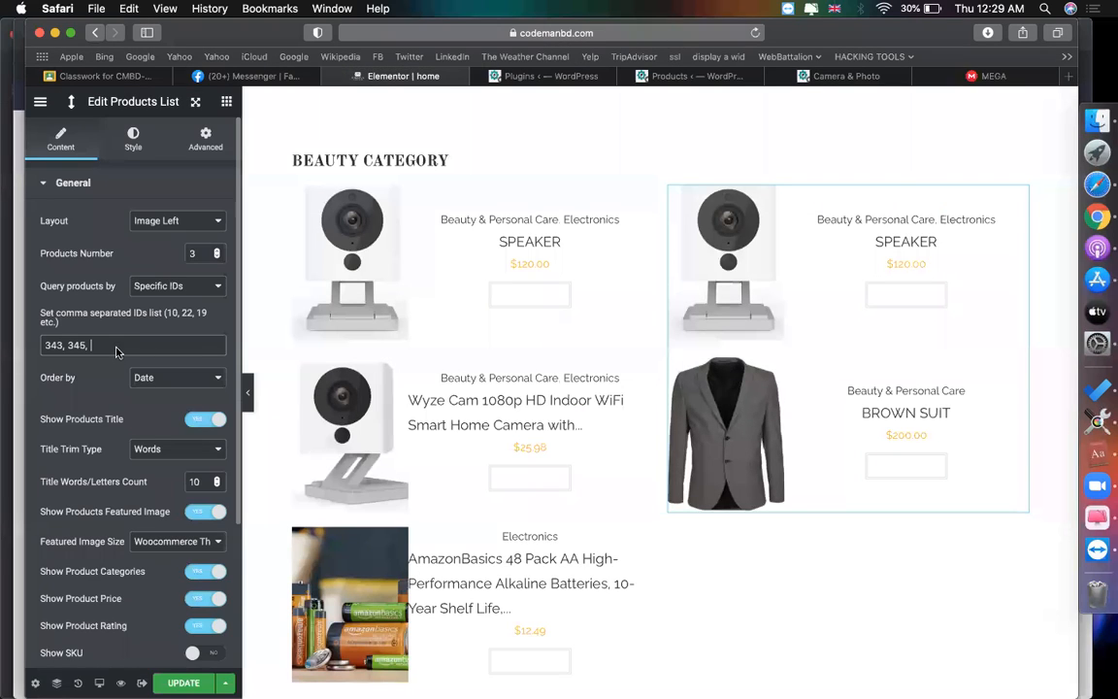
pyautogui.write('393')
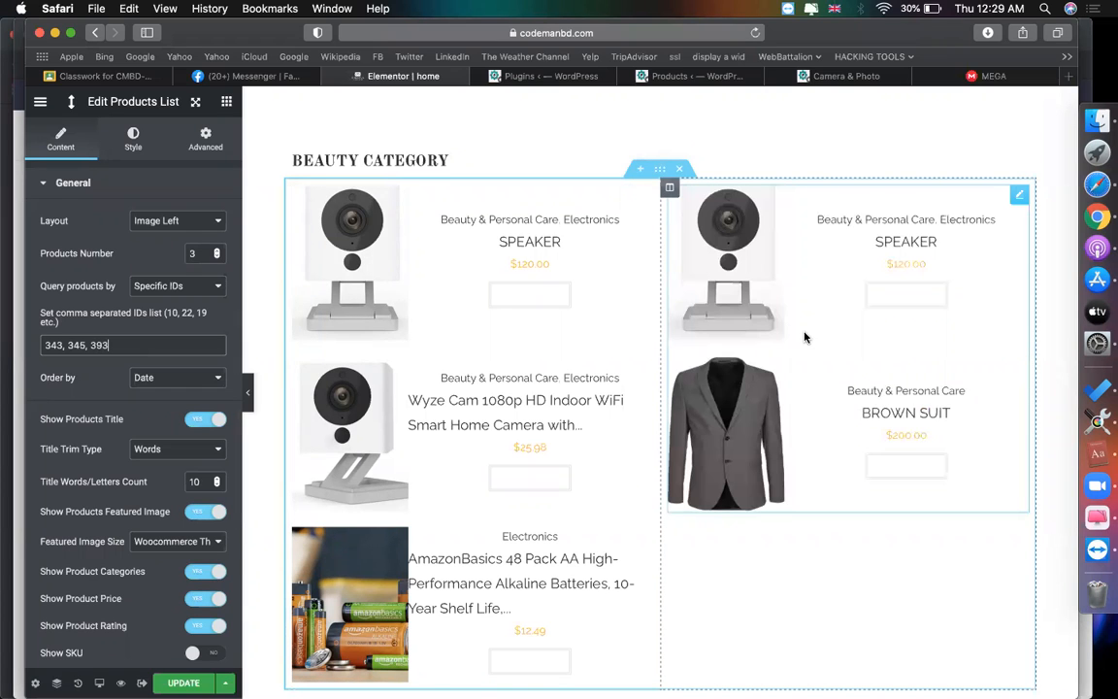
pyautogui.scroll(-2, 804, 337)
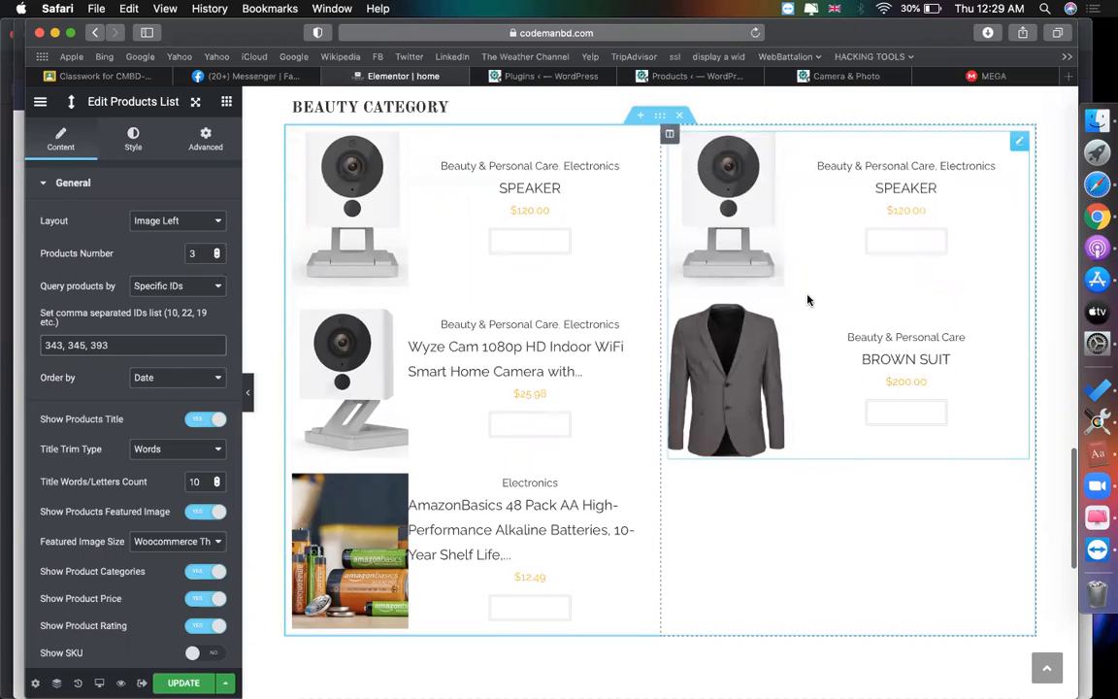
pyautogui.click(119, 347)
pyautogui.press('BackSpace')
pyautogui.press('BackSpace')
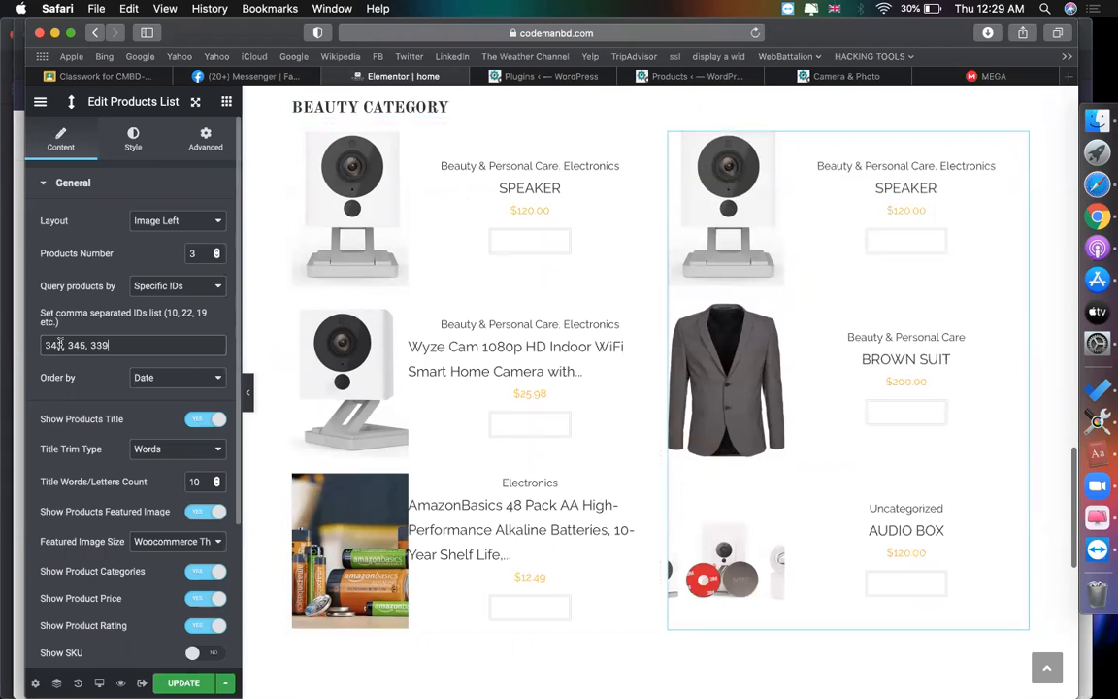
# Step: Reorder the second products list's IDs to 345, 339, 343
pyautogui.moveTo(61, 345); pyautogui.dragTo(42, 345)
pyautogui.press('BackSpace')
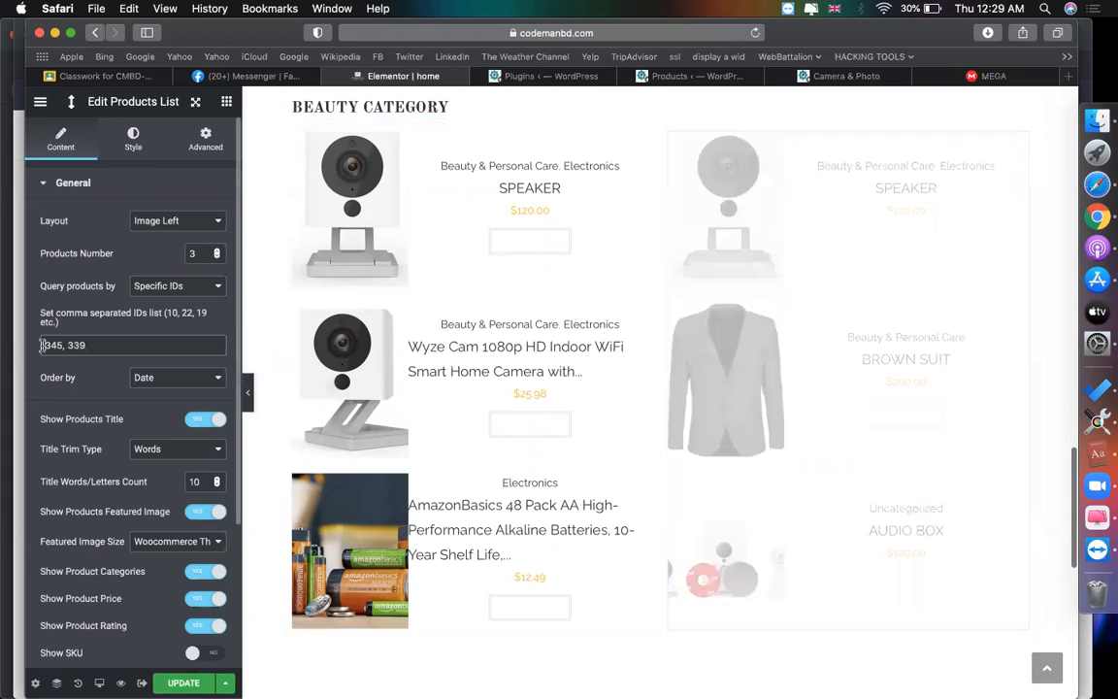
pyautogui.click(104, 347)
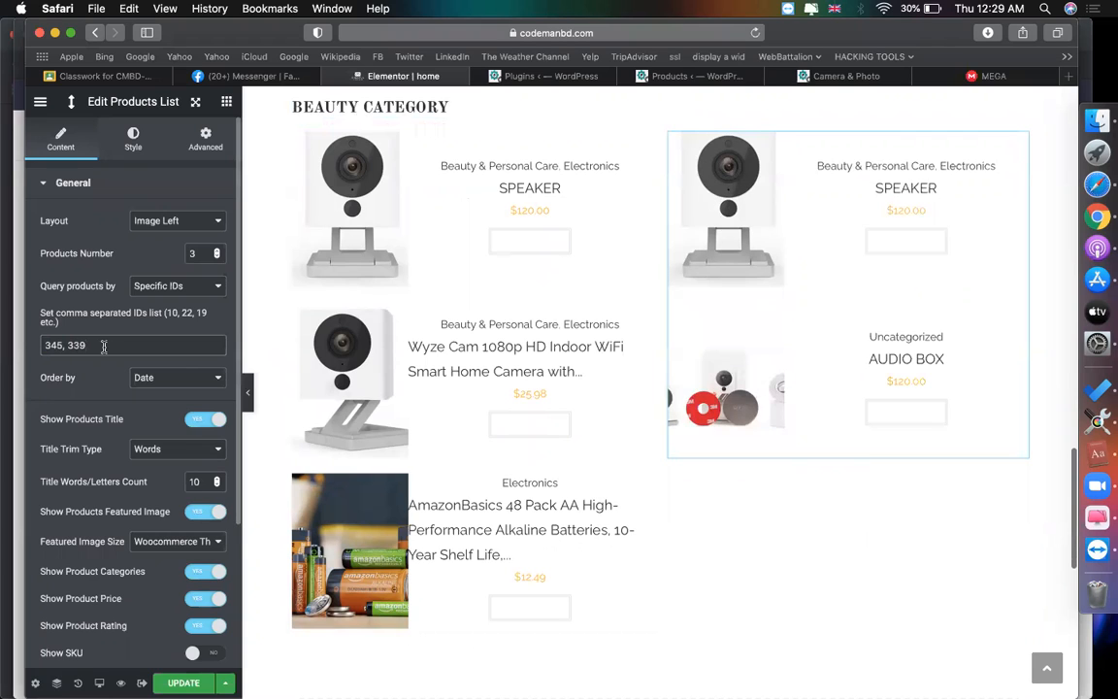
pyautogui.write(', 343')
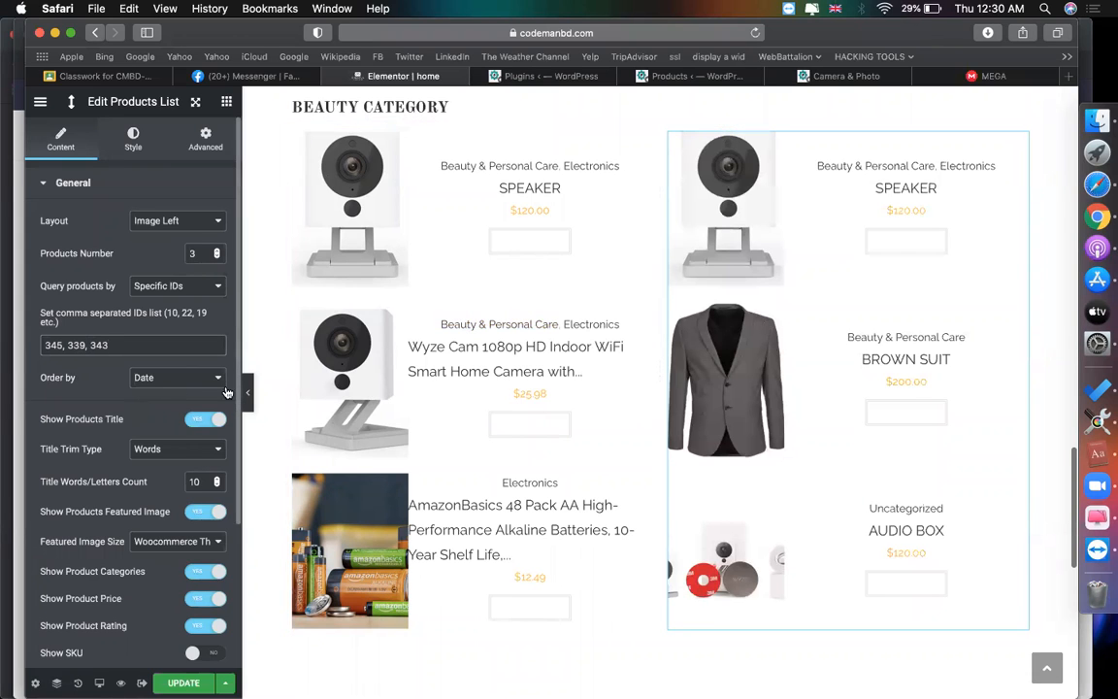
# Step: Add a Jet Woo Builder Categories Grid in the empty area below the two products lists
pyautogui.scroll(2, 621, 262)
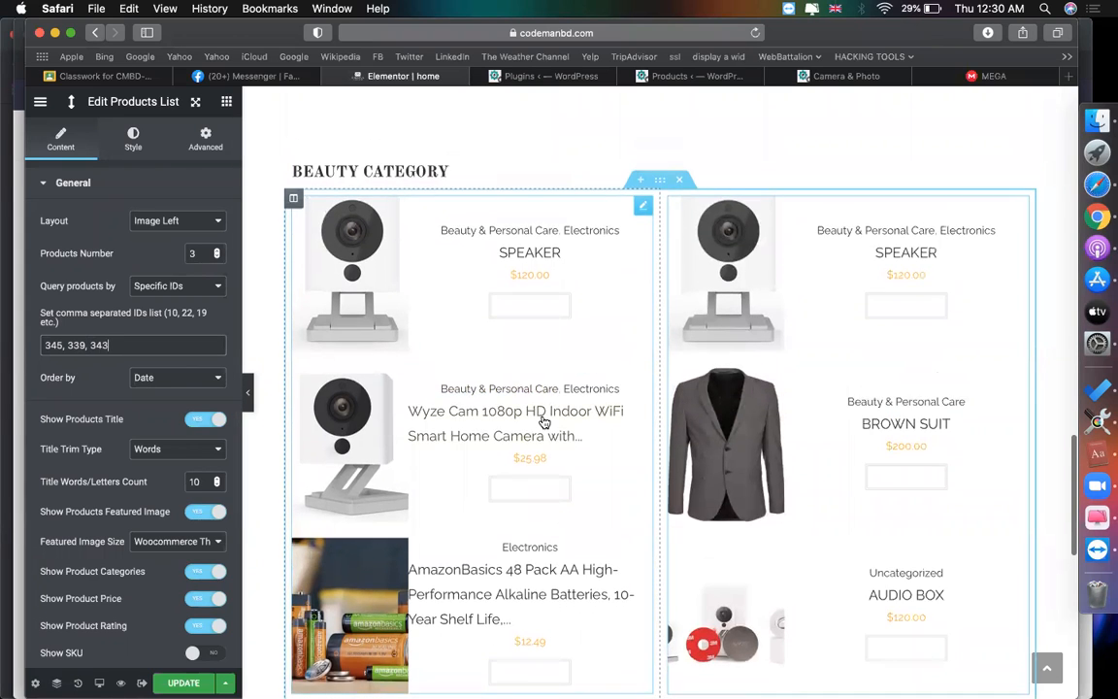
pyautogui.scroll(-3, 543, 424)
pyautogui.scroll(10, 519, 495)
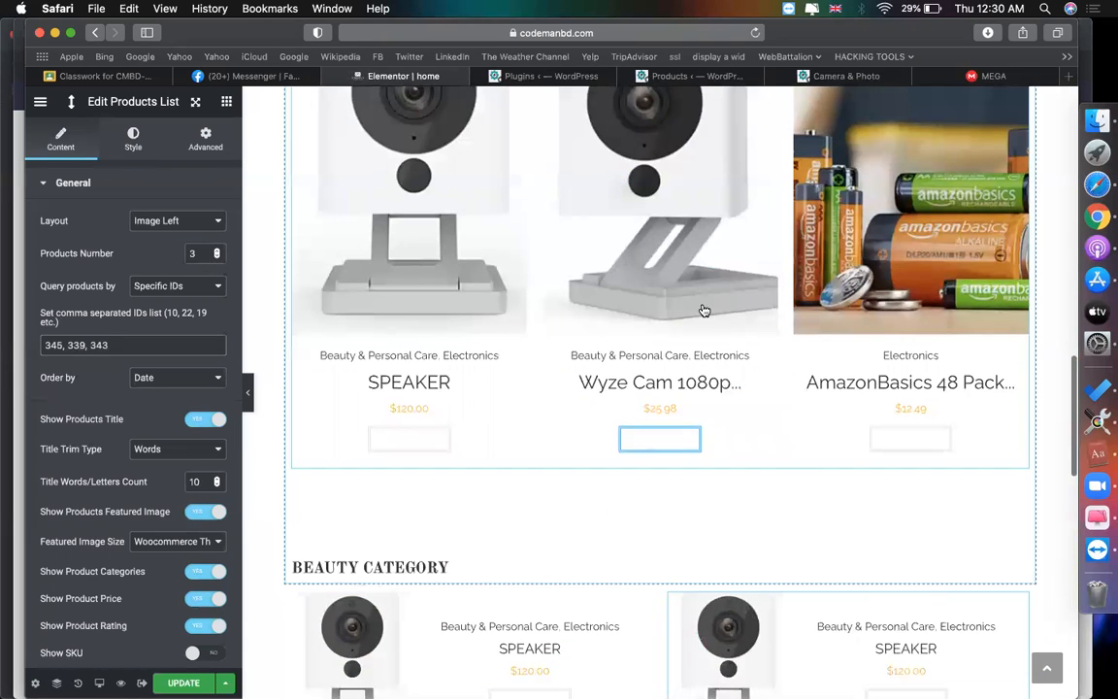
pyautogui.scroll(-10, 703, 310)
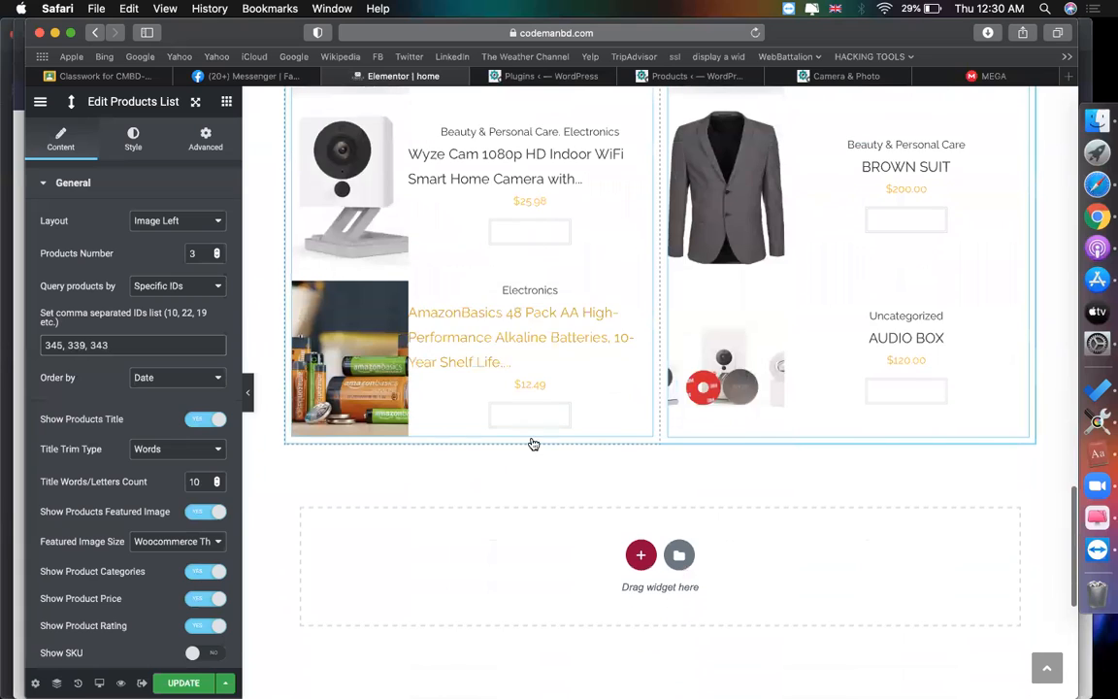
pyautogui.scroll(-4, 543, 466)
pyautogui.click(226, 101)
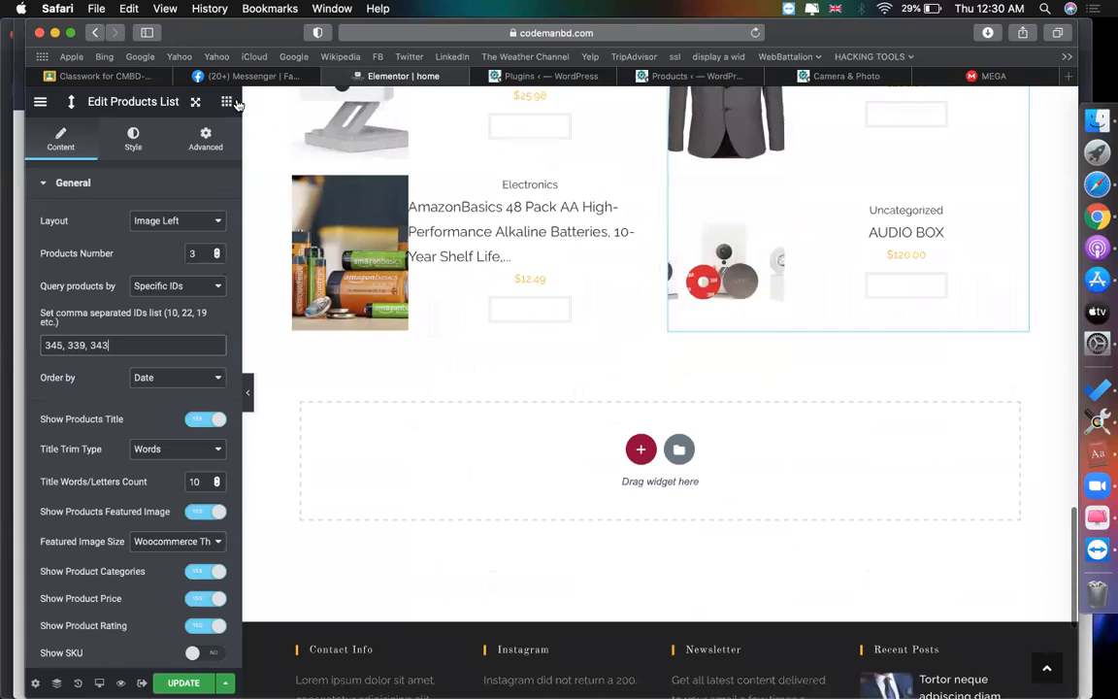
pyautogui.click(119, 482)
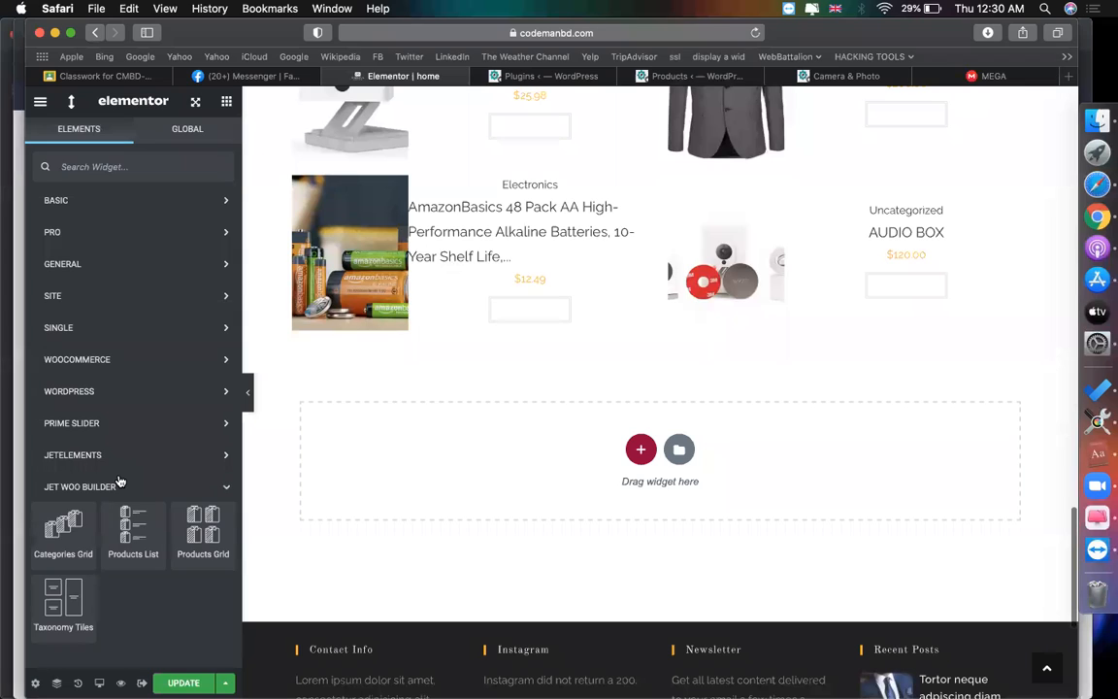
pyautogui.moveTo(63, 529); pyautogui.dragTo(487, 475)
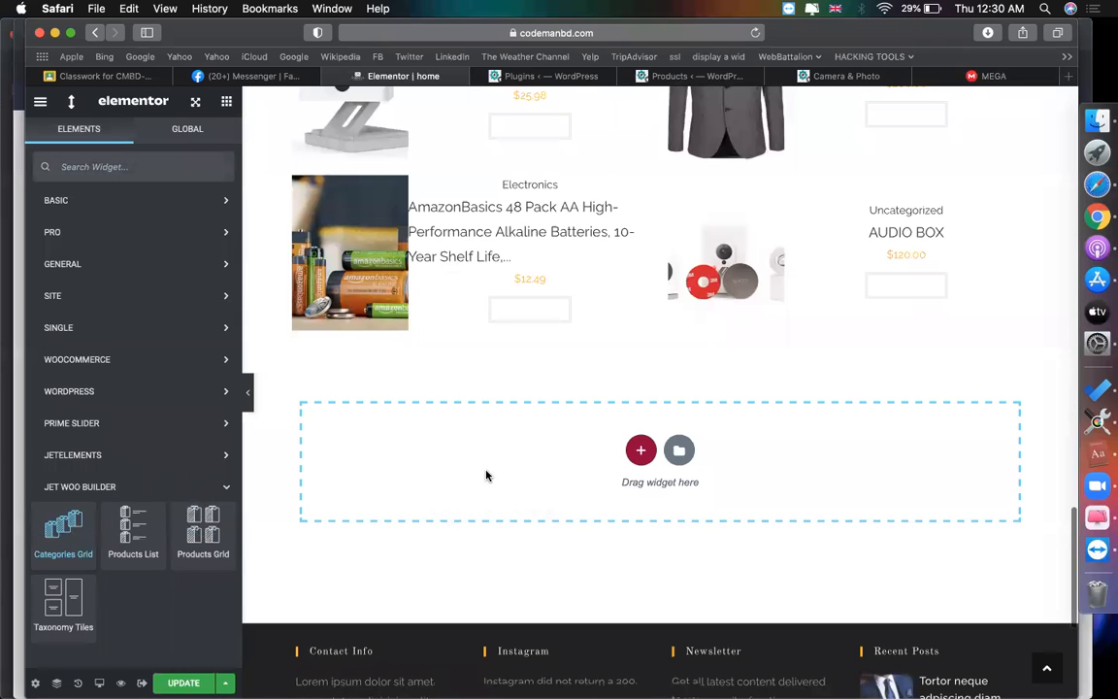
pyautogui.moveTo(488, 476); pyautogui.dragTo(143, 531)
pyautogui.moveTo(78, 541); pyautogui.dragTo(78, 541)
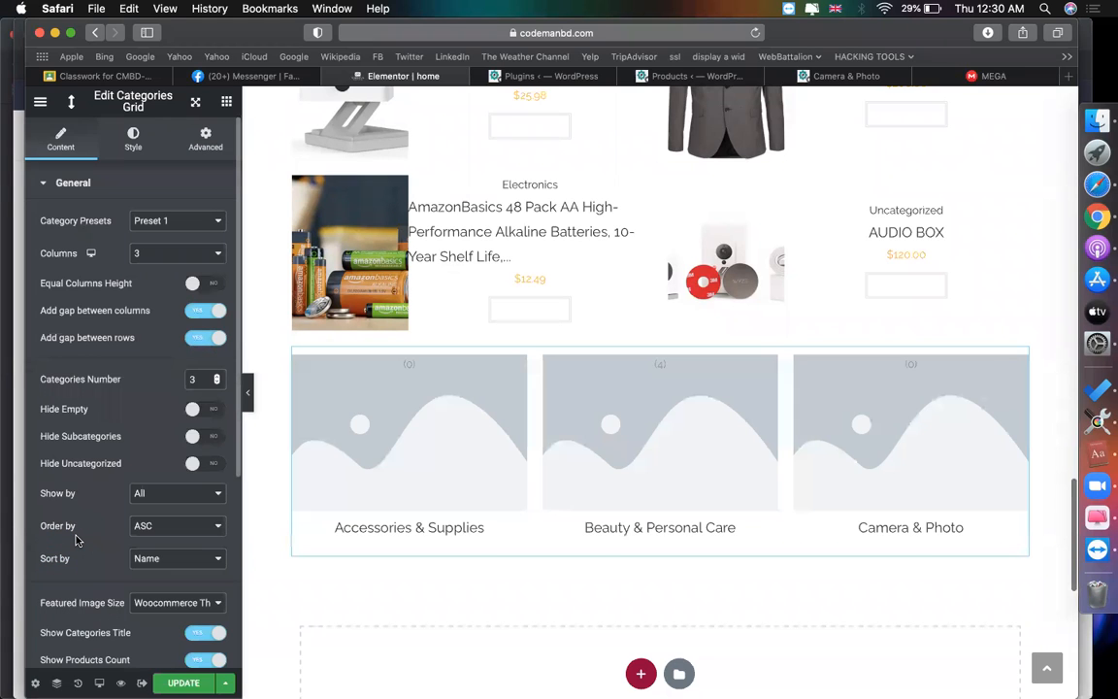
# Step: Try Preset 2 and Preset 4 on the Categories Grid, and settle on Preset 5
pyautogui.scroll(-1, 712, 454)
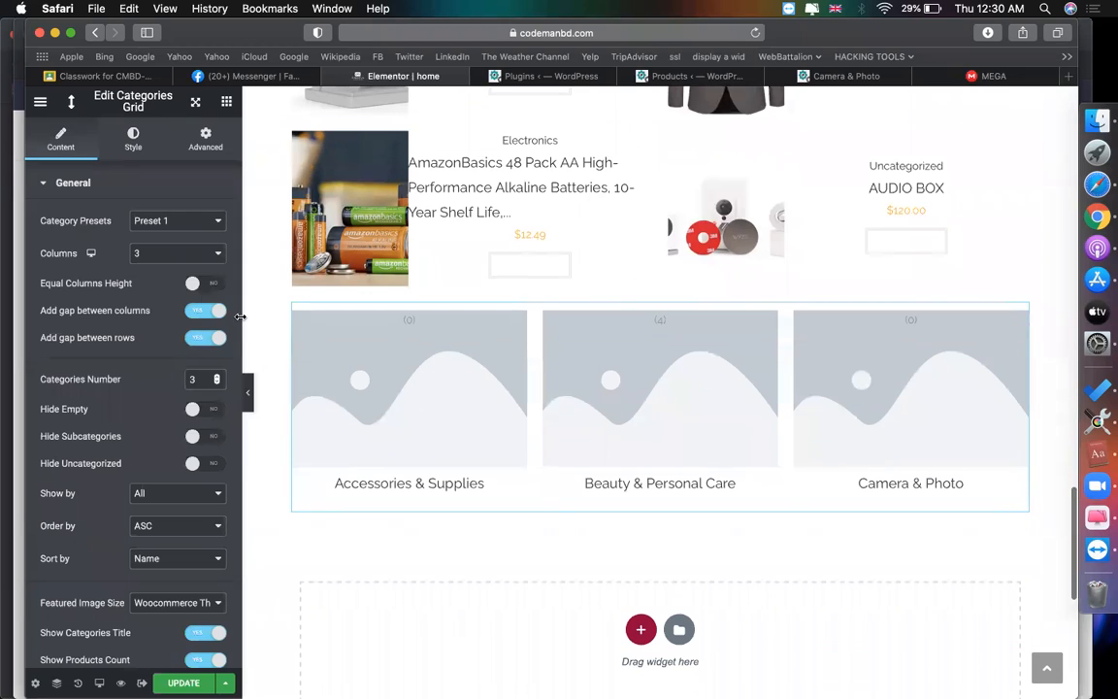
pyautogui.click(185, 225)
pyautogui.click(172, 239)
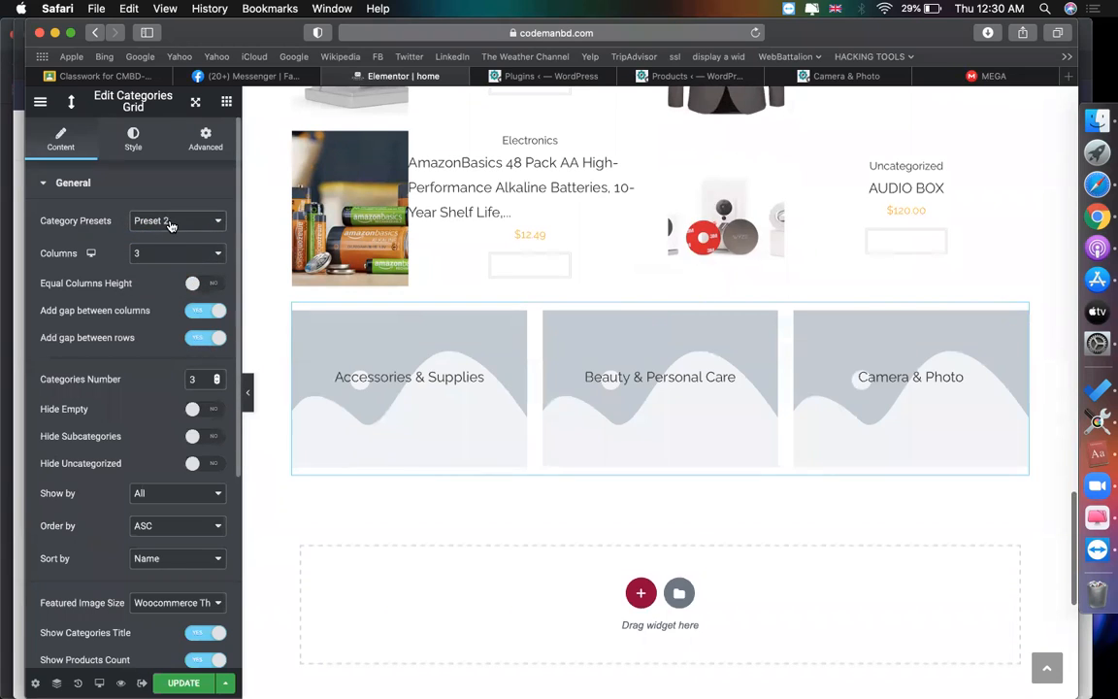
pyautogui.click(167, 222)
pyautogui.click(162, 251)
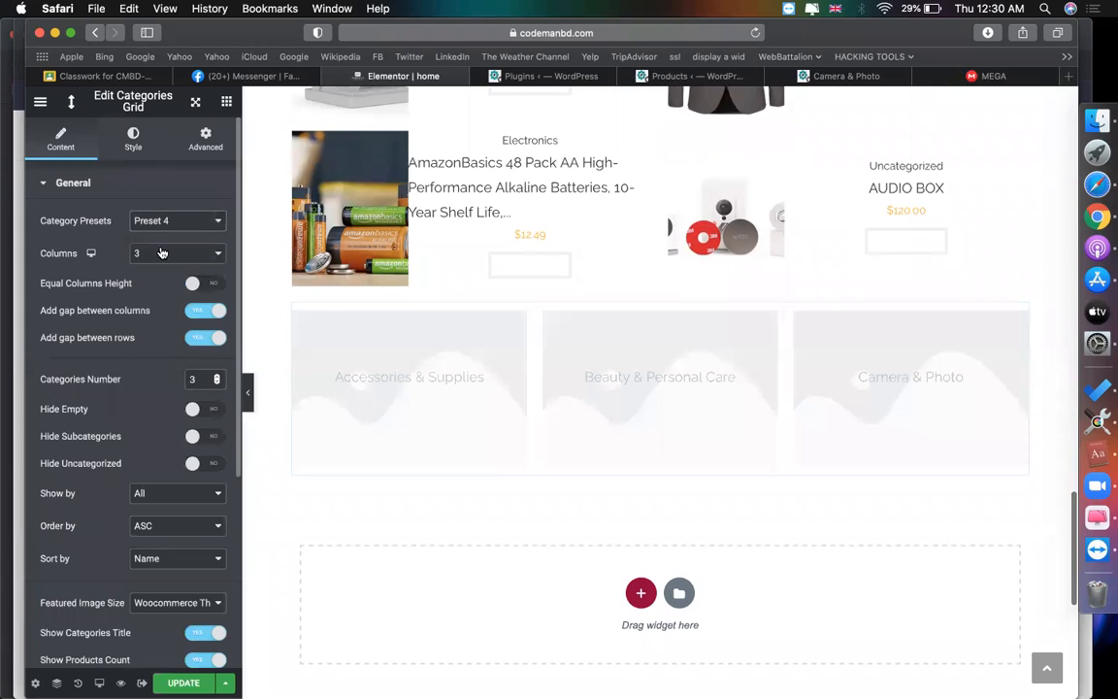
pyautogui.click(185, 220)
pyautogui.click(166, 239)
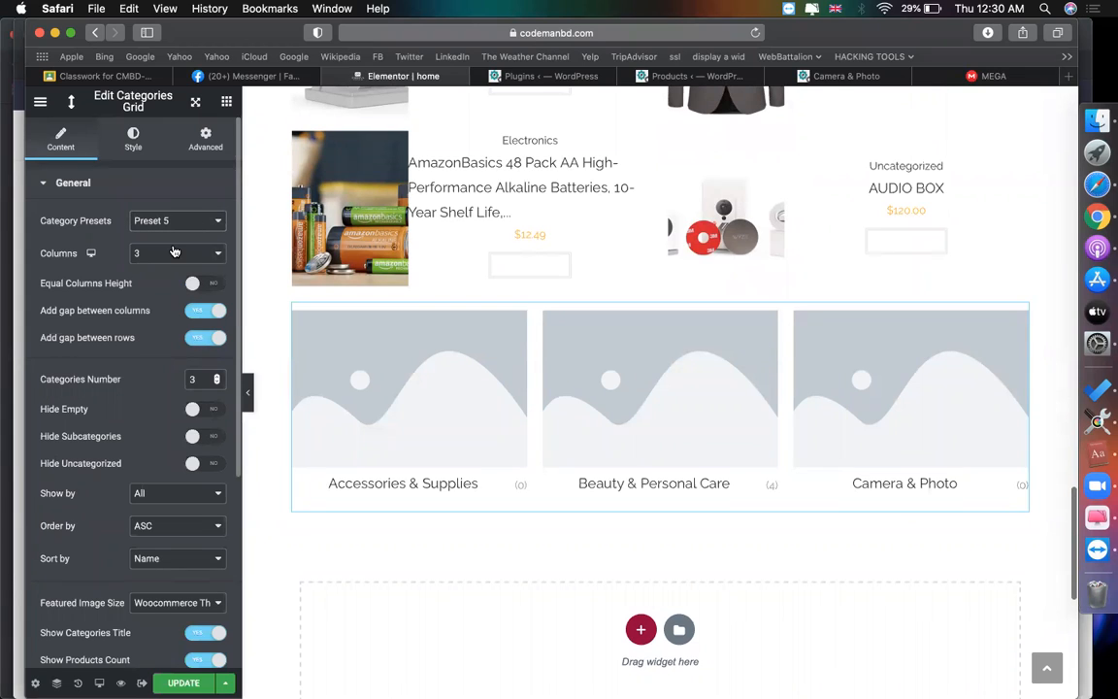
# Step: Try a four-column layout on the Categories Grid, and set it back to three columns
pyautogui.click(175, 252)
pyautogui.click(143, 268)
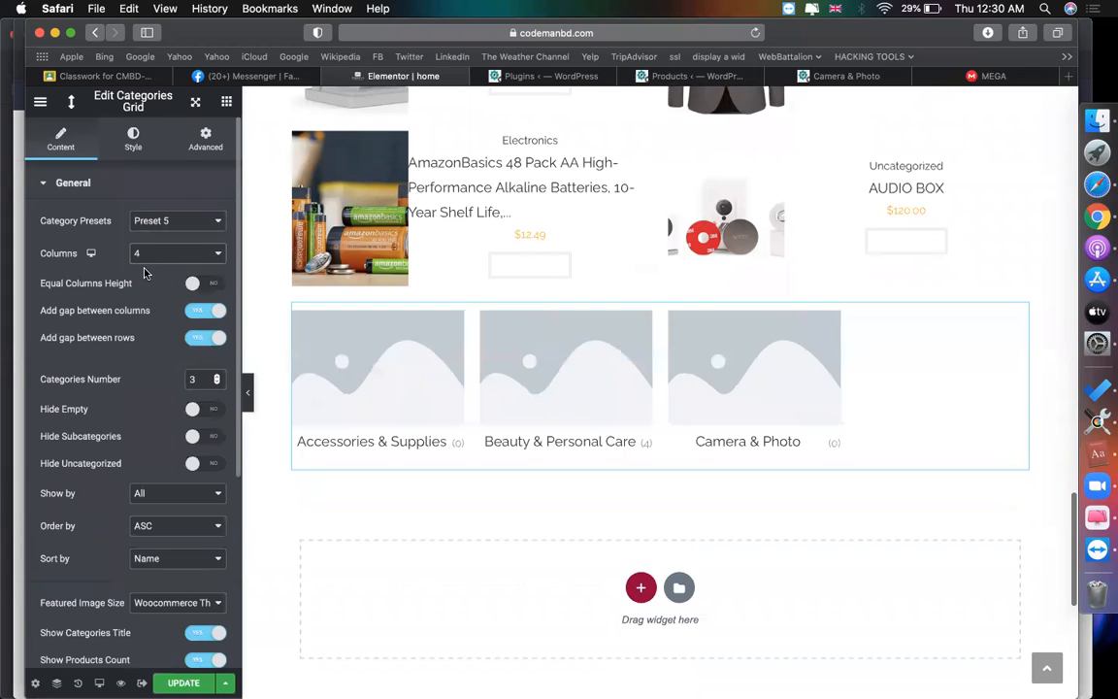
pyautogui.click(148, 262)
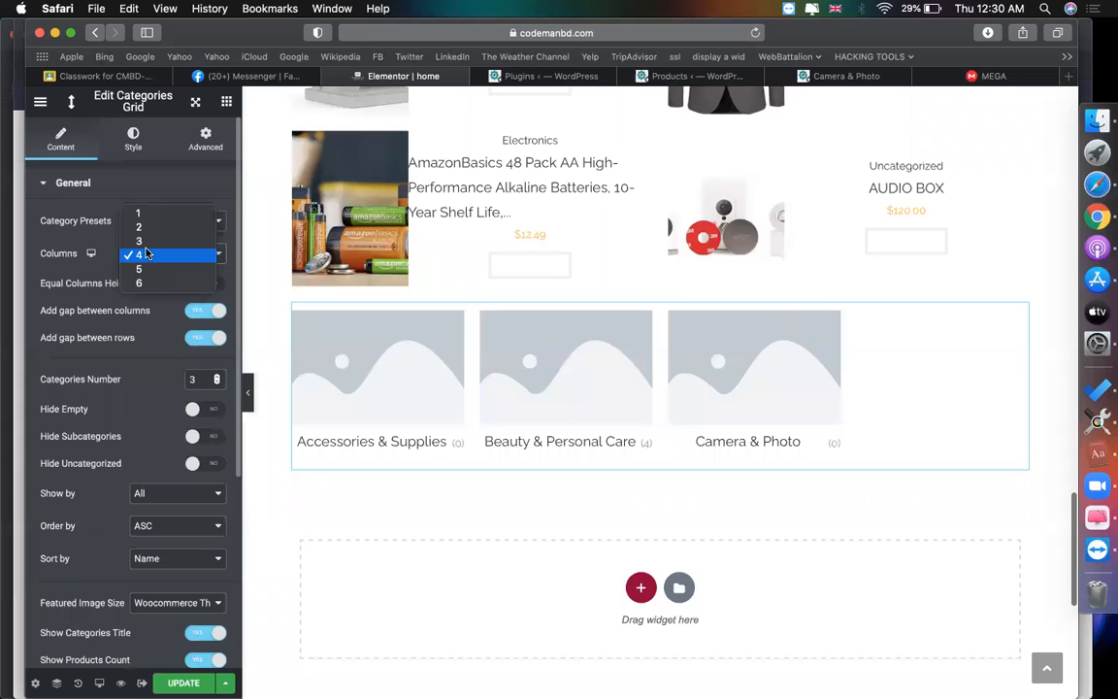
pyautogui.click(146, 240)
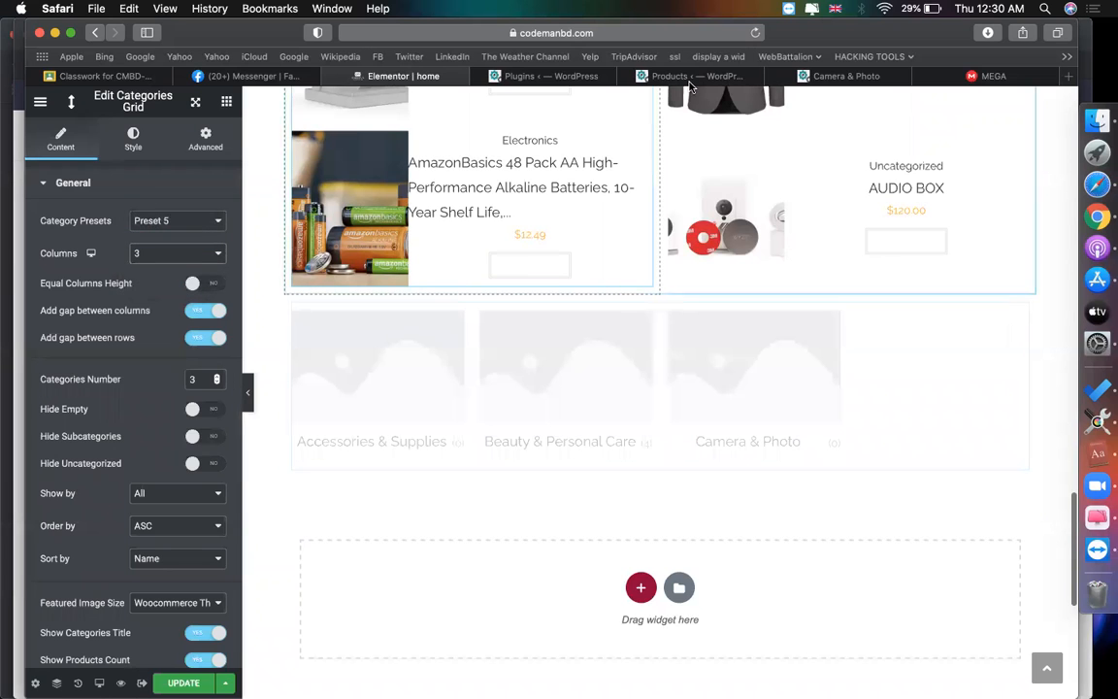
# Step: Open the store's product categories list and review the existing categories and their missing images
pyautogui.click(635, 75)
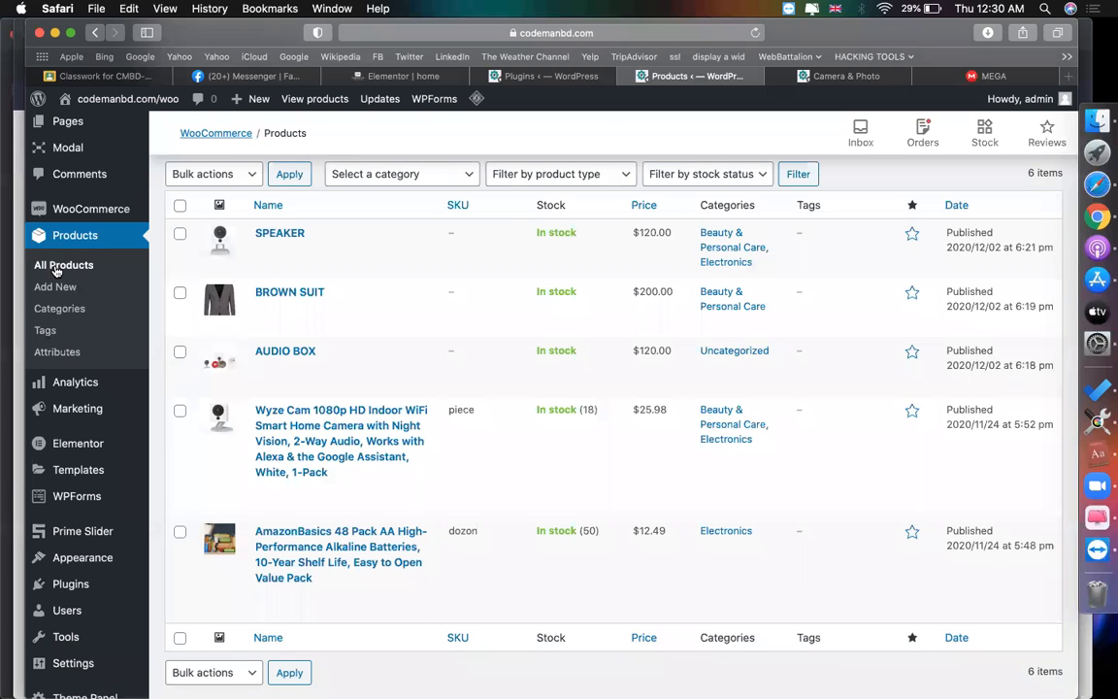
pyautogui.click(70, 307)
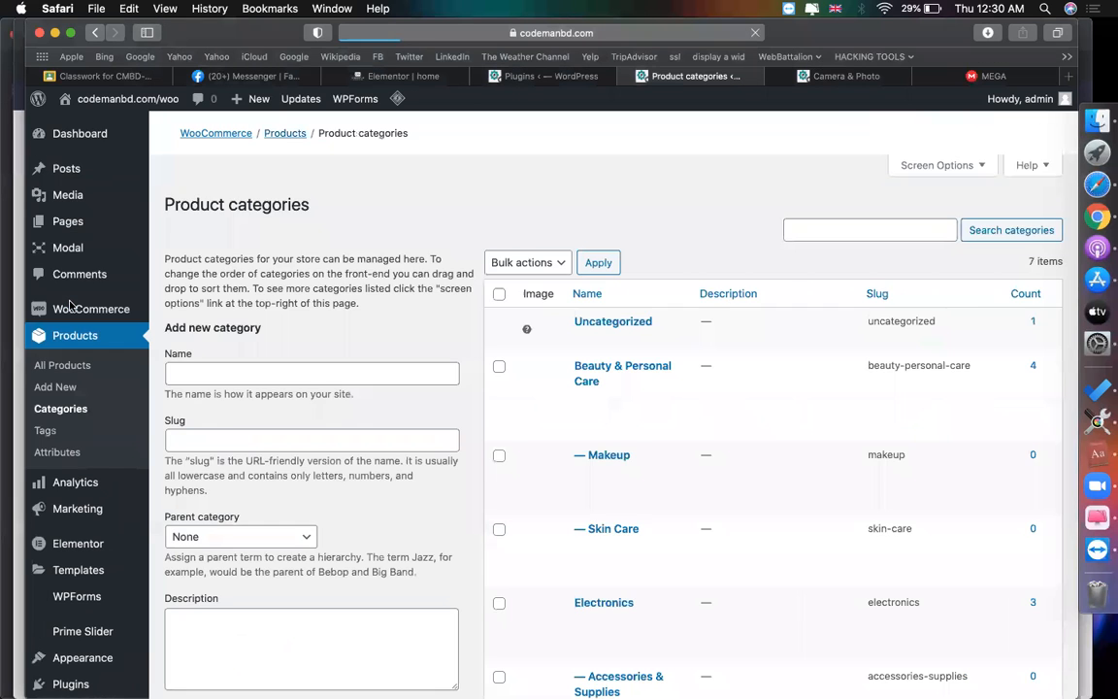
pyautogui.scroll(-5, 679, 276)
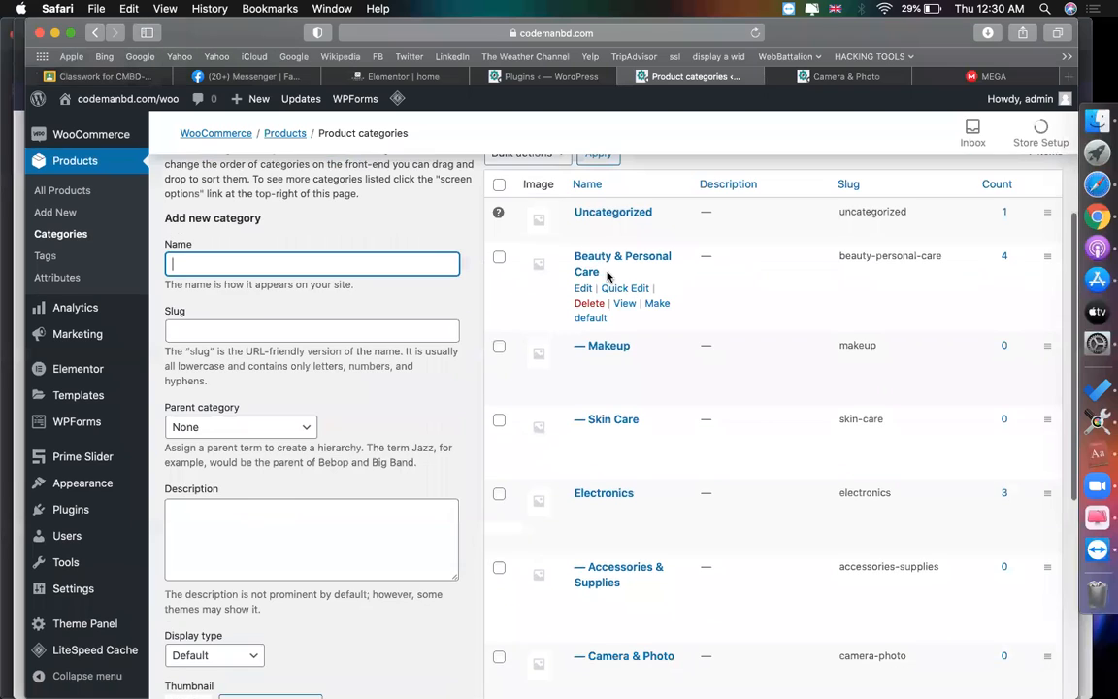
pyautogui.scroll(-3, 607, 281)
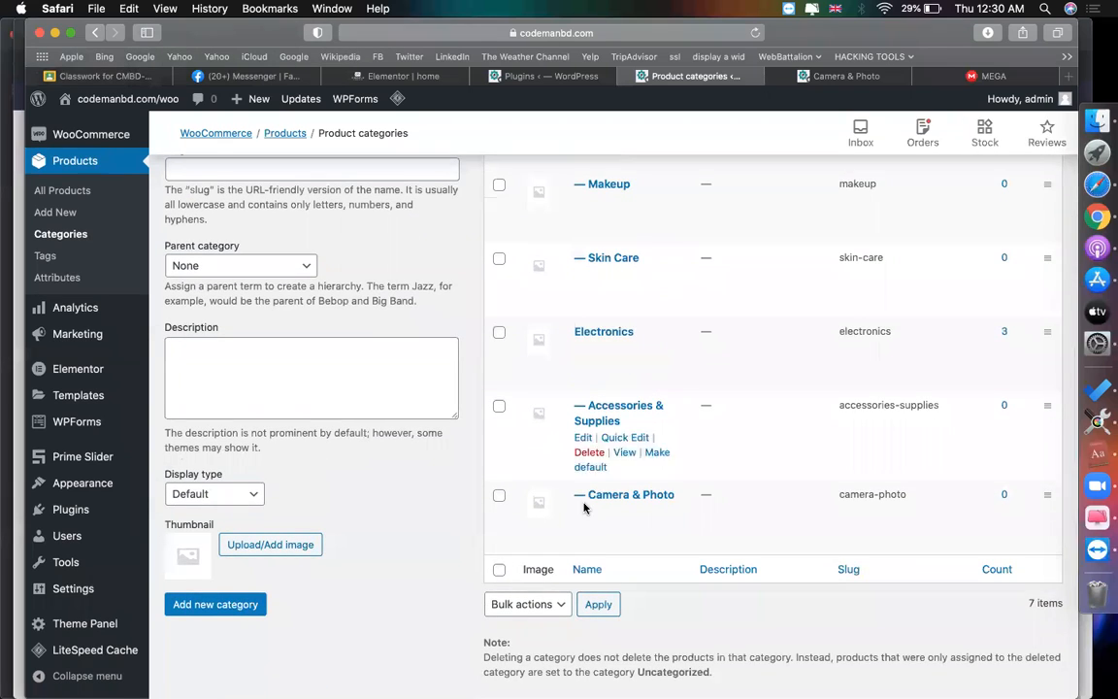
pyautogui.scroll(5, 594, 456)
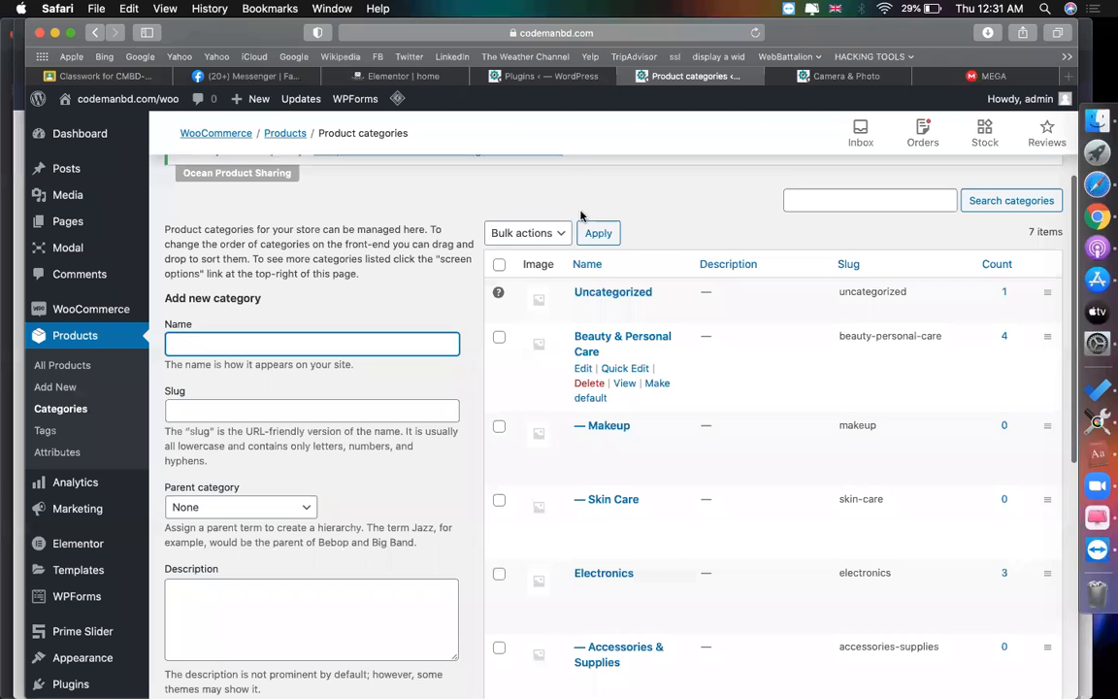
# Step: Compare the product categories with the home page's Categories Grid, and delete the Accessories & Supplies category
pyautogui.click(431, 77)
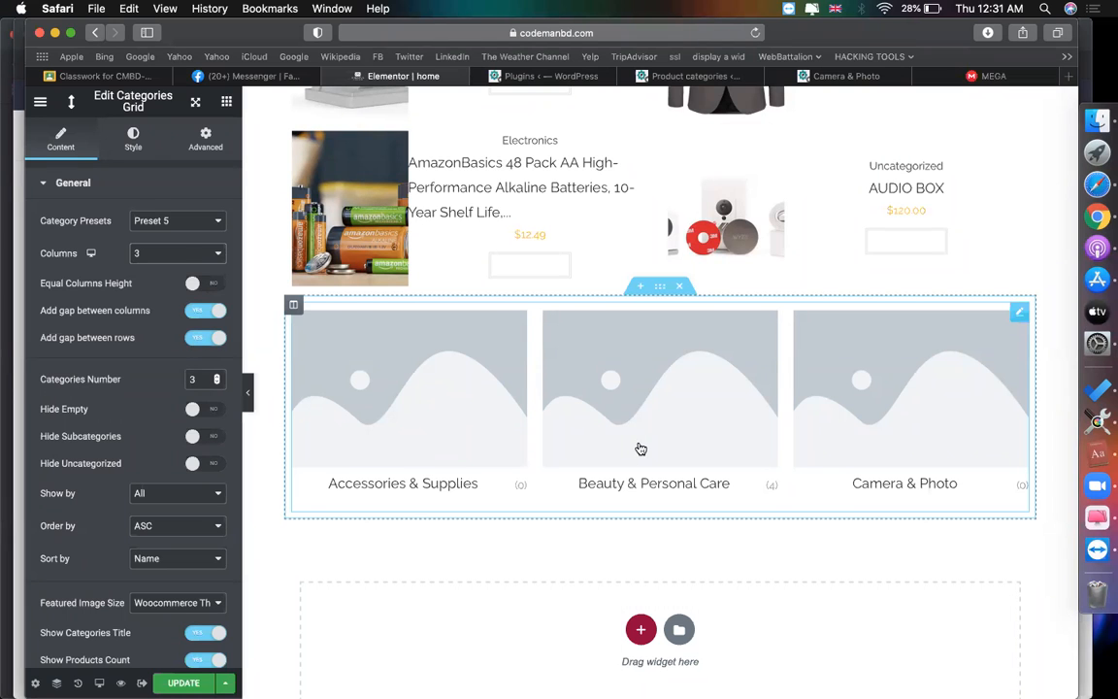
pyautogui.click(551, 76)
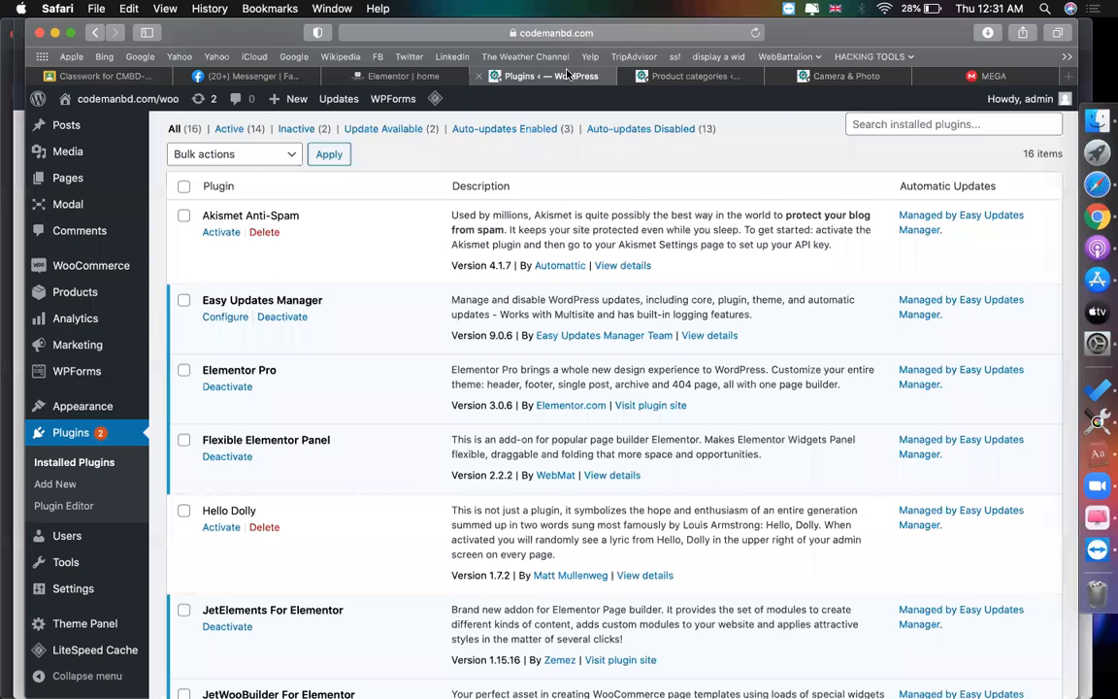
pyautogui.click(673, 75)
pyautogui.scroll(-4, 576, 205)
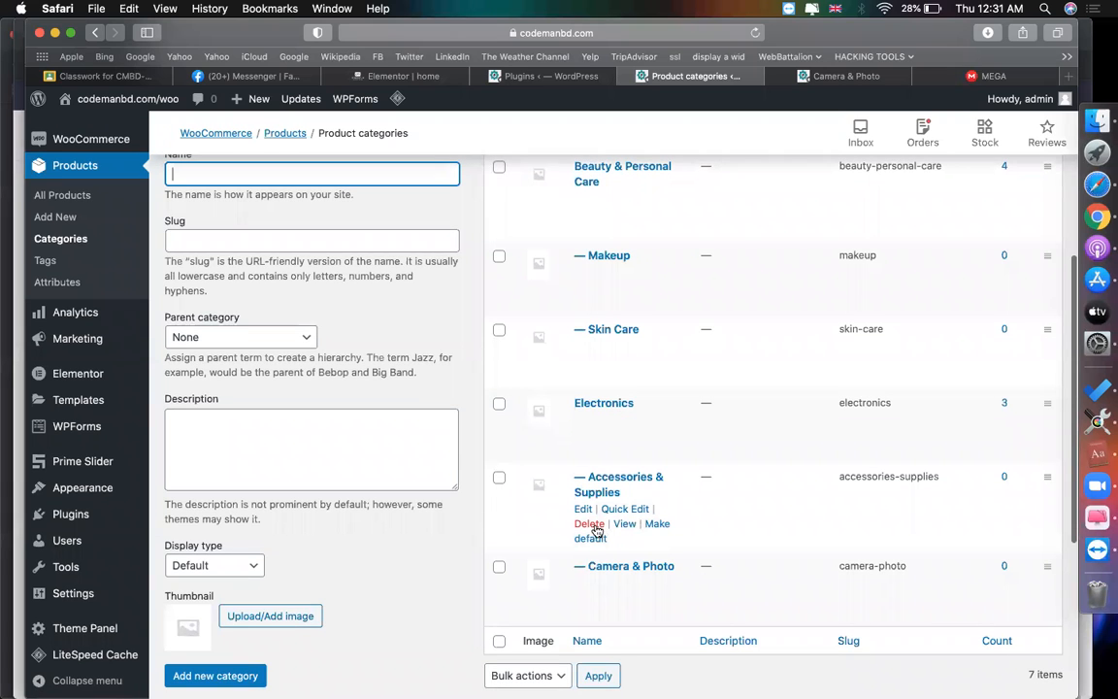
pyautogui.click(589, 524)
pyautogui.click(694, 405)
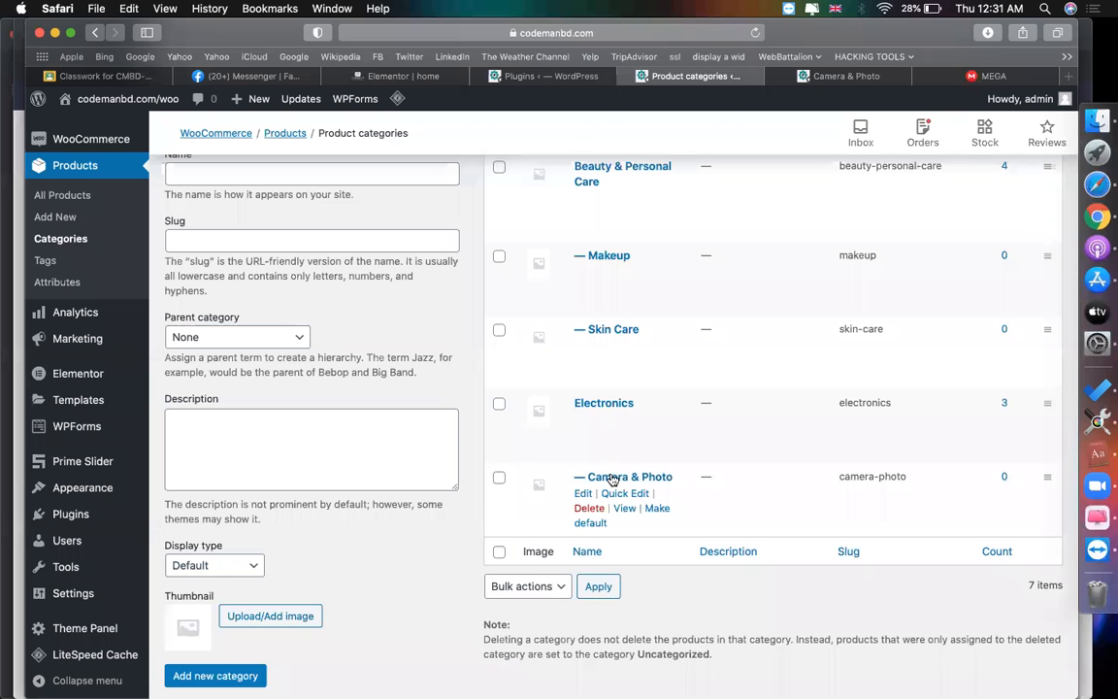
# Step: Give the Beauty & Personal Care category the media library's image of standing battery rows as its thumbnail, and update the category
pyautogui.scroll(3, 597, 341)
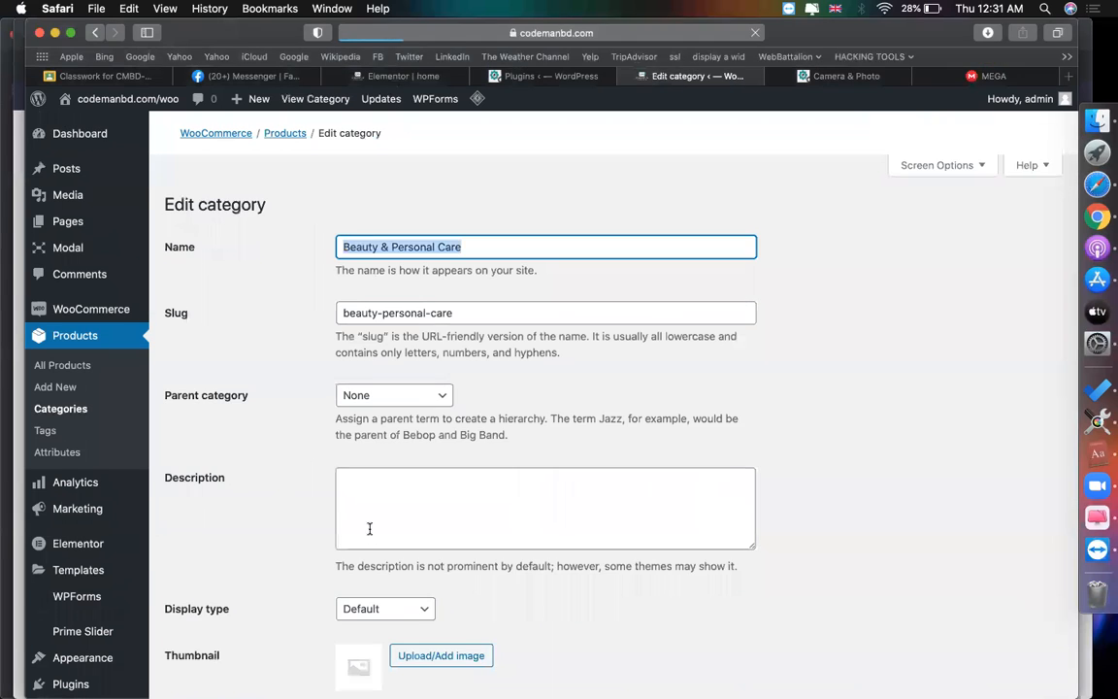
pyautogui.scroll(-3, 370, 529)
pyautogui.scroll(-1, 369, 529)
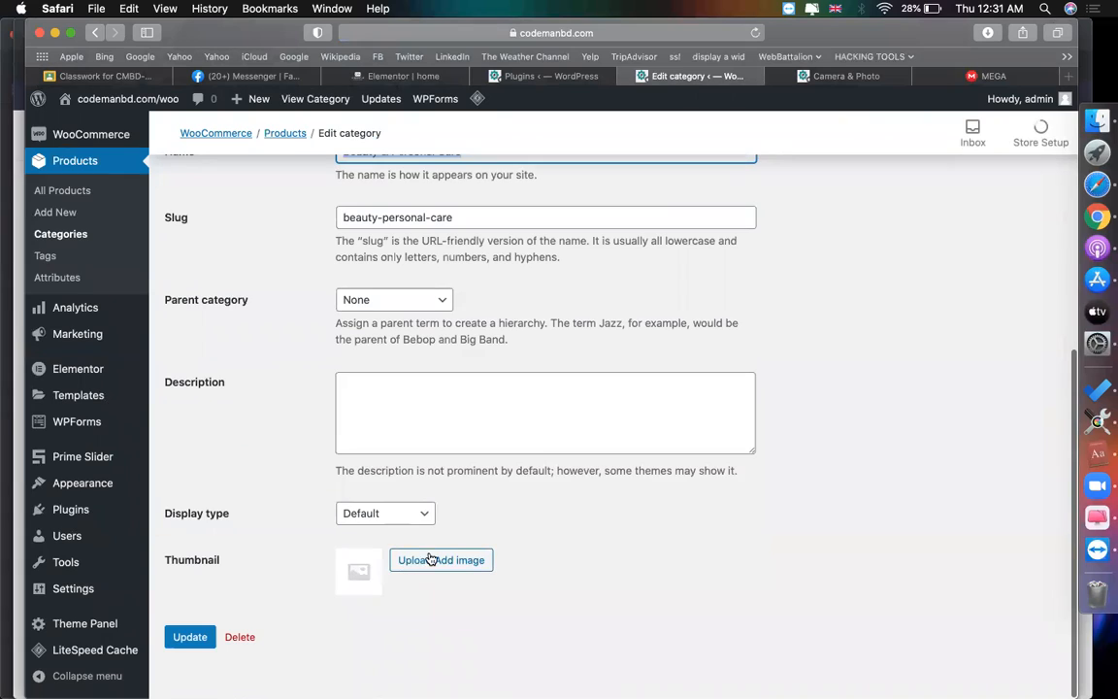
pyautogui.click(431, 560)
pyautogui.click(87, 161)
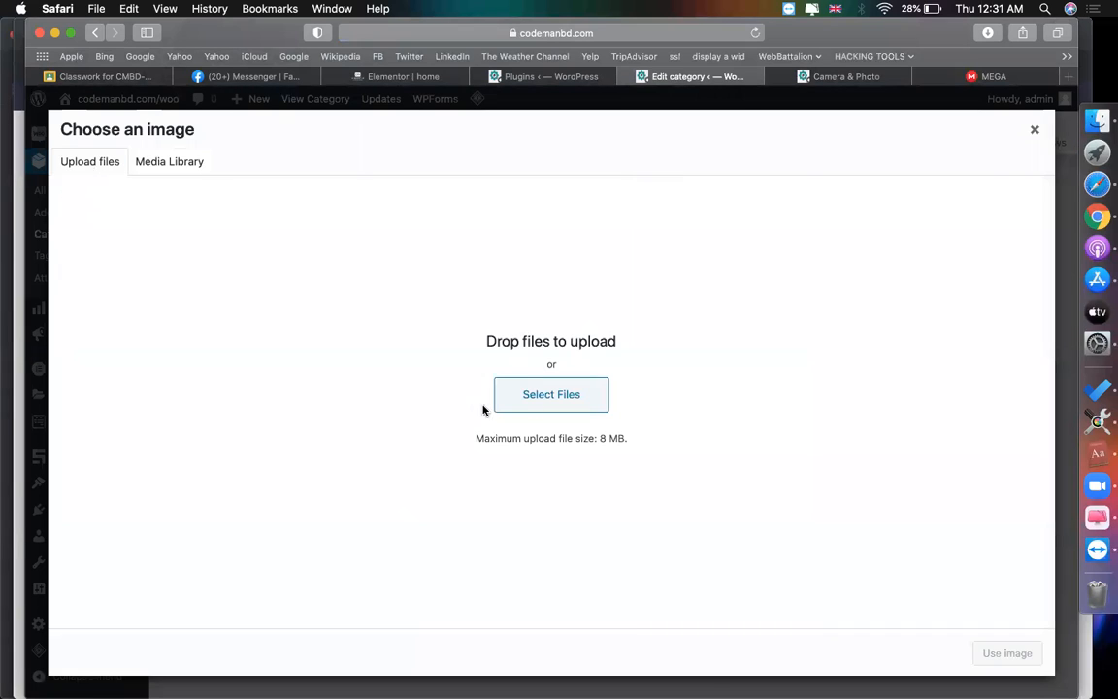
pyautogui.click(336, 318)
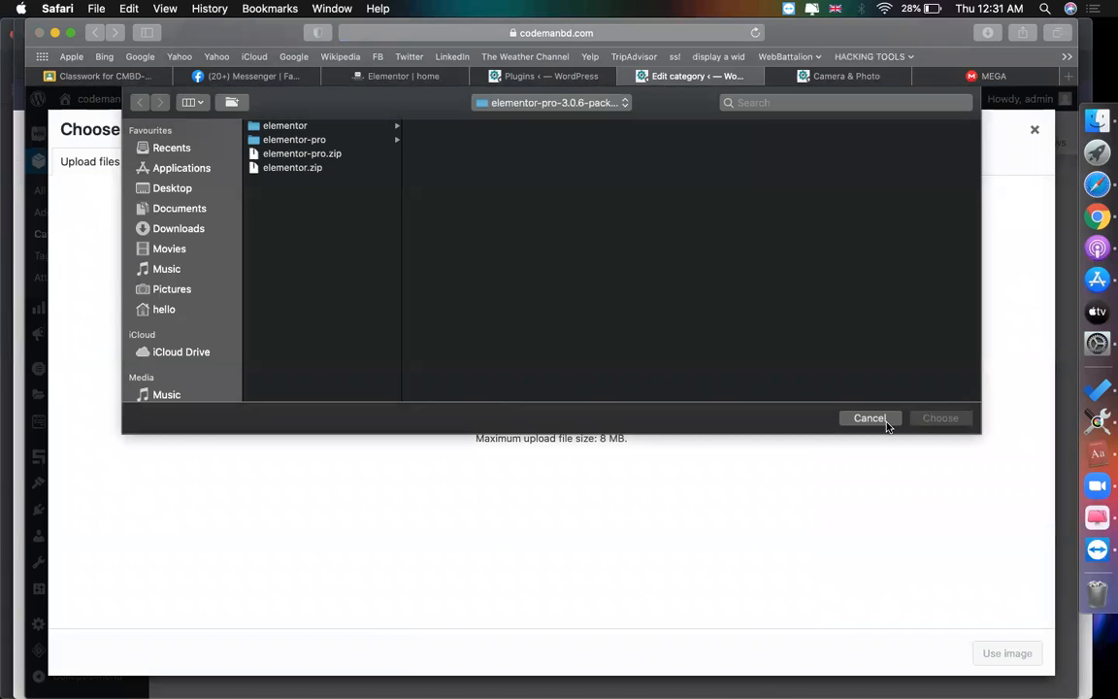
pyautogui.click(868, 418)
pyautogui.click(194, 164)
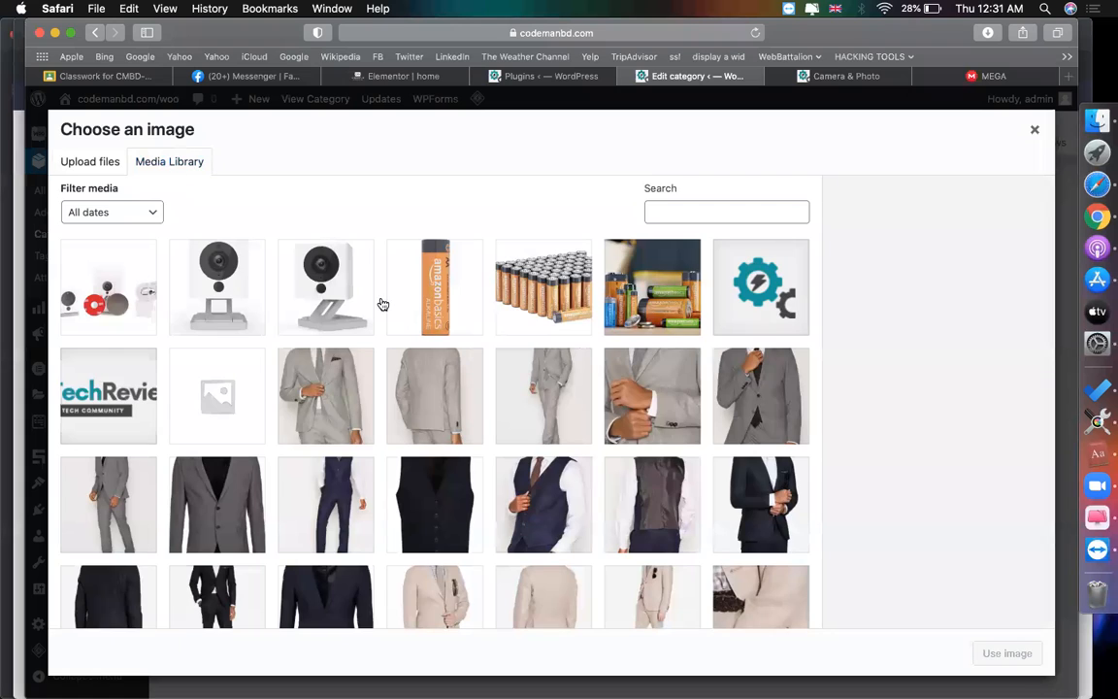
pyautogui.click(546, 311)
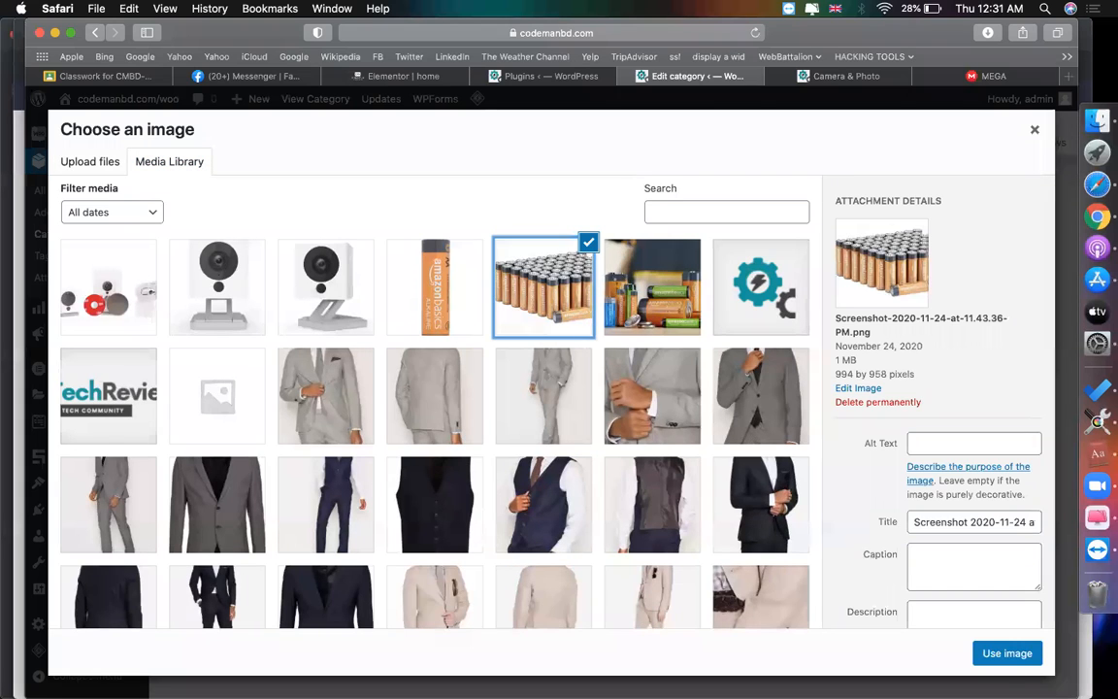
pyautogui.click(1000, 654)
pyautogui.click(187, 636)
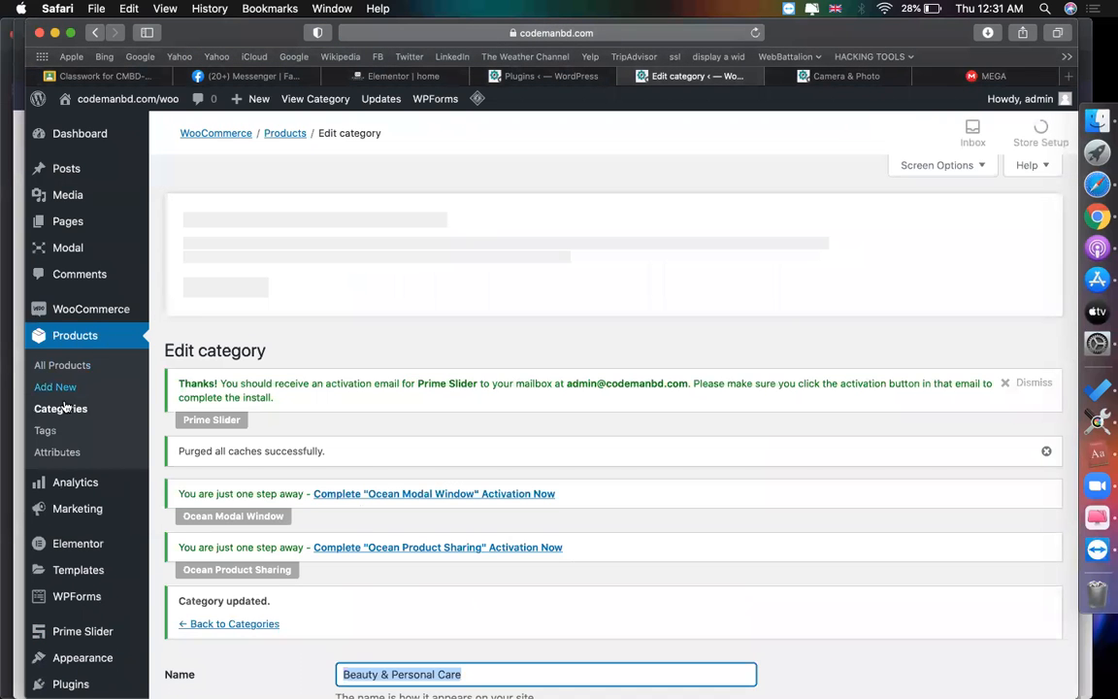
# Step: Give the Electronics category the front-view white camera image from the media library as its thumbnail, and update the category
pyautogui.scroll(-5, 476, 332)
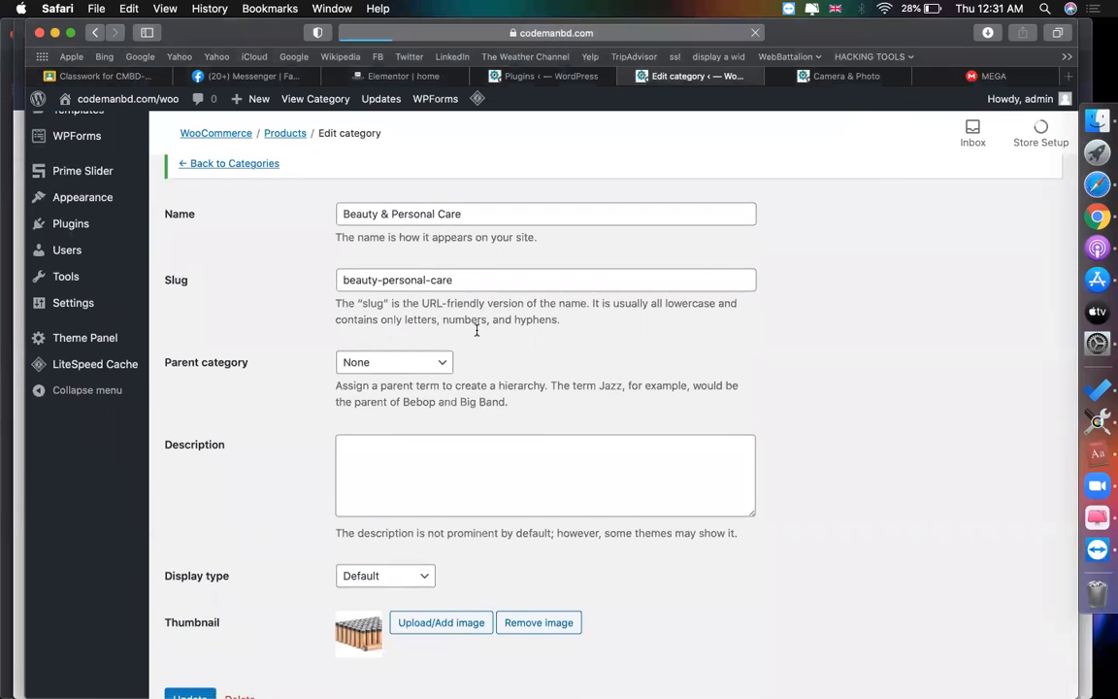
pyautogui.scroll(-4, 662, 442)
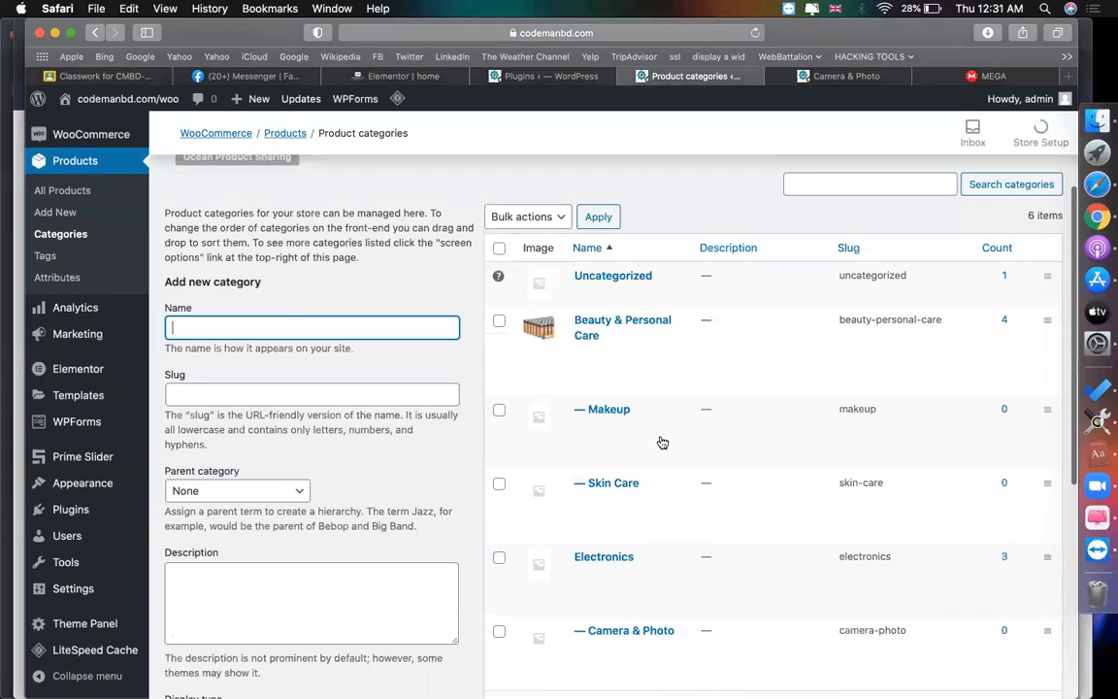
pyautogui.scroll(-1, 662, 442)
pyautogui.click(584, 550)
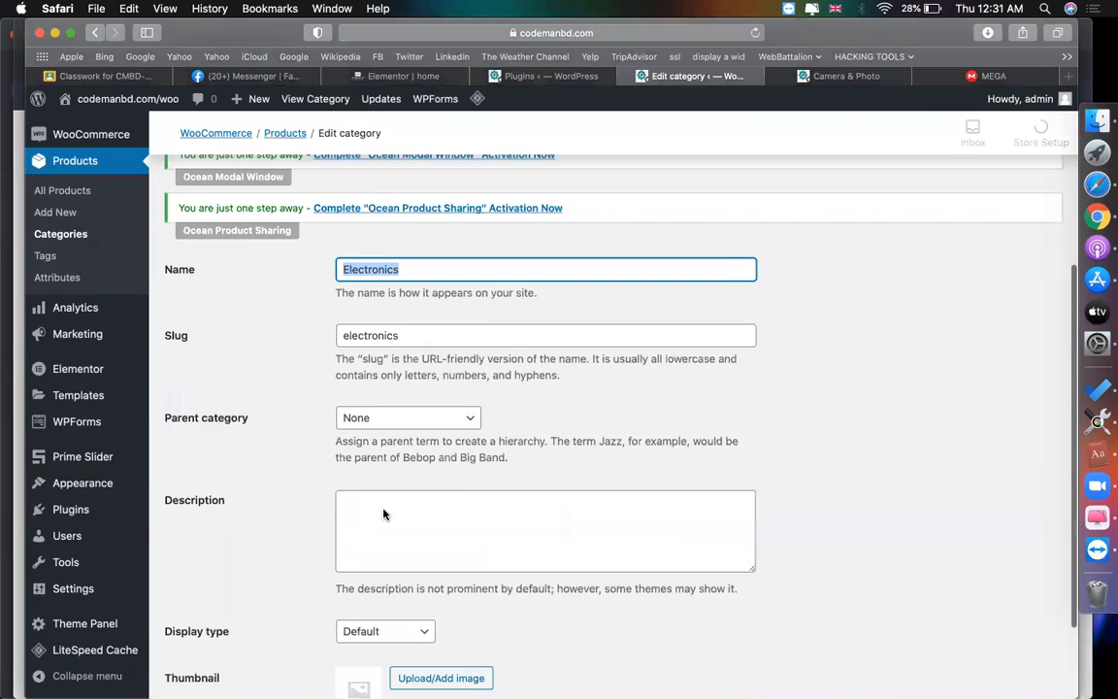
pyautogui.scroll(-3, 382, 512)
pyautogui.click(427, 556)
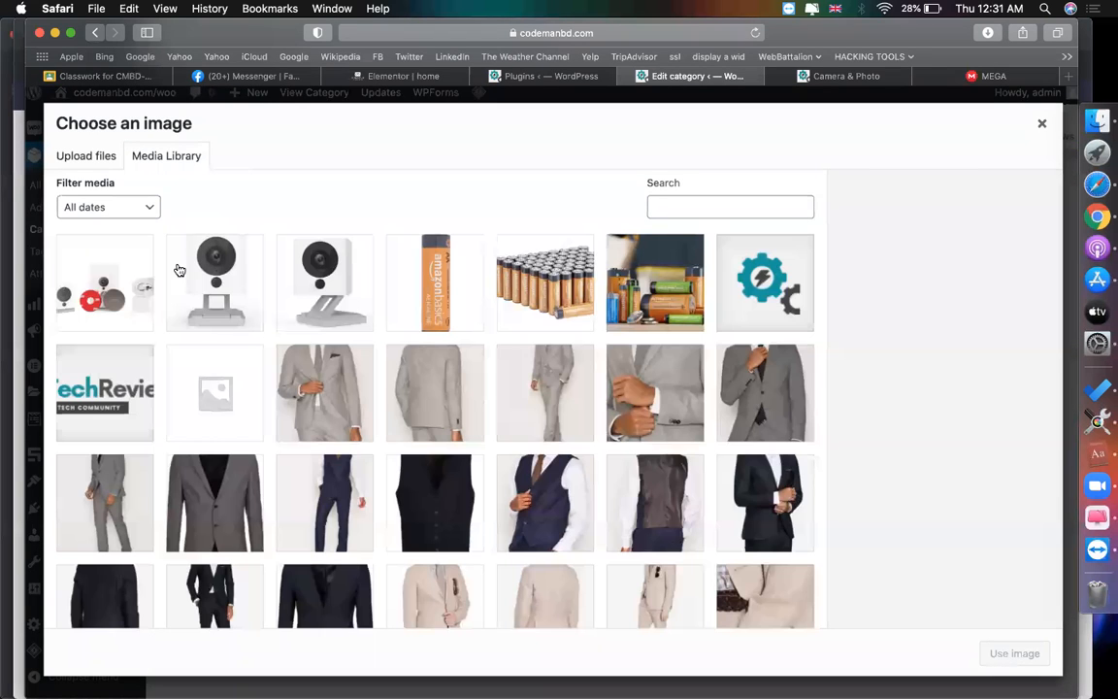
pyautogui.click(176, 268)
pyautogui.click(1013, 653)
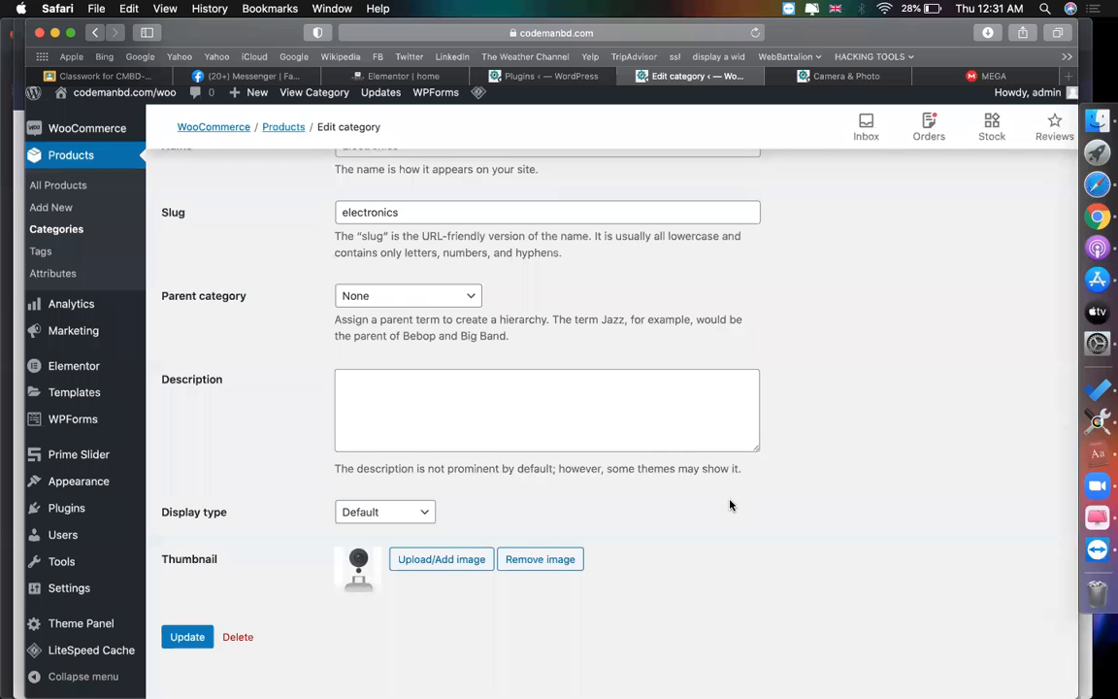
pyautogui.click(181, 636)
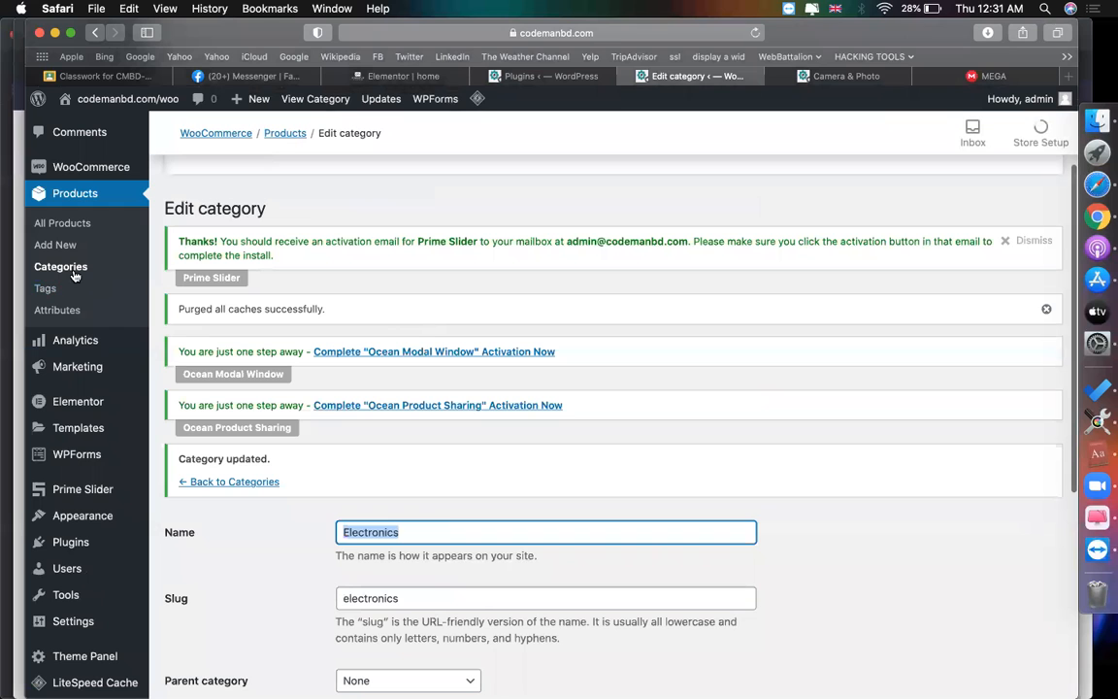
# Step: Give the Camera & Photo category the red-and-grey camera set image from the media library as its thumbnail, and update the category
pyautogui.click(73, 272)
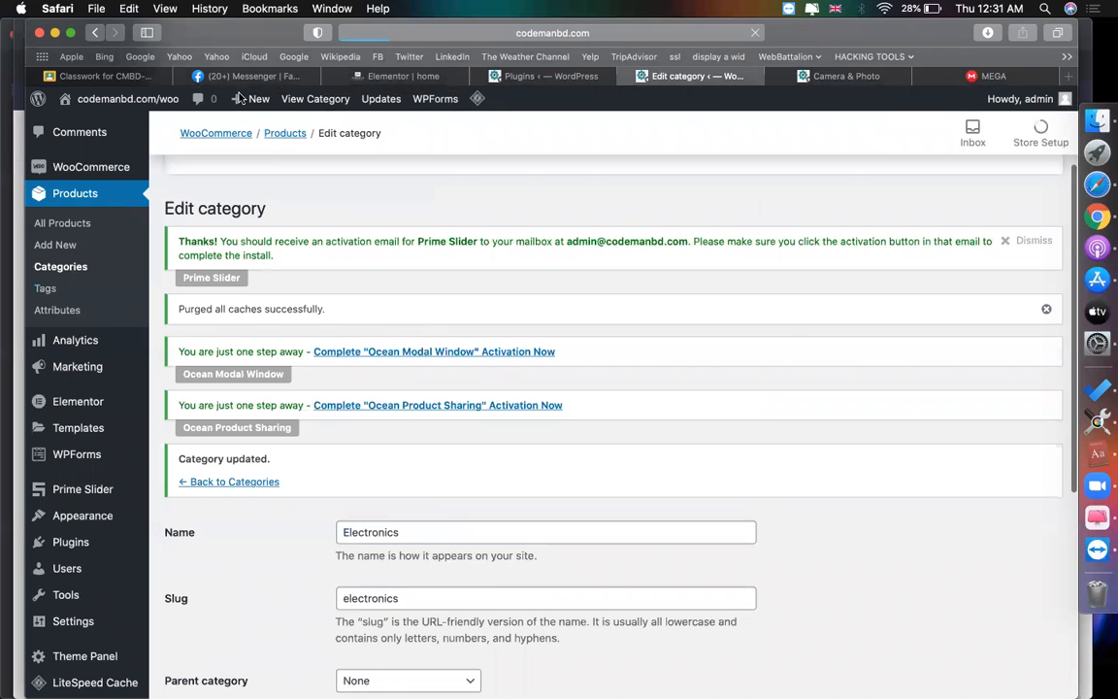
pyautogui.click(370, 83)
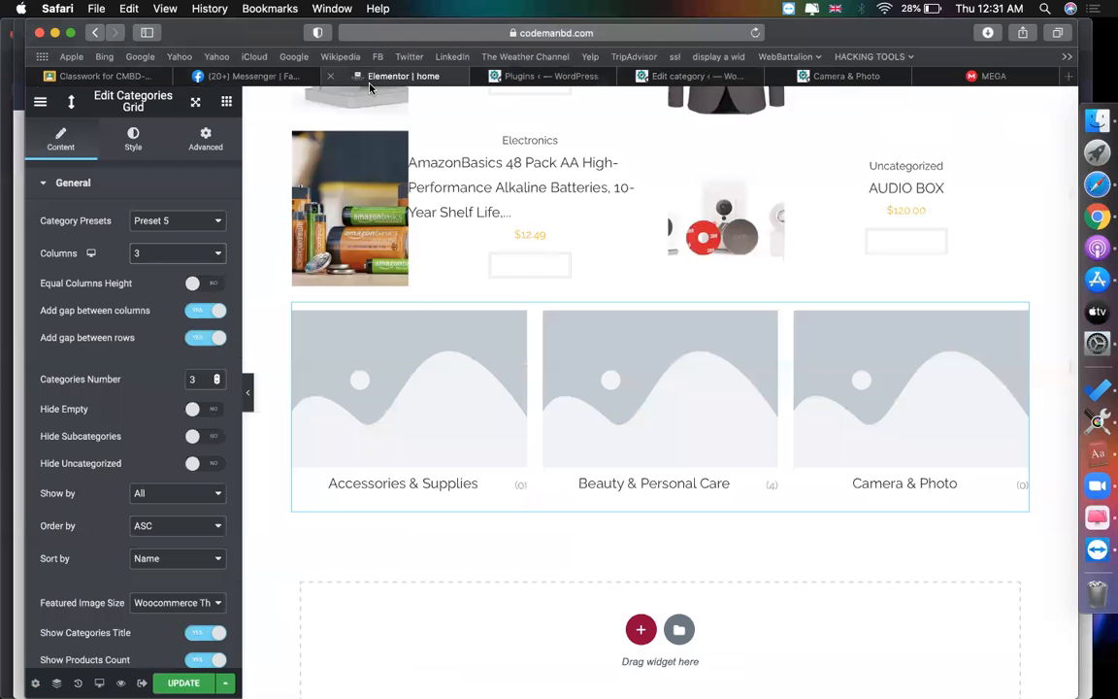
pyautogui.click(604, 78)
pyautogui.click(691, 76)
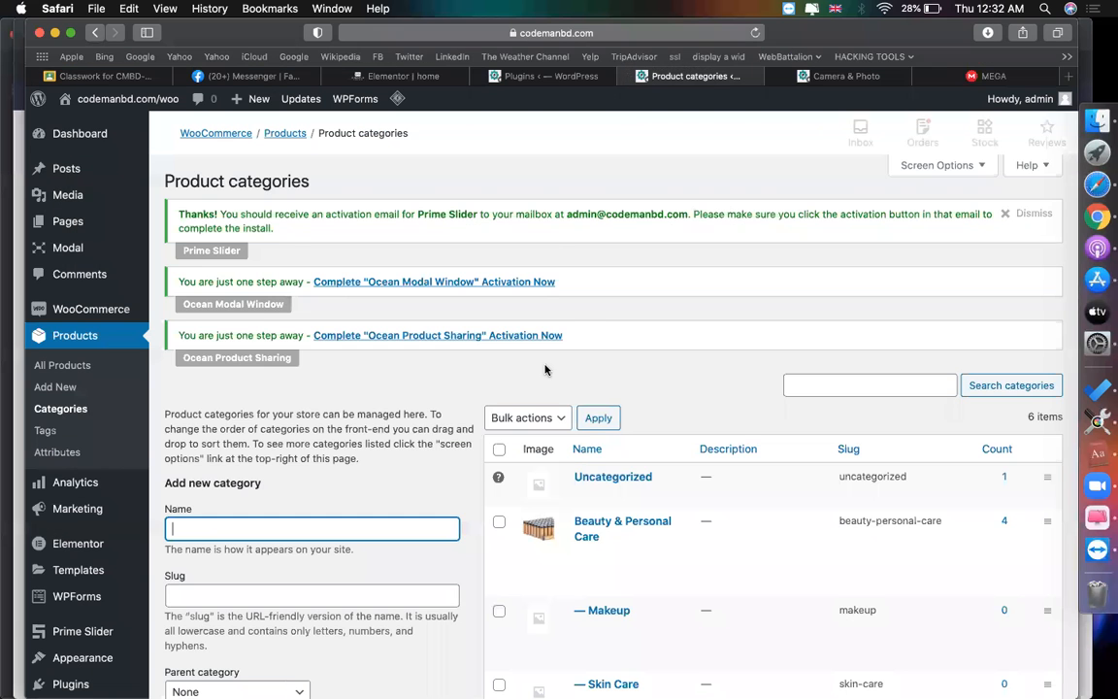
pyautogui.scroll(-5, 558, 381)
pyautogui.click(582, 580)
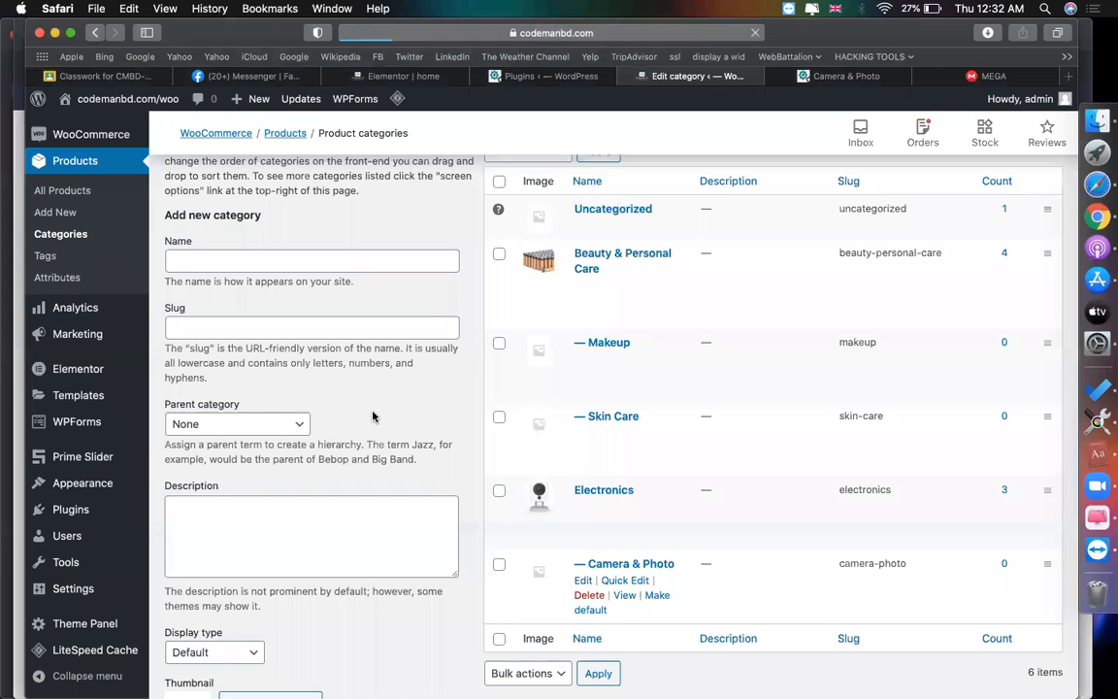
pyautogui.scroll(-5, 497, 511)
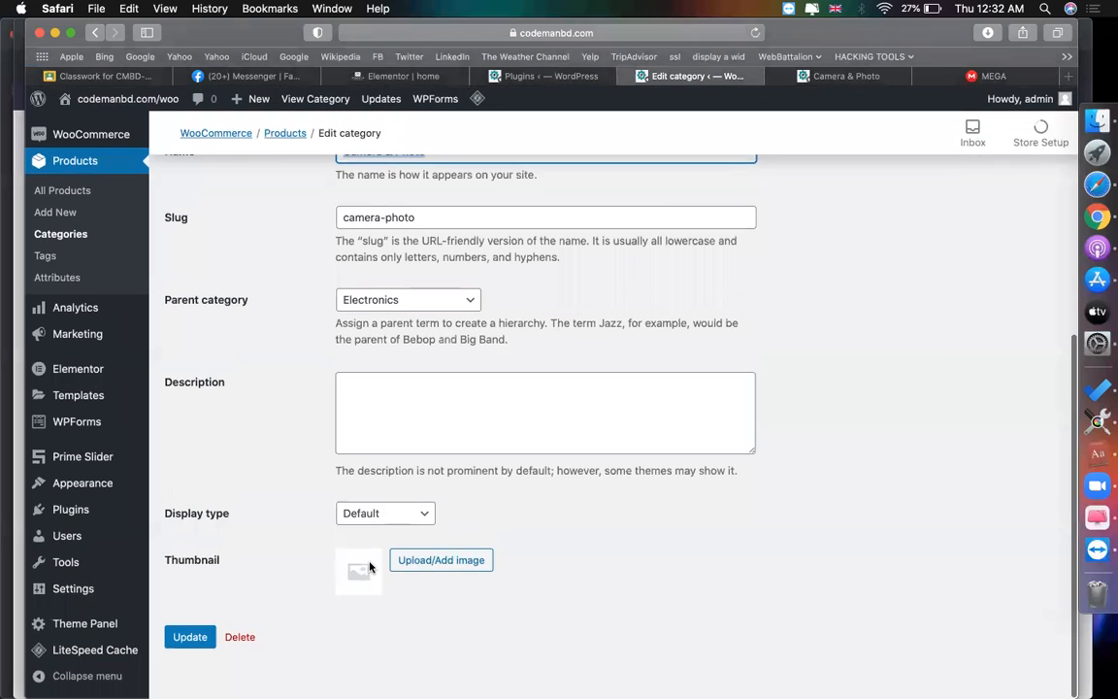
pyautogui.click(424, 563)
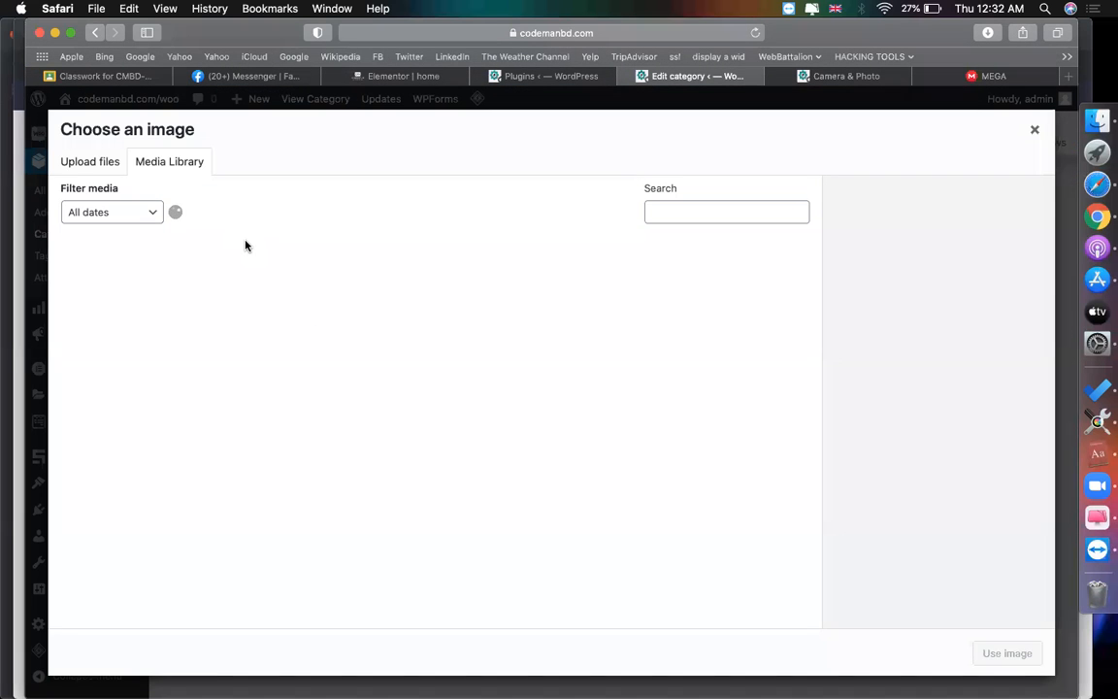
pyautogui.click(131, 299)
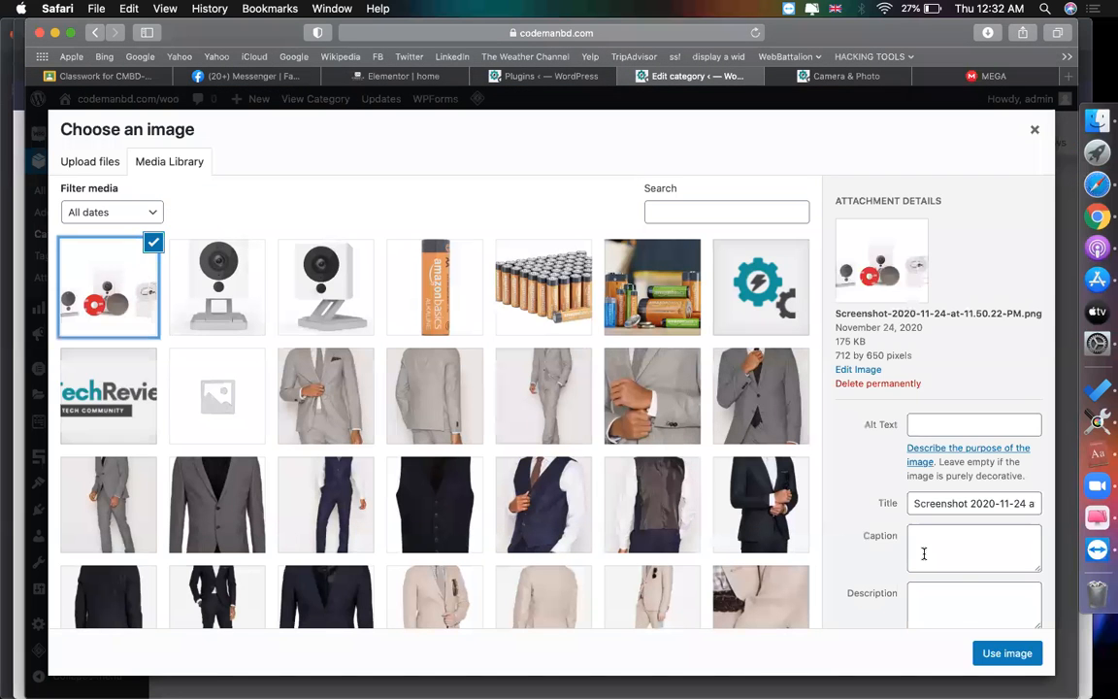
pyautogui.click(1006, 653)
pyautogui.scroll(1, 941, 302)
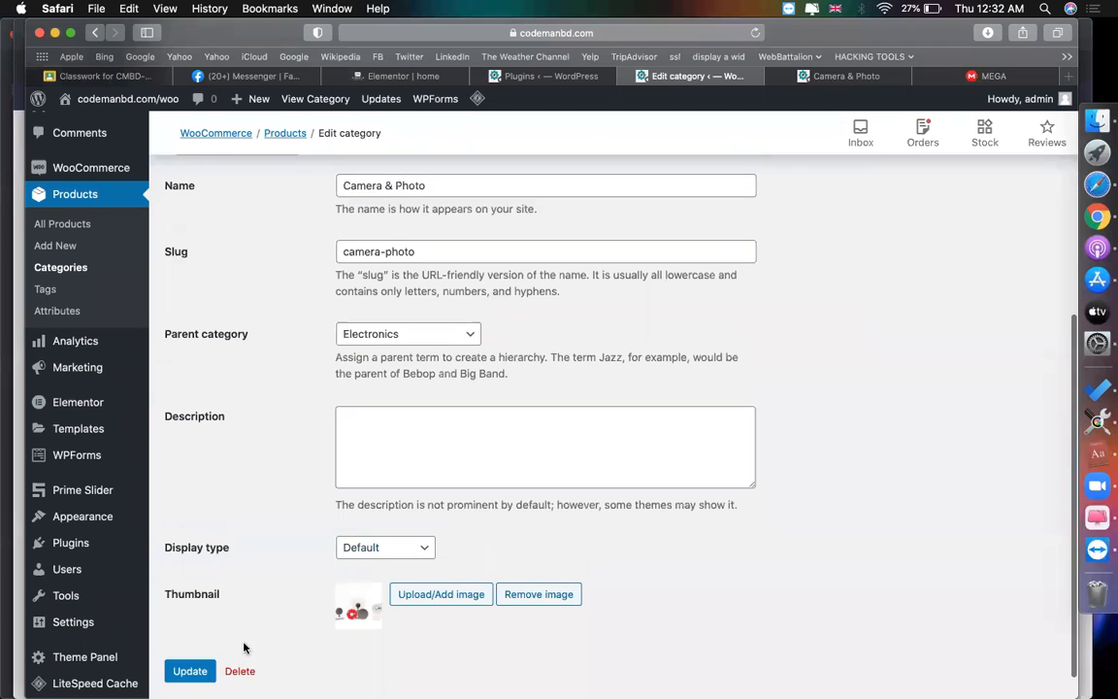
pyautogui.click(191, 671)
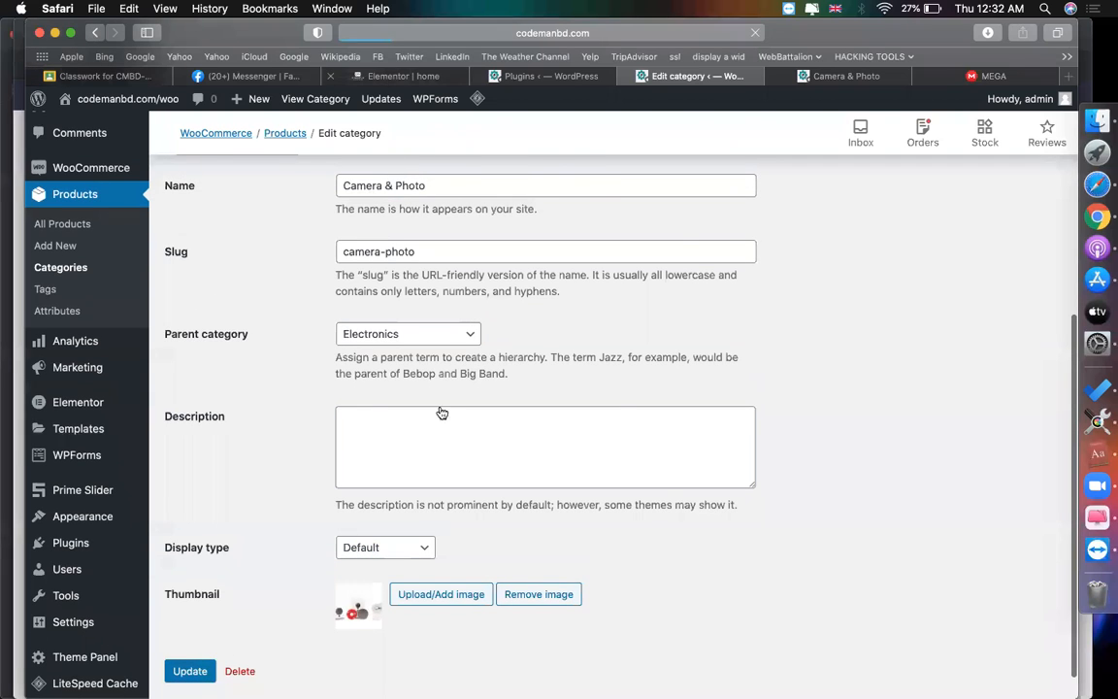
# Step: Return to the home page in the Elementor editor and save its changes
pyautogui.click(424, 77)
pyautogui.click(187, 681)
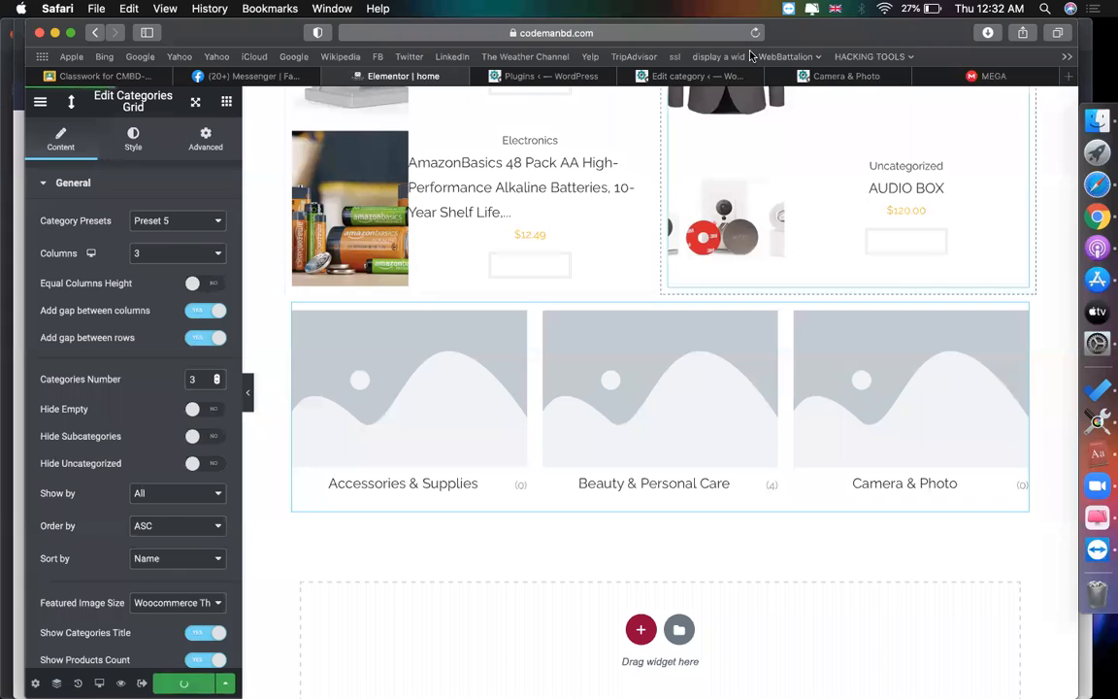
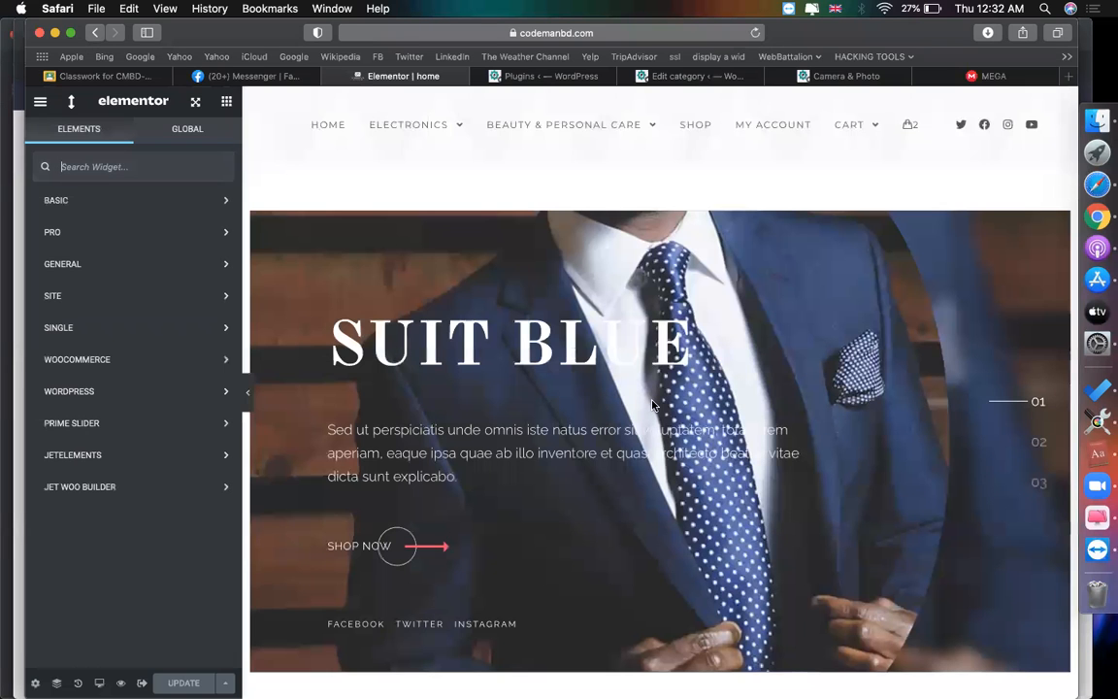
# Step: Insert a new empty section directly above the categories grid on the home page
pyautogui.scroll(-15, 652, 406)
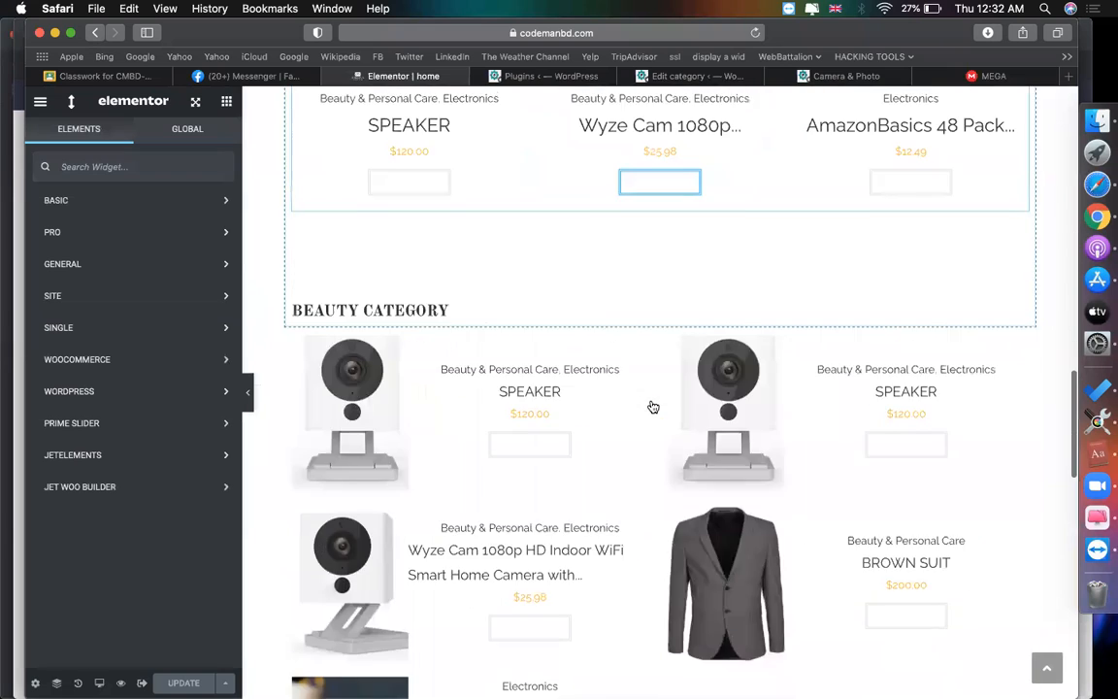
pyautogui.scroll(-10, 653, 406)
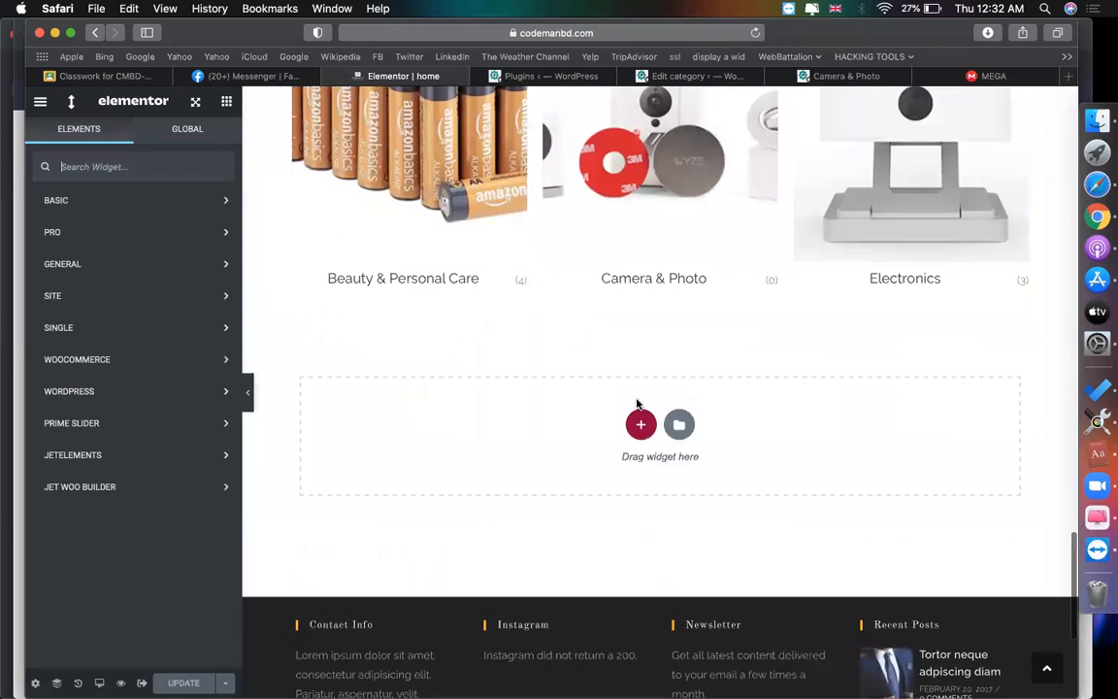
pyautogui.scroll(5, 637, 403)
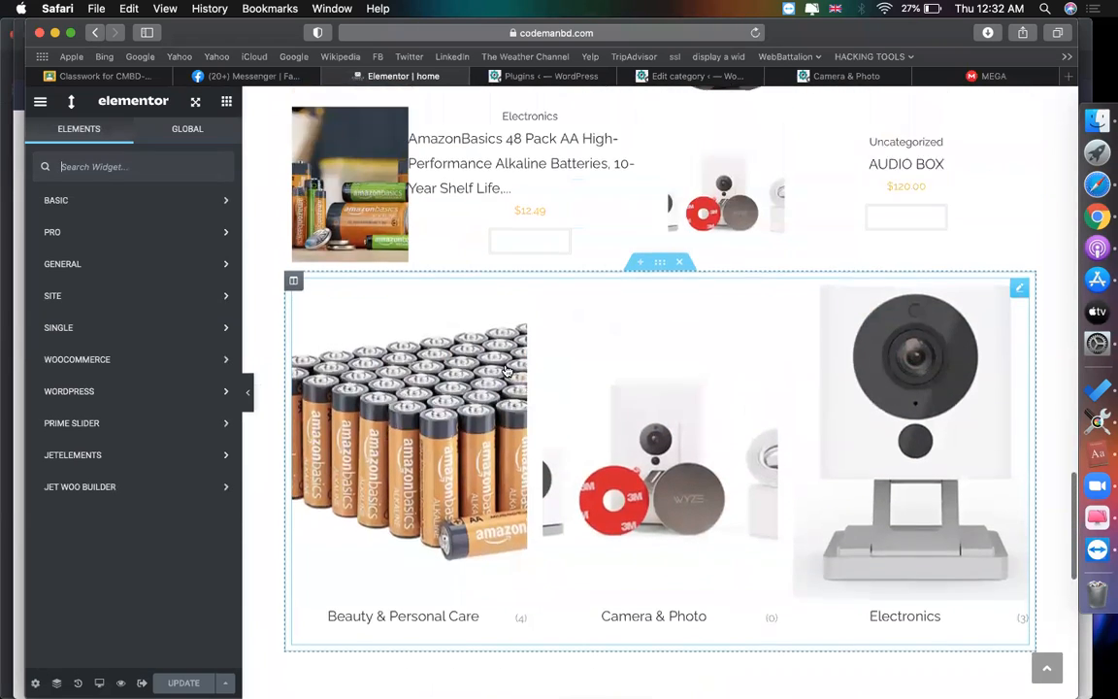
pyautogui.click(640, 263)
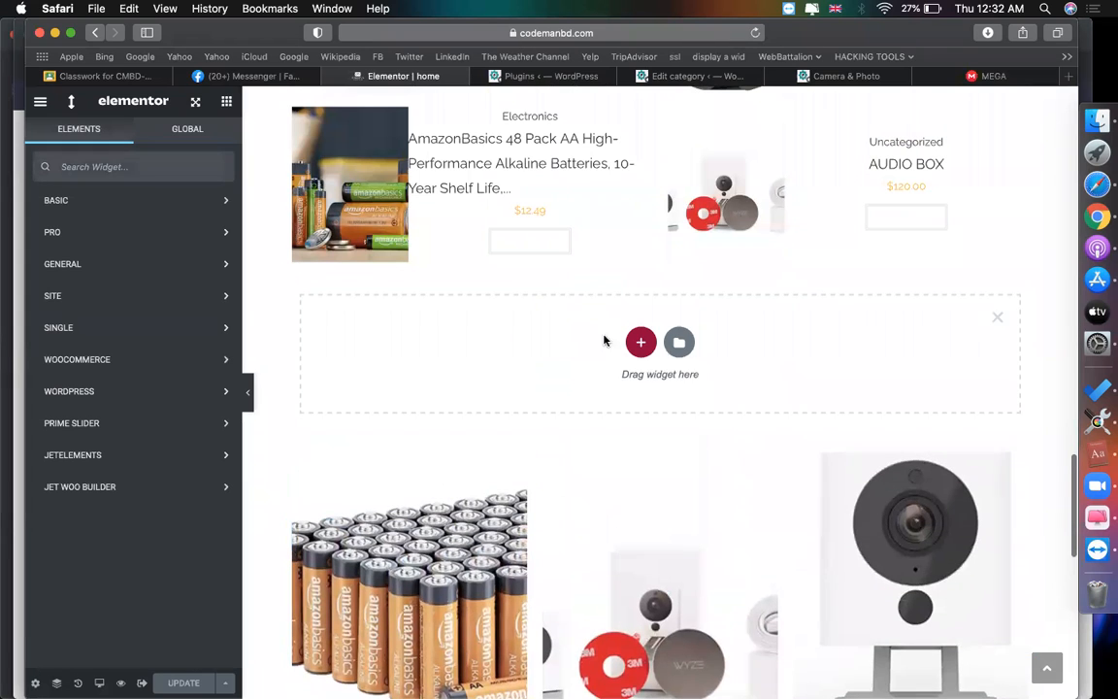
# Step: Copy the BEAUTY CATEGORY heading into the empty section above the categories grid and set its title to OUR CATEGORIES
pyautogui.scroll(8, 489, 357)
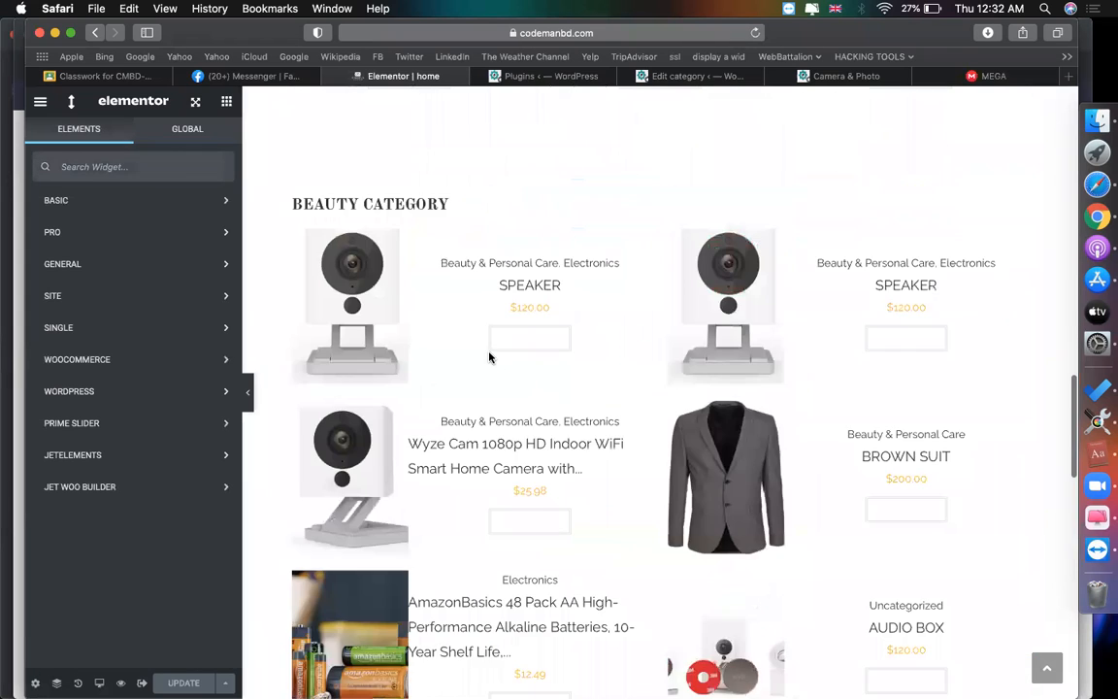
pyautogui.rightClick(430, 269)
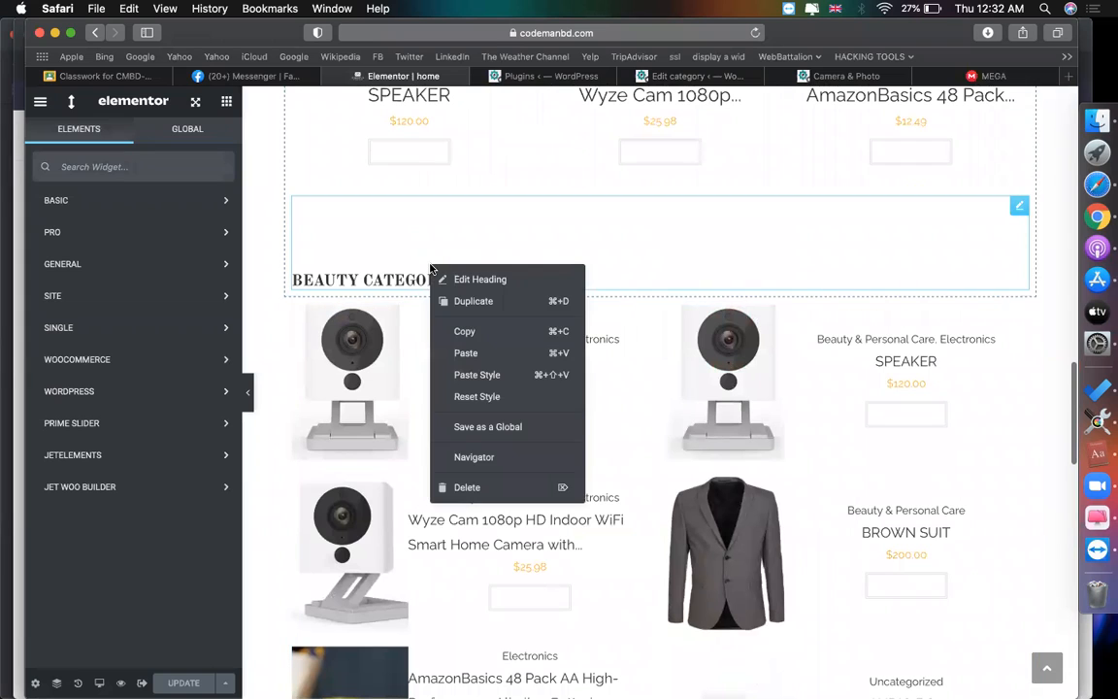
pyautogui.click(464, 330)
pyautogui.scroll(-8, 454, 459)
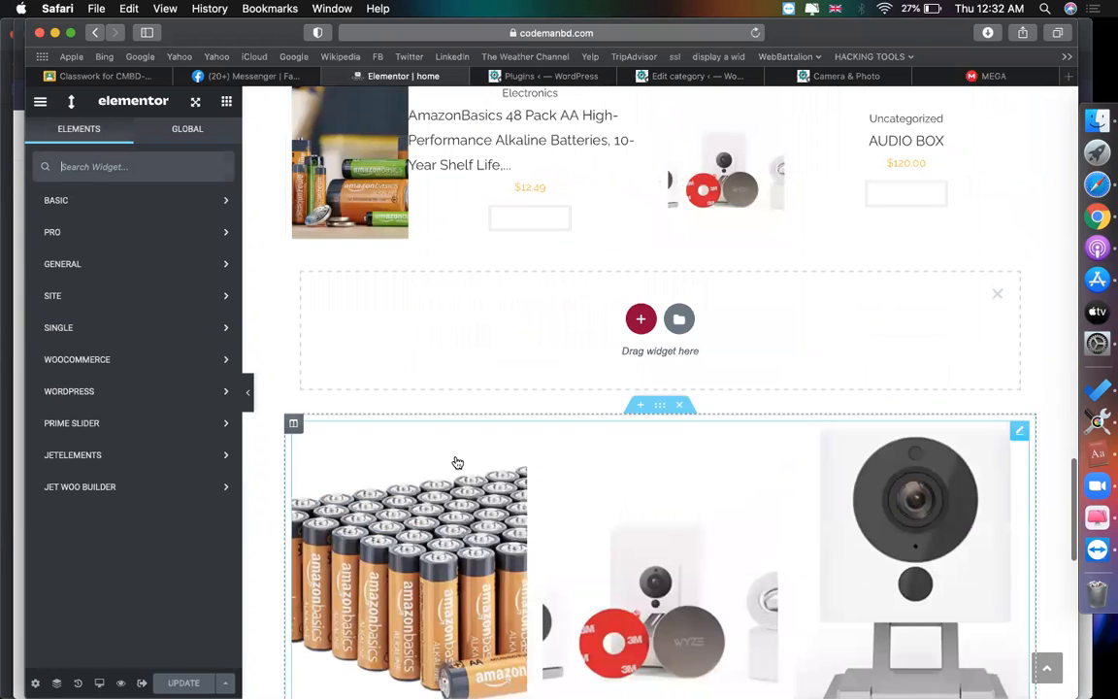
pyautogui.rightClick(463, 339)
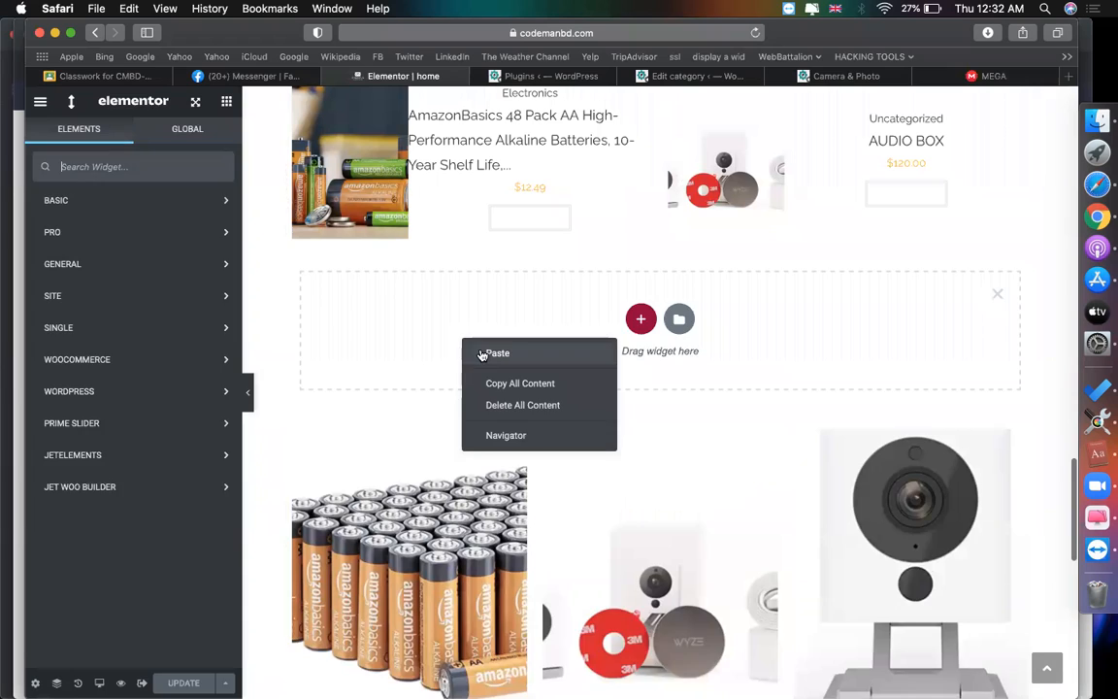
pyautogui.click(481, 355)
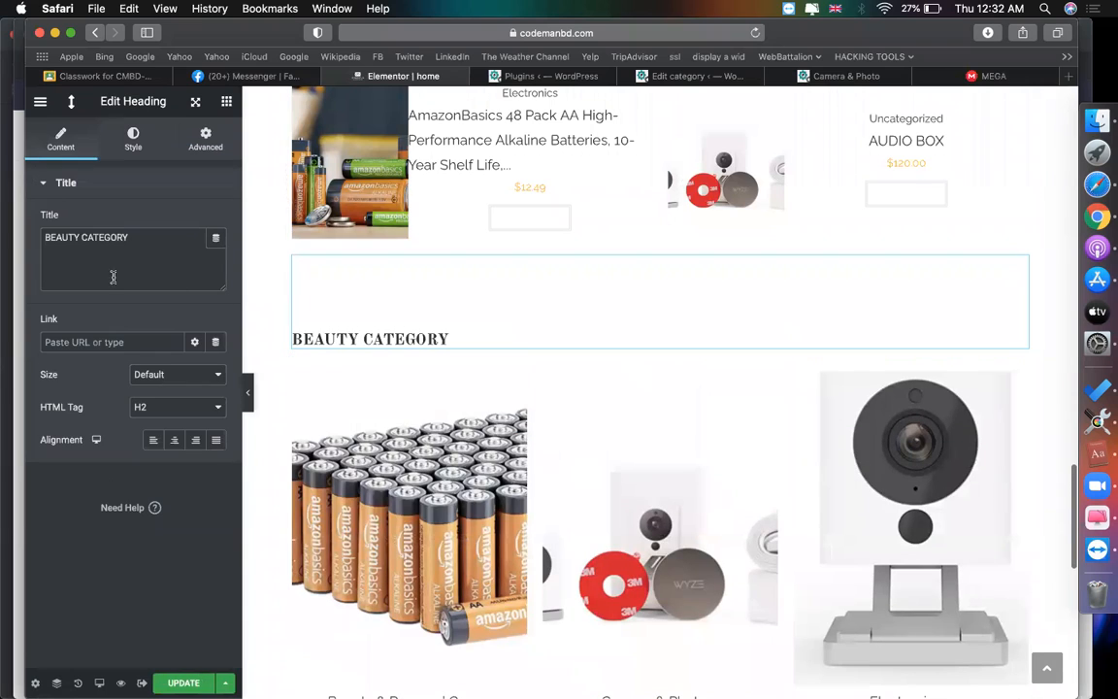
pyautogui.press('super+a')
pyautogui.write('OU')
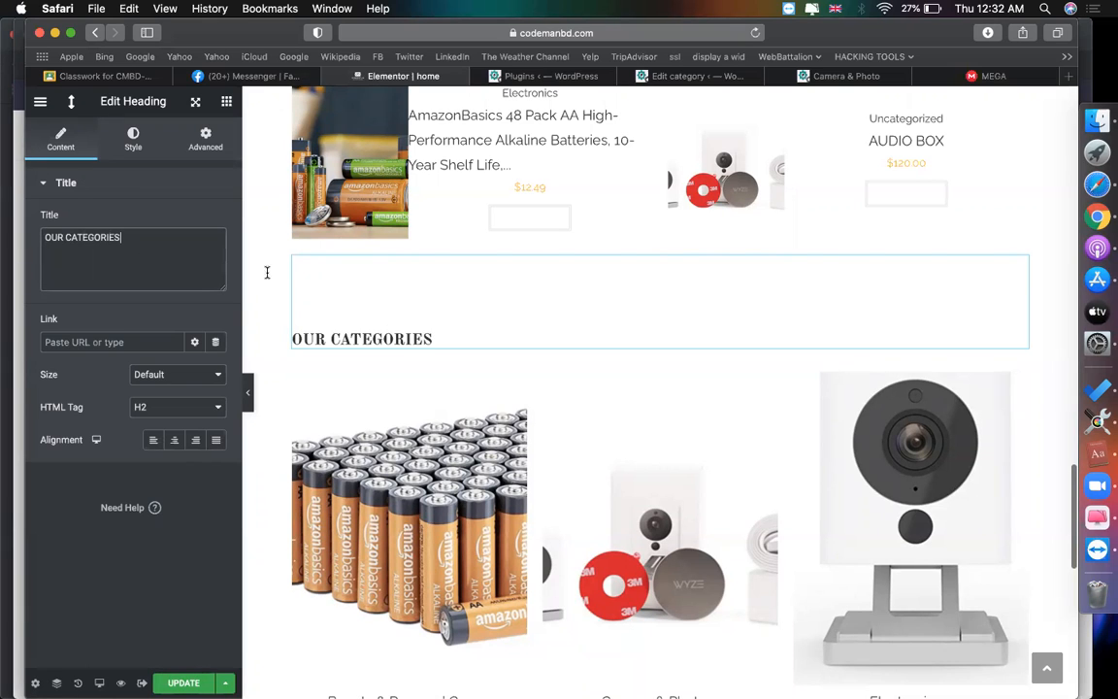
# Step: Look over the home page's headings and product sections, from BEST SELLER PRODUCTS down to the categories grid
pyautogui.scroll(-3, 471, 372)
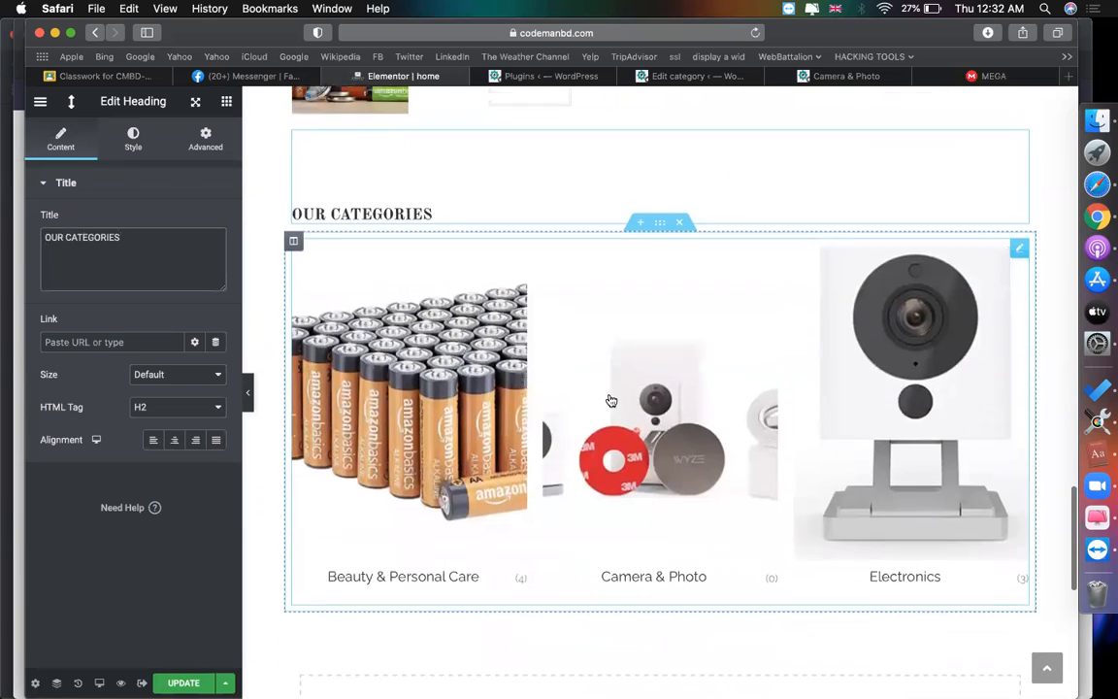
pyautogui.scroll(1, 612, 310)
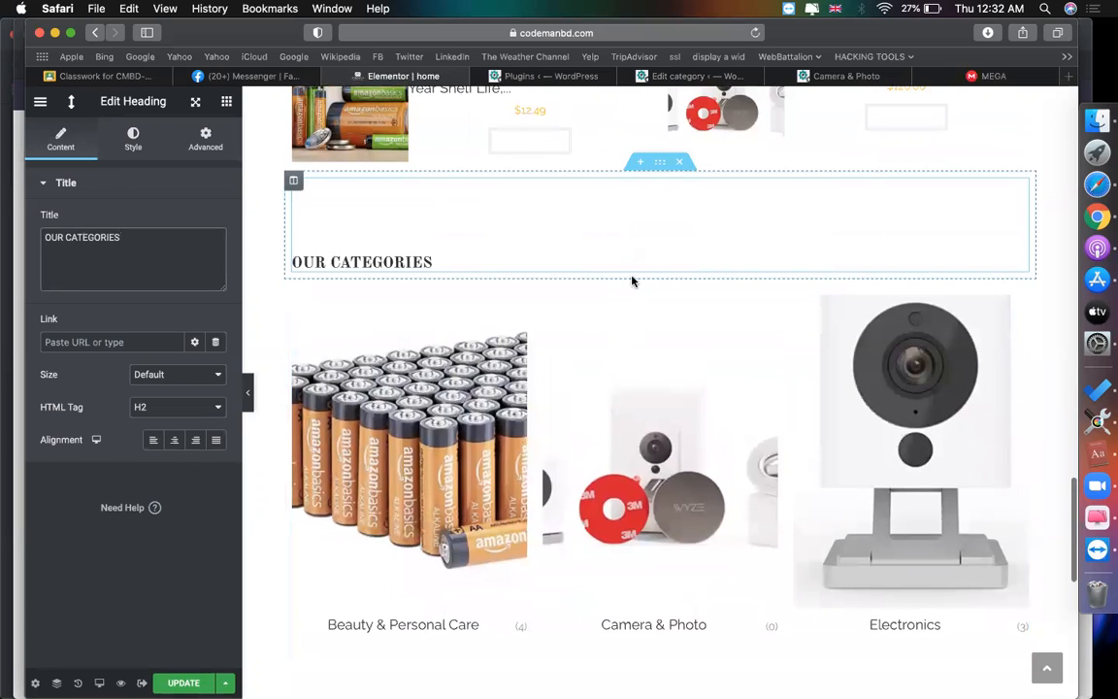
pyautogui.scroll(2, 621, 262)
pyautogui.scroll(10, 621, 262)
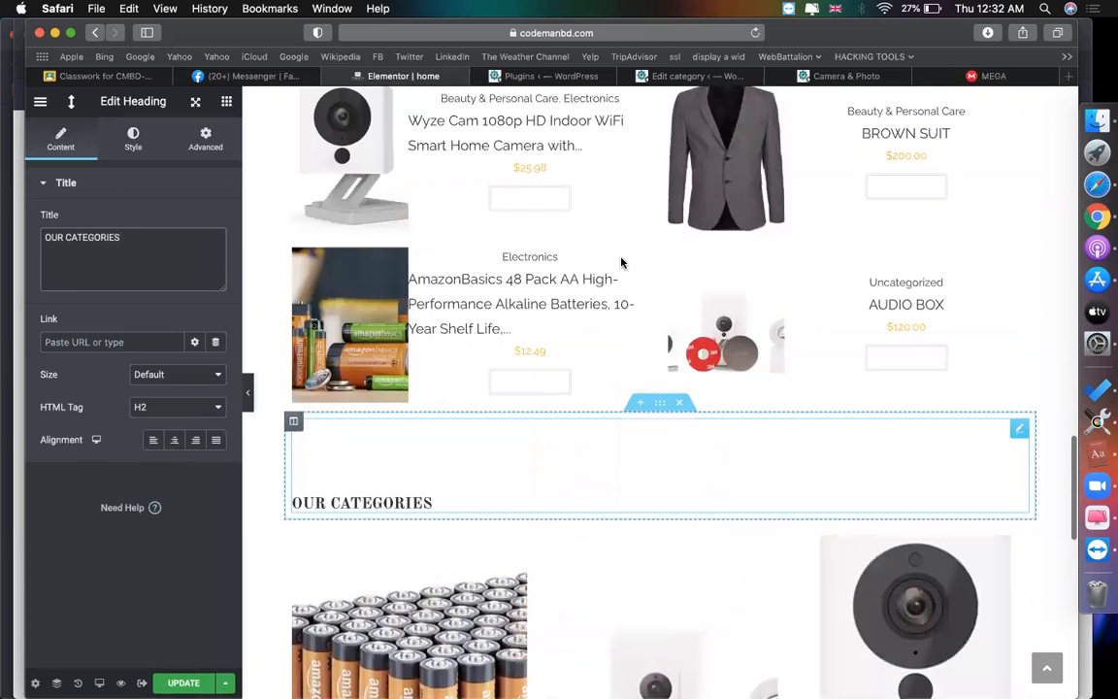
pyautogui.scroll(2, 621, 262)
pyautogui.scroll(15, 622, 262)
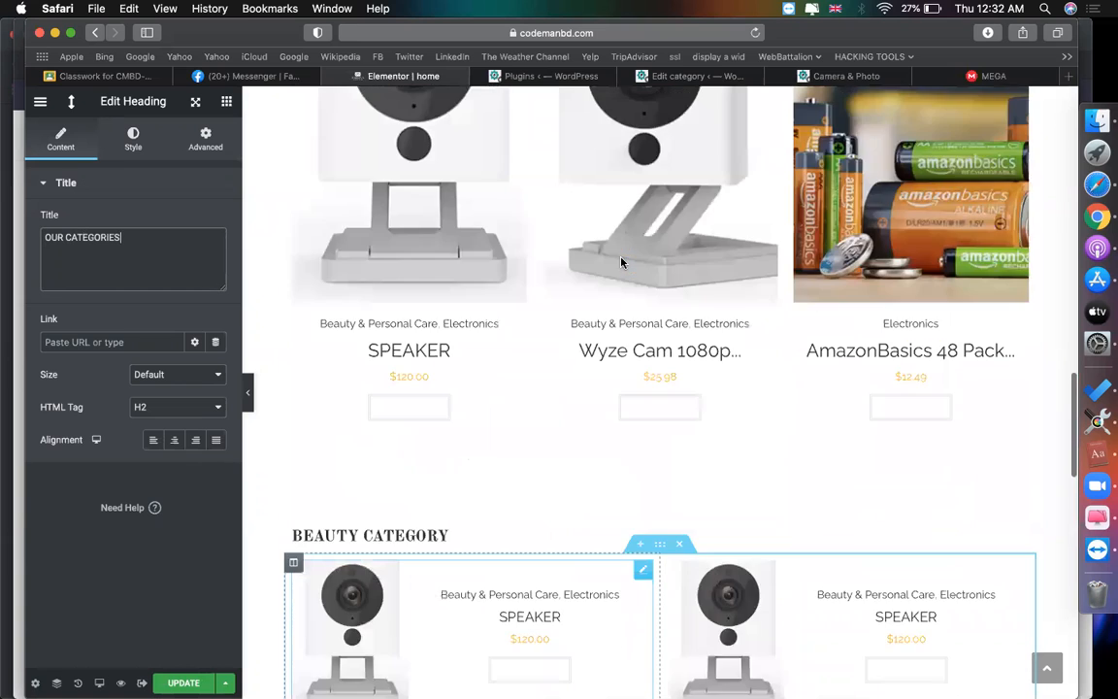
pyautogui.scroll(10, 622, 264)
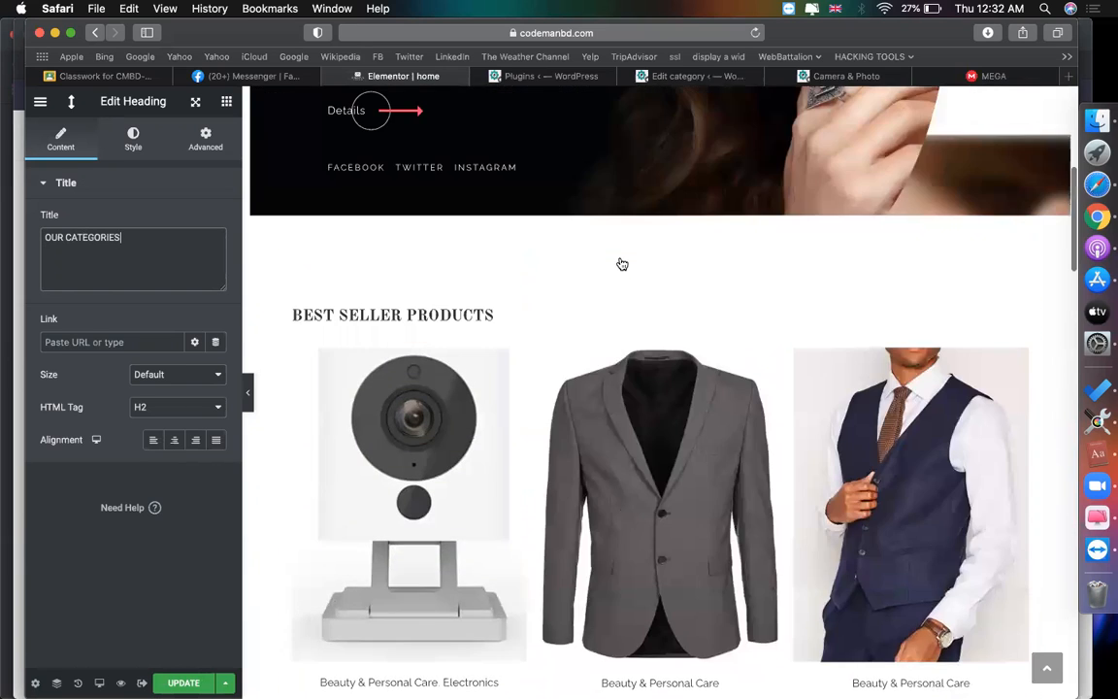
pyautogui.scroll(-15, 623, 264)
pyautogui.scroll(-10, 622, 264)
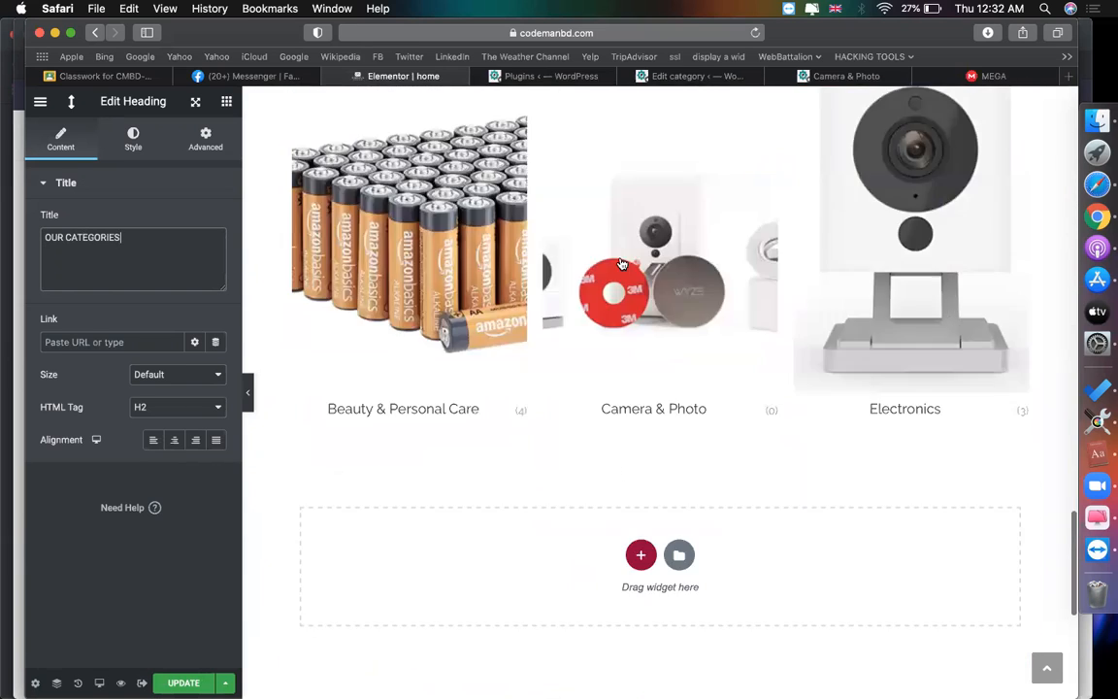
pyautogui.scroll(5, 622, 260)
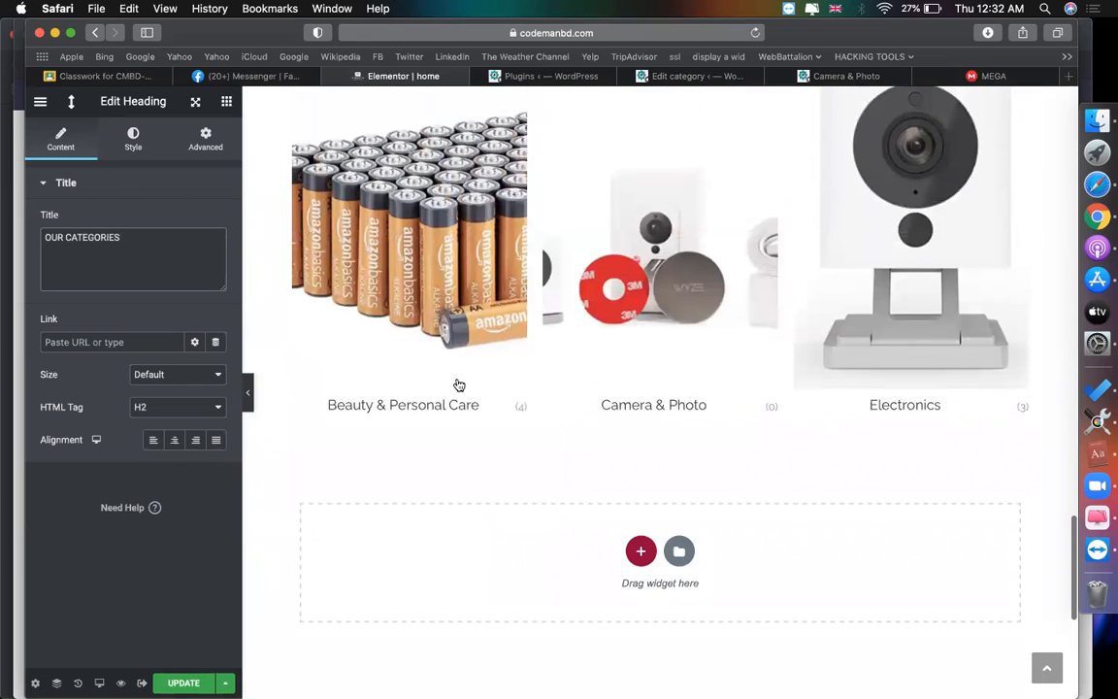
# Step: Add the JetElements WooCommerce Top Rated Products widget in the empty area below the categories grid
pyautogui.scroll(-3, 544, 482)
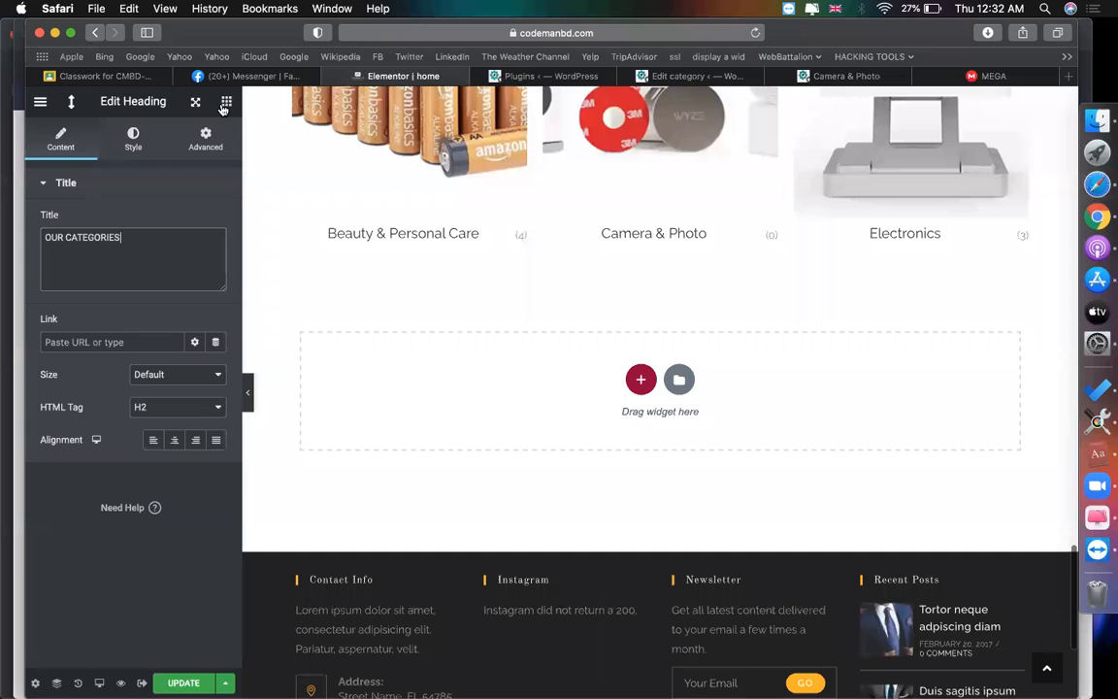
pyautogui.click(225, 103)
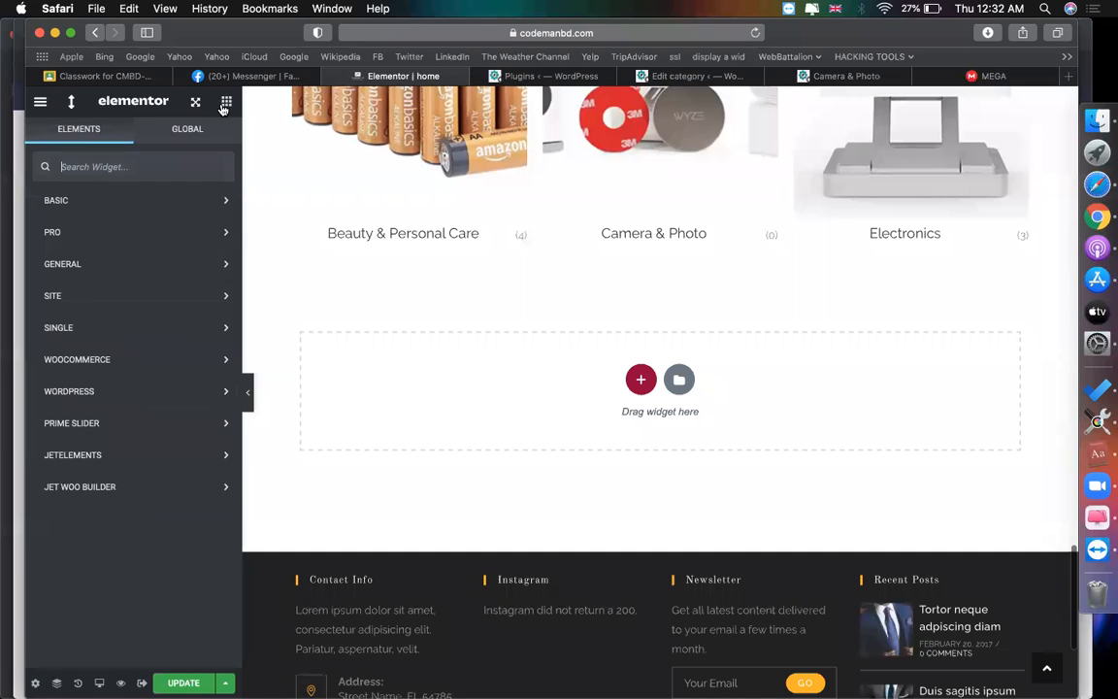
pyautogui.click(99, 455)
pyautogui.scroll(-10, 97, 457)
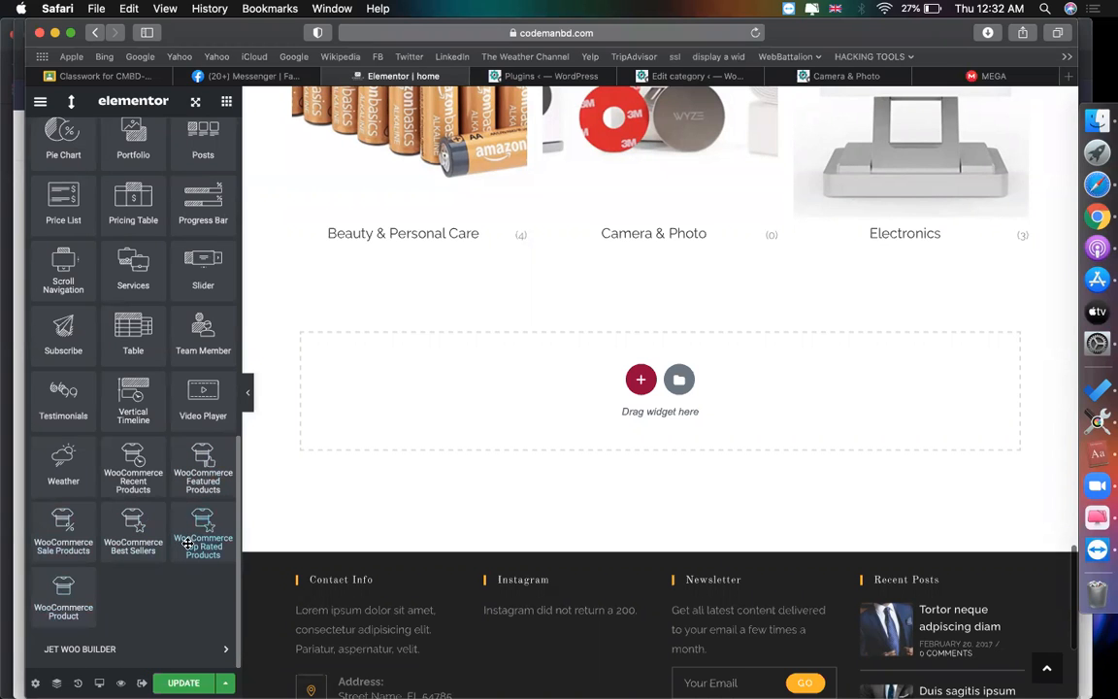
pyautogui.moveTo(187, 545); pyautogui.dragTo(403, 410)
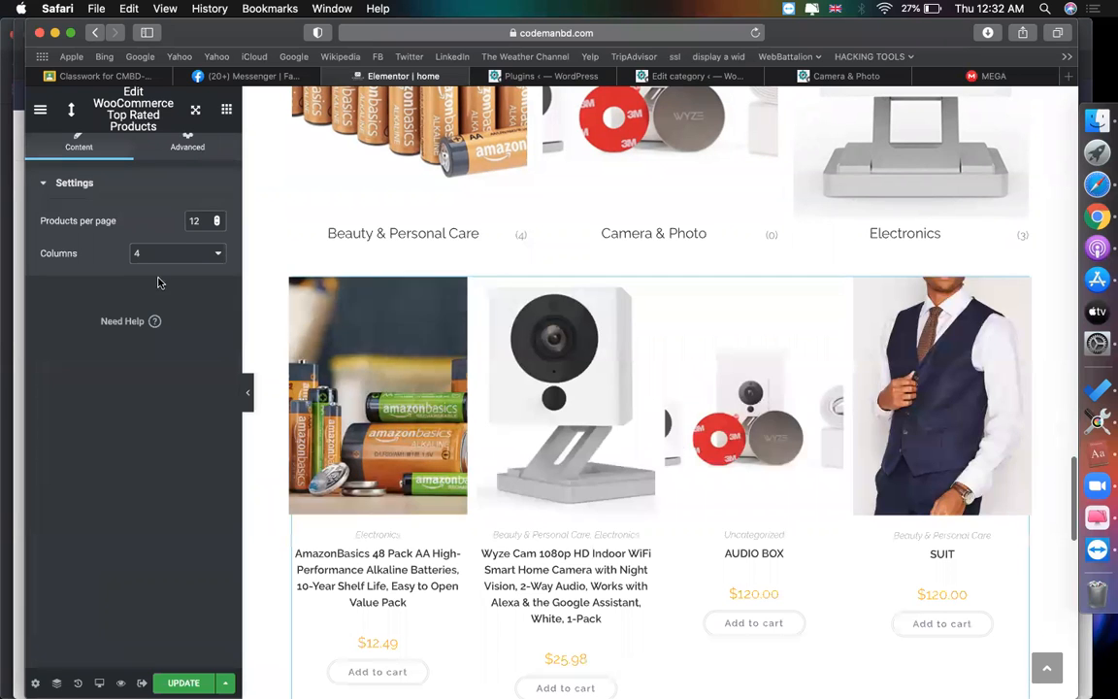
pyautogui.scroll(-5, 438, 430)
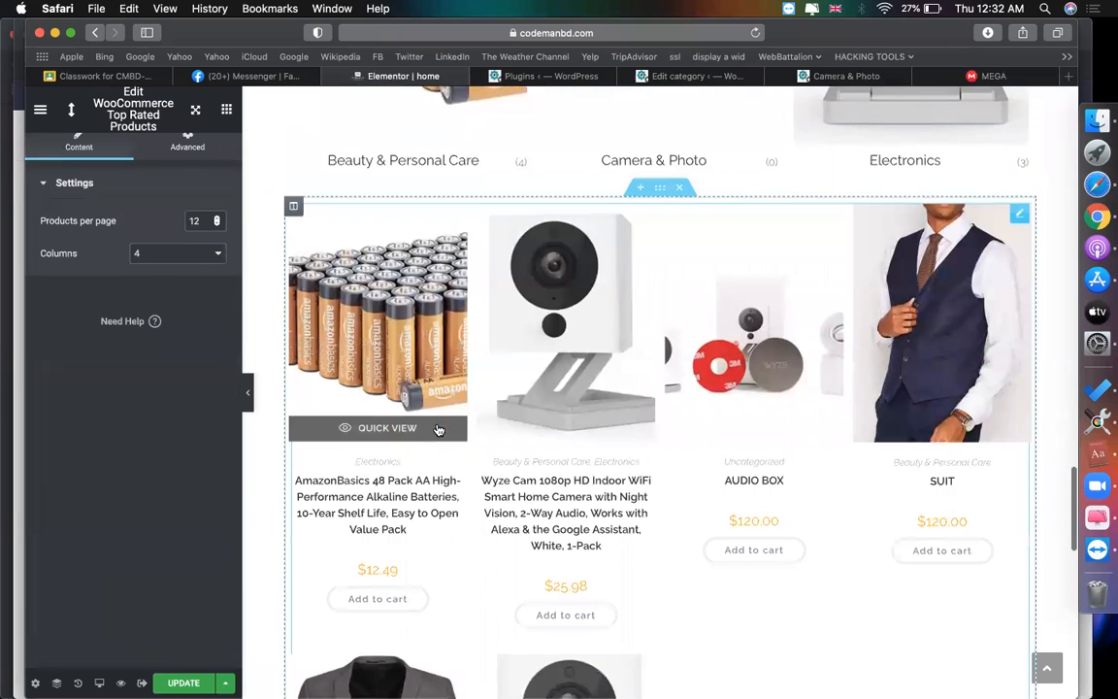
# Step: Set the top rated products widget to 6 columns and 6 products per page
pyautogui.scroll(3, 438, 430)
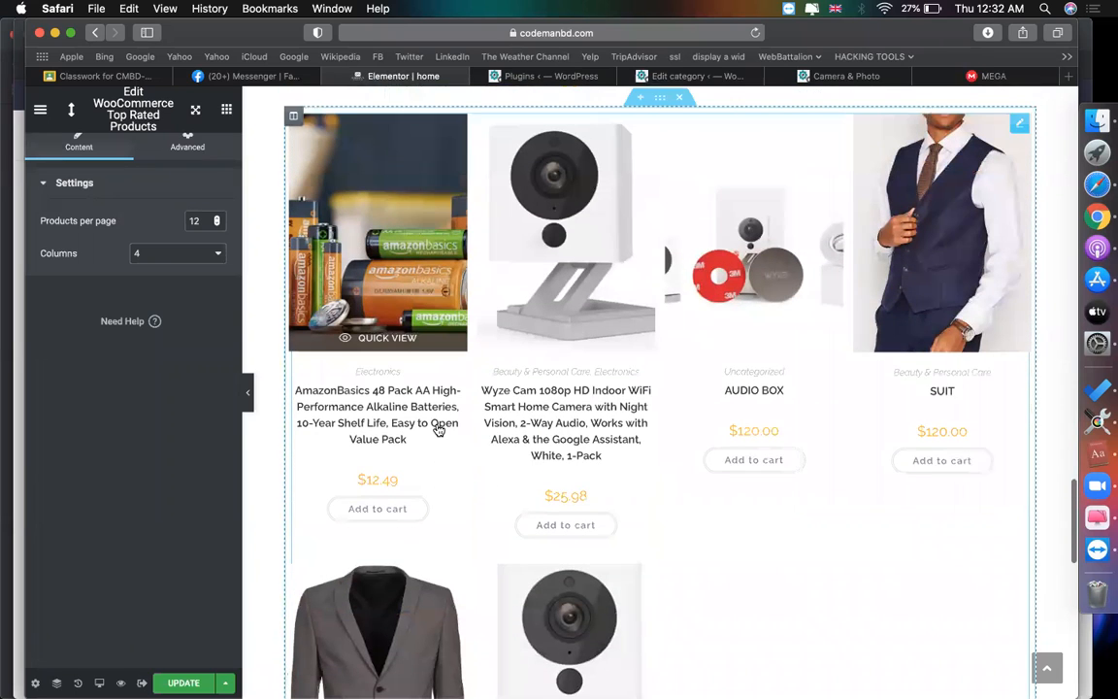
pyautogui.click(174, 255)
pyautogui.click(150, 281)
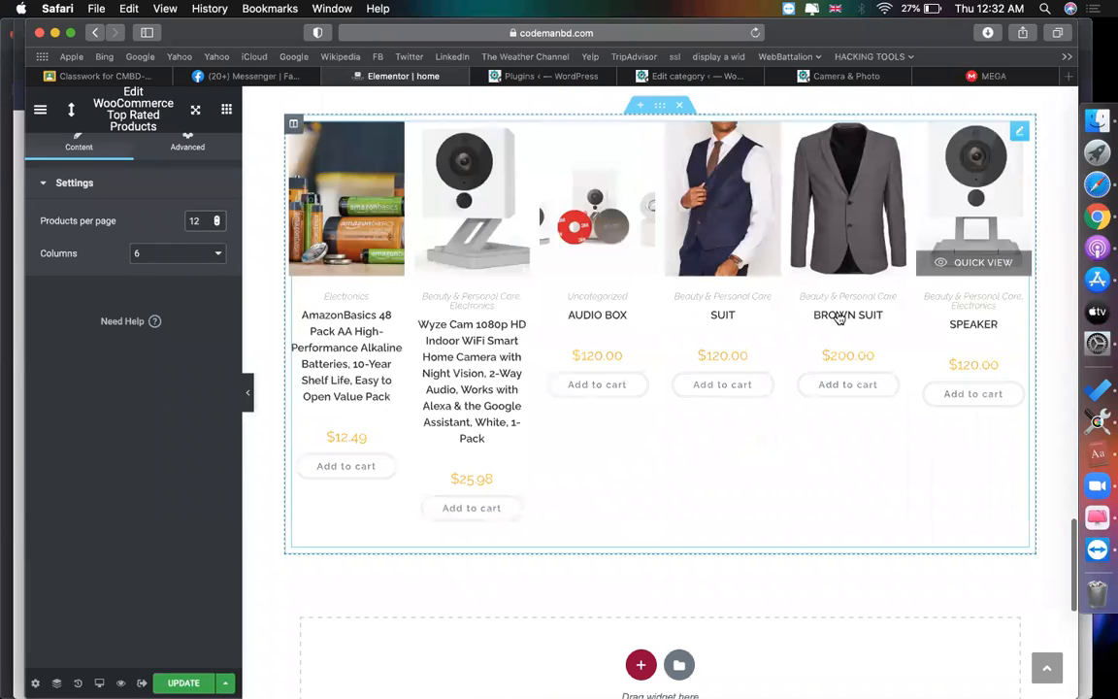
pyautogui.press('BackSpace')
pyautogui.press('BackSpace')
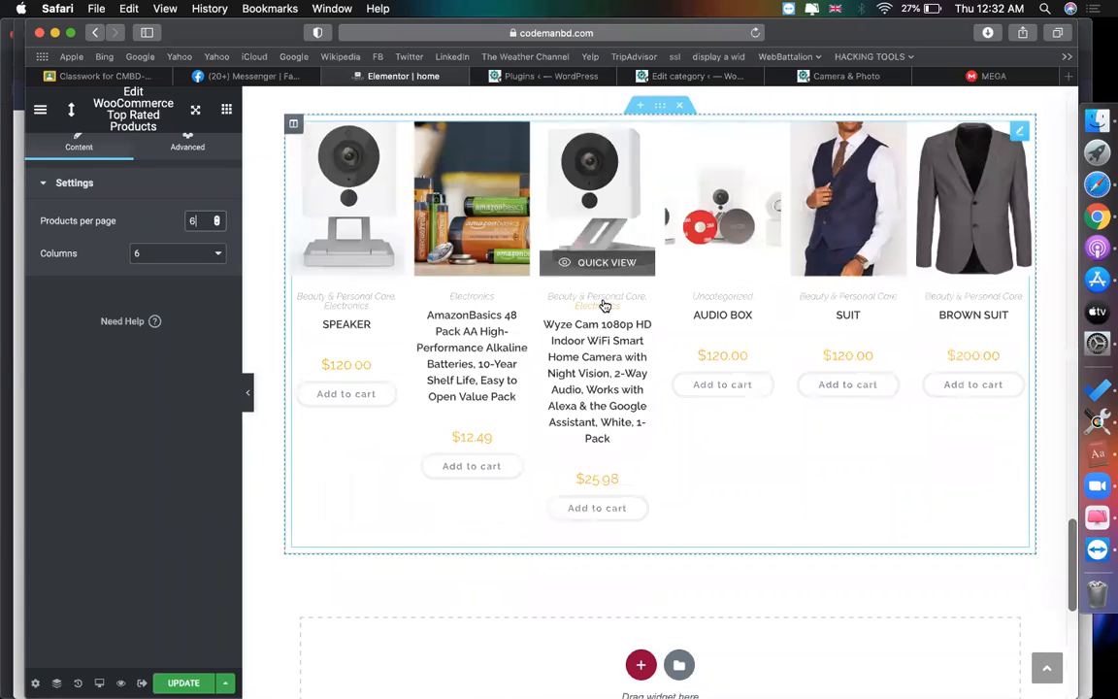
# Step: Paste the copied heading into a new section above the top rated products grid and title it BEST SELLER PRODUCTS
pyautogui.scroll(4, 730, 444)
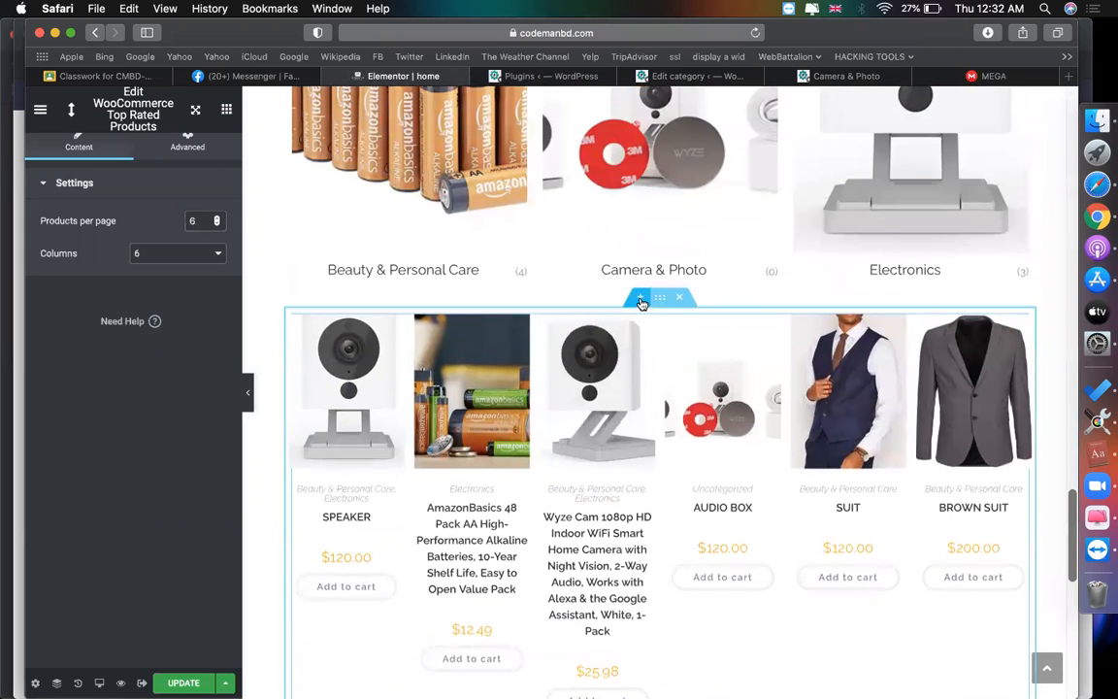
pyautogui.click(640, 296)
pyautogui.rightClick(476, 379)
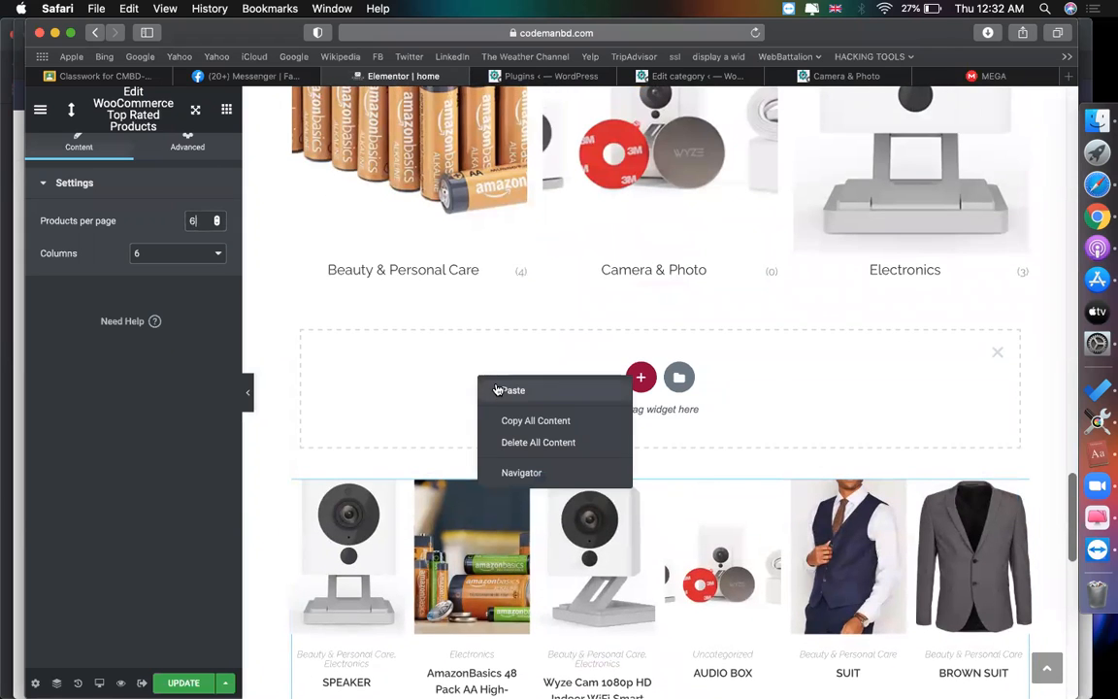
pyautogui.click(511, 390)
pyautogui.tripleClick(97, 236)
pyautogui.press('BackSpace')
pyautogui.write('BEST SELLER PRODUCTS')
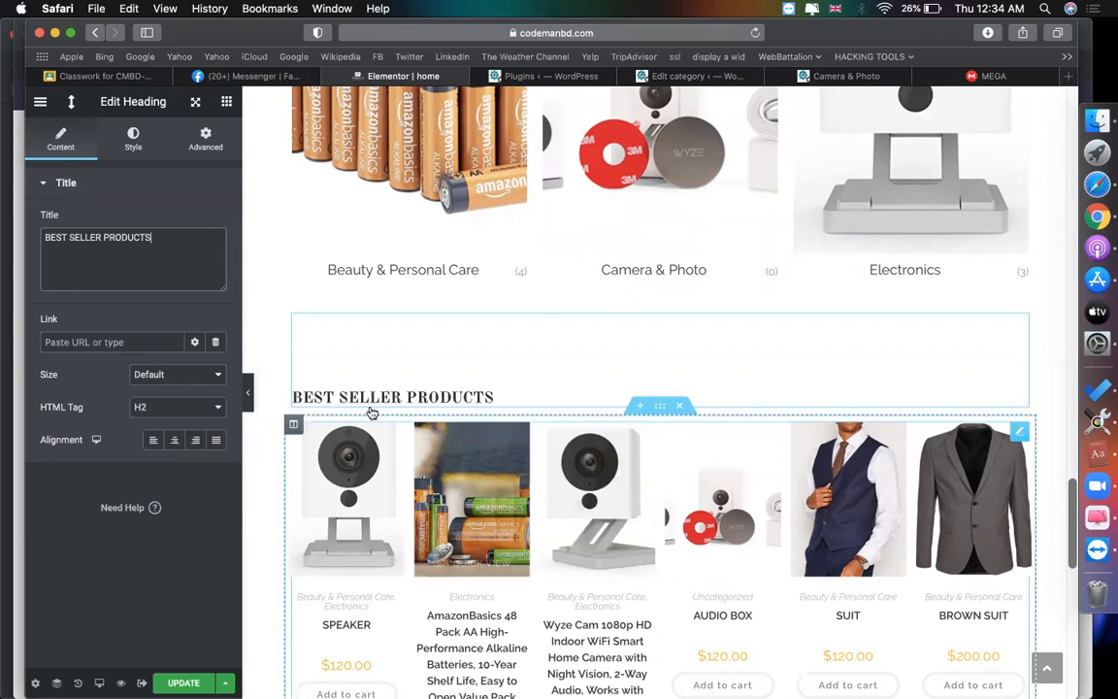
# Step: Check the product widget's name in the widget list and retitle the heading above its grid TOP RATED PRODUCTS
pyautogui.click(227, 102)
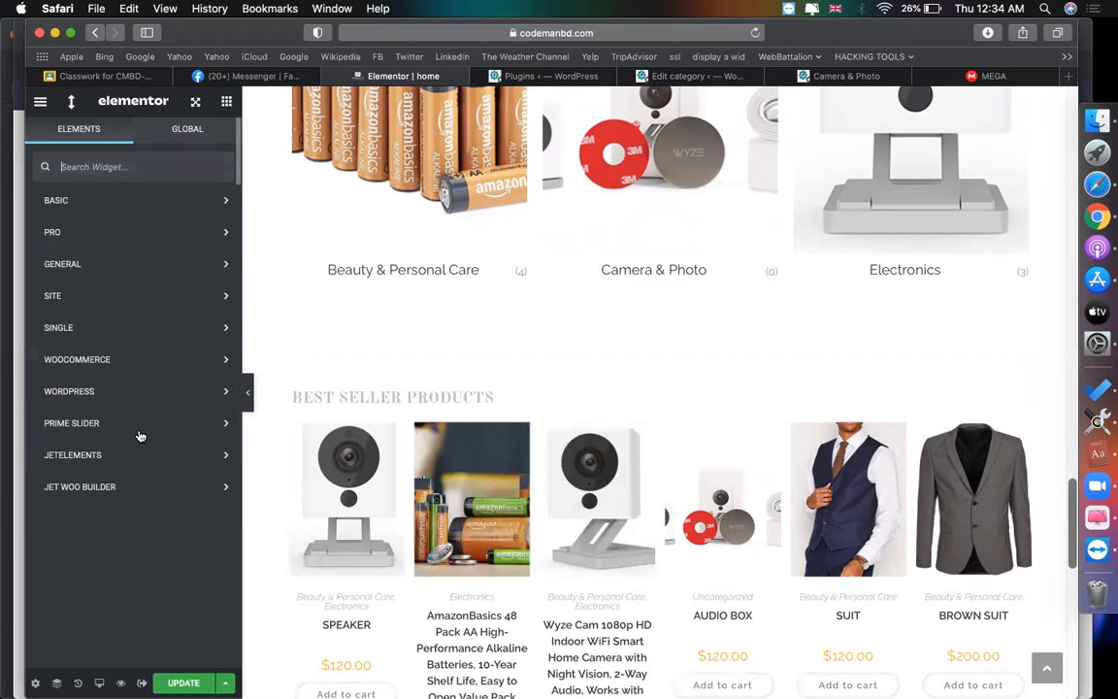
pyautogui.click(91, 451)
pyautogui.scroll(-10, 100, 452)
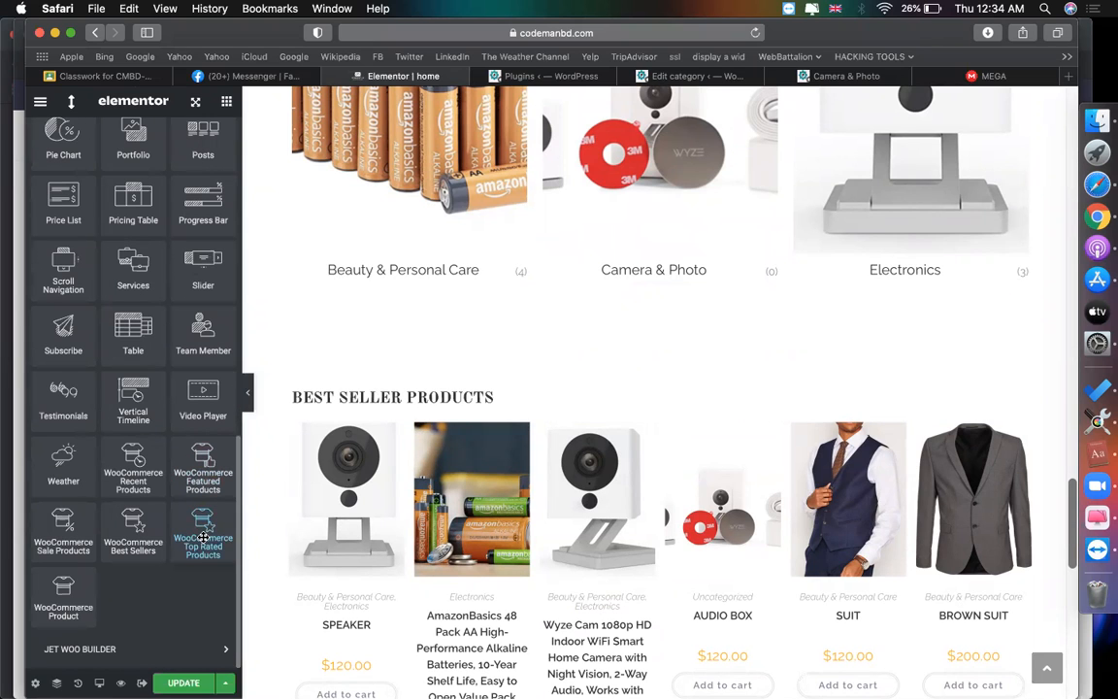
pyautogui.click(303, 355)
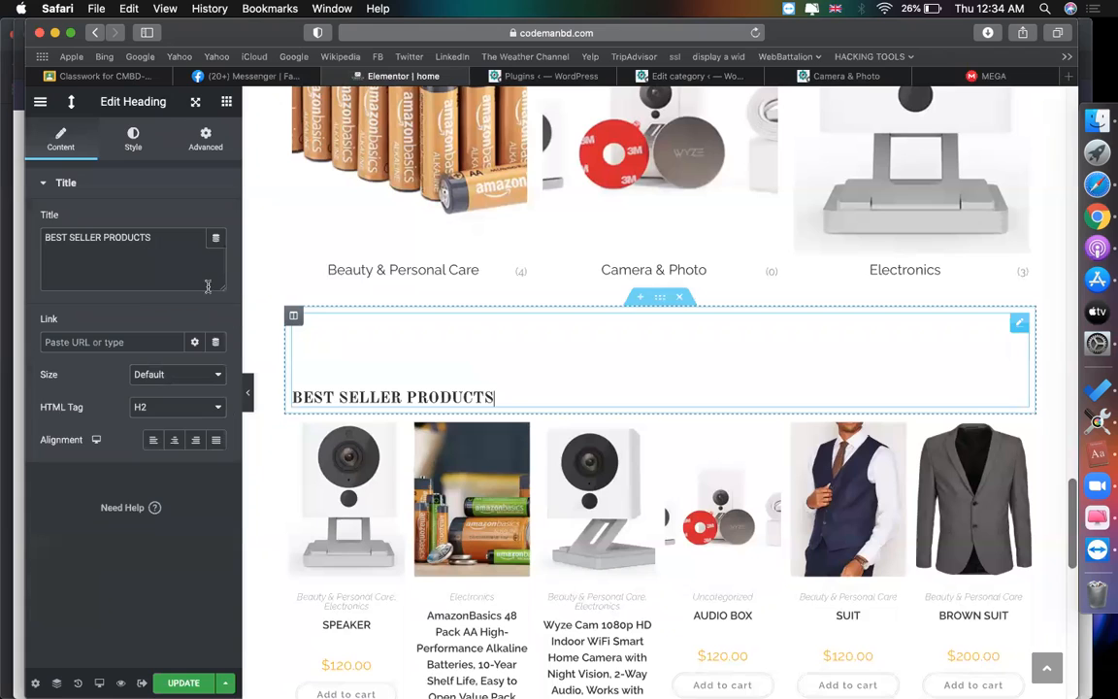
pyautogui.doubleClick(104, 237)
pyautogui.press('shift+super+Left')
pyautogui.press('BackSpace')
pyautogui.write('TOP RATED')
# Step: Add a WooCommerce Recent Products widget in a new section below the top rated products grid
pyautogui.scroll(-8, 584, 369)
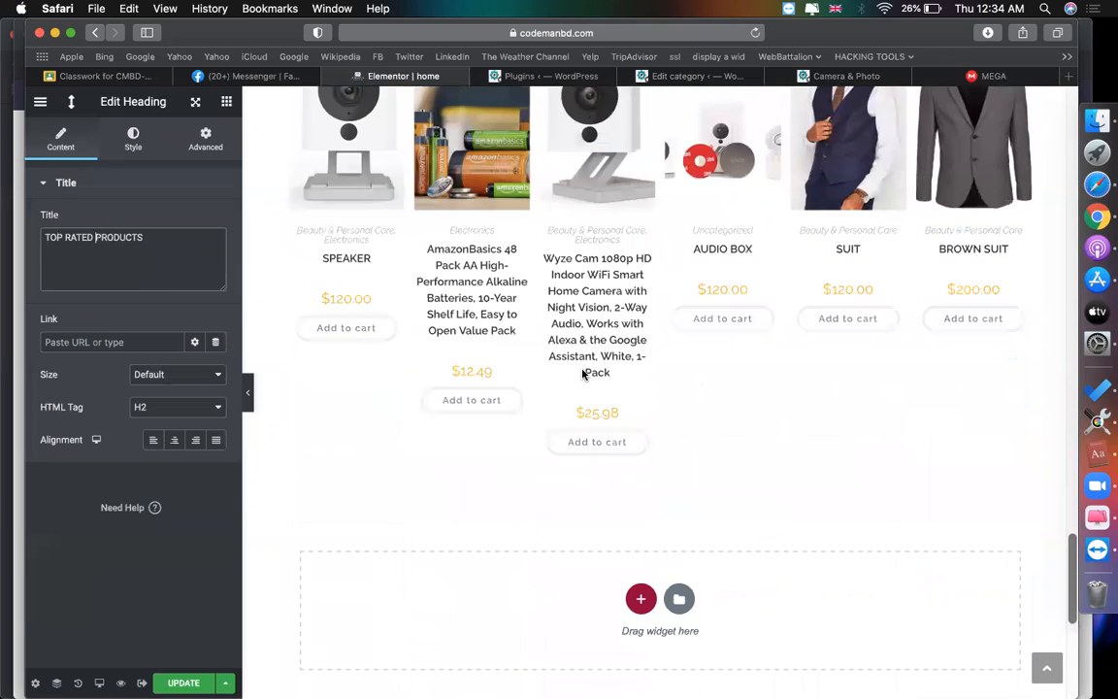
pyautogui.scroll(3, 537, 437)
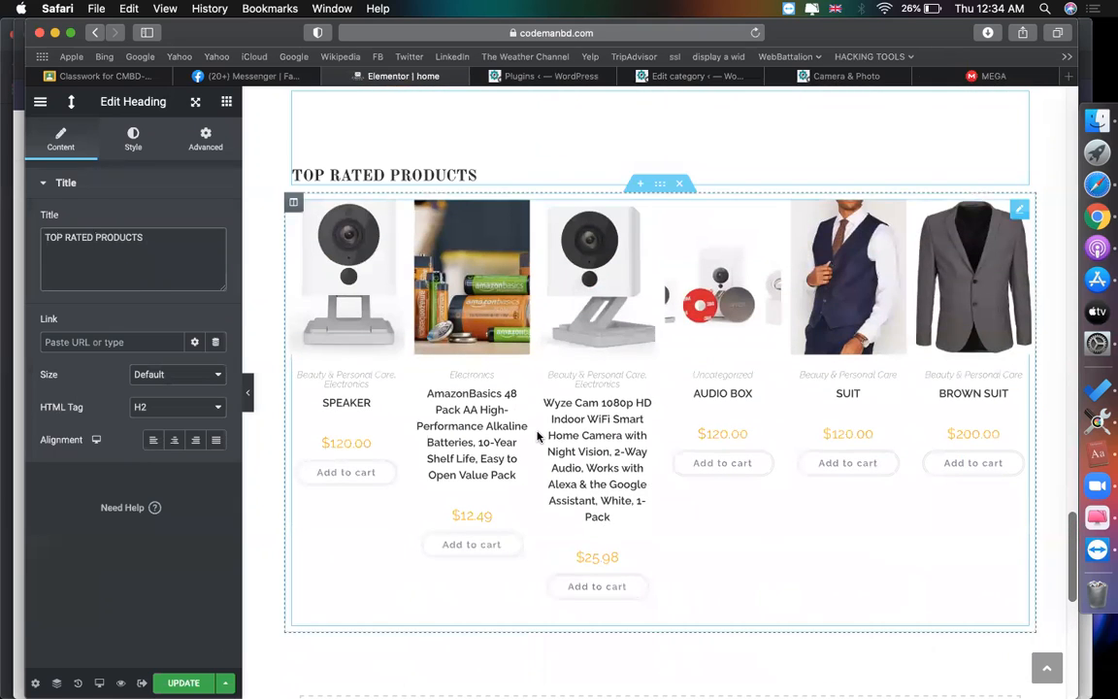
pyautogui.scroll(-4, 571, 485)
pyautogui.click(639, 550)
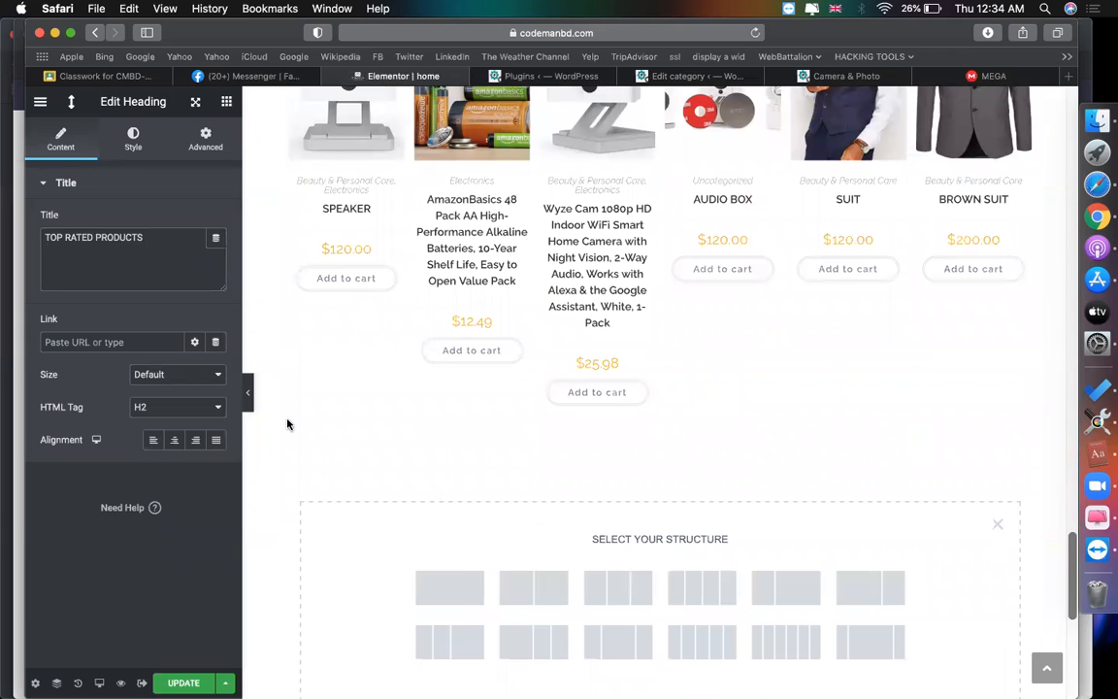
pyautogui.click(225, 101)
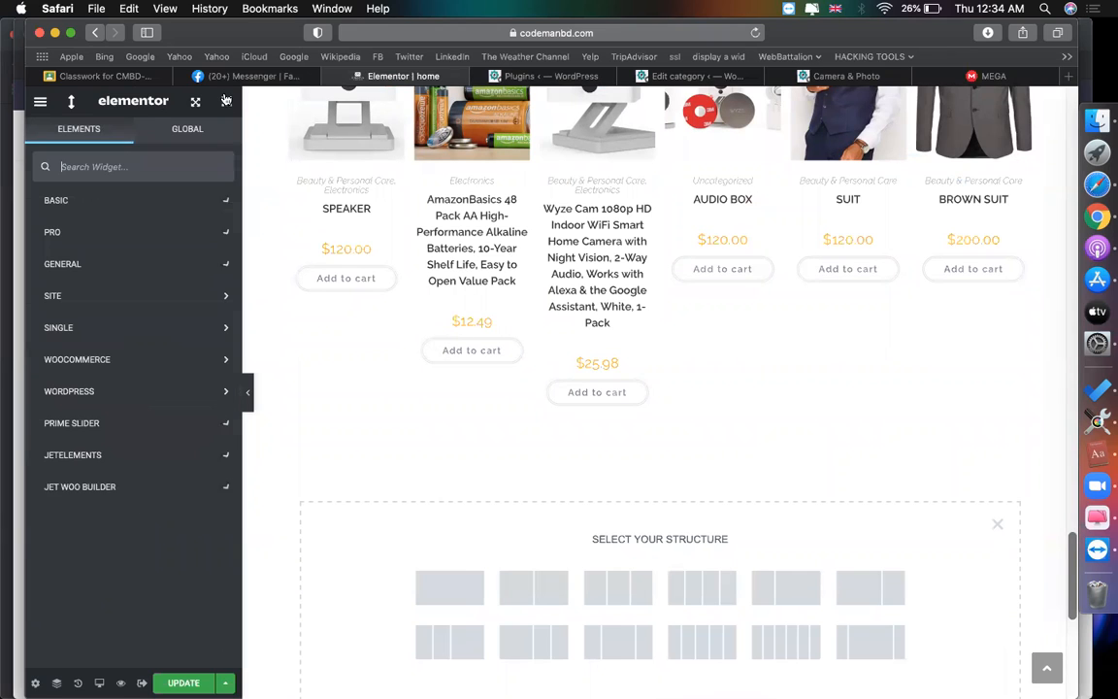
pyautogui.scroll(-10, 143, 456)
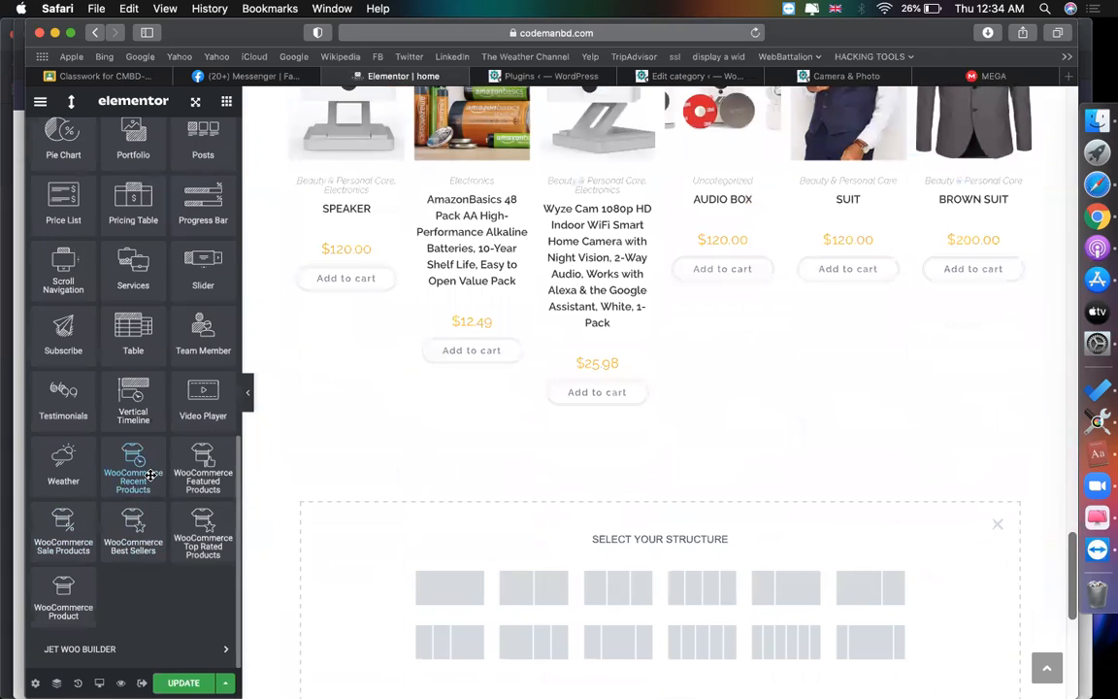
pyautogui.moveTo(138, 475); pyautogui.dragTo(619, 552)
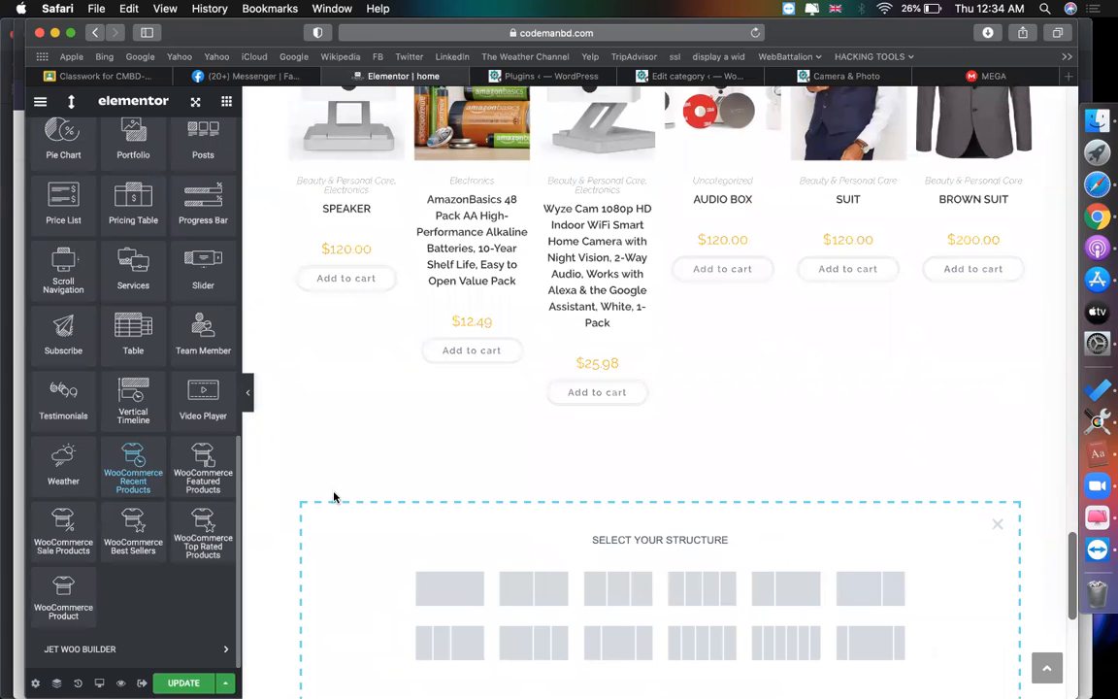
pyautogui.click(127, 468)
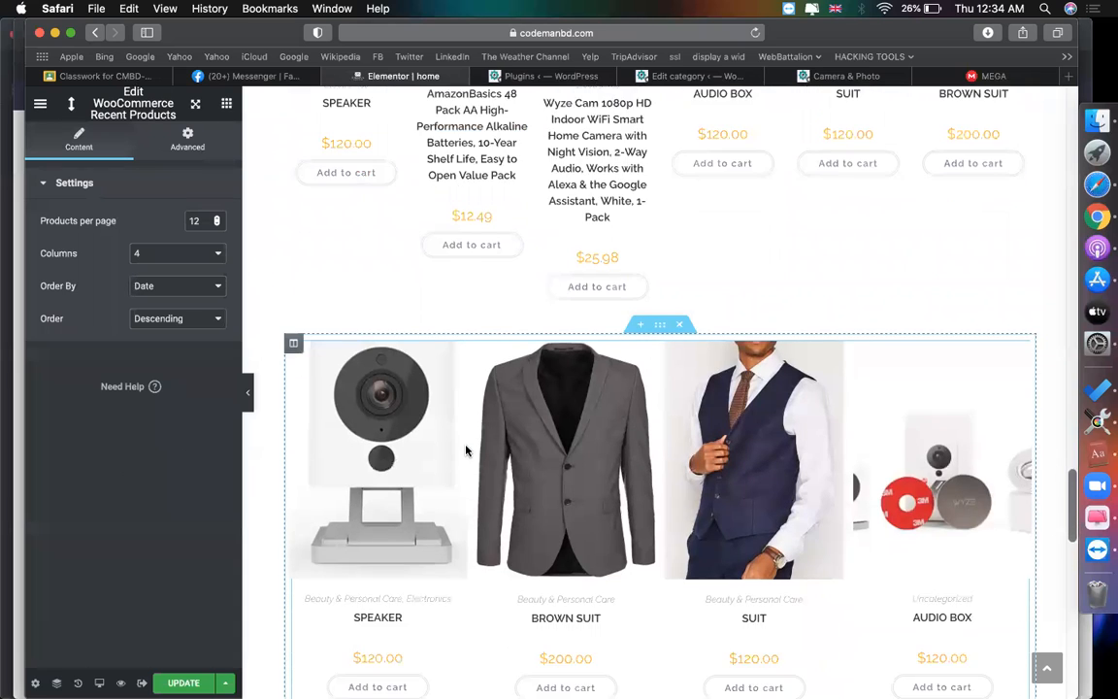
pyautogui.scroll(5, 466, 451)
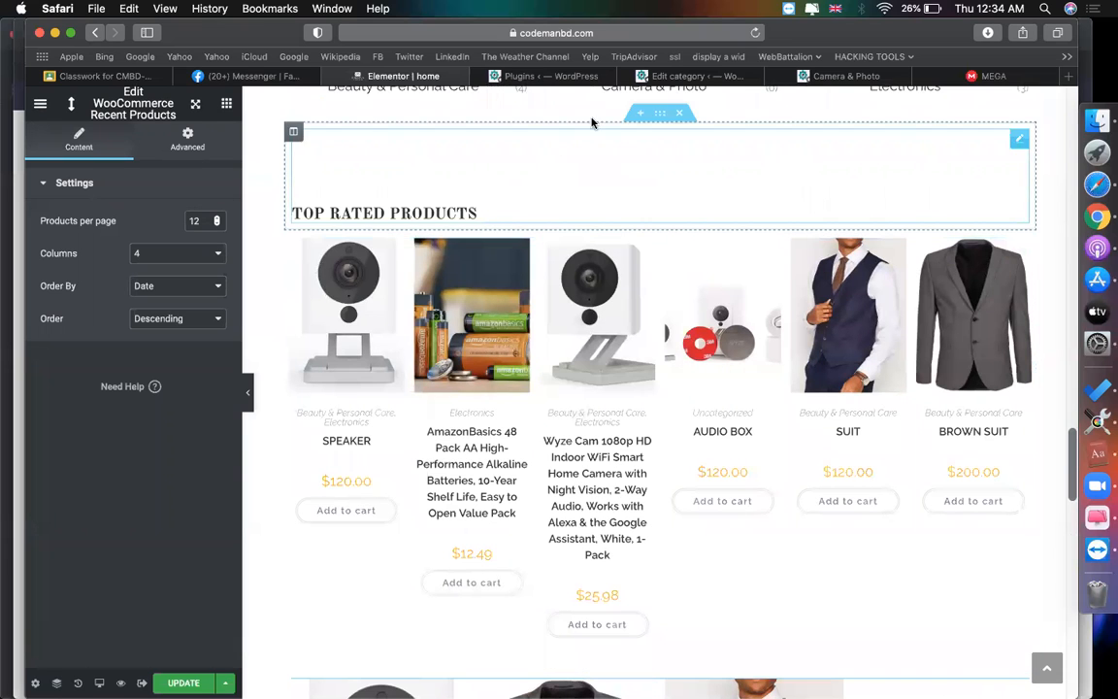
pyautogui.click(641, 73)
pyautogui.scroll(-10, 652, 125)
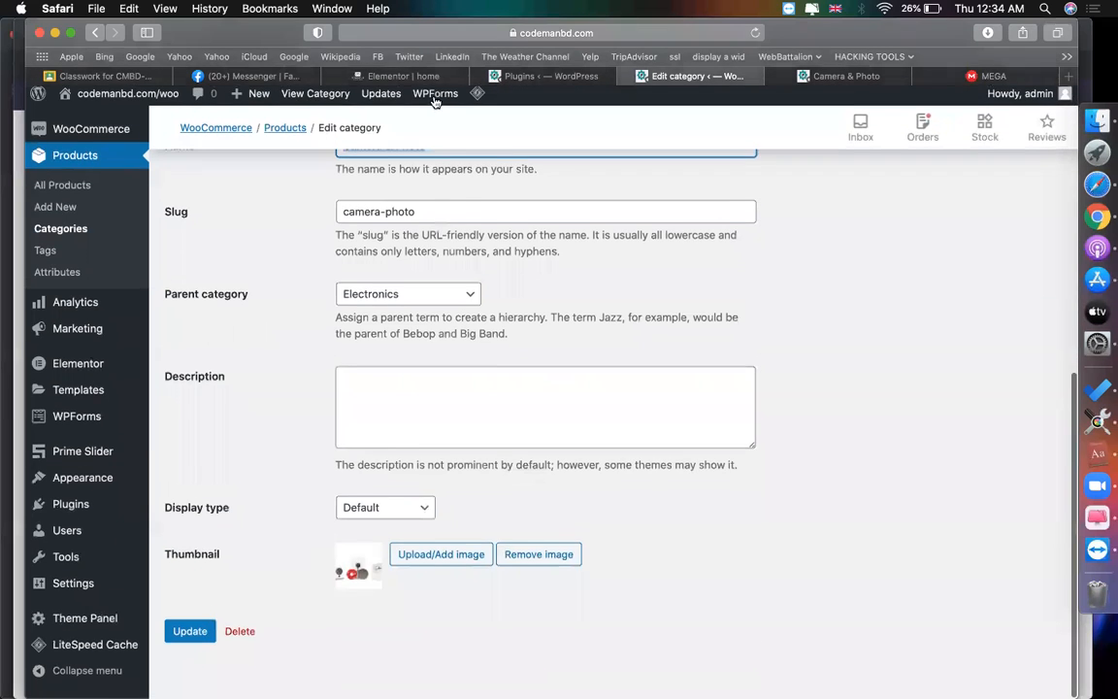
pyautogui.click(351, 81)
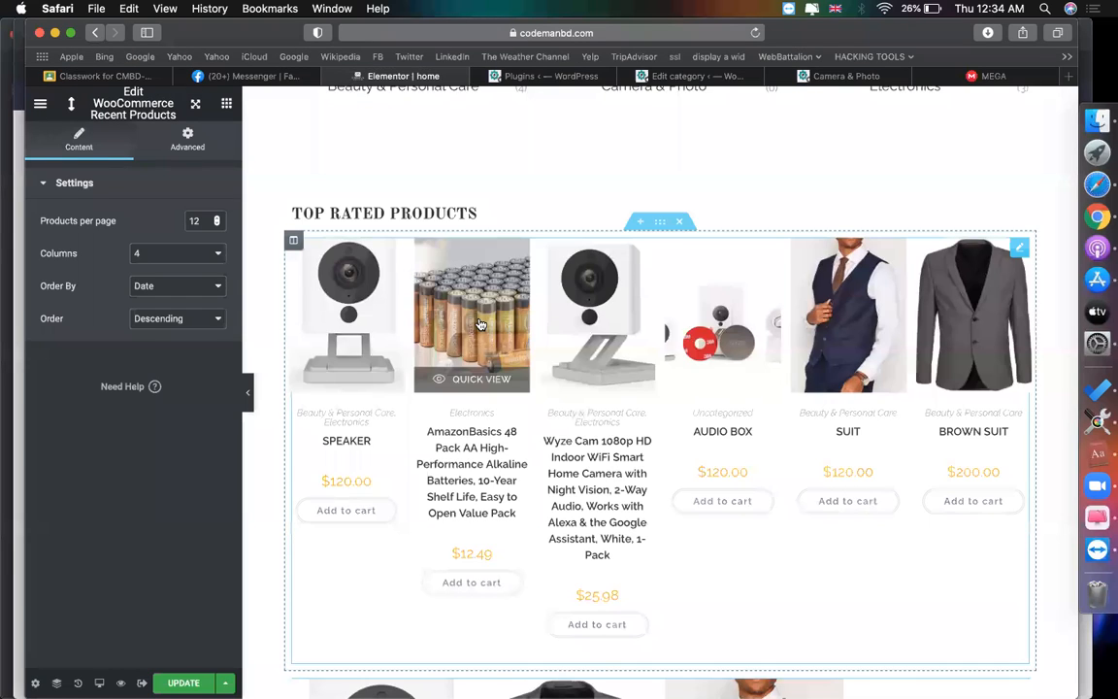
pyautogui.scroll(-1, 680, 379)
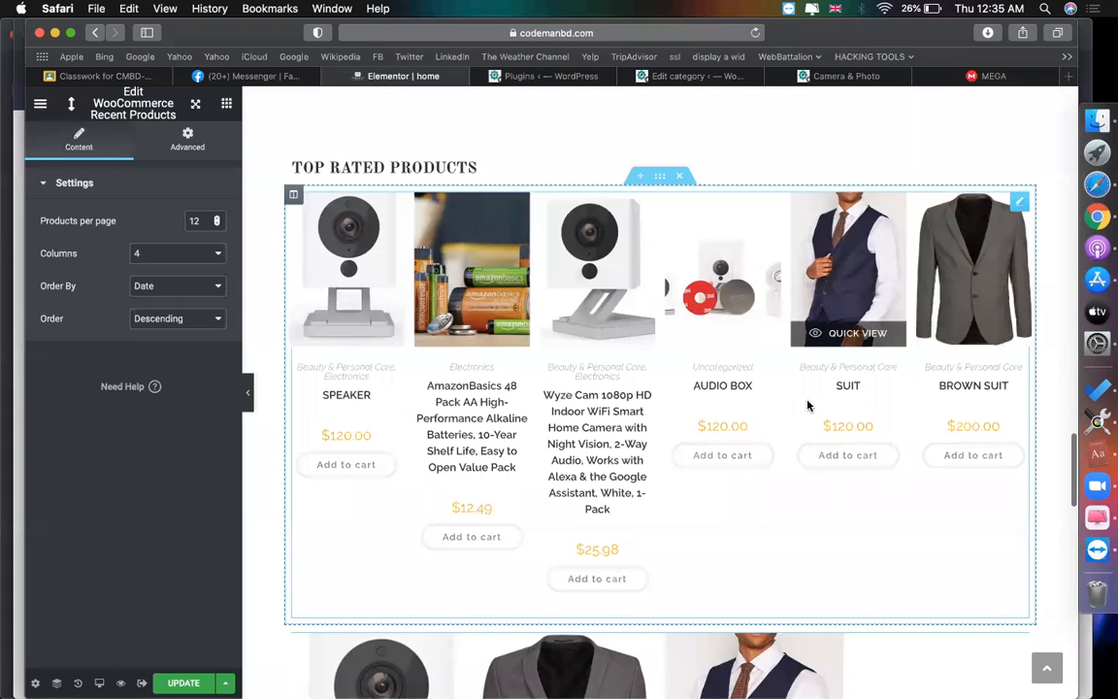
# Step: Set the recent products widget to 4 products per page, keeping 4 columns
pyautogui.scroll(-5, 724, 272)
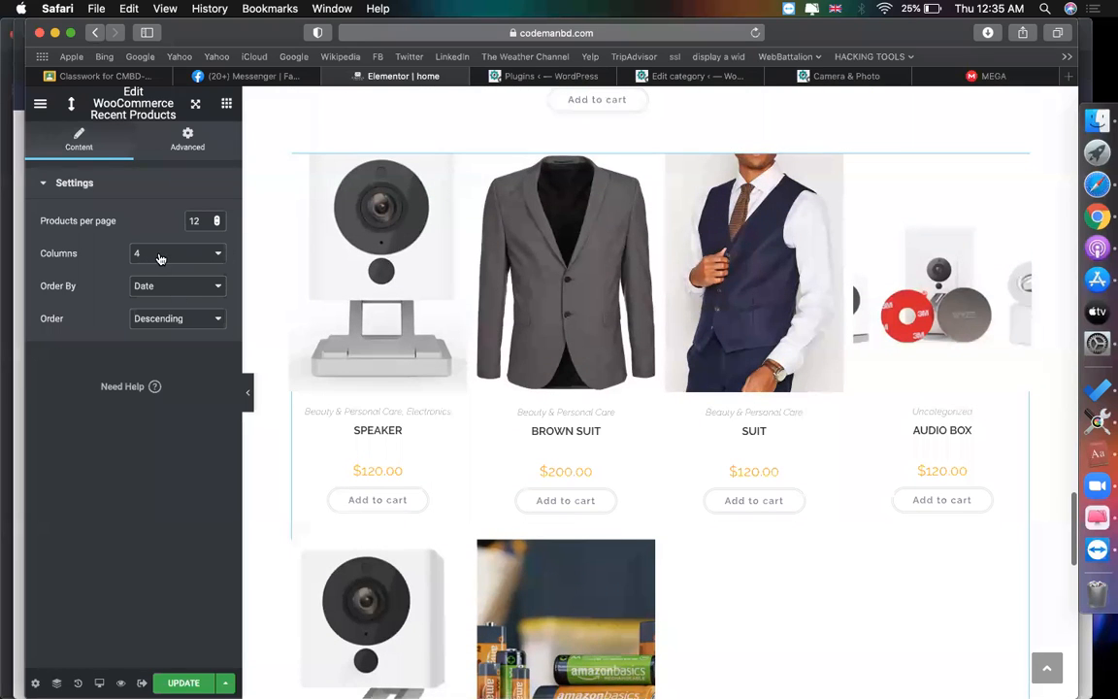
pyautogui.click(161, 256)
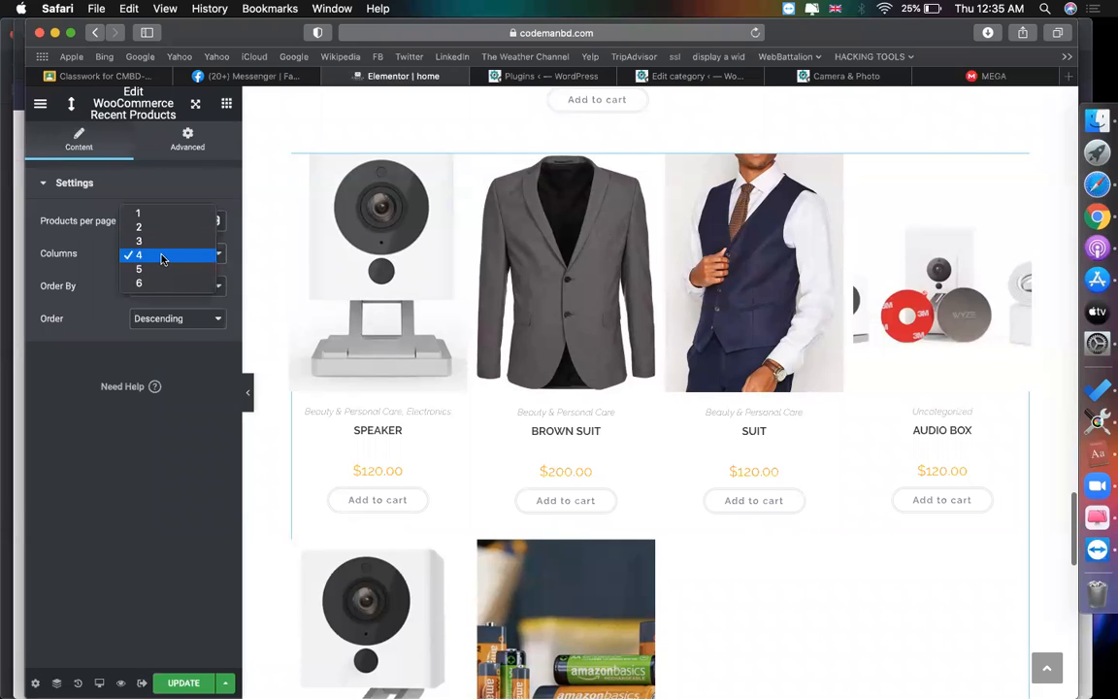
pyautogui.click(162, 261)
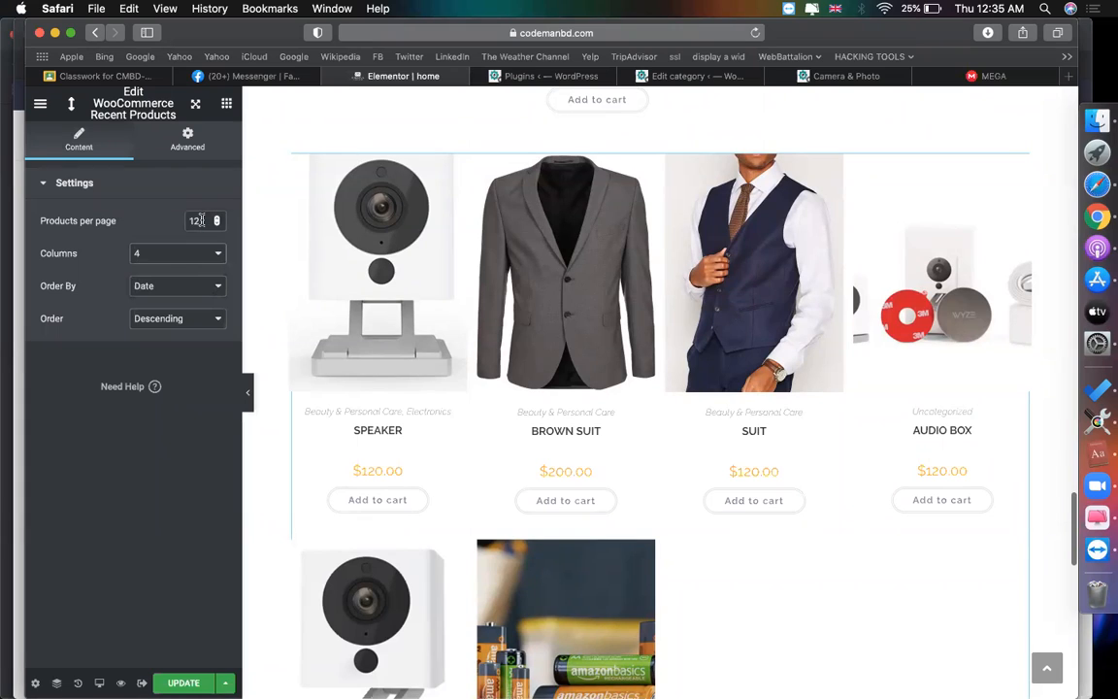
pyautogui.press('BackSpace')
pyautogui.press('BackSpace')
pyautogui.write('4')
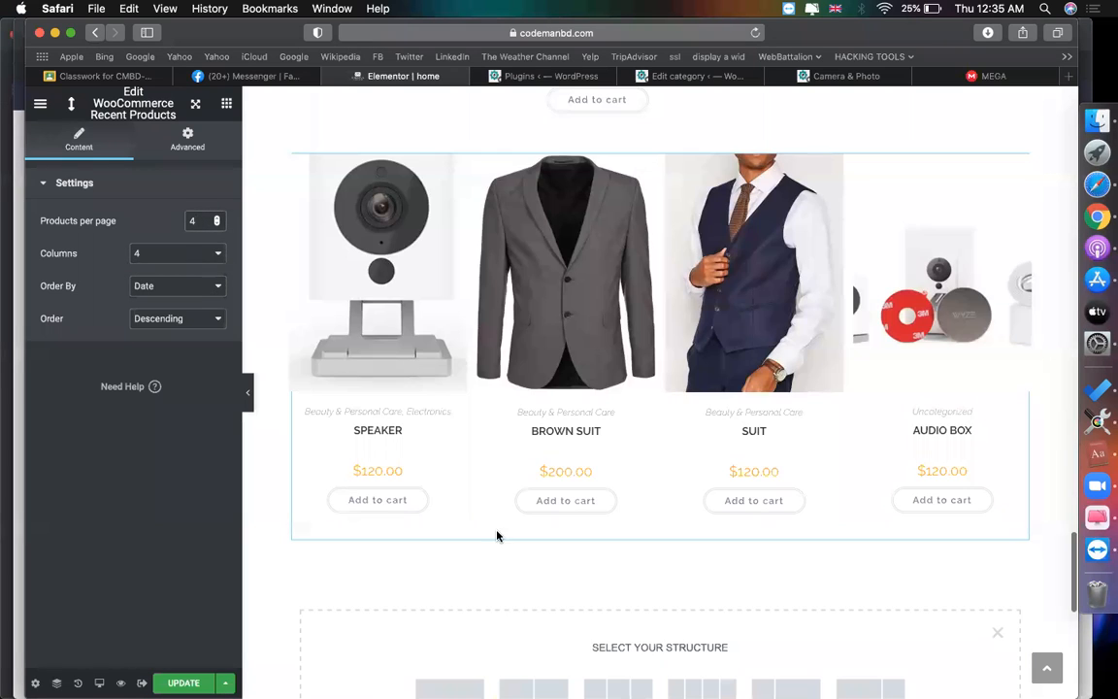
# Step: Paste the copied heading into a new section above the recent products grid and title it RECENT PRODUCTS
pyautogui.scroll(3, 757, 407)
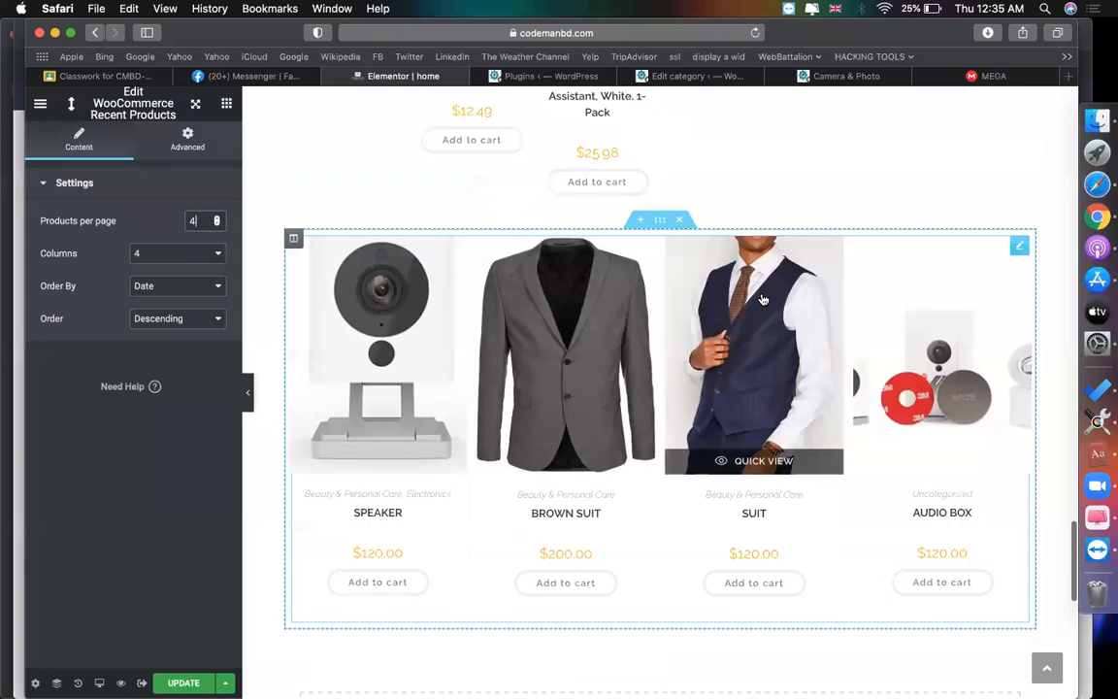
pyautogui.click(639, 285)
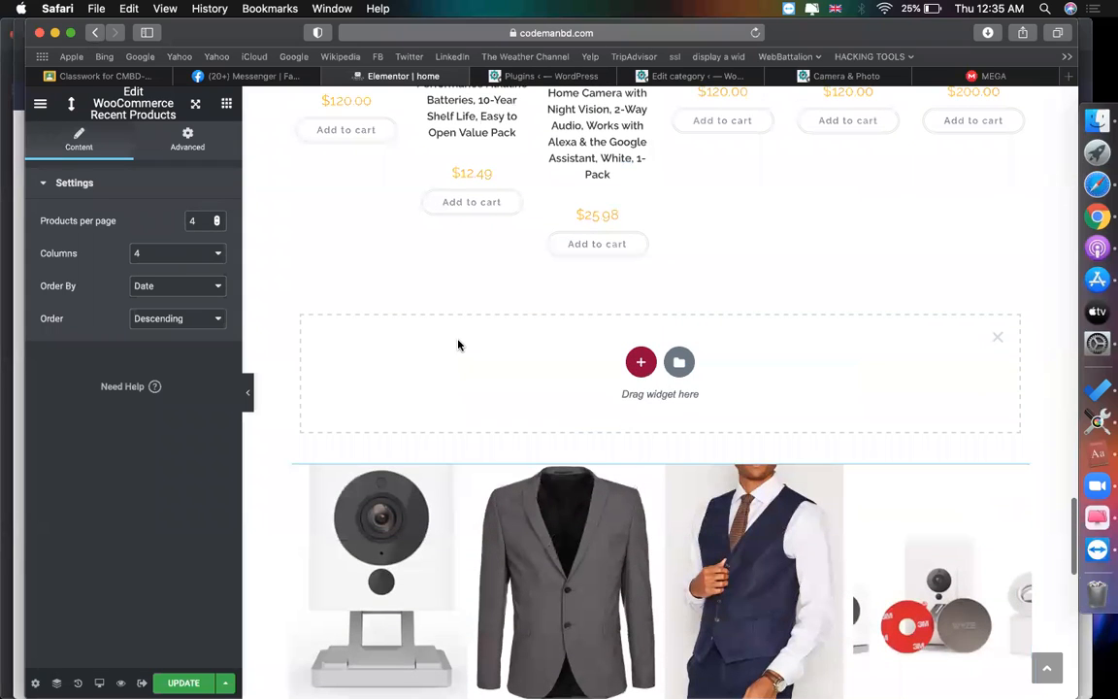
pyautogui.rightClick(458, 342)
pyautogui.click(474, 356)
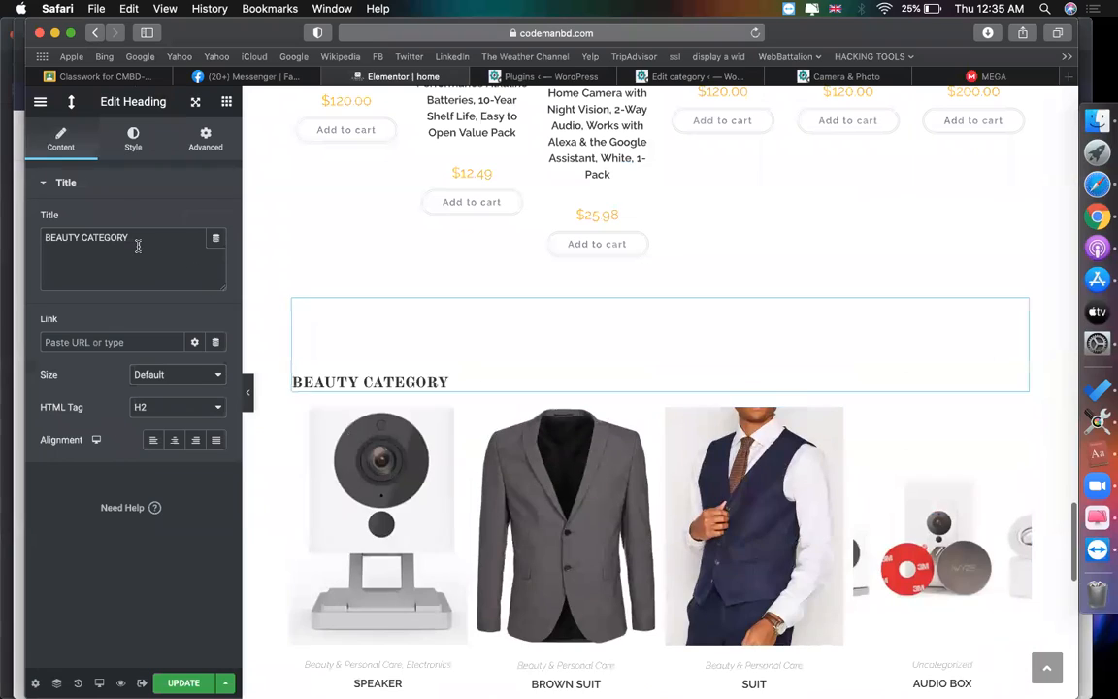
pyautogui.tripleClick(137, 243)
pyautogui.write('RECENT ')
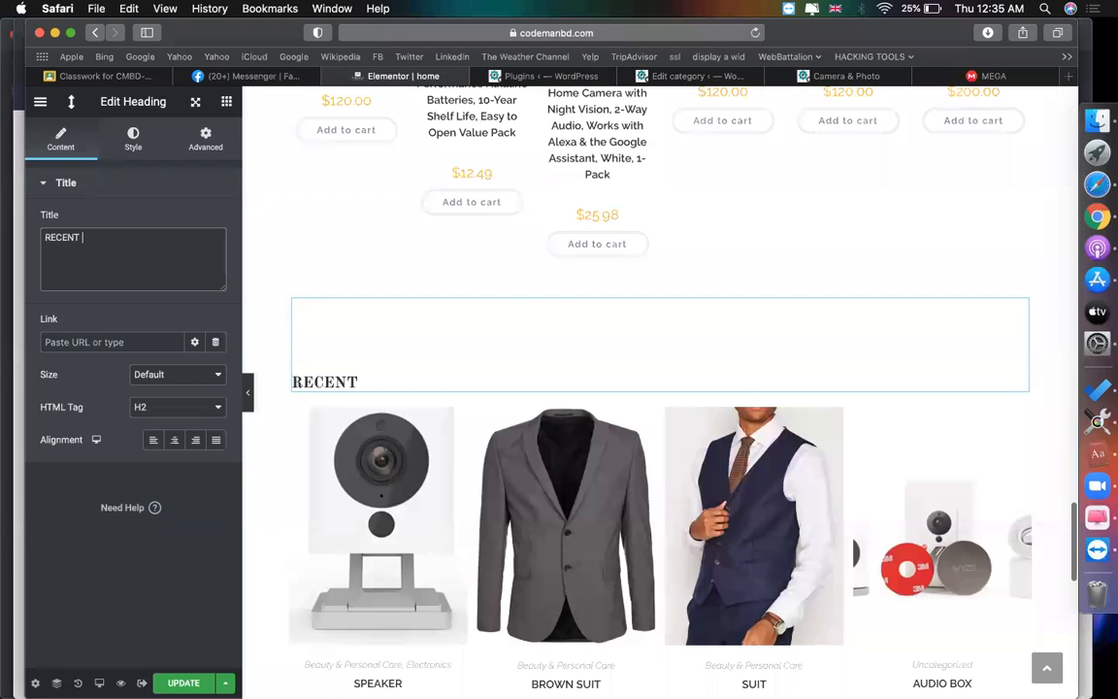
pyautogui.write('PRODUCTS')
# Step: Add an empty four-column section directly above the OUR CATEGORIES heading on the home page
pyautogui.scroll(8, 623, 269)
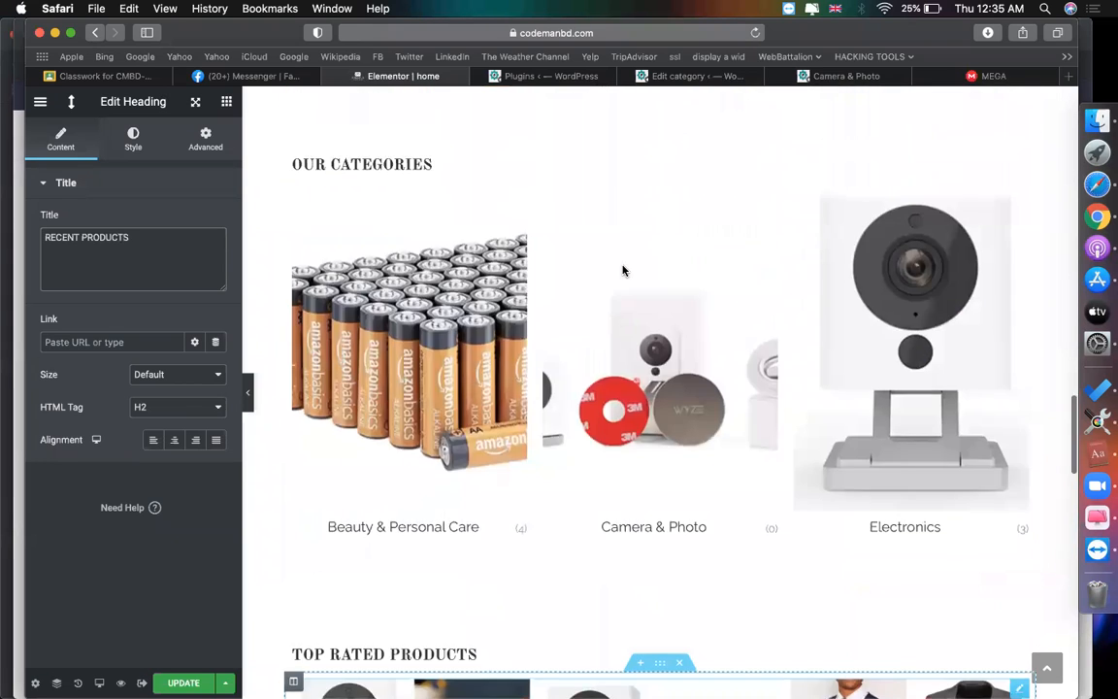
pyautogui.scroll(5, 623, 270)
pyautogui.scroll(10, 623, 270)
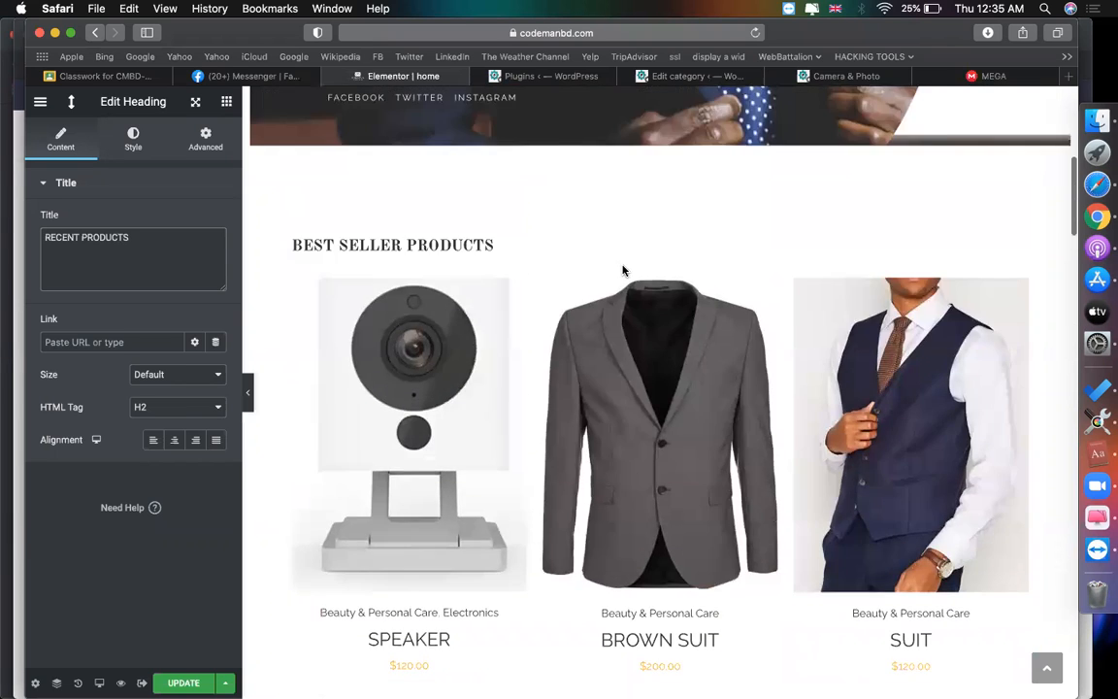
pyautogui.scroll(-10, 623, 269)
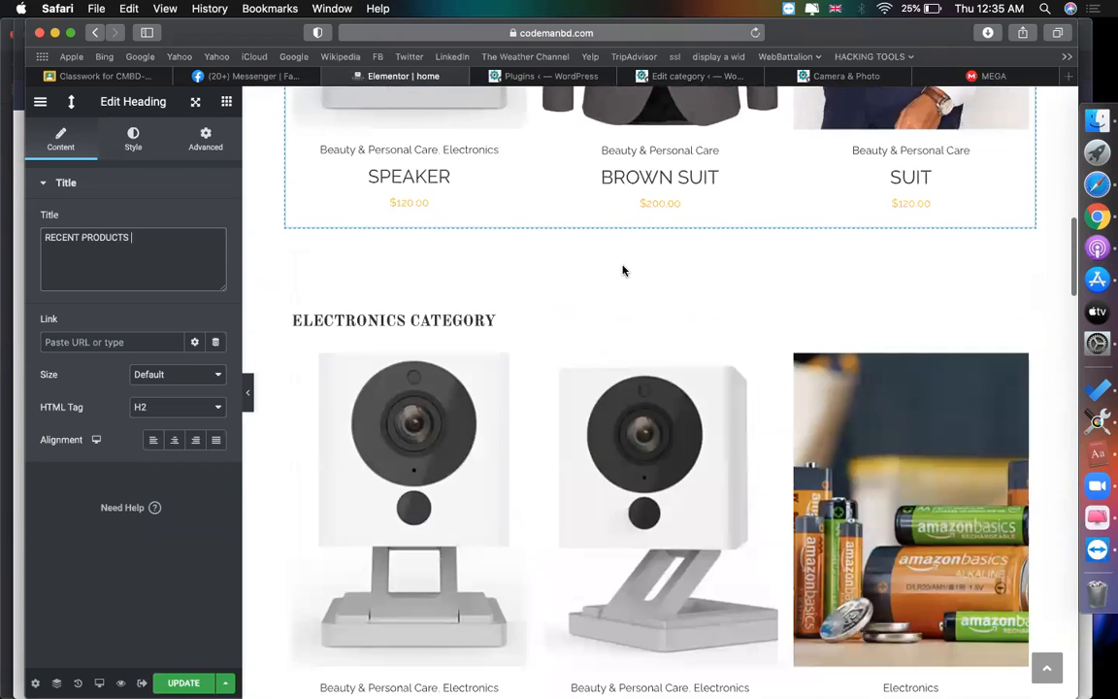
pyautogui.scroll(-5, 623, 269)
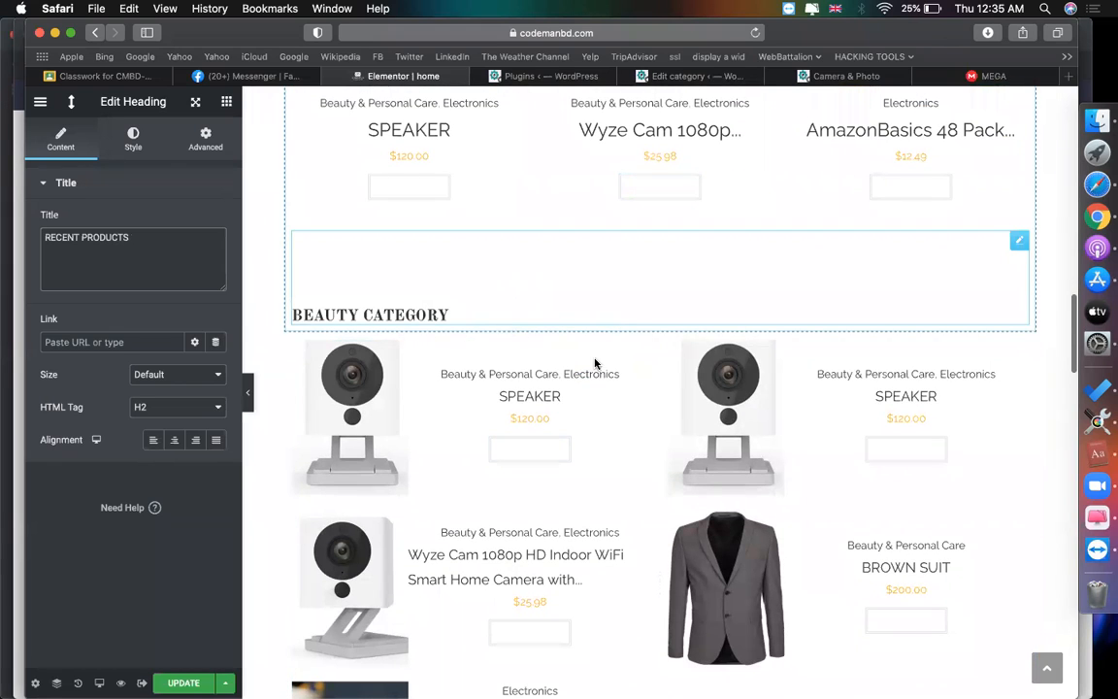
pyautogui.scroll(-2, 638, 349)
pyautogui.scroll(-6, 637, 349)
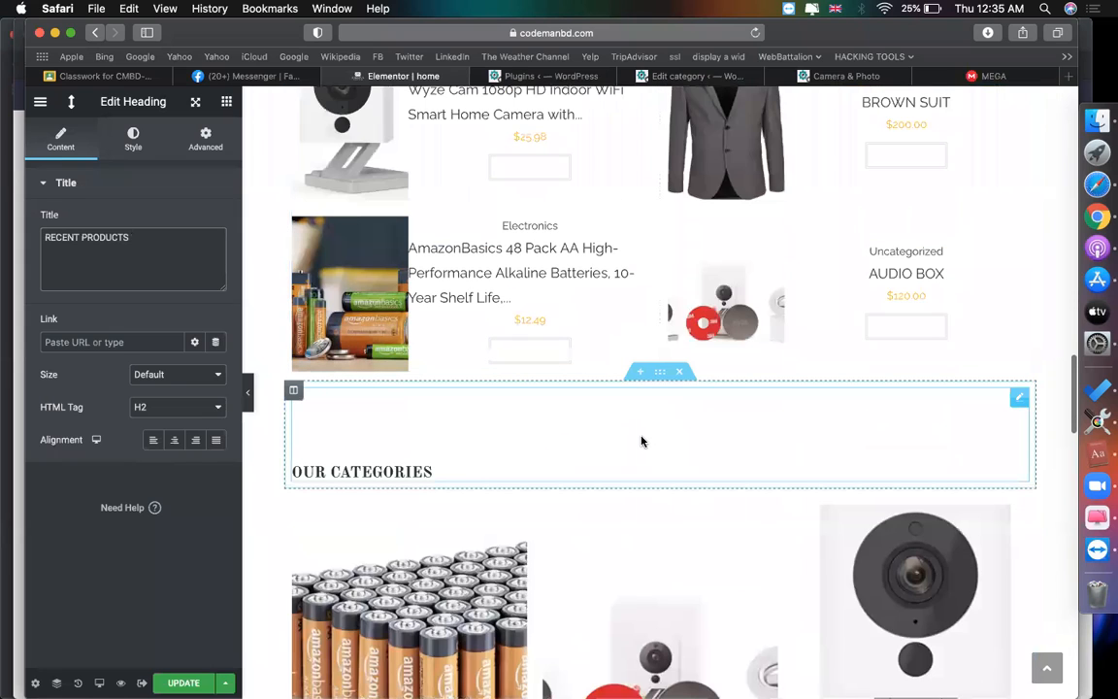
pyautogui.click(639, 377)
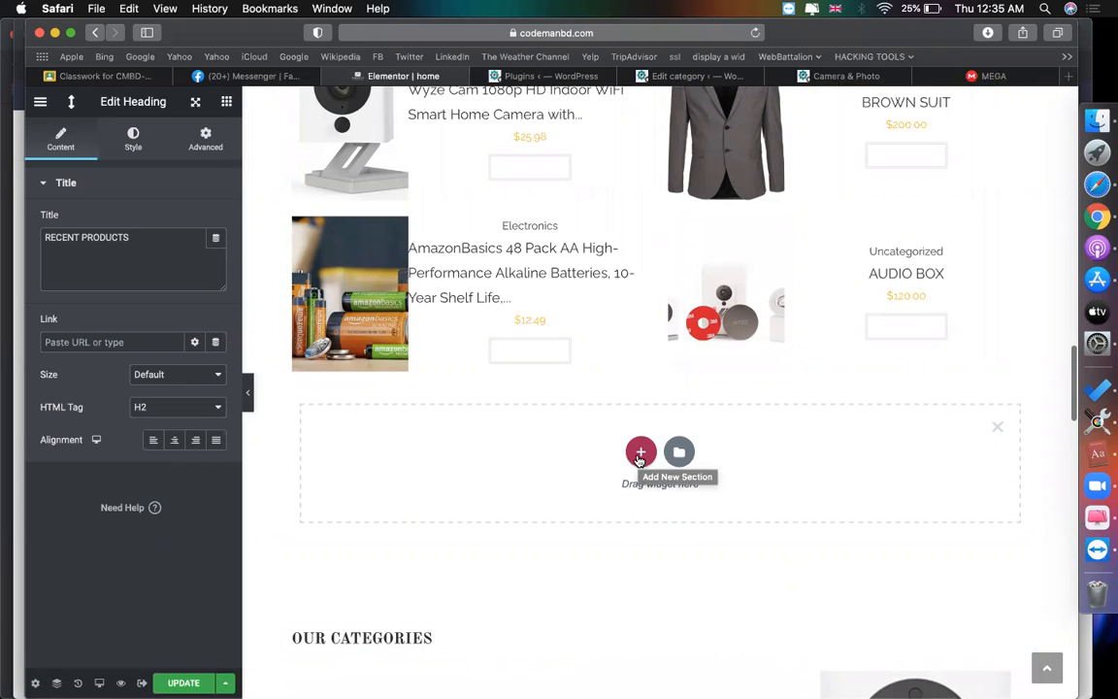
pyautogui.click(639, 457)
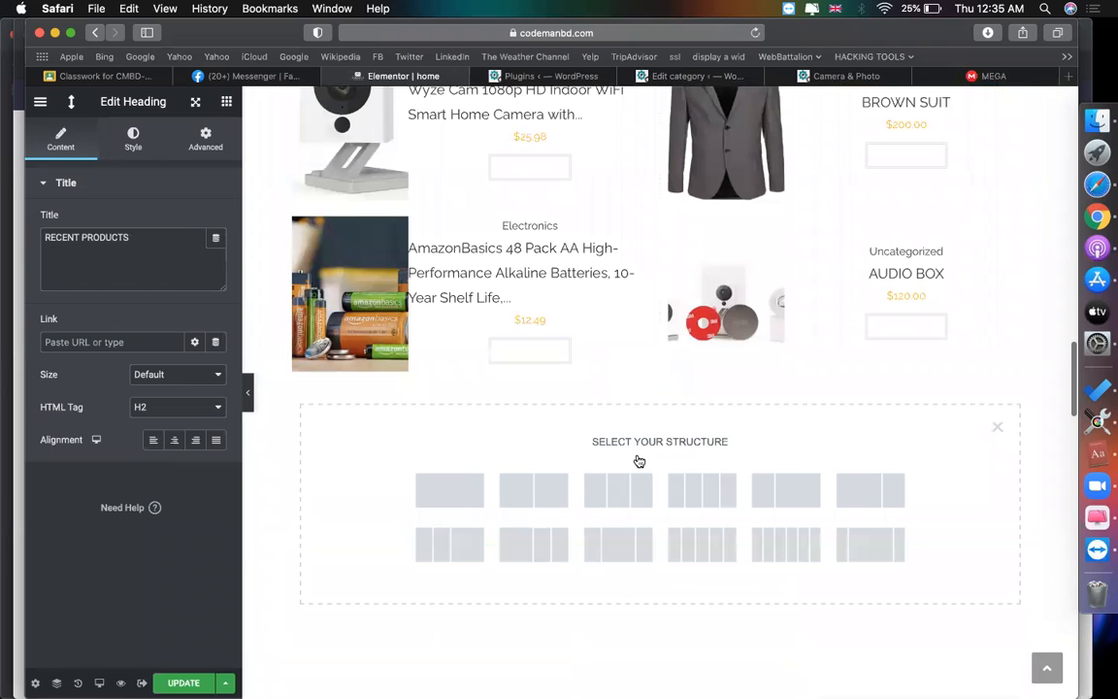
pyautogui.click(705, 493)
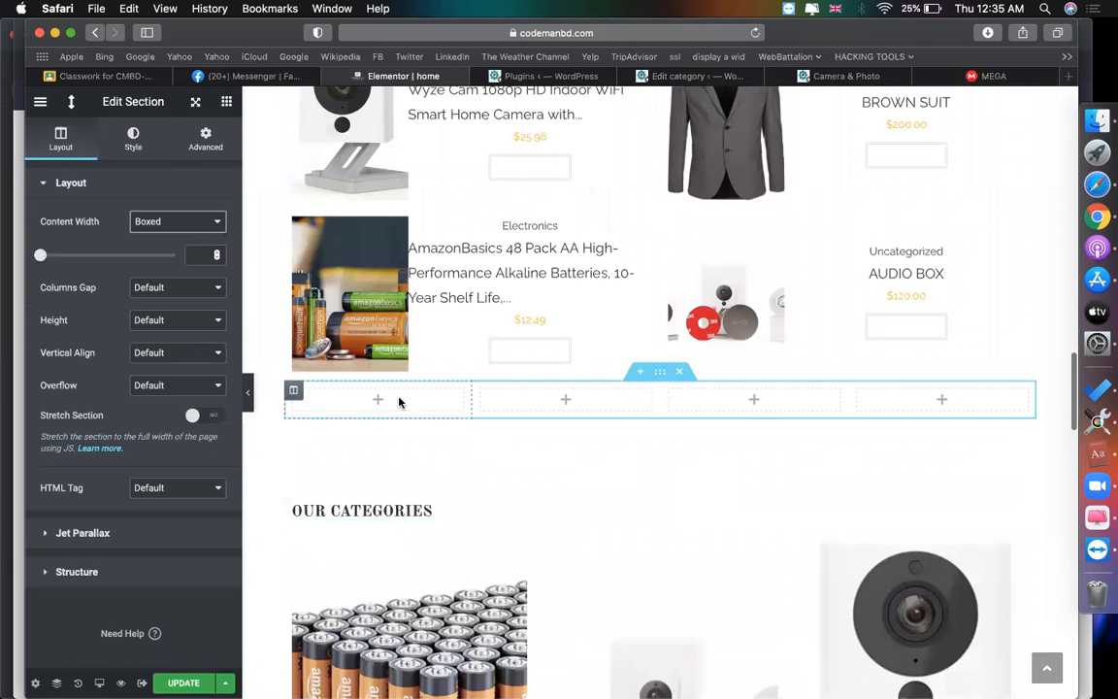
# Step: Search Google Images for "TRUSTED PAYMENT GATEWAY IMAGE" and browse the pictures for a suitable payment graphic
pyautogui.click(986, 76)
pyautogui.click(697, 37)
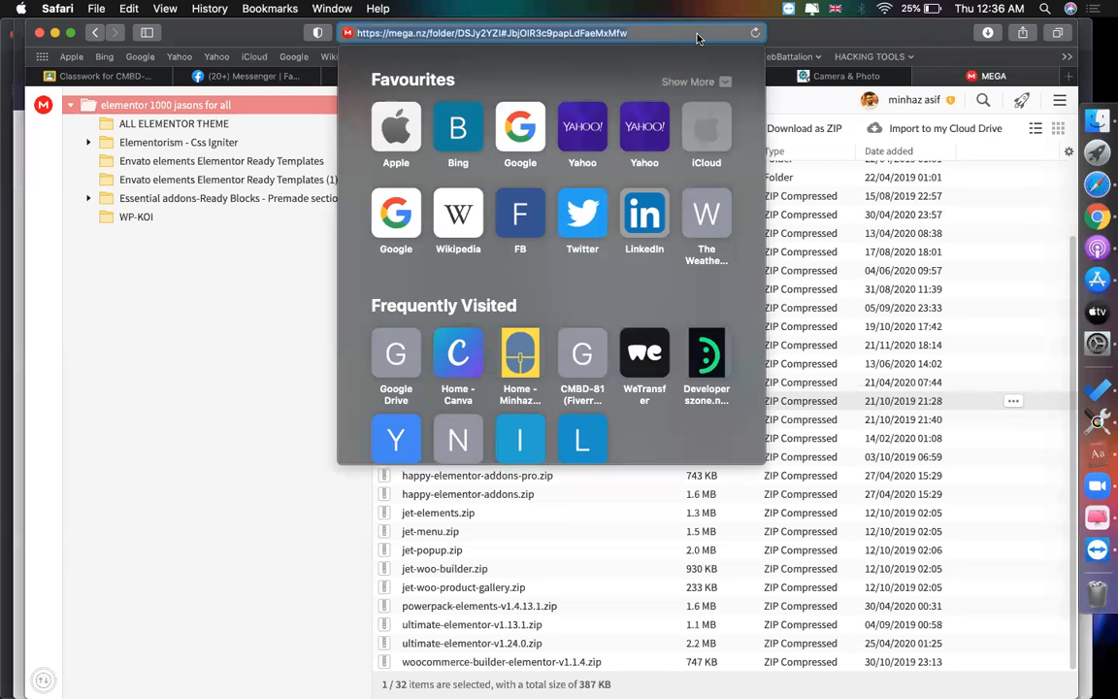
pyautogui.write('TRUCT')
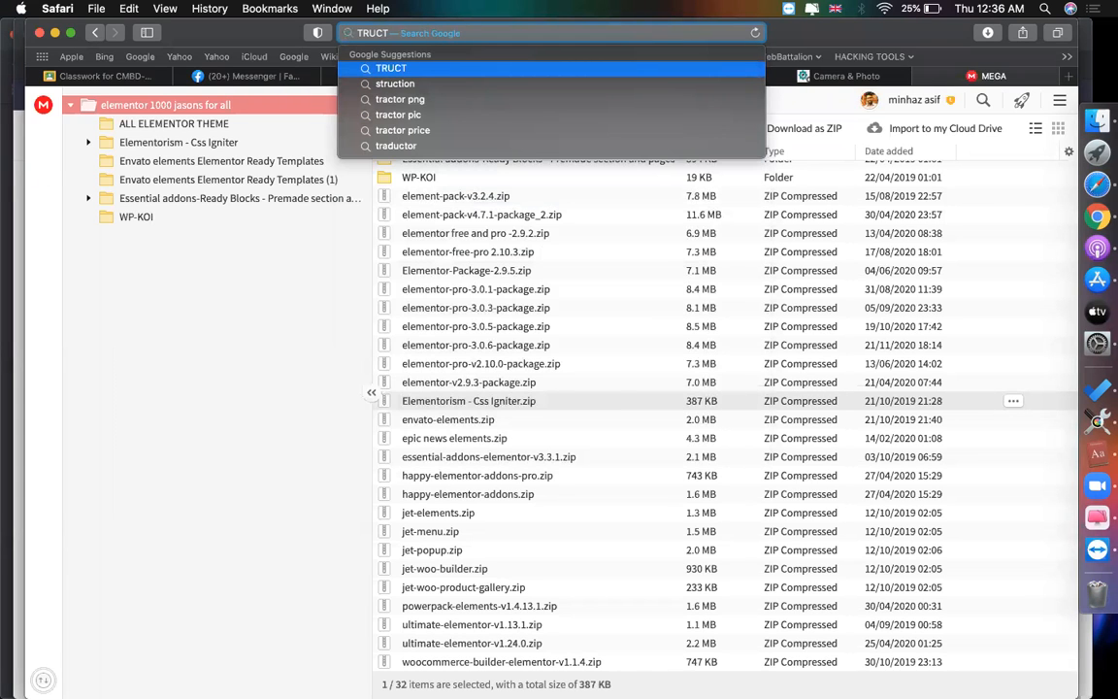
pyautogui.press('BackSpace')
pyautogui.write('STED PAYMENT')
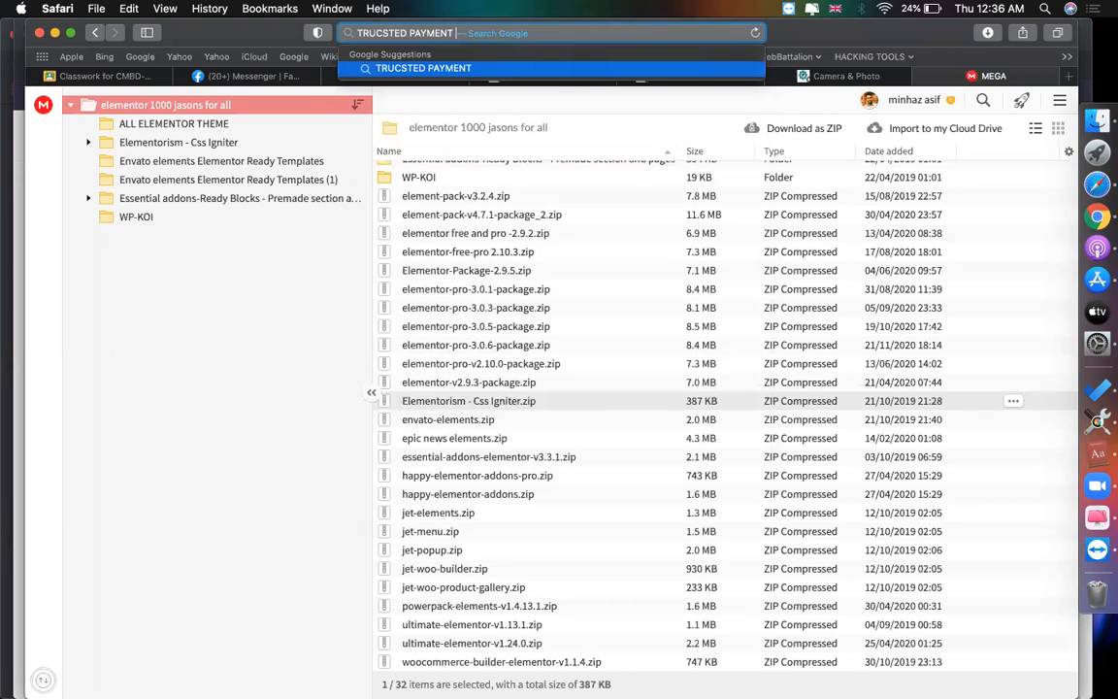
pyautogui.write(' GATEWAY IMAGE')
pyautogui.press('Return')
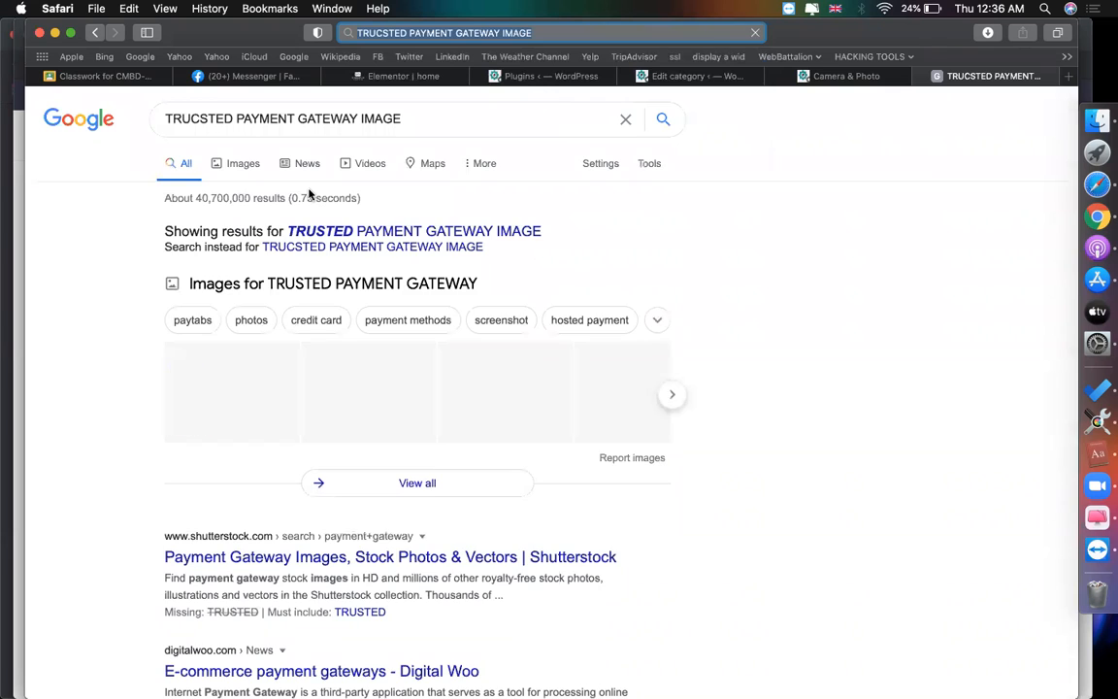
pyautogui.click(241, 165)
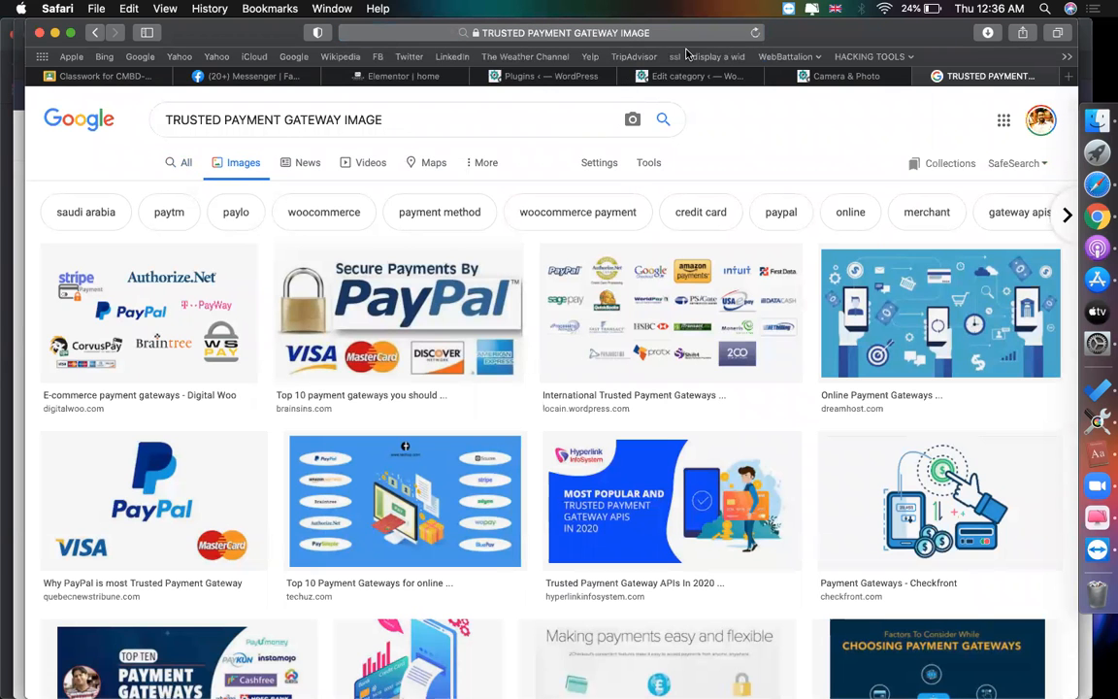
pyautogui.scroll(-10, 781, 591)
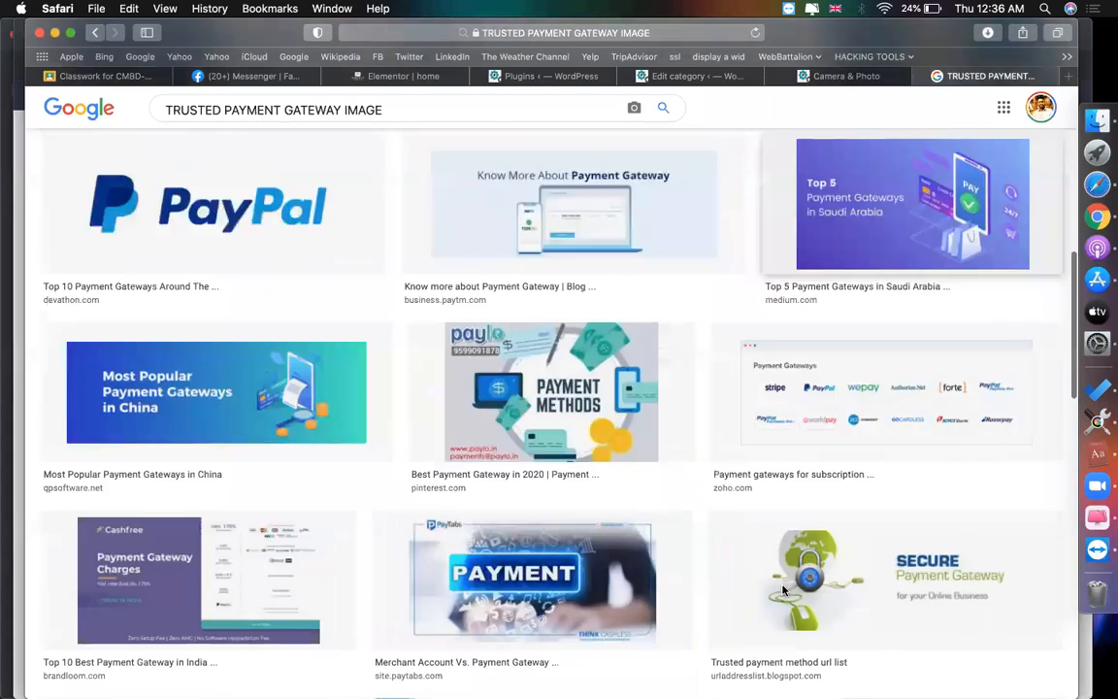
pyautogui.scroll(-3, 781, 574)
pyautogui.scroll(3, 825, 456)
pyautogui.scroll(10, 854, 165)
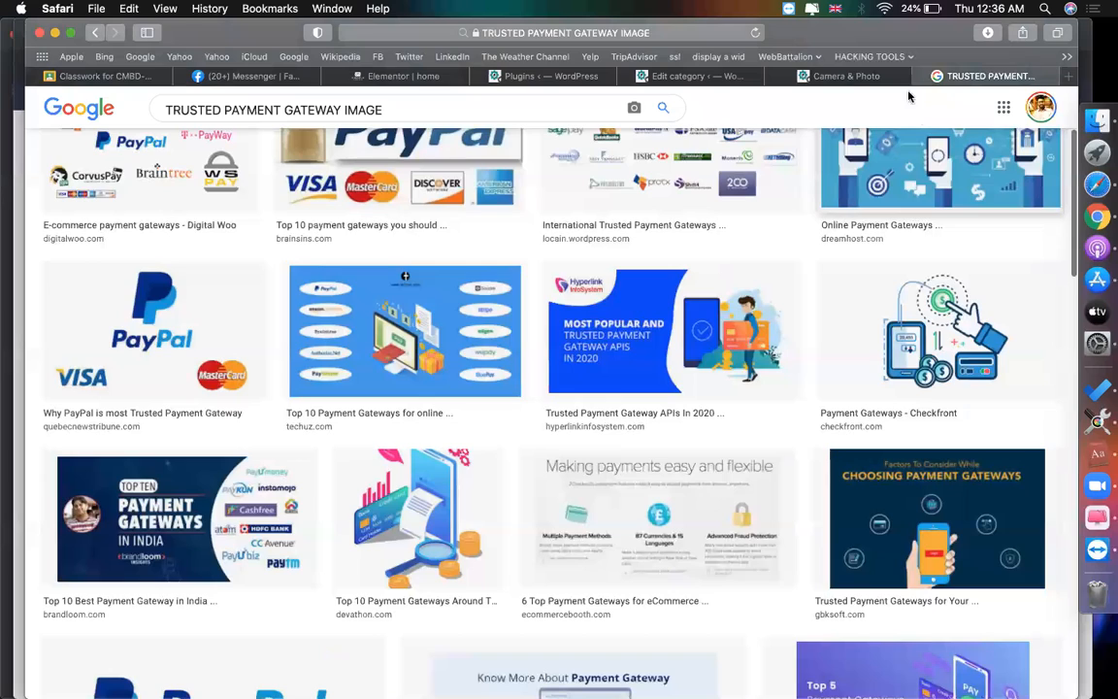
# Step: Switch to Canva and search its templates for LOGO
pyautogui.click(669, 39)
pyautogui.write('ca')
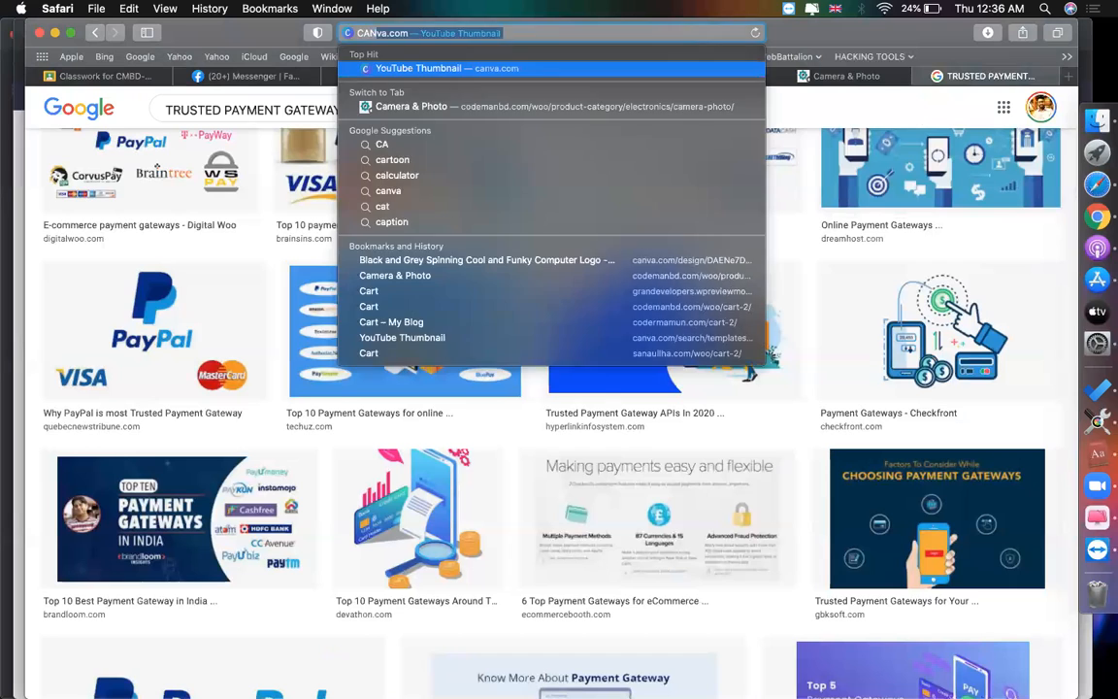
pyautogui.press('Return')
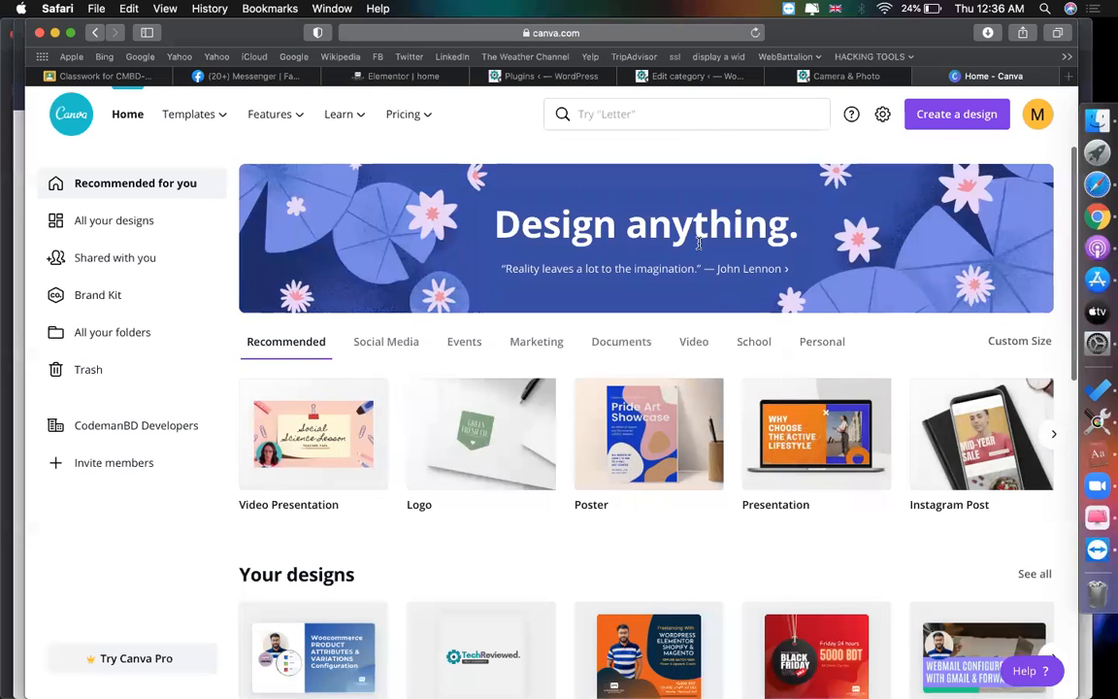
pyautogui.scroll(-1, 698, 243)
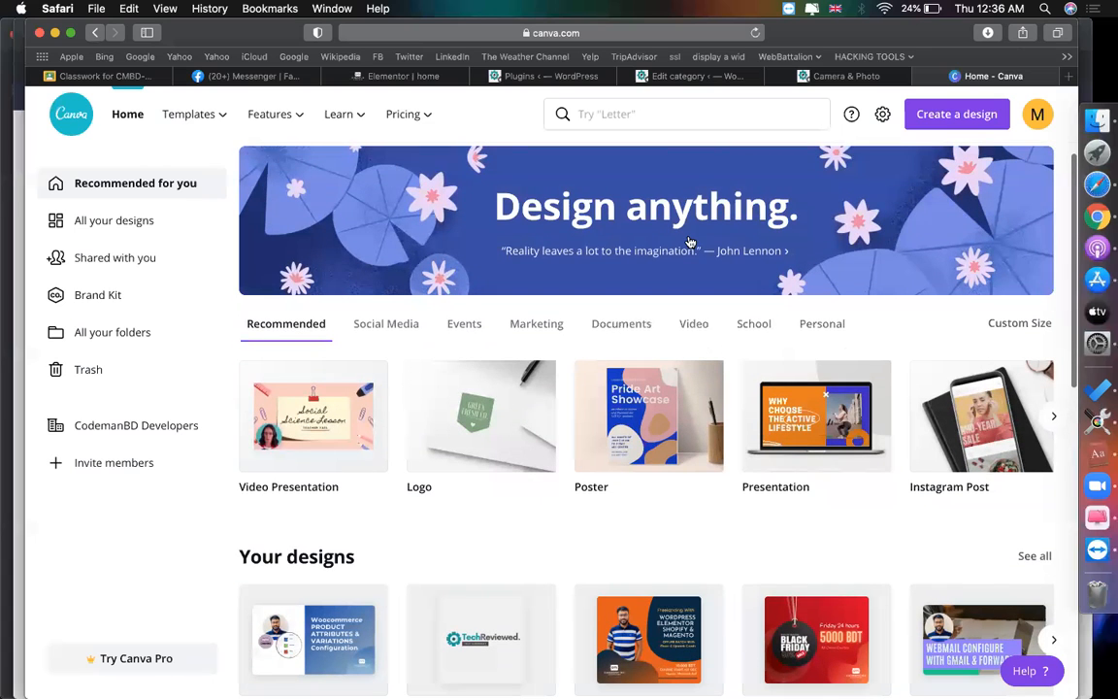
pyautogui.scroll(1, 692, 245)
pyautogui.click(681, 112)
pyautogui.write('LOGO')
pyautogui.press('Return')
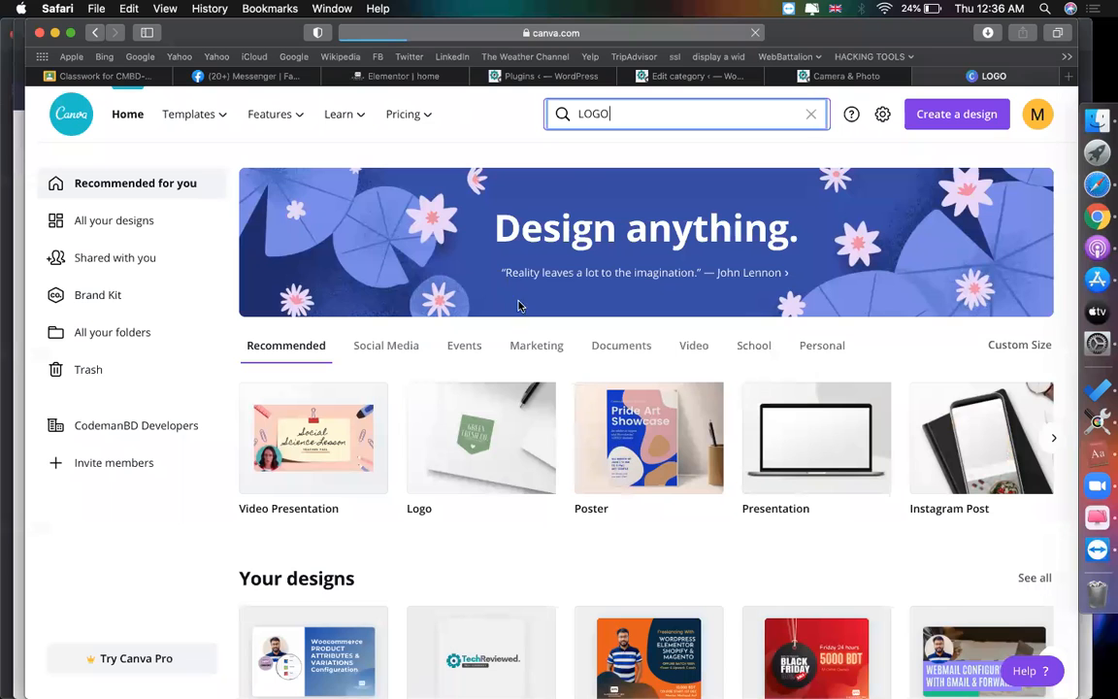
# Step: Close the Camera & Photo shop category page
pyautogui.click(825, 77)
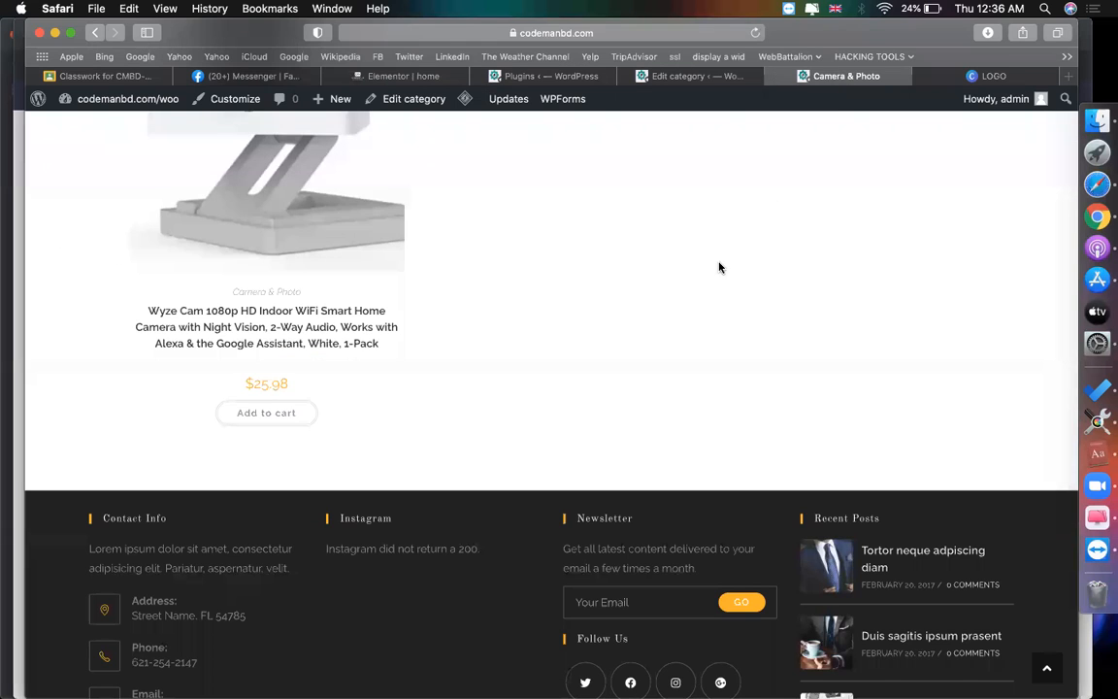
pyautogui.scroll(5, 718, 267)
pyautogui.click(773, 78)
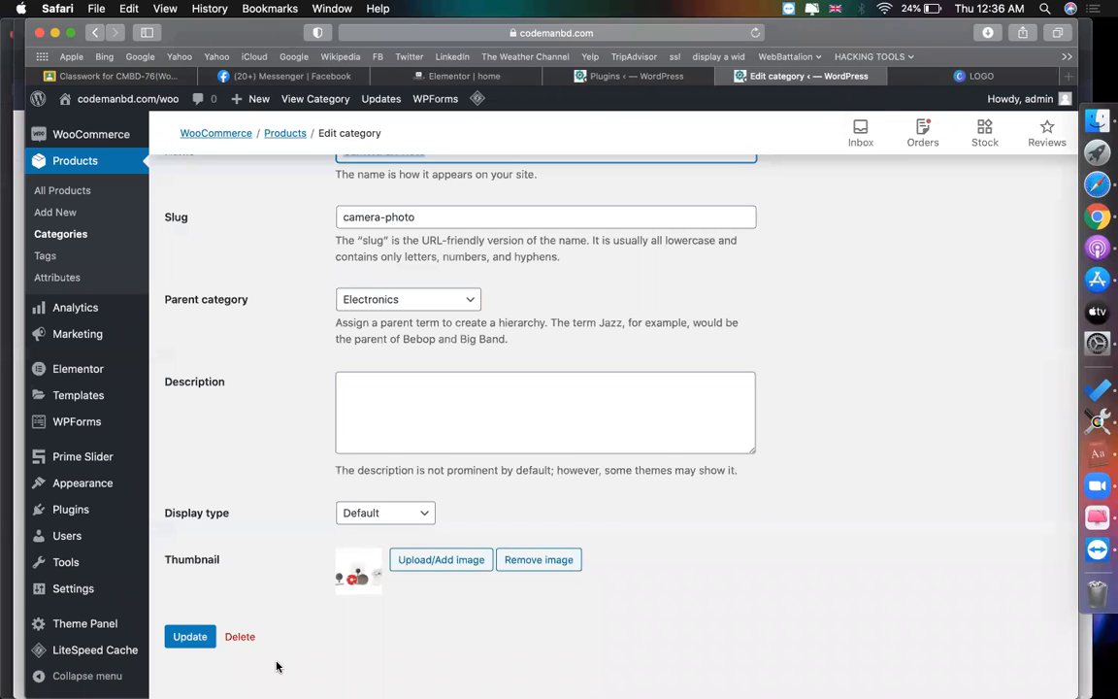
# Step: Browse the Canva logo templates and open the FIELD DESIGNS tree logo for editing
pyautogui.click(967, 76)
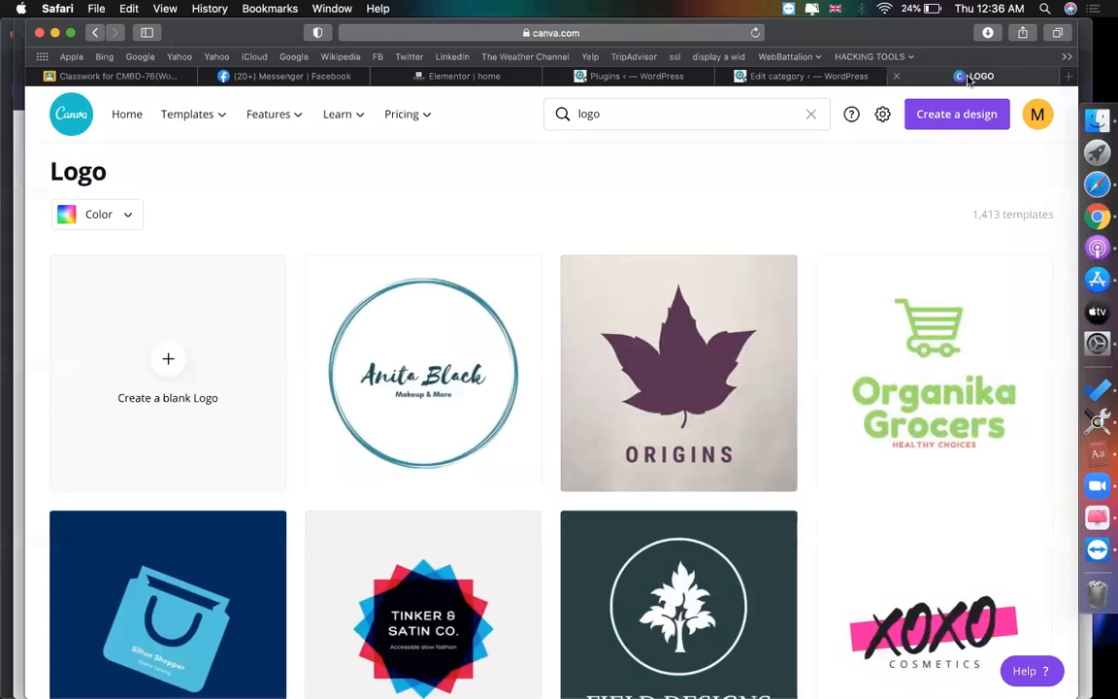
pyautogui.scroll(-5, 352, 453)
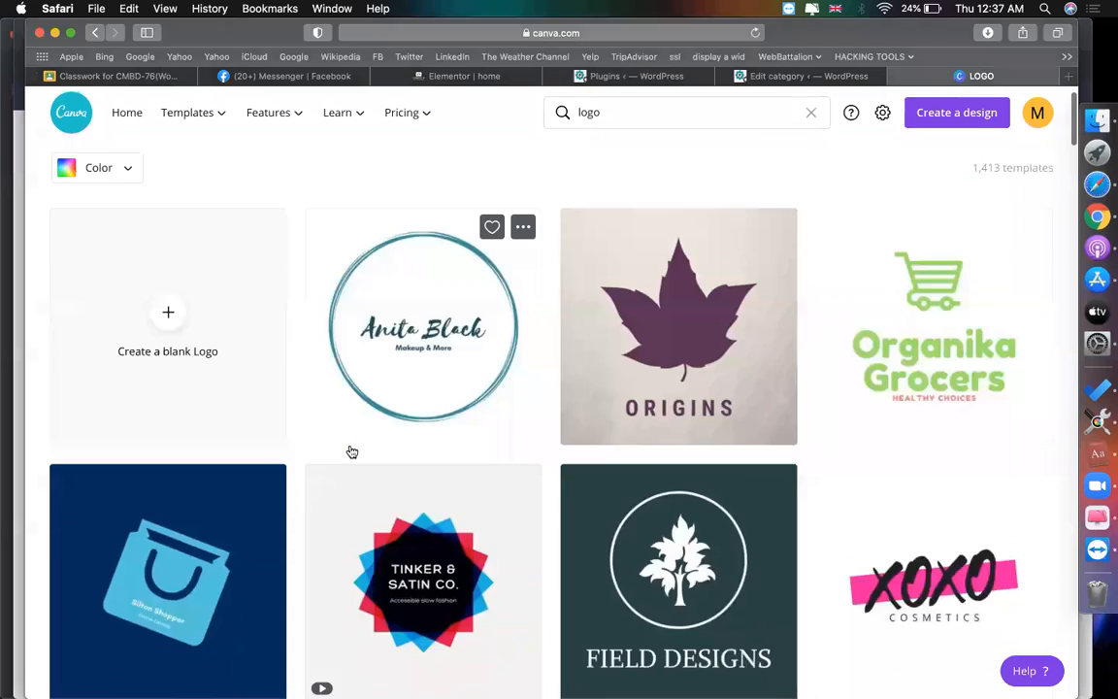
pyautogui.scroll(-2, 349, 451)
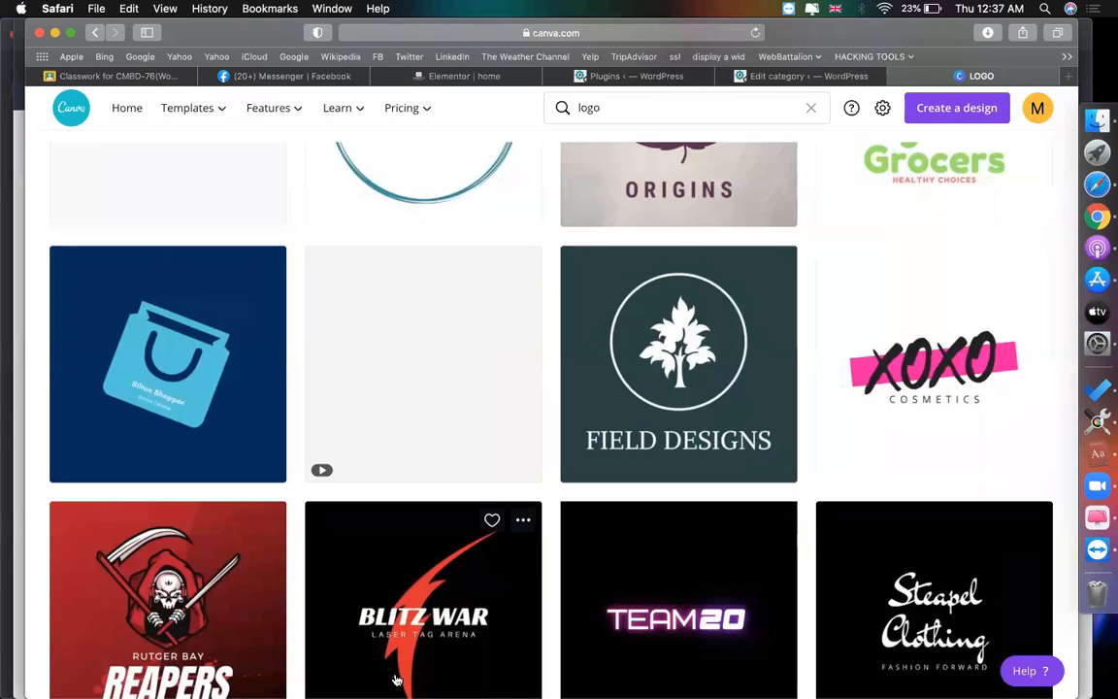
pyautogui.click(630, 388)
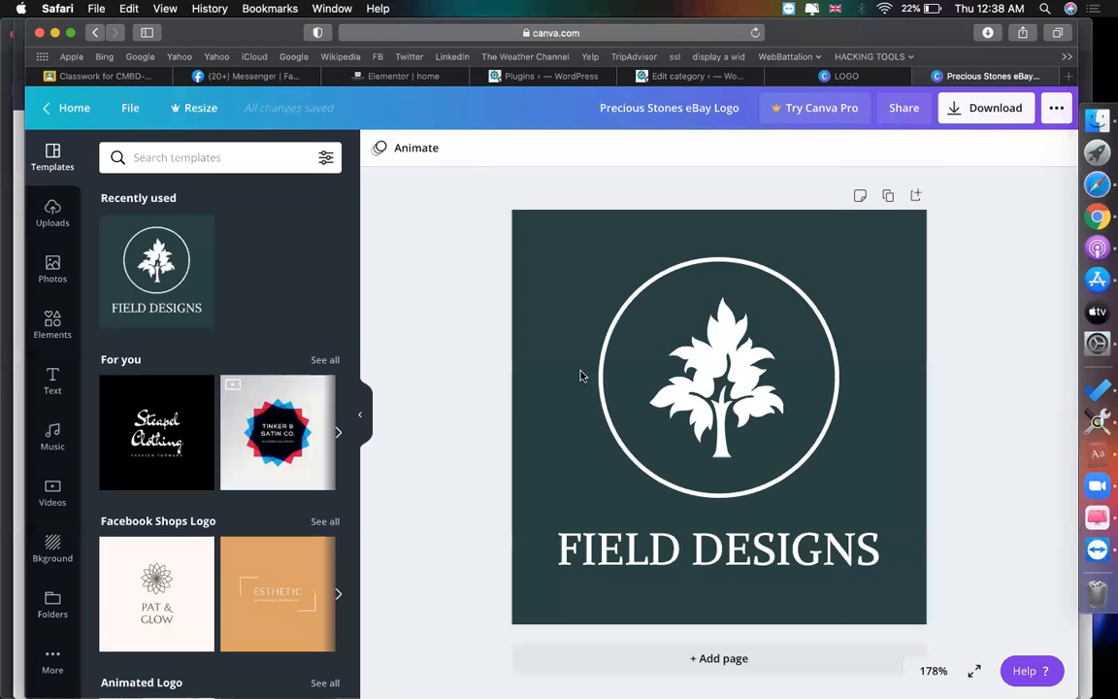
# Step: Replace the FIELD DESIGNS text with TRUSTED PAYMENT and set its font size to 18
pyautogui.click(687, 540)
pyautogui.click(683, 543)
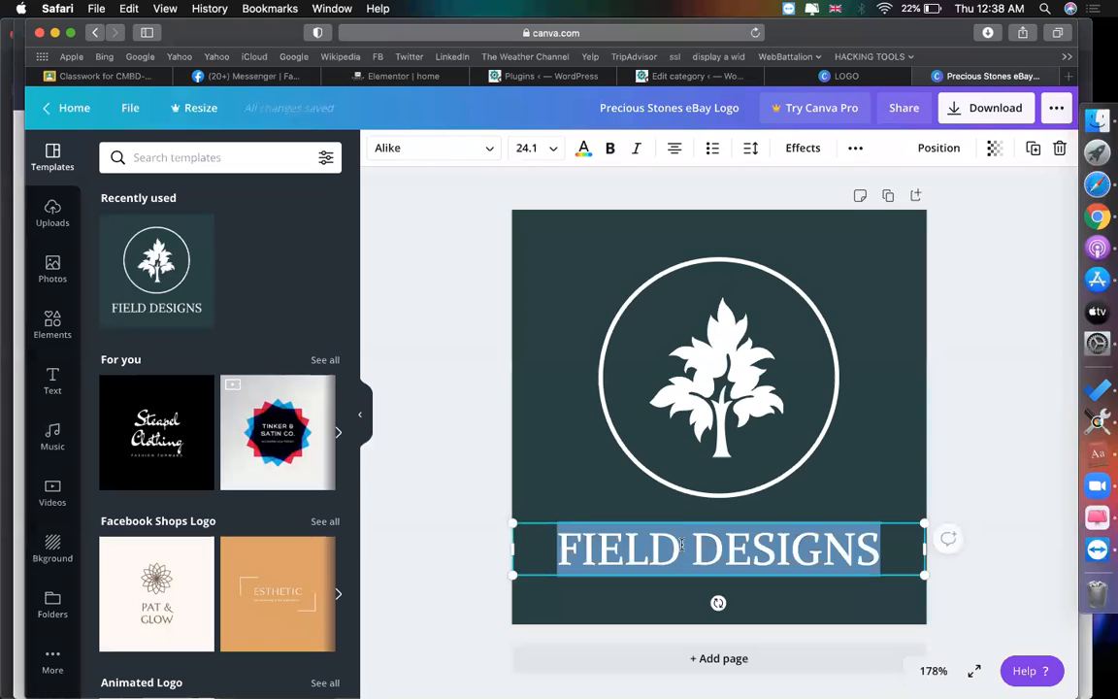
pyautogui.write('TRUSTED PAYMENT')
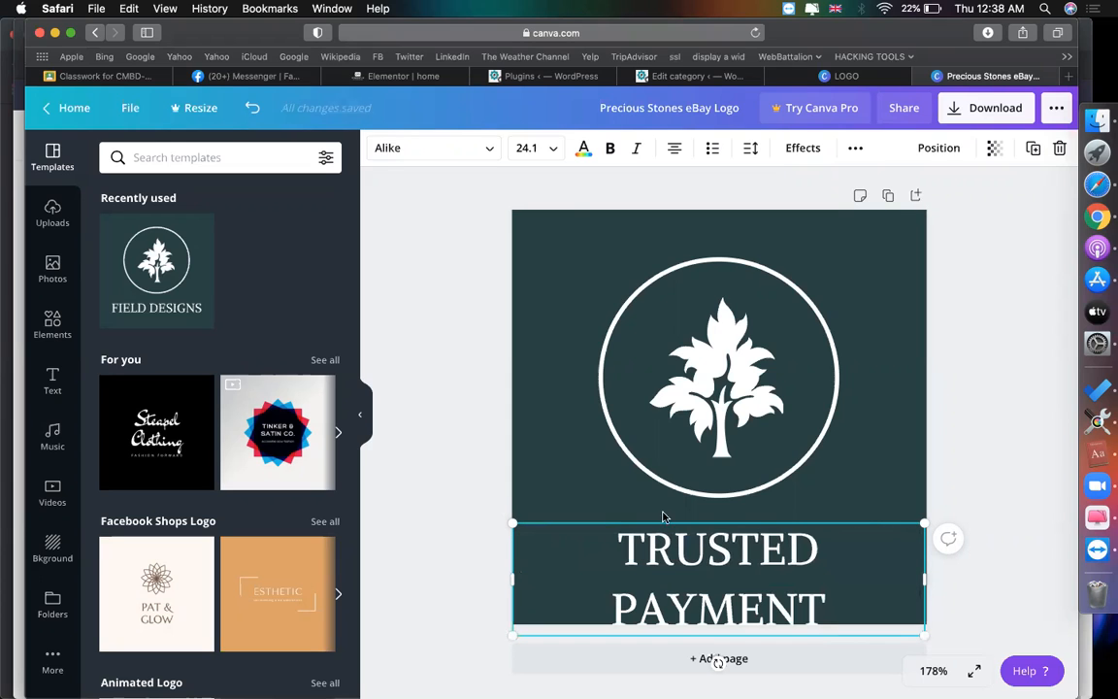
pyautogui.click(550, 151)
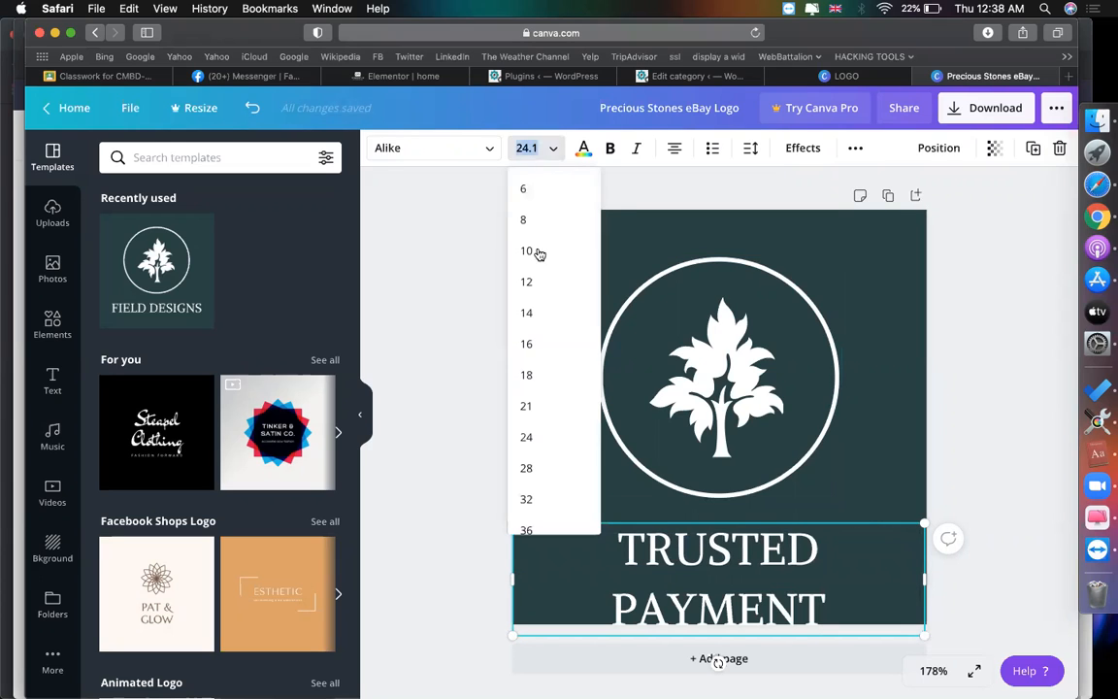
pyautogui.click(538, 386)
pyautogui.click(459, 374)
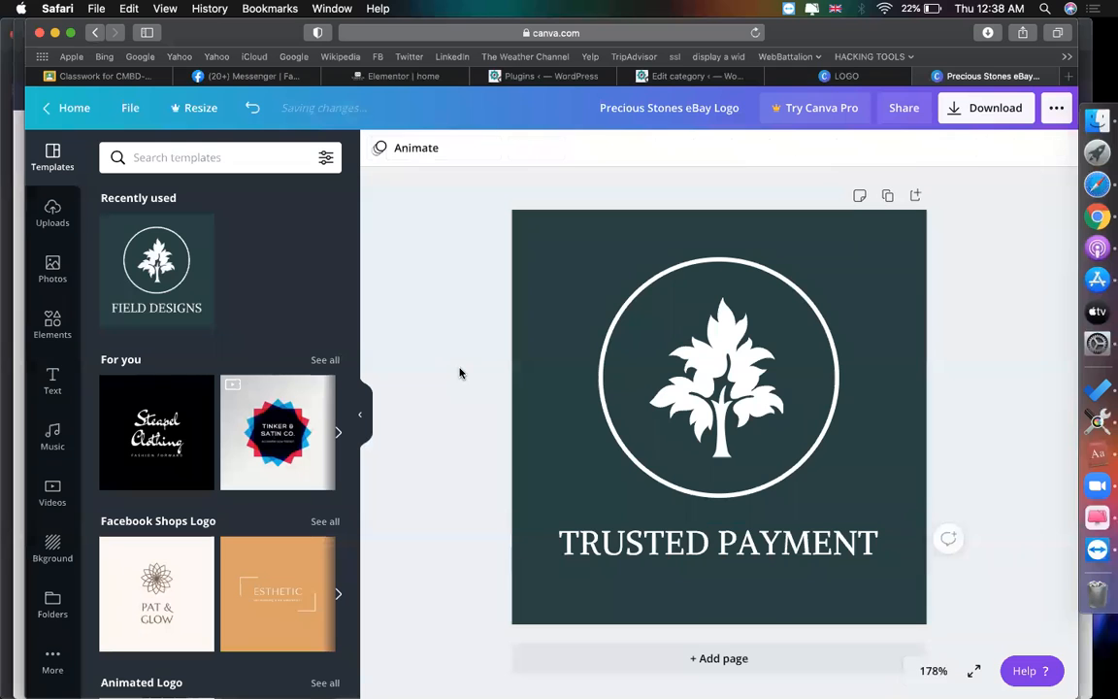
pyautogui.click(767, 412)
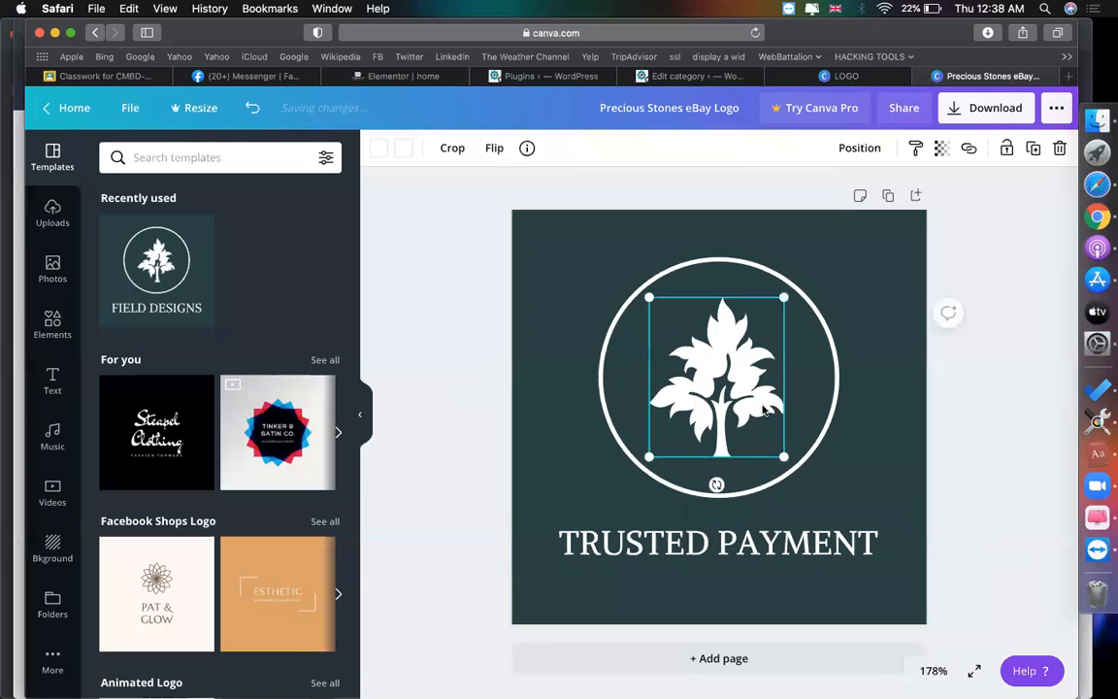
pyautogui.click(837, 76)
pyautogui.click(556, 32)
pyautogui.write('PAY')
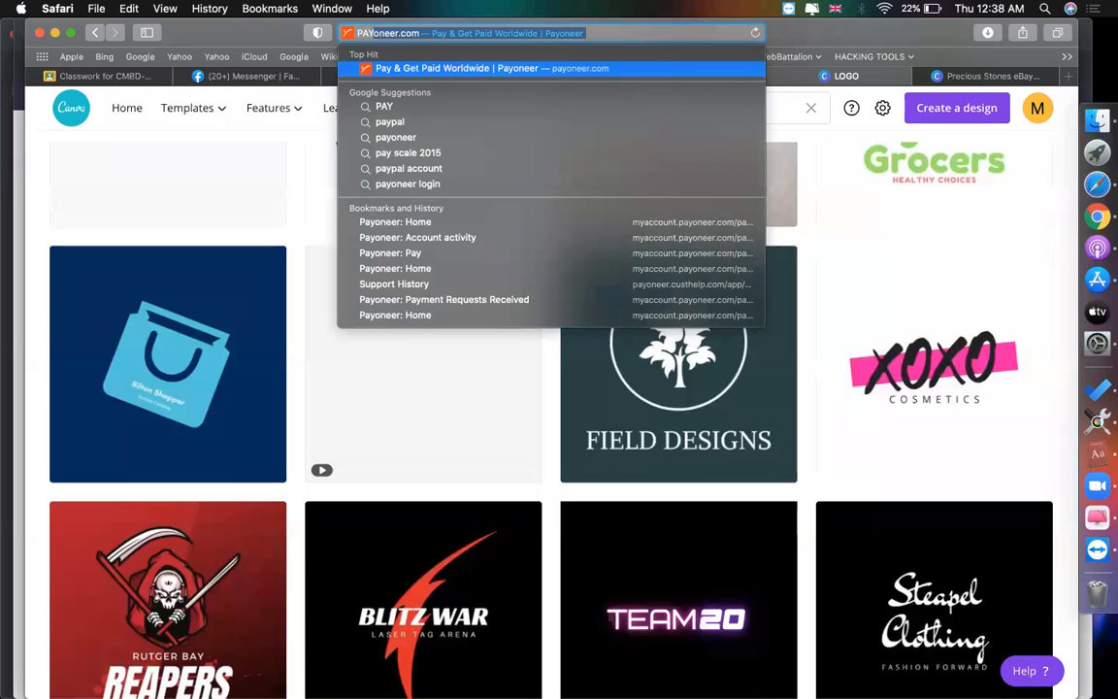
pyautogui.write('PAL')
pyautogui.press('Return')
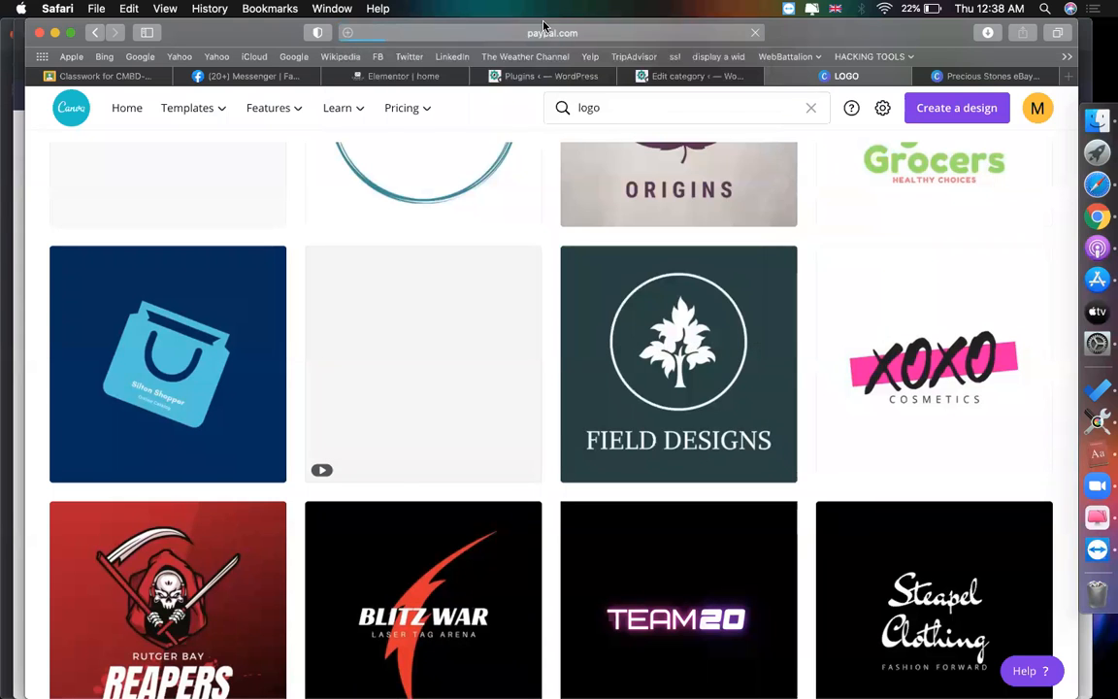
# Step: Search Google Images for PAYMENT and open the Payment Methods picture from tap2pay.me in the preview
pyautogui.click(570, 35)
pyautogui.write('PAYMENT')
pyautogui.press('Return')
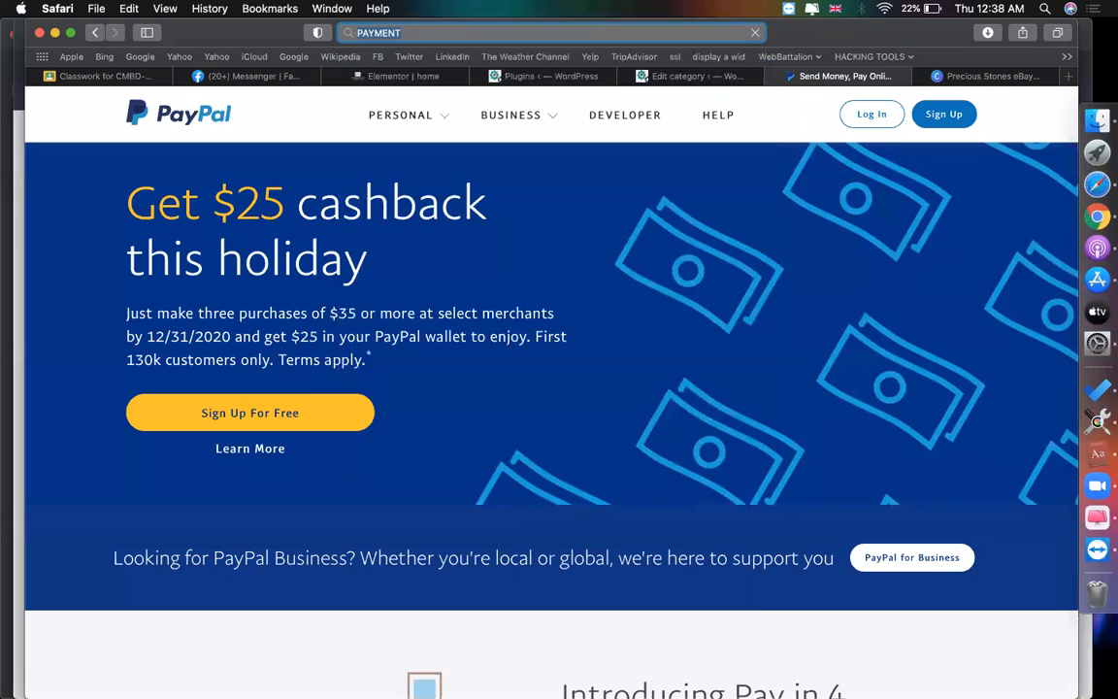
pyautogui.click(242, 164)
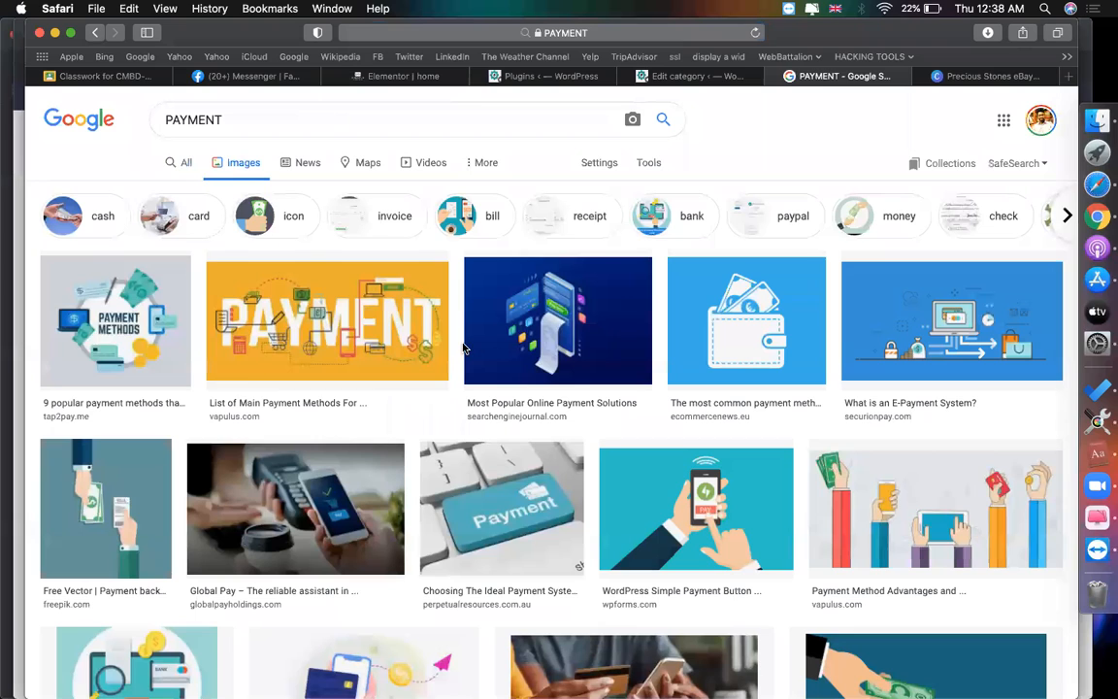
pyautogui.click(111, 330)
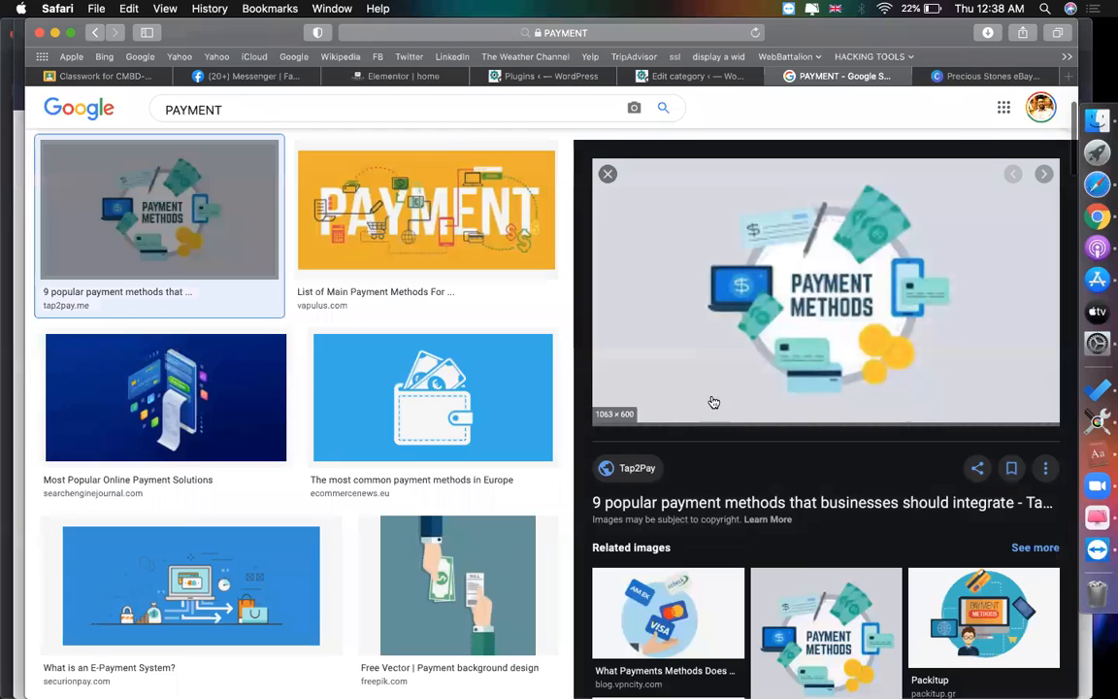
pyautogui.click(680, 607)
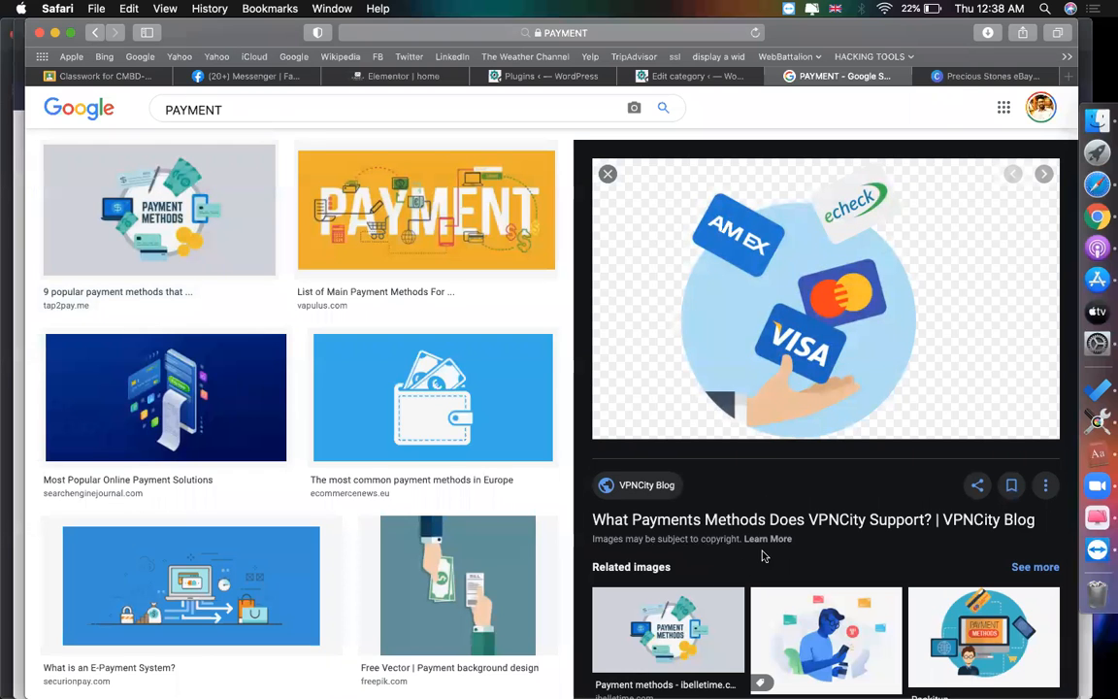
pyautogui.press('super+shift+5')
pyautogui.moveTo(897, 276); pyautogui.dragTo(738, 270)
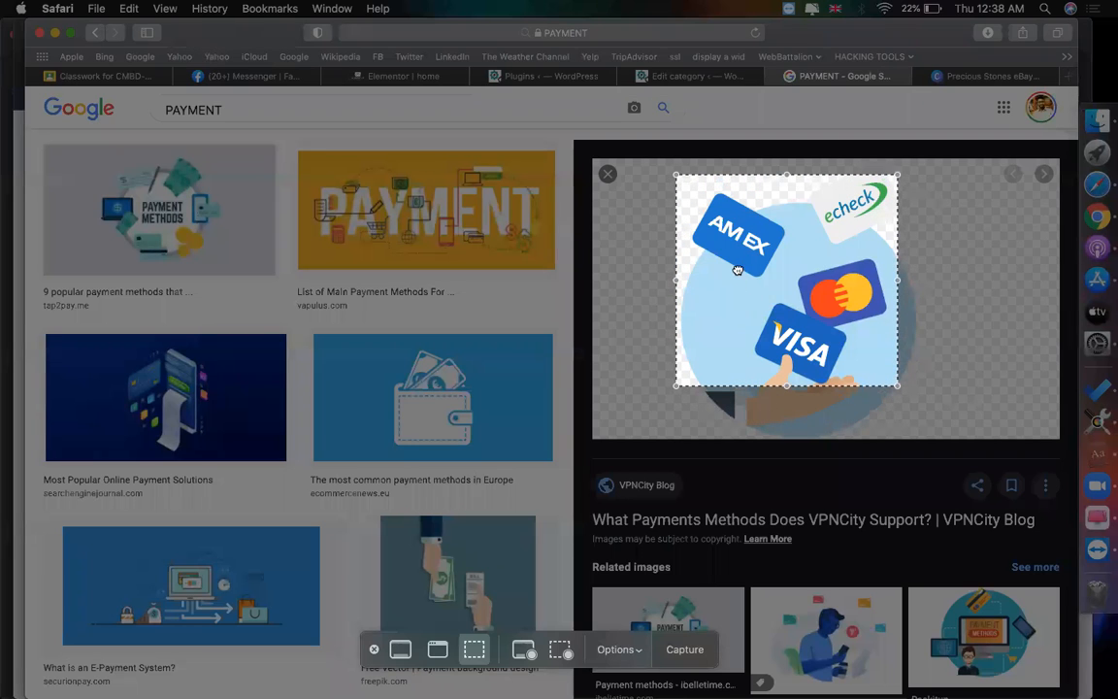
pyautogui.press('Escape')
# Step: Open the related Tally picture of the man with a phone and save it to the Desktop as 1
pyautogui.scroll(-3, 753, 459)
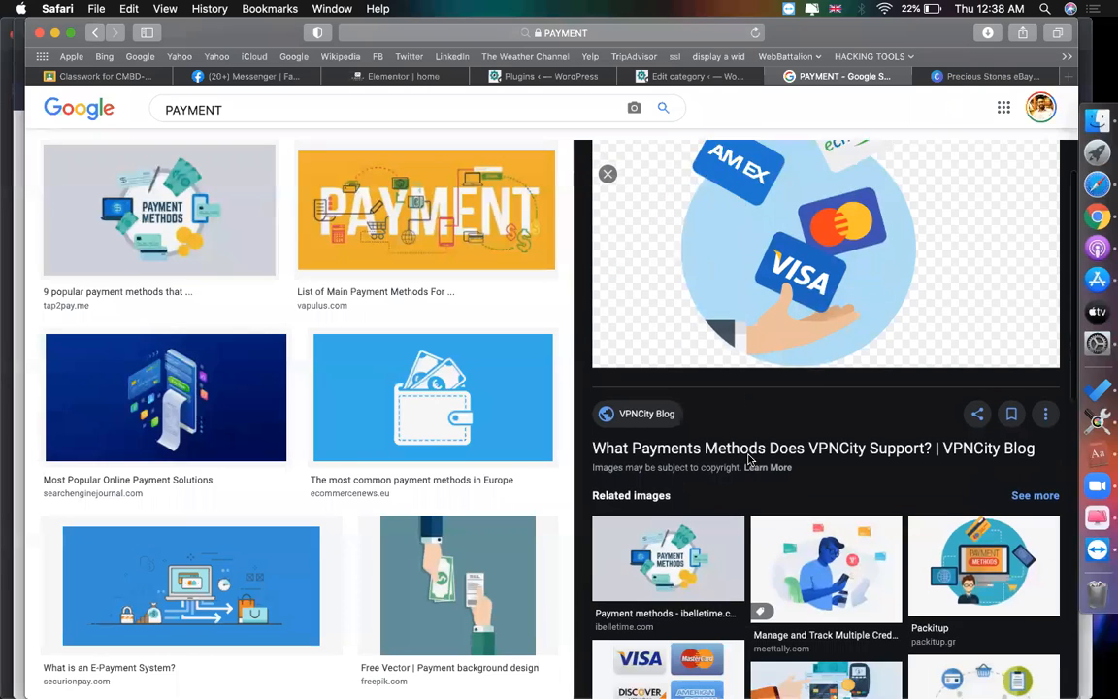
pyautogui.click(827, 489)
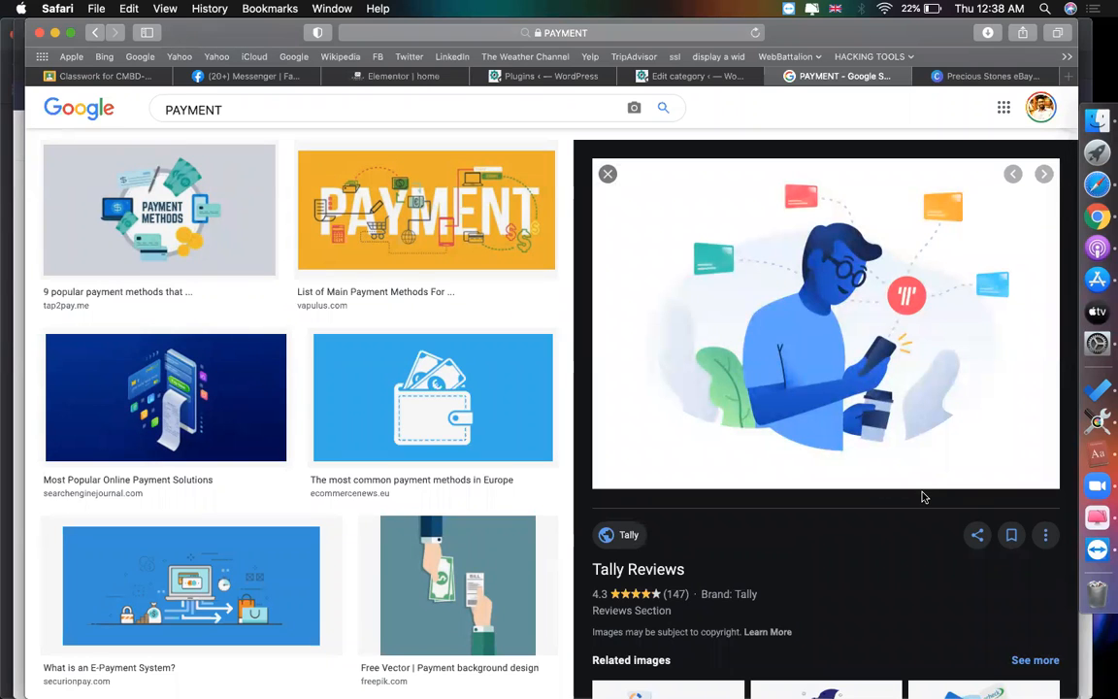
pyautogui.rightClick(887, 397)
pyautogui.click(927, 600)
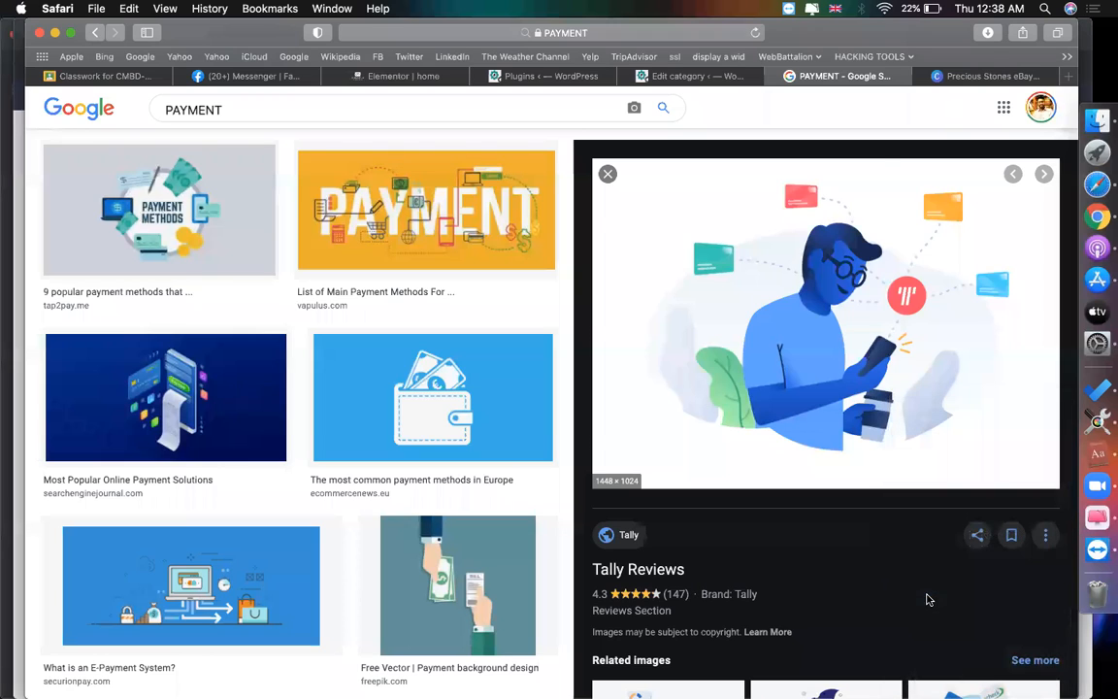
pyautogui.click(272, 230)
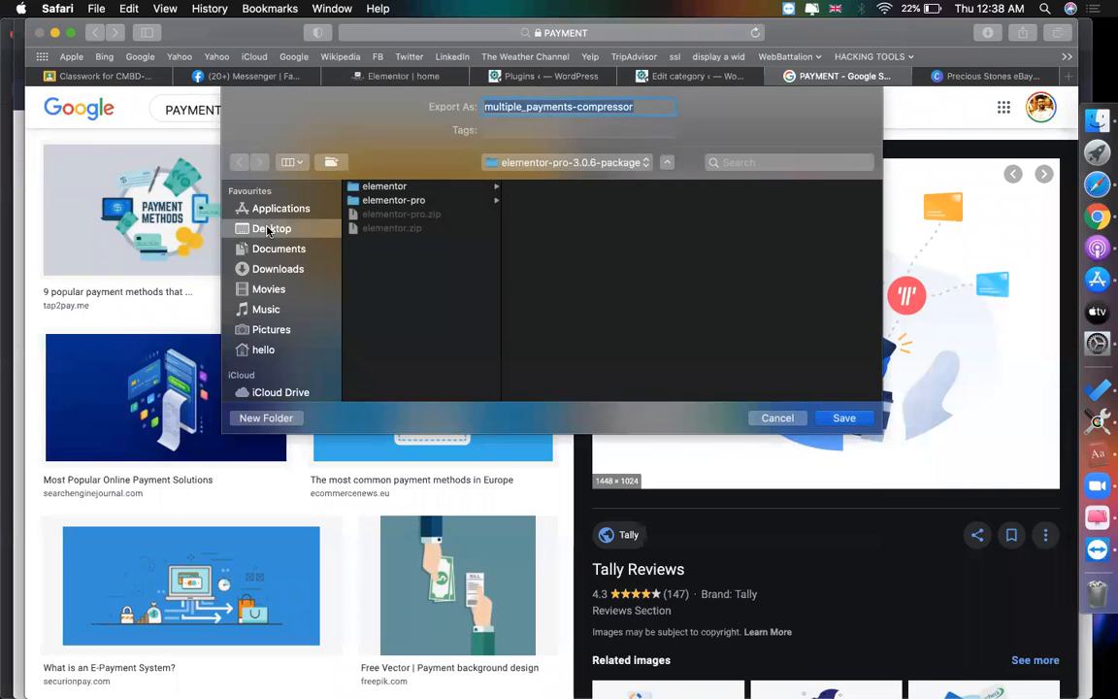
pyautogui.write('1')
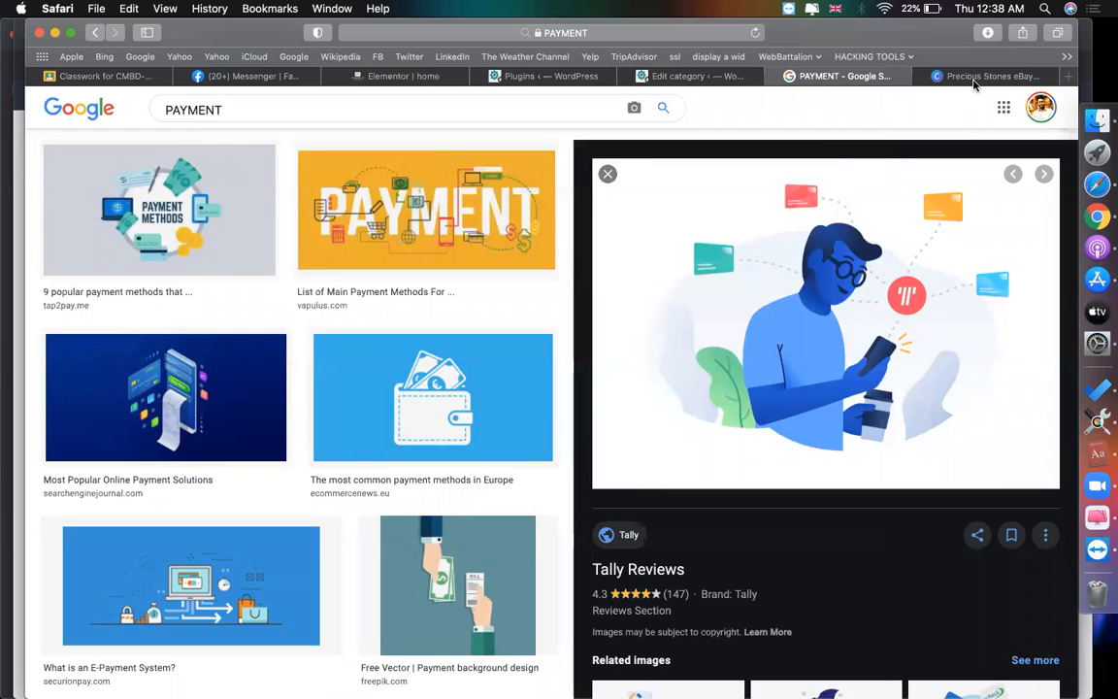
# Step: Switch to the Canva logo design and upload the image file 1 from the Desktop
pyautogui.click(975, 82)
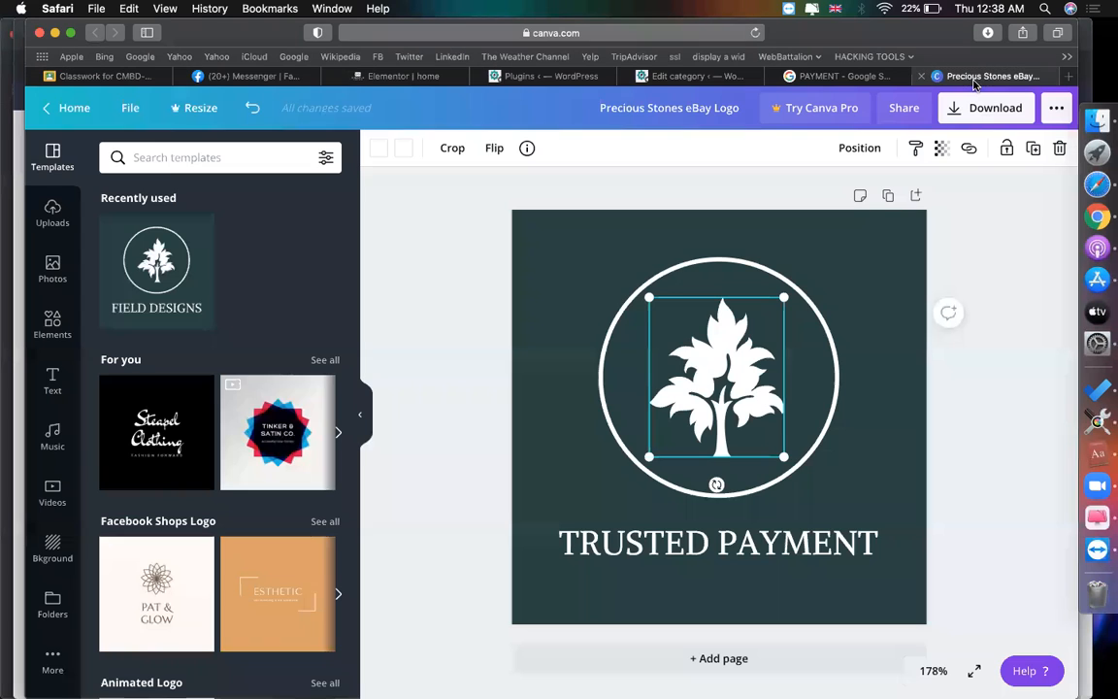
pyautogui.click(43, 218)
pyautogui.click(194, 158)
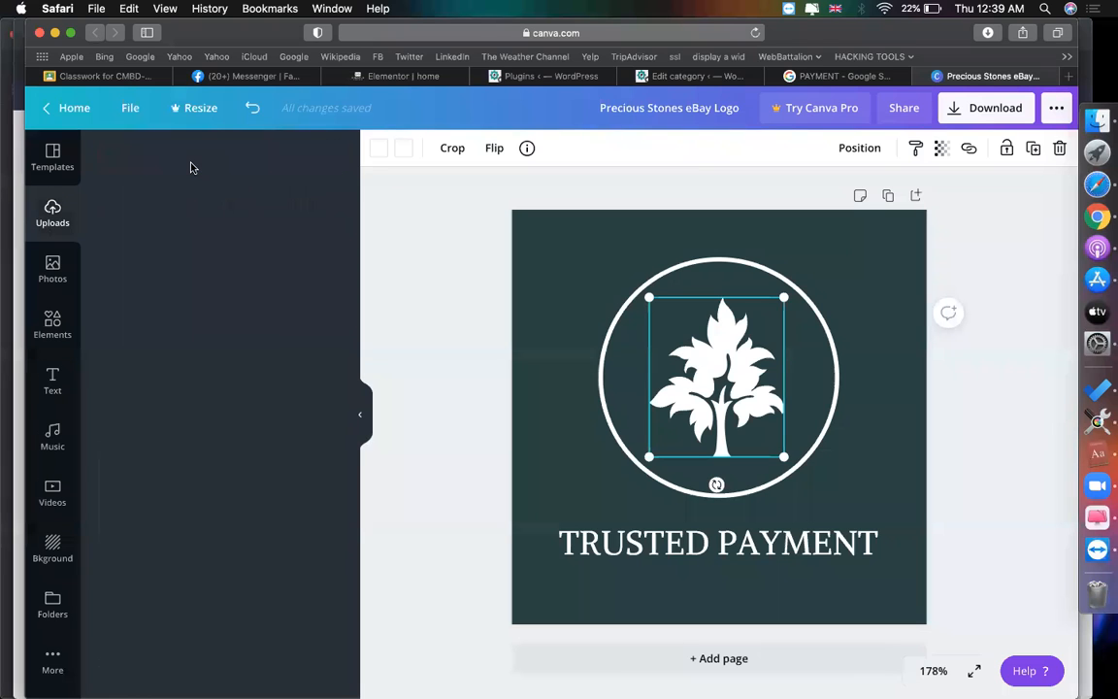
pyautogui.click(124, 243)
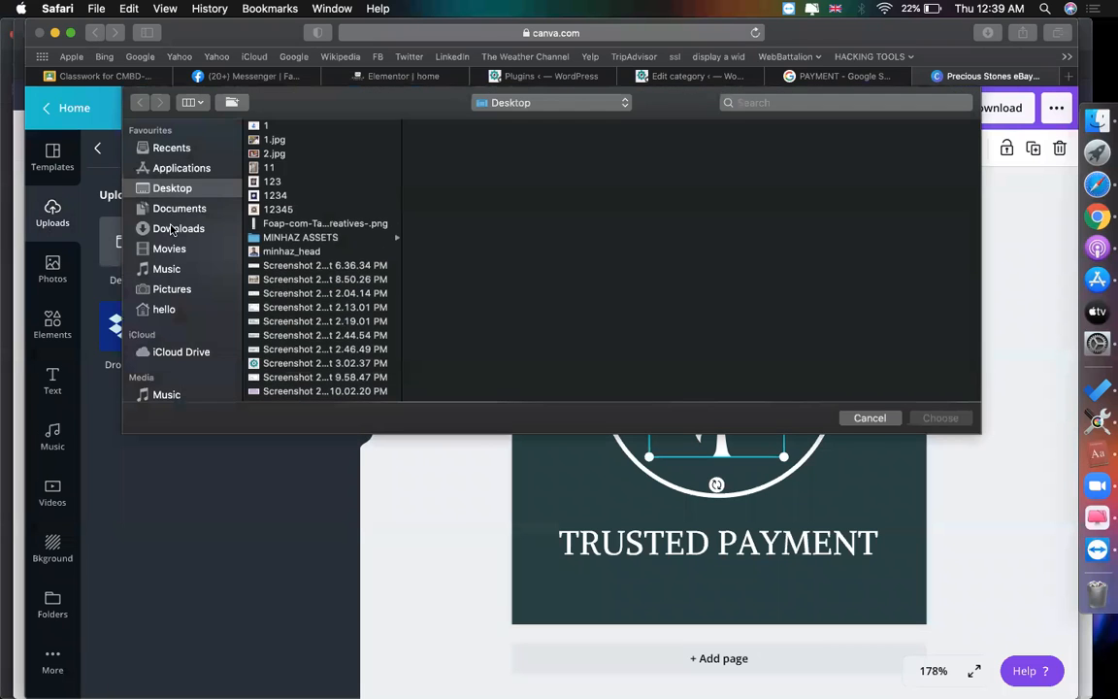
pyautogui.click(266, 127)
pyautogui.press('Return')
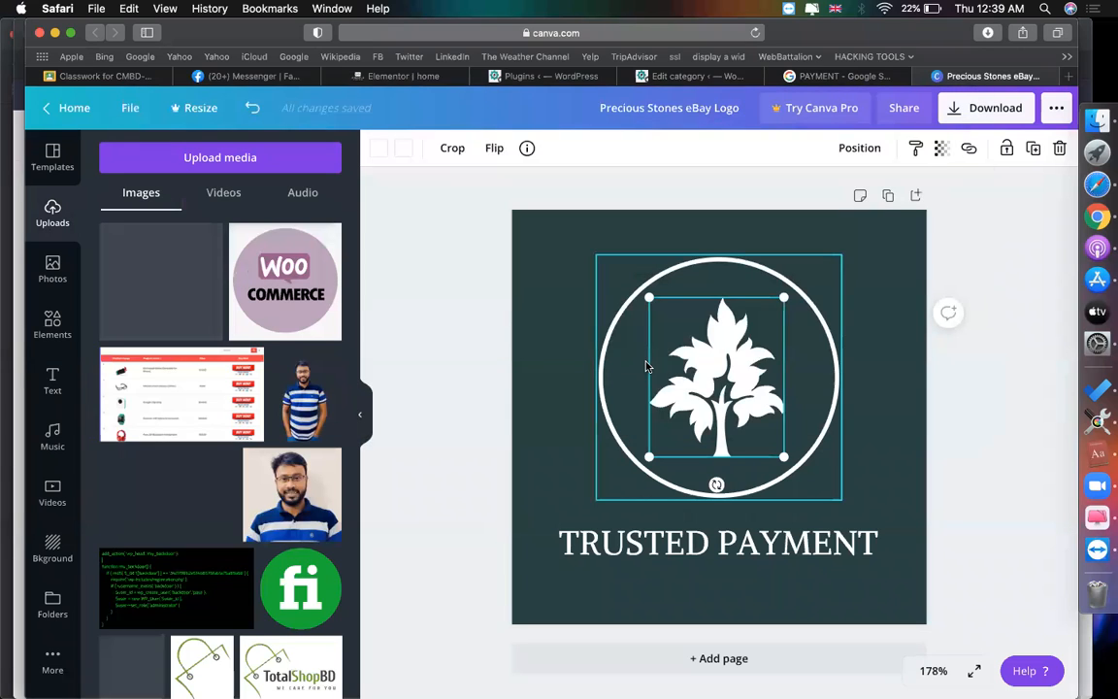
# Step: Delete the tree graphic and place a circular photo frame, enlarged to fit centred inside the white ring
pyautogui.press('Delete')
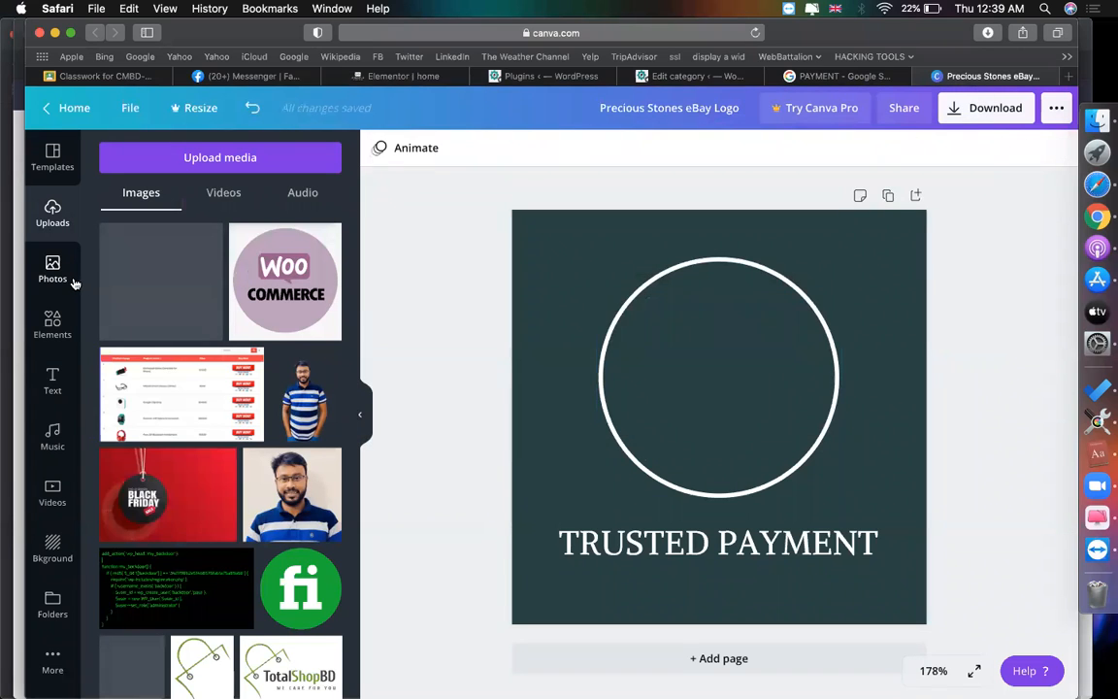
pyautogui.click(52, 323)
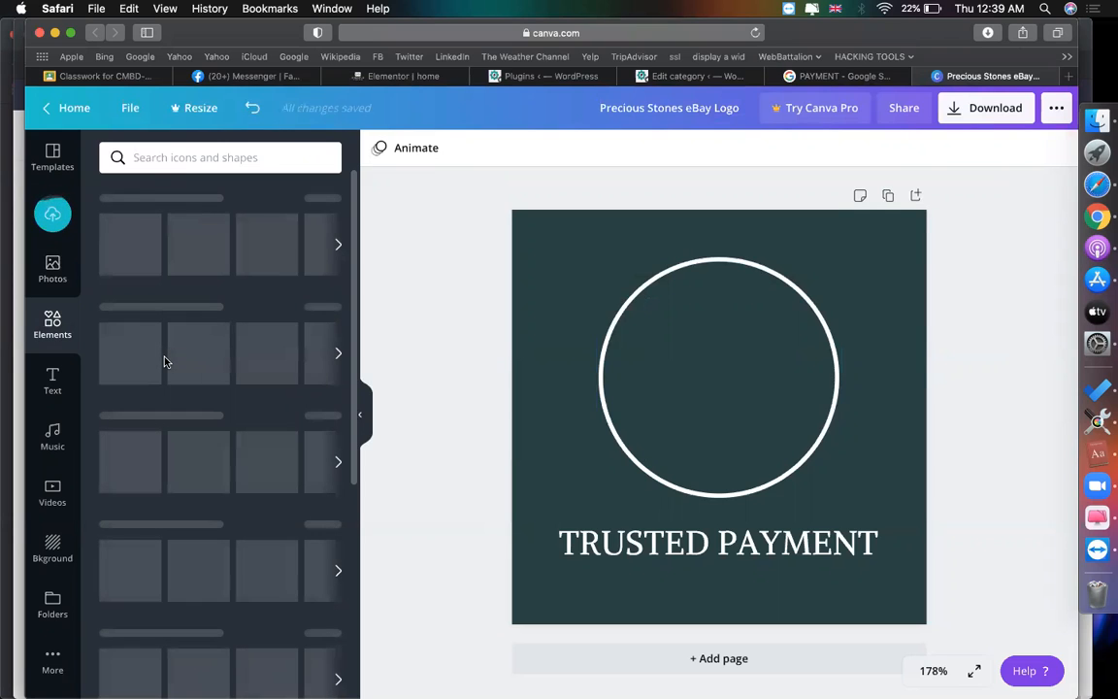
pyautogui.click(130, 243)
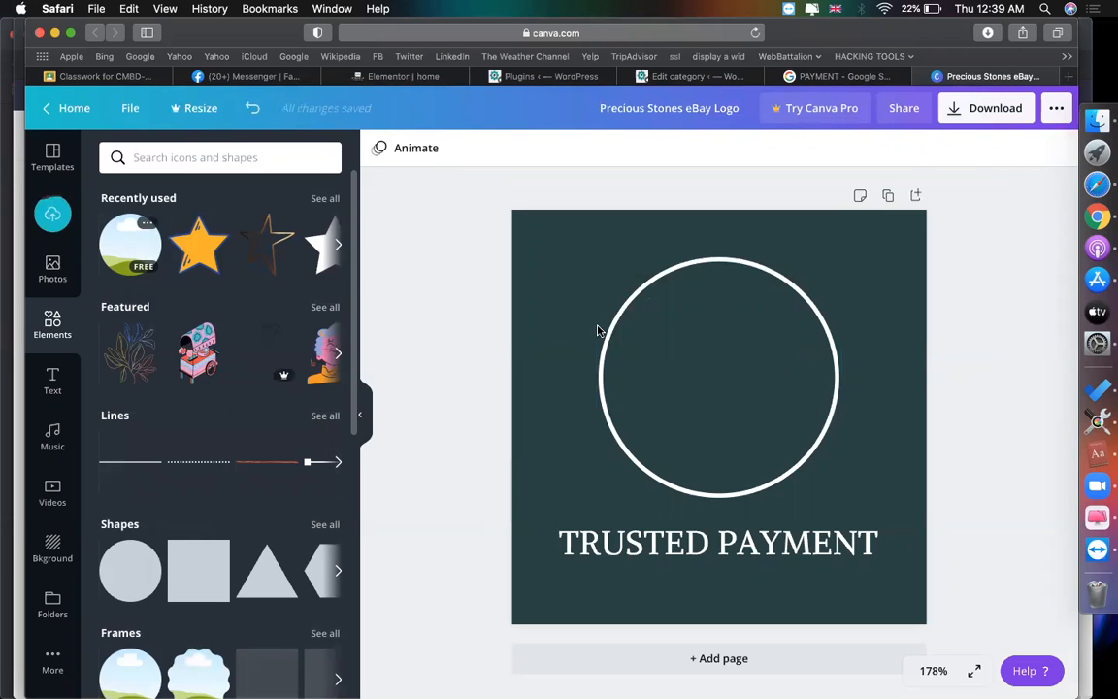
pyautogui.moveTo(643, 475); pyautogui.dragTo(669, 394)
pyautogui.moveTo(808, 454); pyautogui.dragTo(828, 475)
pyautogui.moveTo(748, 424); pyautogui.dragTo(742, 420)
# Step: Fill the circular frame with the uploaded picture of the man with a phone
pyautogui.click(58, 211)
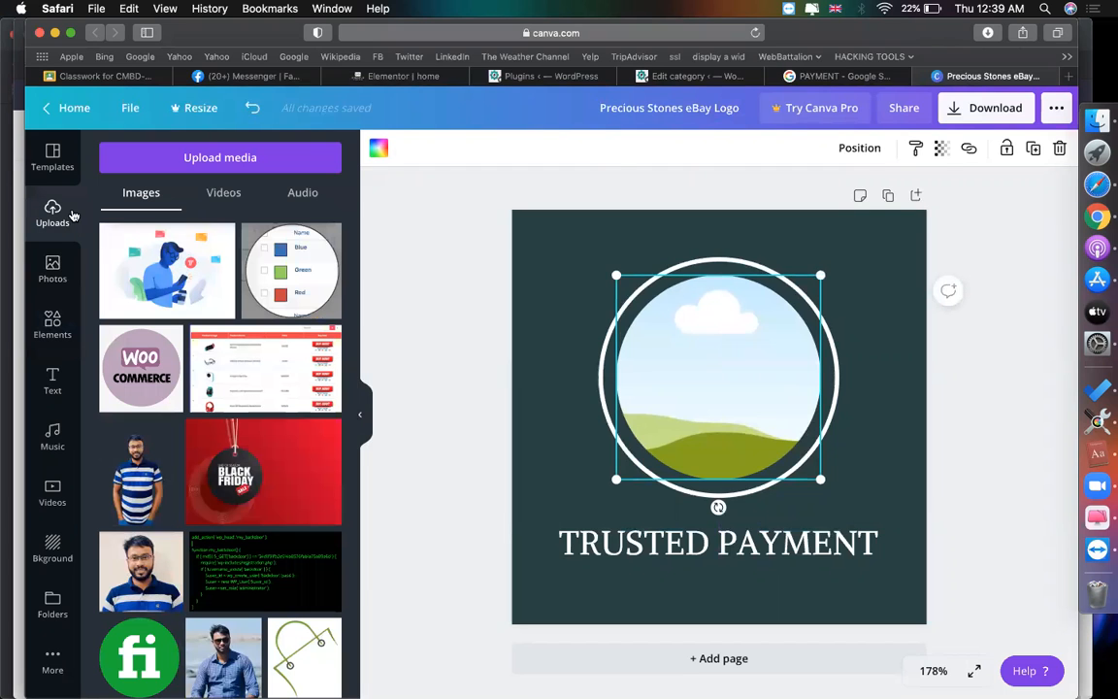
pyautogui.click(167, 270)
pyautogui.moveTo(699, 385); pyautogui.dragTo(705, 332)
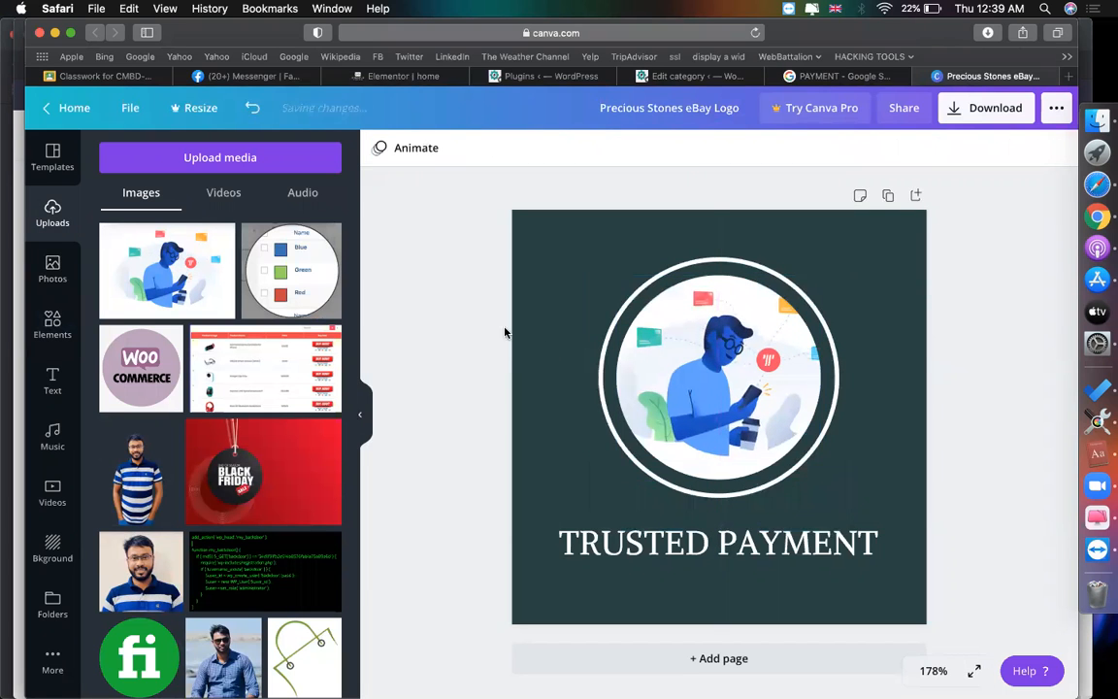
# Step: Download the TRUSTED PAYMENT badge as a JPG and close the opened image preview and the scheduling offer
pyautogui.click(991, 117)
pyautogui.click(975, 217)
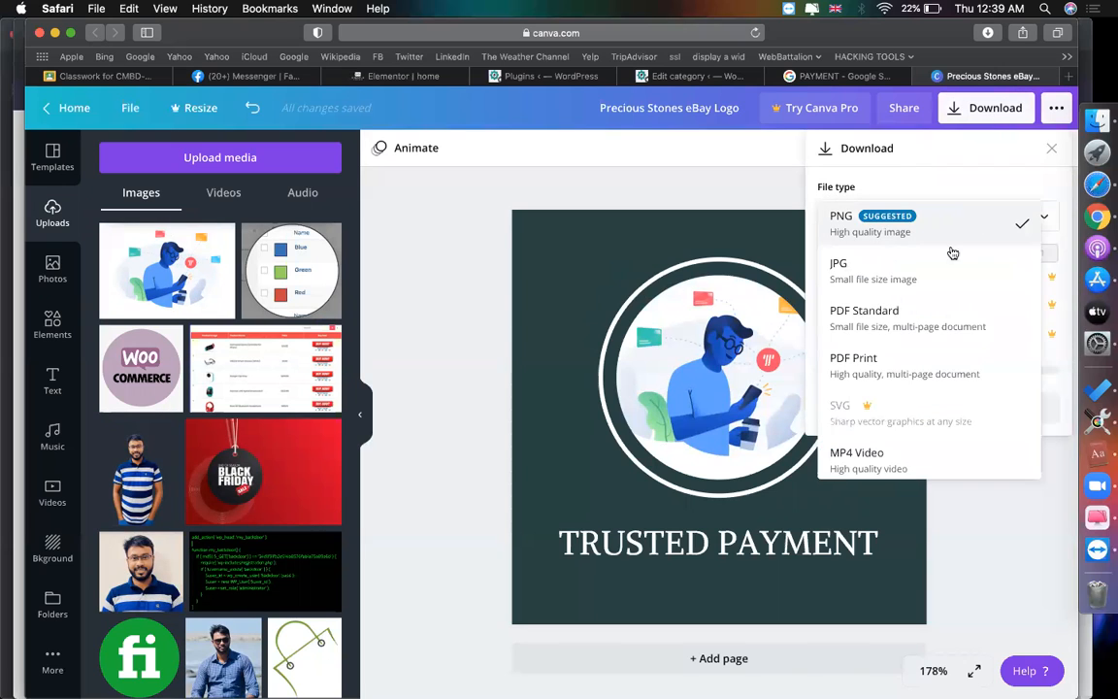
pyautogui.click(939, 275)
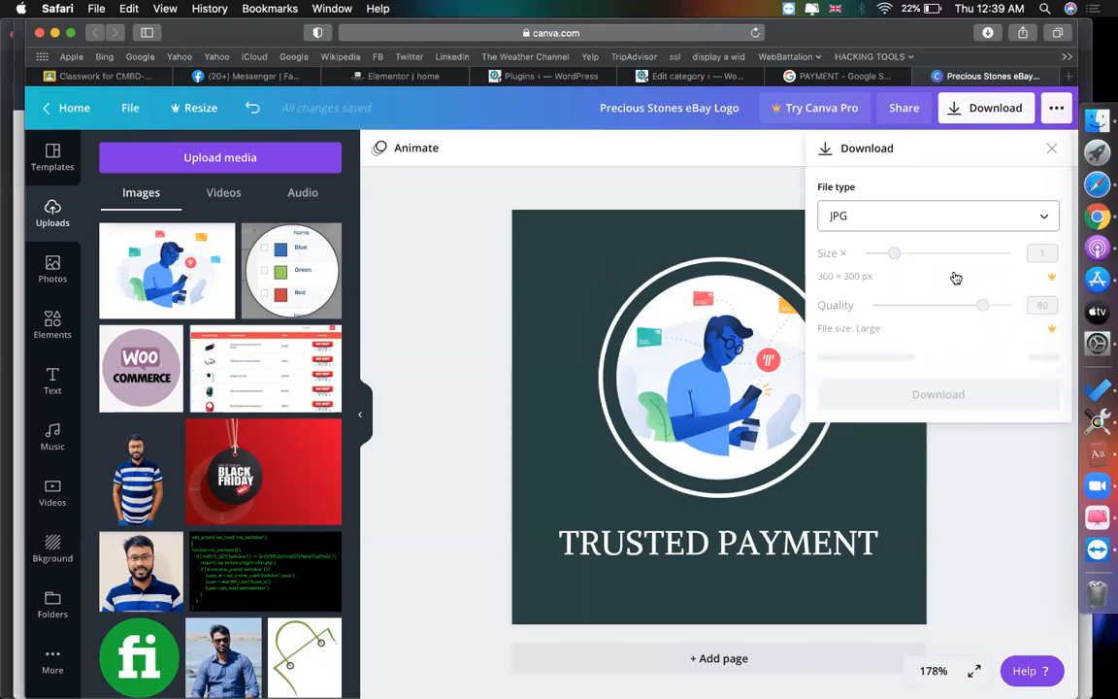
pyautogui.click(912, 364)
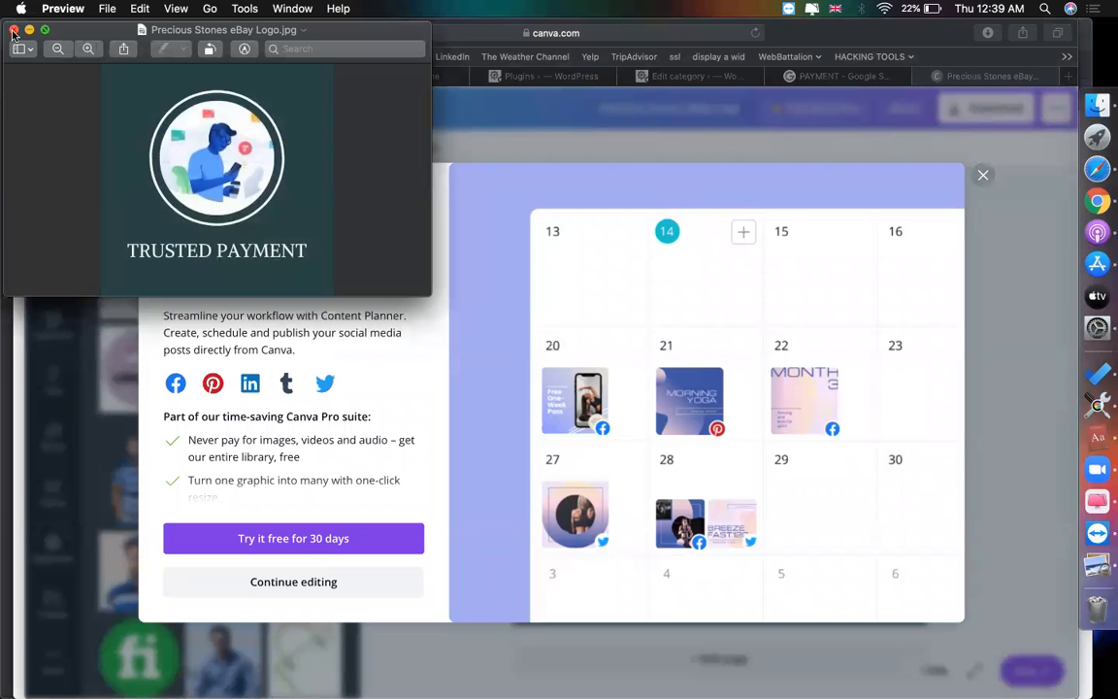
pyautogui.click(14, 30)
pyautogui.click(982, 175)
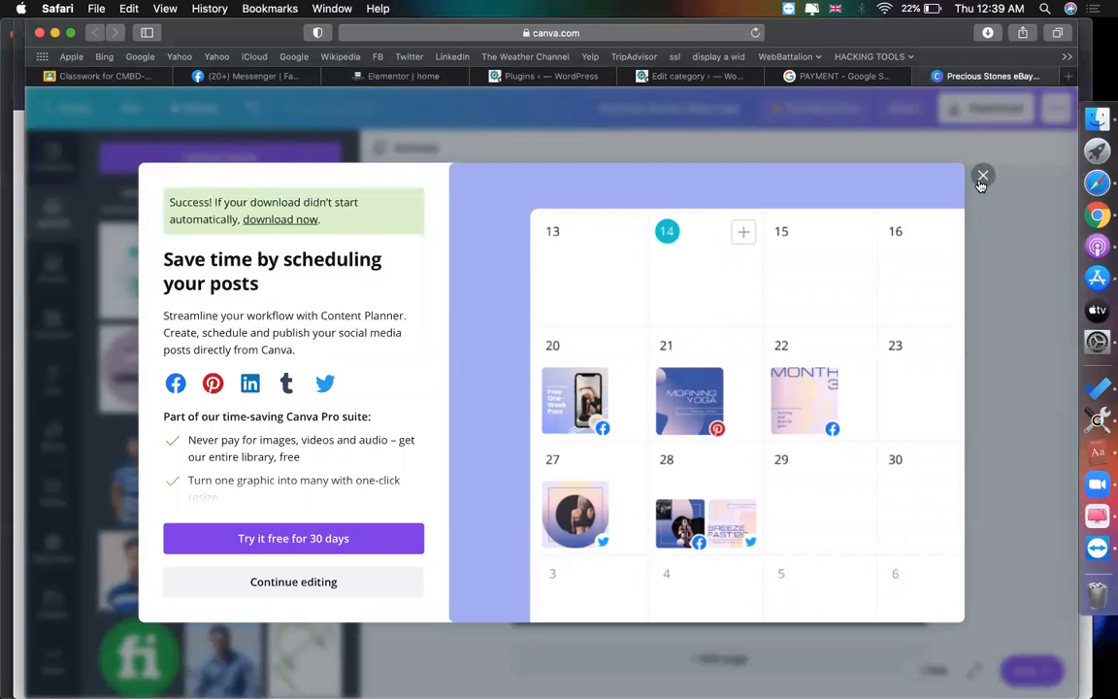
pyautogui.click(982, 176)
# Step: Replace the TRUSTED PAYMENT text with SECURED DELIVERY and fill the circular frame with the uploaded green bag outline image
pyautogui.click(840, 77)
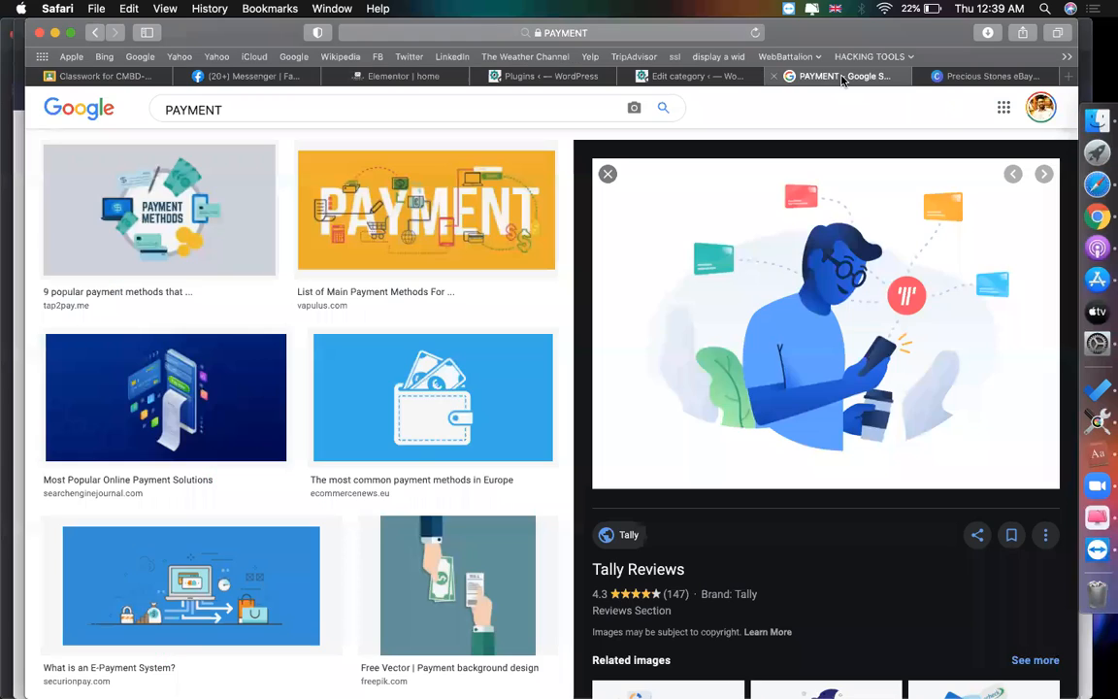
pyautogui.click(940, 78)
pyautogui.click(679, 550)
pyautogui.doubleClick(685, 549)
pyautogui.write('SECURED DELIVERY')
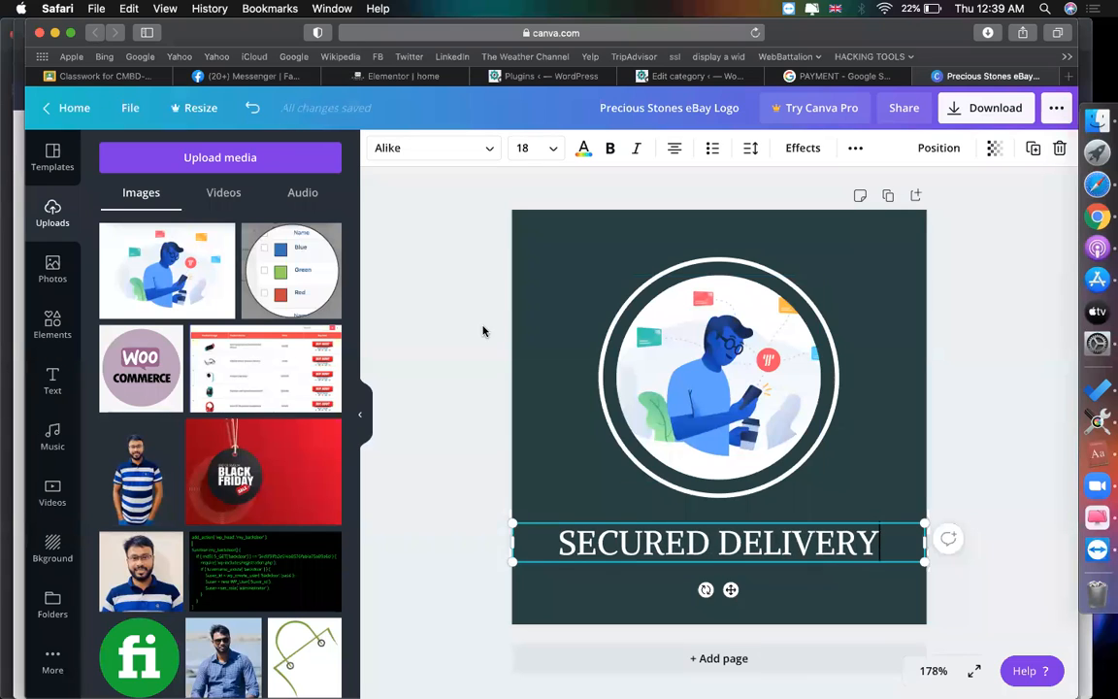
pyautogui.click(435, 297)
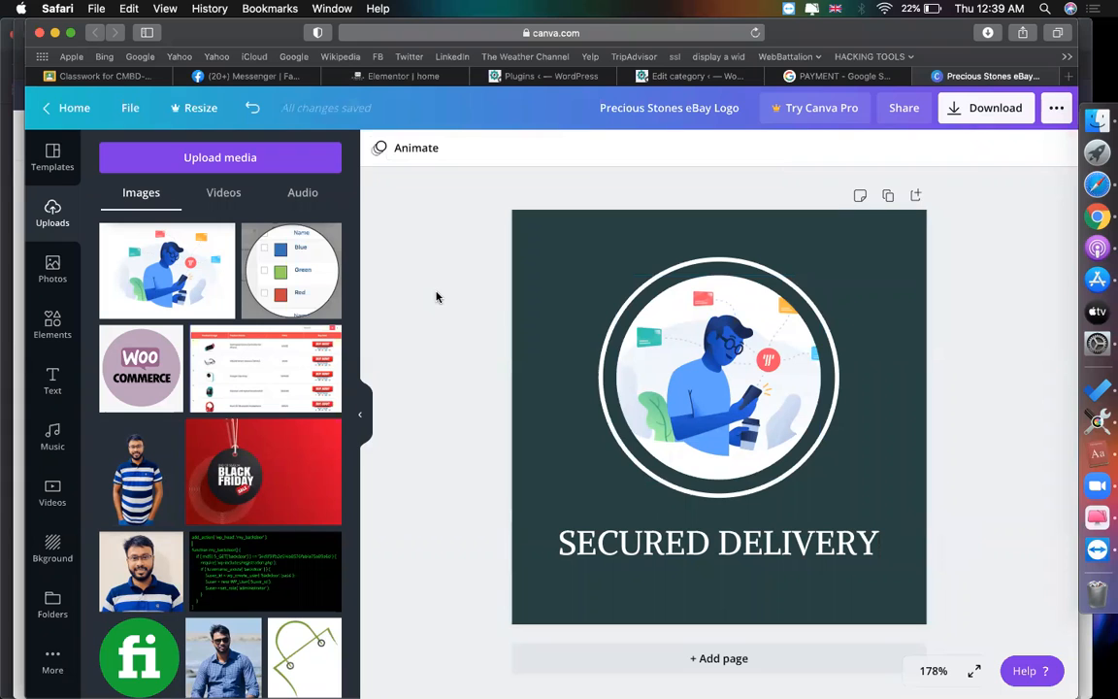
pyautogui.moveTo(303, 658)
pyautogui.mouseDown()
pyautogui.moveTo(368, 573)
pyautogui.moveTo(640, 418)
pyautogui.moveTo(679, 379)
pyautogui.moveTo(670, 361)
pyautogui.mouseUp()
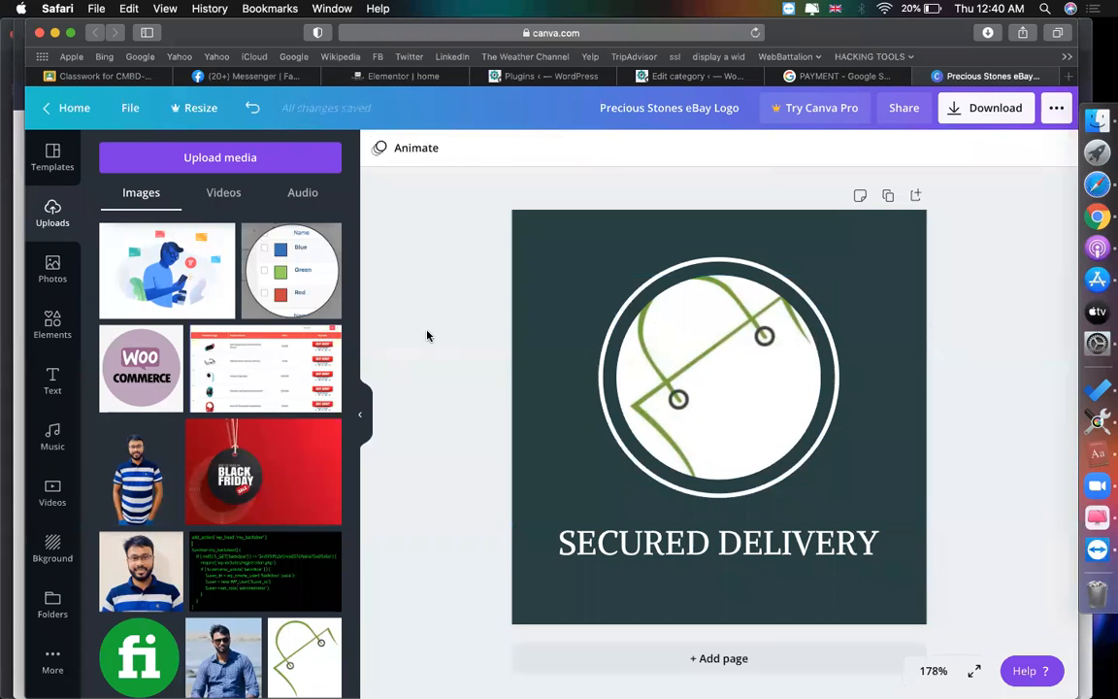
# Step: Download the SECURED DELIVERY badge as a JPG and close the opened image preview and the scheduling offer
pyautogui.click(980, 112)
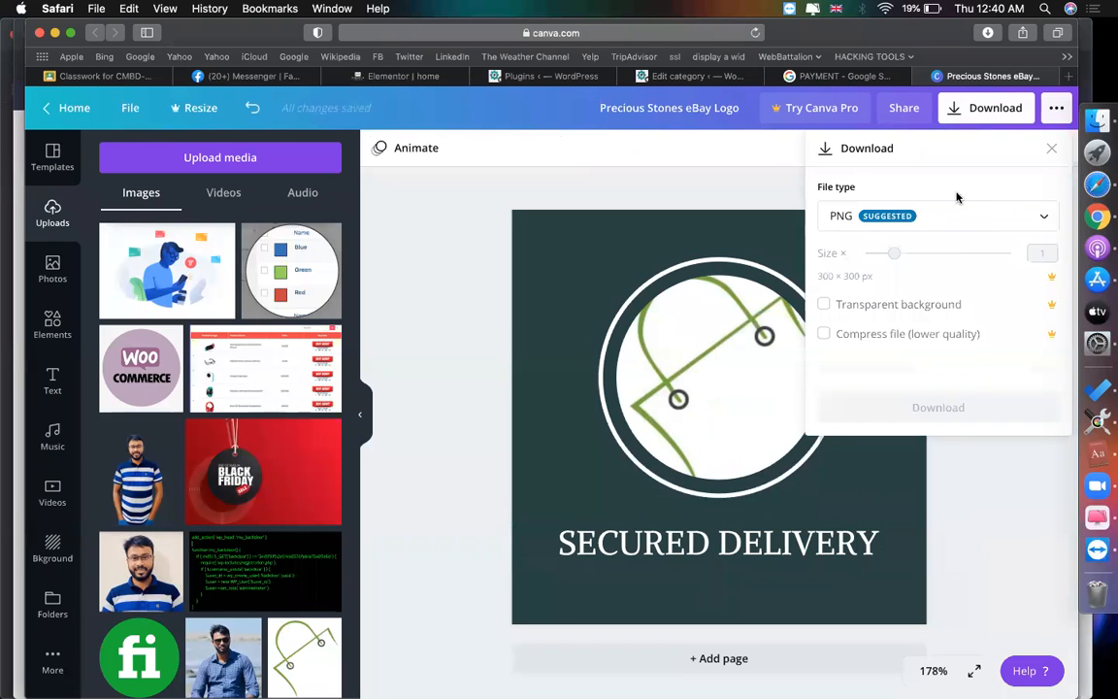
pyautogui.click(958, 221)
pyautogui.click(926, 266)
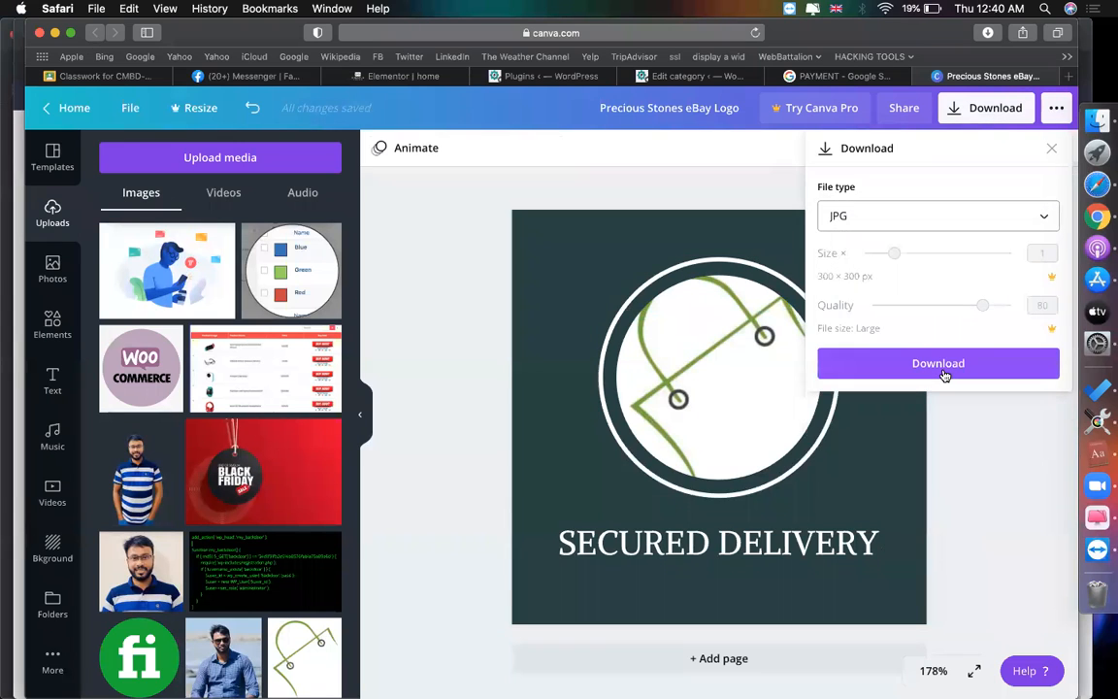
pyautogui.click(944, 373)
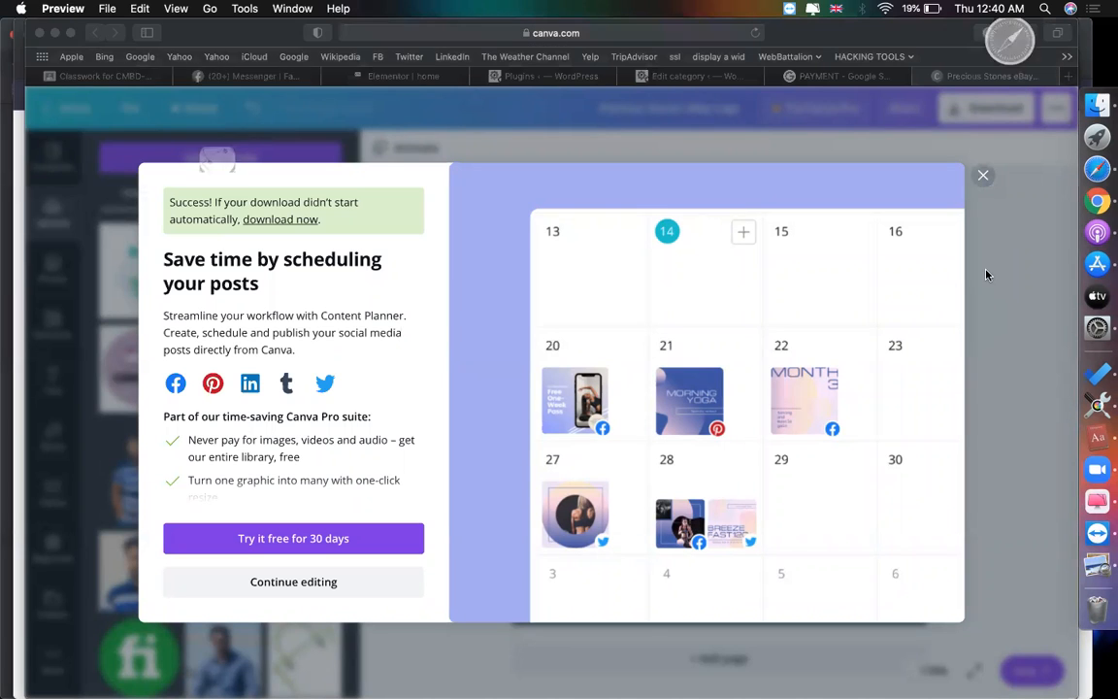
pyautogui.click(13, 31)
pyautogui.click(972, 182)
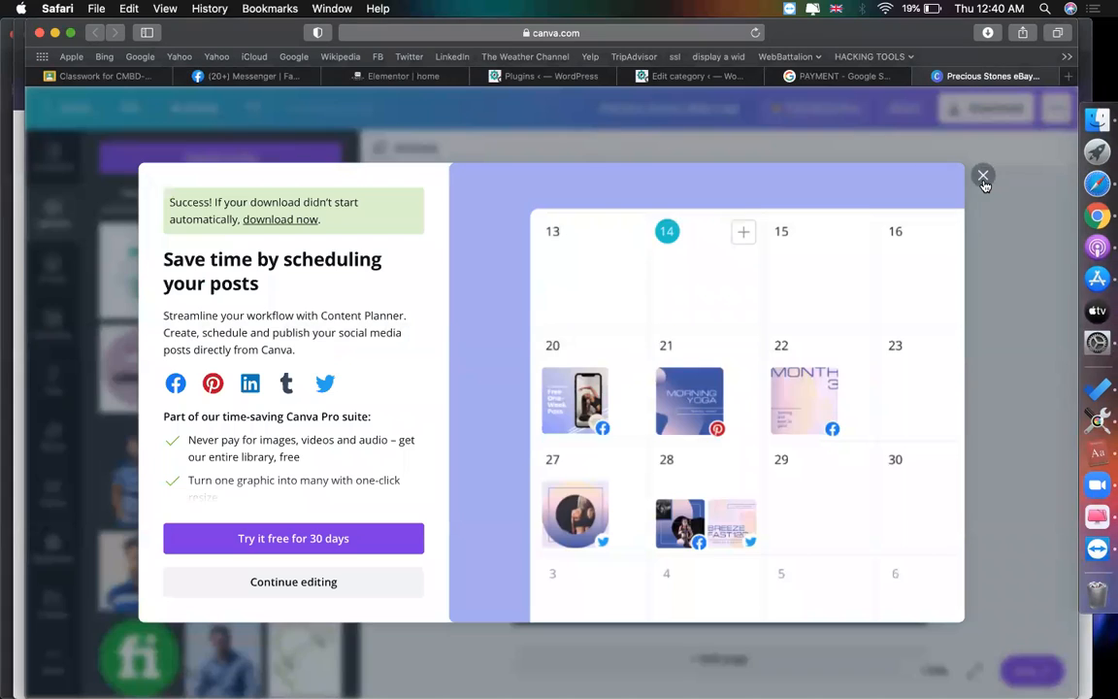
pyautogui.click(982, 176)
# Step: Replace the SECURED DELIVERY text with FAST SHIPPING
pyautogui.click(701, 547)
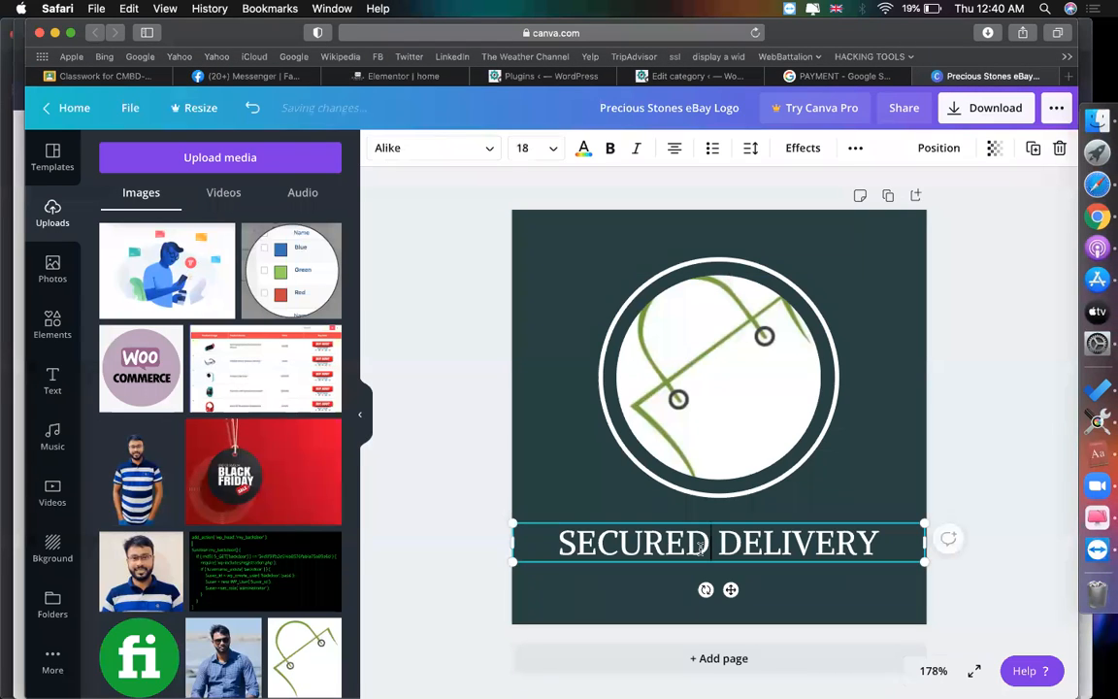
pyautogui.doubleClick(701, 546)
pyautogui.write('FAST SHI')
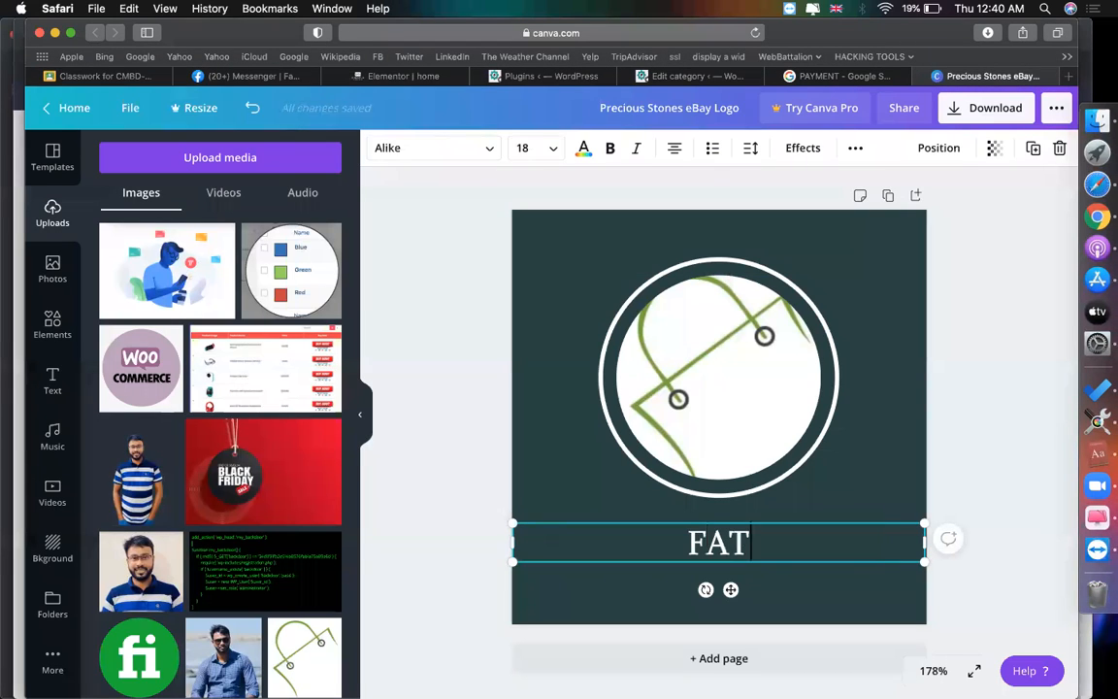
pyautogui.write('PPING')
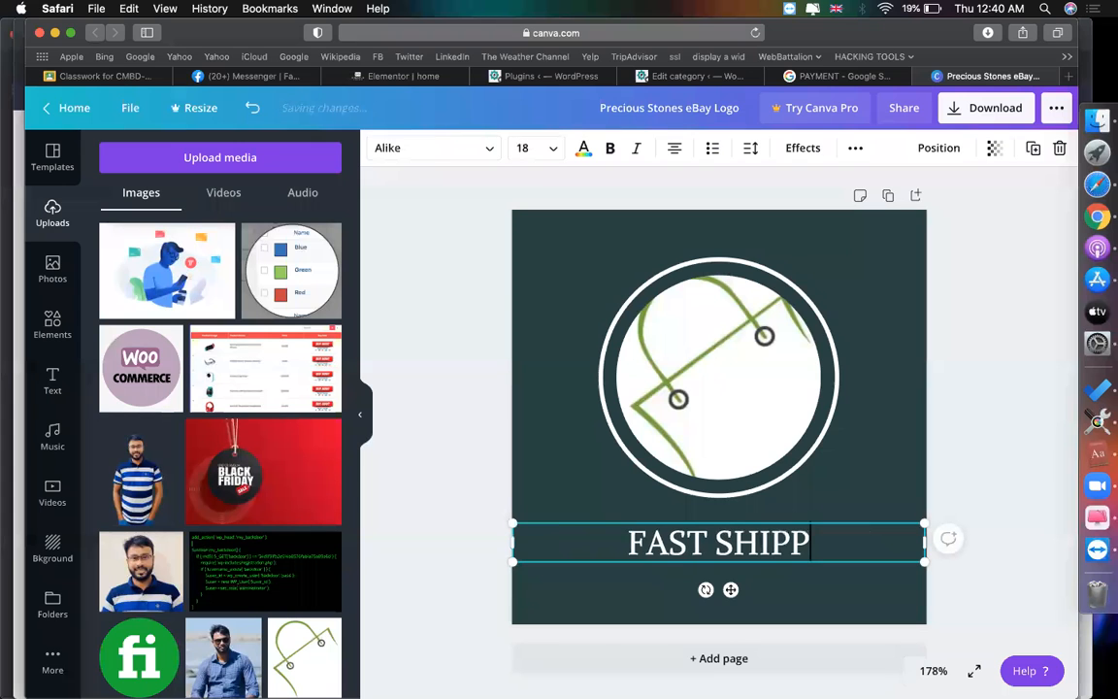
pyautogui.click(429, 311)
# Step: Replace the picture in the circular frame with the uploaded blue shopping bag image and adjust its position
pyautogui.scroll(-10, 197, 538)
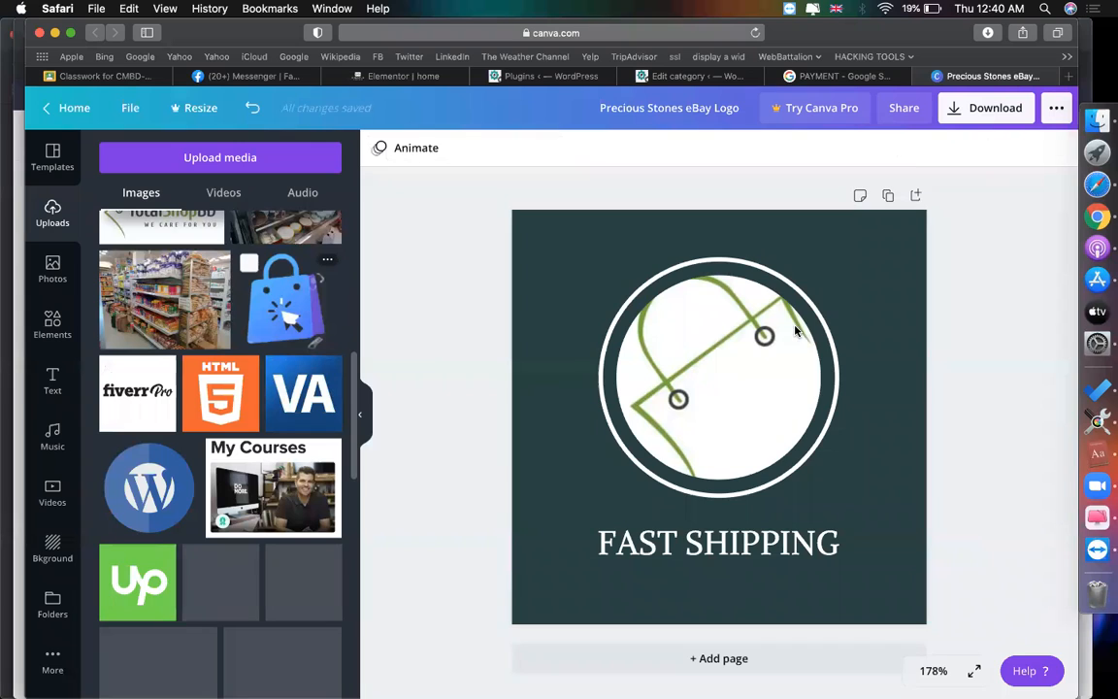
pyautogui.click(753, 369)
pyautogui.moveTo(740, 388); pyautogui.dragTo(739, 354)
pyautogui.click(462, 328)
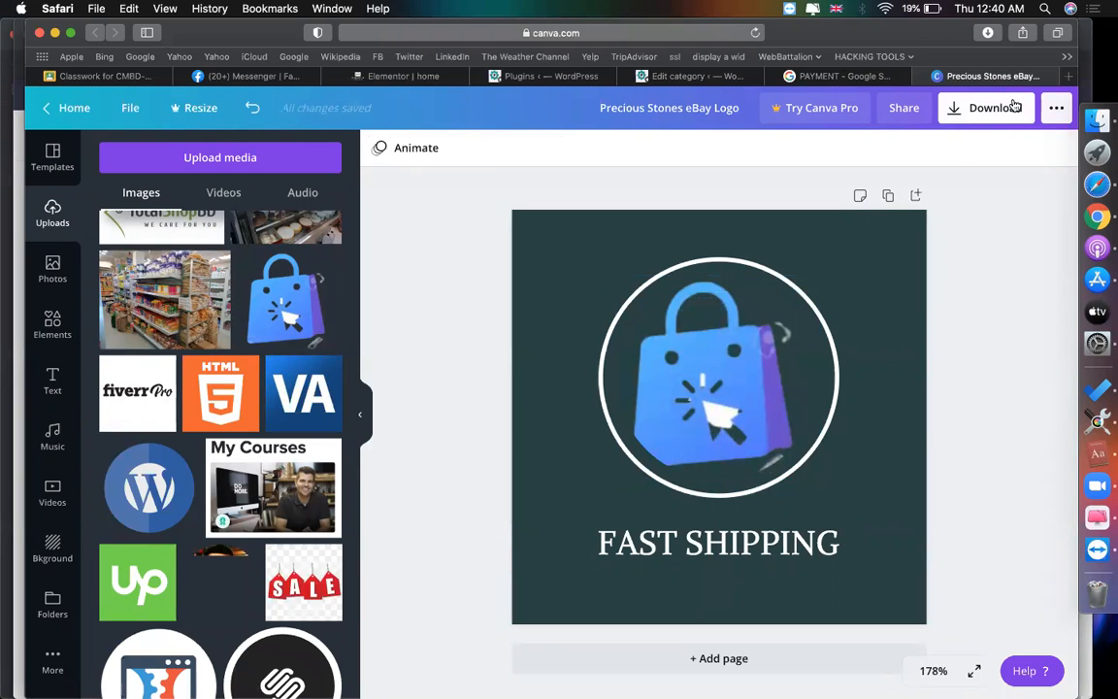
# Step: Download the FAST SHIPPING badge as a JPG and close the opened image preview
pyautogui.click(1014, 107)
pyautogui.click(958, 231)
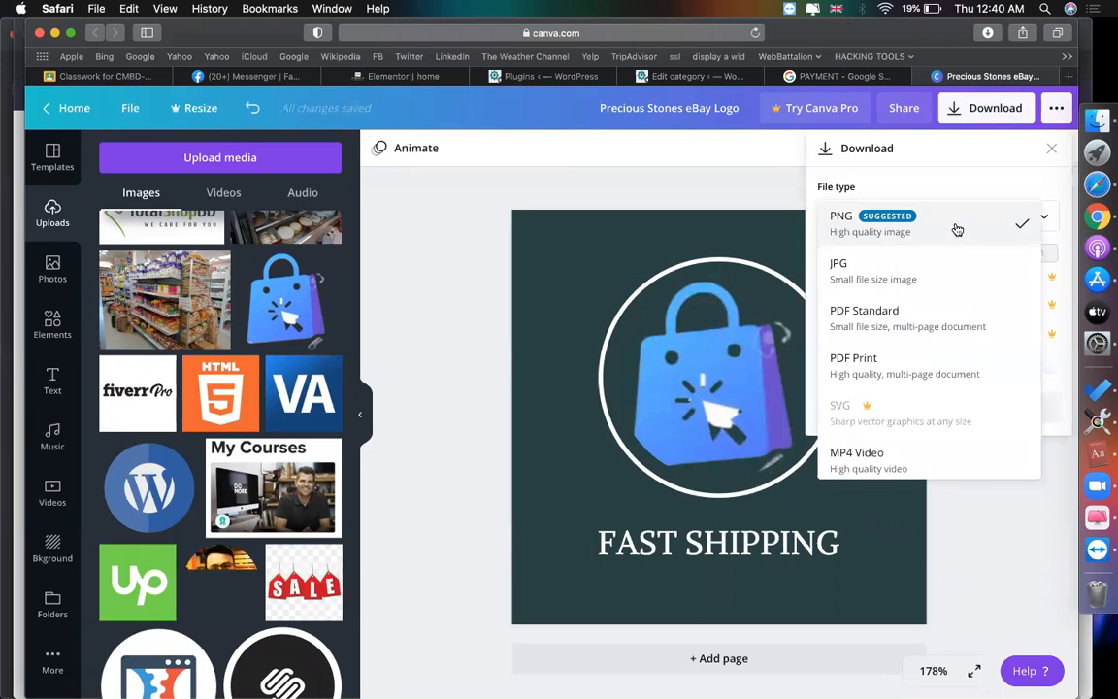
pyautogui.click(908, 273)
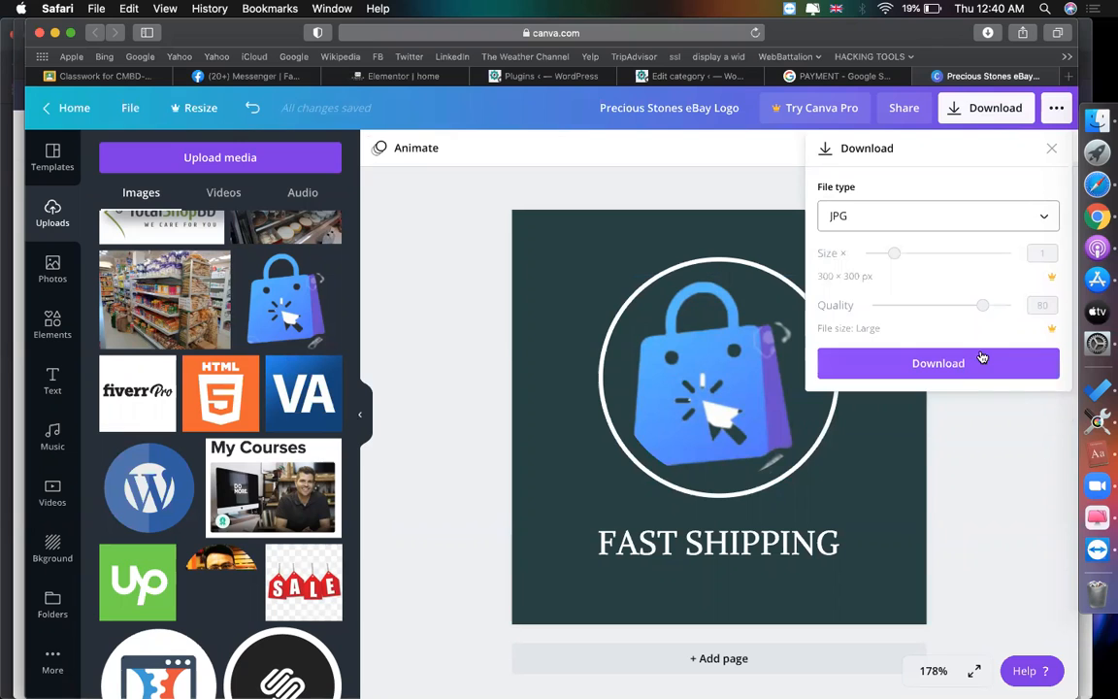
pyautogui.click(965, 364)
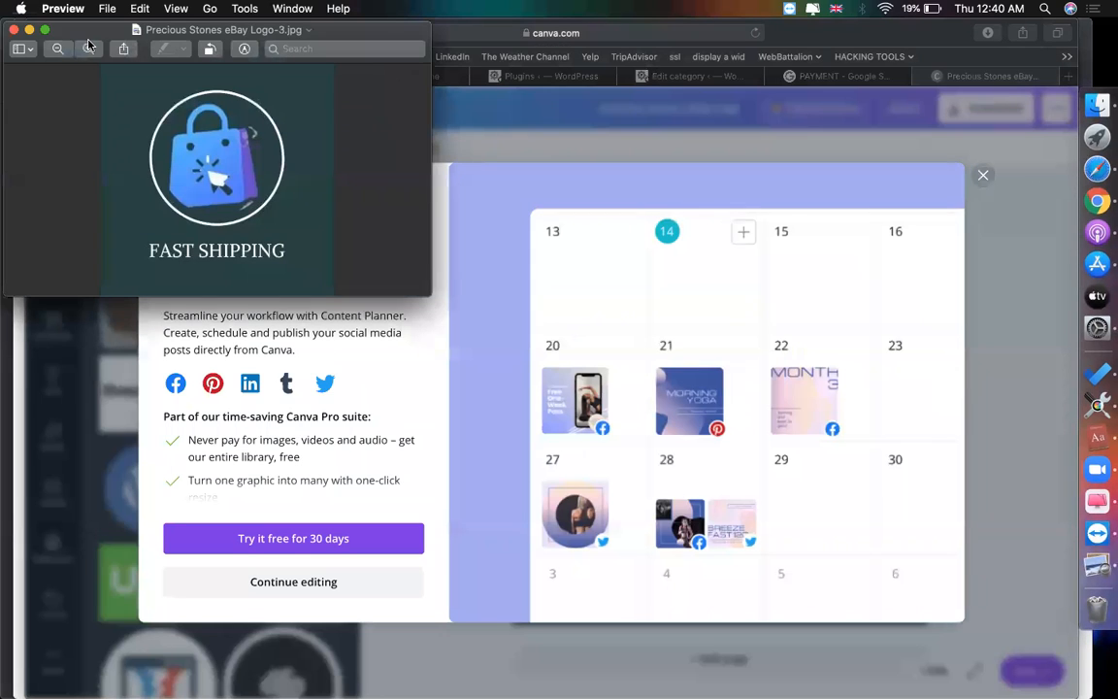
pyautogui.click(13, 30)
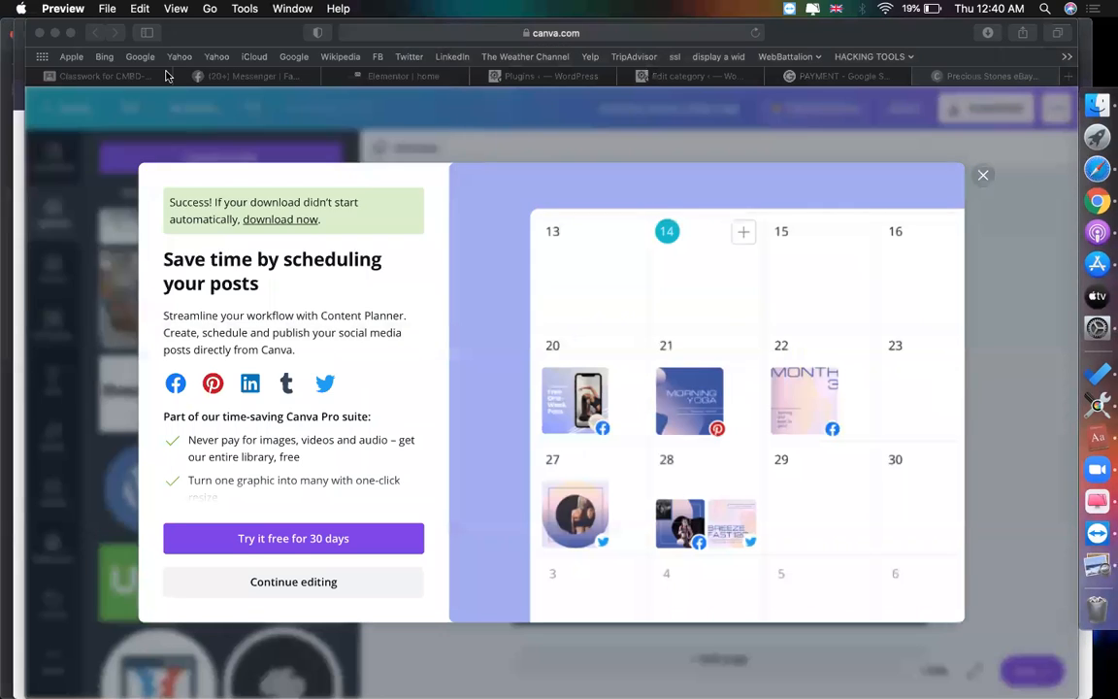
# Step: Switch to the Elementor home page and delete the third column of the empty four-column section above OUR CATEGORIES
pyautogui.click(409, 75)
pyautogui.scroll(-1, 590, 367)
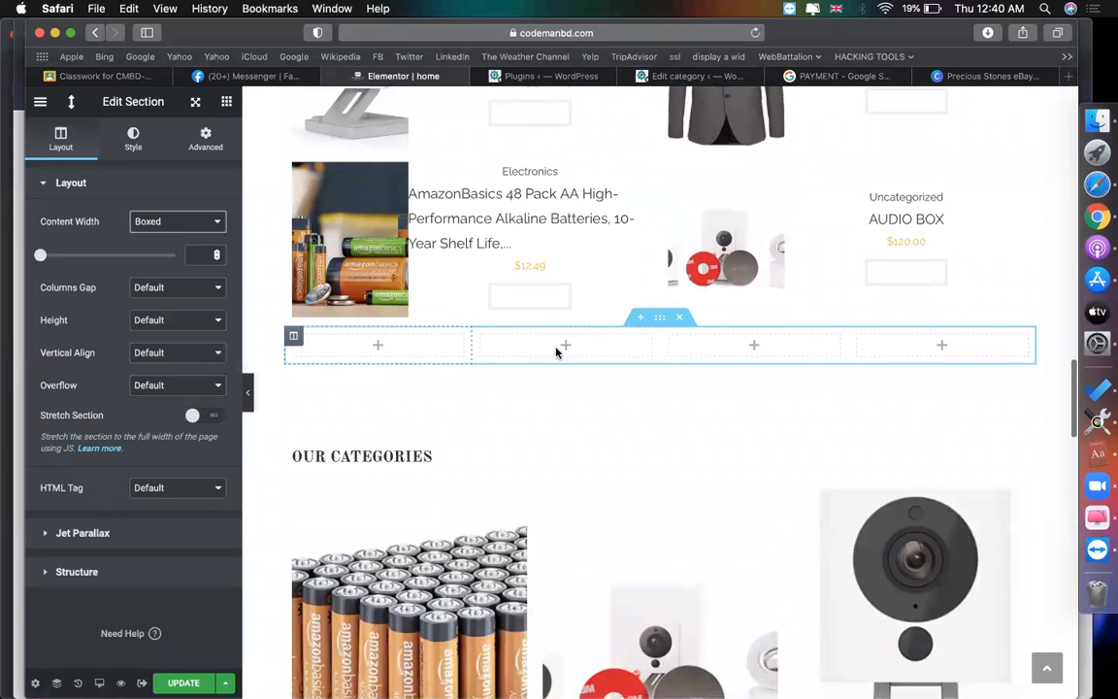
pyautogui.rightClick(669, 336)
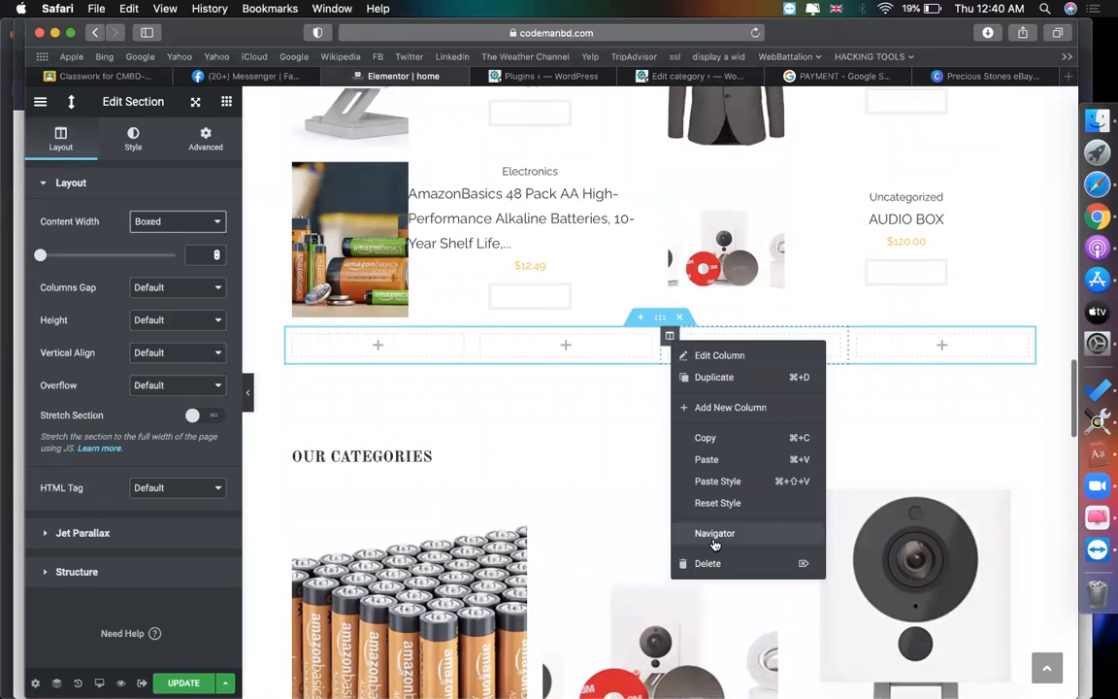
# Step: Place an Image widget in the first column of the empty three-column section
pyautogui.click(409, 344)
pyautogui.click(159, 199)
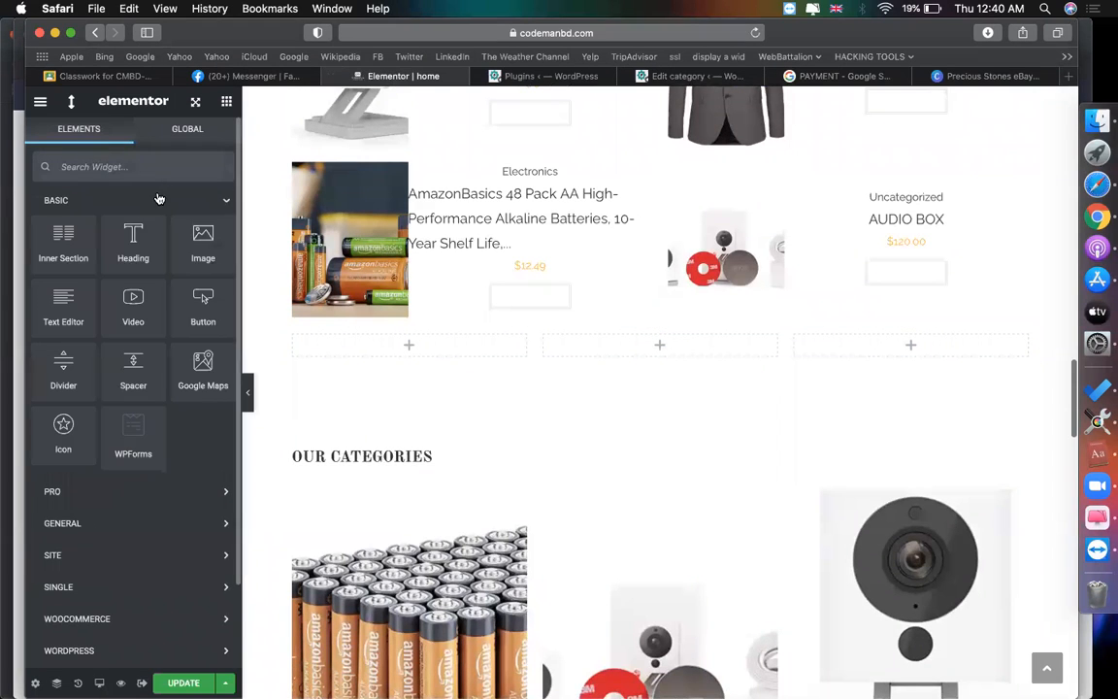
pyautogui.moveTo(201, 233); pyautogui.dragTo(375, 349)
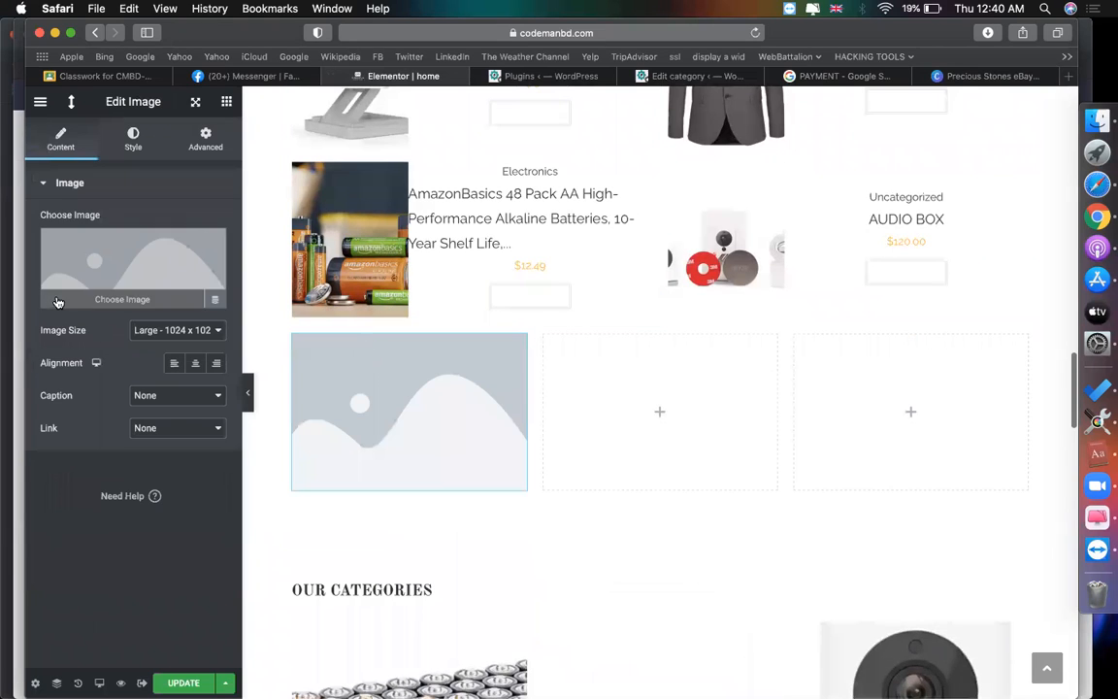
# Step: Upload the three Precious Stones eBay Logo JPG badges from Recents and insert the SECURED DELIVERY badge in the image widget
pyautogui.click(57, 302)
pyautogui.click(114, 157)
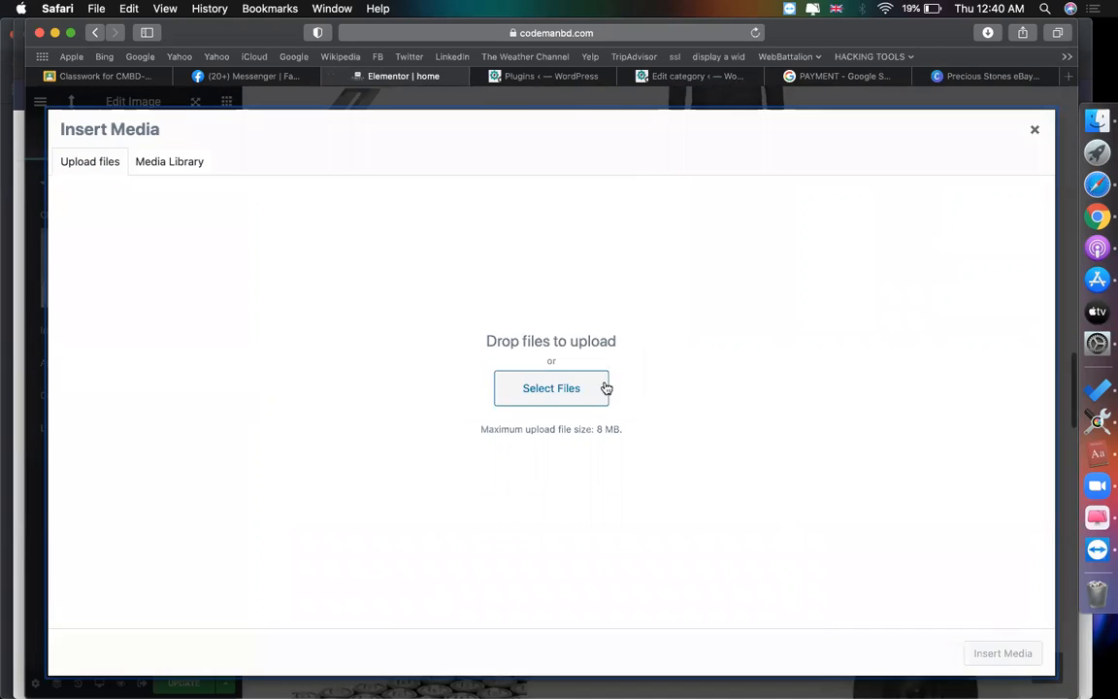
pyautogui.click(369, 157)
pyautogui.click(194, 166)
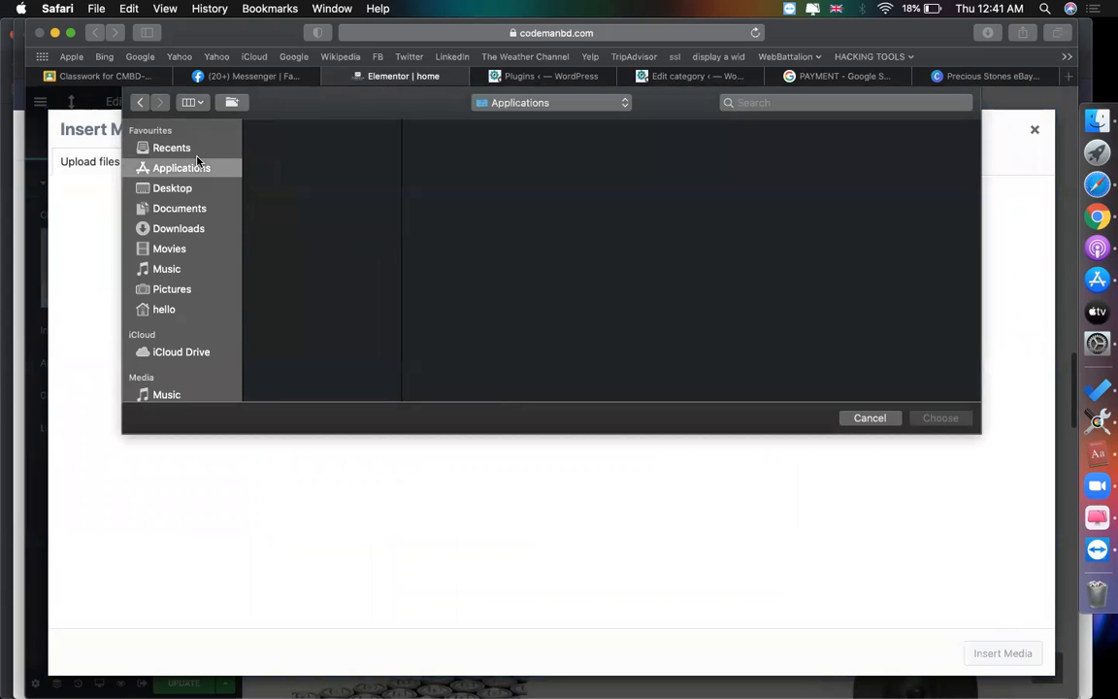
pyautogui.click(170, 148)
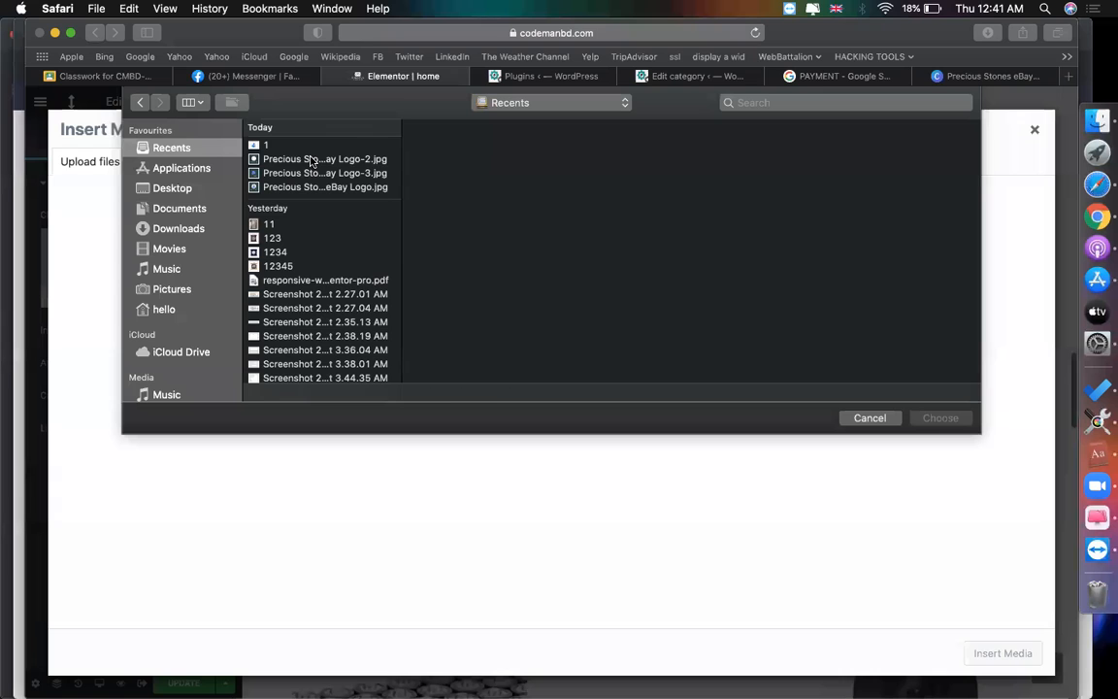
pyautogui.click(311, 160)
pyautogui.hotkey('shift', 'Down')
pyautogui.hotkey('shift', 'Down')
pyautogui.press('Return')
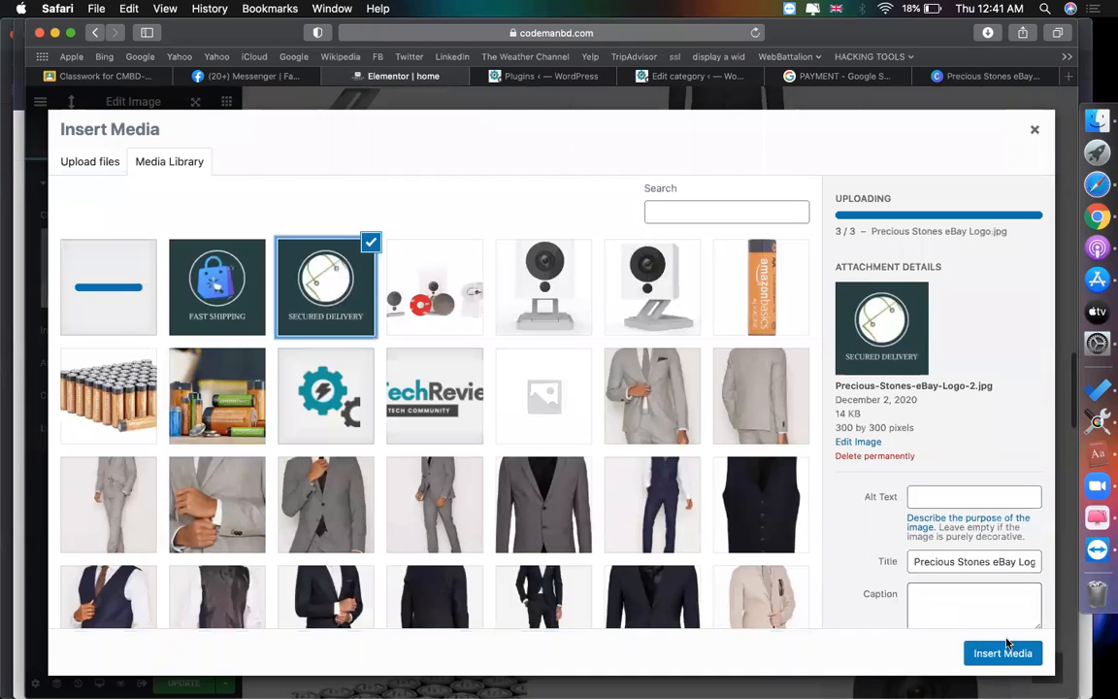
pyautogui.click(1002, 653)
# Step: Add an Image widget to the section's middle column and fill it with the FAST SHIPPING badge
pyautogui.click(632, 409)
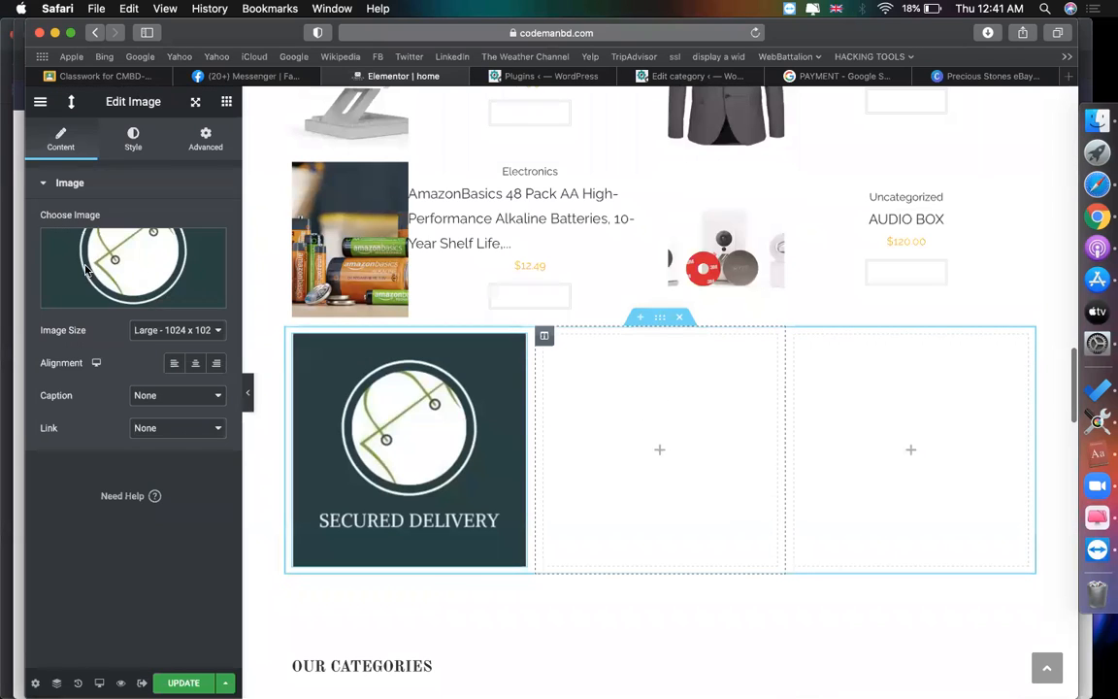
pyautogui.click(106, 205)
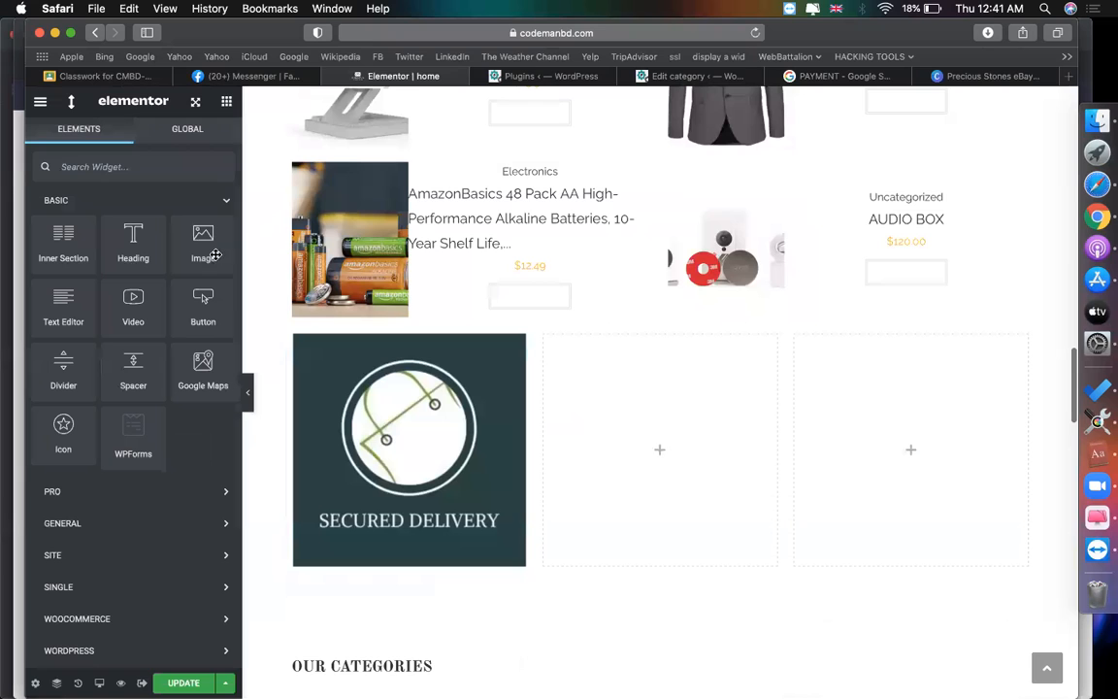
pyautogui.moveTo(202, 243); pyautogui.dragTo(621, 388)
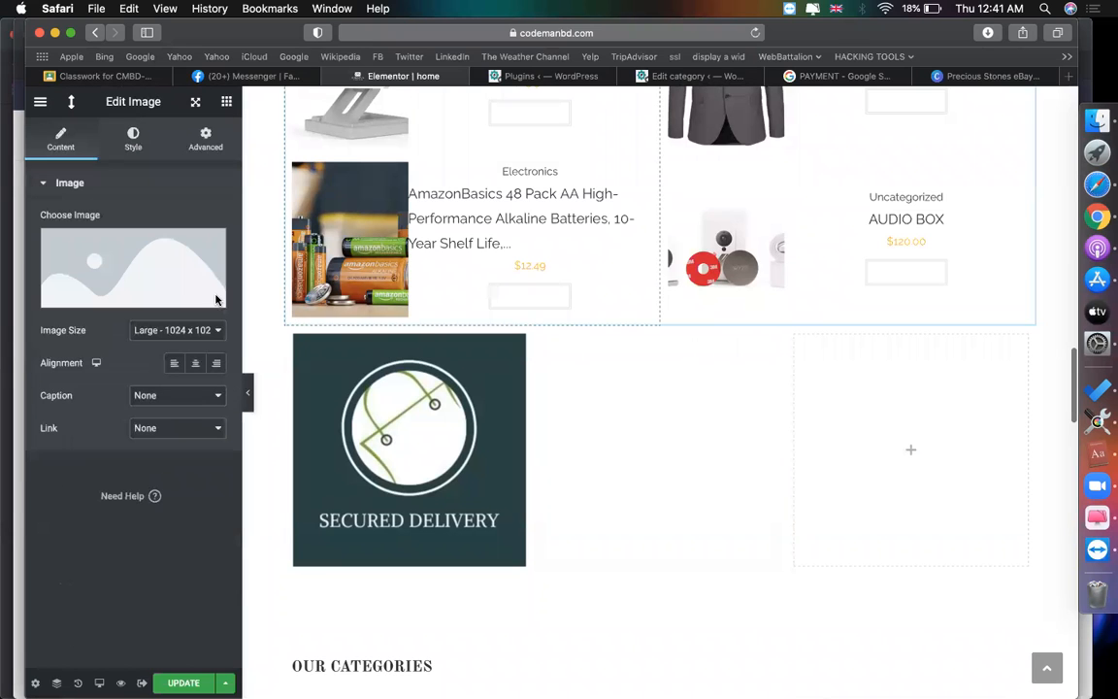
pyautogui.click(137, 267)
pyautogui.click(230, 308)
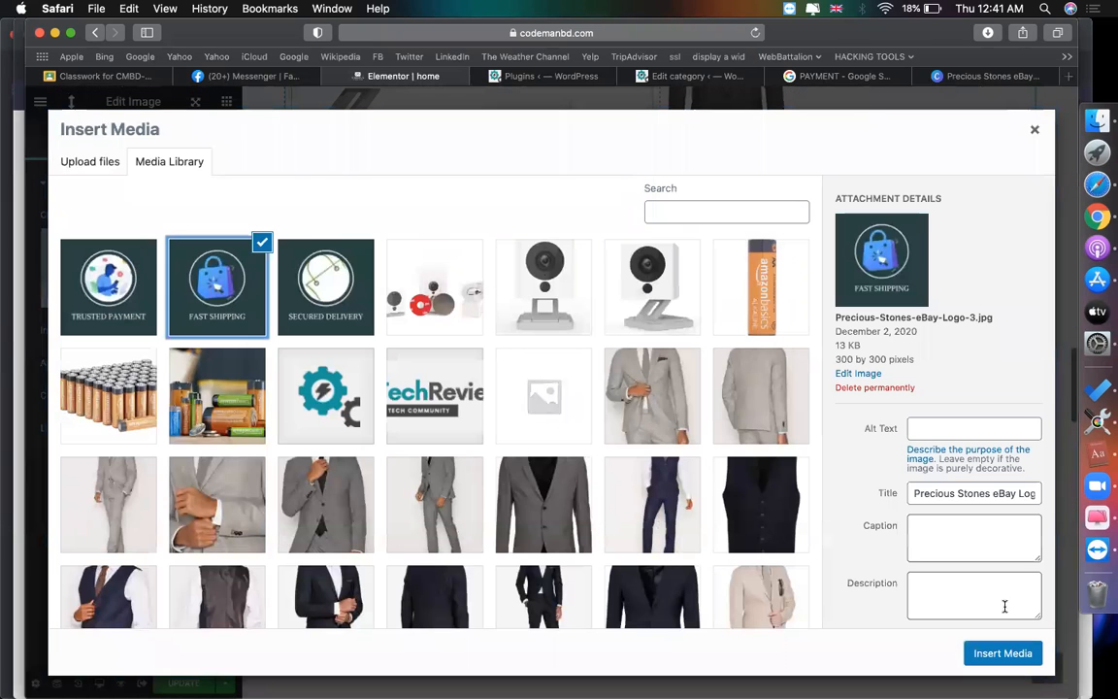
pyautogui.click(1002, 652)
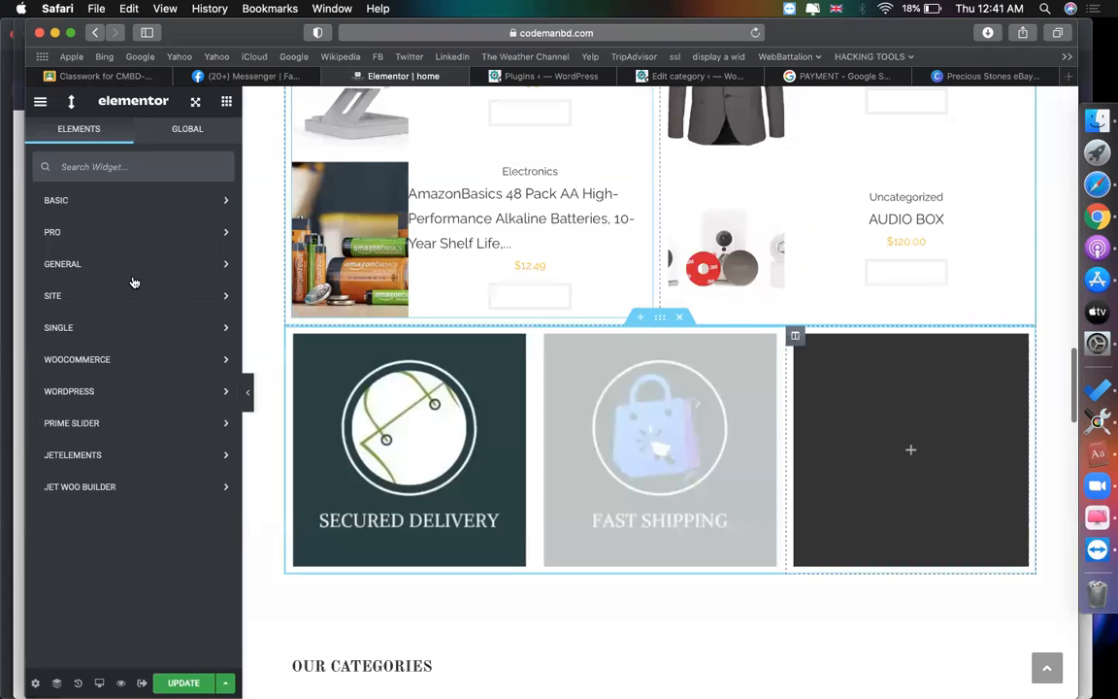
# Step: Add an Image widget to the section's third column and fill it with the TRUSTED PAYMENT badge
pyautogui.click(137, 200)
pyautogui.moveTo(203, 243); pyautogui.dragTo(904, 409)
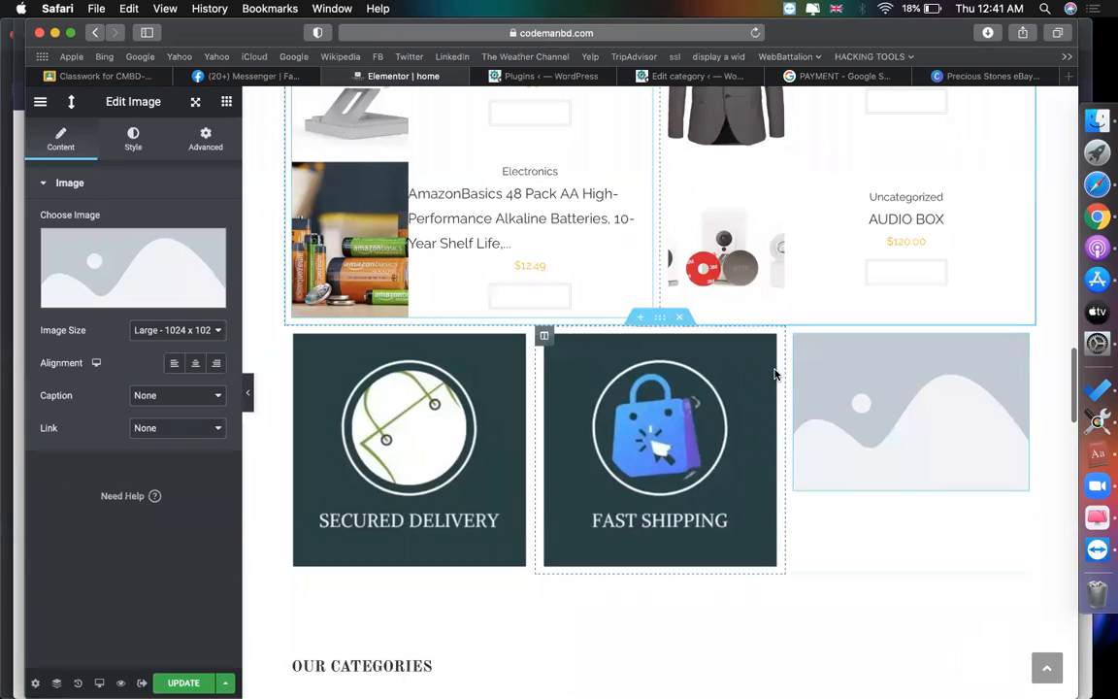
pyautogui.click(152, 265)
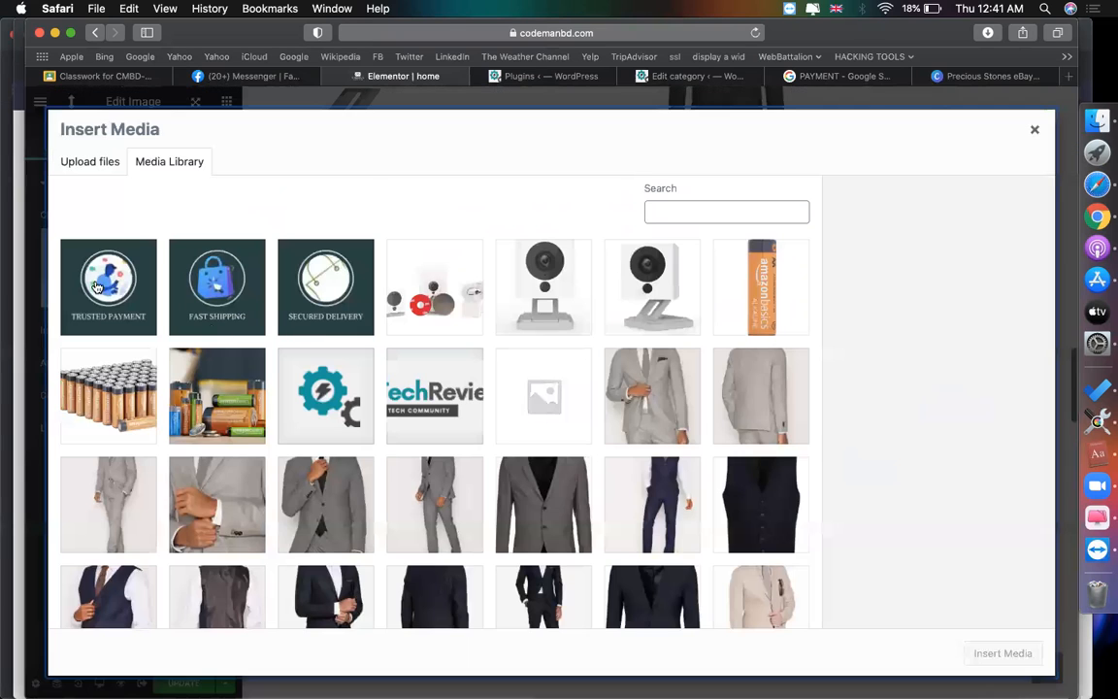
pyautogui.click(141, 290)
pyautogui.click(1000, 654)
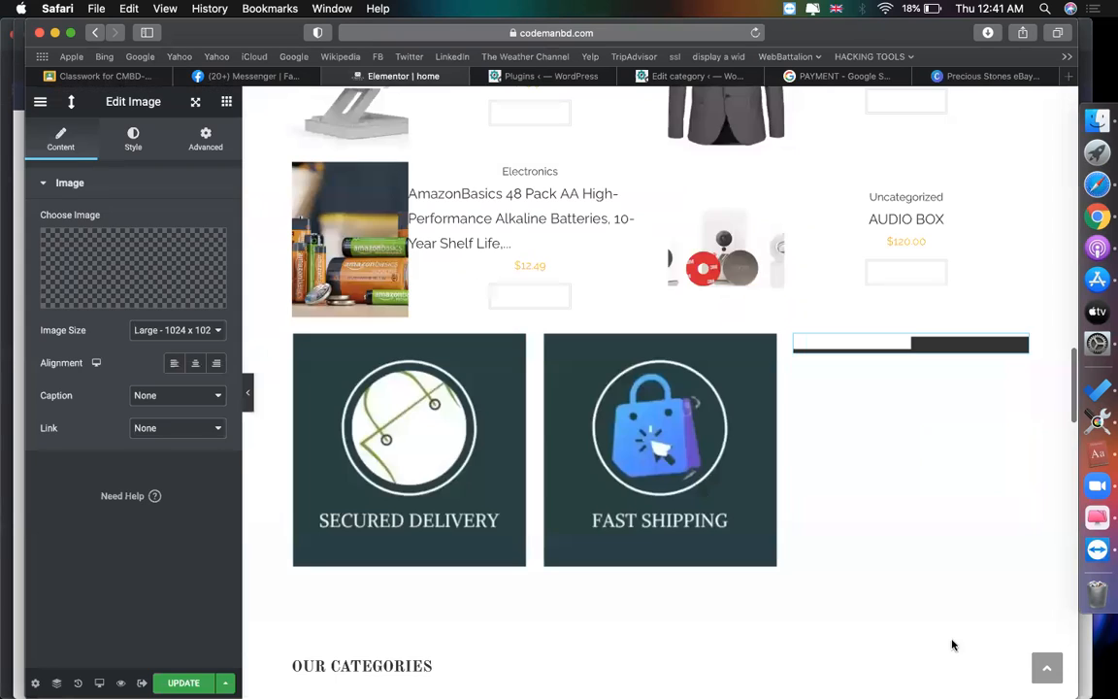
# Step: Set the badge section's content width to Full Width, and turn section stretching on and back off
pyautogui.scroll(2, 561, 517)
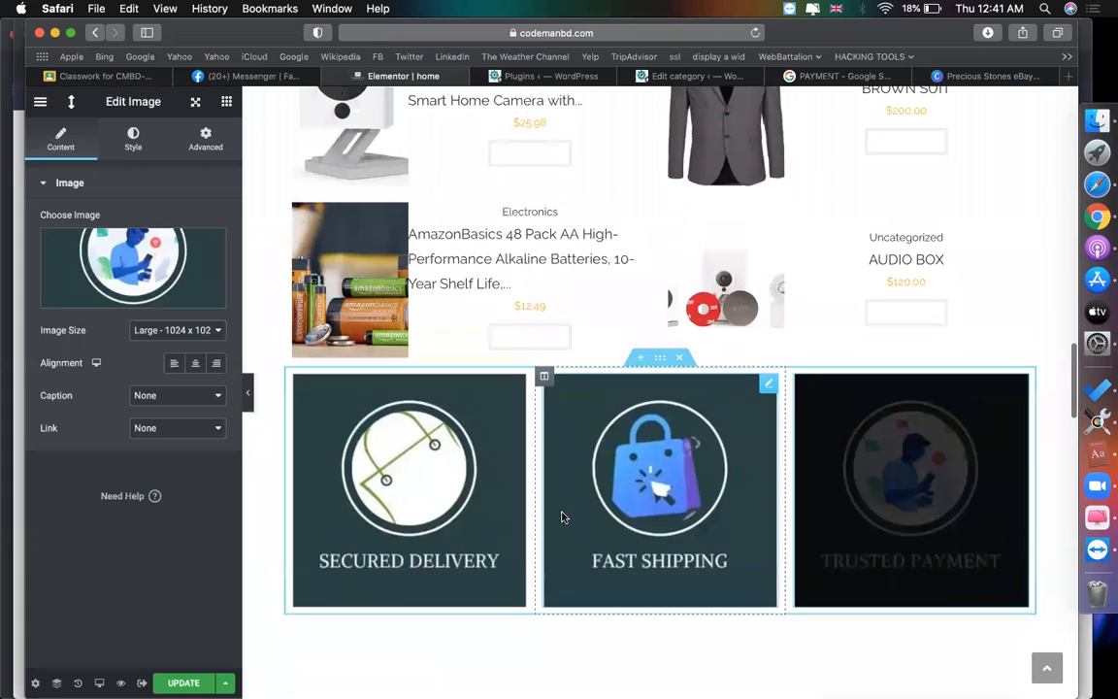
pyautogui.click(660, 366)
pyautogui.click(151, 221)
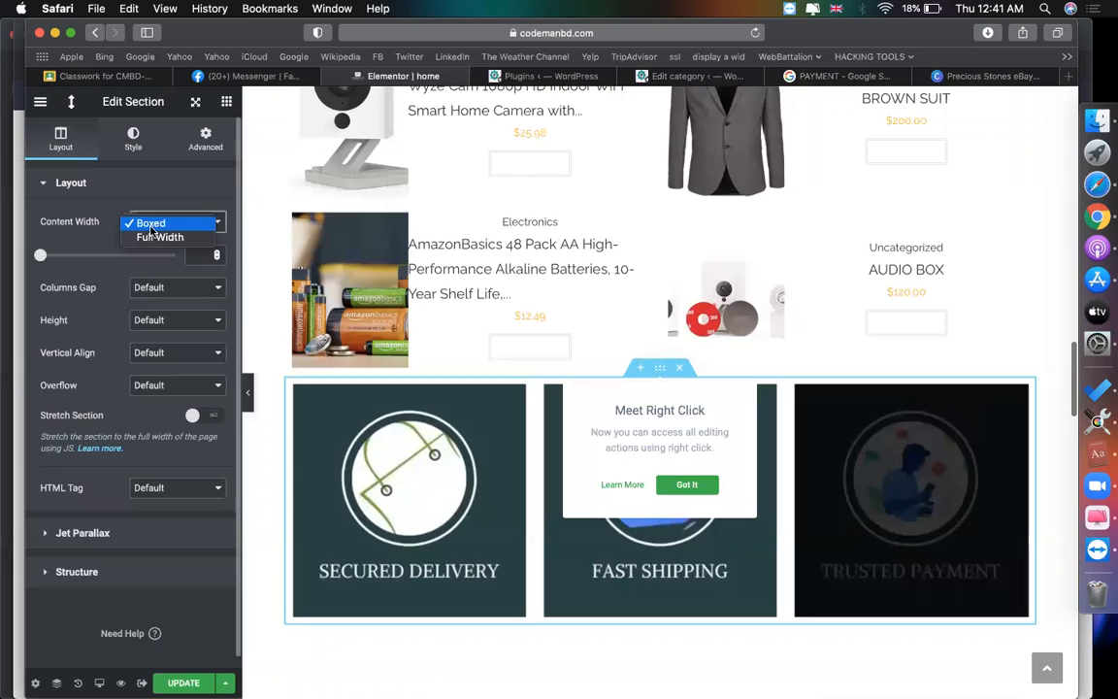
pyautogui.click(146, 240)
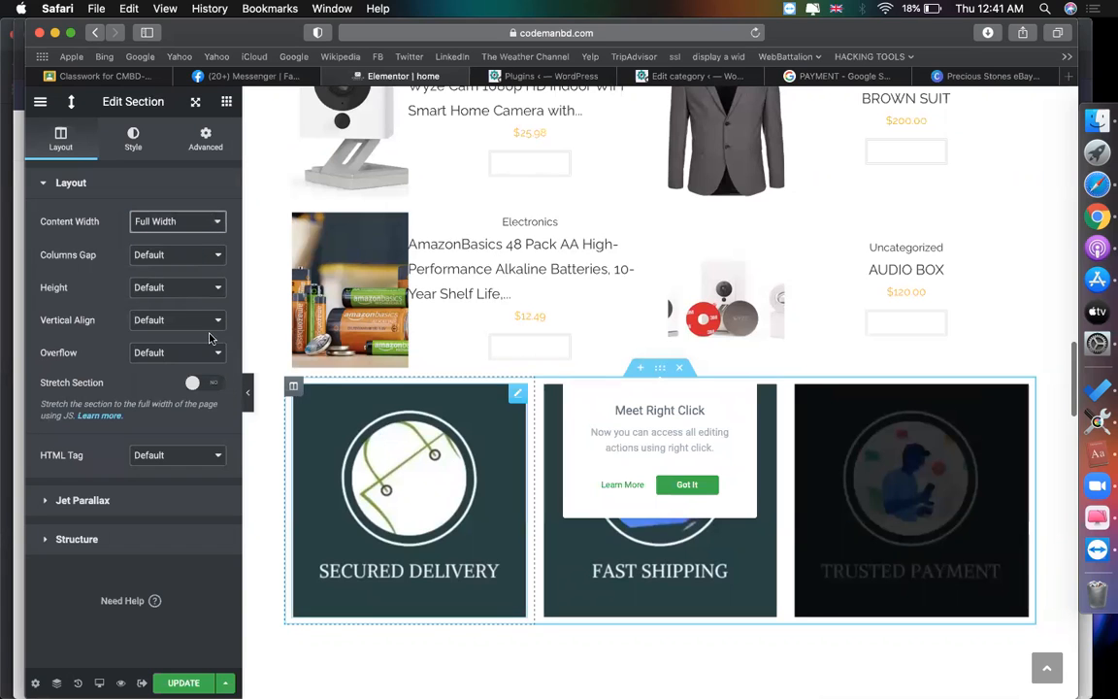
pyautogui.click(199, 383)
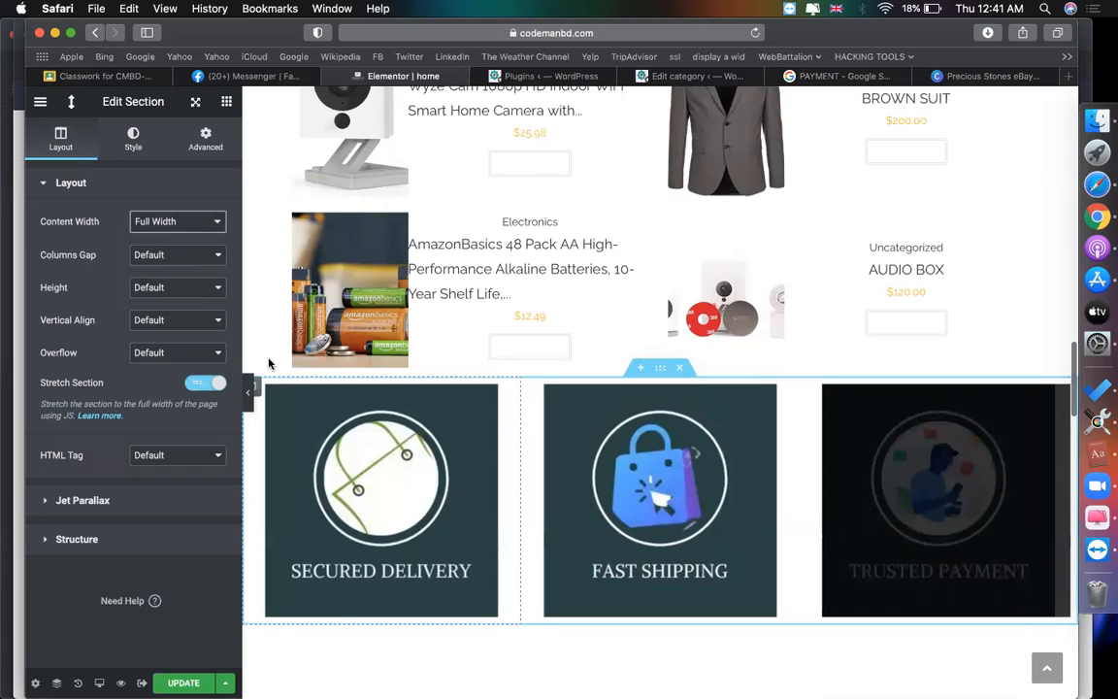
pyautogui.click(199, 383)
# Step: Insert a new single-column section directly above the RECENT PRODUCTS heading section
pyautogui.scroll(-3, 422, 463)
pyautogui.scroll(-2, 422, 463)
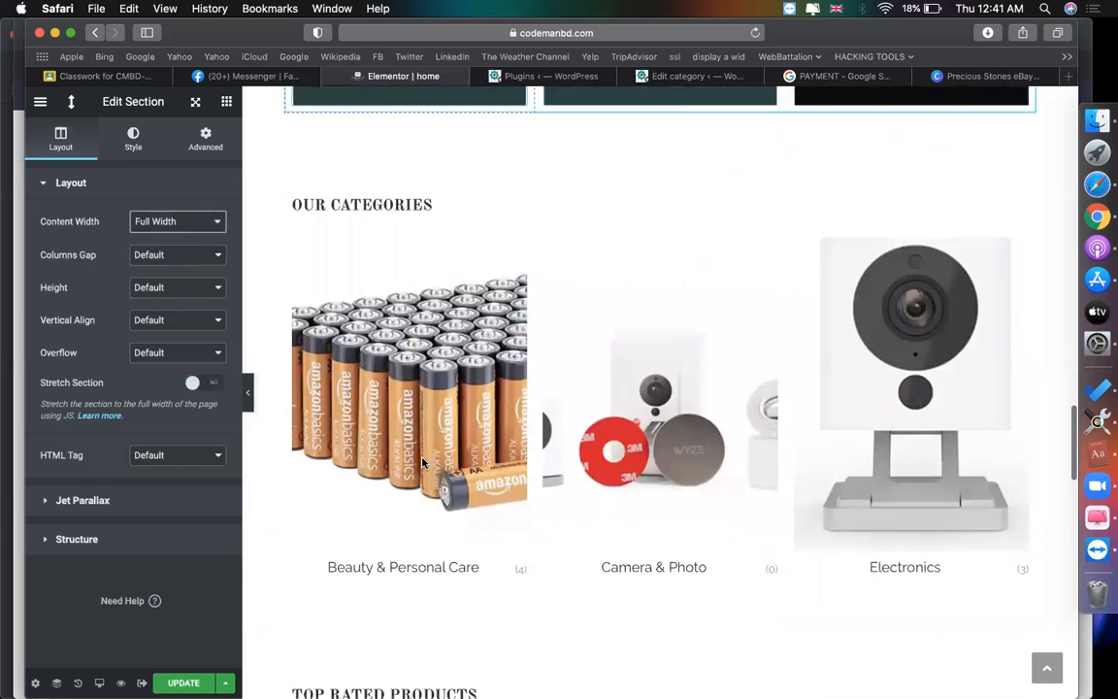
pyautogui.scroll(4, 422, 463)
pyautogui.scroll(-7, 422, 463)
pyautogui.scroll(-5, 583, 389)
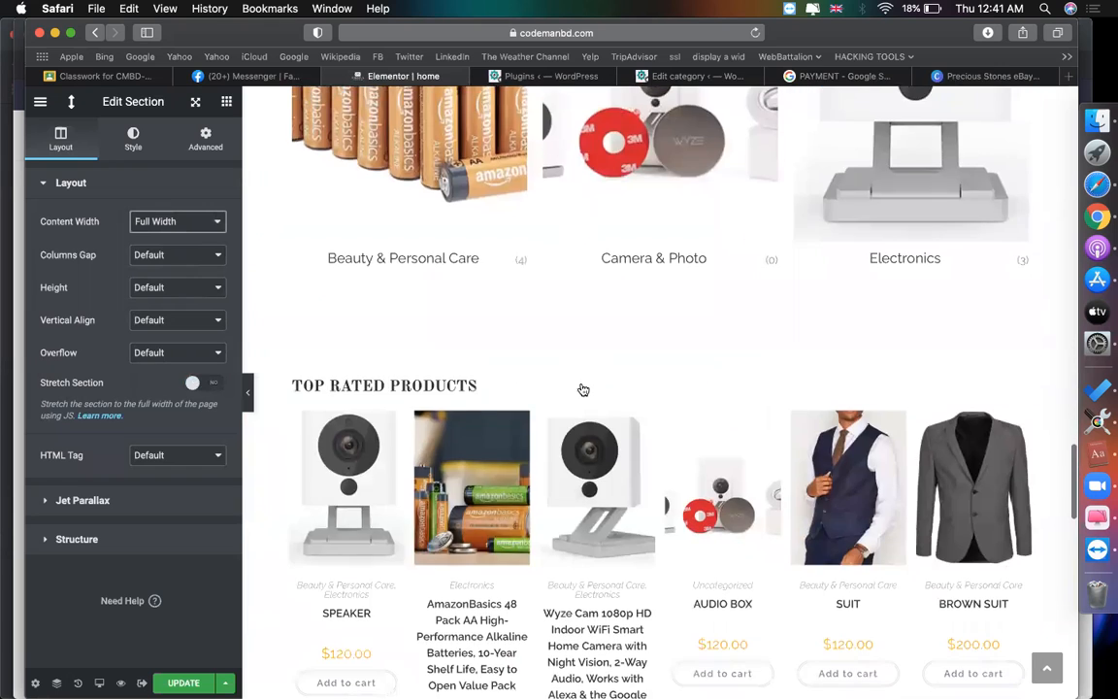
pyautogui.scroll(-2, 396, 446)
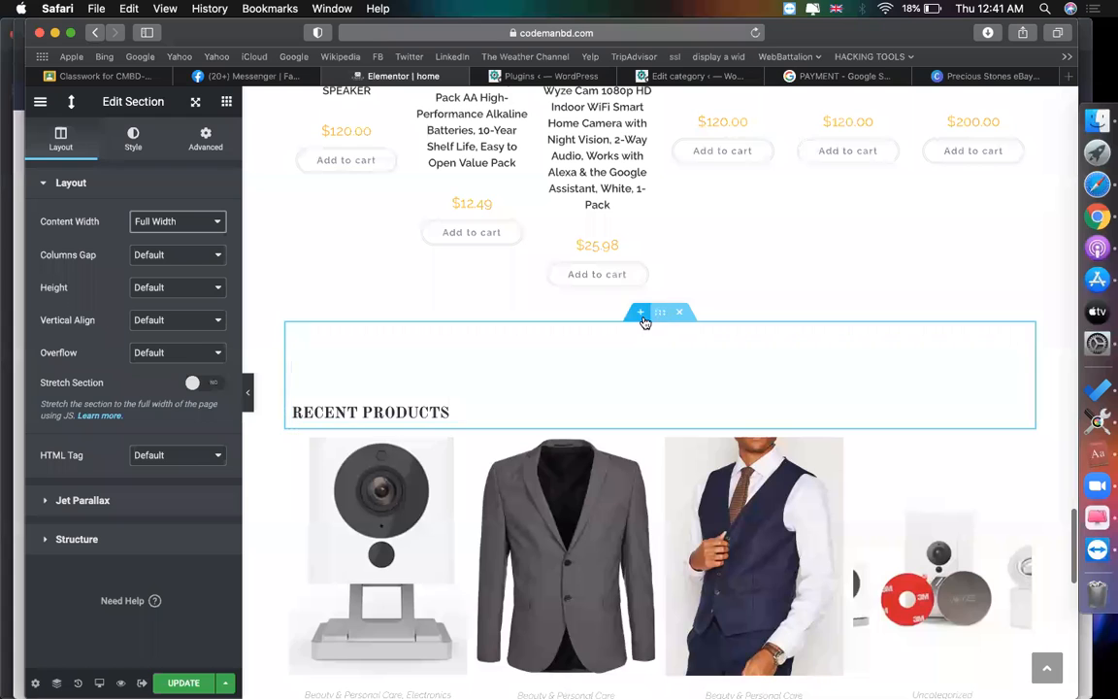
pyautogui.click(641, 314)
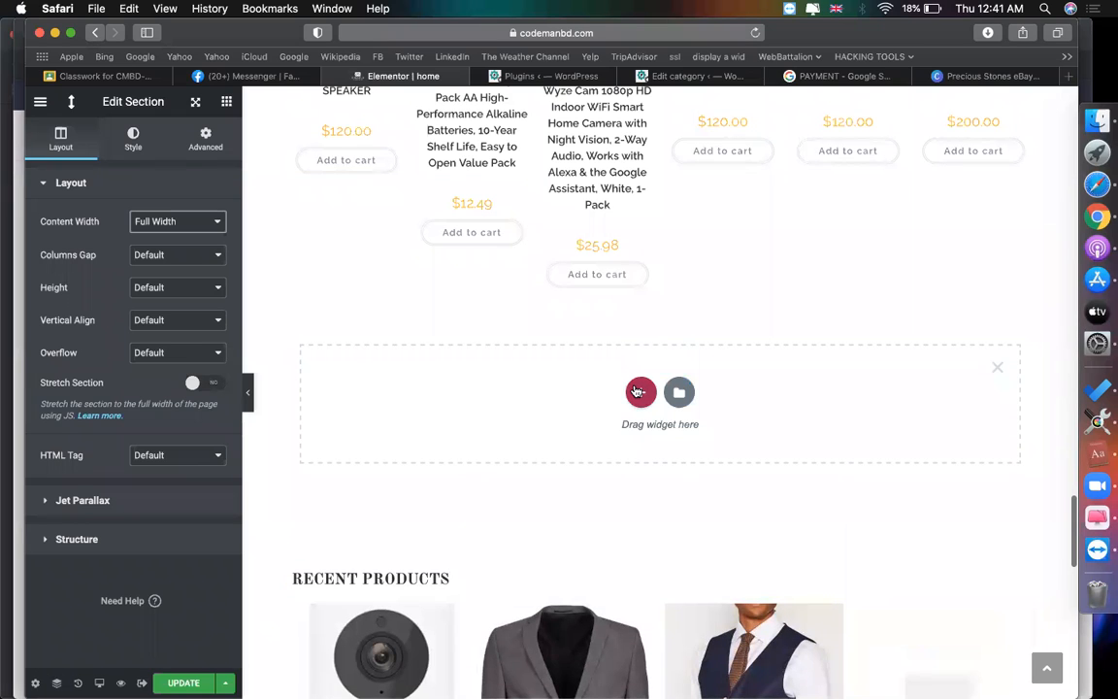
pyautogui.click(639, 391)
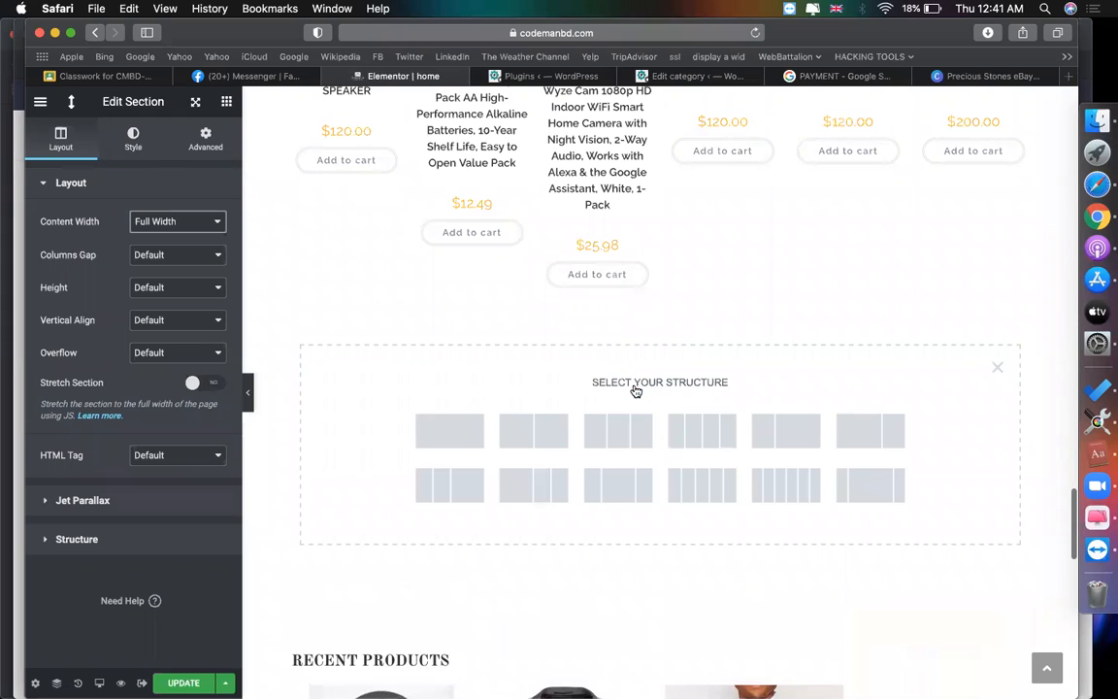
pyautogui.click(461, 433)
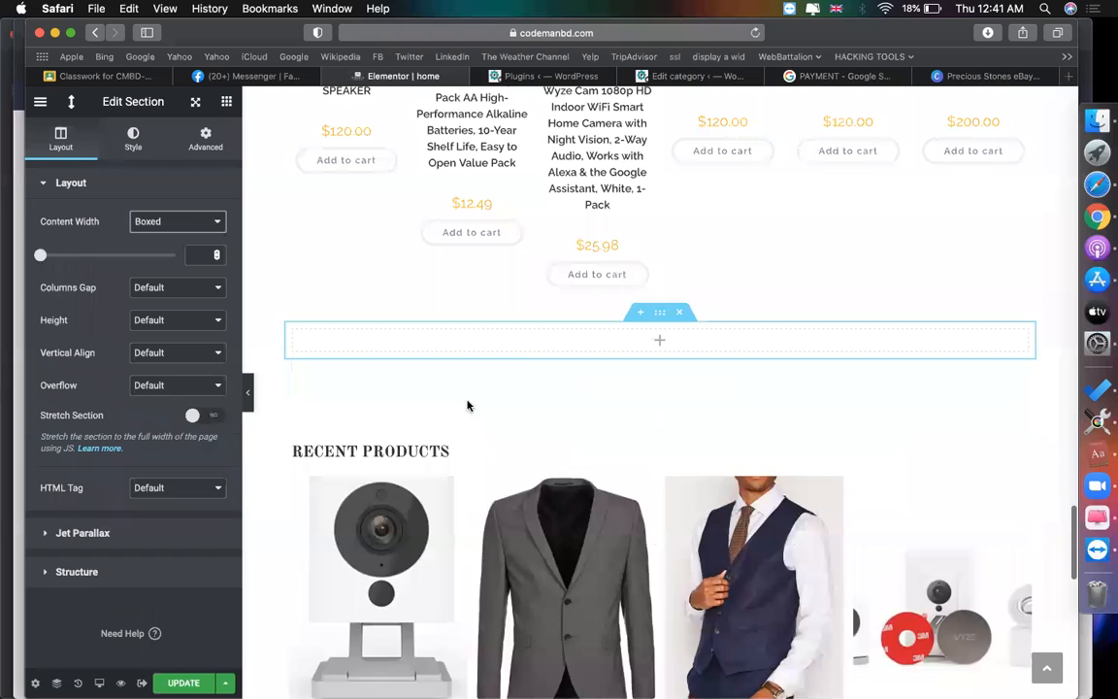
# Step: Place a Testimonial Carousel widget in the empty section above RECENT PRODUCTS
pyautogui.click(547, 347)
pyautogui.click(95, 201)
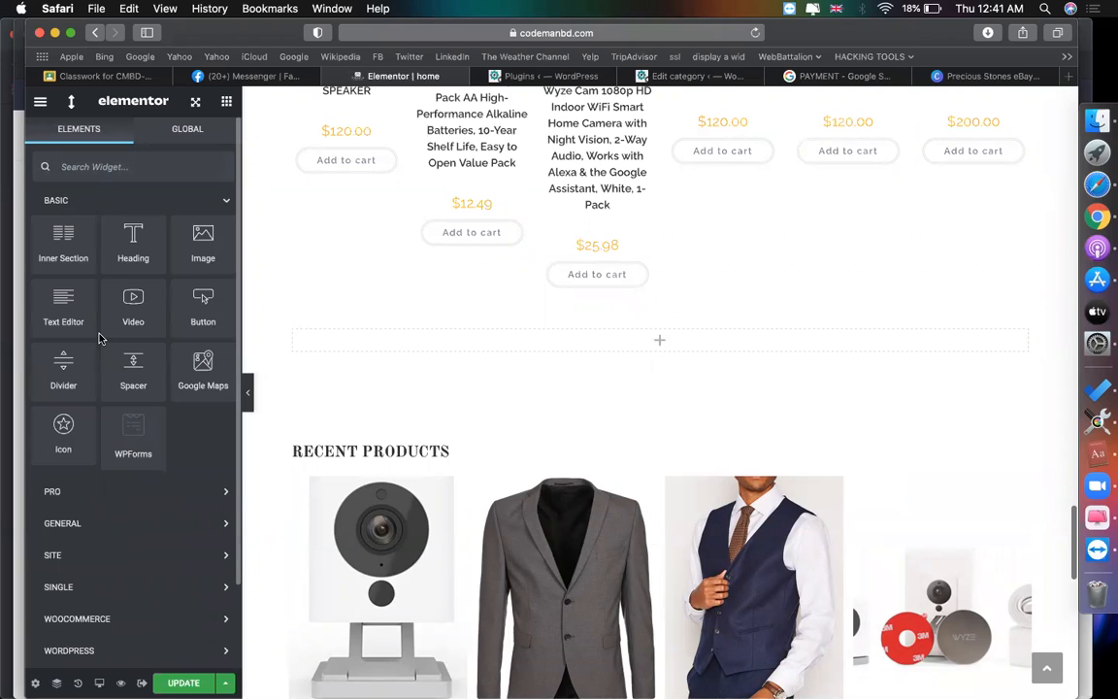
pyautogui.scroll(-2, 102, 408)
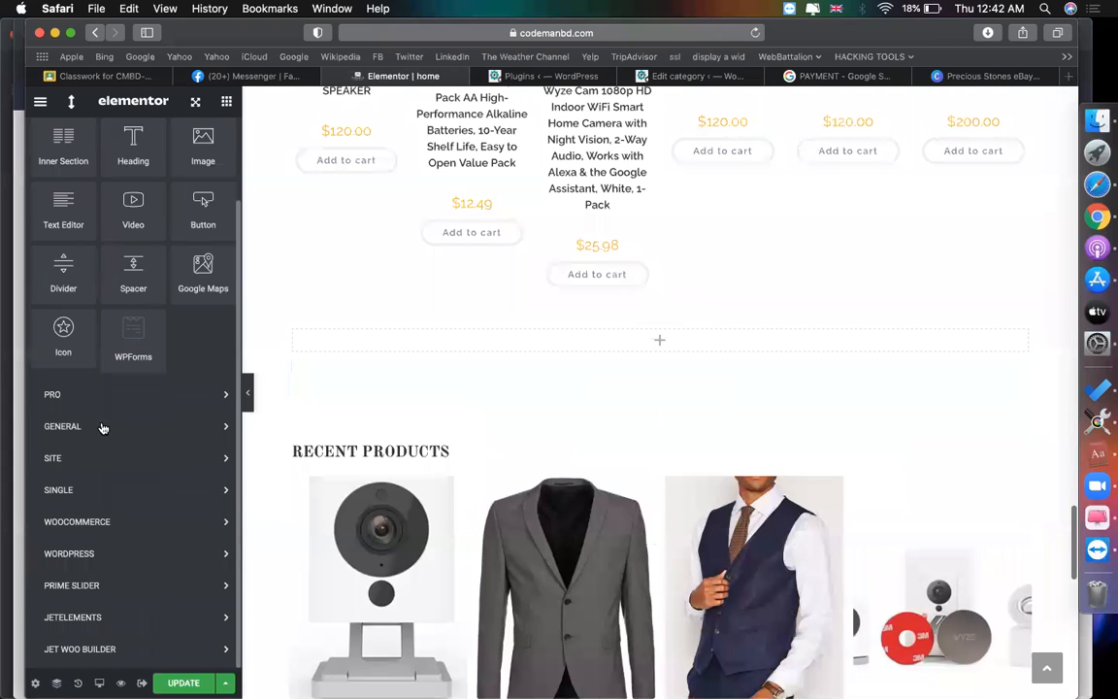
pyautogui.click(87, 396)
pyautogui.scroll(-3, 127, 466)
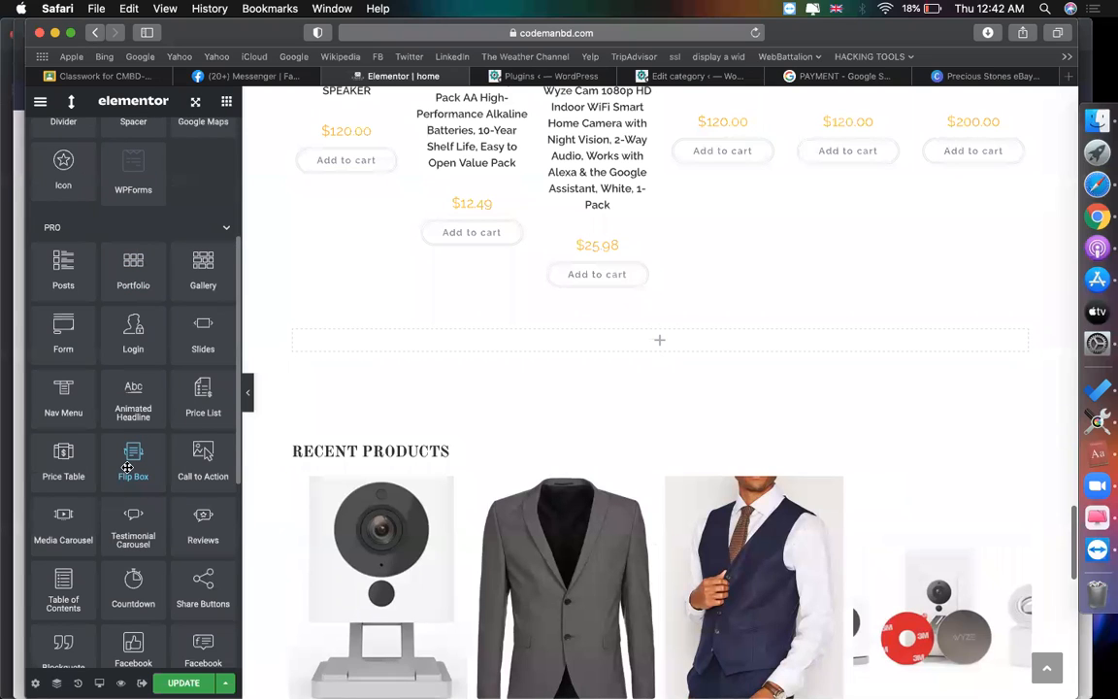
pyautogui.scroll(-1, 127, 467)
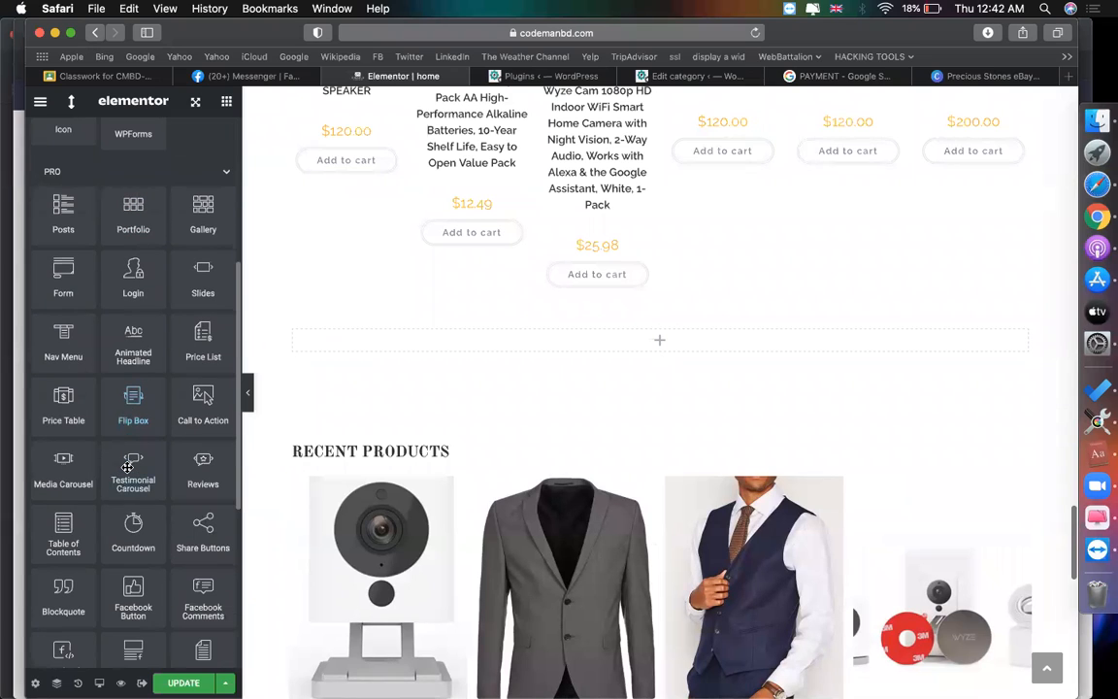
pyautogui.moveTo(127, 467); pyautogui.dragTo(633, 336)
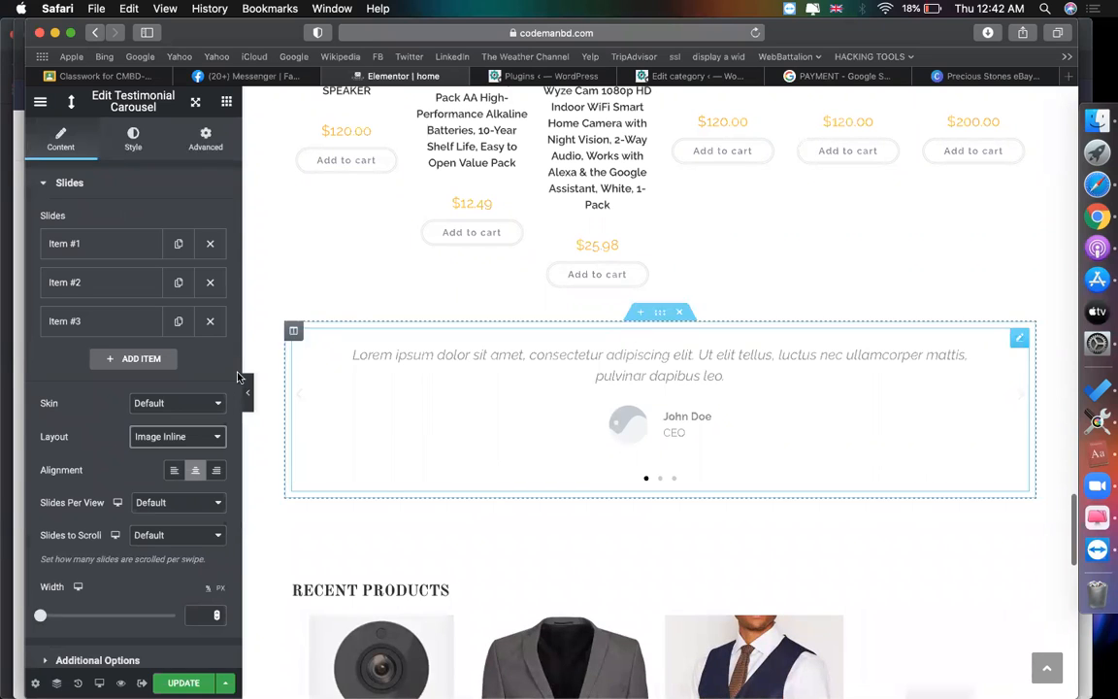
# Step: Set the testimonial carousel's skin to Bubble and look through its additional options
pyautogui.click(93, 250)
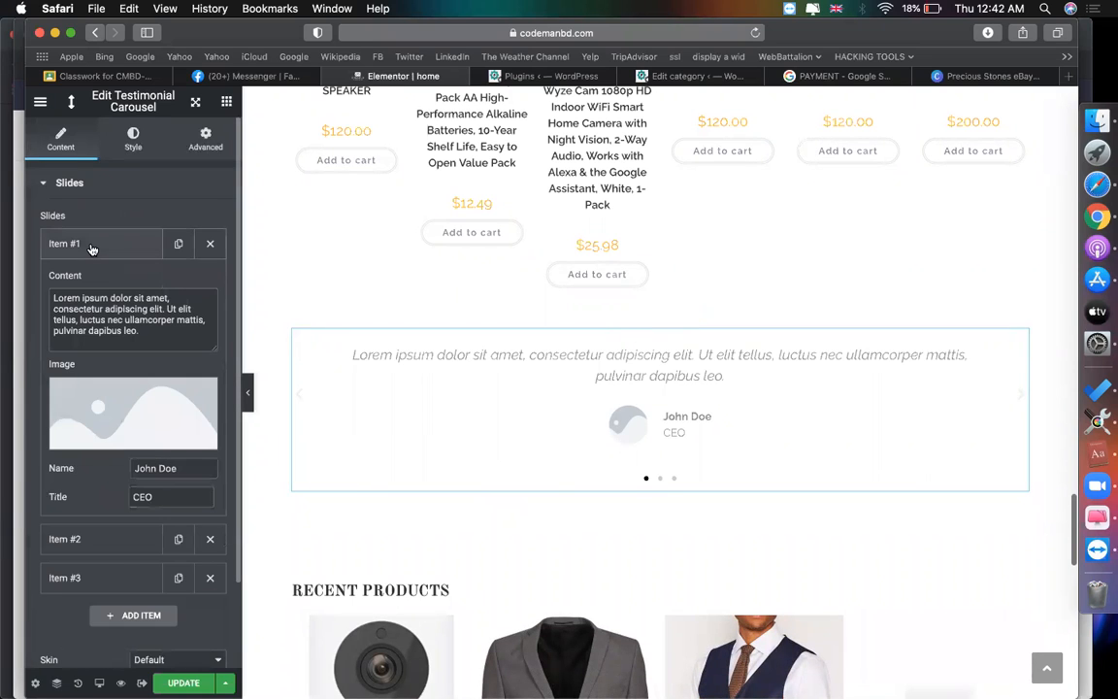
pyautogui.click(92, 245)
pyautogui.scroll(-1, 118, 297)
pyautogui.click(188, 362)
pyautogui.click(157, 380)
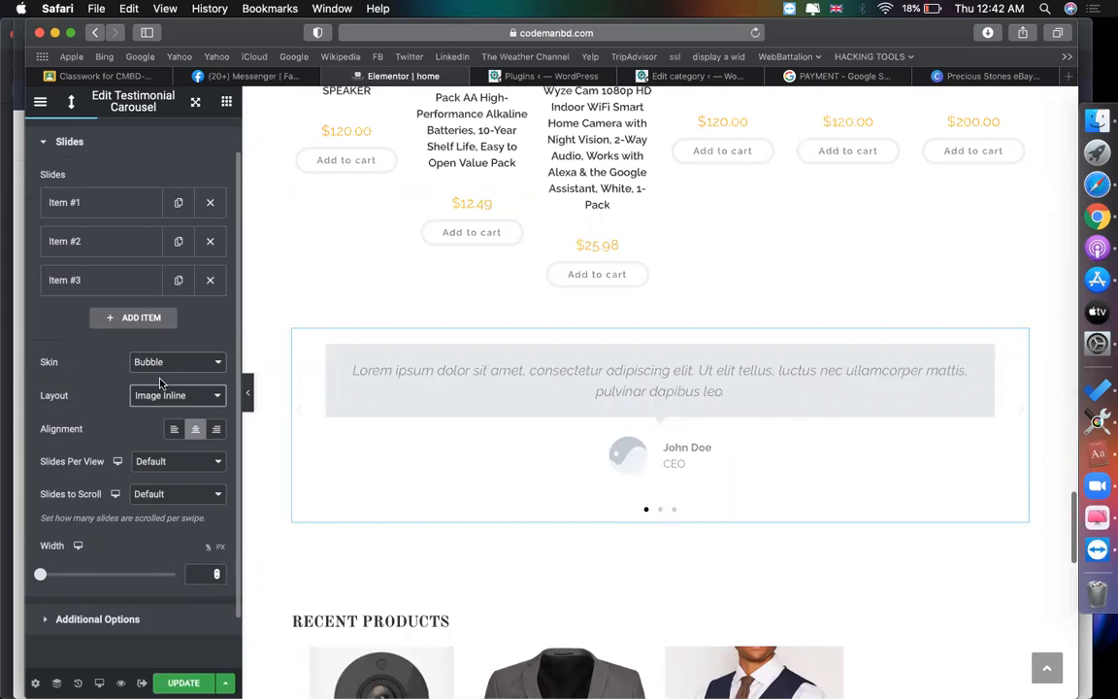
pyautogui.click(97, 617)
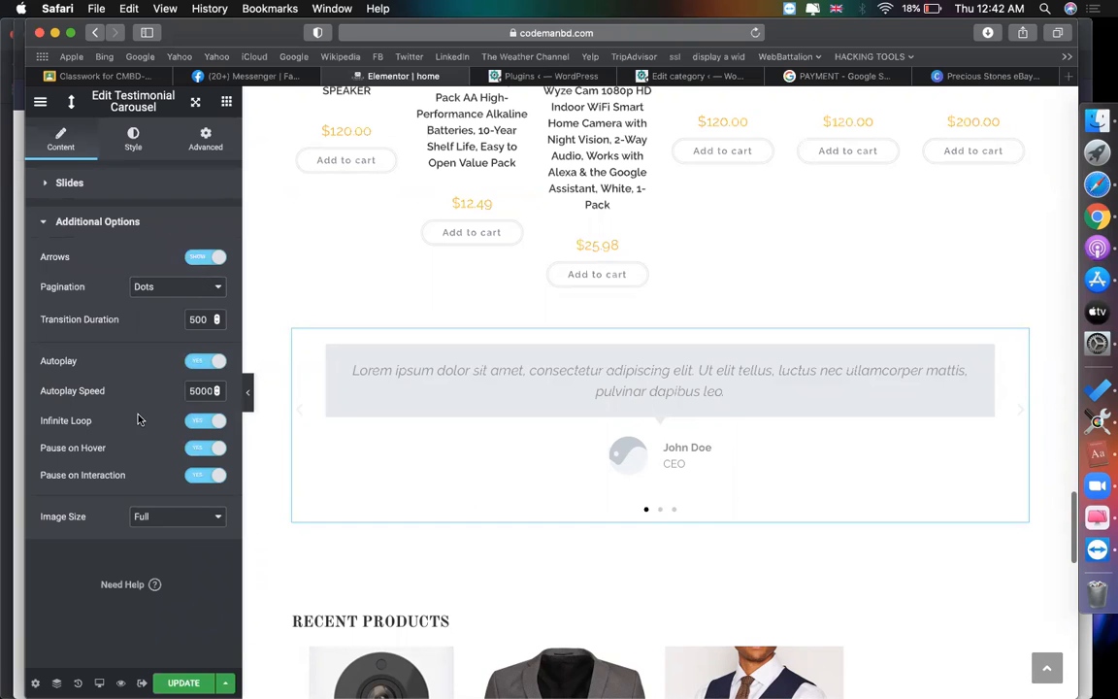
pyautogui.click(107, 193)
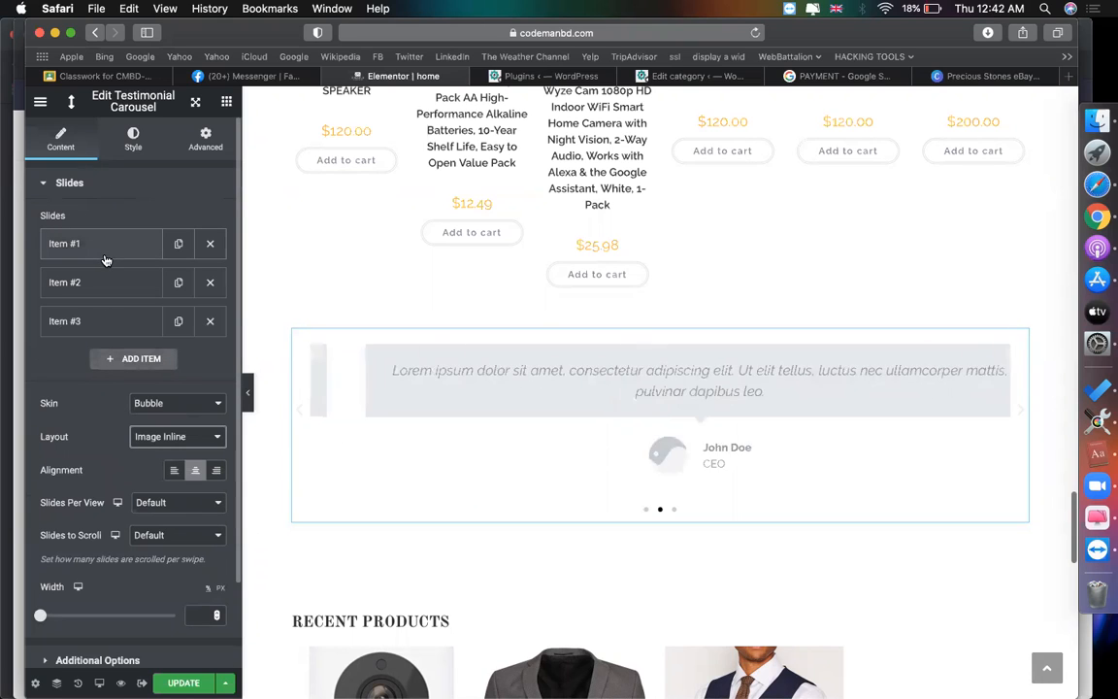
# Step: Try the Image Stacked layout on the testimonial carousel, and settle on Image Above
pyautogui.click(176, 436)
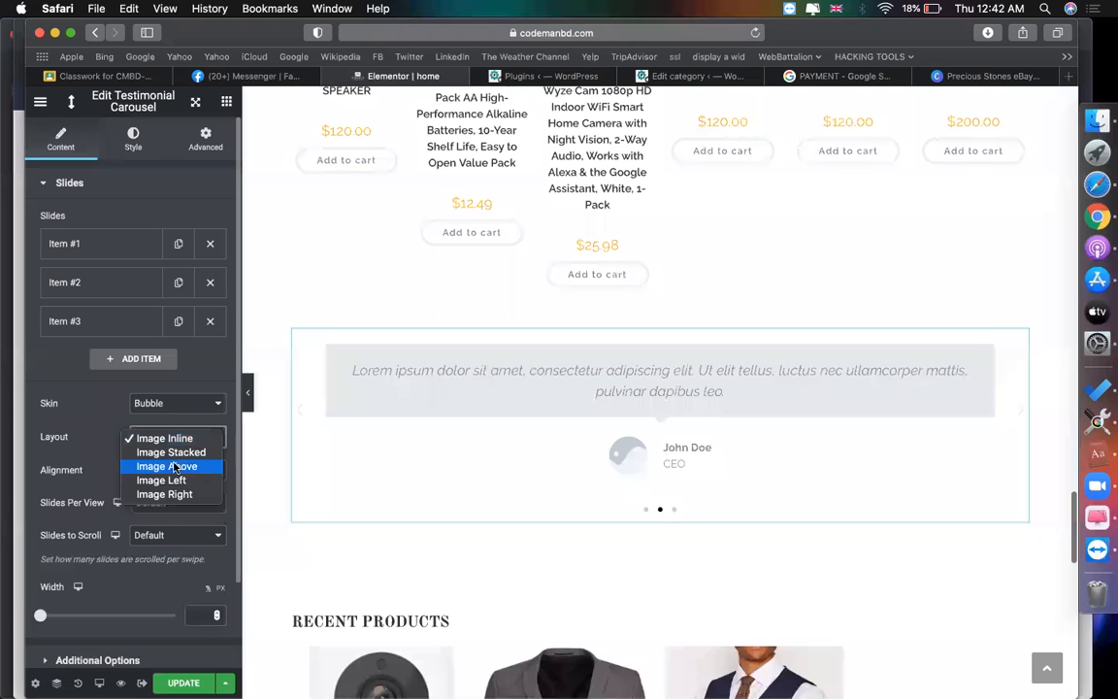
pyautogui.click(173, 454)
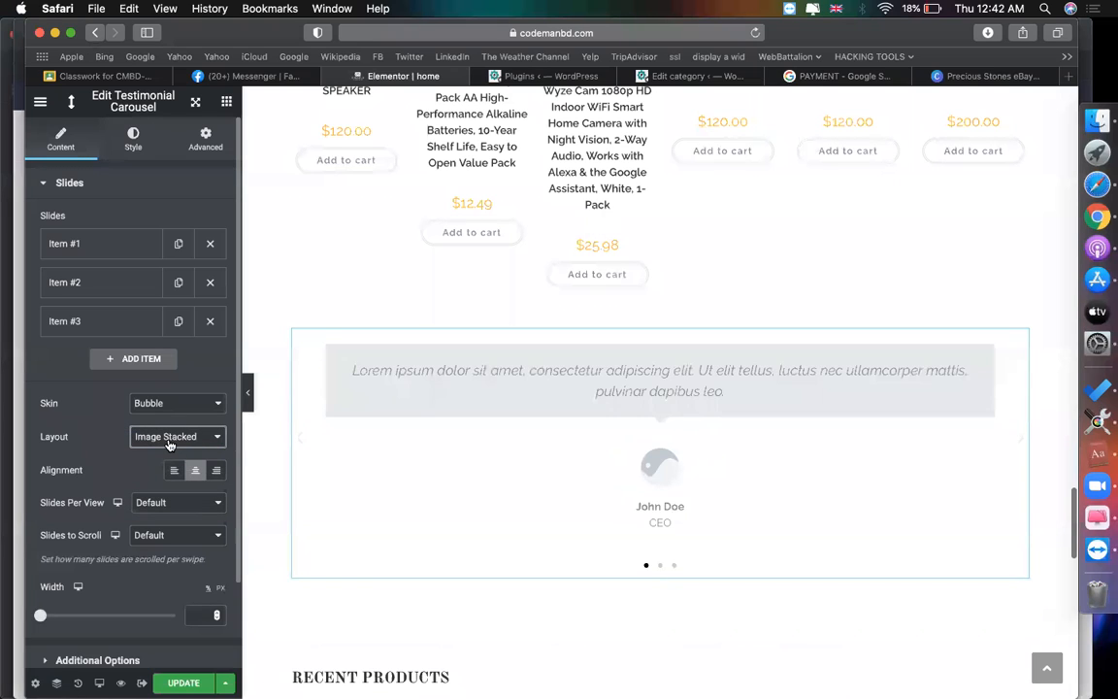
pyautogui.click(170, 444)
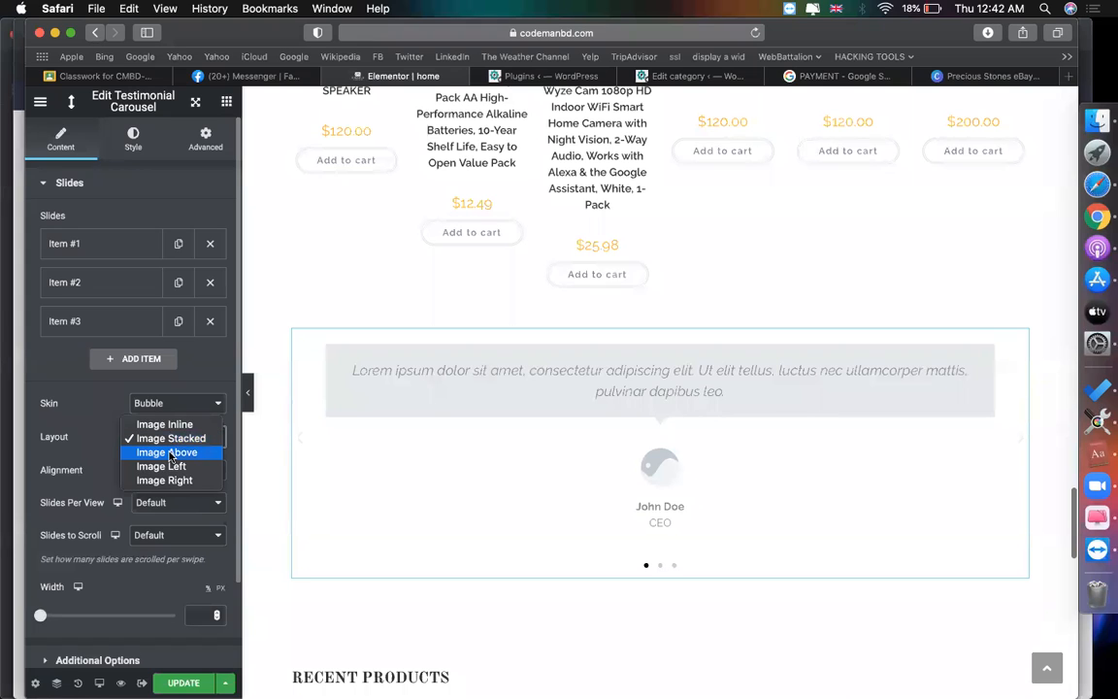
pyautogui.click(170, 453)
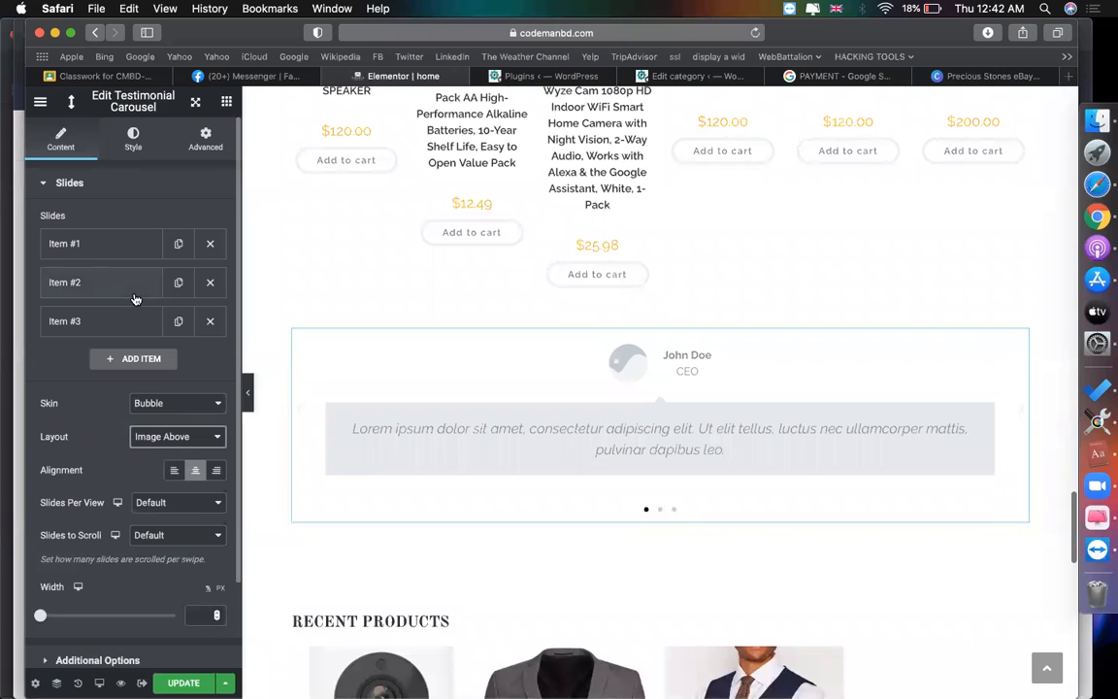
# Step: Insert "GREAT PRODUCTS" in front of the placeholder text of the first testimonial slide
pyautogui.click(107, 242)
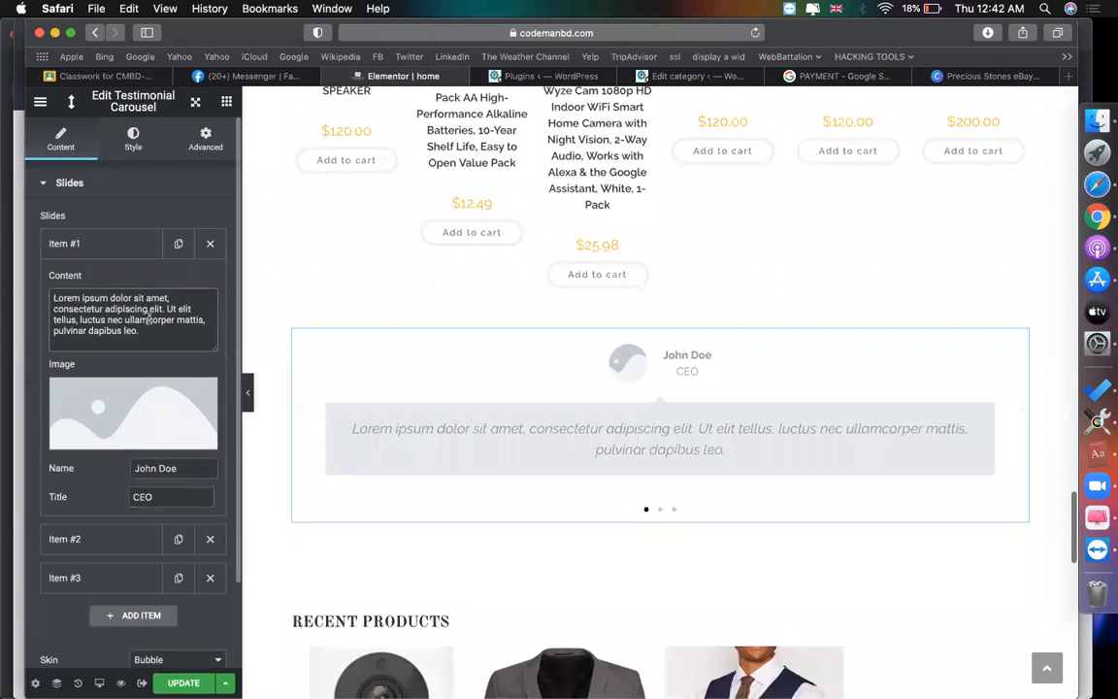
pyautogui.click(51, 300)
pyautogui.write('GREAT PRODUCTS')
pyautogui.click(186, 468)
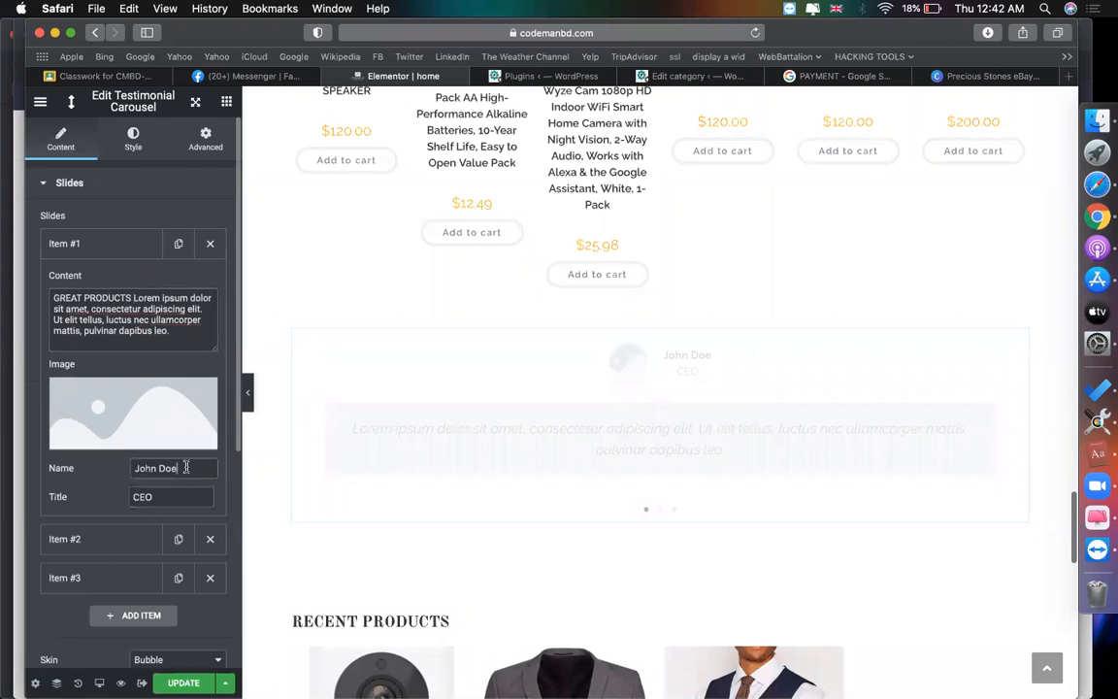
pyautogui.press('super+a')
# Step: Set the first testimonial's image to the media library photo of the man in sunglasses on a dark red background
pyautogui.click(110, 393)
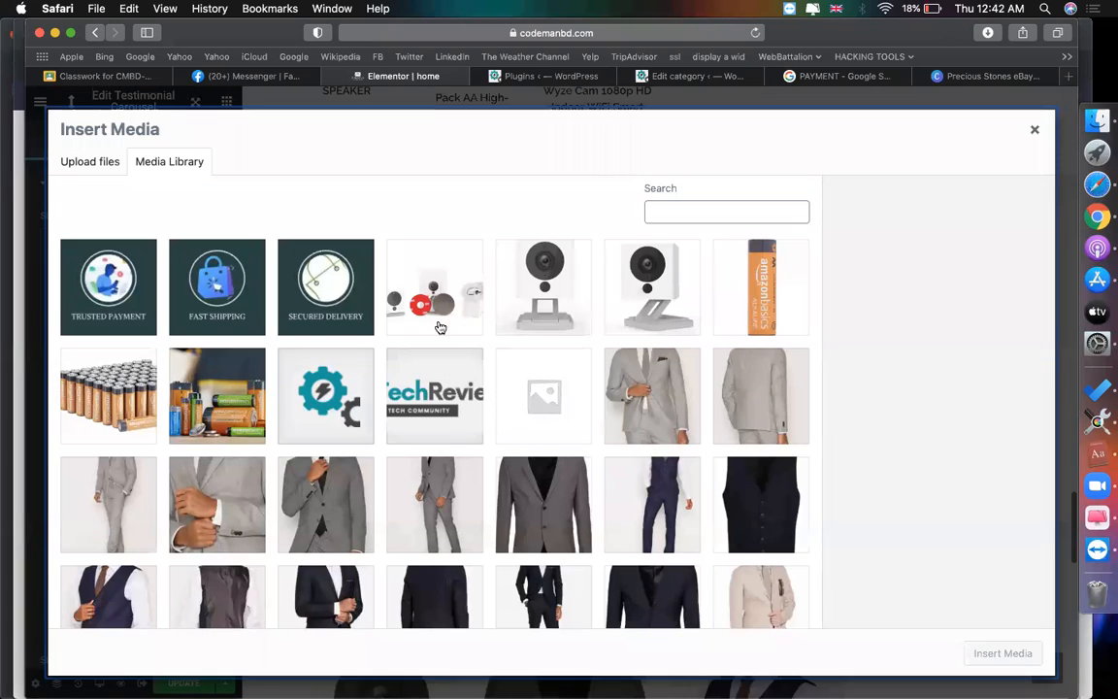
pyautogui.scroll(-2, 434, 419)
pyautogui.scroll(-10, 434, 419)
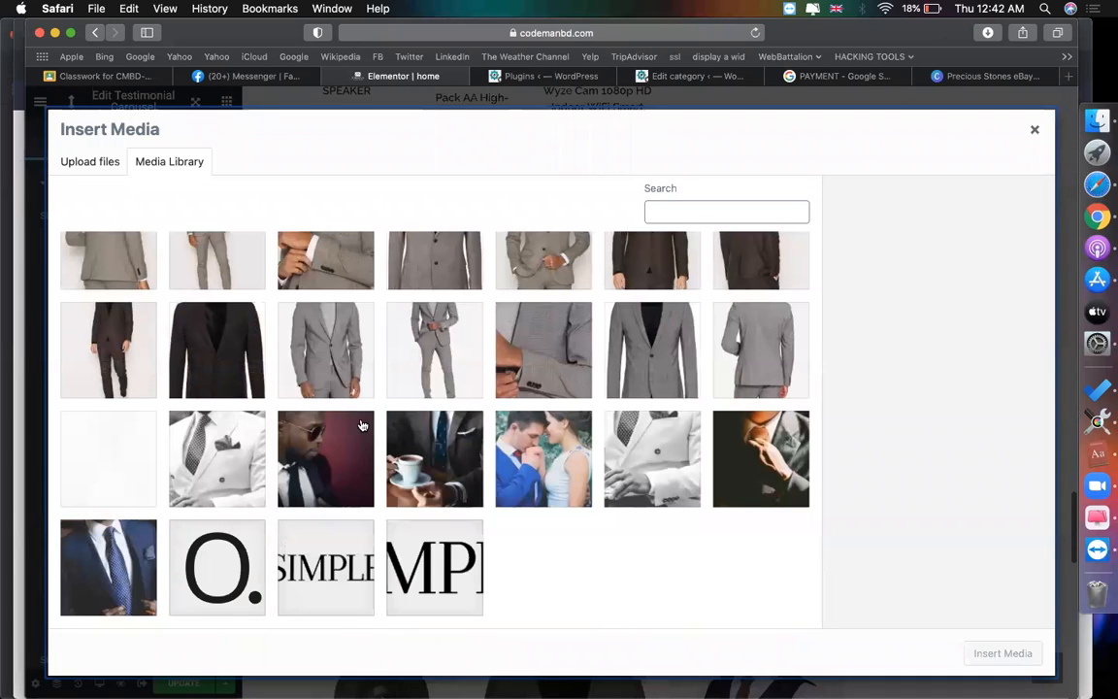
pyautogui.click(359, 425)
pyautogui.click(1001, 653)
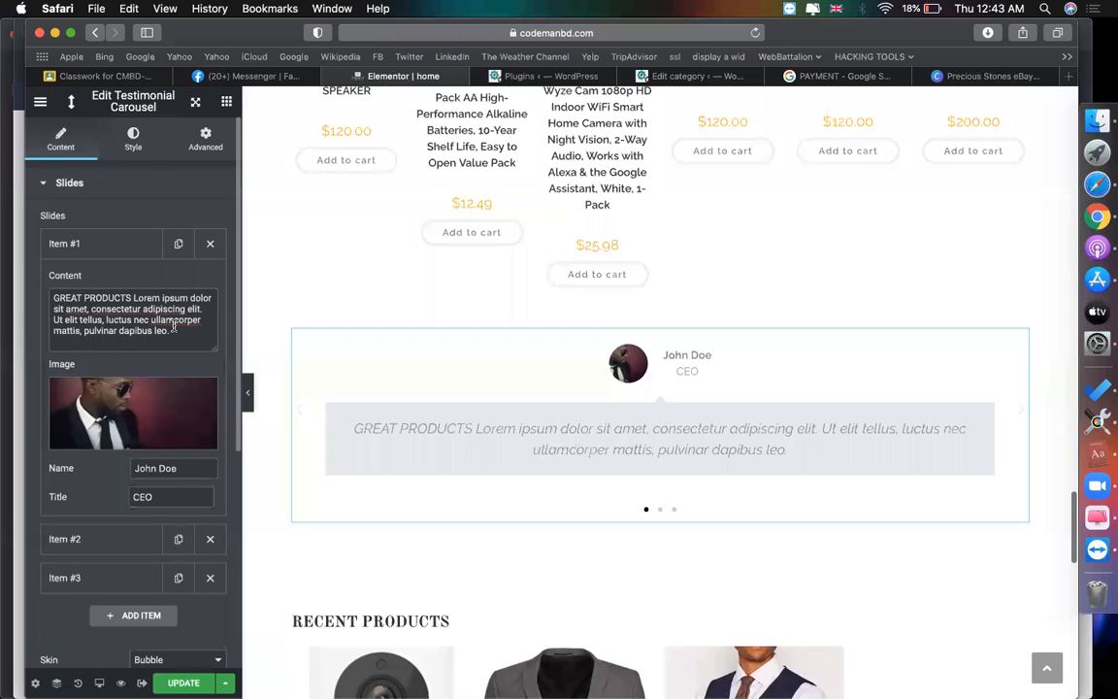
# Step: Set the second testimonial's image to img_64690048.jpg, the blue suit and tie photo, from the media library
pyautogui.scroll(-1, 131, 436)
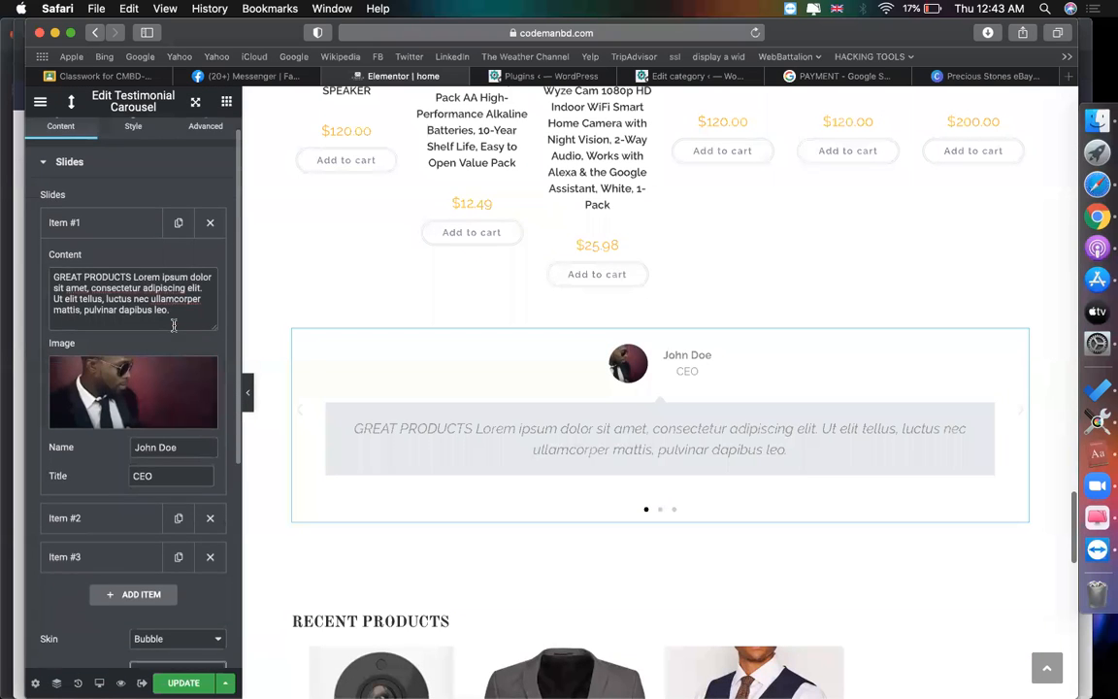
pyautogui.click(115, 518)
pyautogui.scroll(-5, 144, 275)
pyautogui.click(143, 275)
pyautogui.scroll(-10, 363, 451)
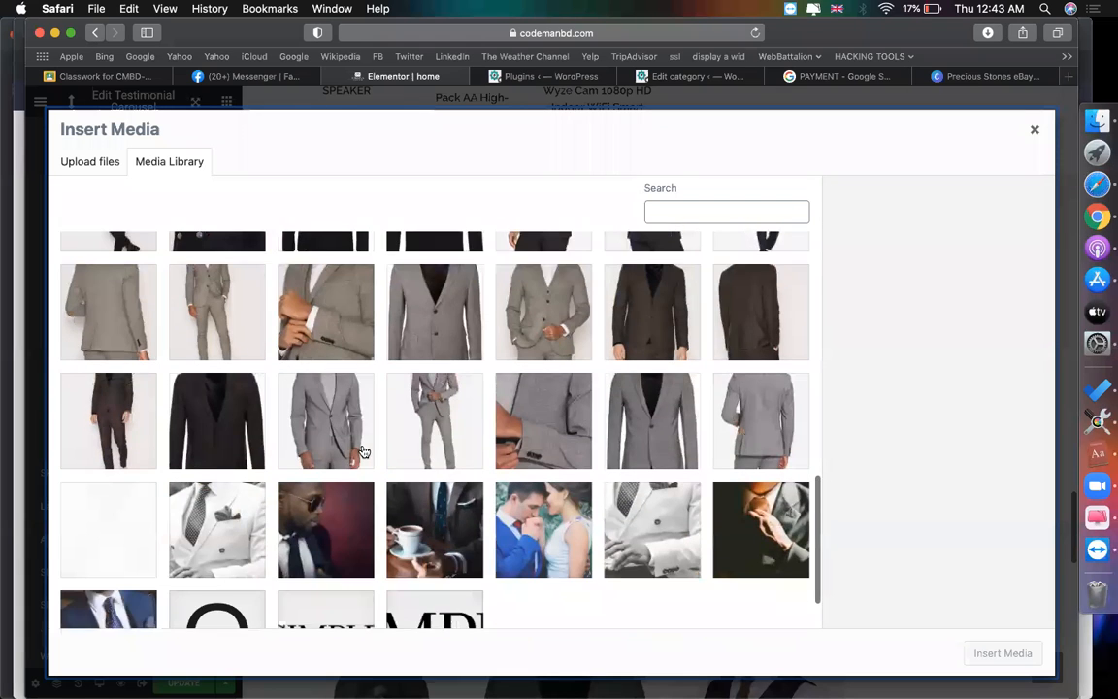
pyautogui.scroll(-1, 335, 413)
pyautogui.click(137, 550)
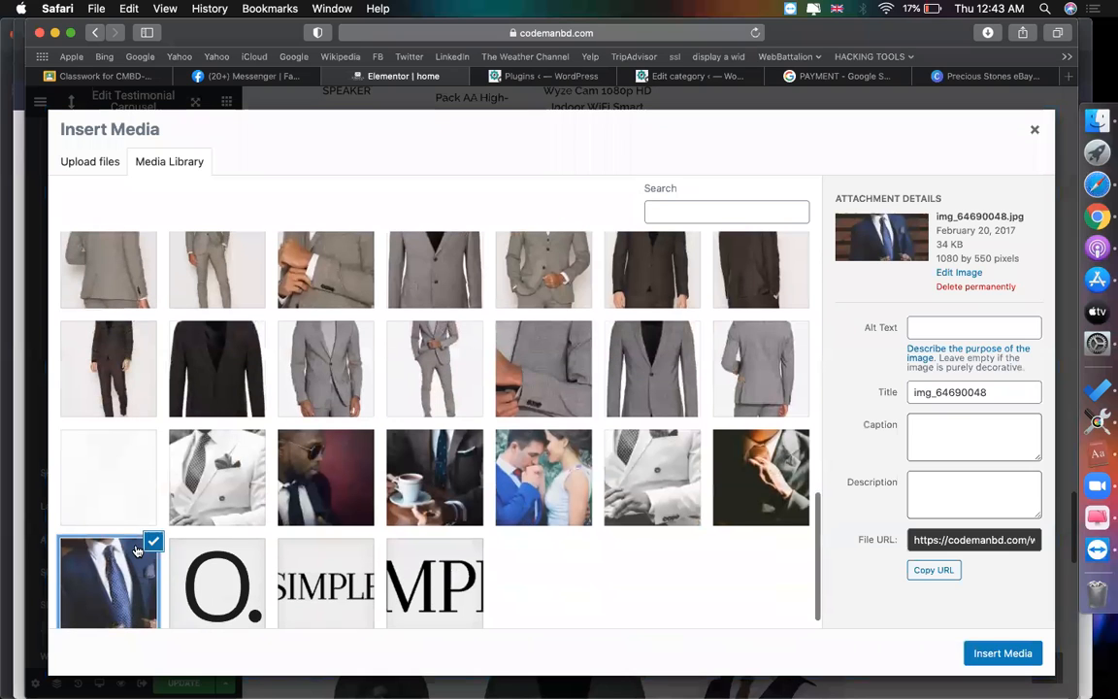
pyautogui.click(1000, 652)
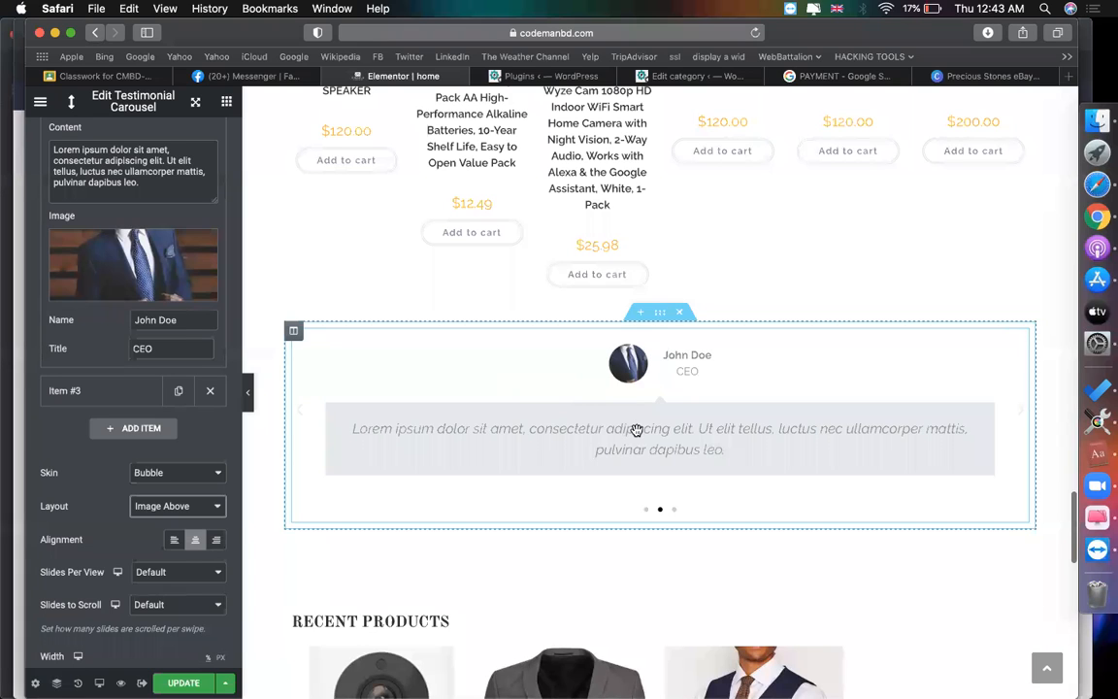
# Step: Set the testimonial carousel to show 2 slides per view and check its pagination in the preview
pyautogui.scroll(5, 153, 429)
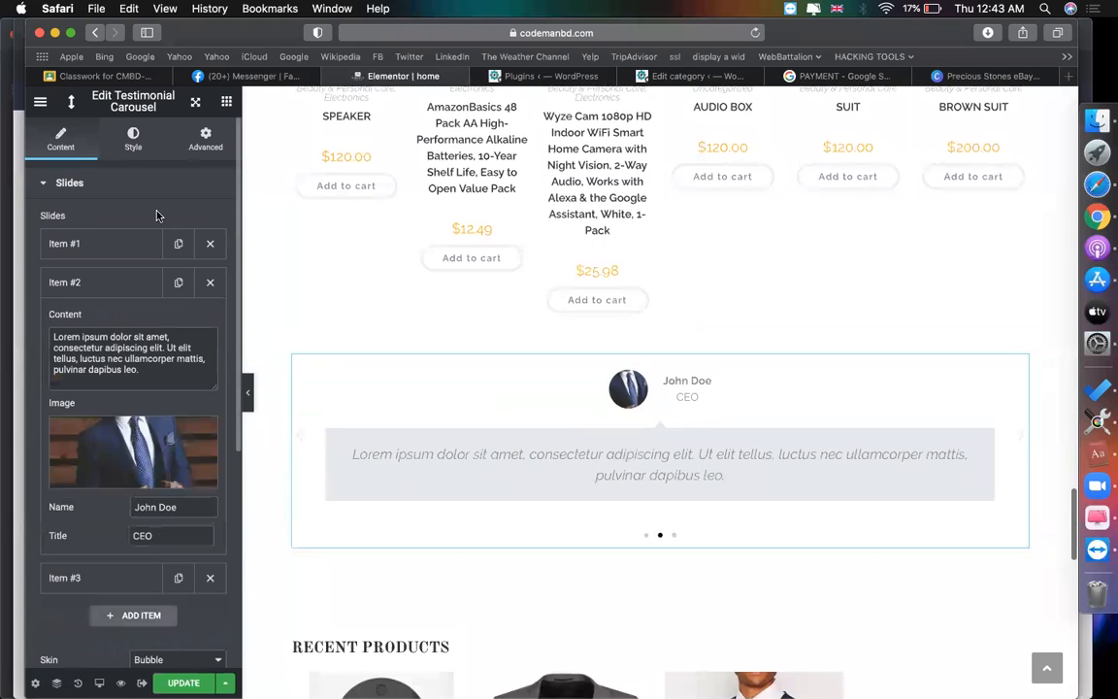
pyautogui.click(116, 295)
pyautogui.scroll(-2, 127, 408)
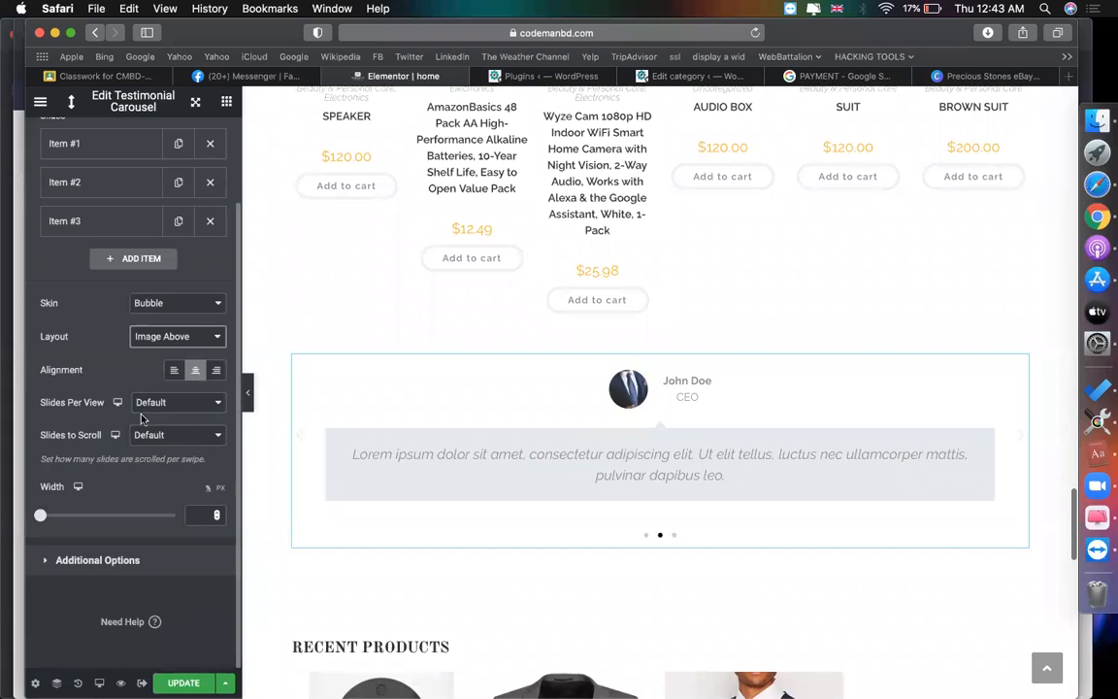
pyautogui.click(199, 409)
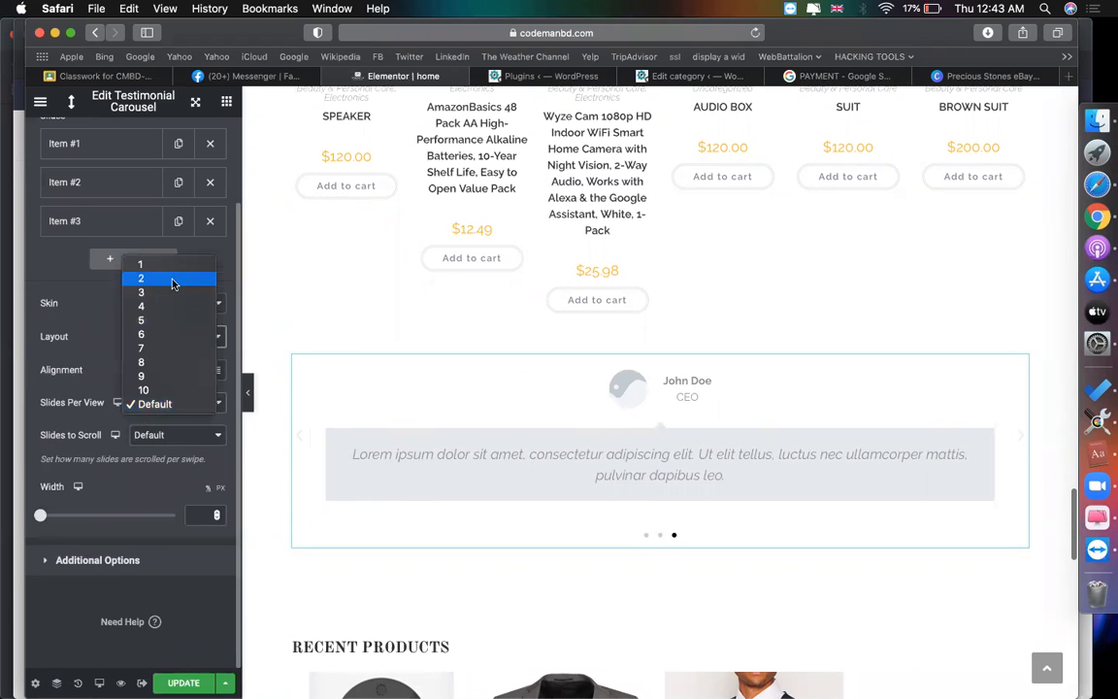
pyautogui.click(173, 282)
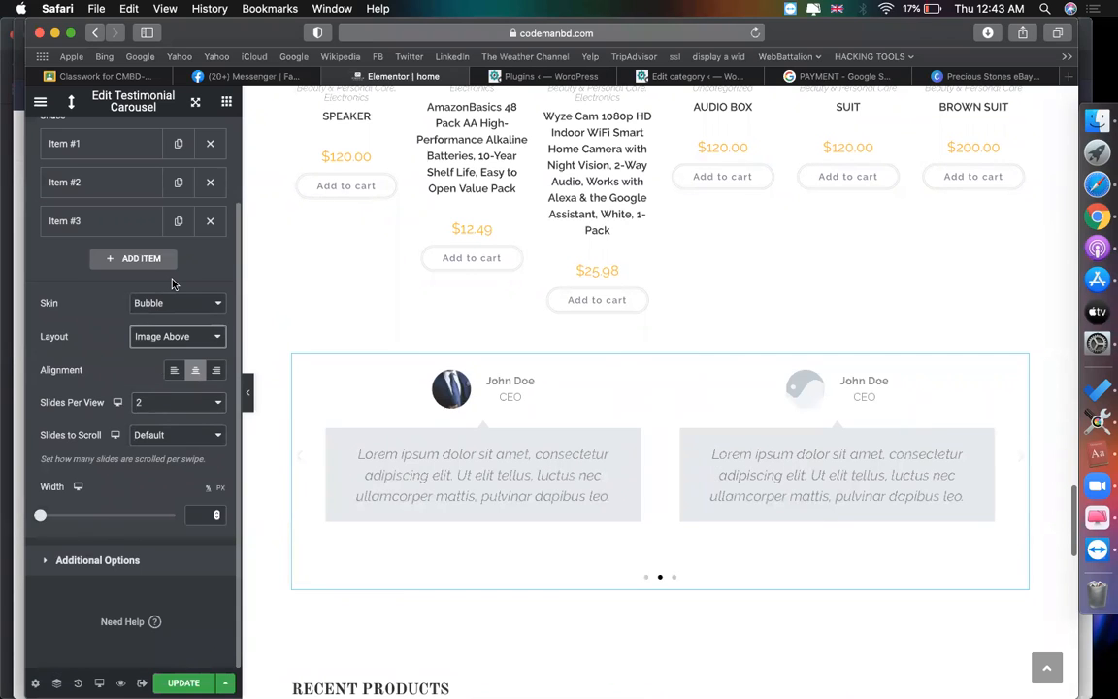
pyautogui.click(675, 578)
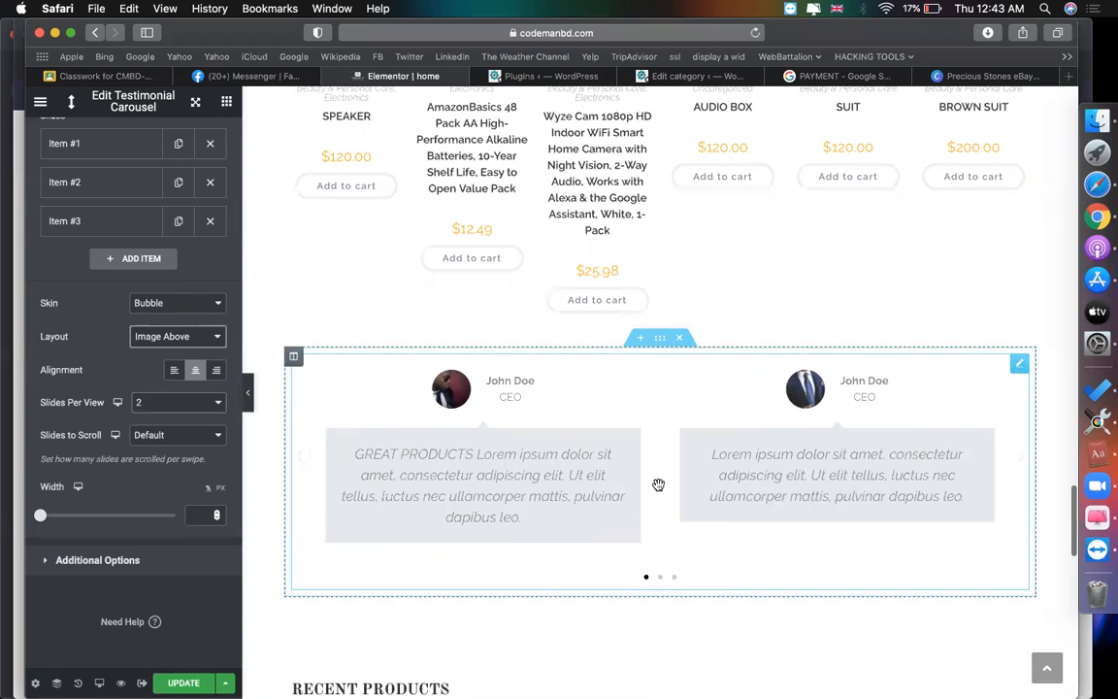
# Step: Copy the TOP RATED PRODUCTS heading widget and return to the testimonial carousel area
pyautogui.scroll(5, 656, 482)
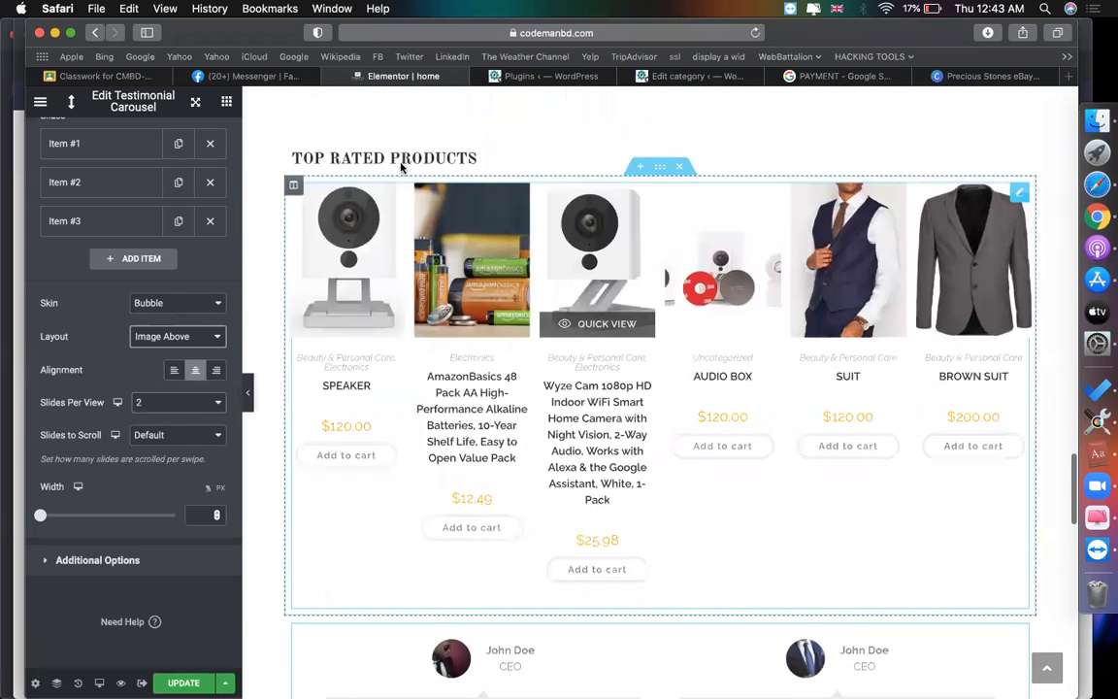
pyautogui.scroll(2, 399, 165)
pyautogui.rightClick(395, 254)
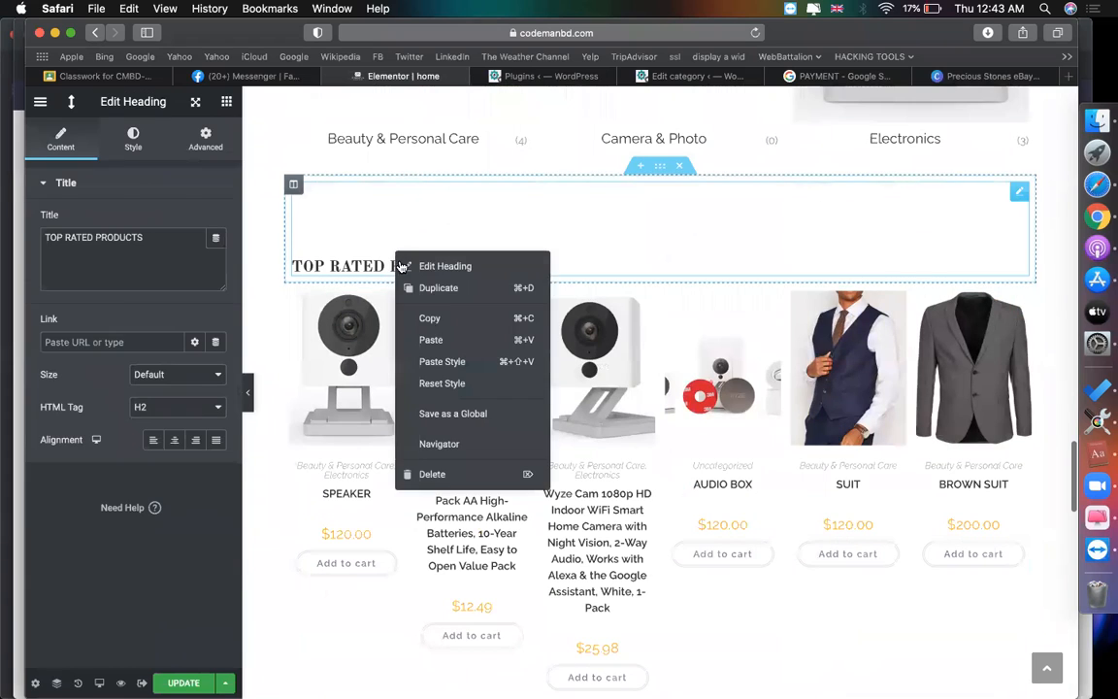
pyautogui.click(424, 319)
pyautogui.scroll(-9, 554, 438)
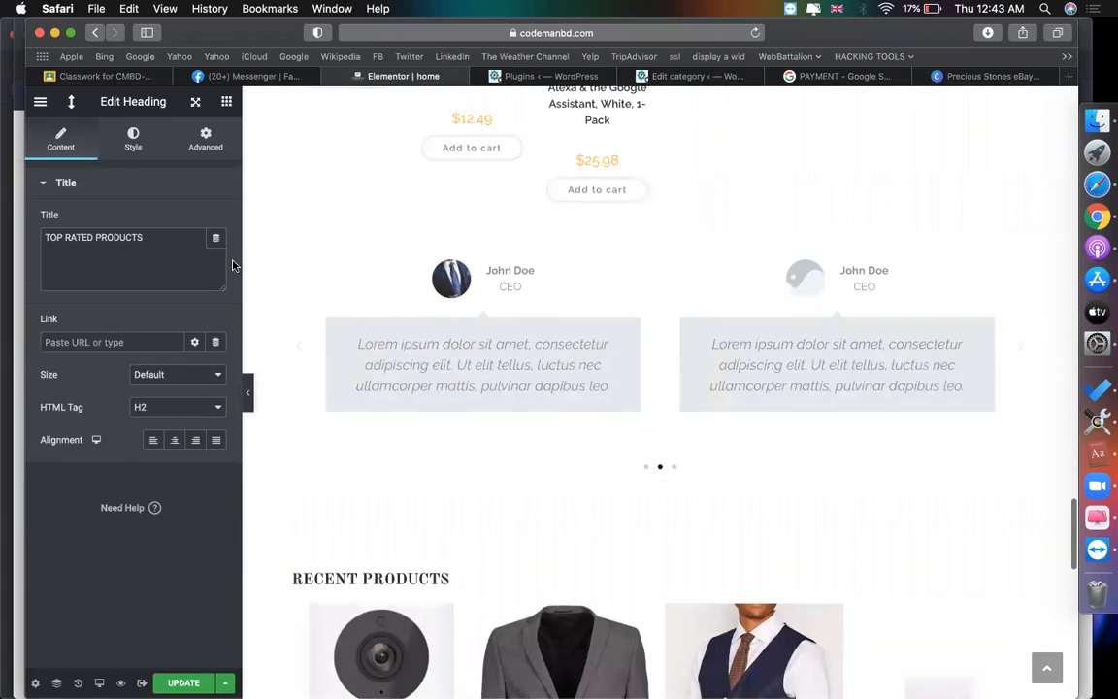
pyautogui.click(133, 141)
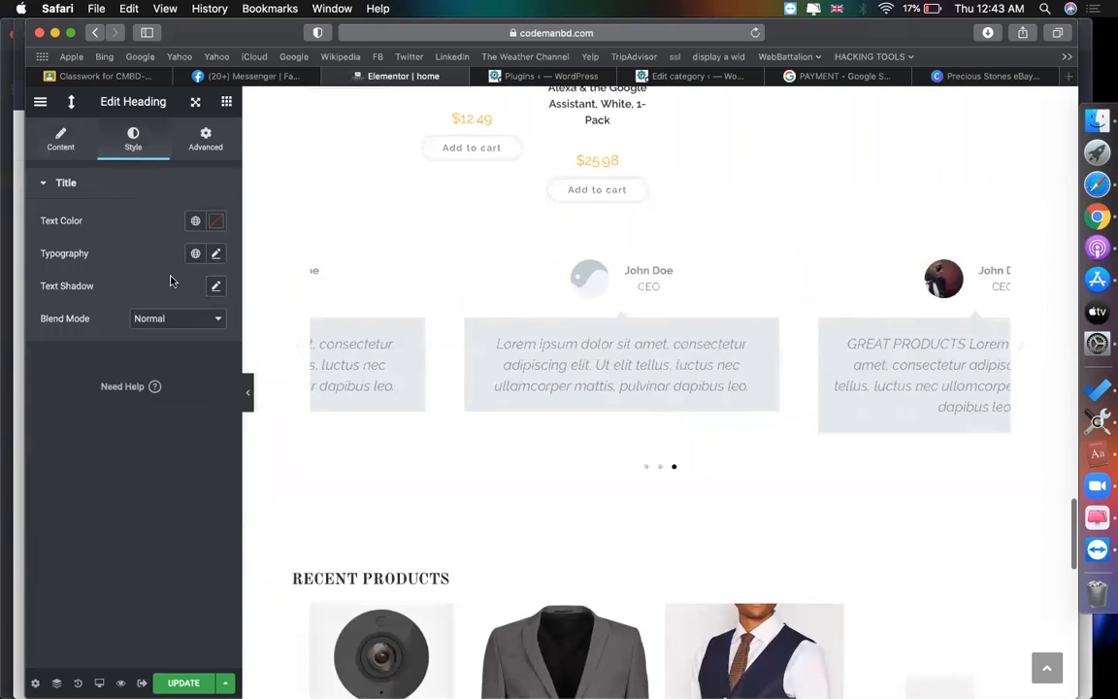
# Step: Set the background color of the testimonial carousel's bubbles to the light pink #E3CACA
pyautogui.click(518, 412)
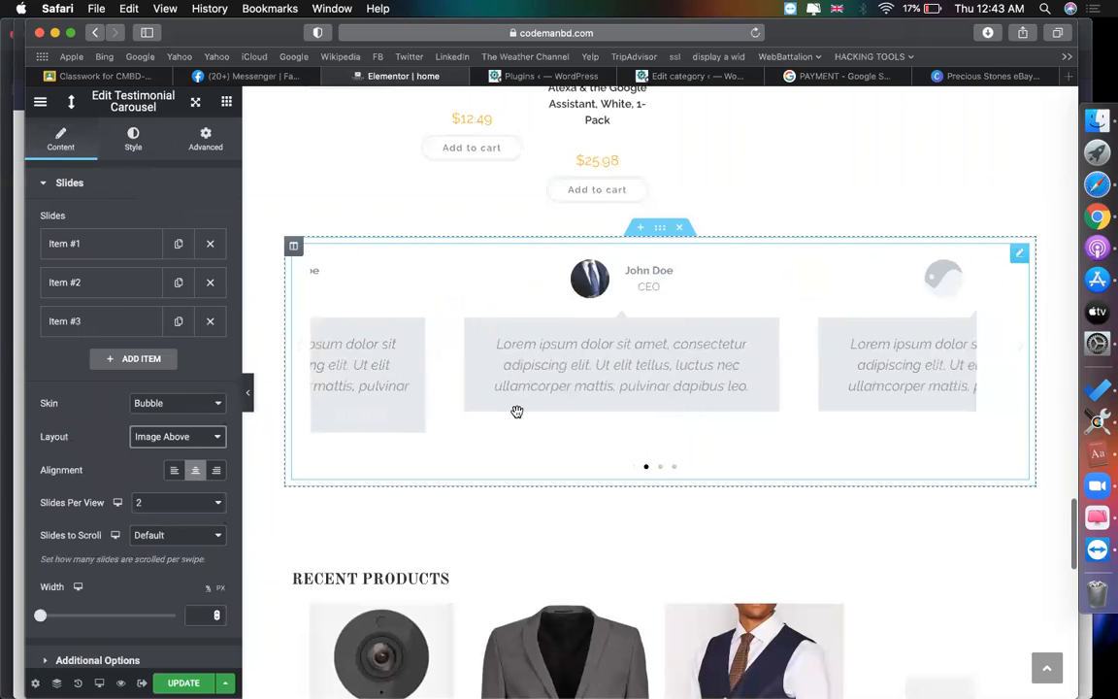
pyautogui.click(136, 144)
pyautogui.scroll(-3, 156, 418)
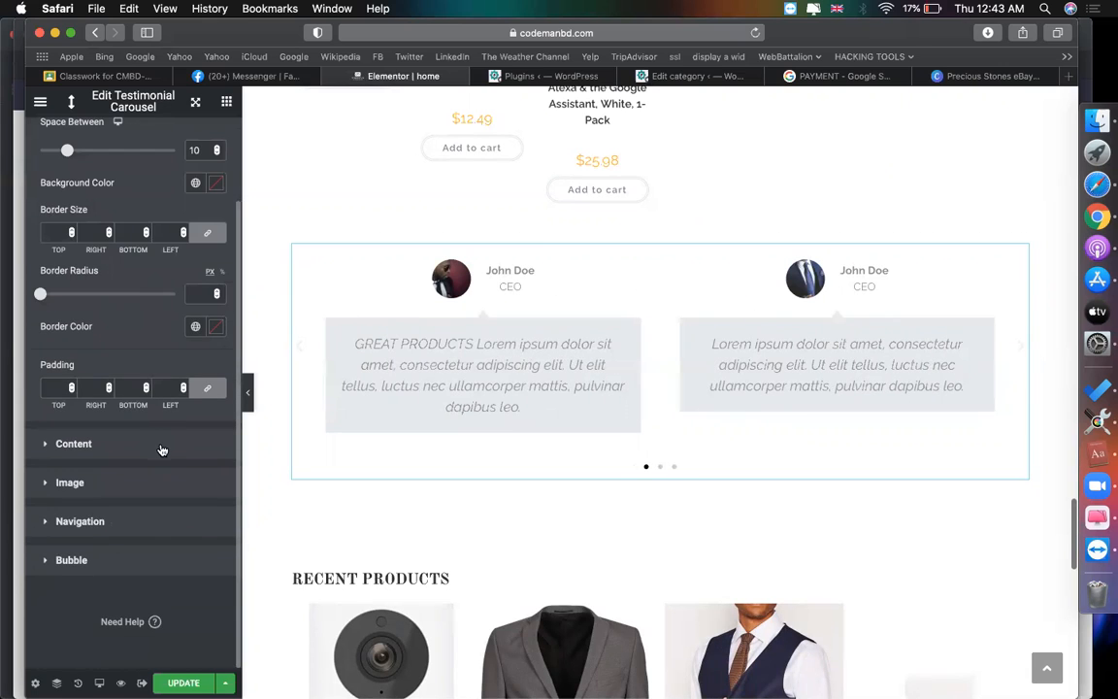
pyautogui.click(162, 447)
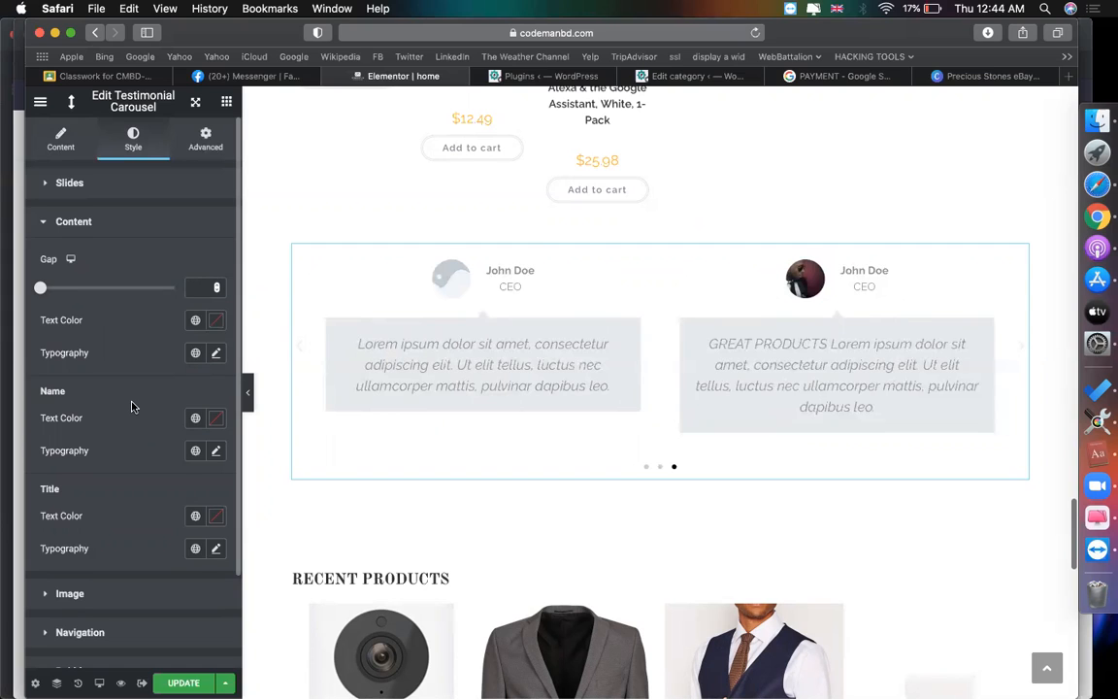
pyautogui.scroll(-1, 133, 408)
pyautogui.scroll(-3, 133, 406)
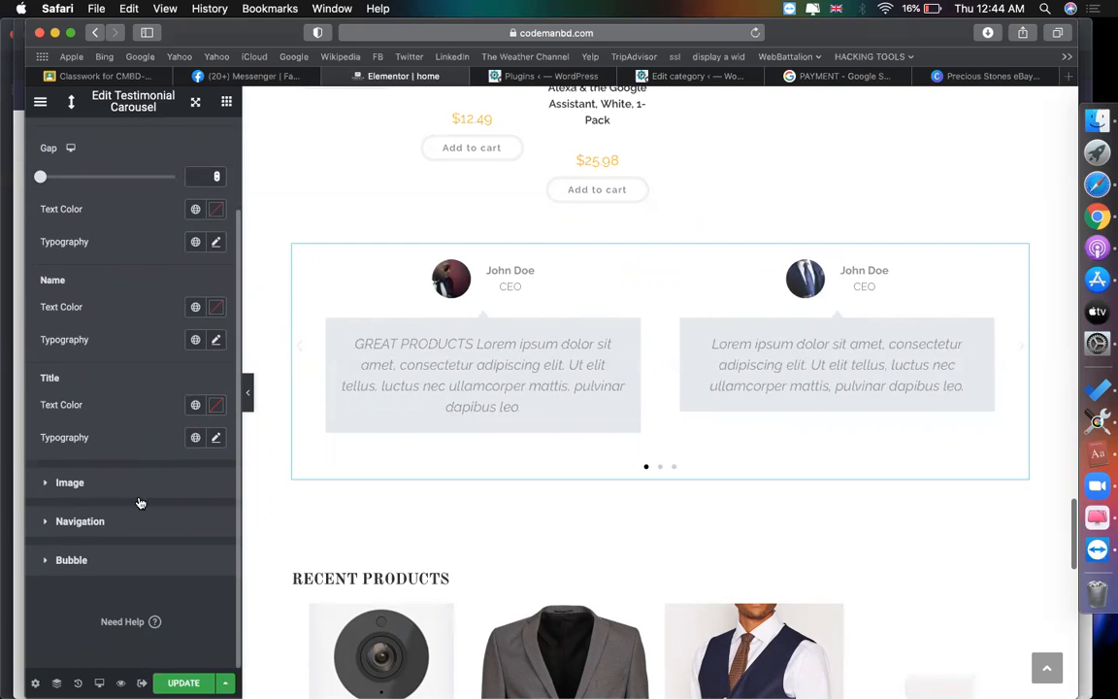
pyautogui.click(125, 558)
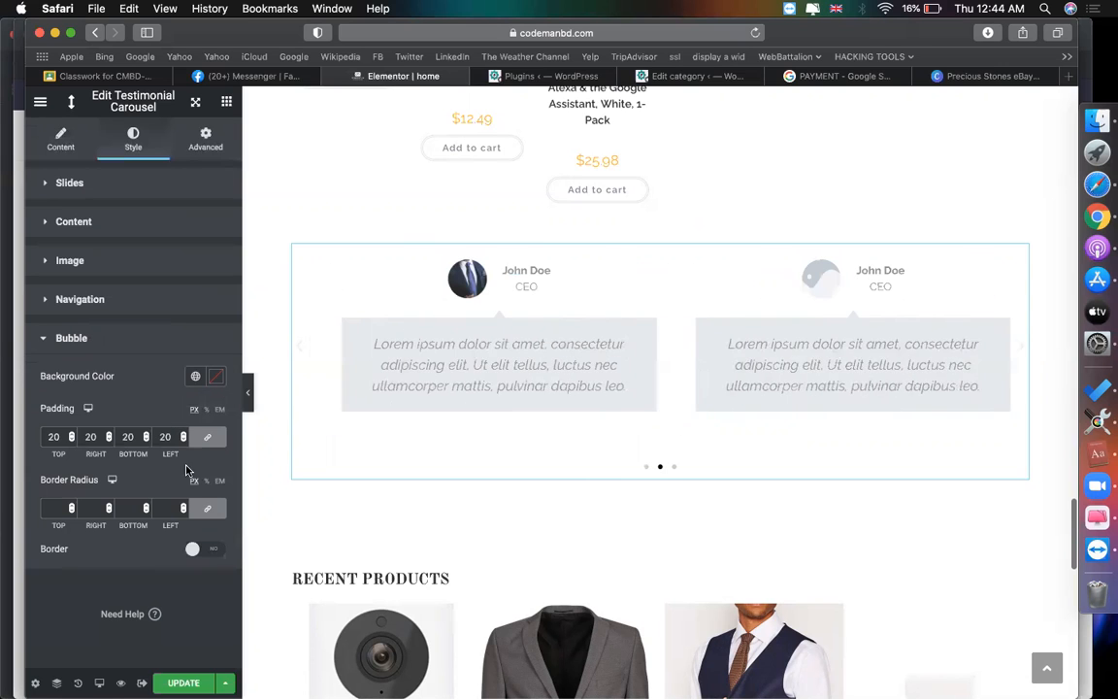
pyautogui.click(217, 378)
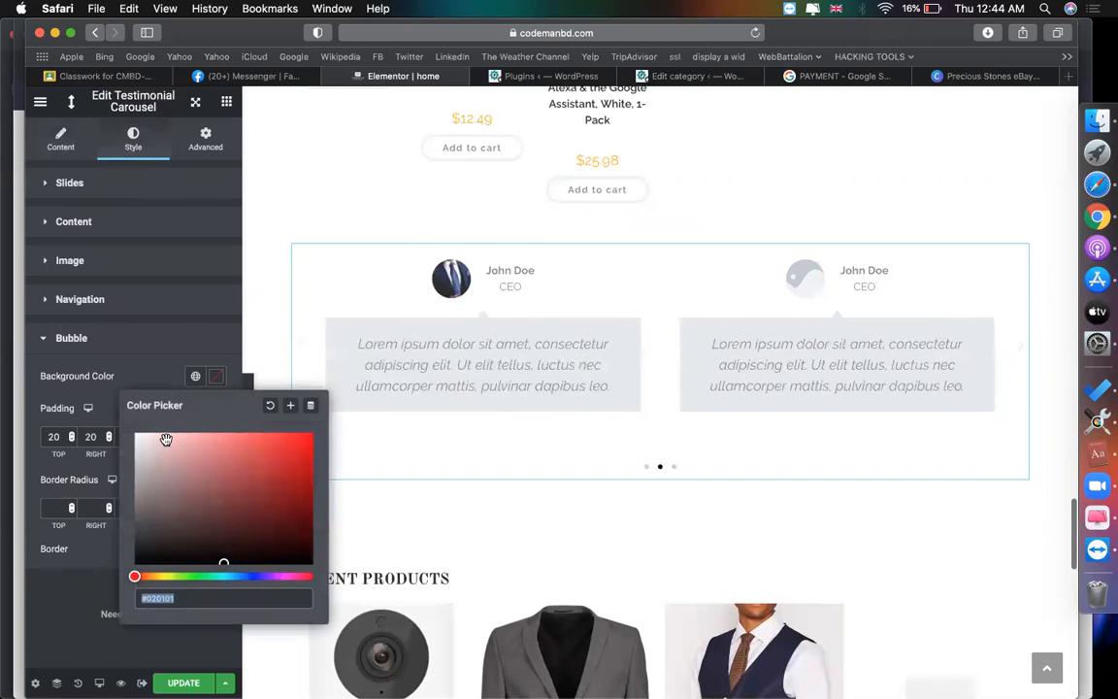
pyautogui.click(166, 440)
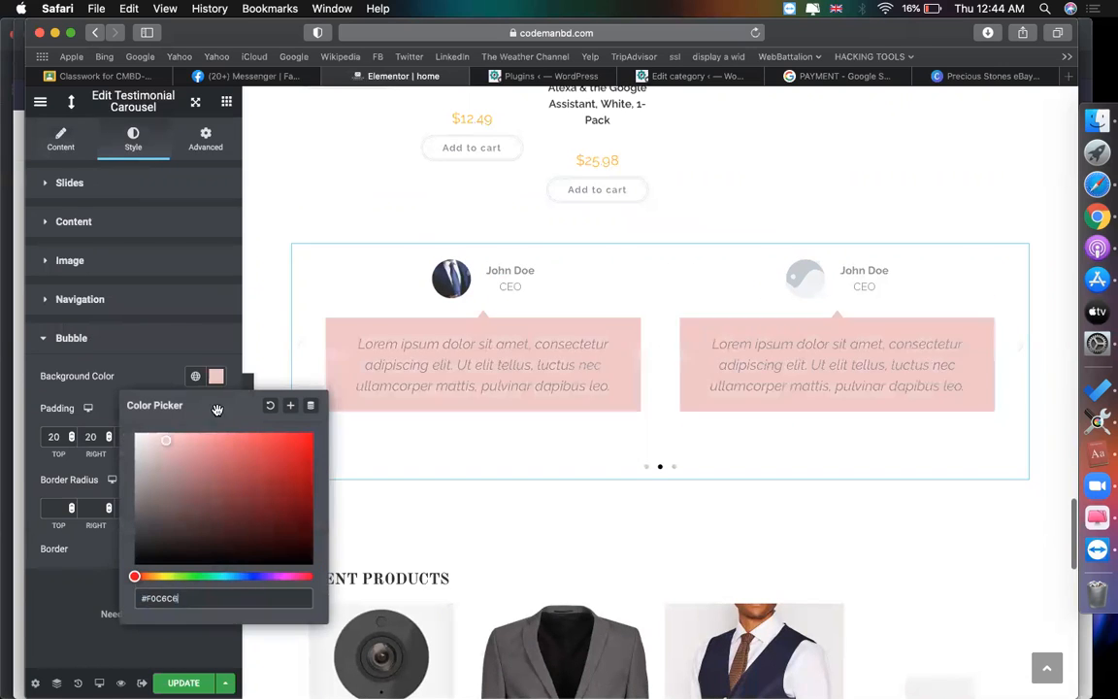
pyautogui.click(153, 446)
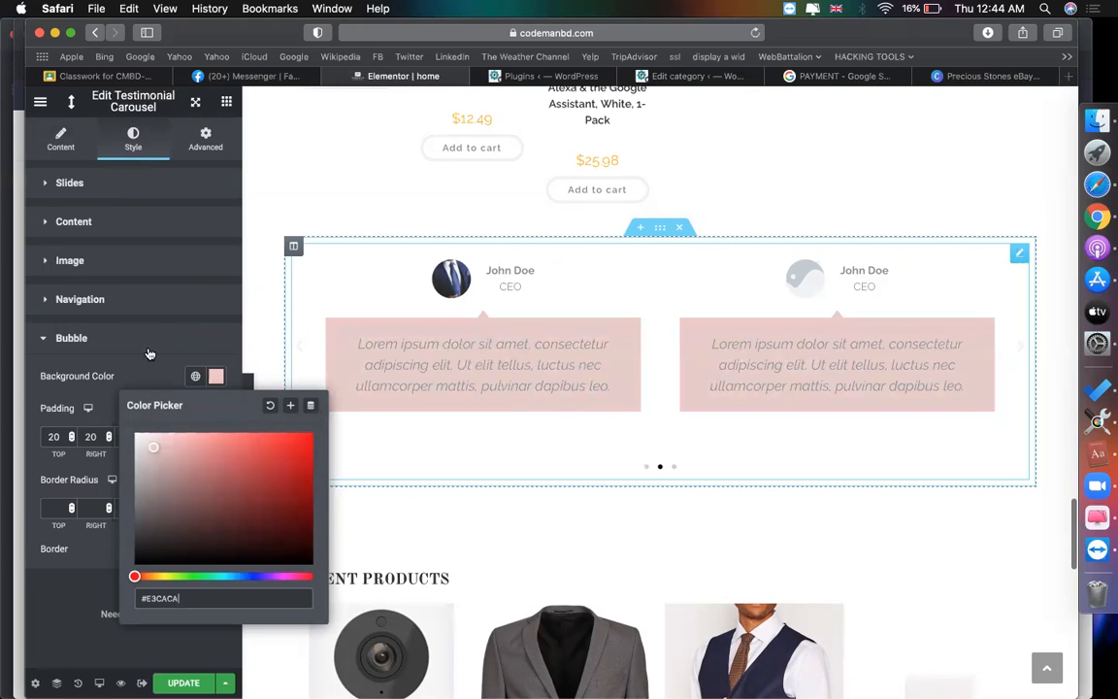
pyautogui.click(184, 345)
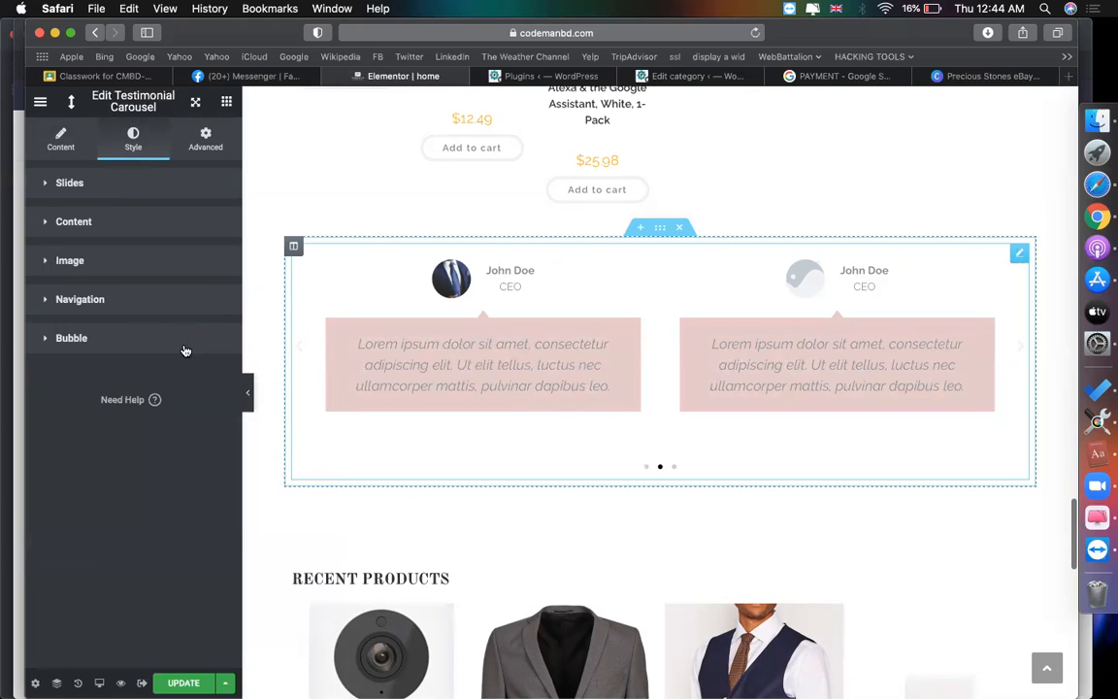
# Step: Paste the copied heading into a new section directly above the testimonial carousel
pyautogui.click(639, 227)
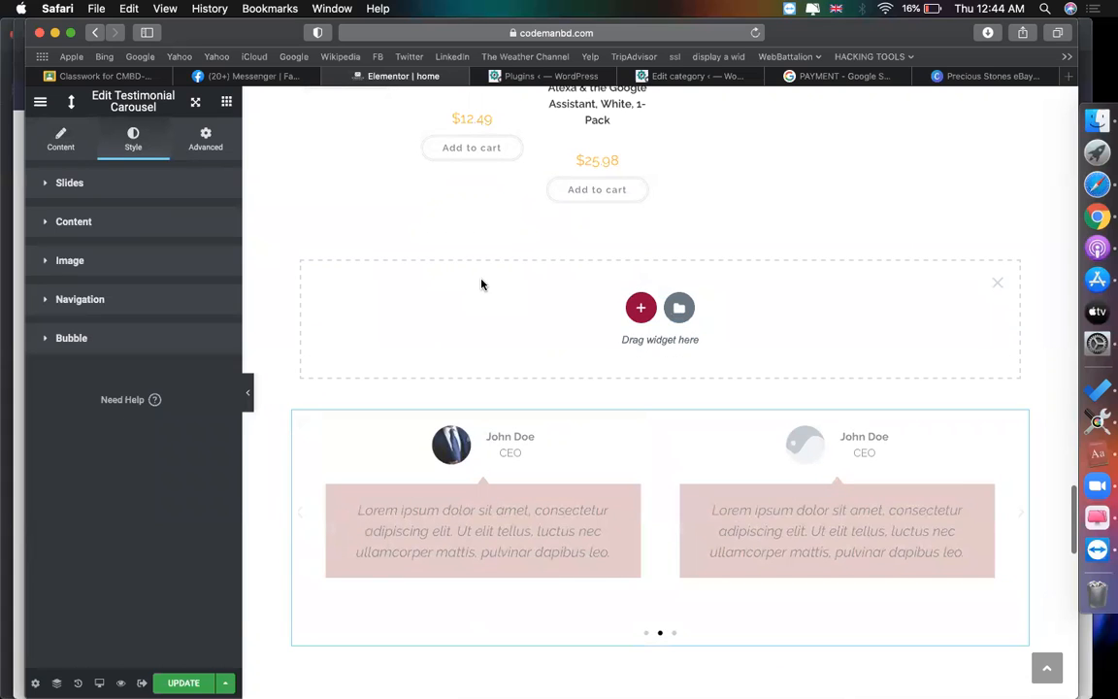
pyautogui.rightClick(481, 283)
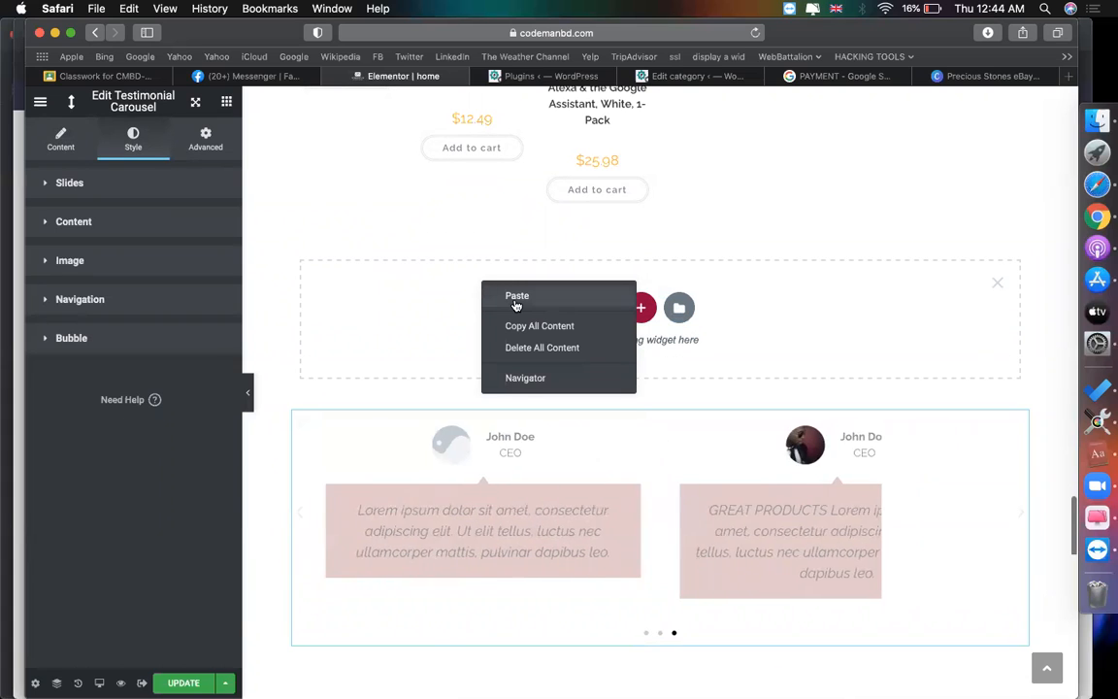
pyautogui.click(515, 301)
# Step: Replace the pasted heading's title with CLIENT"S TESTIMONIAL
pyautogui.click(167, 276)
pyautogui.press('super+a')
pyautogui.press('BackSpace')
pyautogui.write('CLI')
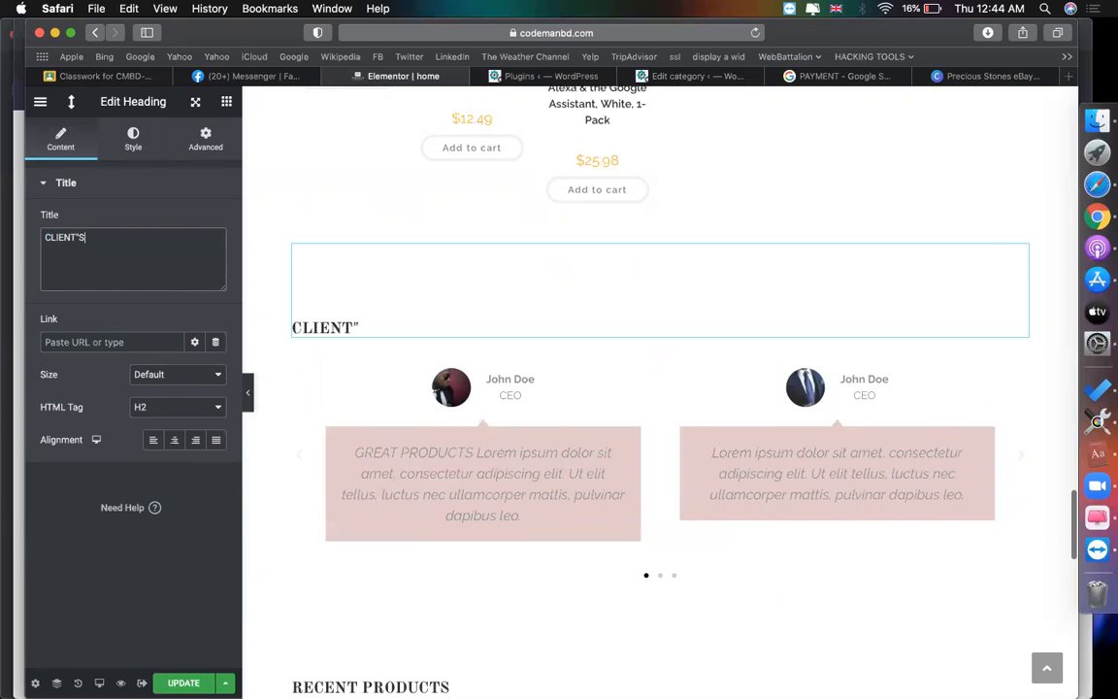
pyautogui.write('ENT"S TESTIMO')
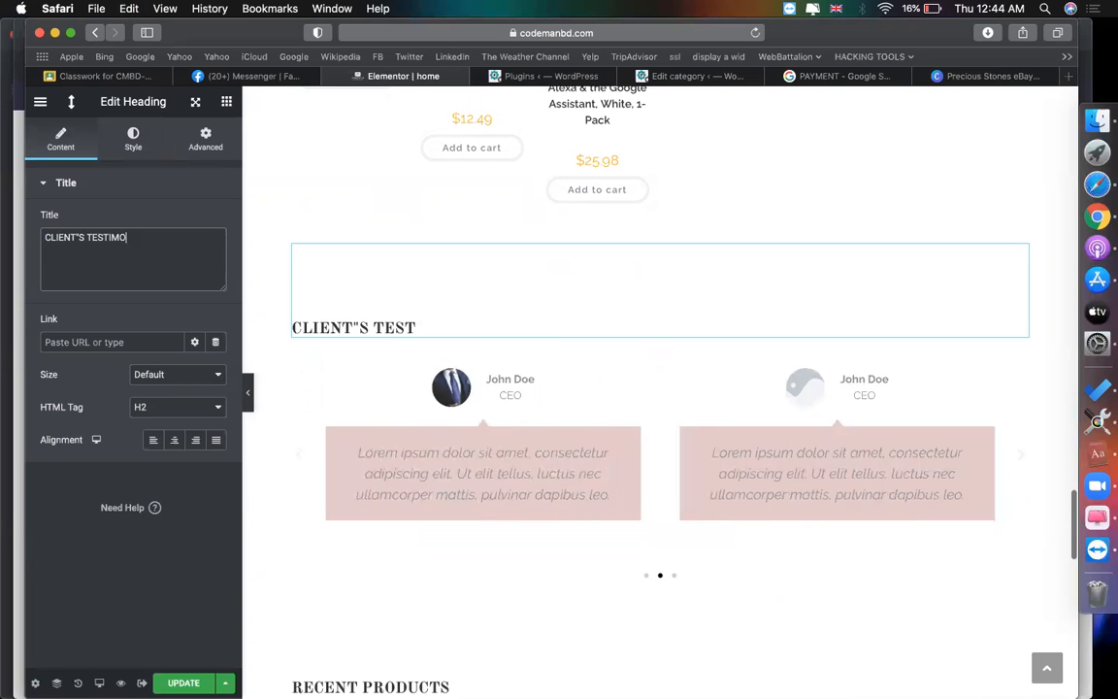
pyautogui.write('NIAL')
# Step: Duplicate the third and second slides of the testimonial carousel and set it to show 3 slides per view
pyautogui.scroll(-5, 493, 388)
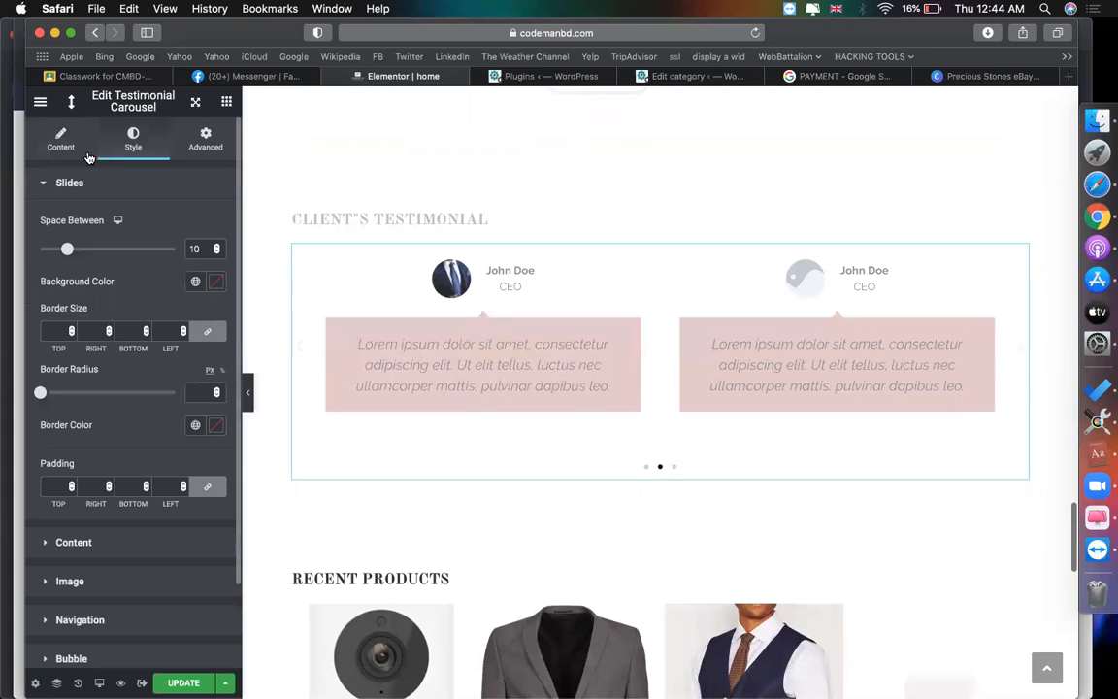
pyautogui.click(45, 148)
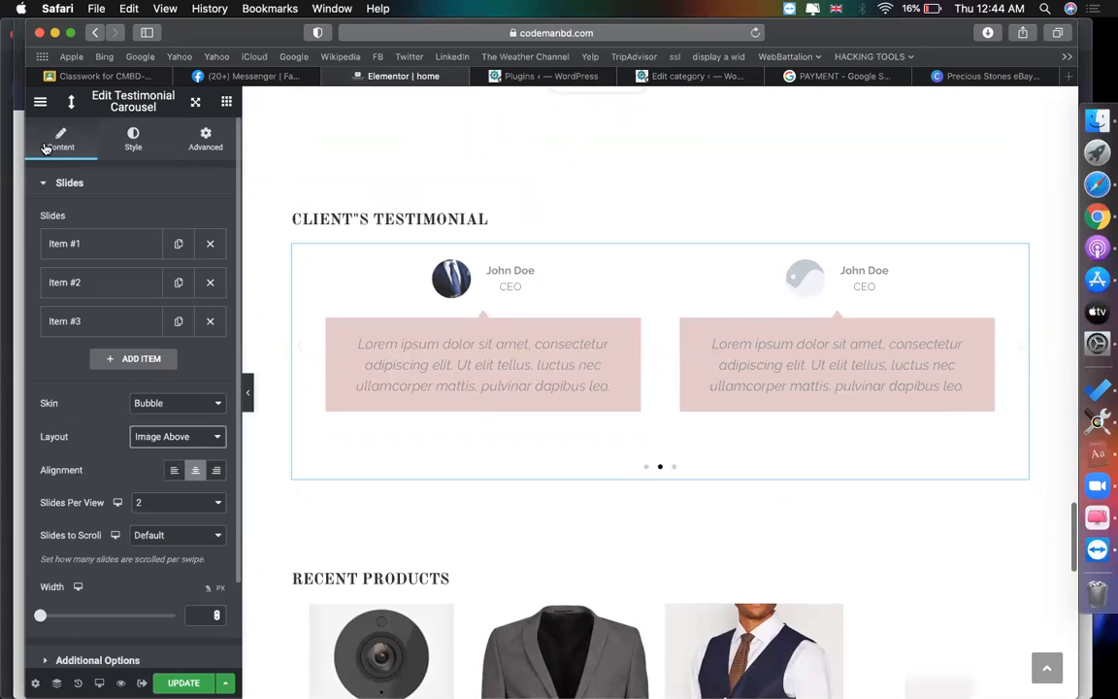
pyautogui.click(181, 322)
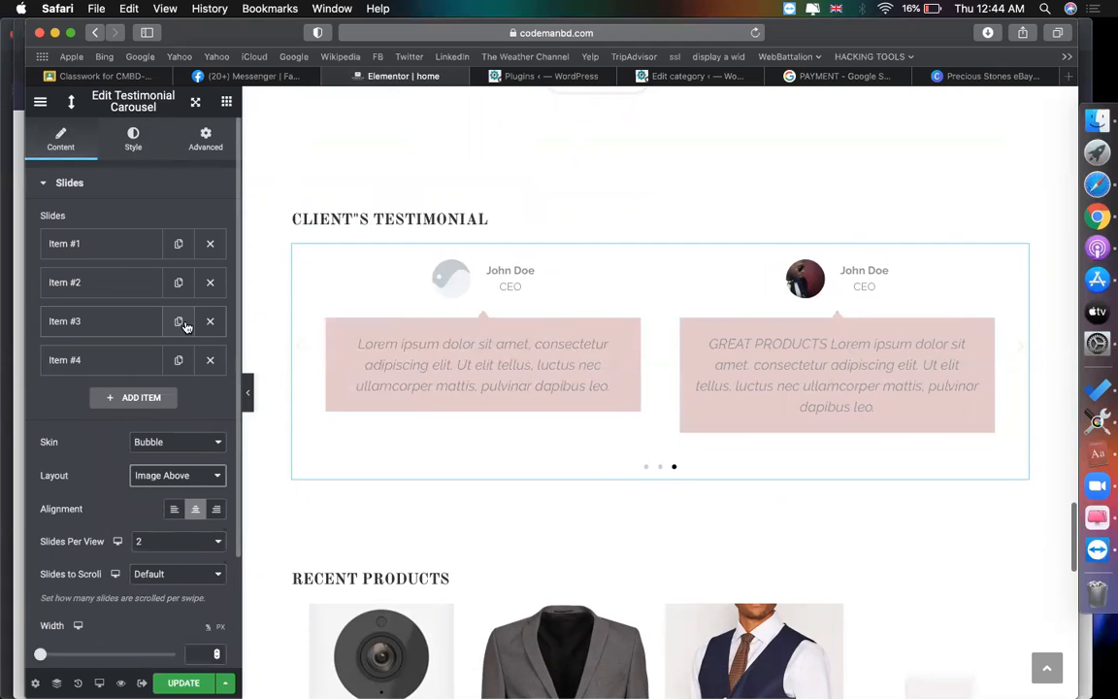
pyautogui.click(179, 287)
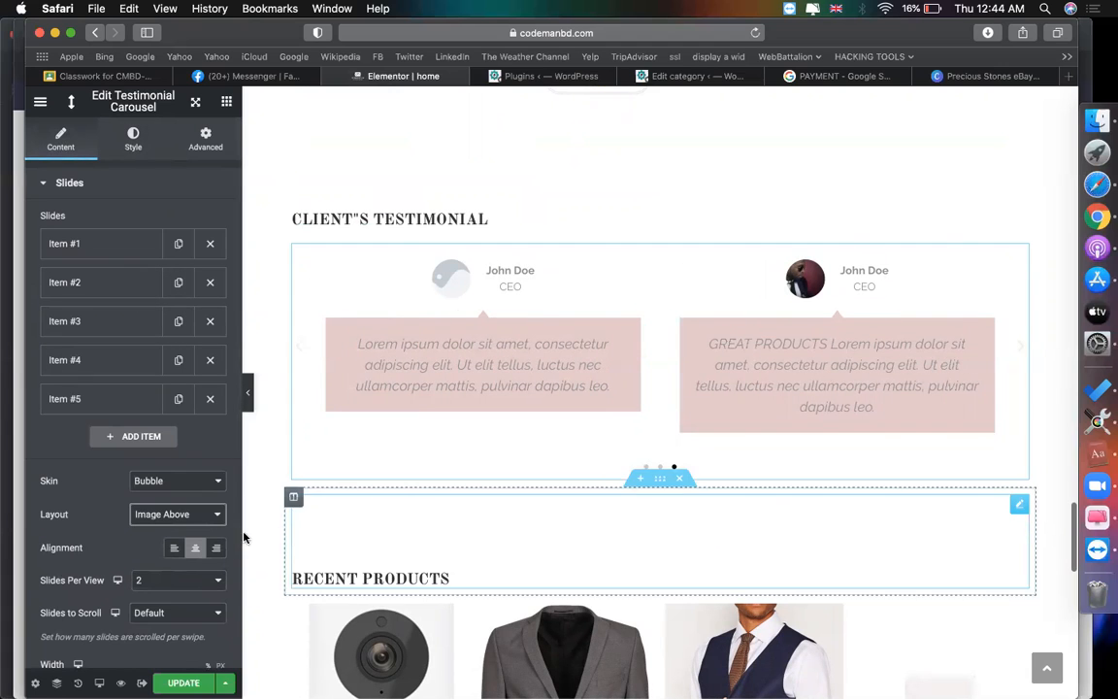
pyautogui.click(157, 581)
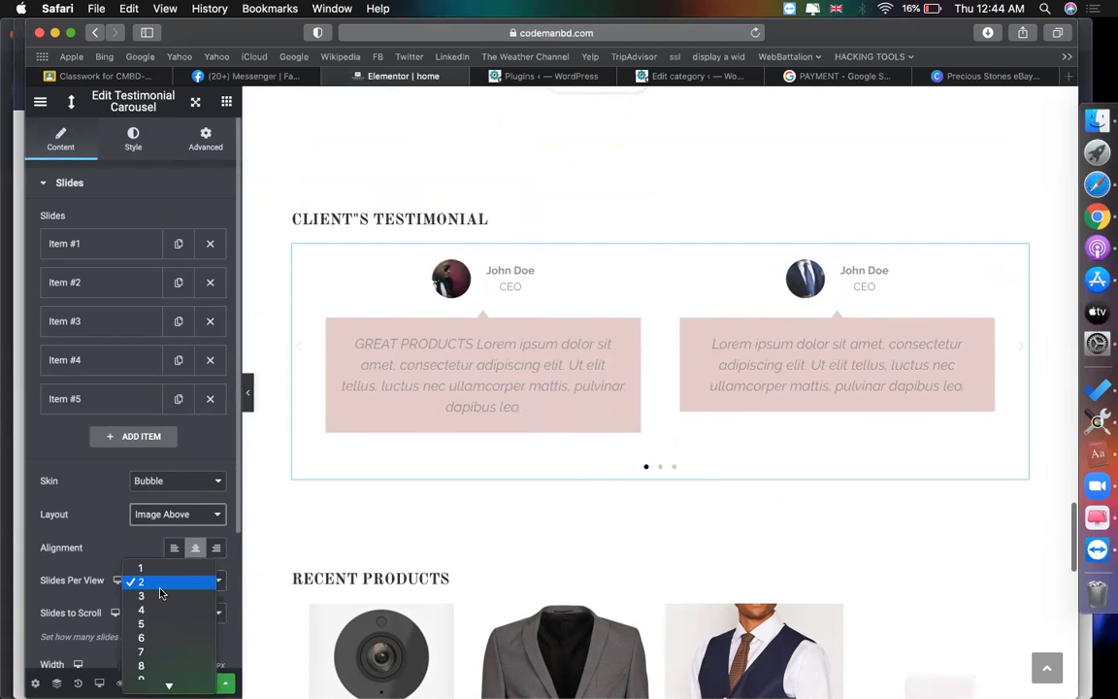
pyautogui.click(157, 597)
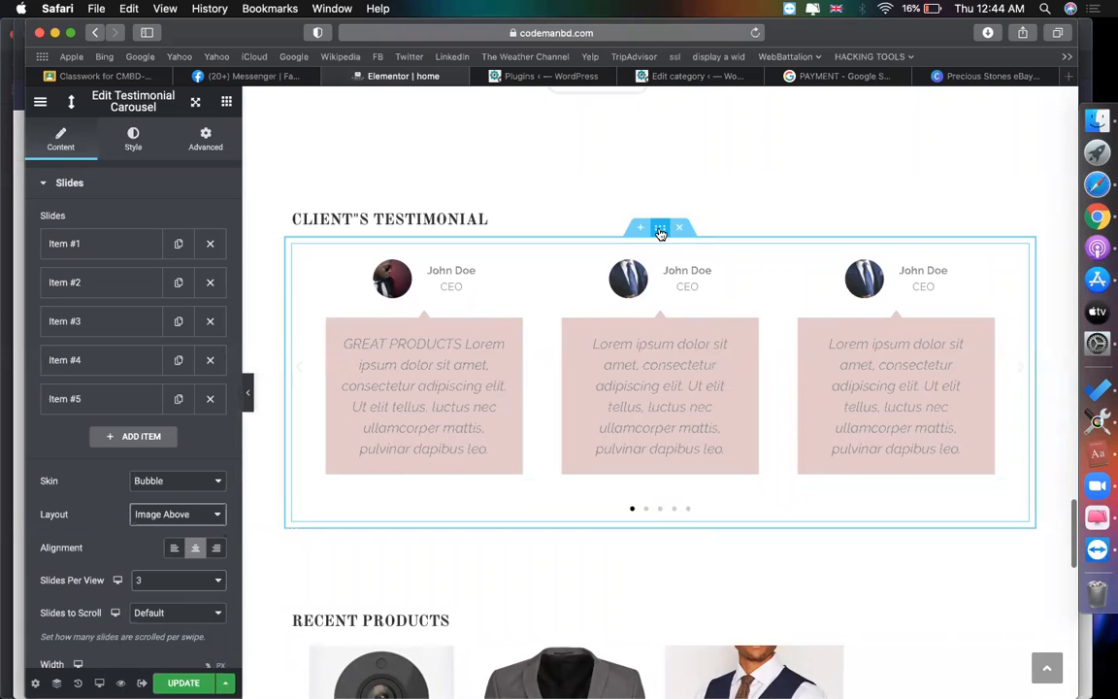
# Step: Give the testimonial carousel's section a gradient background with a dark navy blue first color
pyautogui.click(659, 227)
pyautogui.click(133, 139)
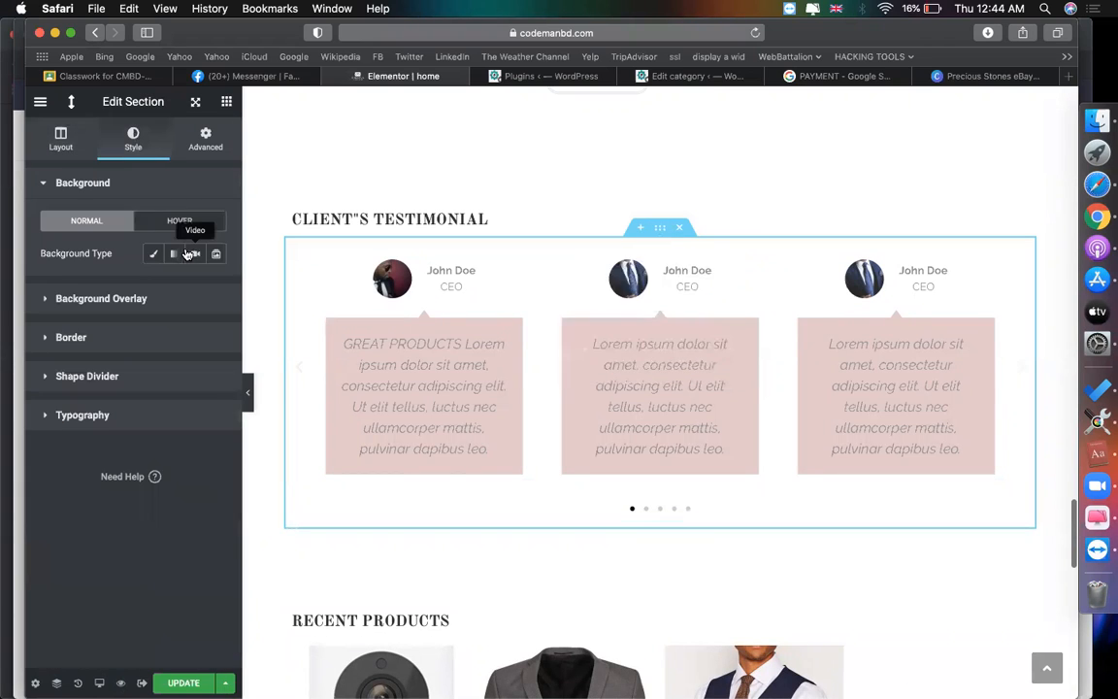
pyautogui.click(171, 254)
pyautogui.click(219, 286)
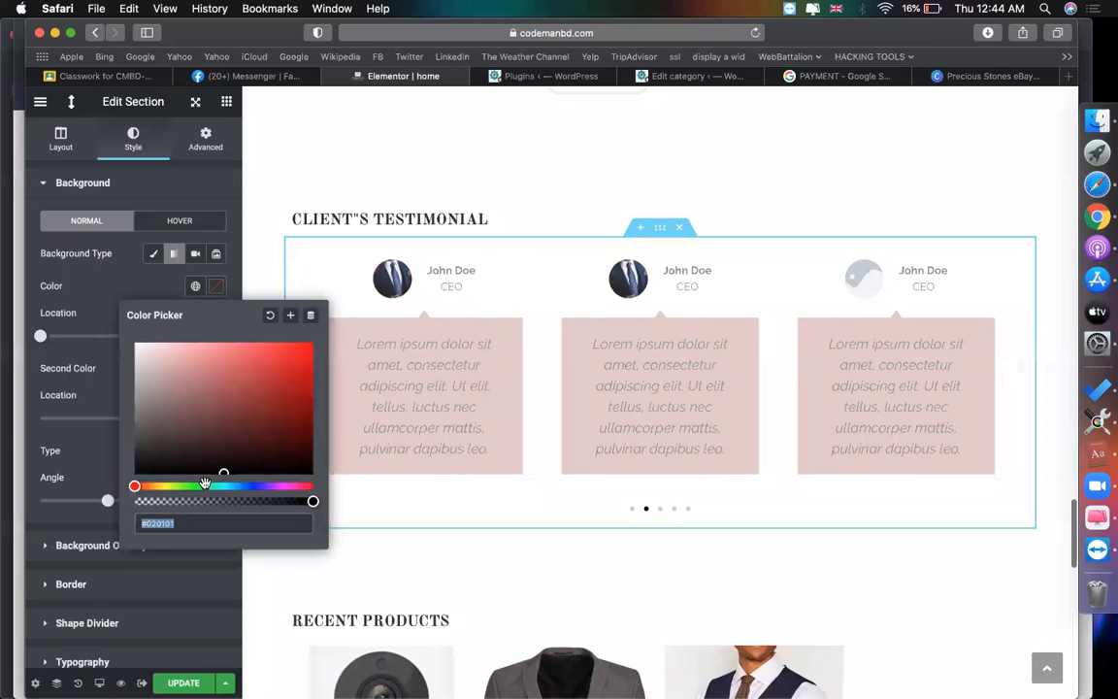
pyautogui.click(205, 485)
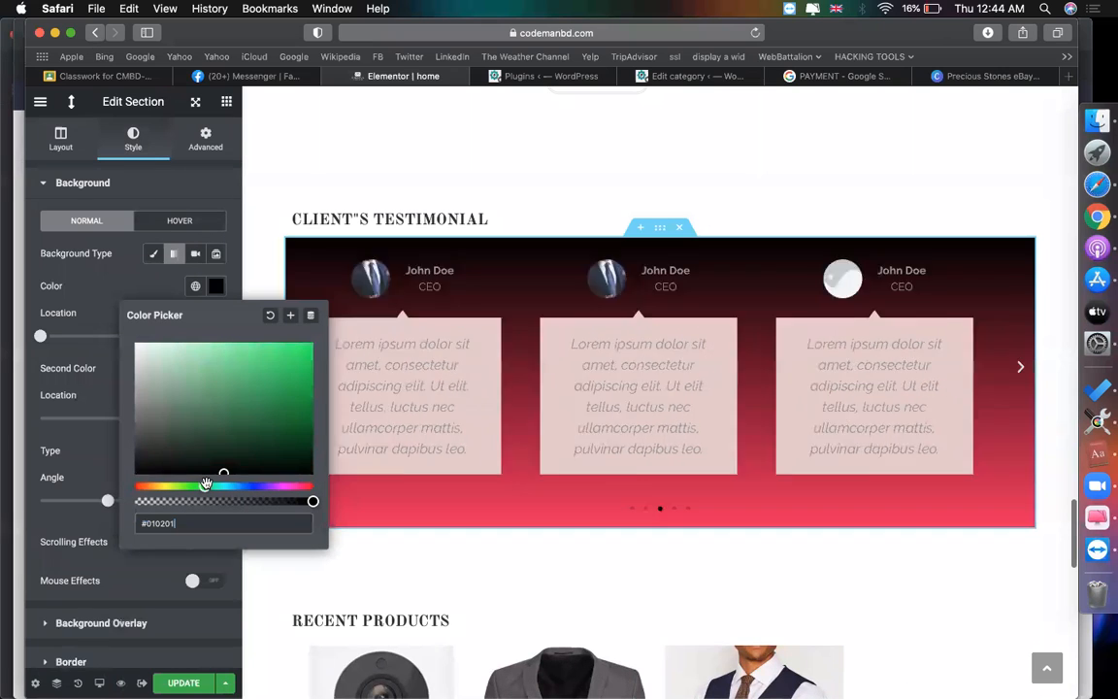
pyautogui.click(163, 351)
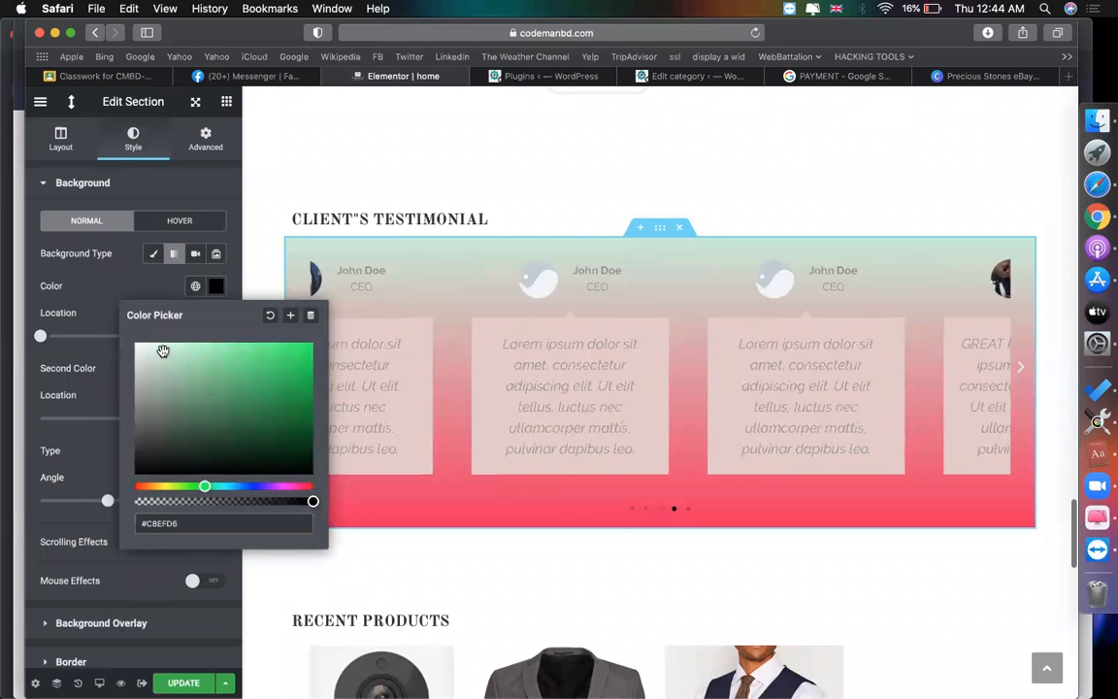
pyautogui.click(257, 486)
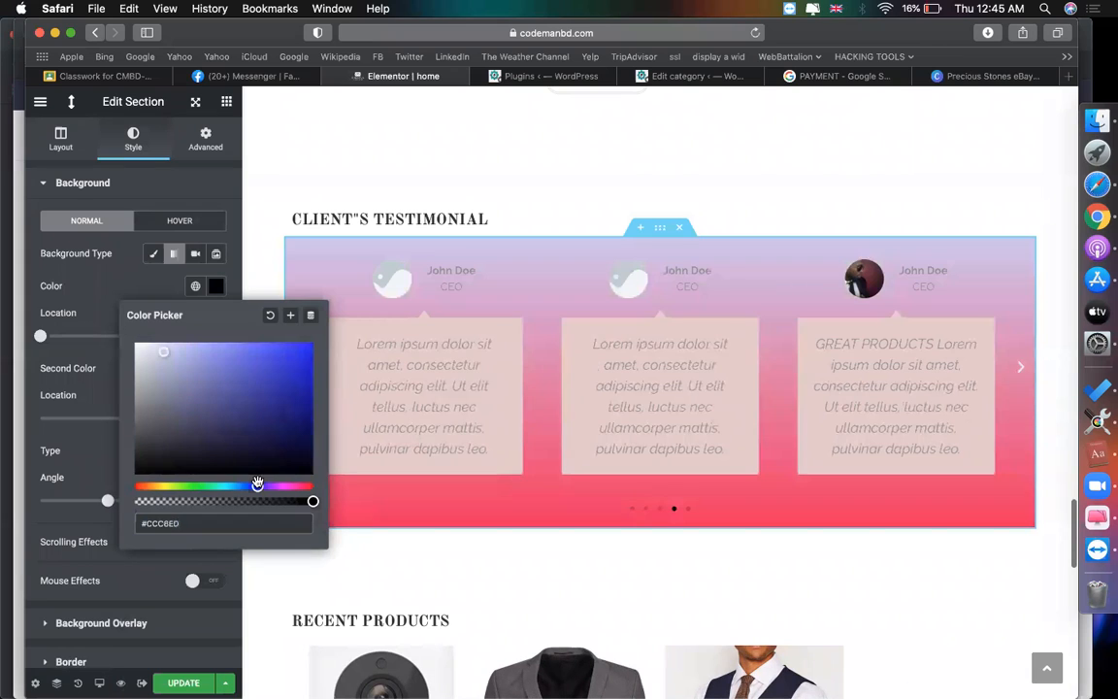
pyautogui.click(309, 430)
pyautogui.click(176, 257)
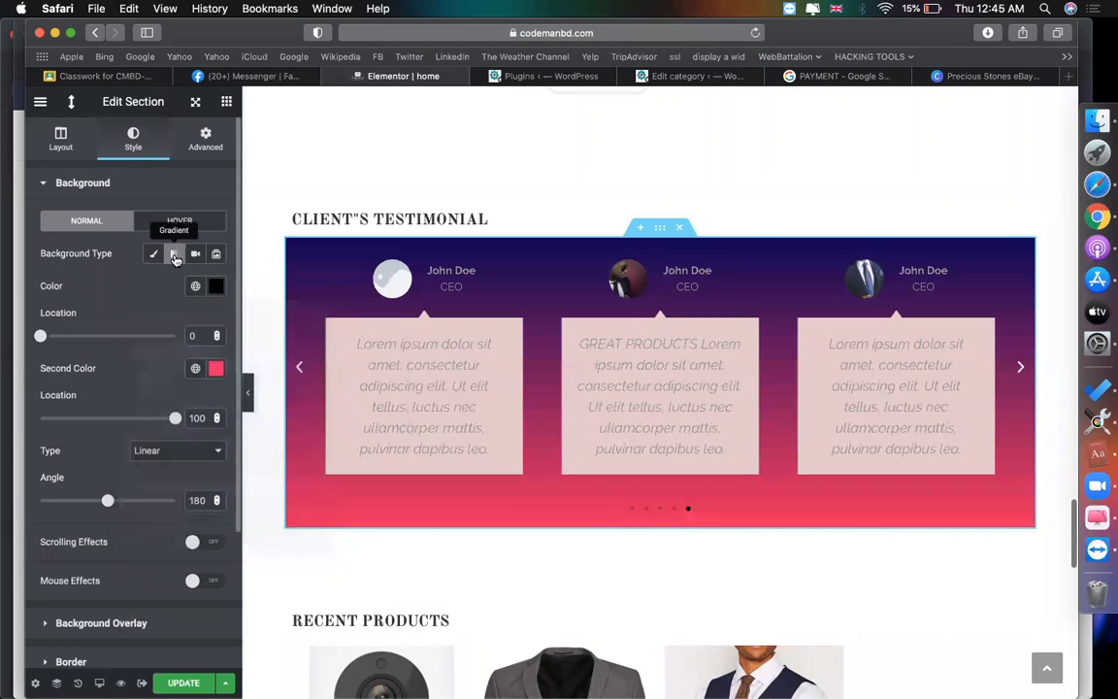
pyautogui.click(174, 256)
pyautogui.click(173, 254)
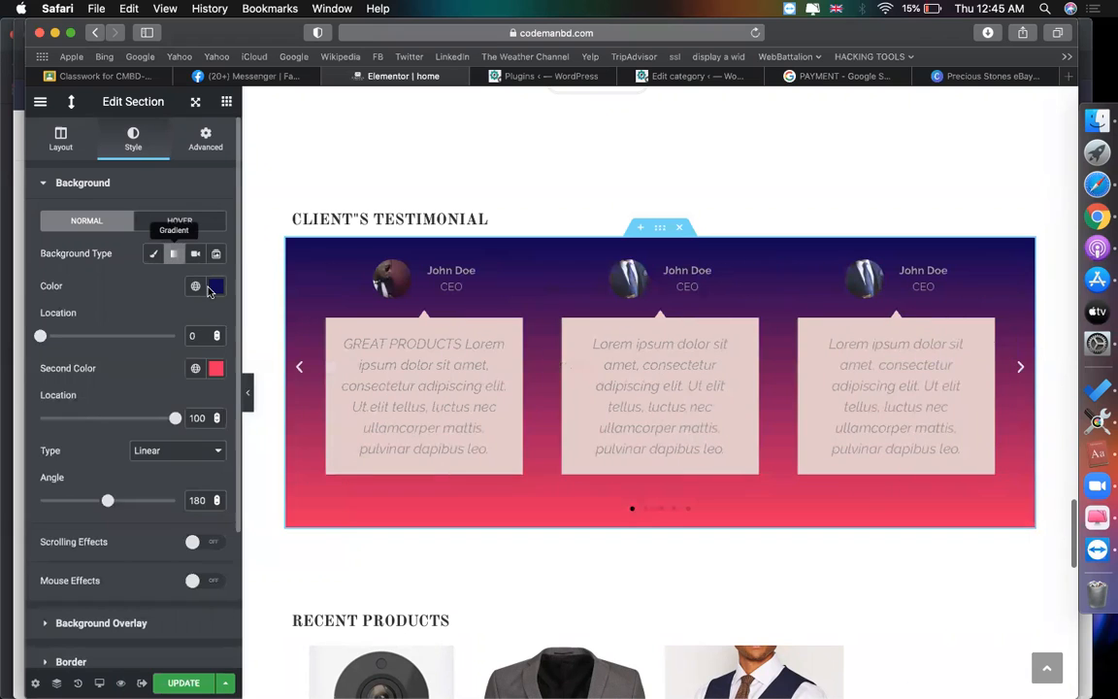
# Step: Set the second color of the testimonial section's gradient to turquoise #29F2CB
pyautogui.click(215, 368)
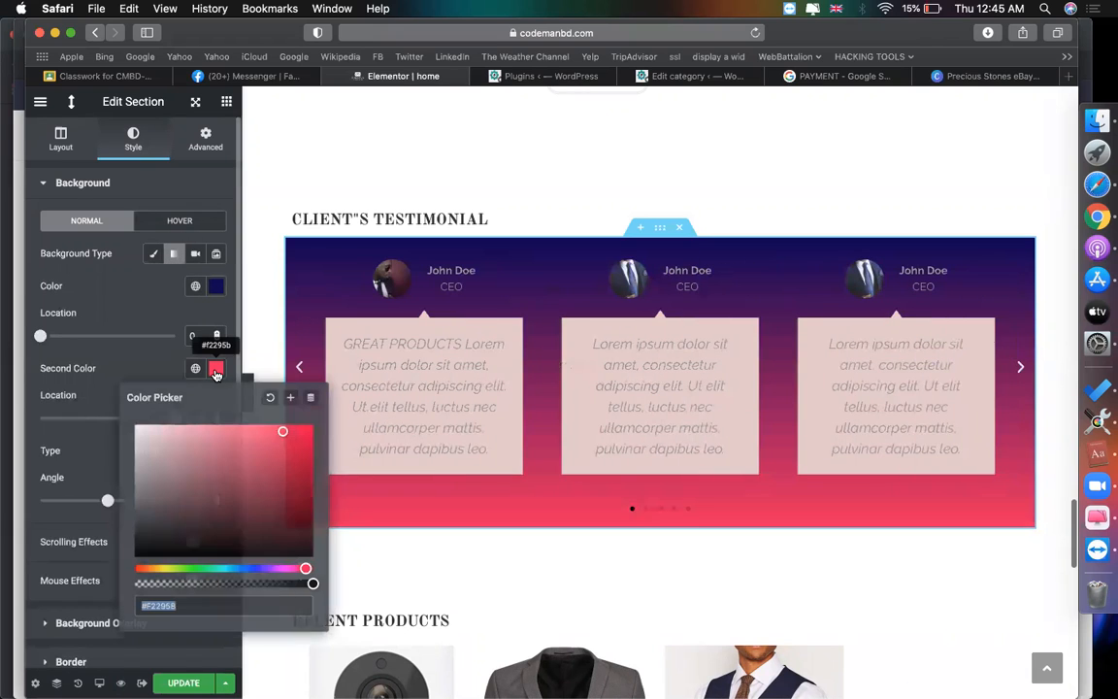
pyautogui.click(240, 569)
pyautogui.moveTo(208, 568); pyautogui.dragTo(217, 567)
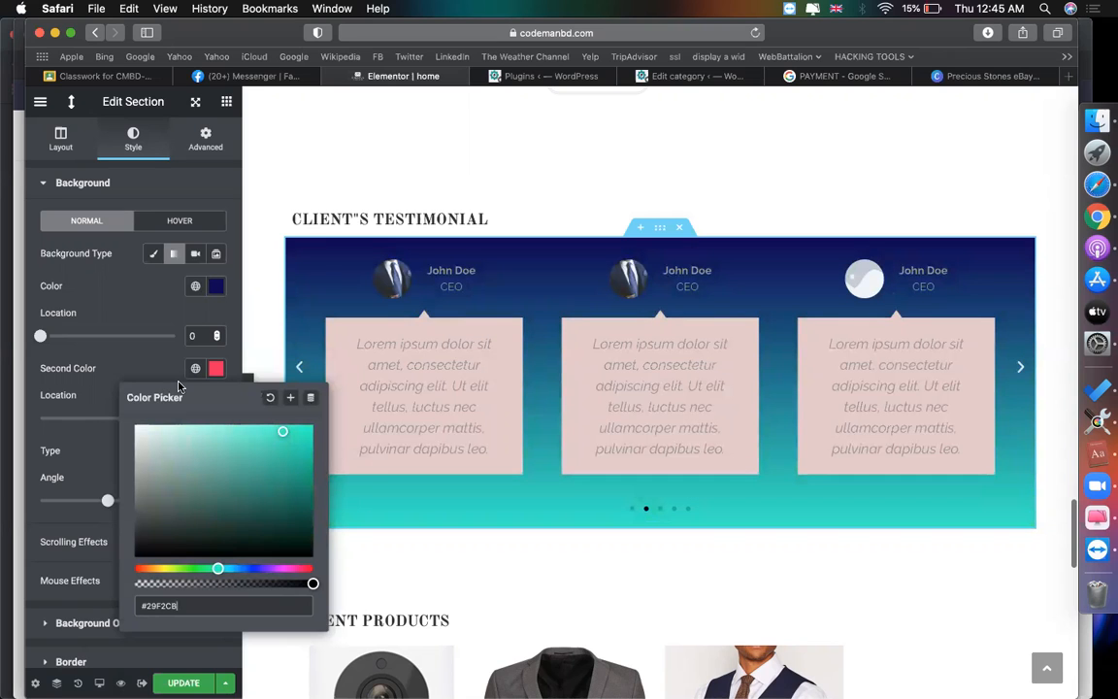
pyautogui.click(175, 300)
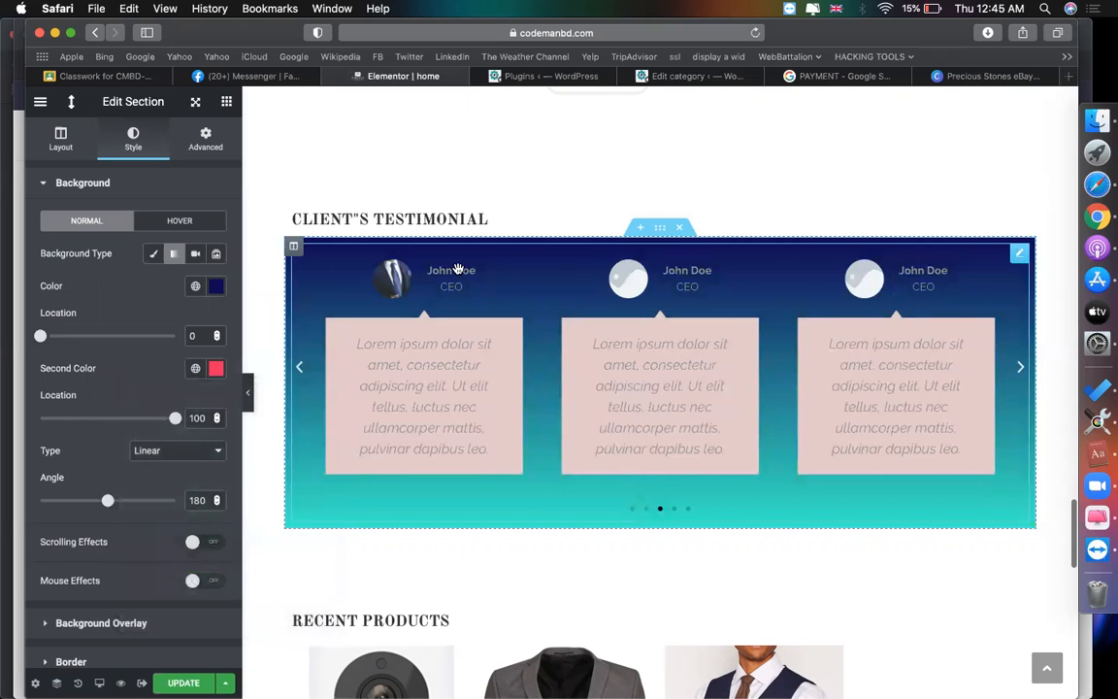
# Step: Cancel the structure selection in the empty area below the recent products and open the template library's Blocks there
pyautogui.scroll(-3, 541, 437)
pyautogui.scroll(5, 541, 437)
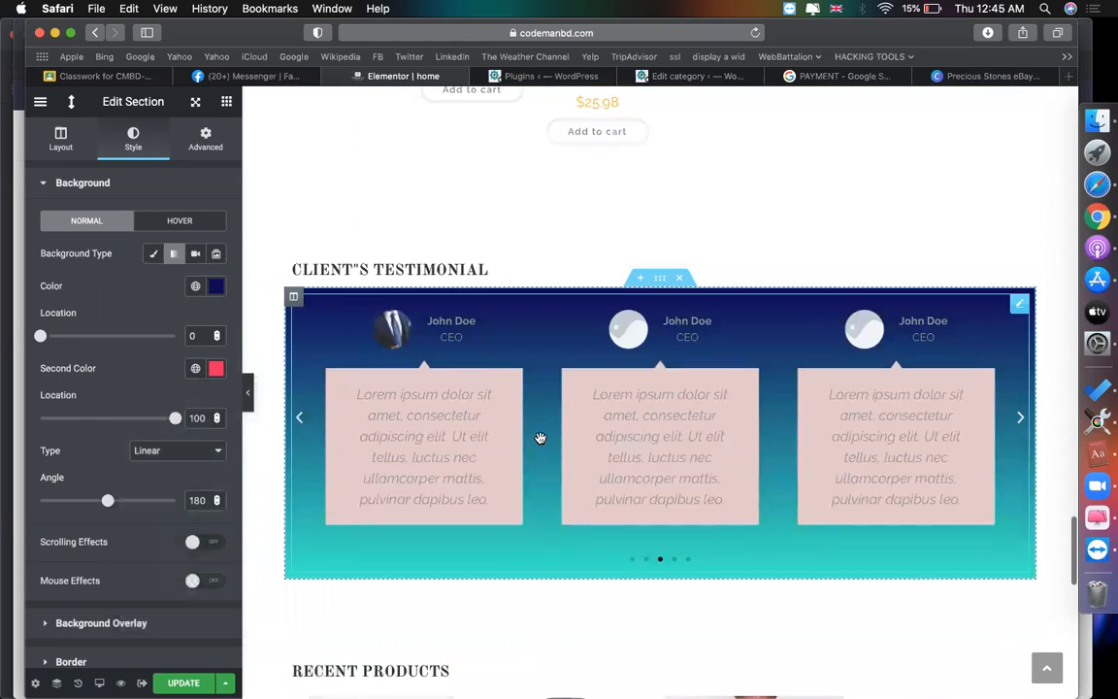
pyautogui.scroll(-8, 541, 438)
pyautogui.scroll(-10, 540, 437)
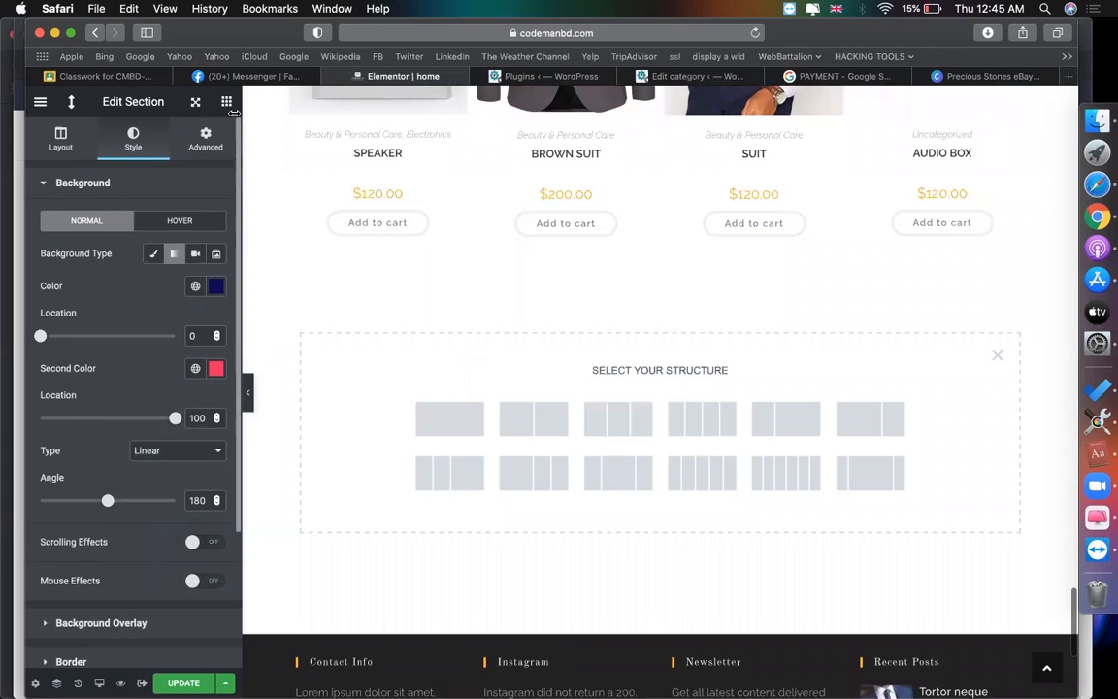
pyautogui.click(997, 356)
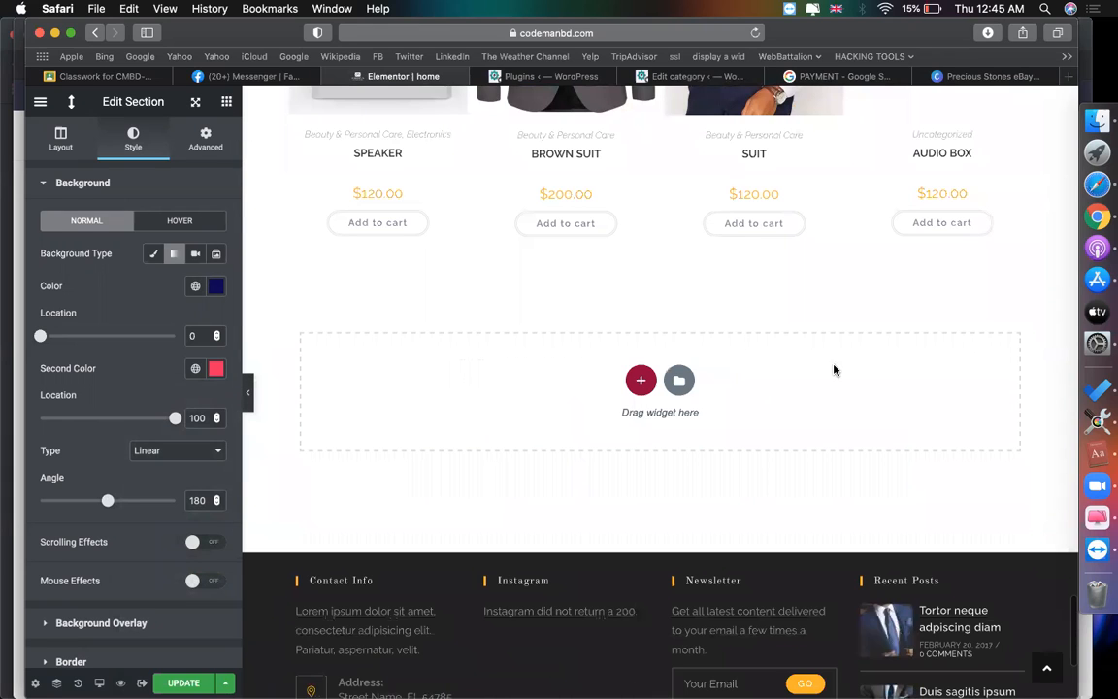
pyautogui.click(680, 382)
pyautogui.click(452, 134)
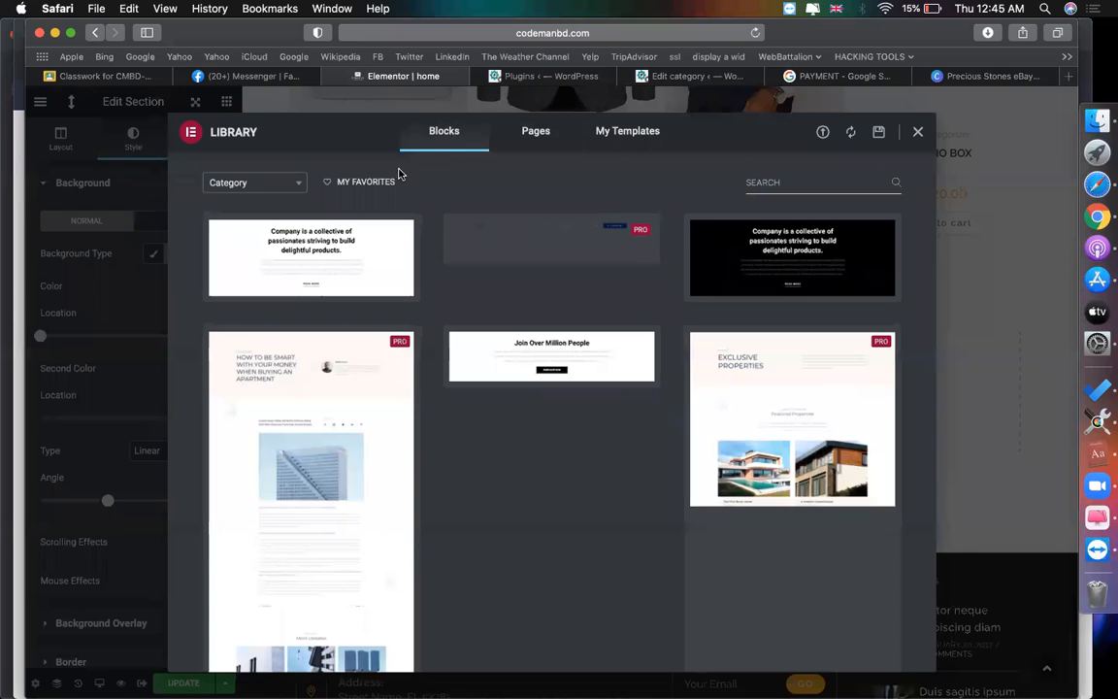
# Step: Look through the block categories, search the blocks for logo, and clear the search
pyautogui.click(267, 177)
pyautogui.scroll(-3, 266, 296)
pyautogui.scroll(-2, 266, 300)
pyautogui.scroll(-3, 265, 304)
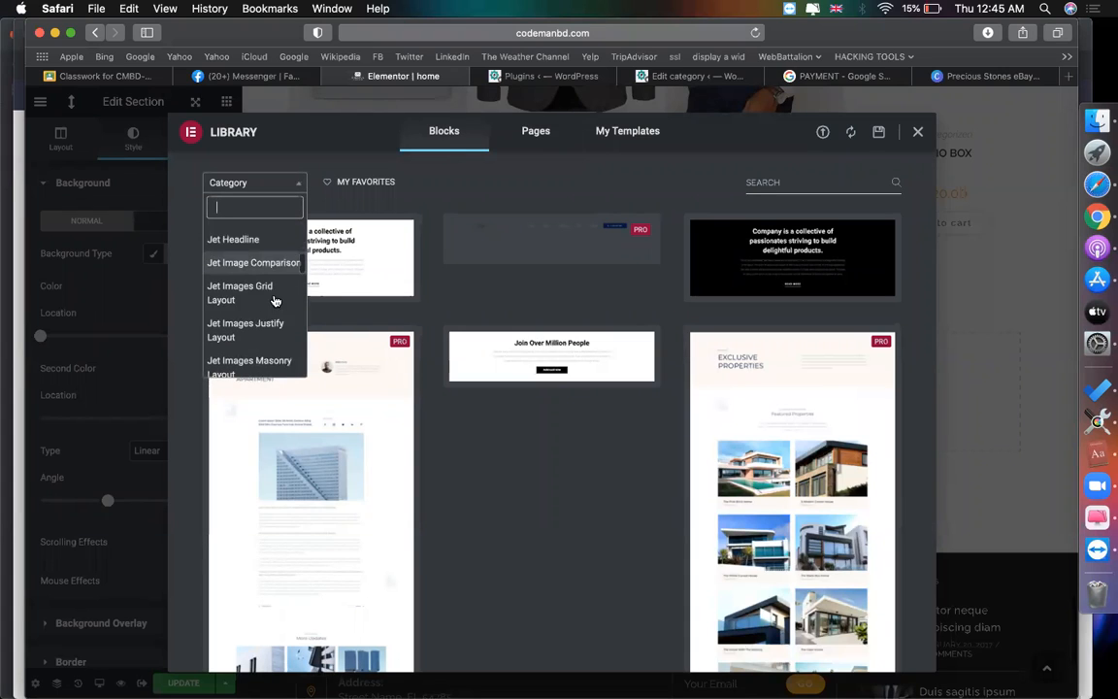
pyautogui.click(777, 181)
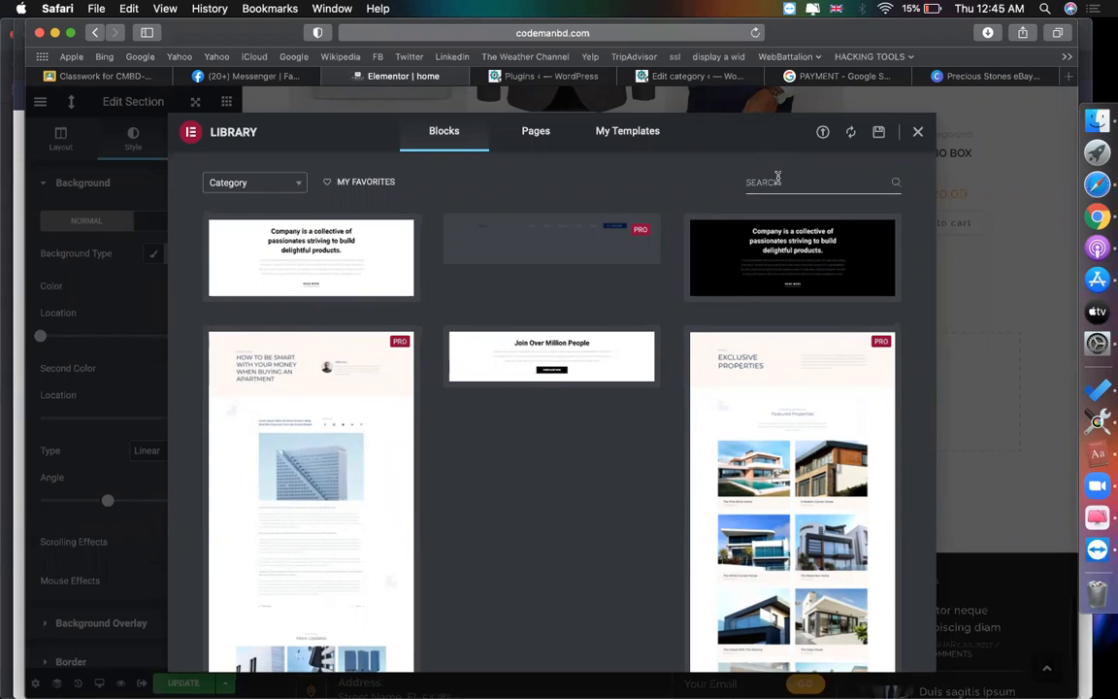
pyautogui.write('Lo')
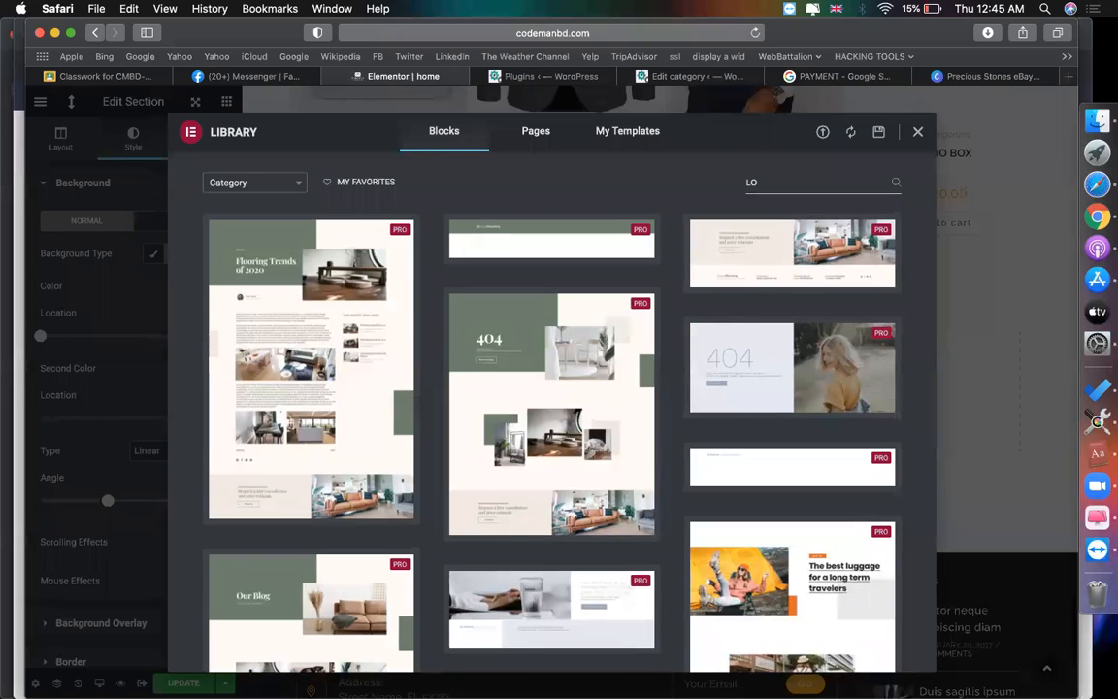
pyautogui.write('go')
pyautogui.press('BackSpace')
pyautogui.press('BackSpace')
pyautogui.press('BackSpace')
pyautogui.press('BackSpace')
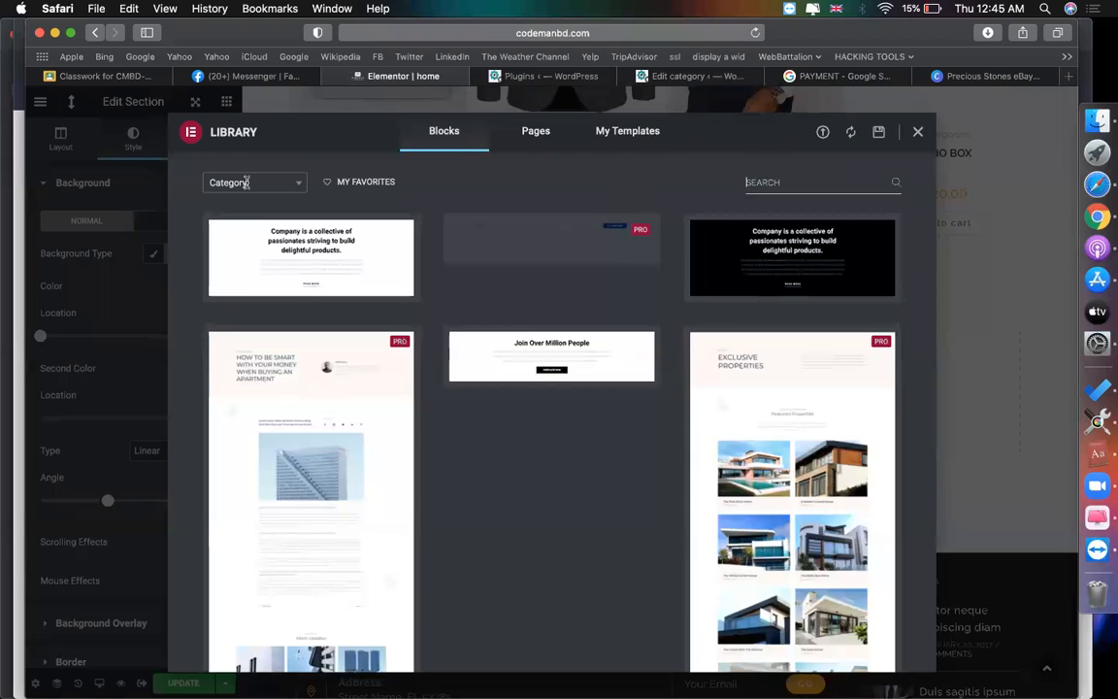
# Step: Browse the library's block templates for a suitable logo or services section, and close the library without inserting one
pyautogui.click(301, 186)
pyautogui.click(301, 186)
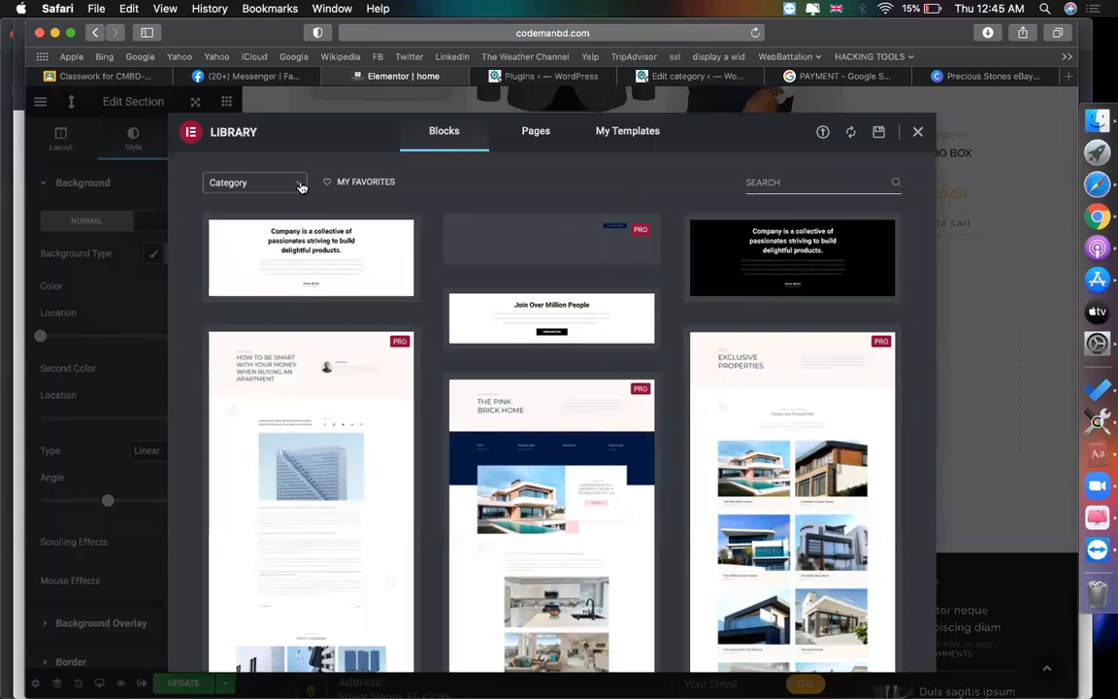
pyautogui.scroll(-15, 459, 388)
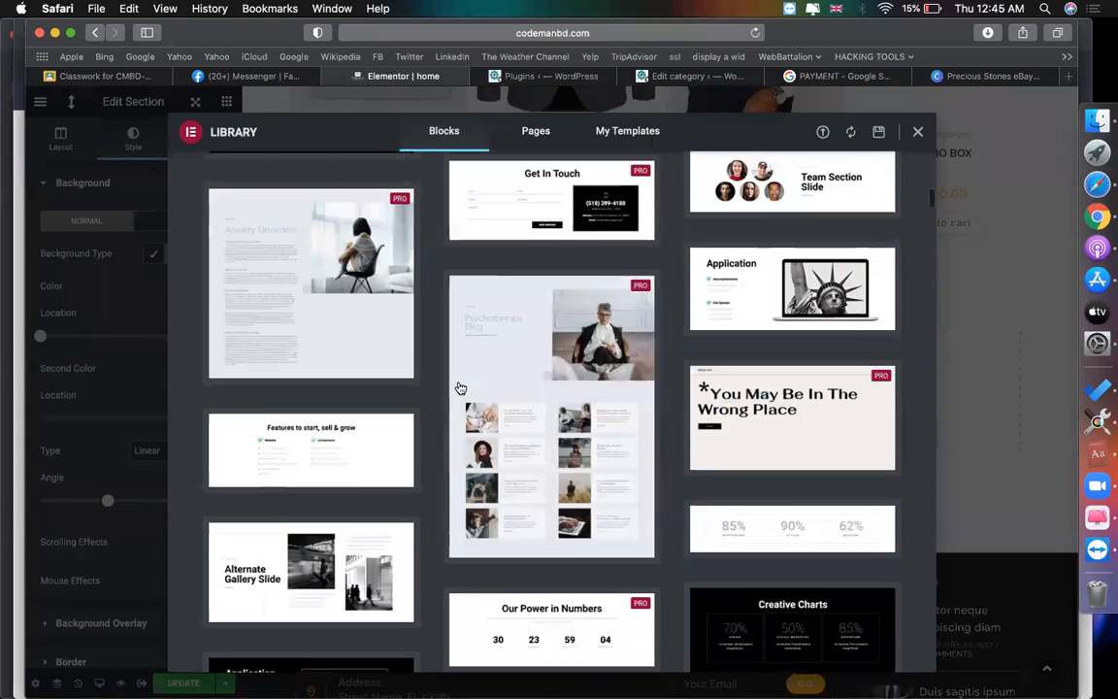
pyautogui.scroll(-5, 459, 388)
pyautogui.scroll(-5, 726, 420)
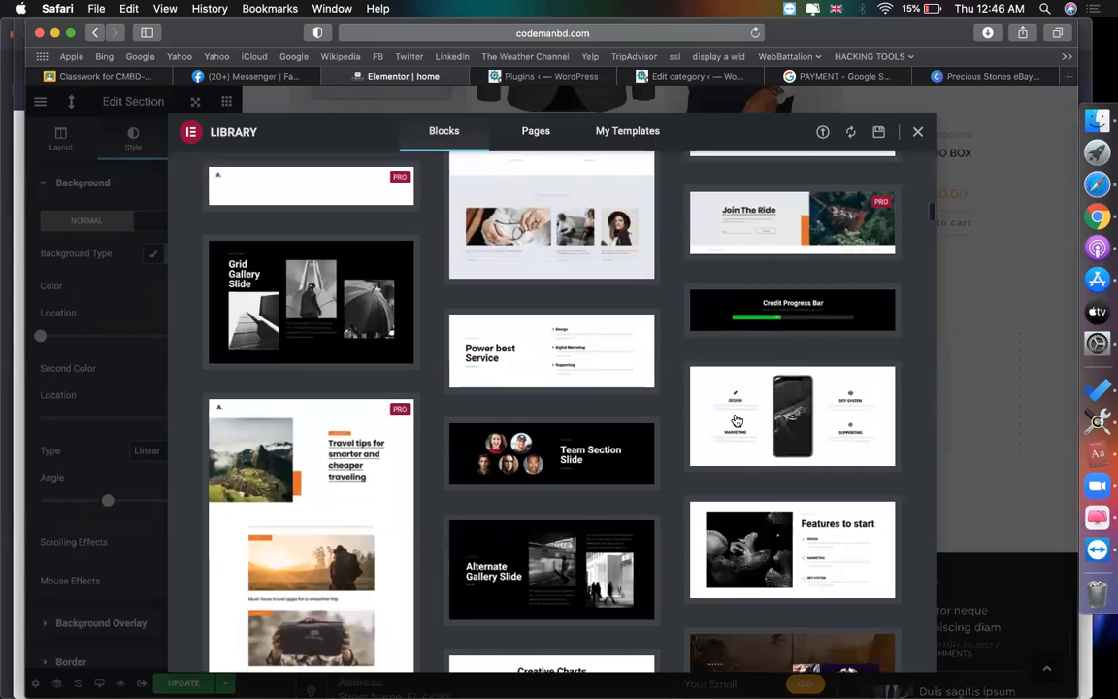
pyautogui.scroll(-8, 427, 485)
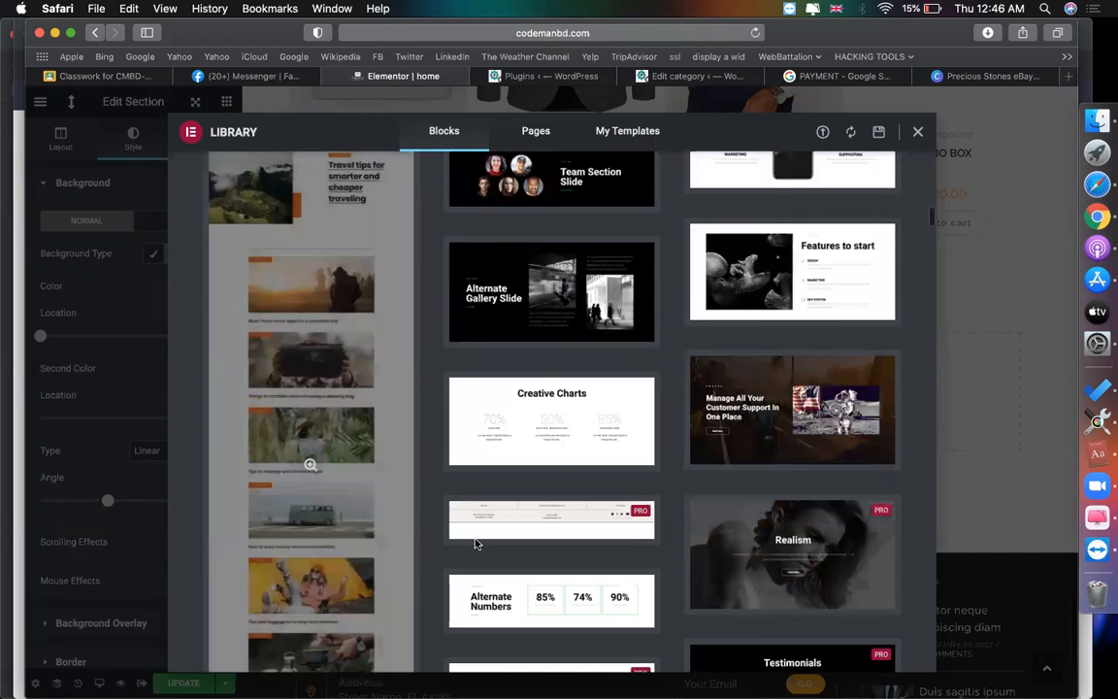
pyautogui.scroll(-10, 476, 543)
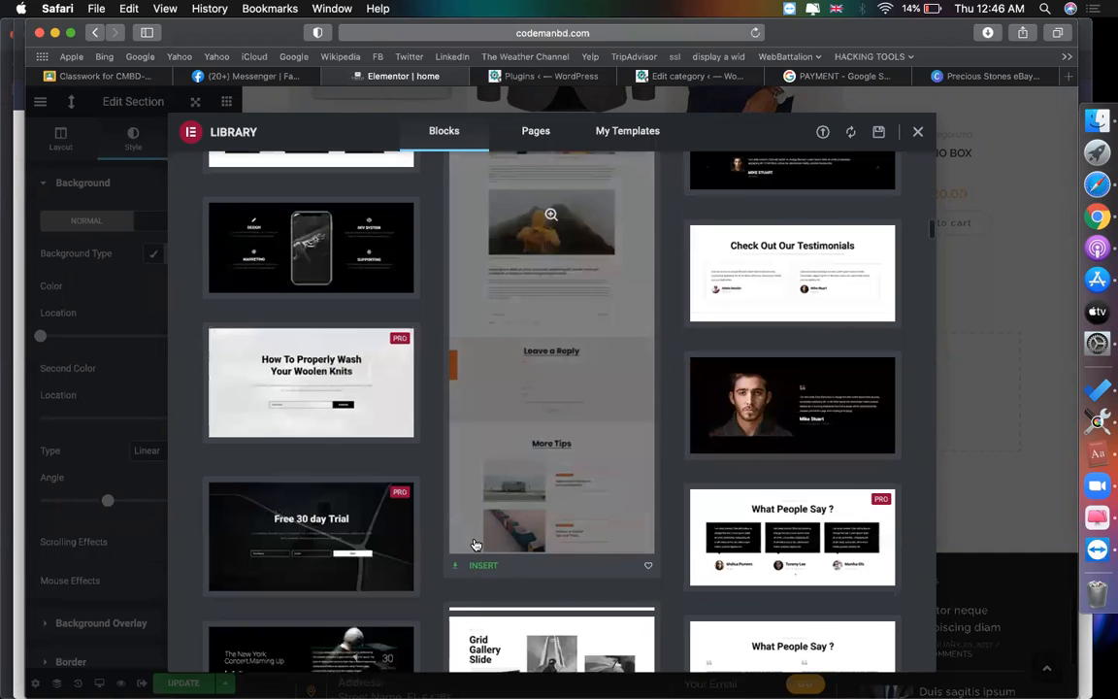
pyautogui.scroll(-10, 469, 458)
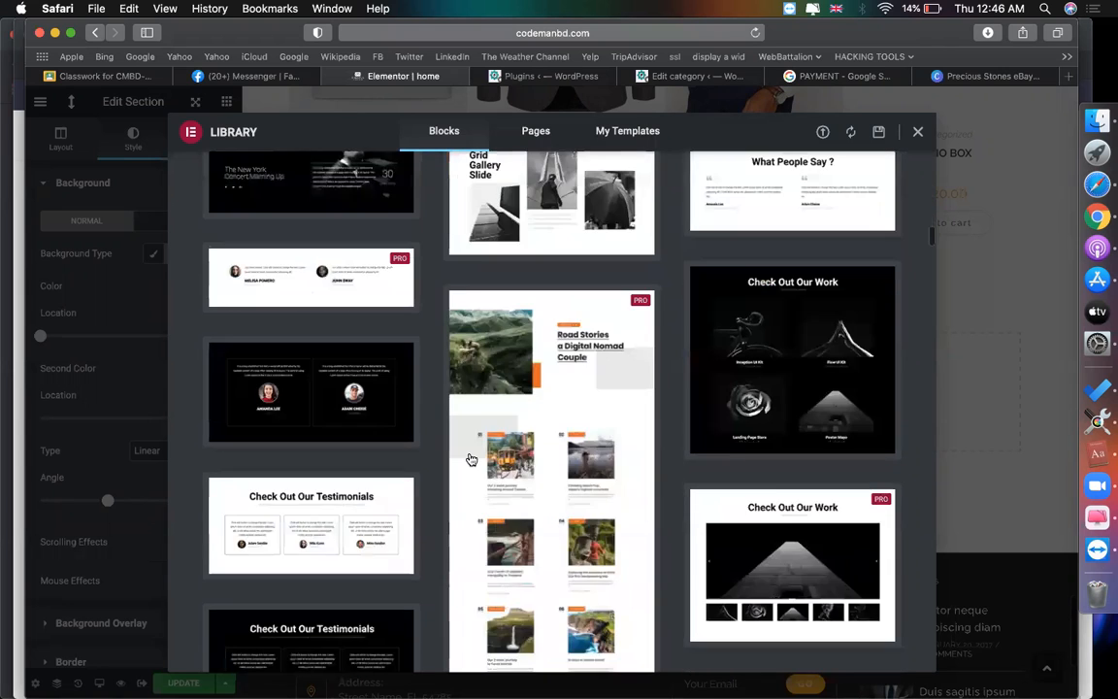
pyautogui.scroll(-10, 470, 458)
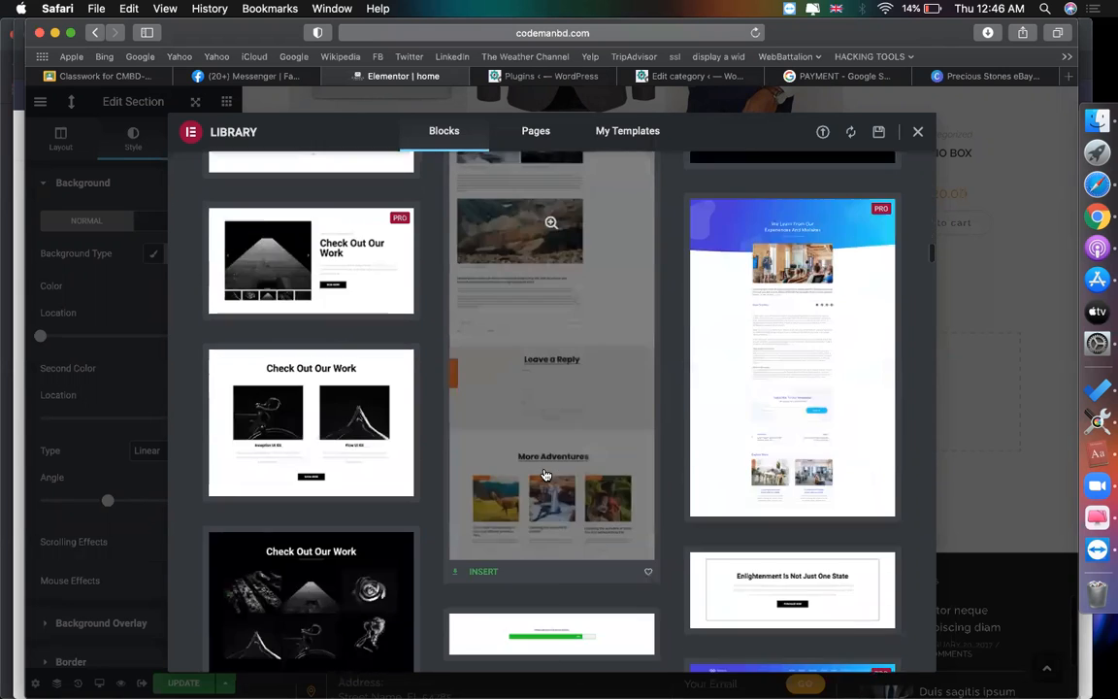
pyautogui.scroll(-5, 545, 476)
pyautogui.scroll(5, 543, 474)
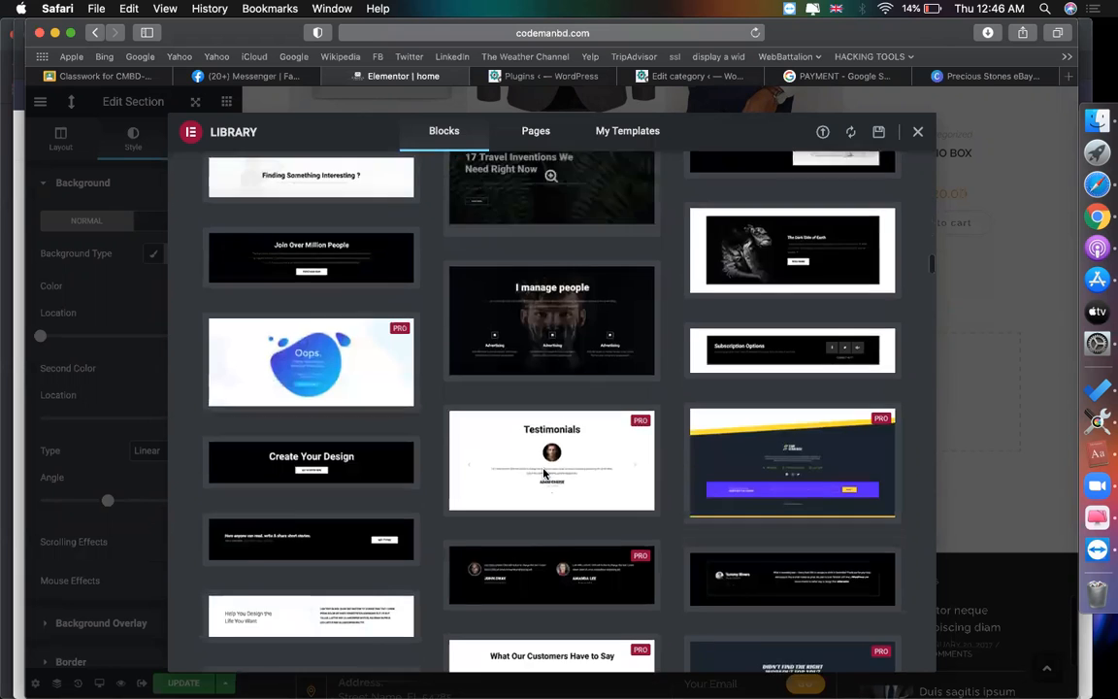
pyautogui.scroll(-1, 544, 474)
pyautogui.rightClick(544, 473)
pyautogui.click(451, 549)
pyautogui.scroll(-5, 452, 549)
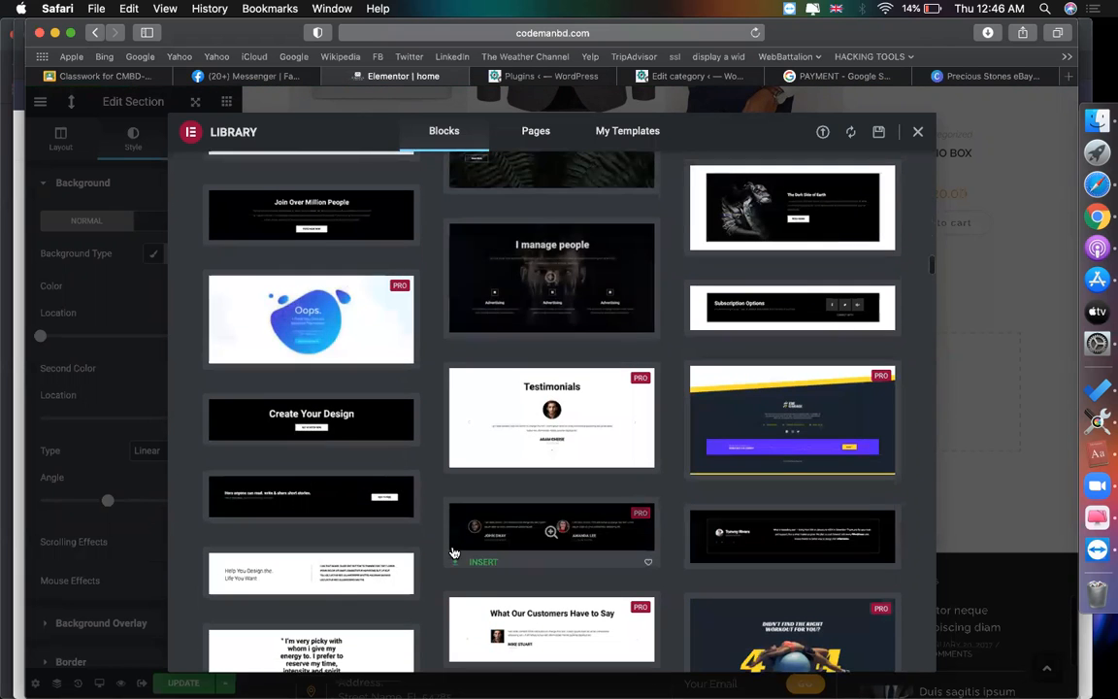
pyautogui.scroll(-6, 561, 314)
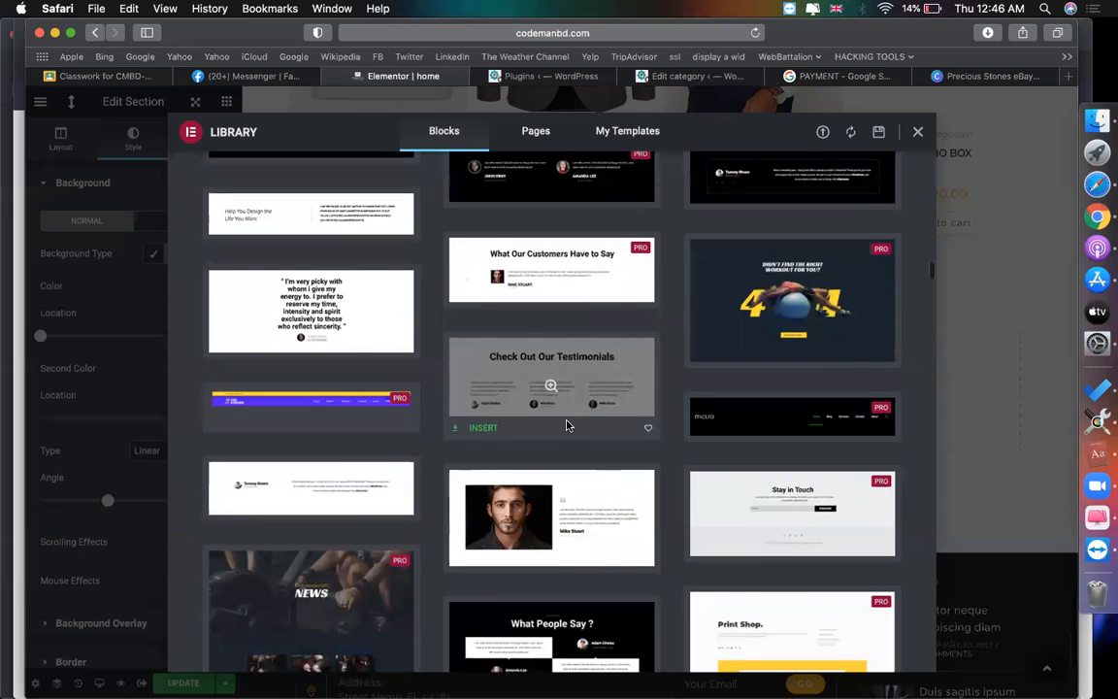
pyautogui.scroll(-7, 561, 427)
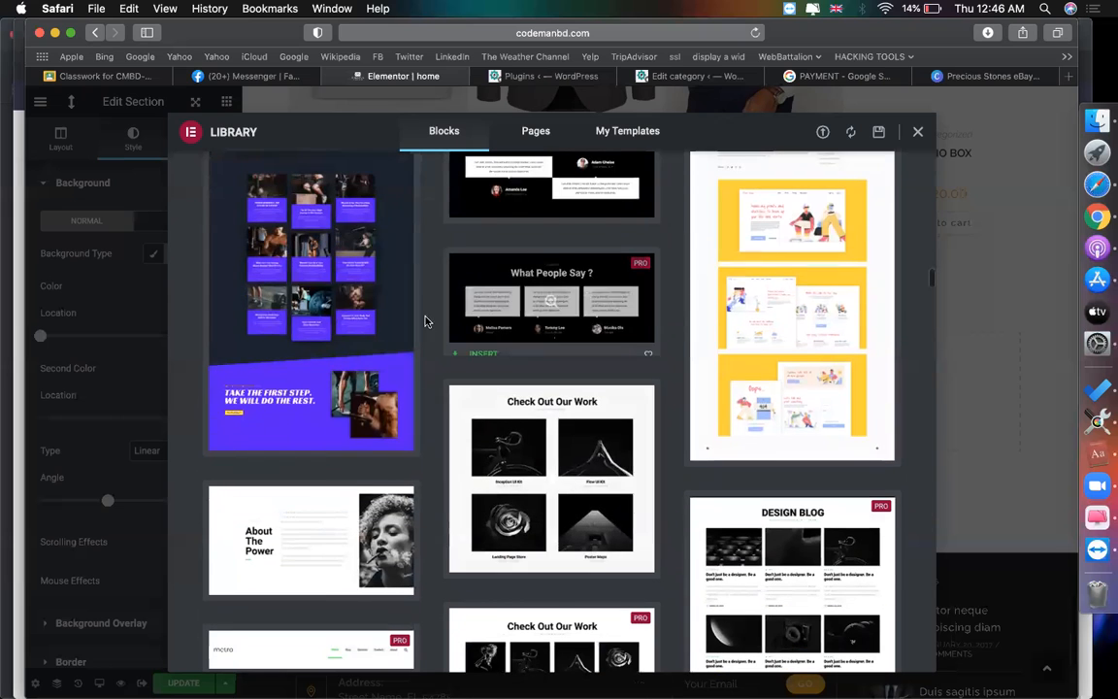
pyautogui.scroll(-5, 691, 331)
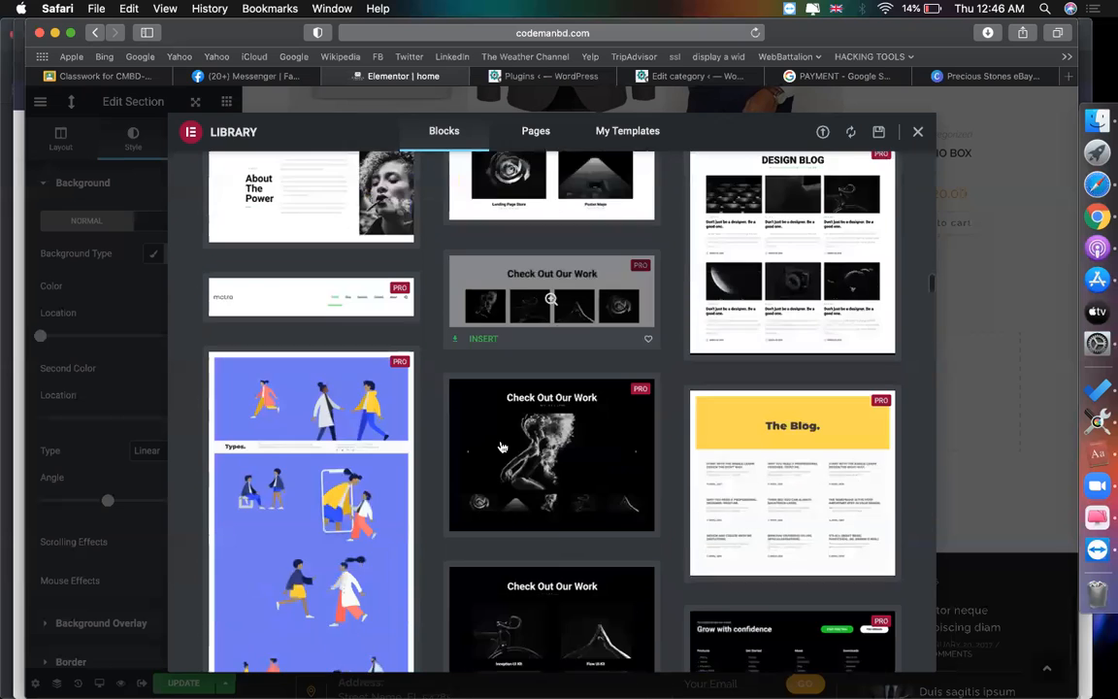
pyautogui.scroll(-10, 564, 527)
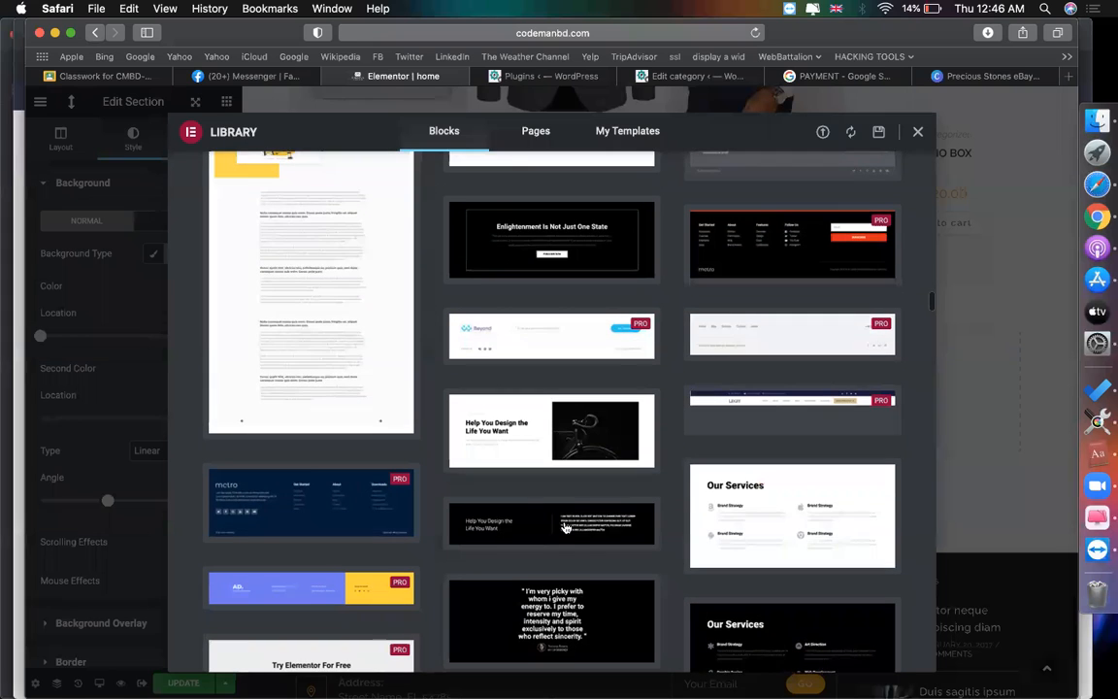
pyautogui.scroll(-6, 565, 527)
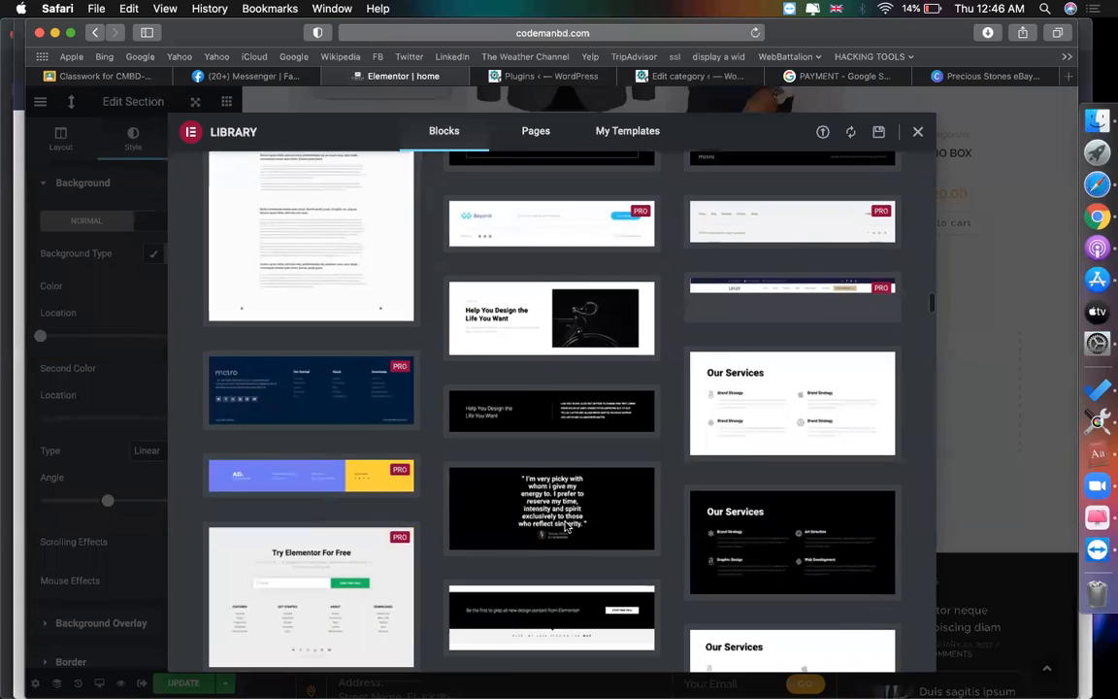
pyautogui.scroll(-6, 565, 527)
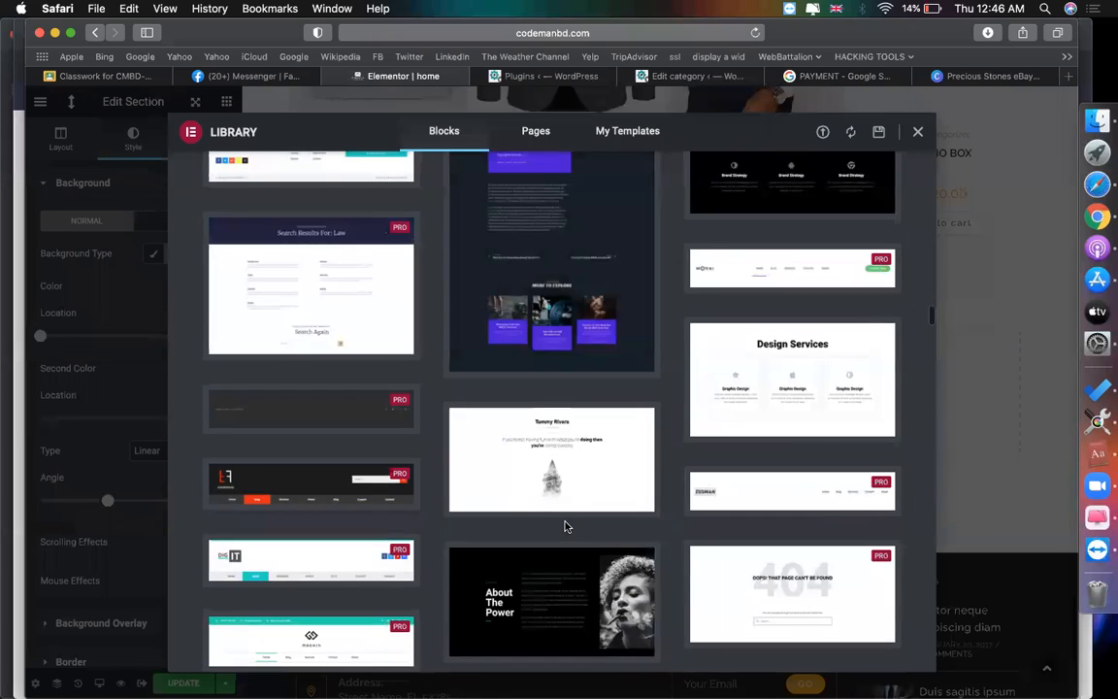
pyautogui.scroll(-8, 565, 527)
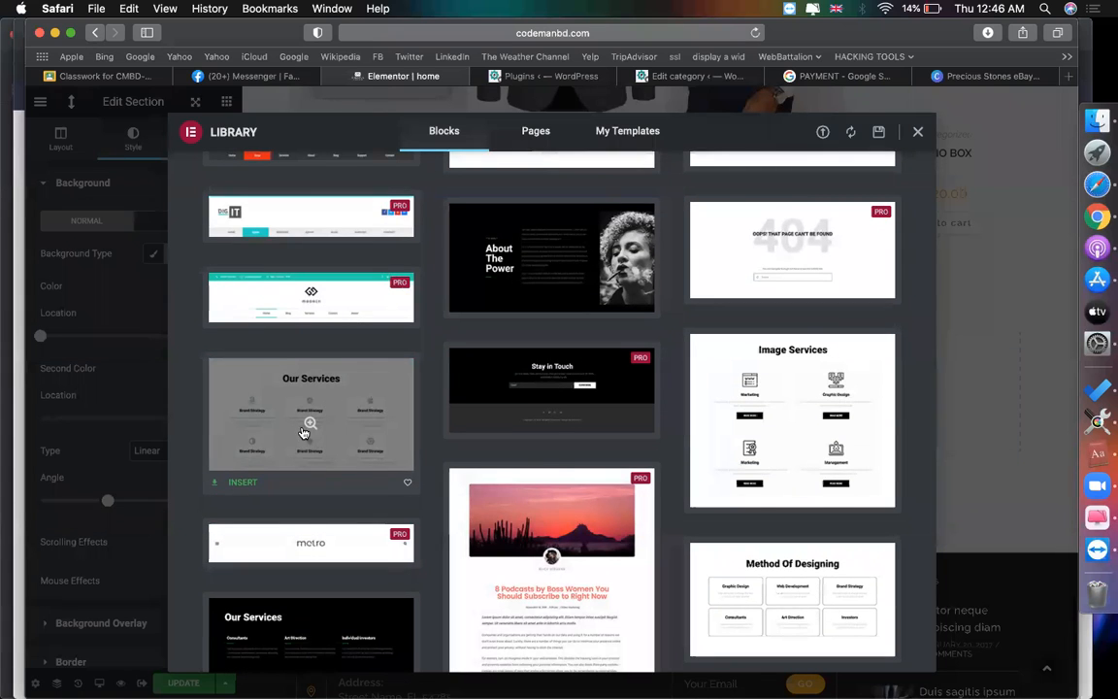
pyautogui.scroll(-10, 304, 432)
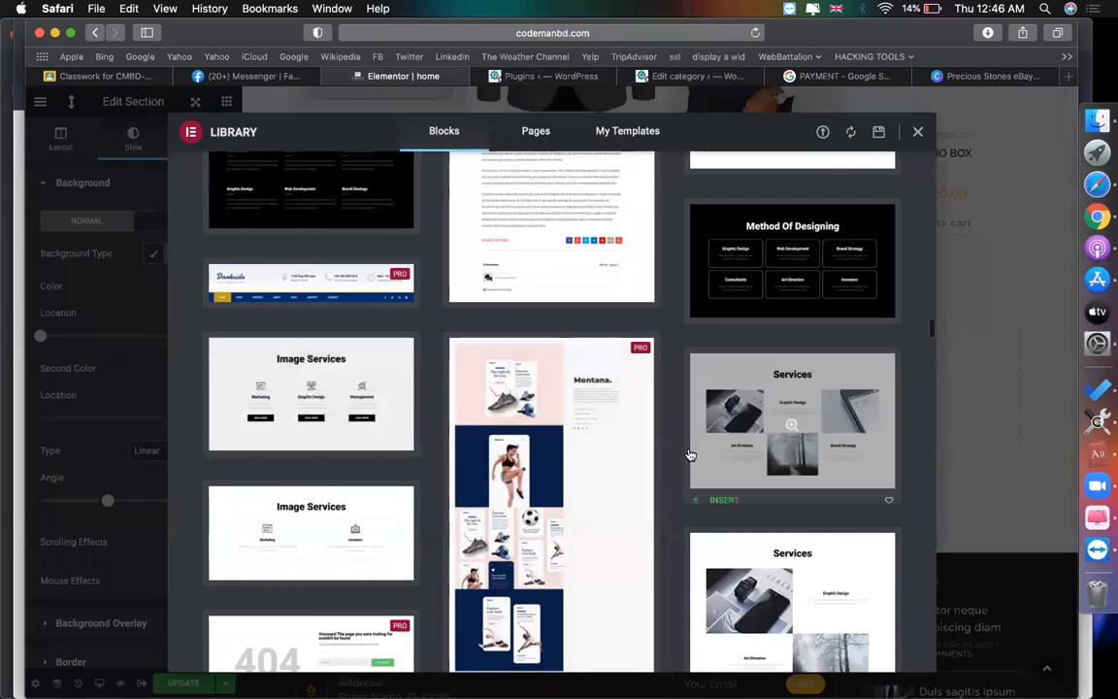
pyautogui.scroll(-3, 690, 455)
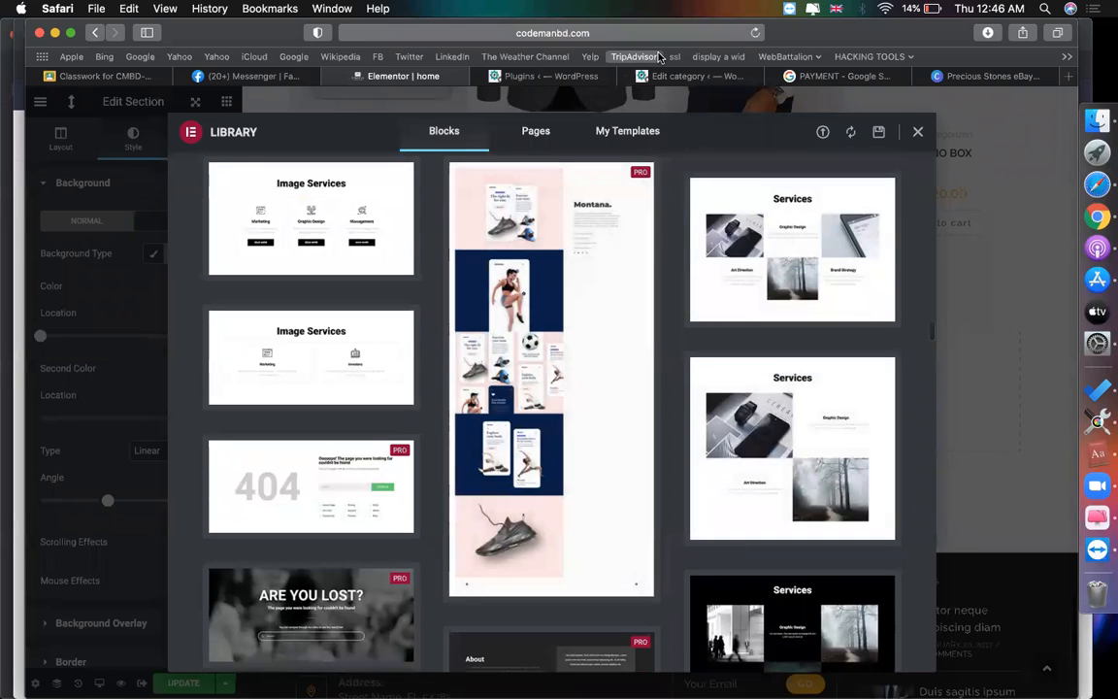
pyautogui.scroll(-10, 644, 288)
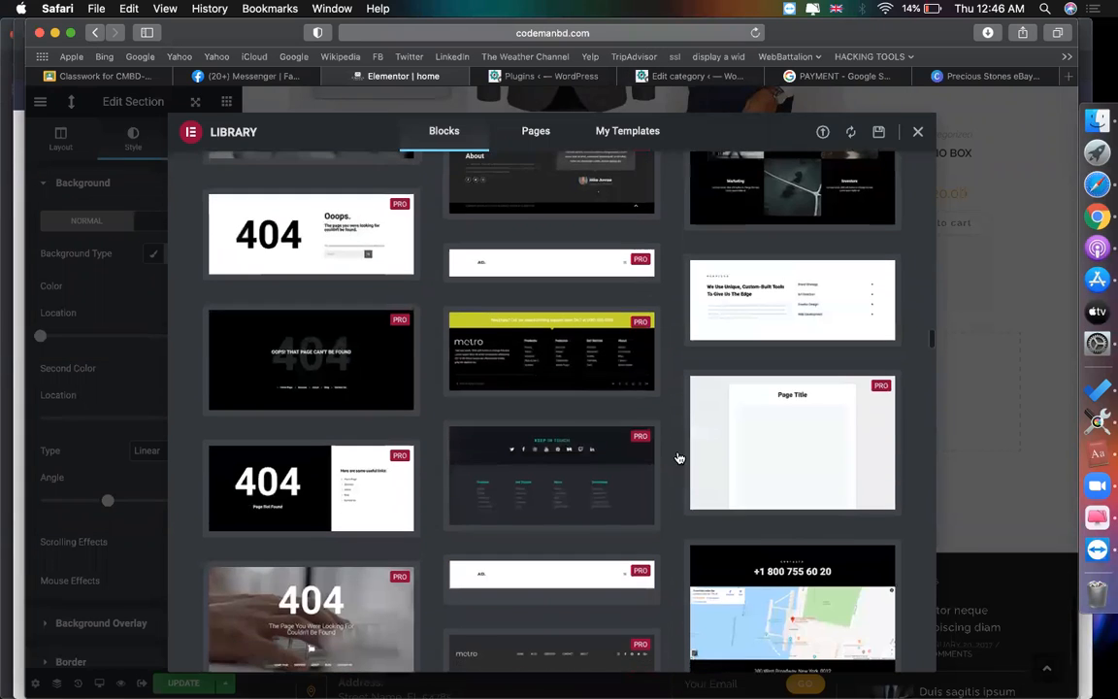
pyautogui.scroll(-10, 679, 457)
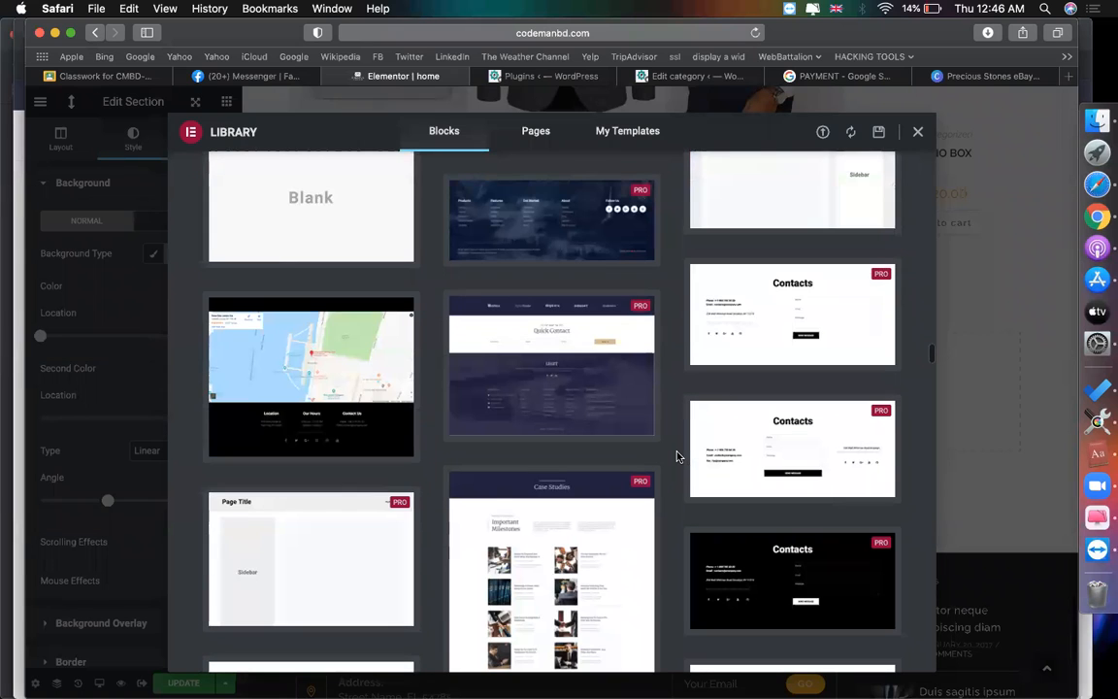
pyautogui.click(917, 131)
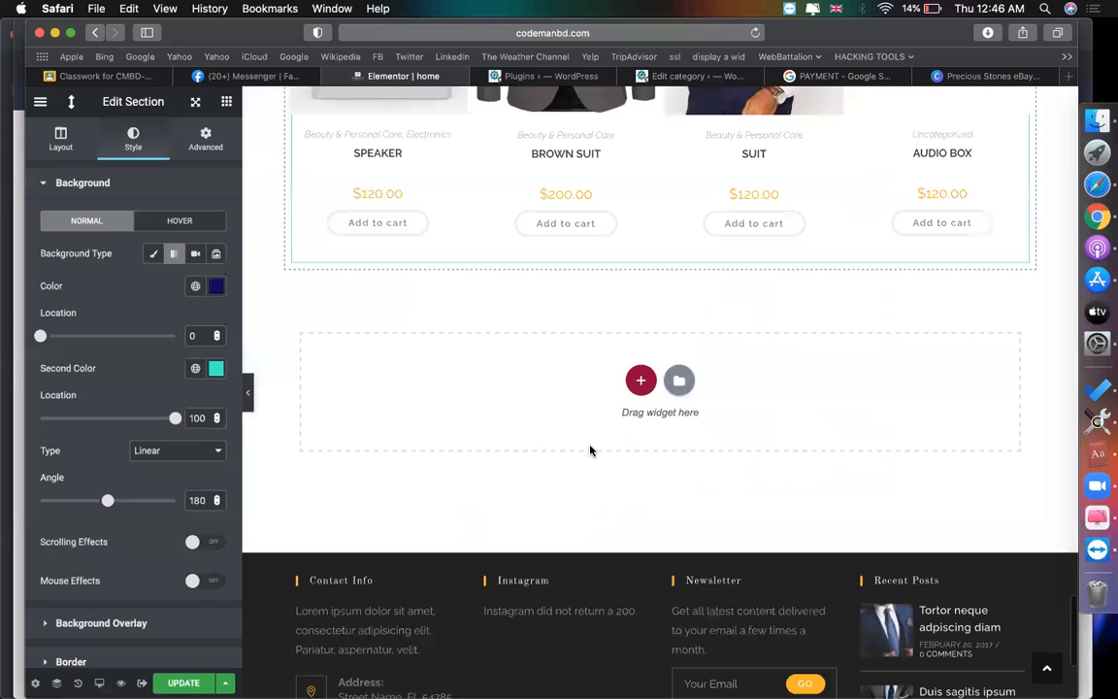
# Step: Add a three-column section below the recent products and place an Image widget in its first column
pyautogui.click(641, 380)
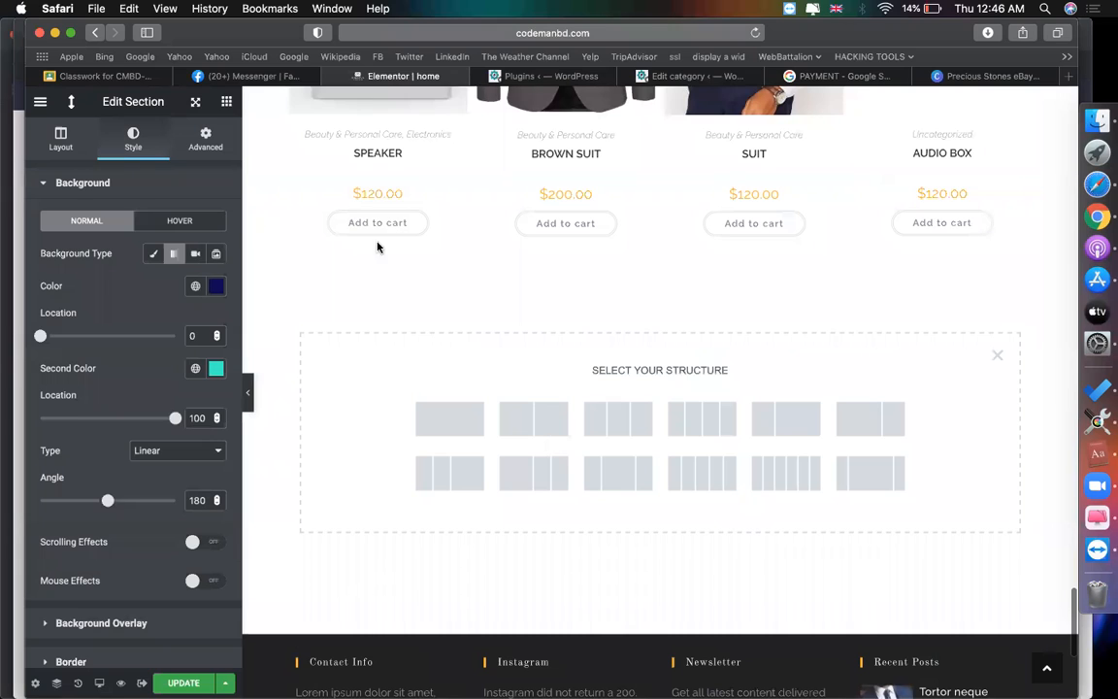
pyautogui.click(615, 428)
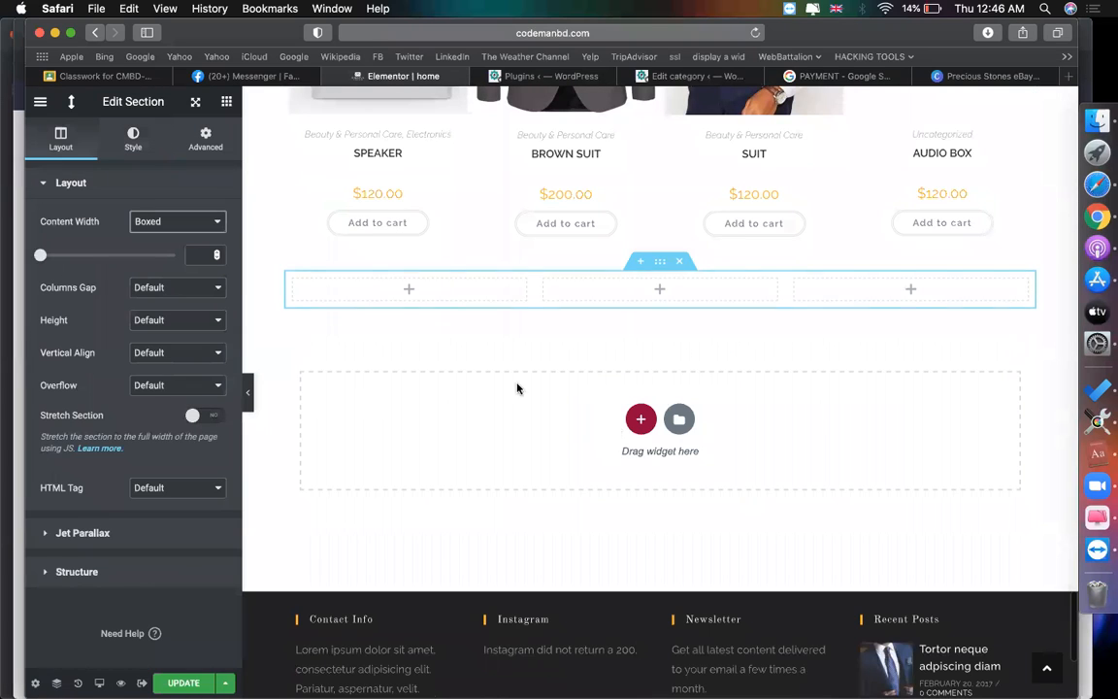
pyautogui.click(376, 286)
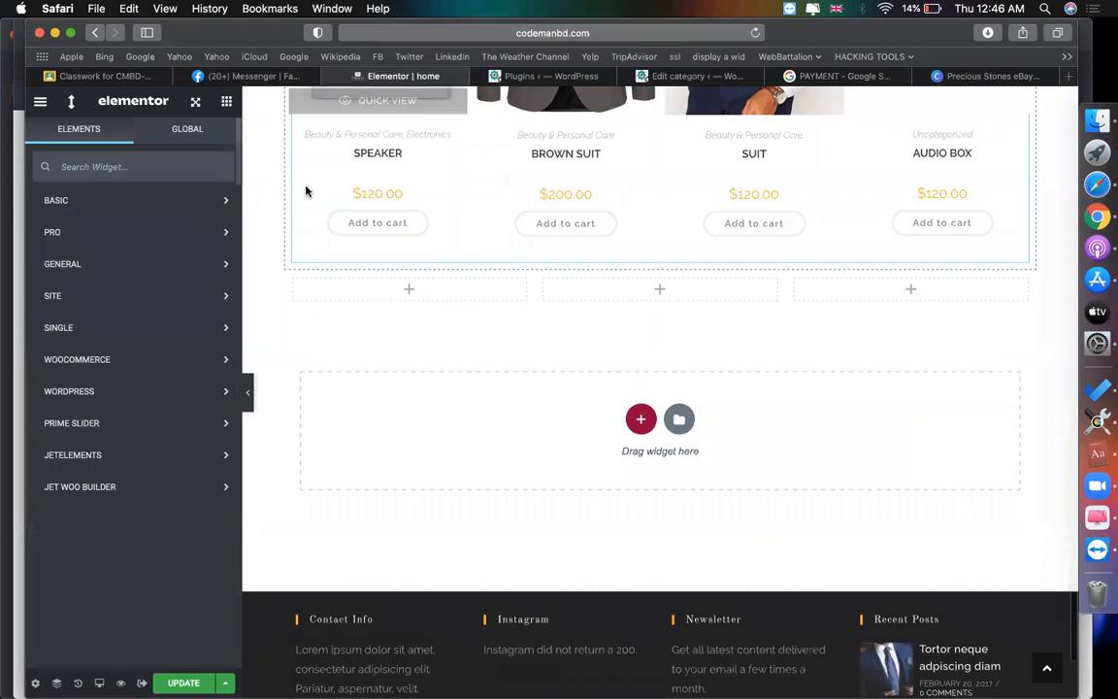
pyautogui.click(173, 200)
pyautogui.click(171, 200)
pyautogui.click(171, 199)
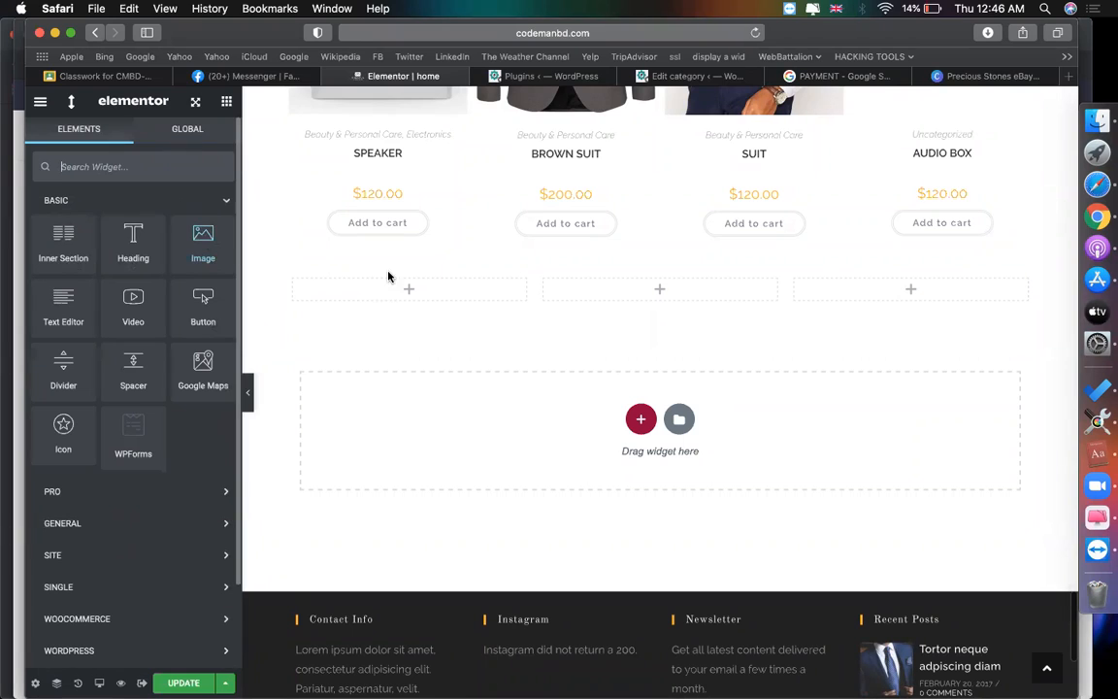
pyautogui.moveTo(224, 251); pyautogui.dragTo(414, 305)
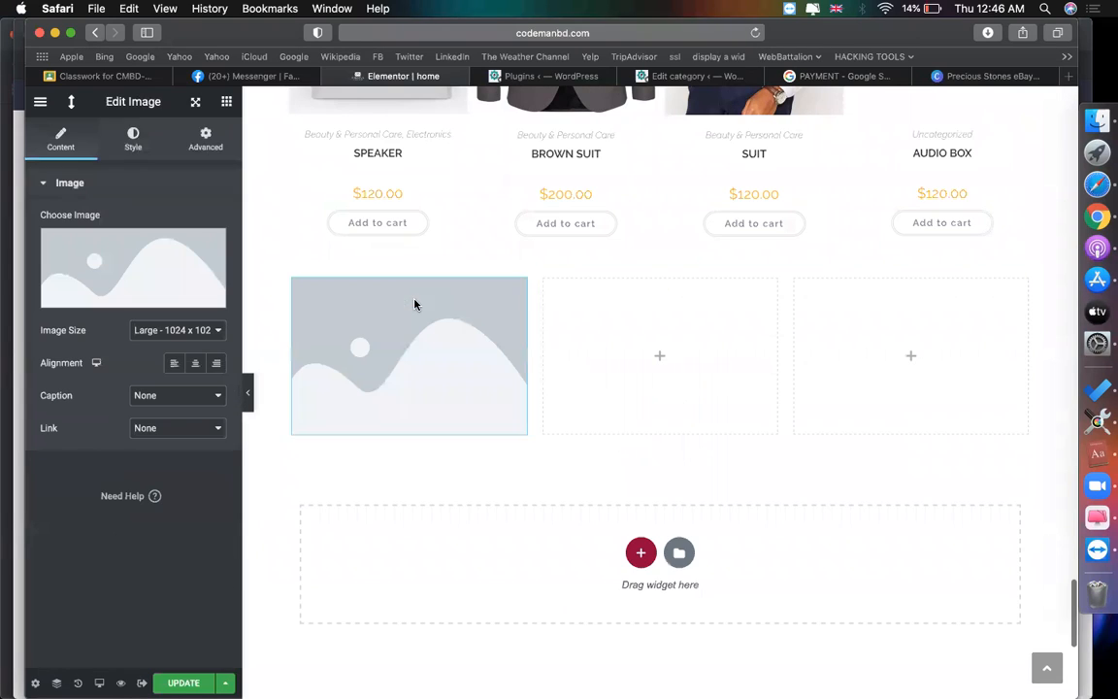
# Step: Set the first column's image to techreviewed-logo-.png from the media library
pyautogui.click(190, 263)
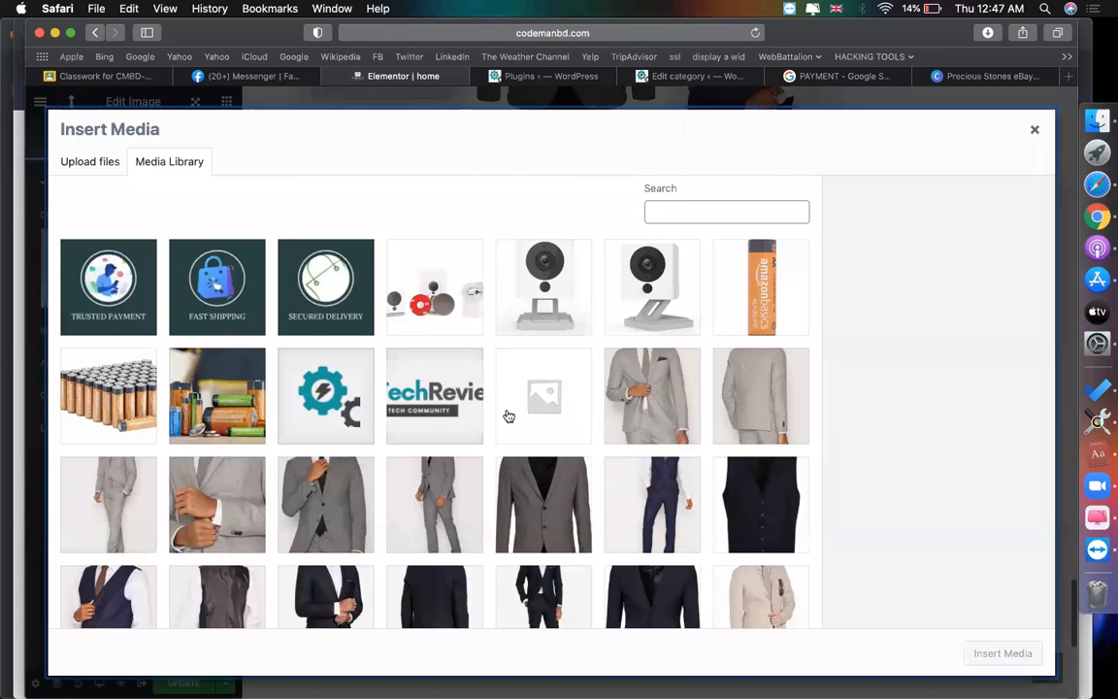
pyautogui.click(445, 409)
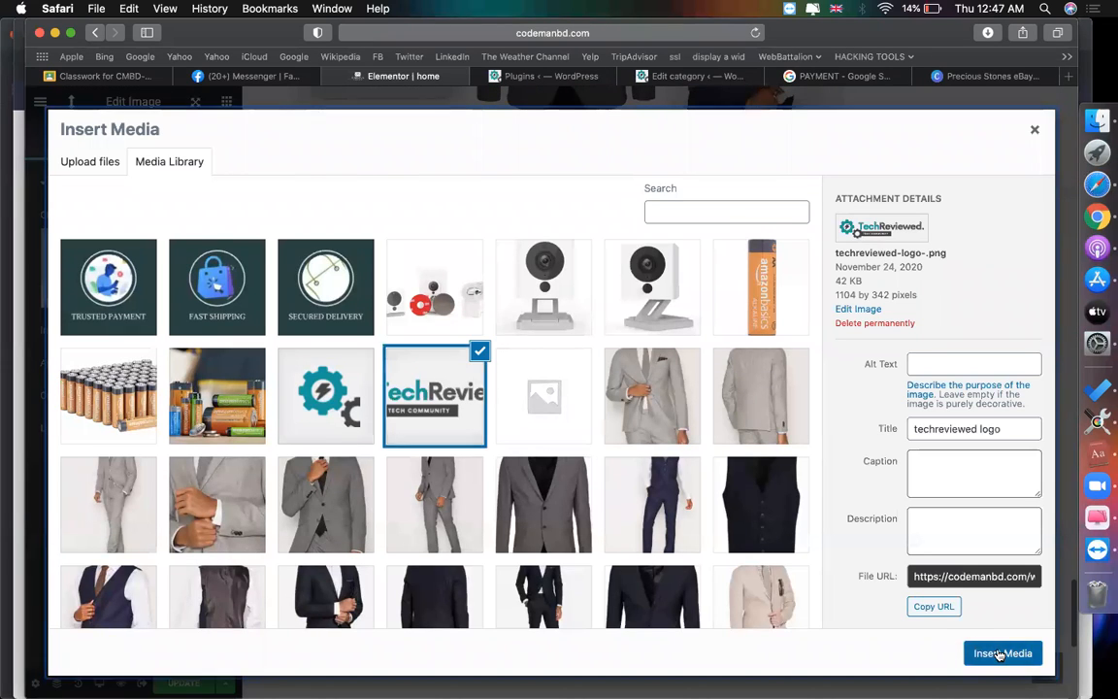
pyautogui.click(986, 650)
# Step: Place an Image widget in the middle column of the three-column section
pyautogui.click(670, 309)
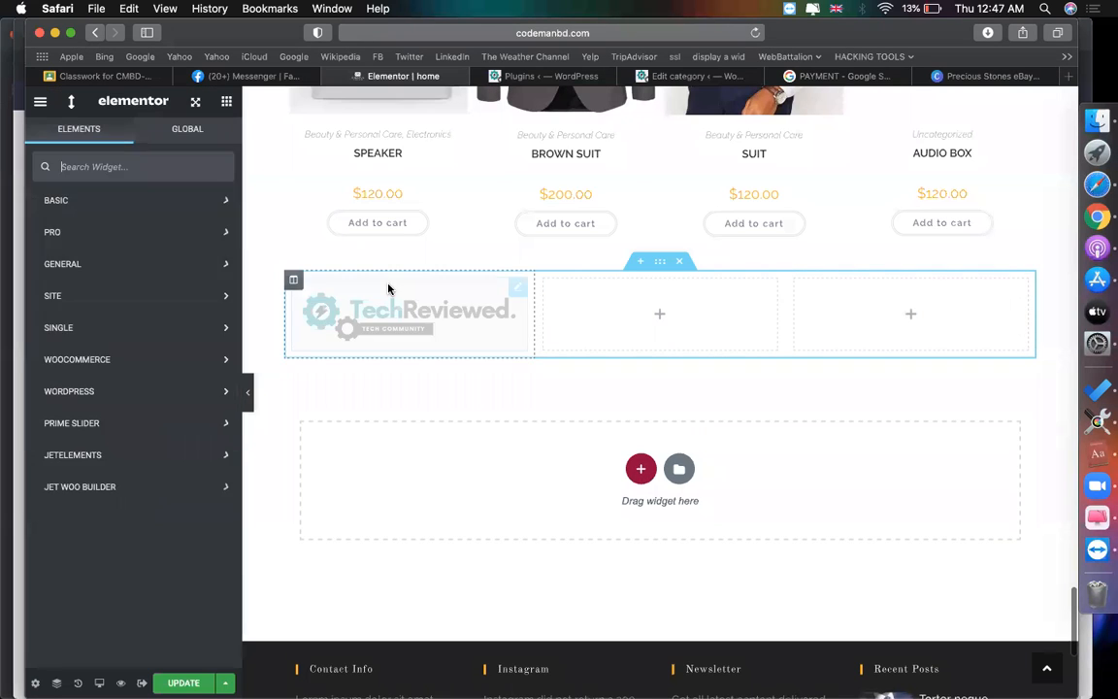
pyautogui.click(154, 210)
pyautogui.moveTo(580, 305); pyautogui.dragTo(660, 315)
# Step: Start a file upload for the middle column's image and open the TotalShopBD.com assets folder
pyautogui.click(184, 251)
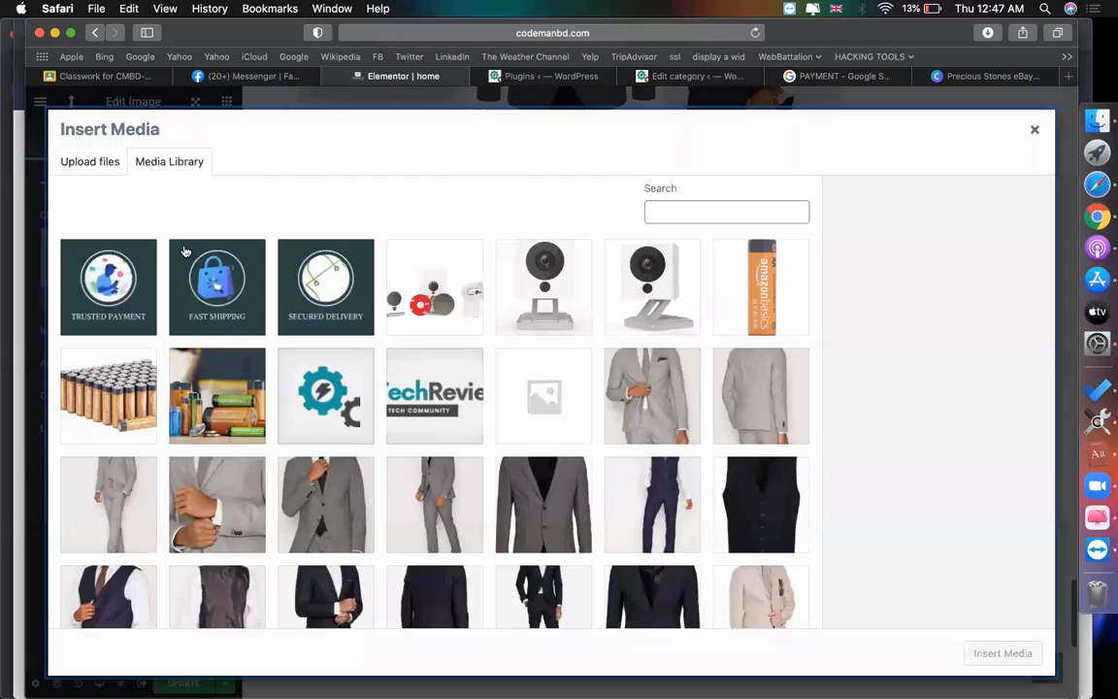
pyautogui.click(118, 177)
pyautogui.click(552, 388)
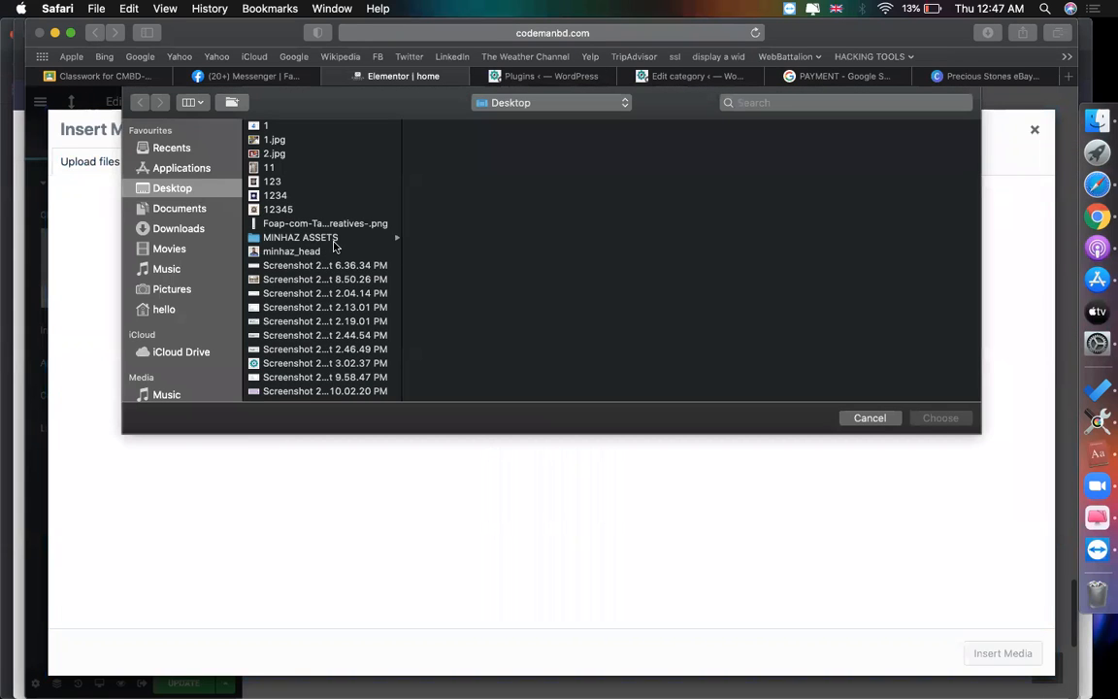
pyautogui.click(330, 238)
pyautogui.click(469, 168)
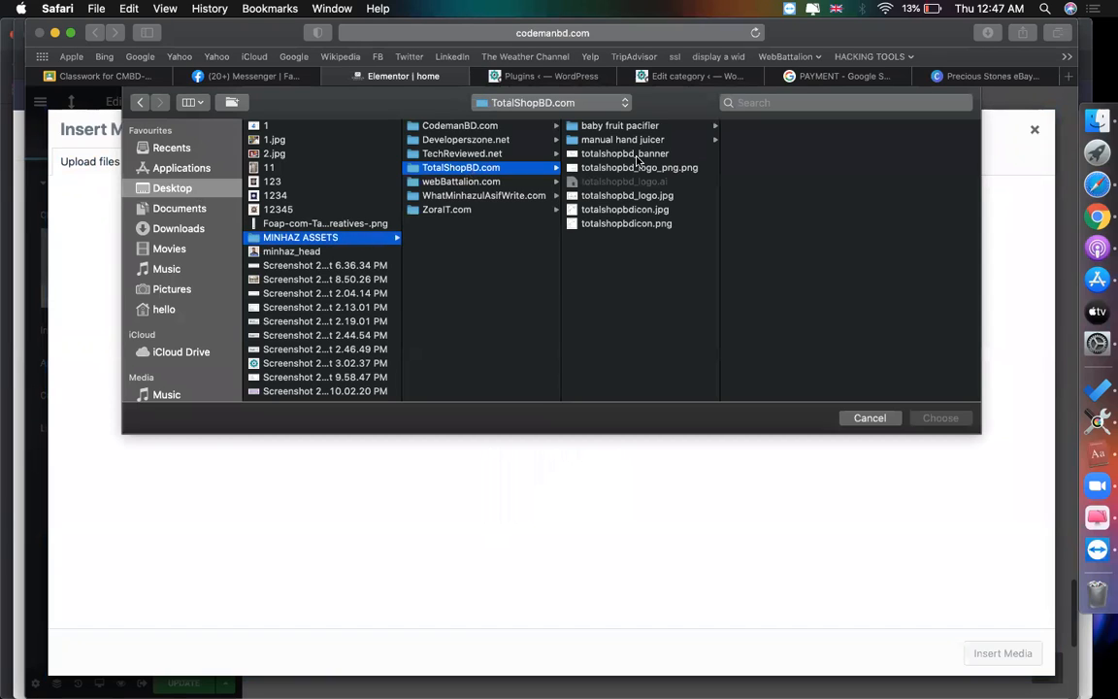
# Step: Preview the TotalShopBD image files, upload totalshopbd_logo.jpg and insert it as the middle column's image
pyautogui.click(615, 196)
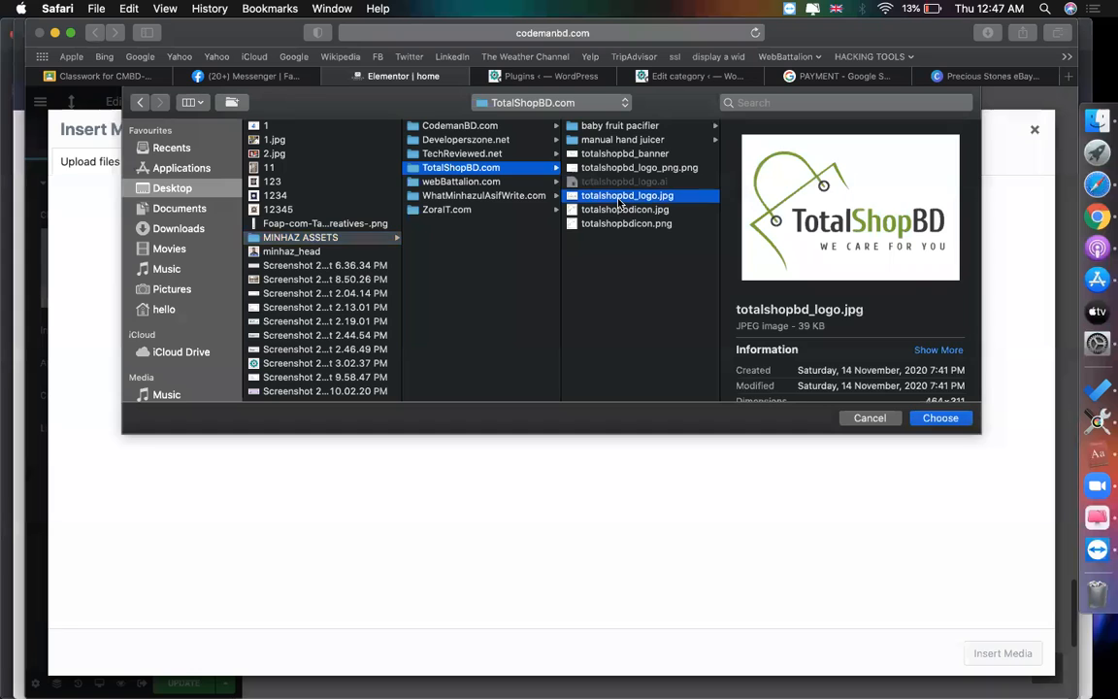
pyautogui.click(627, 208)
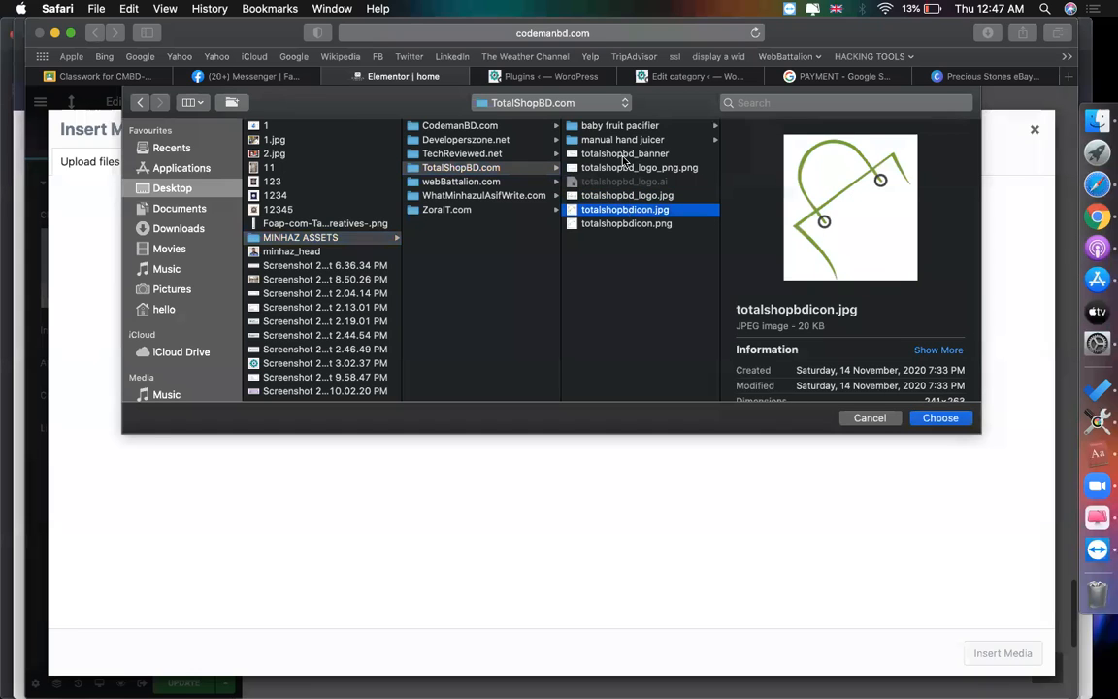
pyautogui.click(626, 155)
pyautogui.click(638, 167)
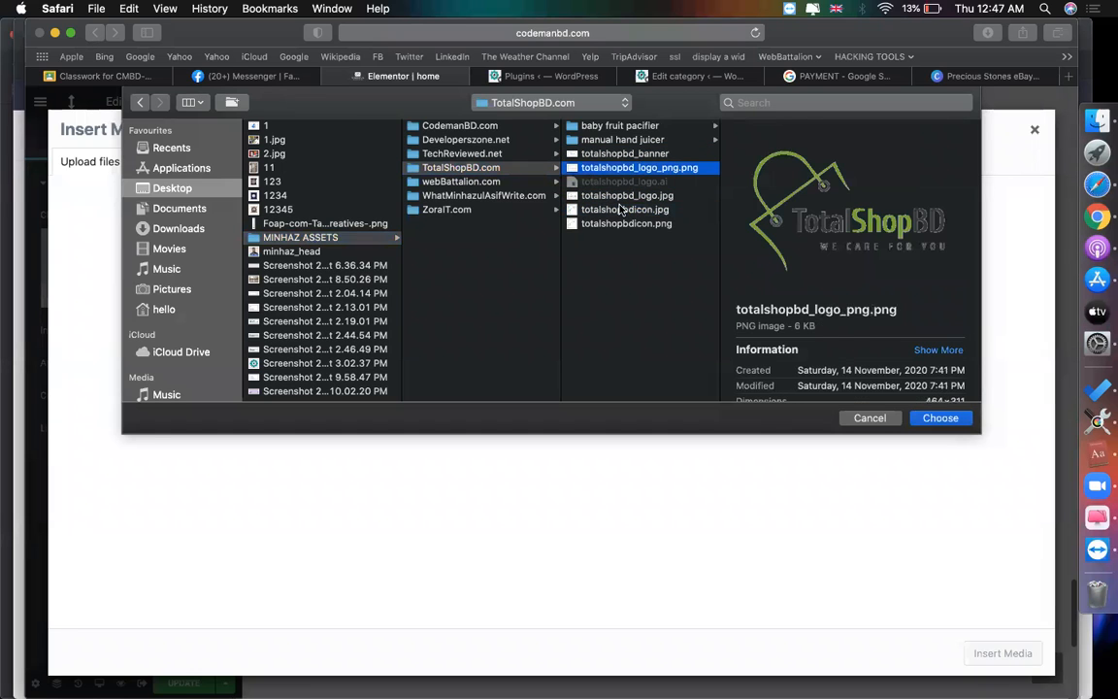
pyautogui.click(622, 209)
pyautogui.click(627, 195)
pyautogui.click(939, 418)
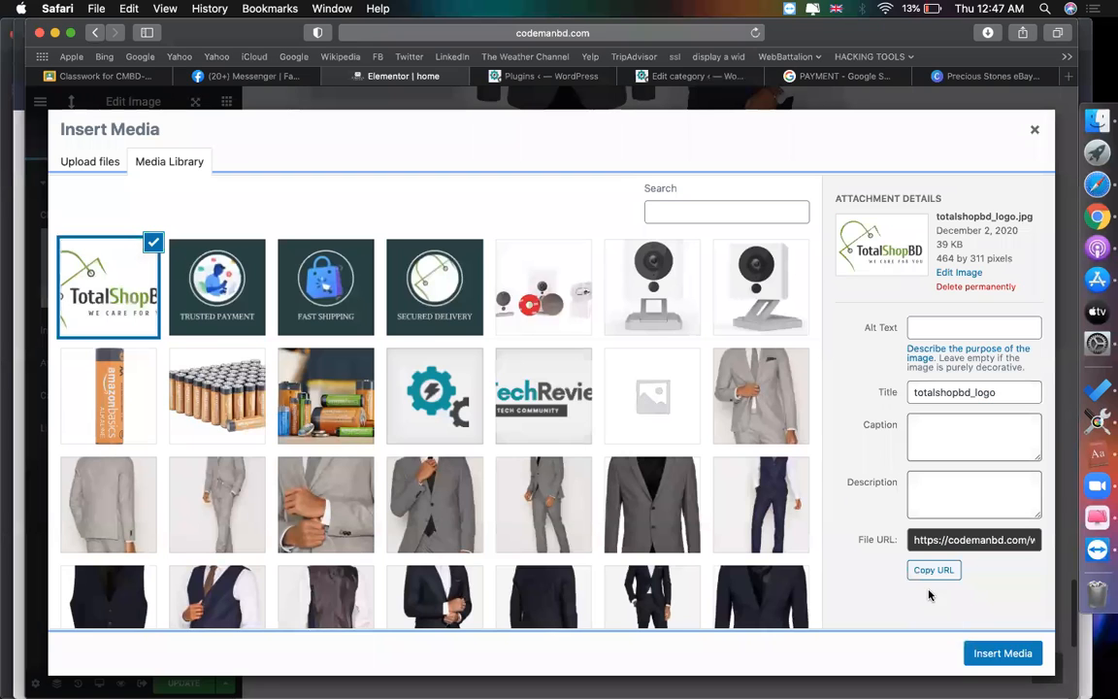
pyautogui.click(983, 656)
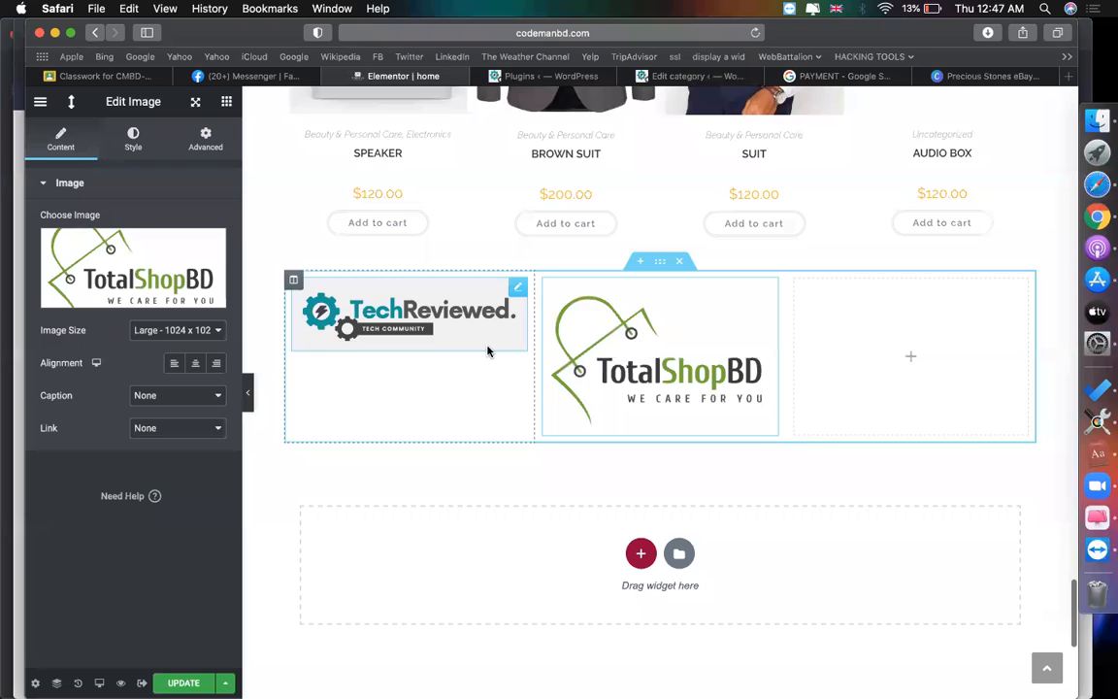
# Step: Set the TotalShopBD logo's width to 47% in the image style settings
pyautogui.click(135, 137)
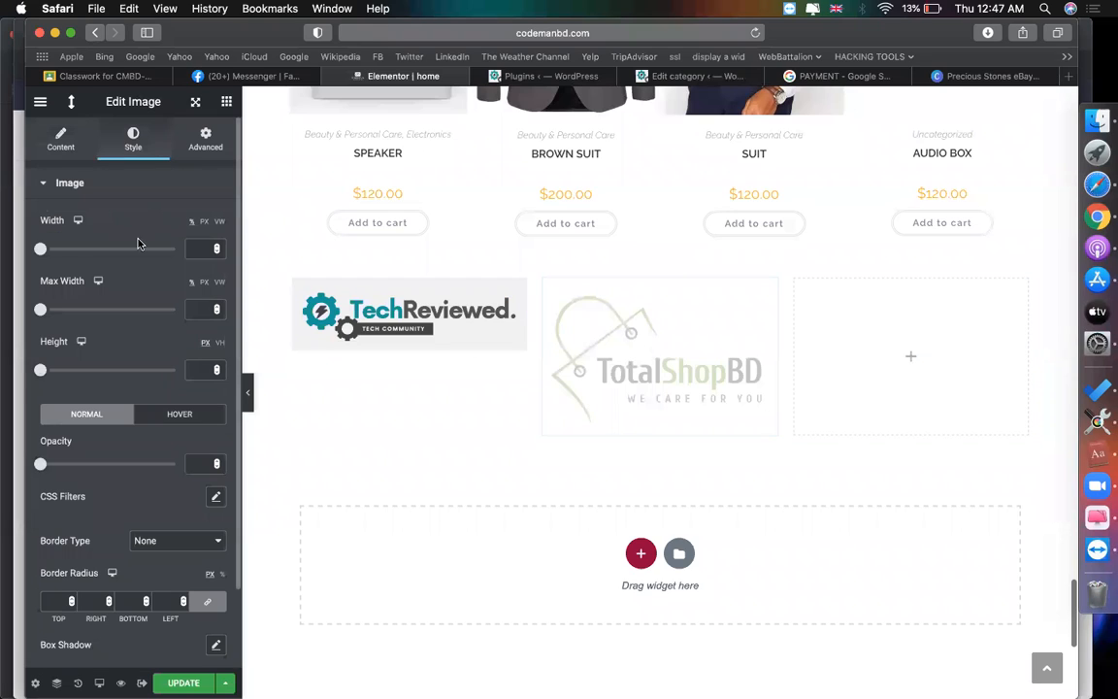
pyautogui.moveTo(42, 250); pyautogui.dragTo(99, 260)
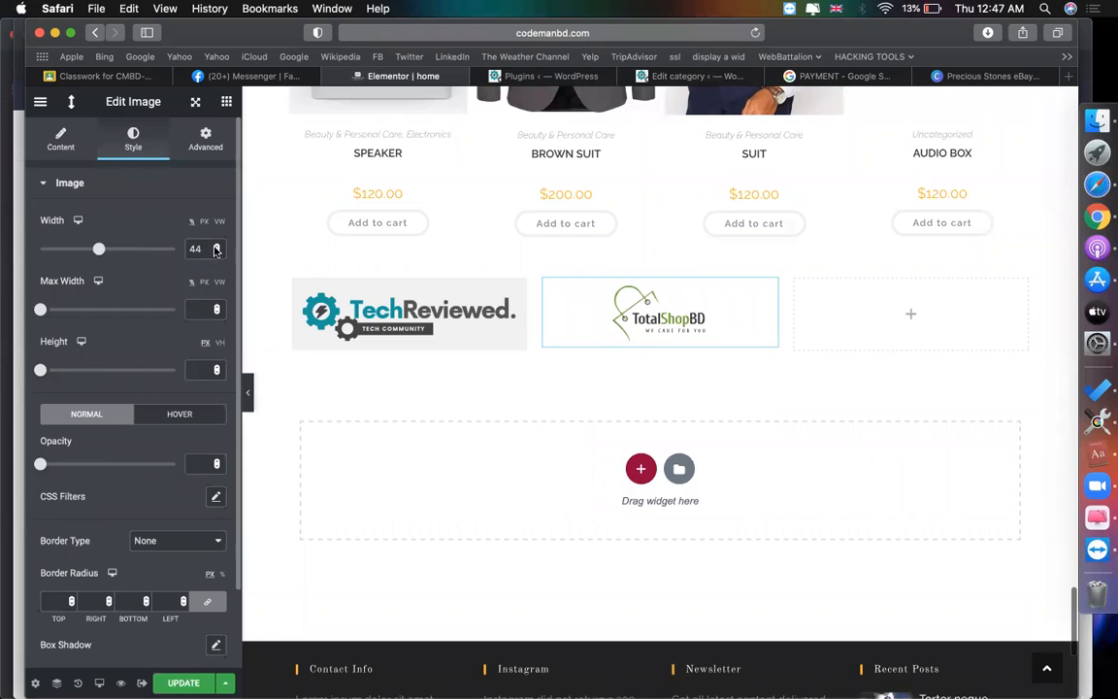
pyautogui.press('Up')
pyautogui.press('Up')
pyautogui.press('Up')
# Step: Place an Image widget in the third column of the logo section
pyautogui.click(897, 334)
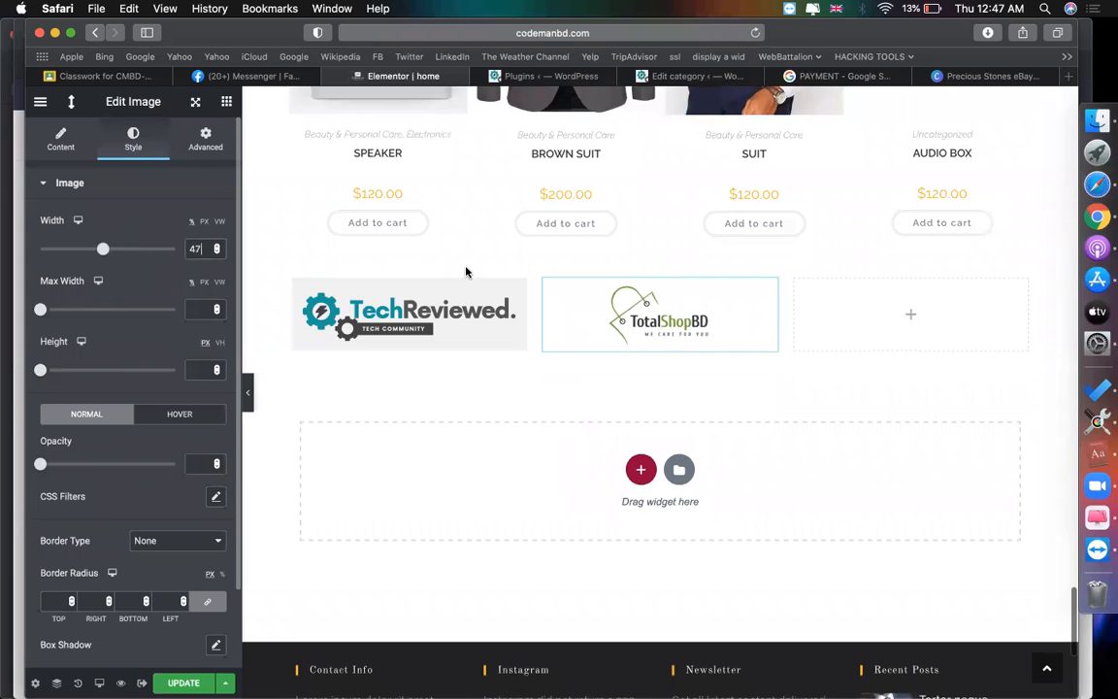
pyautogui.click(141, 207)
pyautogui.moveTo(203, 242); pyautogui.dragTo(854, 301)
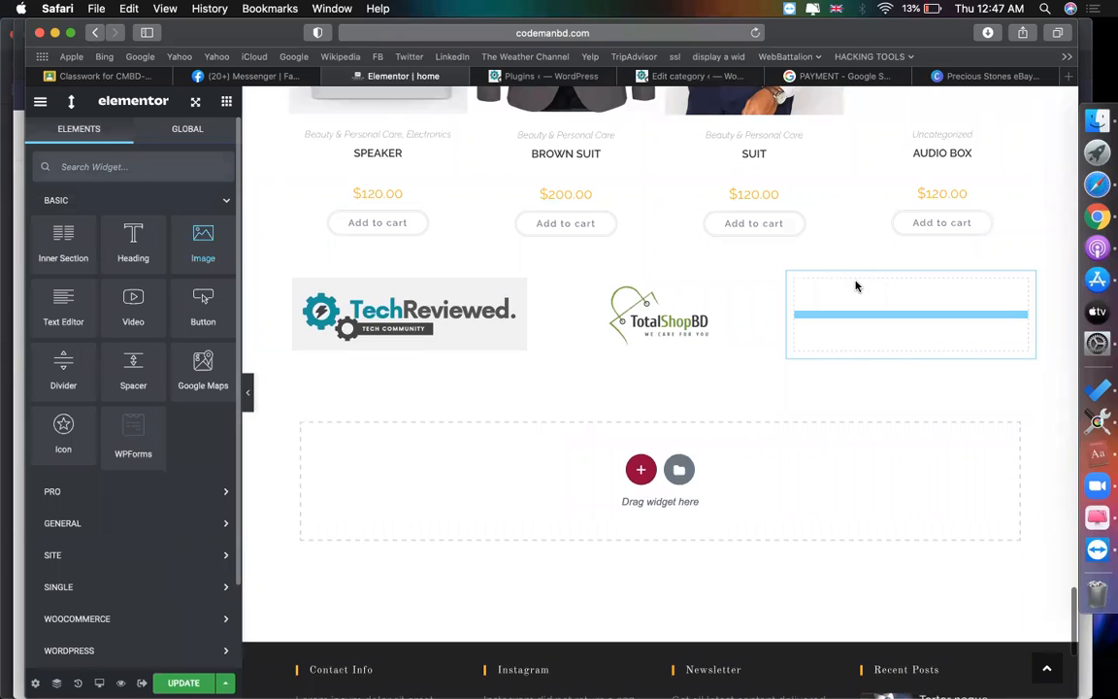
# Step: Upload devzone.png from the Developerszone.net folder and insert it as the third column's image
pyautogui.click(196, 281)
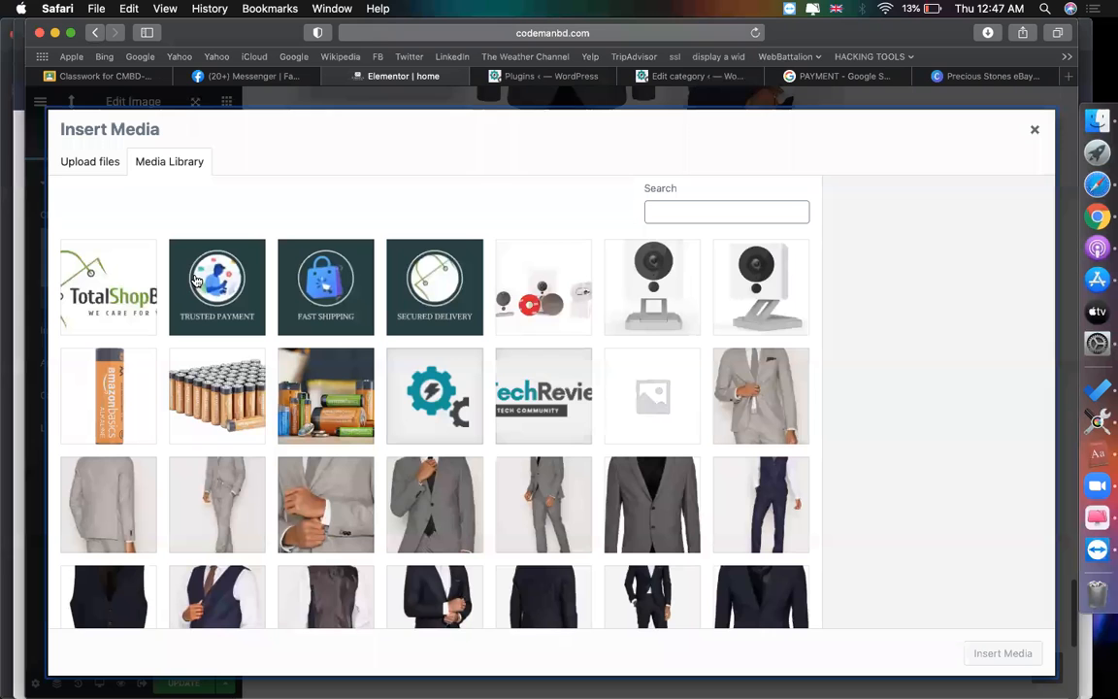
pyautogui.click(109, 166)
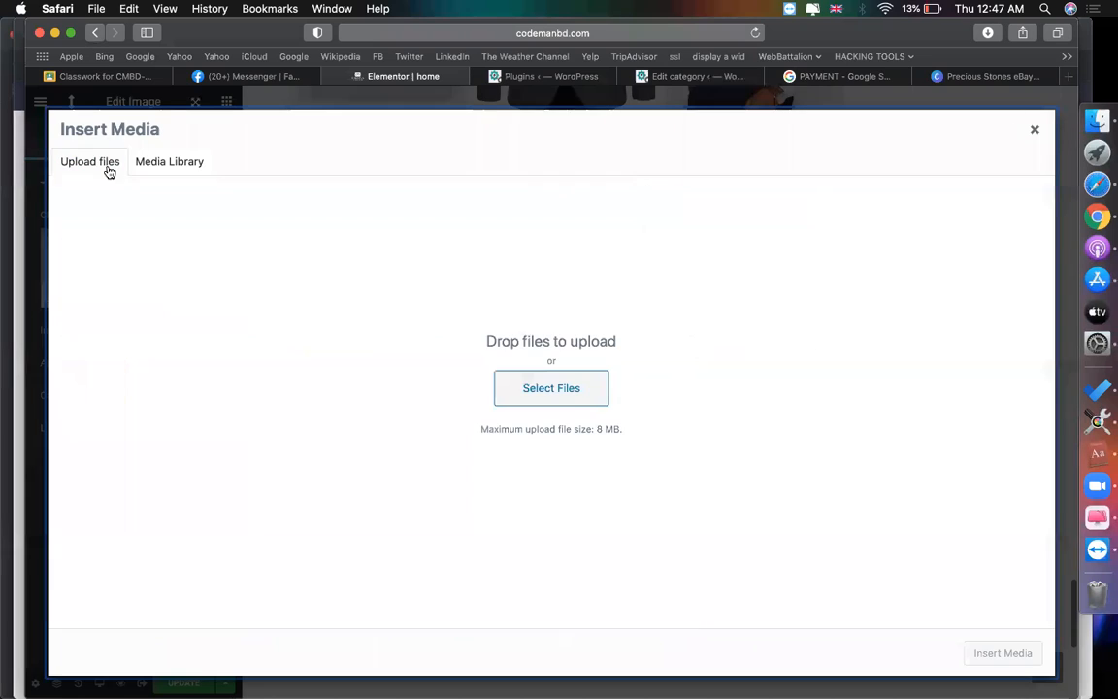
pyautogui.click(577, 403)
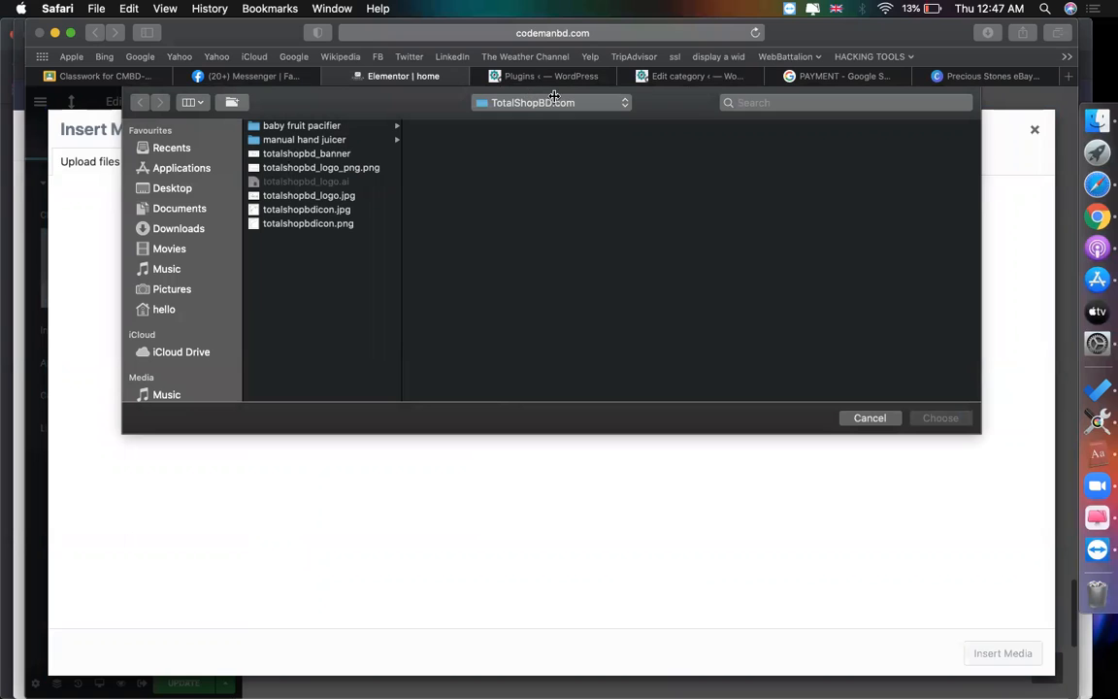
pyautogui.click(497, 101)
pyautogui.click(526, 117)
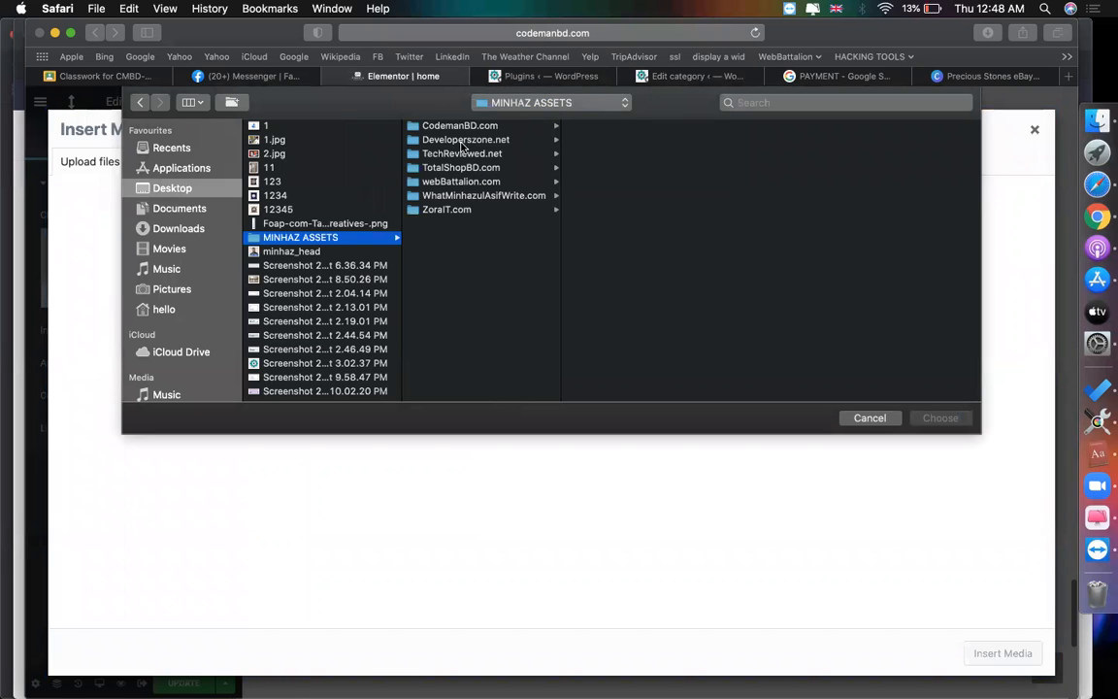
pyautogui.click(462, 142)
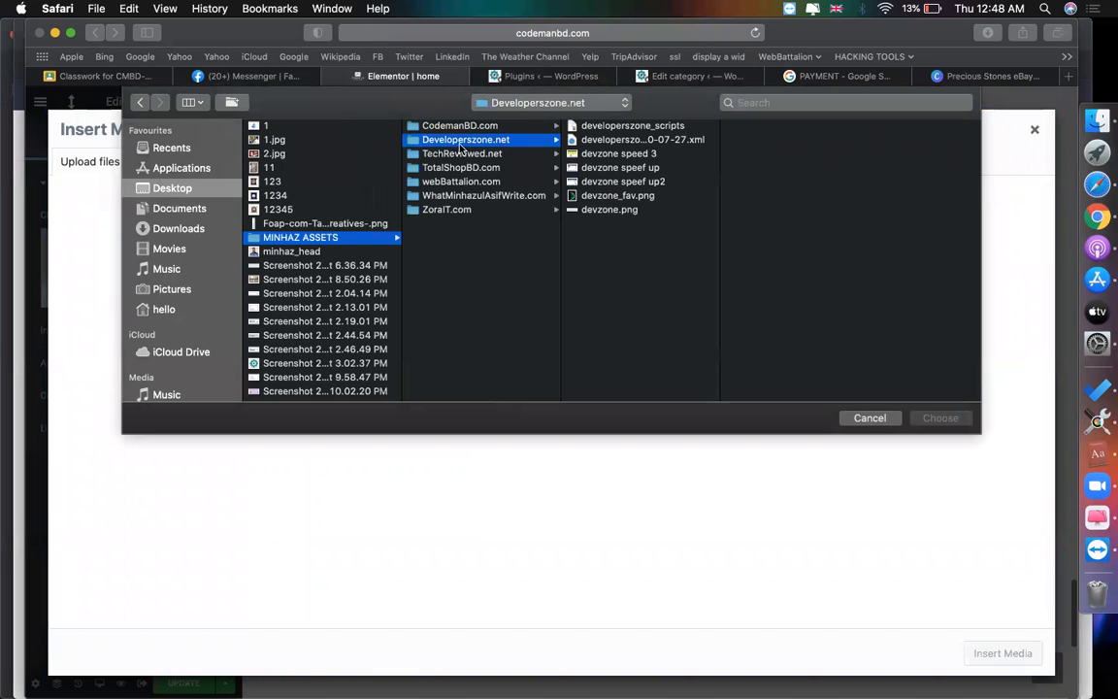
pyautogui.click(609, 211)
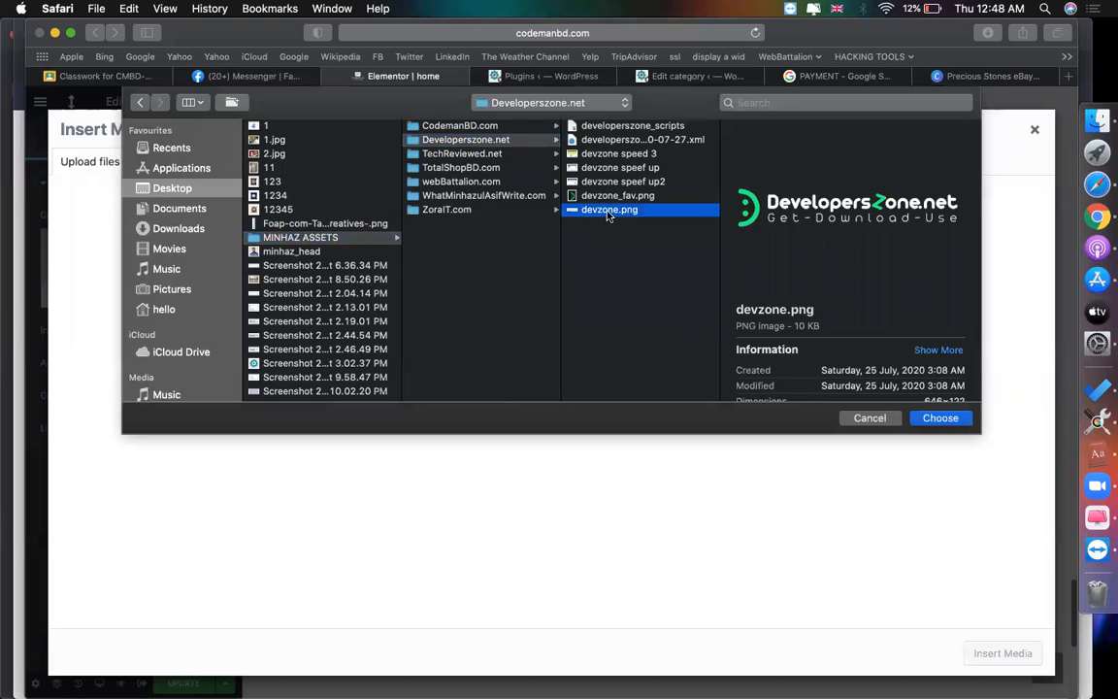
pyautogui.doubleClick(609, 211)
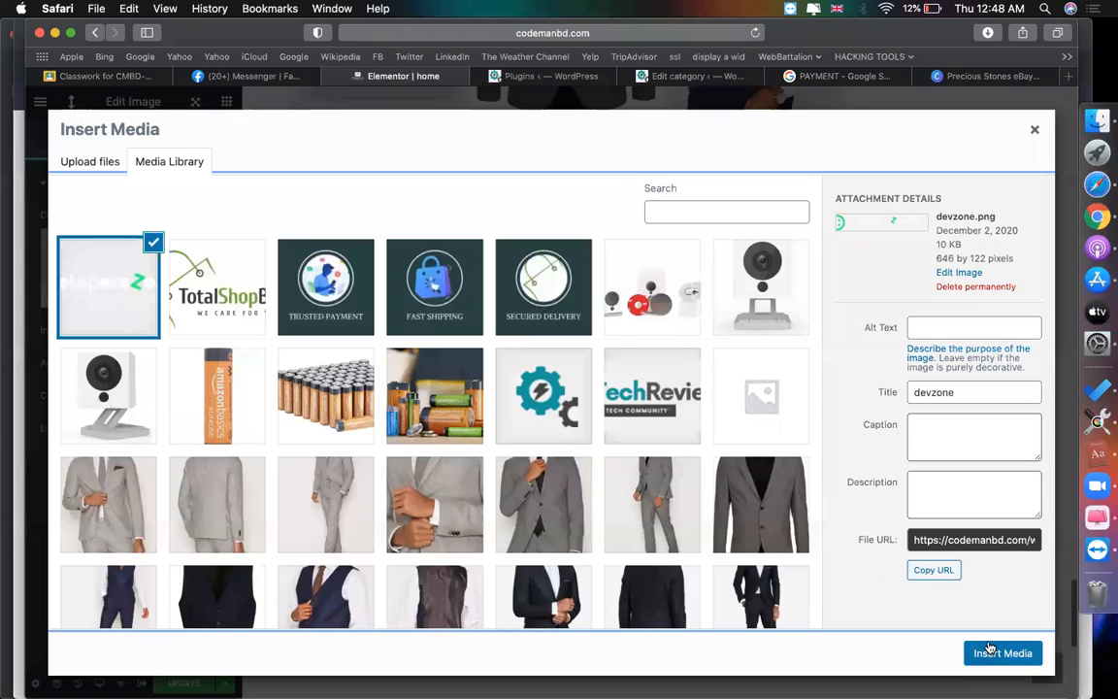
pyautogui.click(1003, 653)
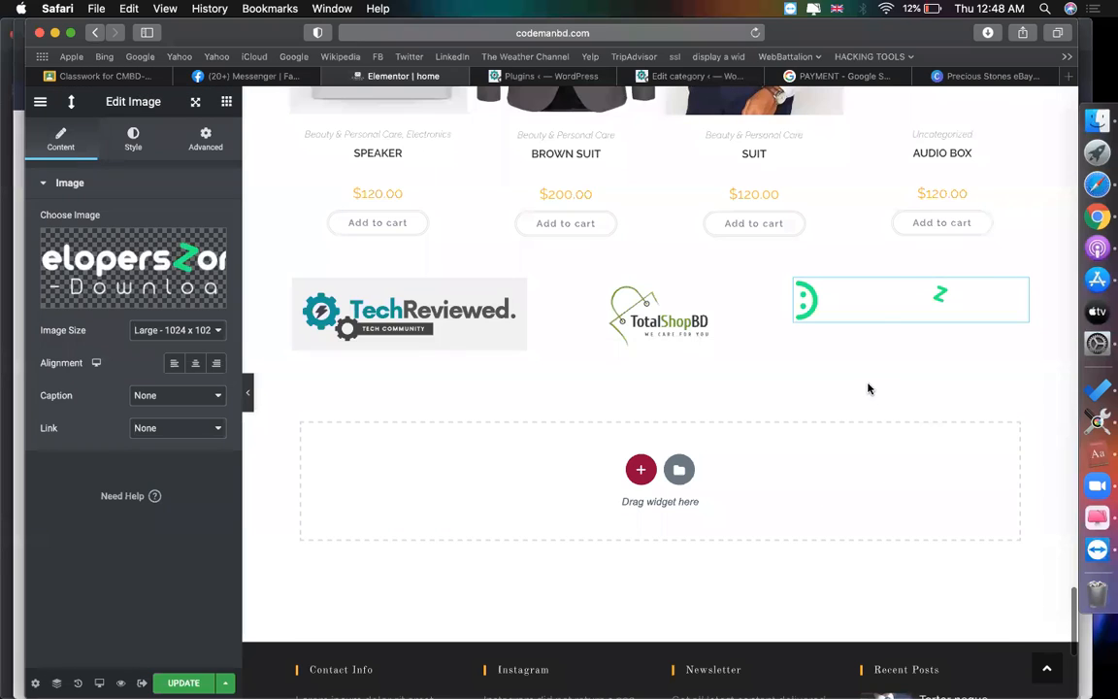
# Step: Replace the third column's image with the teal gear icon from the media library
pyautogui.rightClick(916, 305)
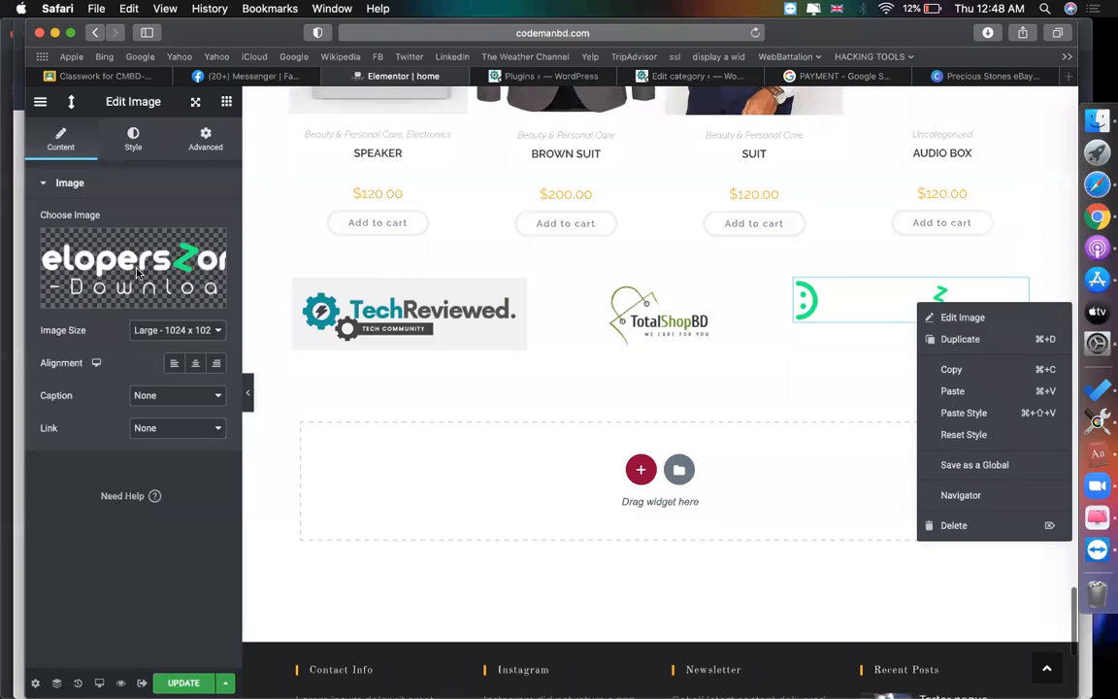
pyautogui.press('Delete')
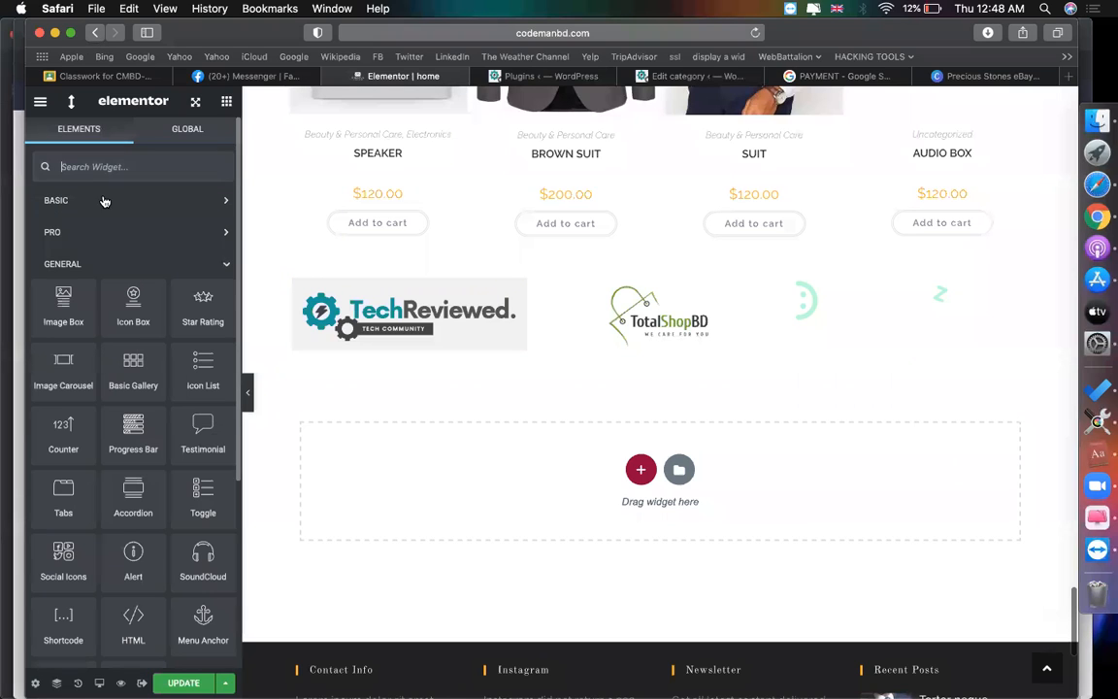
pyautogui.click(867, 316)
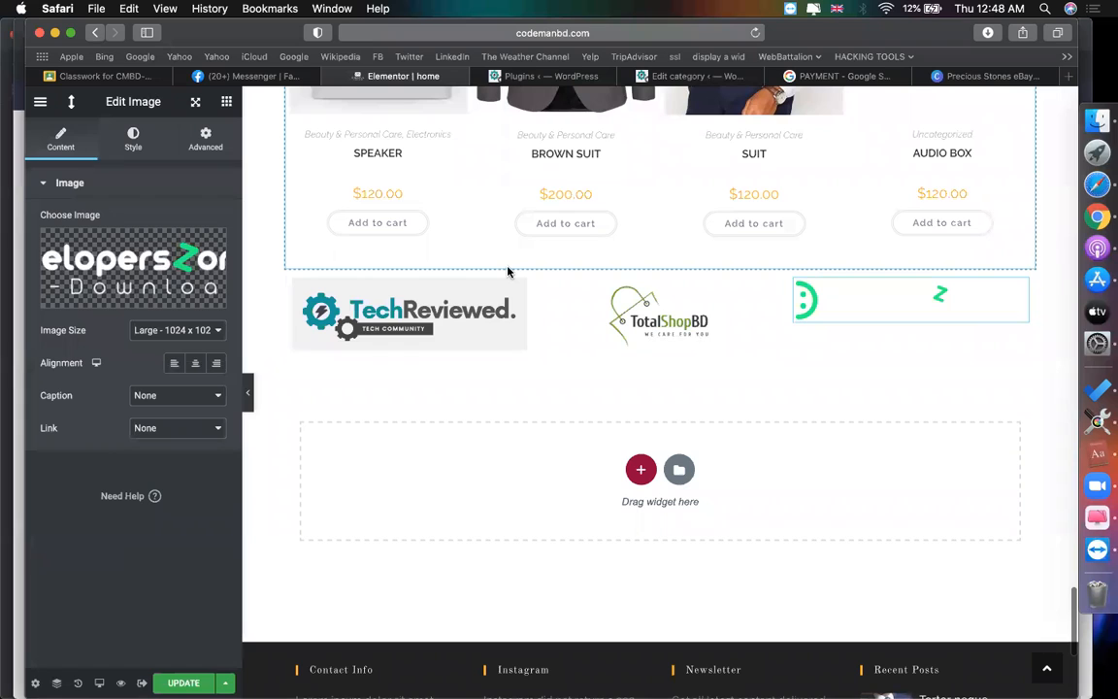
pyautogui.click(95, 259)
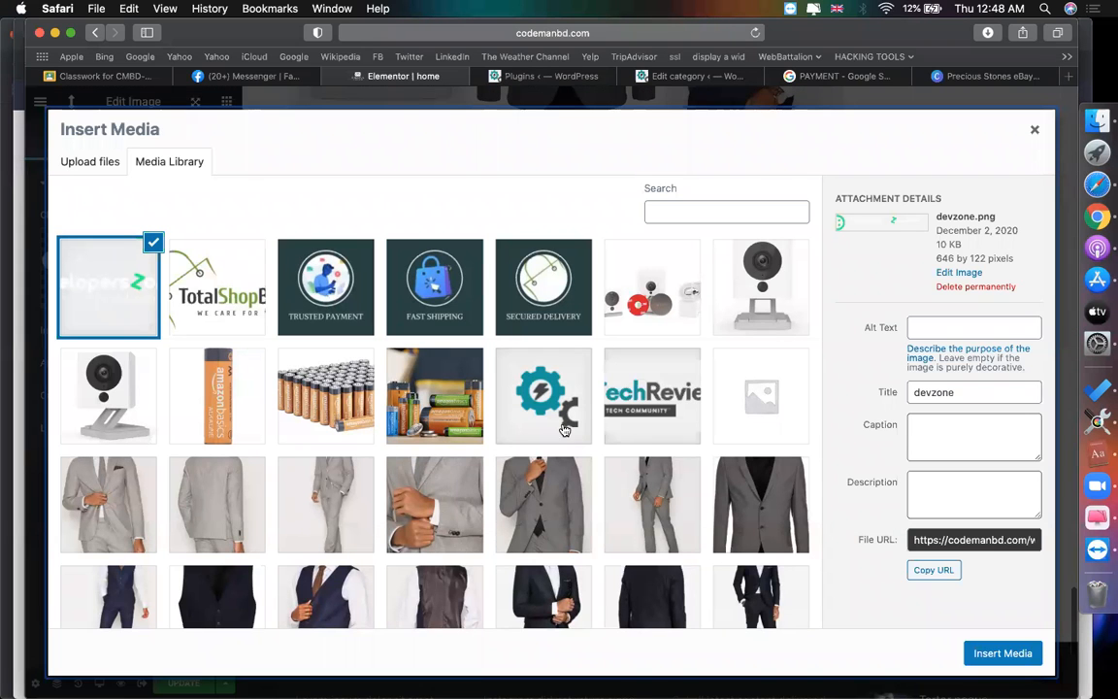
pyautogui.click(509, 389)
pyautogui.click(987, 654)
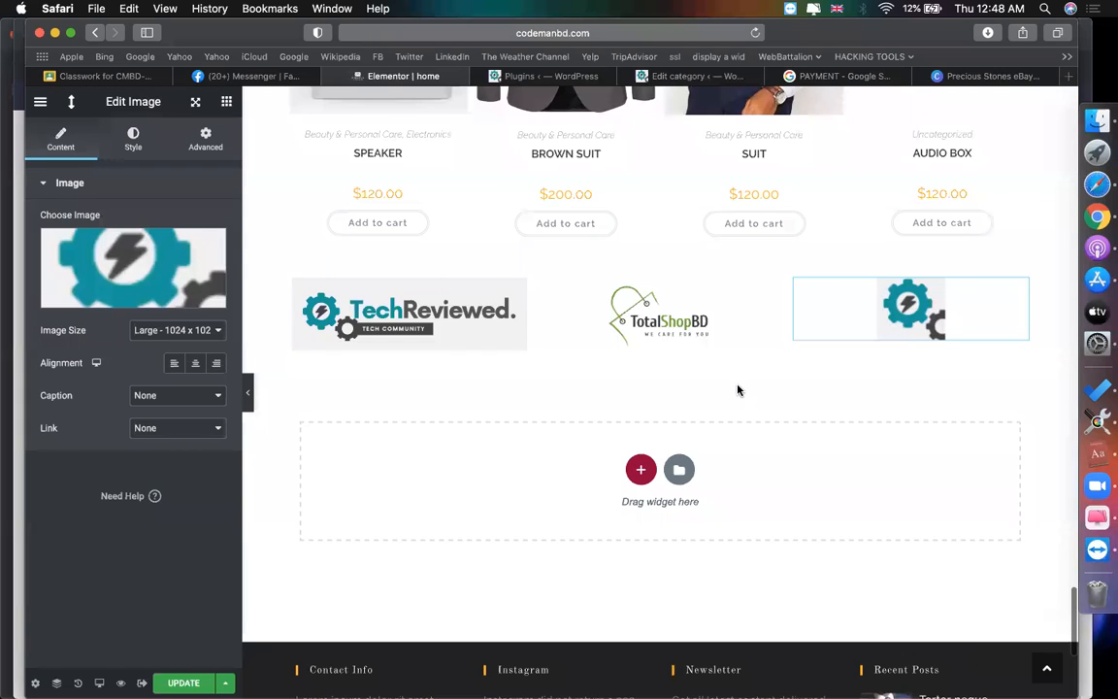
# Step: Review the page from the brand logo row up to the hero banner, including the best seller and electronics category sections
pyautogui.scroll(3, 737, 390)
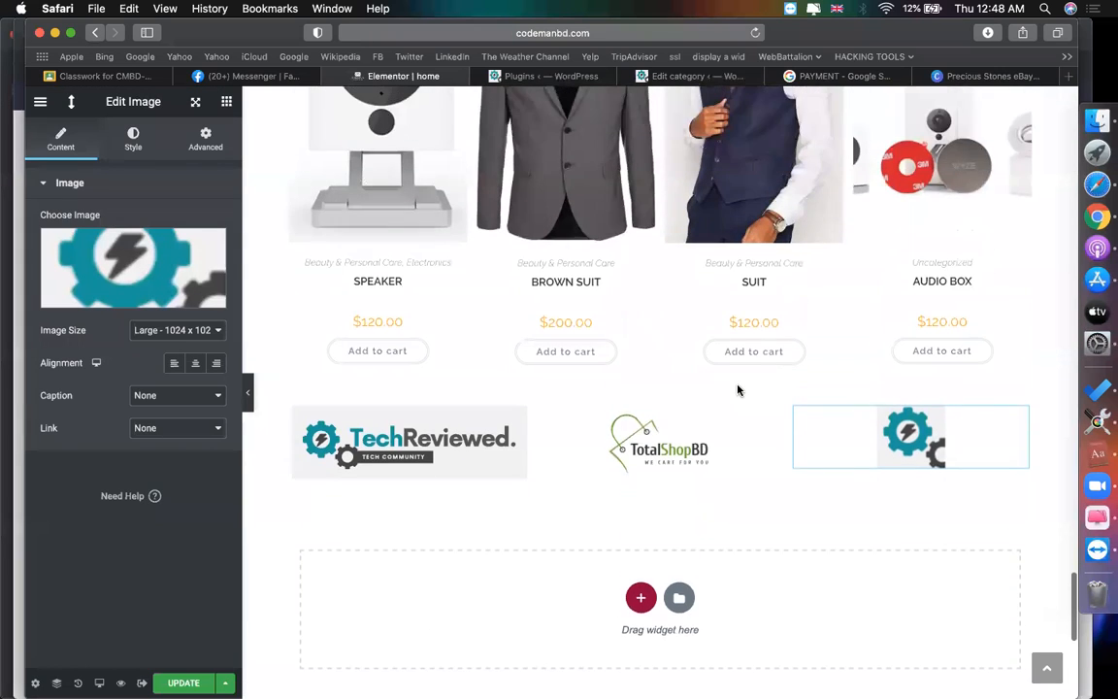
pyautogui.scroll(10, 371, 451)
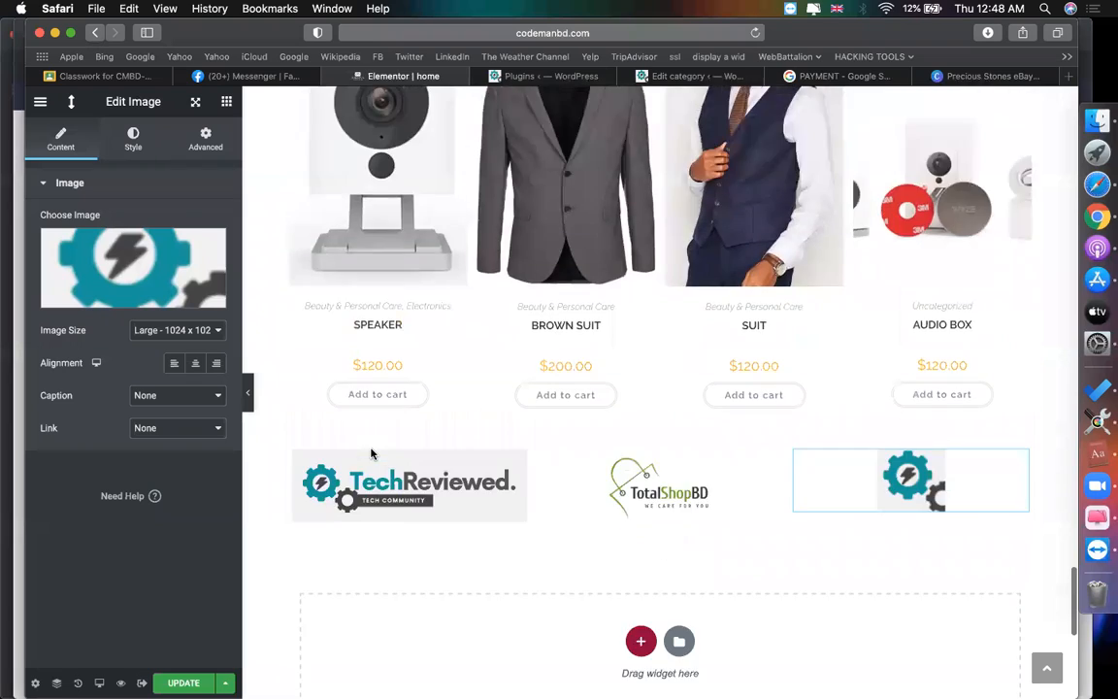
pyautogui.scroll(15, 371, 451)
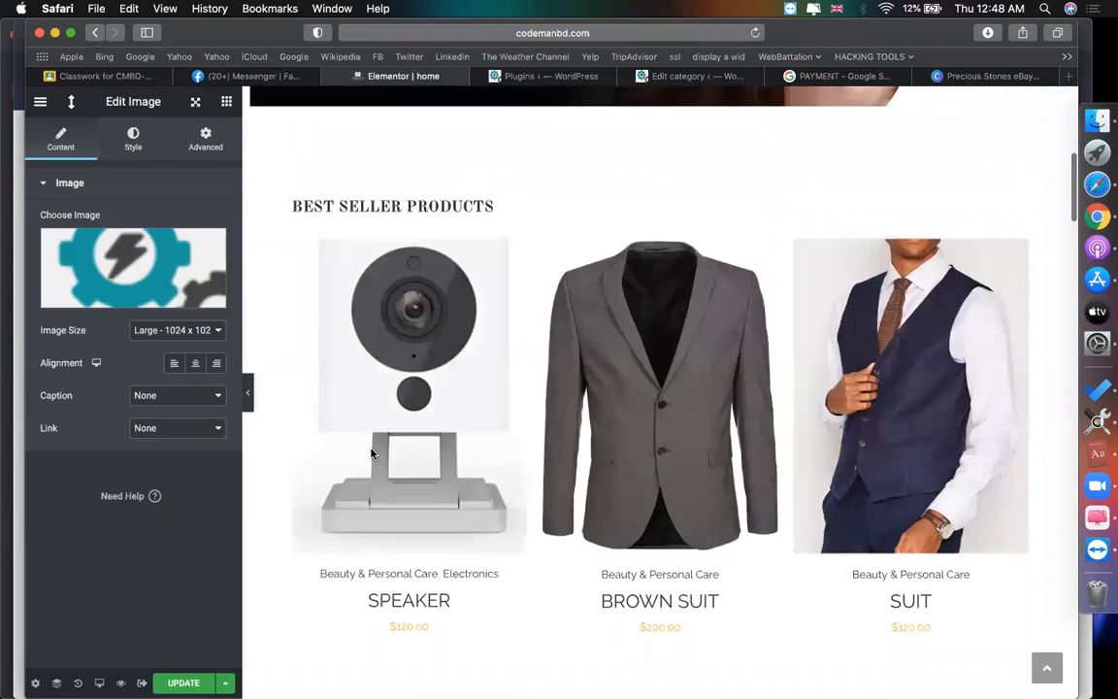
pyautogui.scroll(-10, 589, 410)
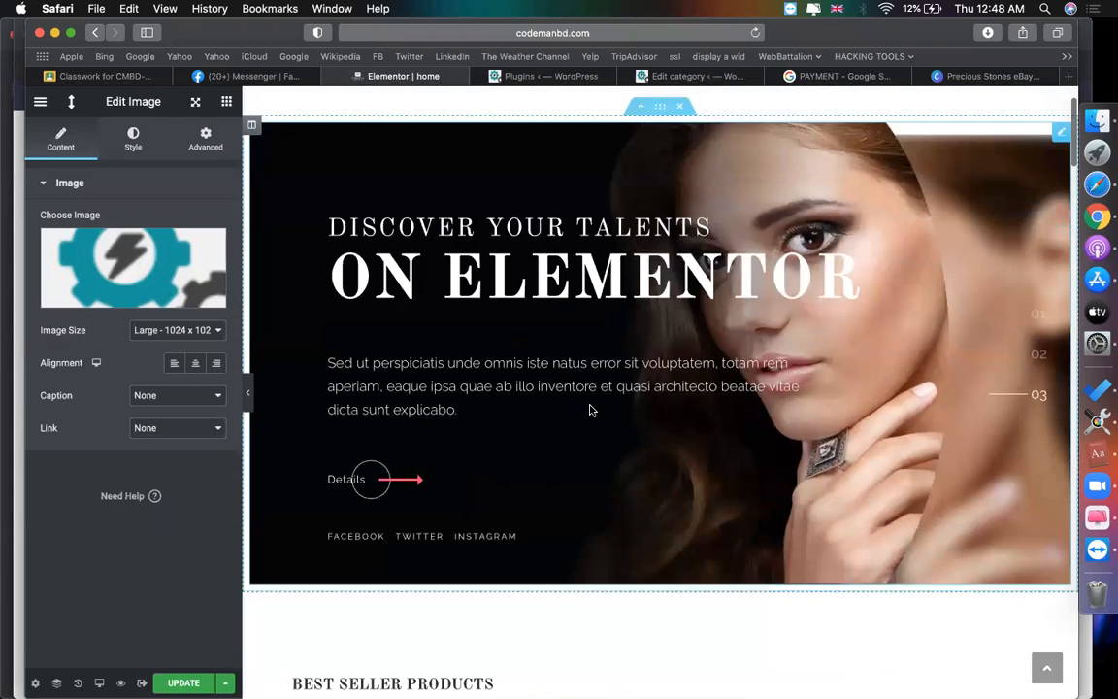
pyautogui.scroll(-5, 589, 410)
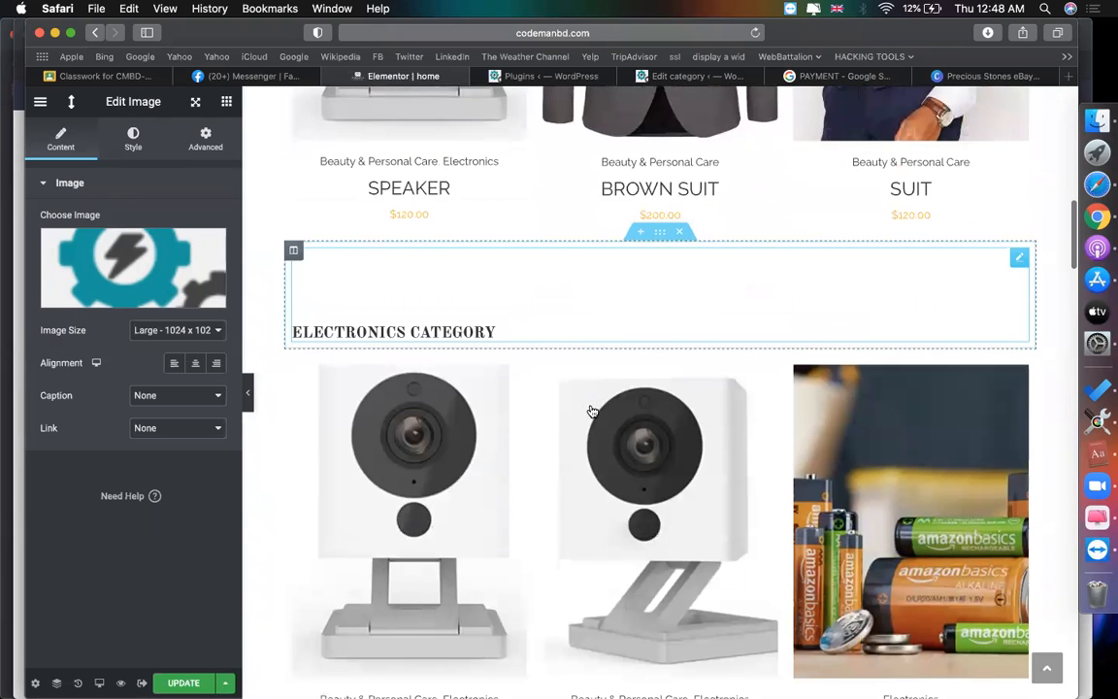
pyautogui.scroll(5, 591, 412)
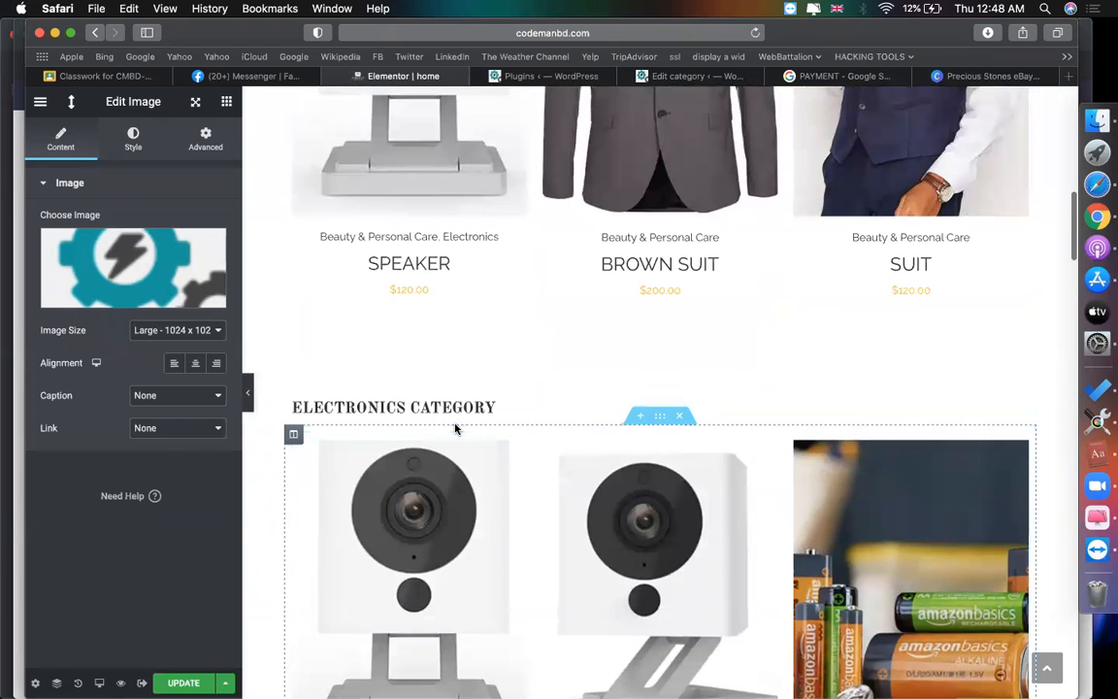
pyautogui.scroll(5, 428, 346)
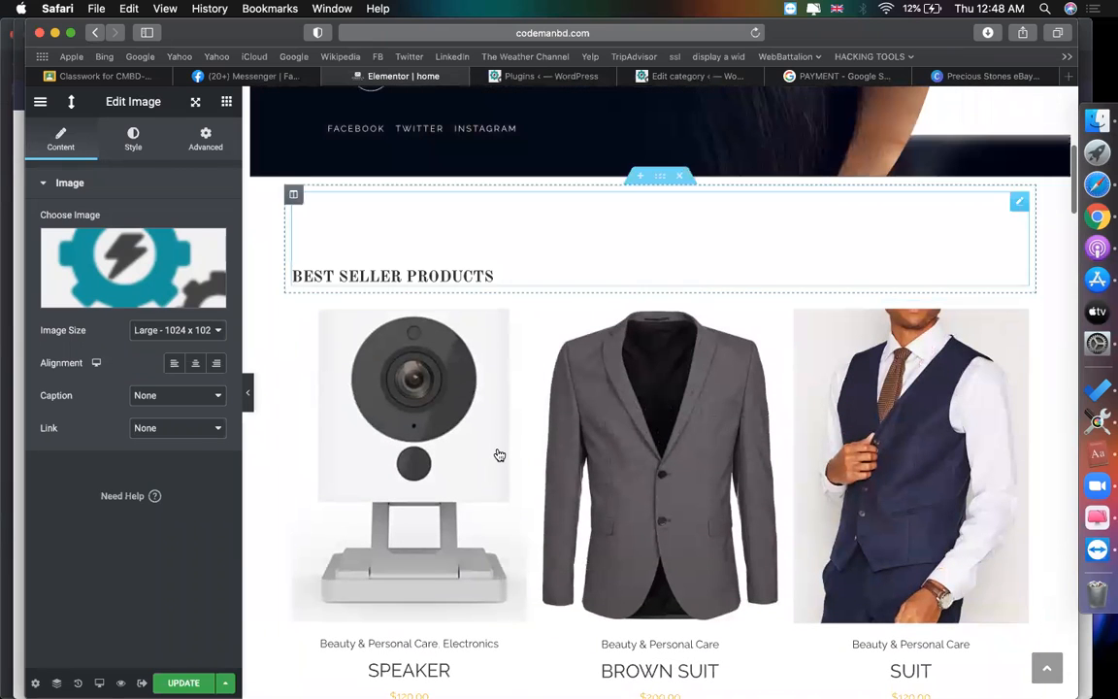
pyautogui.scroll(-5, 498, 455)
pyautogui.scroll(2, 499, 456)
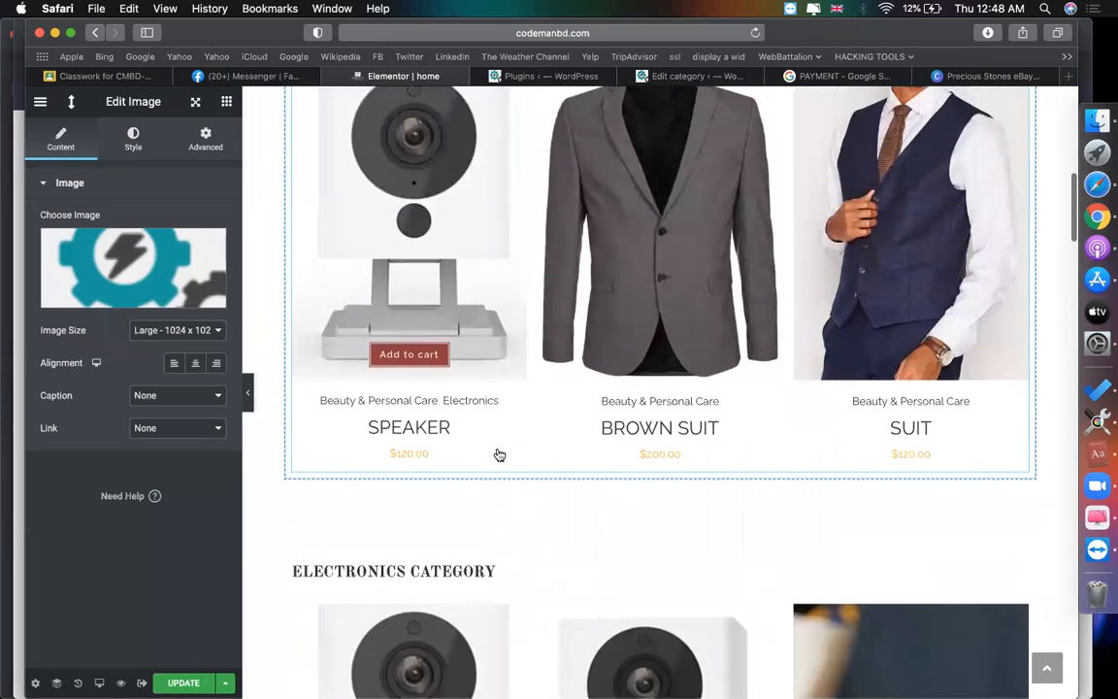
pyautogui.scroll(-3, 499, 455)
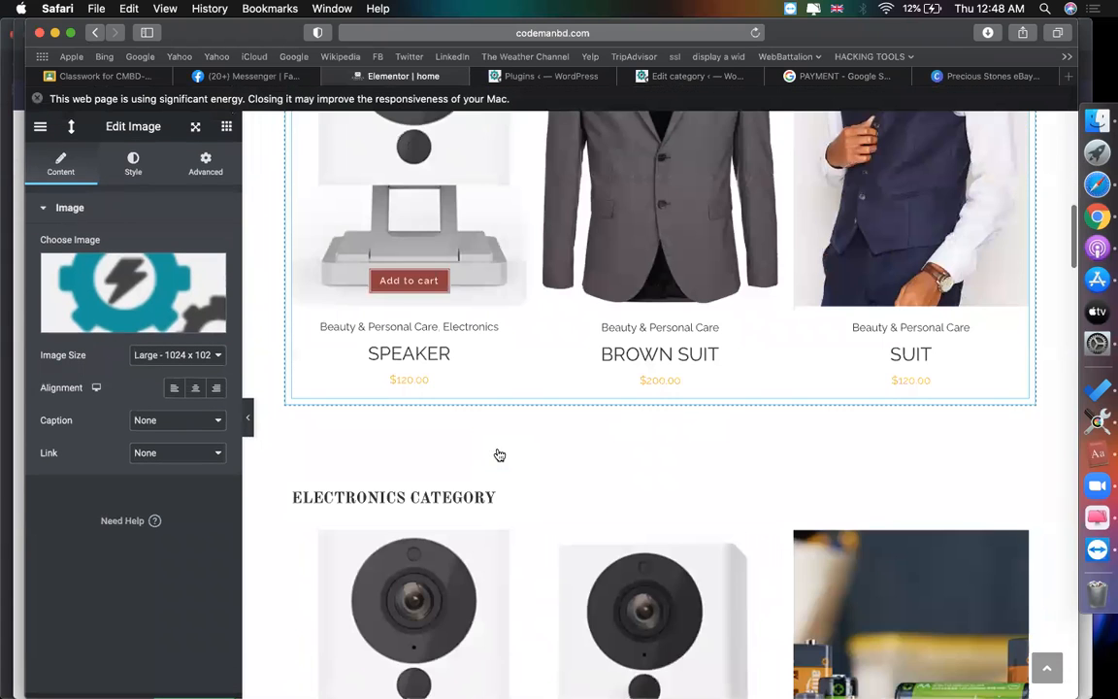
pyautogui.scroll(-3, 408, 488)
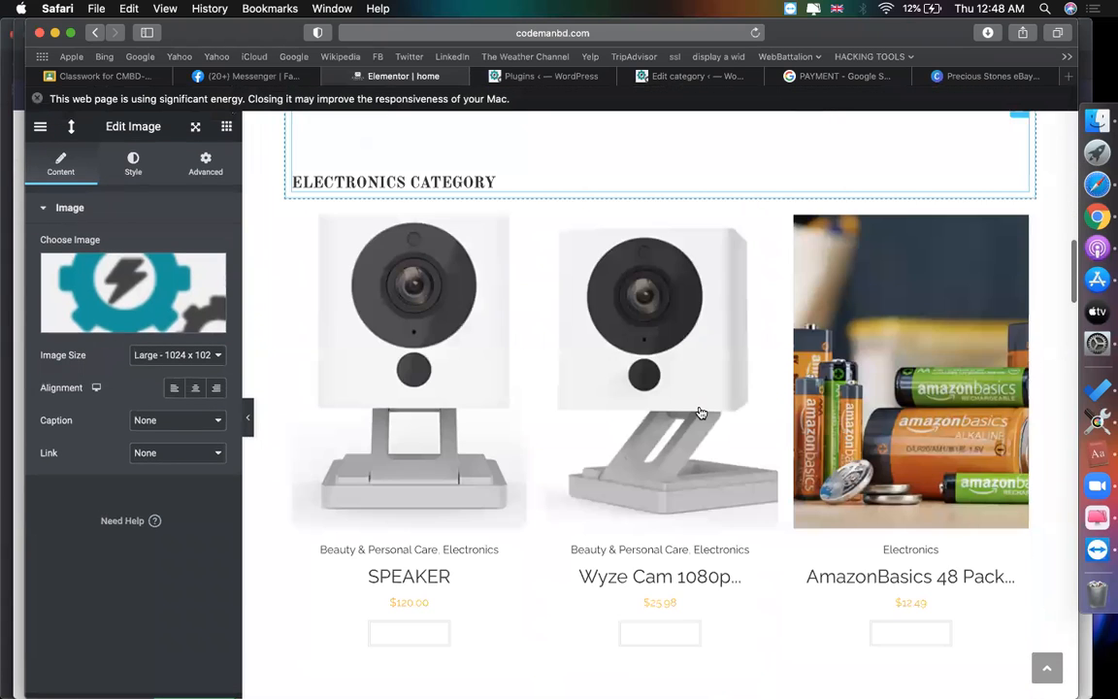
# Step: Review the page from the electronics category through the beauty, trust badge, category, top rated, testimonial and recent product sections to the footer
pyautogui.scroll(-6, 702, 411)
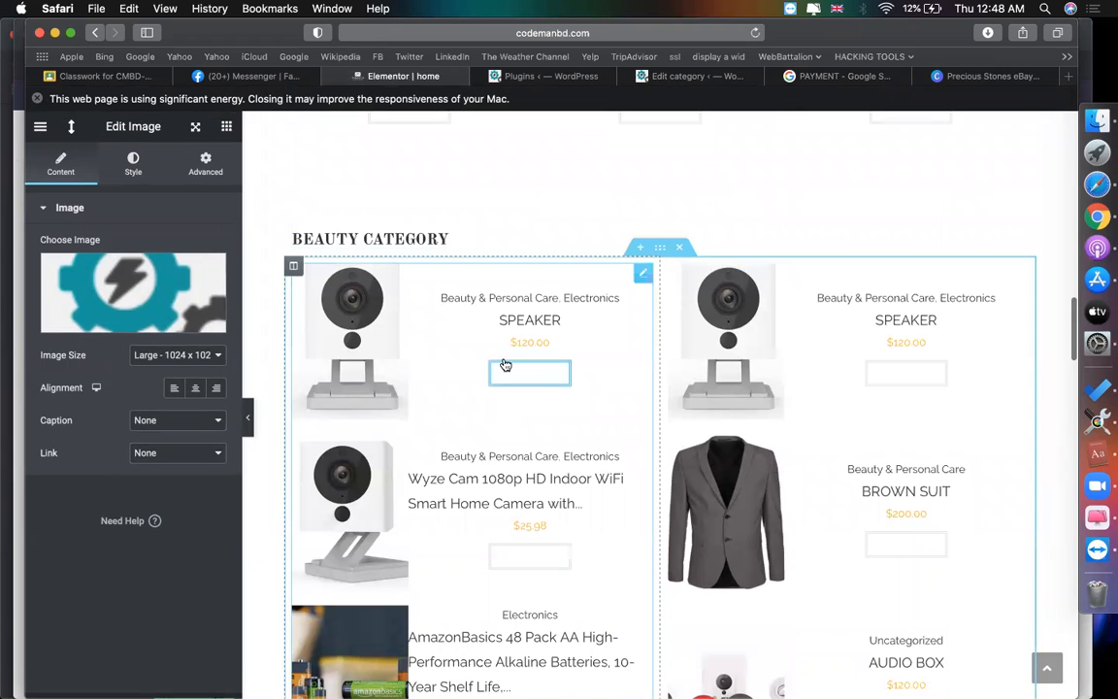
pyautogui.scroll(-6, 505, 365)
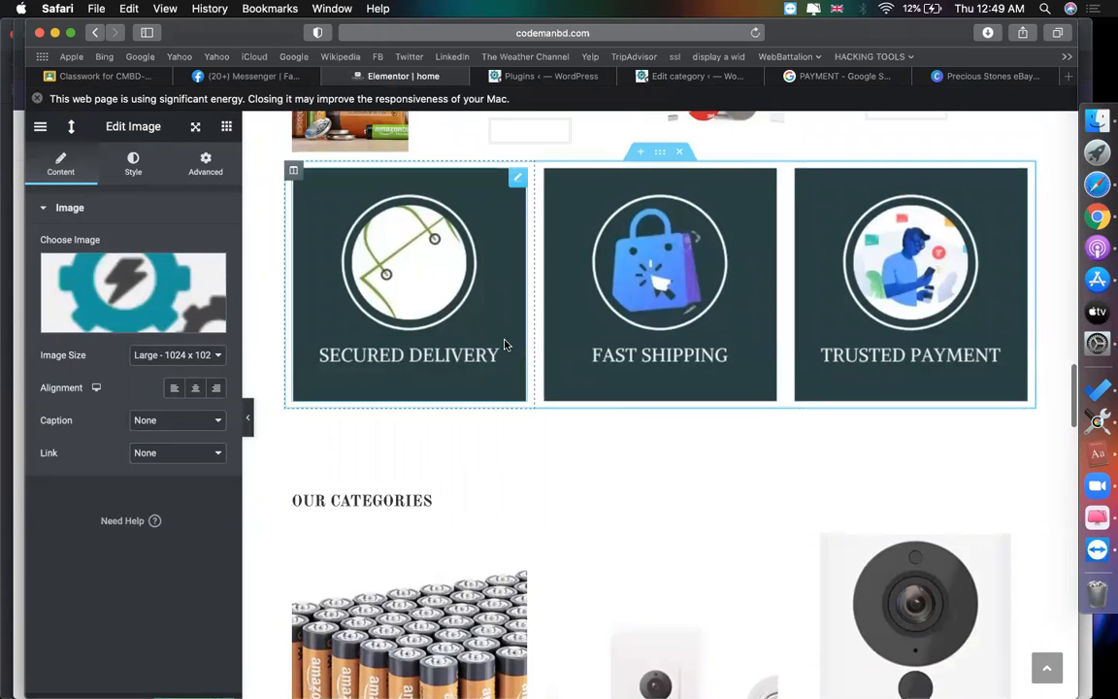
pyautogui.scroll(-2, 506, 345)
pyautogui.scroll(1, 479, 237)
pyautogui.scroll(1, 477, 238)
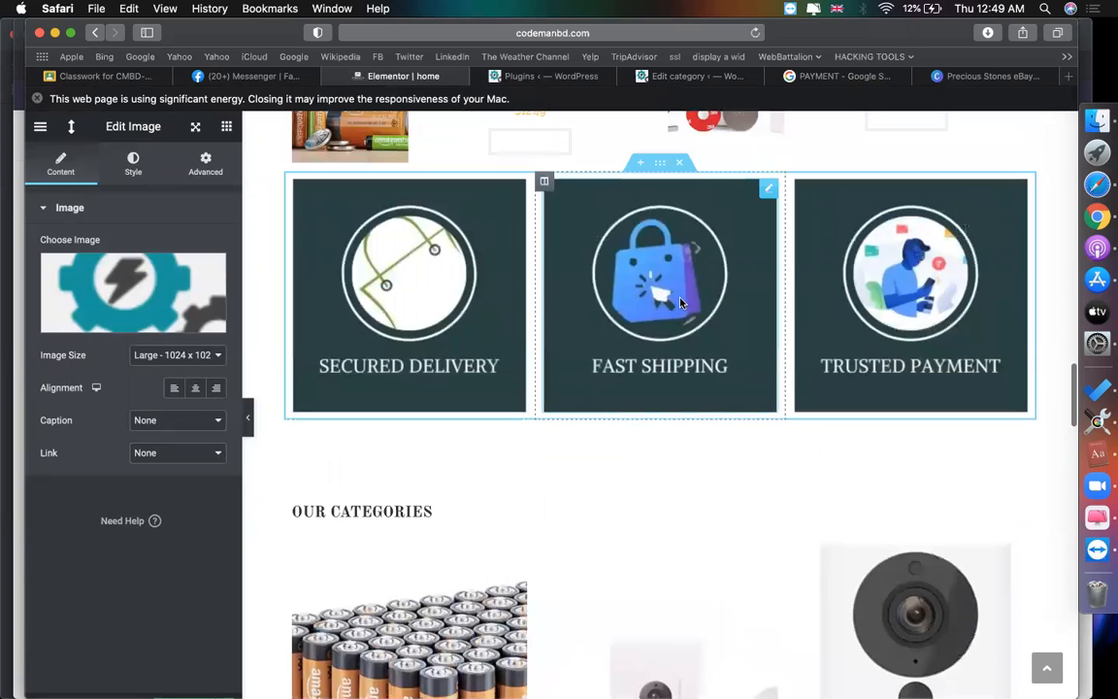
pyautogui.scroll(-2, 491, 456)
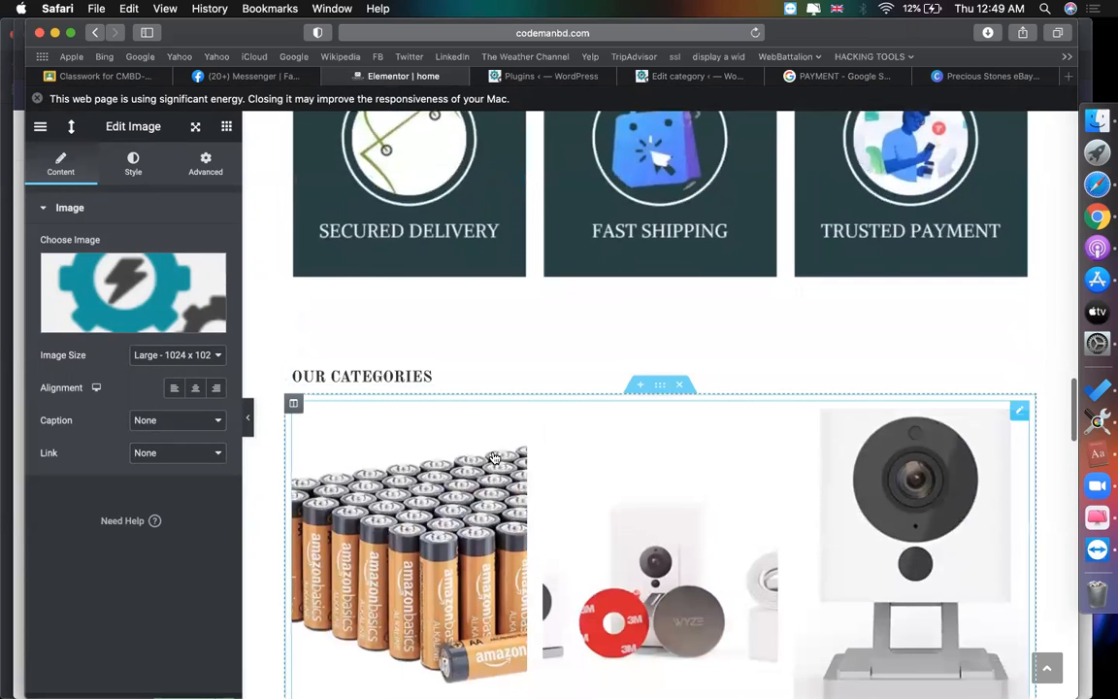
pyautogui.scroll(-3, 485, 457)
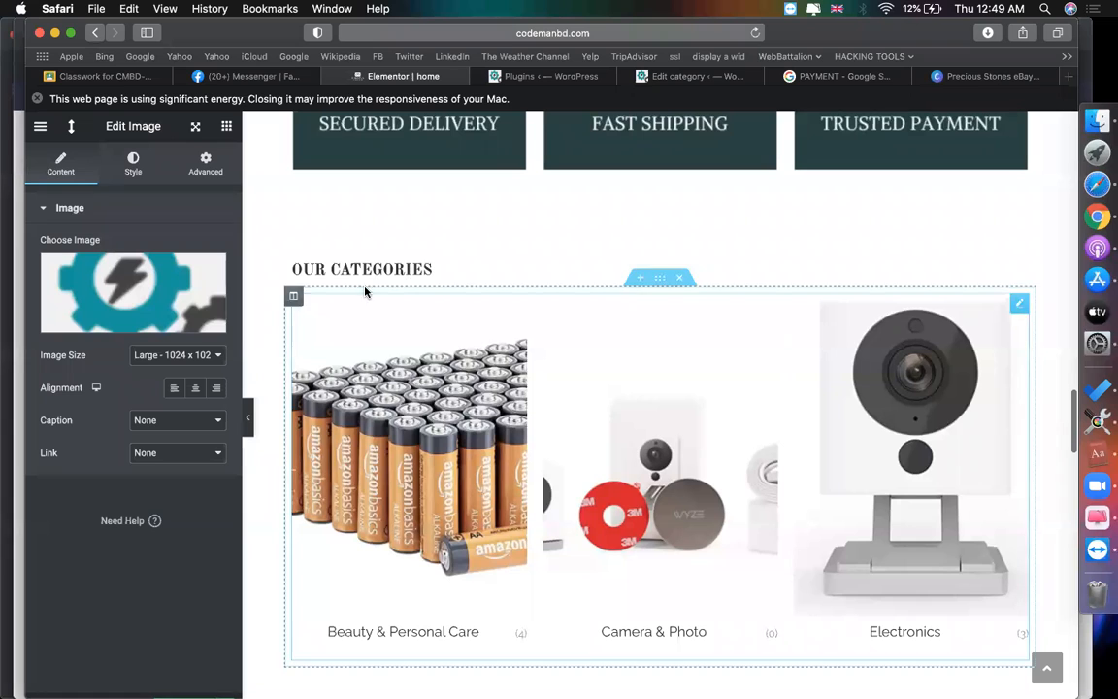
pyautogui.scroll(-2, 846, 401)
pyautogui.scroll(-8, 845, 400)
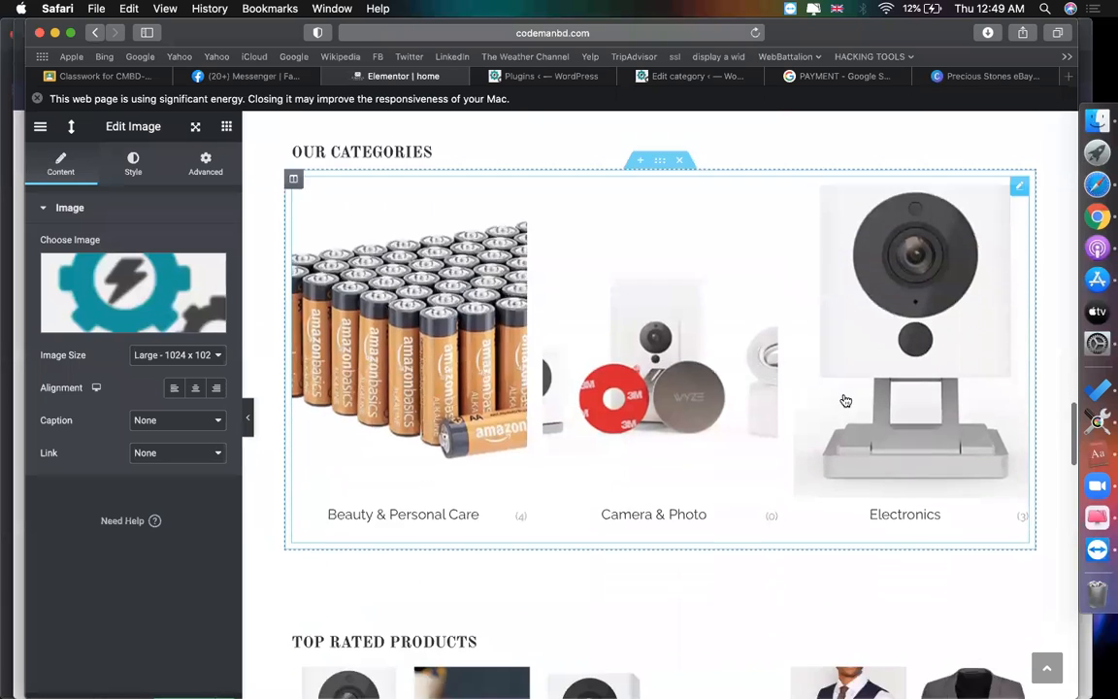
pyautogui.scroll(-2, 483, 355)
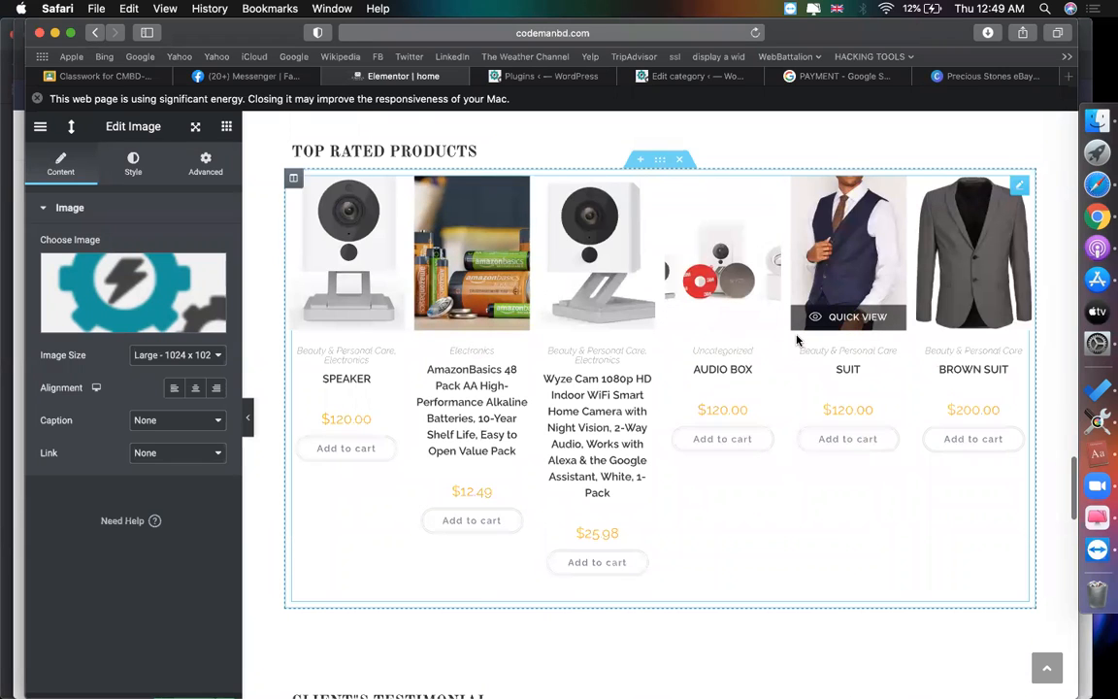
pyautogui.scroll(-4, 686, 311)
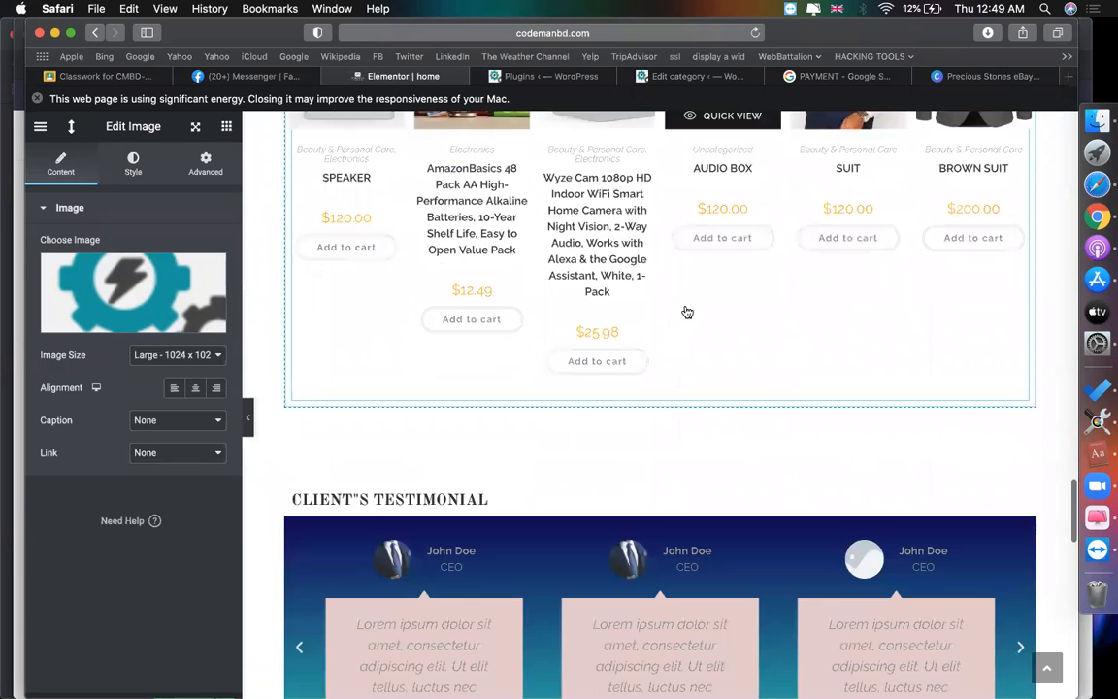
pyautogui.scroll(-6, 686, 311)
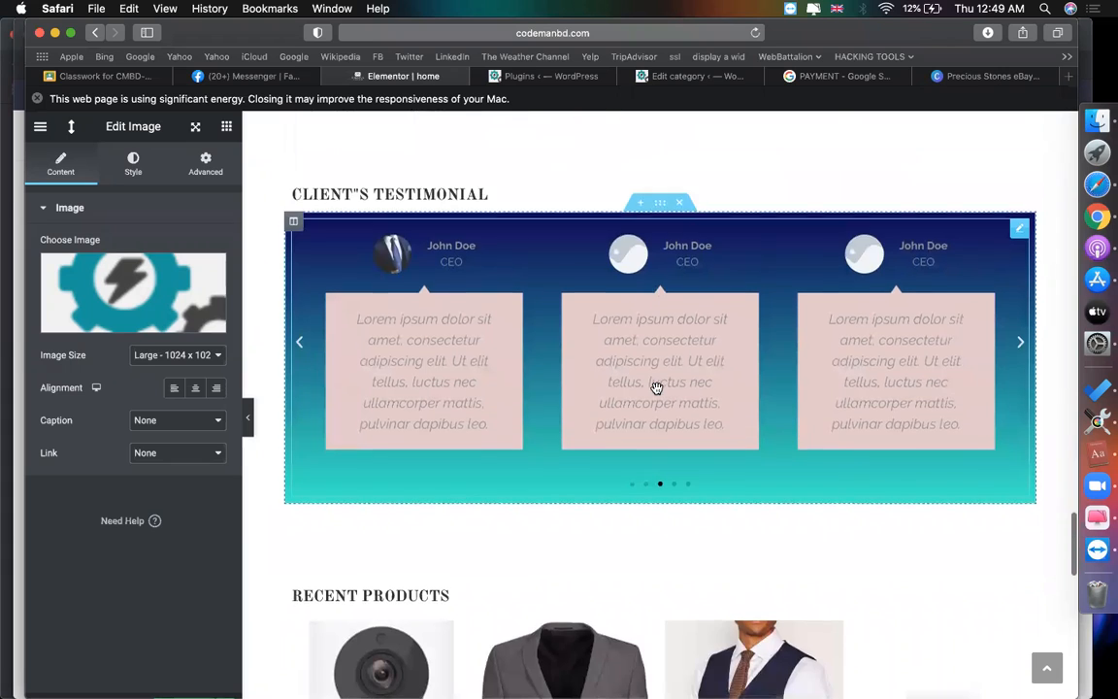
pyautogui.scroll(-7, 656, 388)
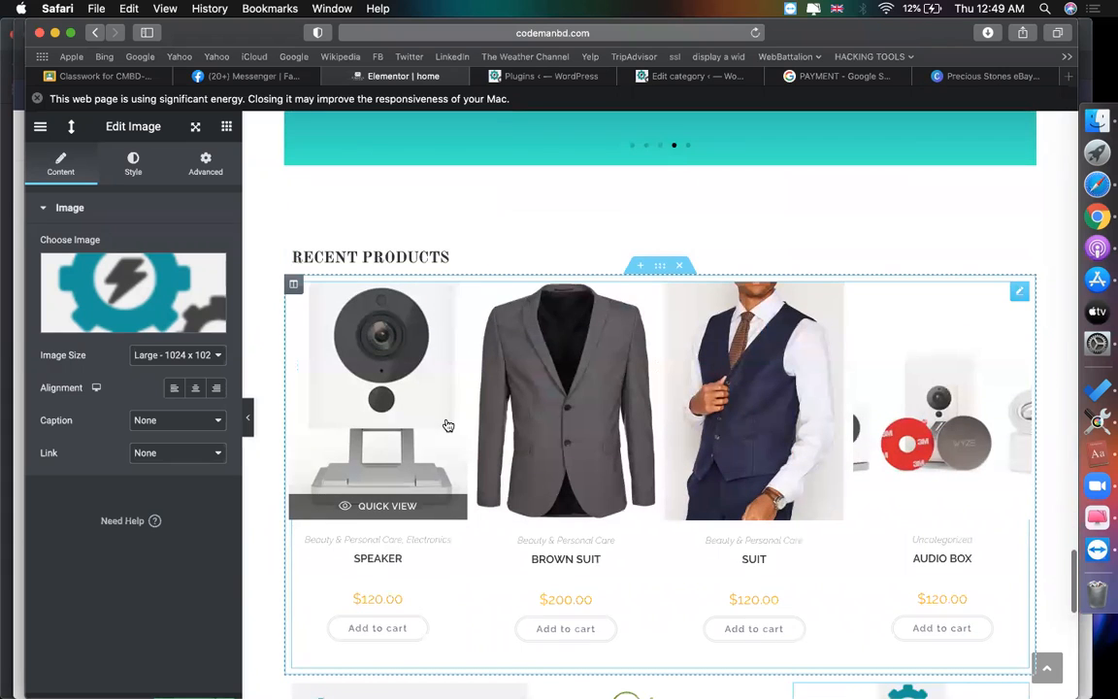
pyautogui.scroll(-10, 446, 427)
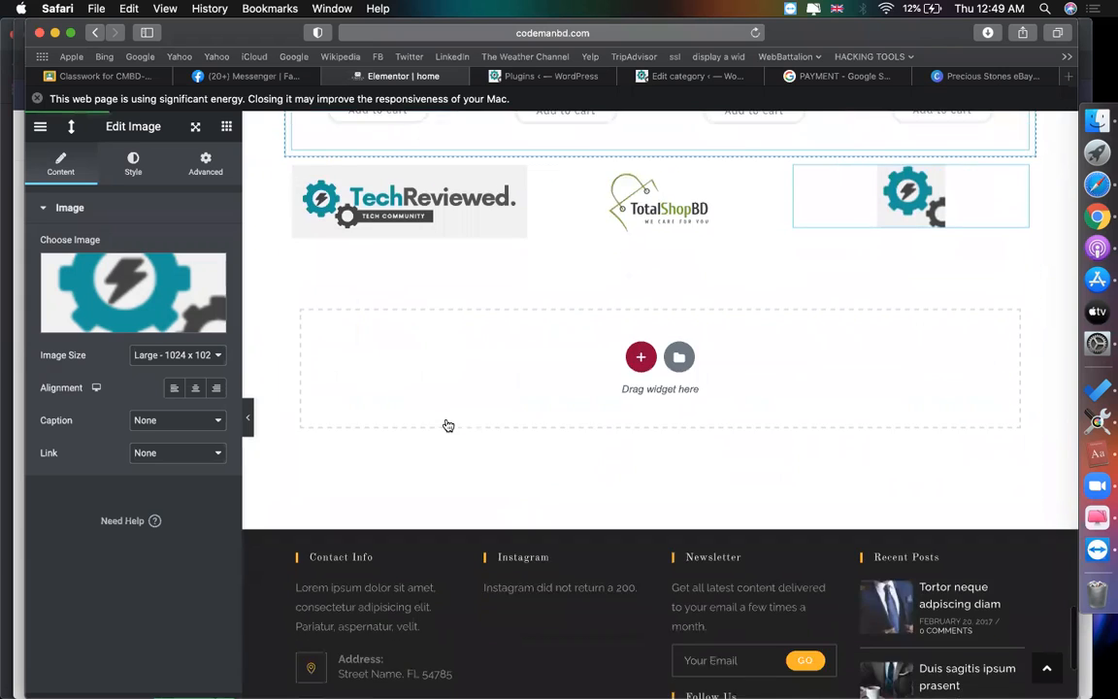
# Step: Check the page from the brand logo row back up to the hero banner, and return to the testimonial and recent products sections
pyautogui.scroll(4, 446, 424)
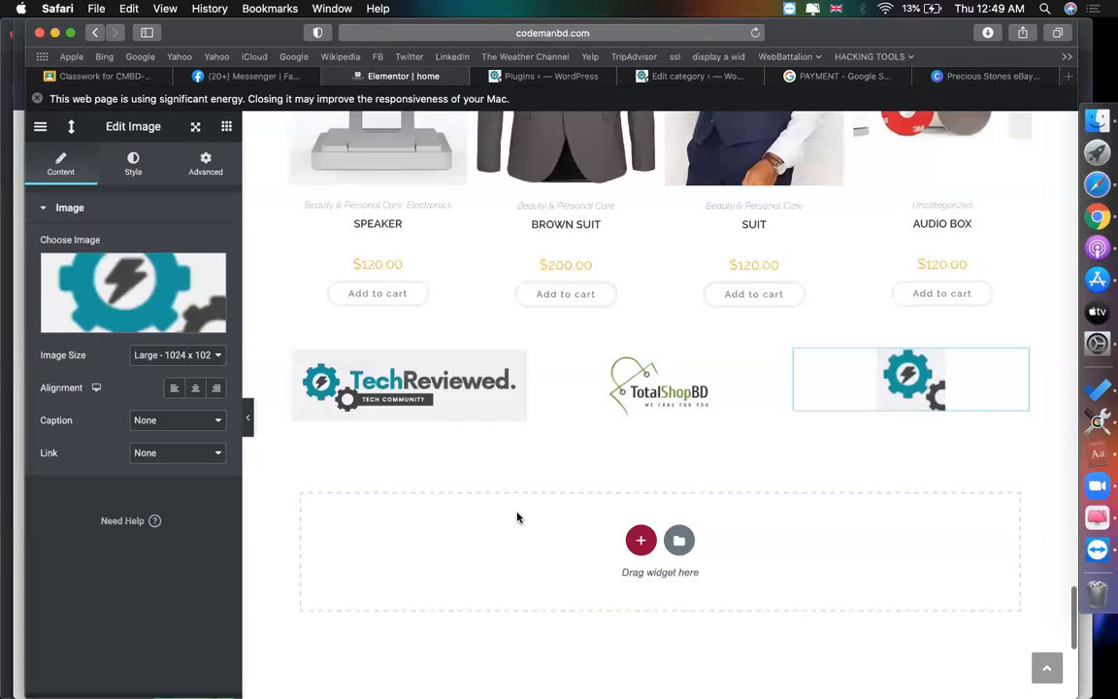
pyautogui.scroll(10, 516, 516)
pyautogui.scroll(15, 544, 357)
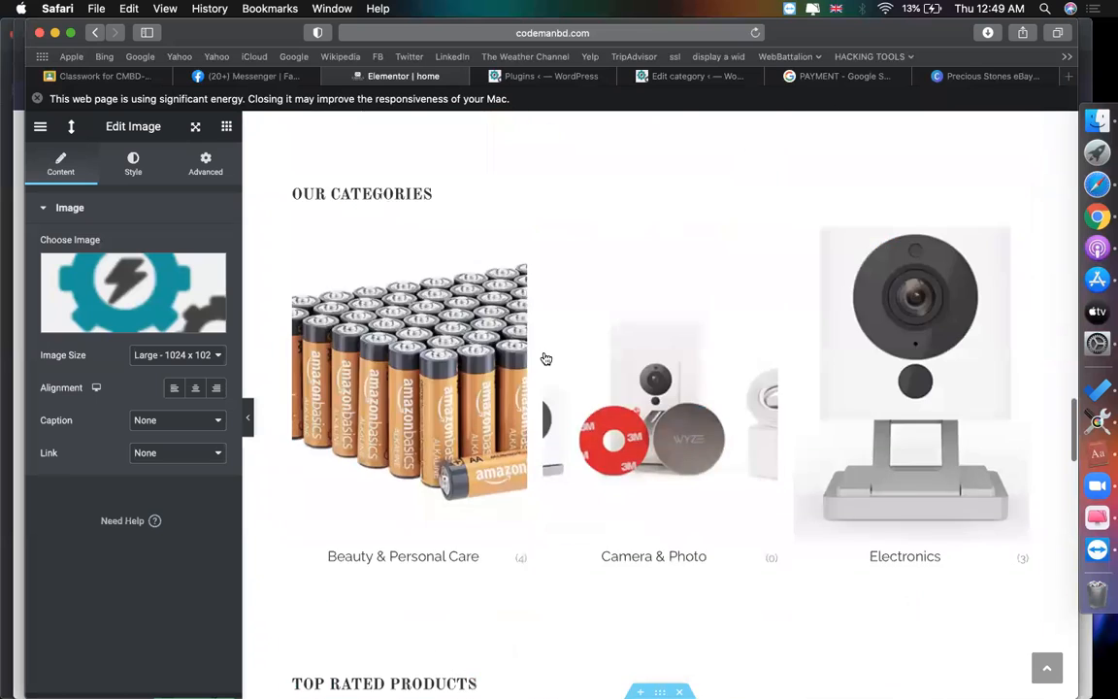
pyautogui.scroll(10, 594, 209)
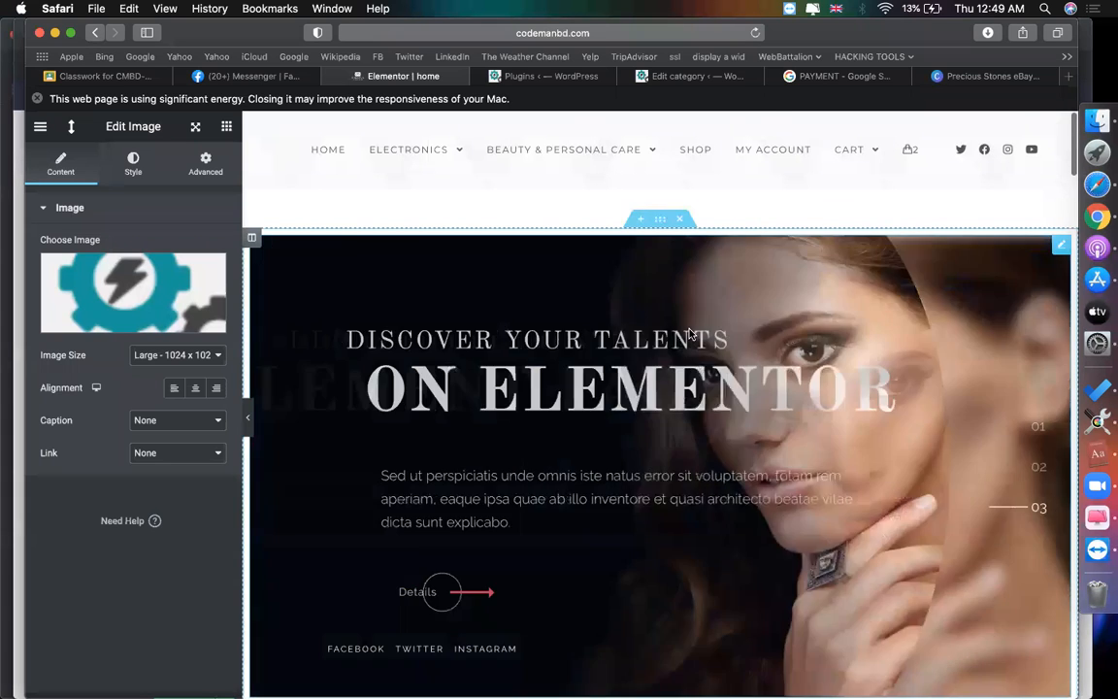
pyautogui.scroll(-10, 684, 410)
pyautogui.scroll(-10, 684, 409)
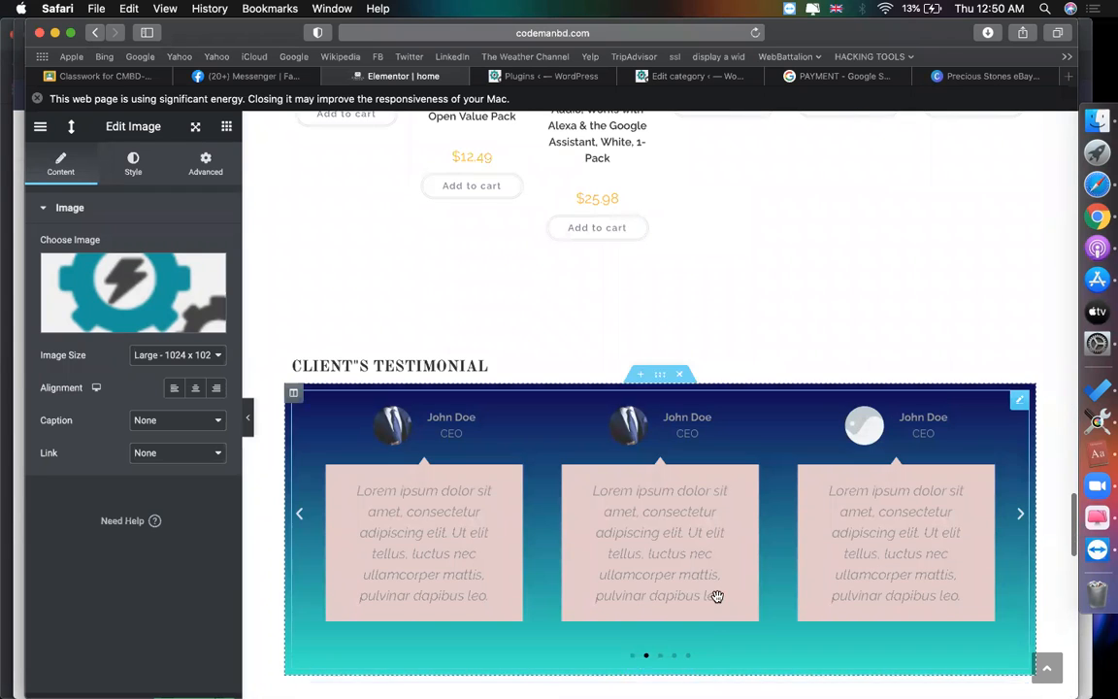
pyautogui.scroll(-5, 716, 594)
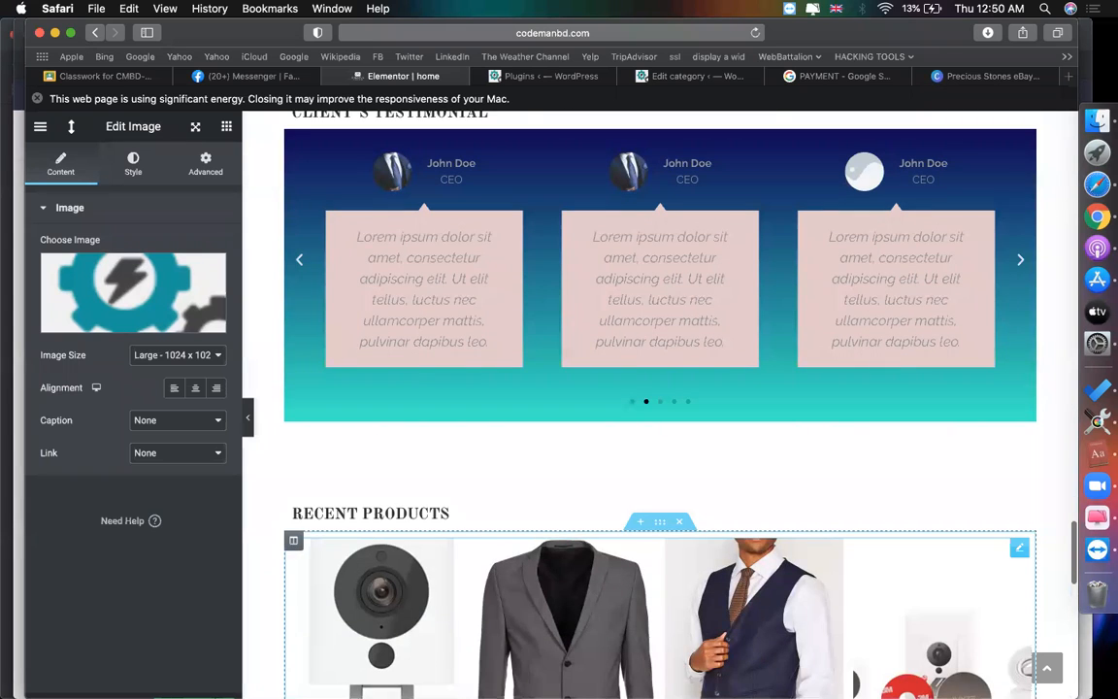
pyautogui.scroll(-5, 568, 434)
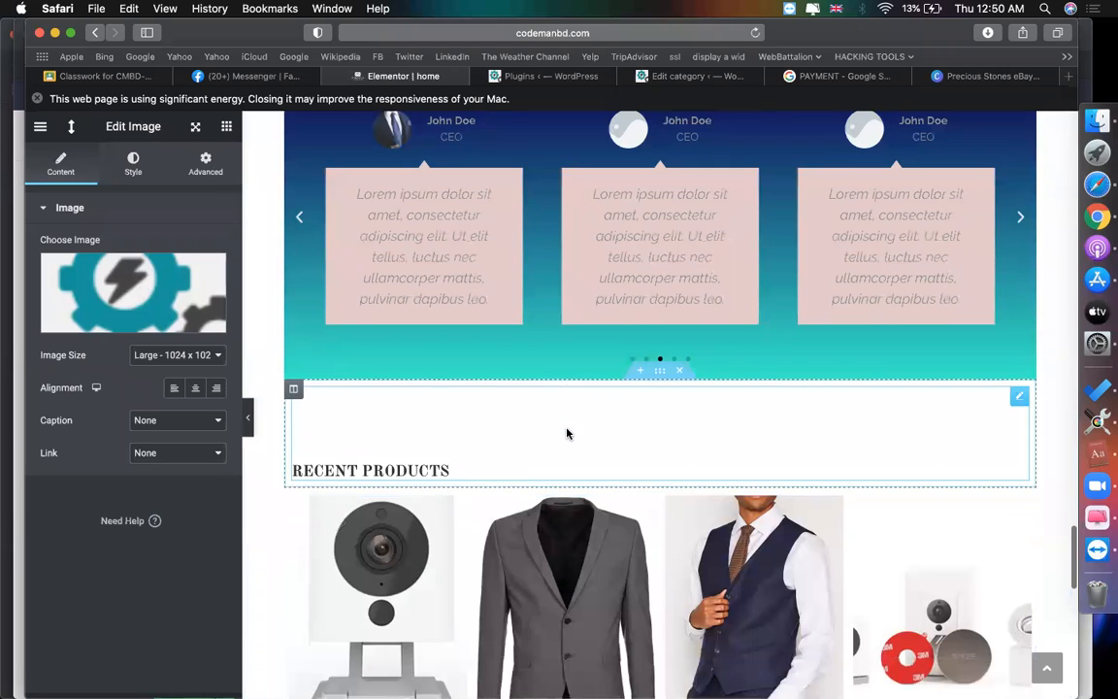
# Step: Browse the JetElements widgets, from Advanced Carousel to the WooCommerce product widgets
pyautogui.click(226, 127)
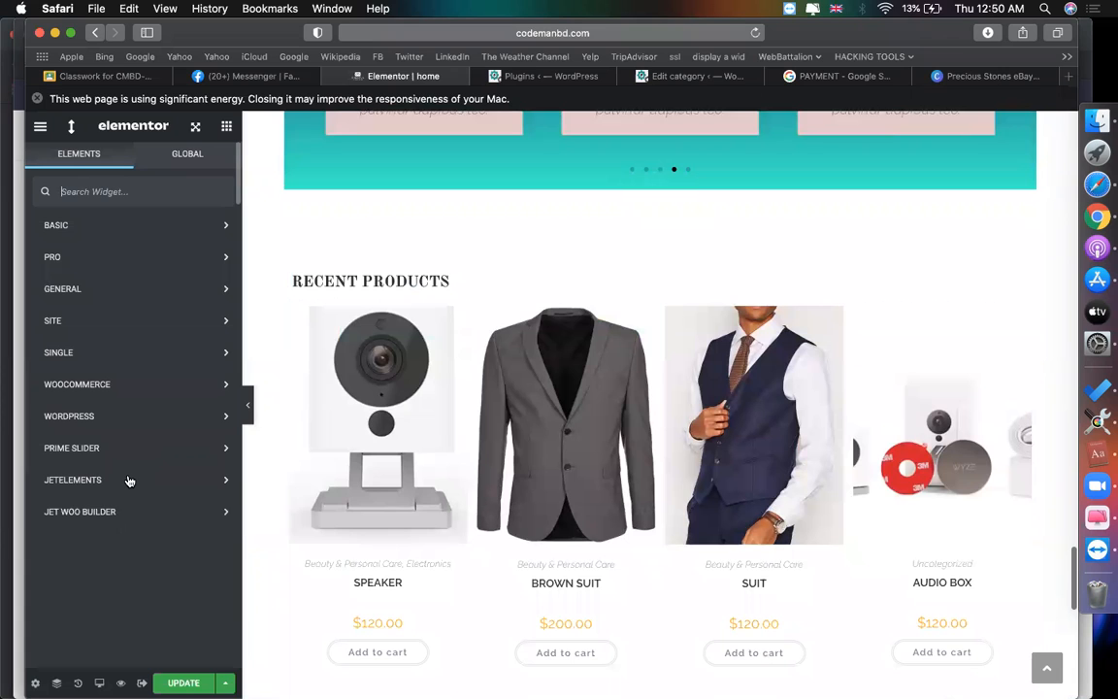
pyautogui.click(129, 480)
pyautogui.scroll(-10, 129, 479)
pyautogui.scroll(-2, 129, 480)
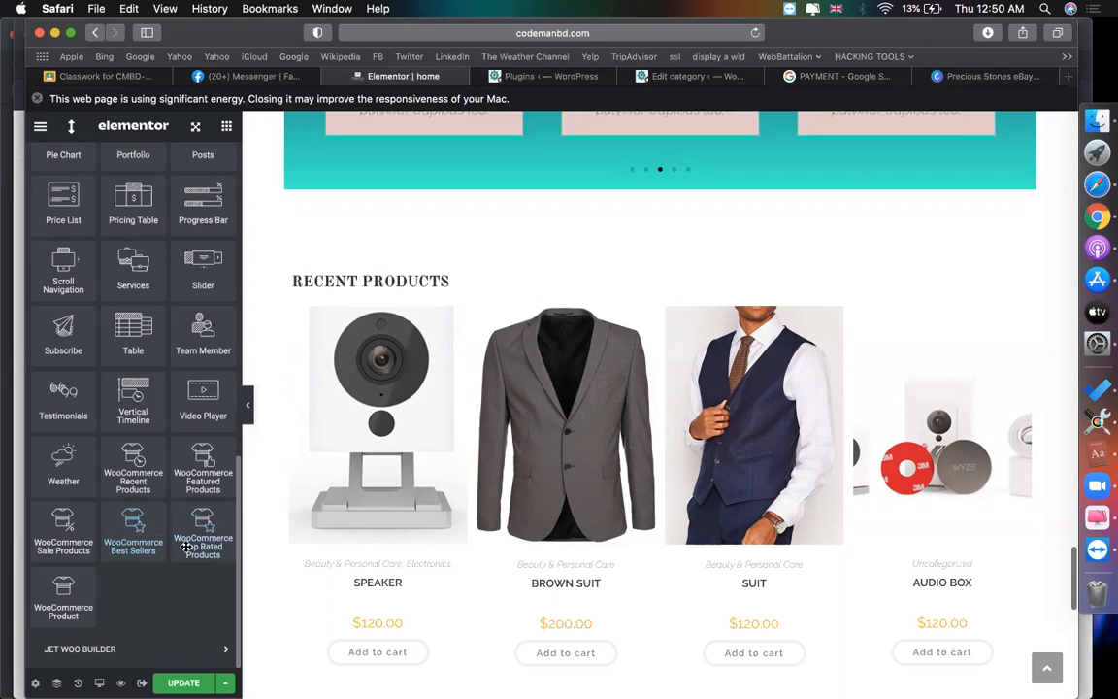
pyautogui.scroll(-5, 360, 546)
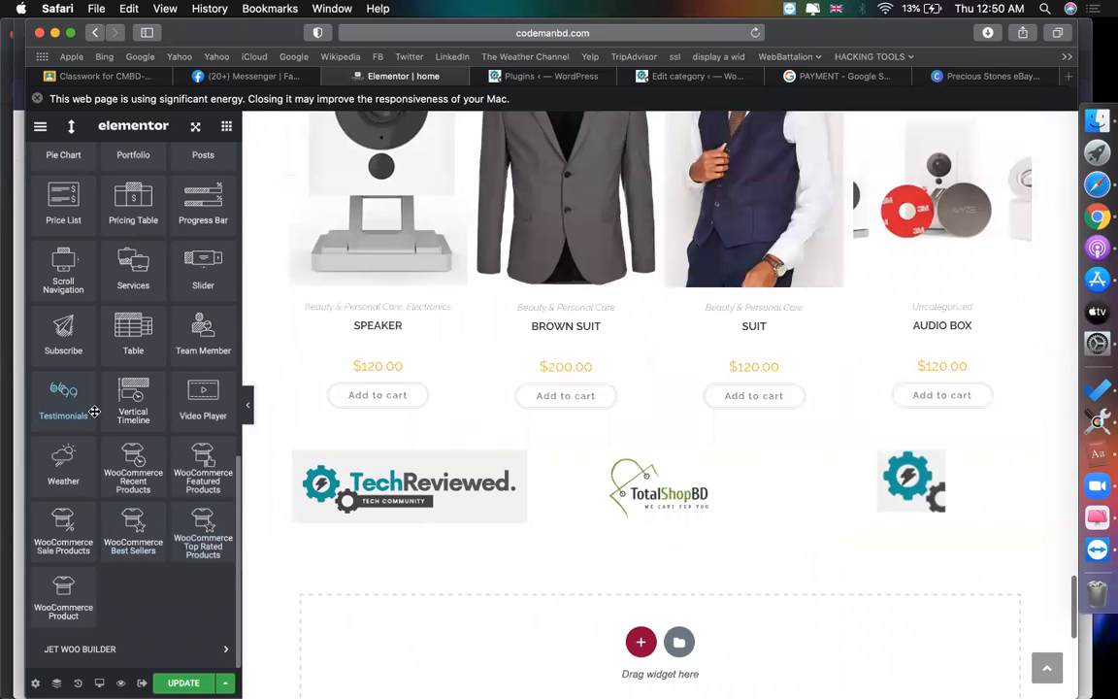
pyautogui.scroll(10, 123, 342)
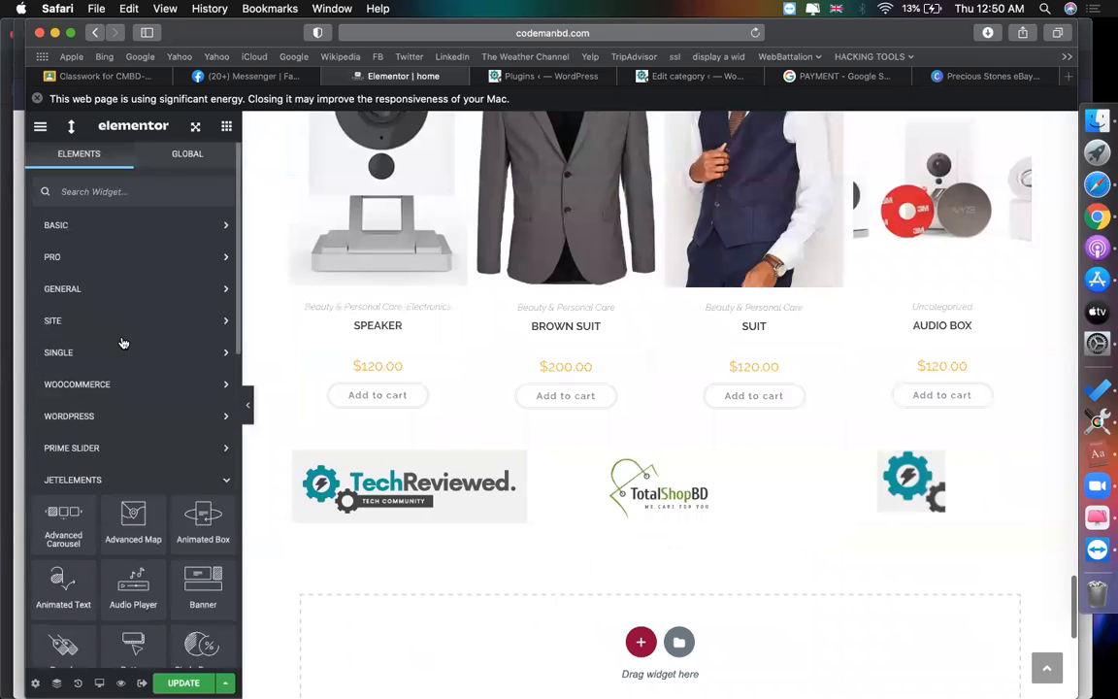
pyautogui.scroll(-8, 121, 340)
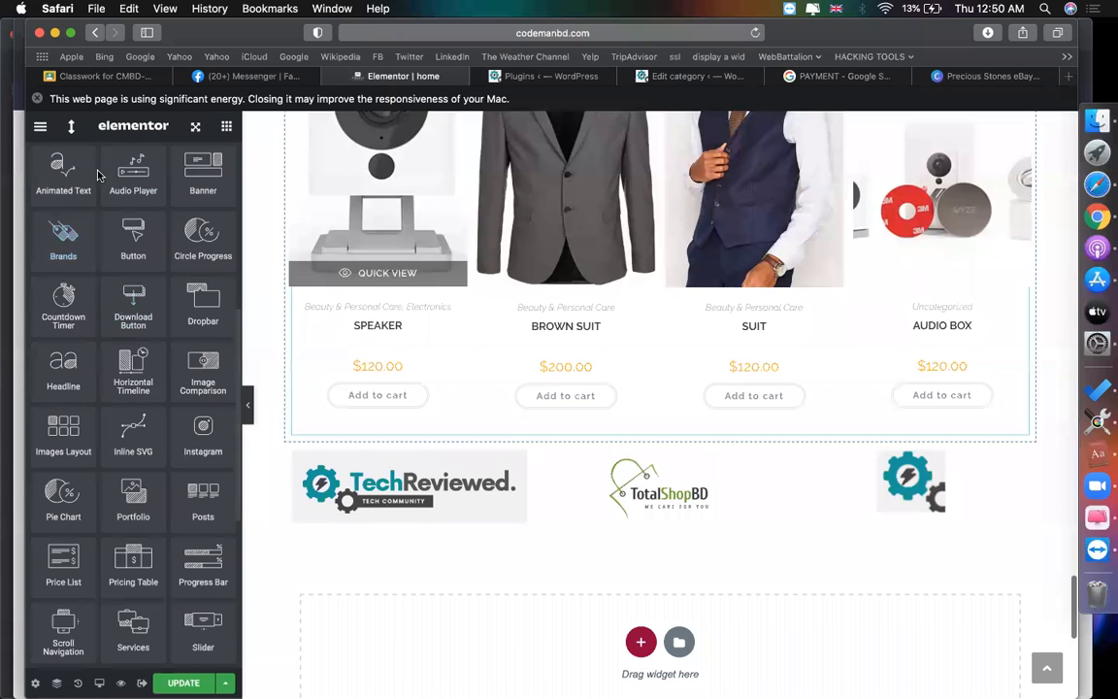
pyautogui.scroll(-8, 107, 349)
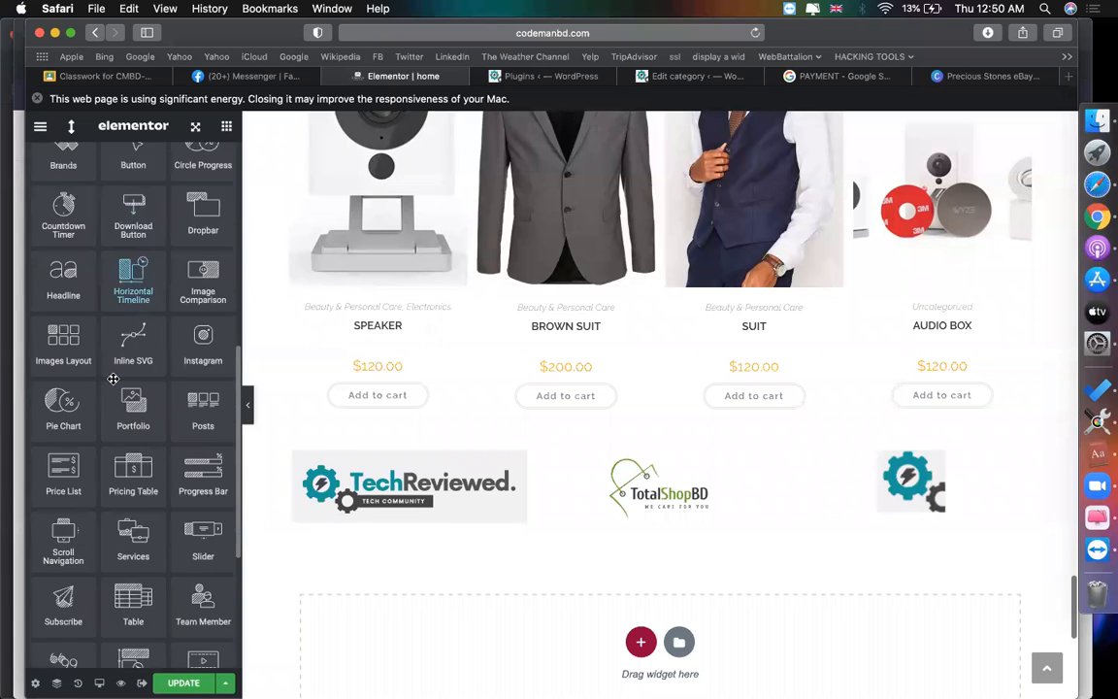
pyautogui.scroll(15, 114, 381)
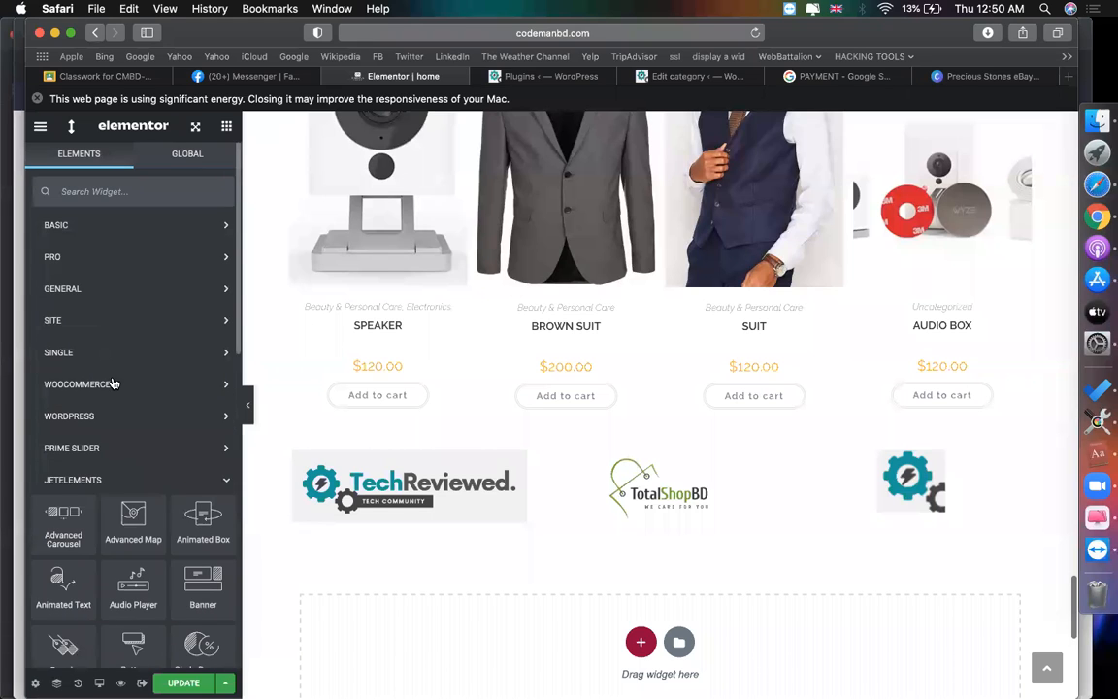
pyautogui.scroll(-5, 116, 388)
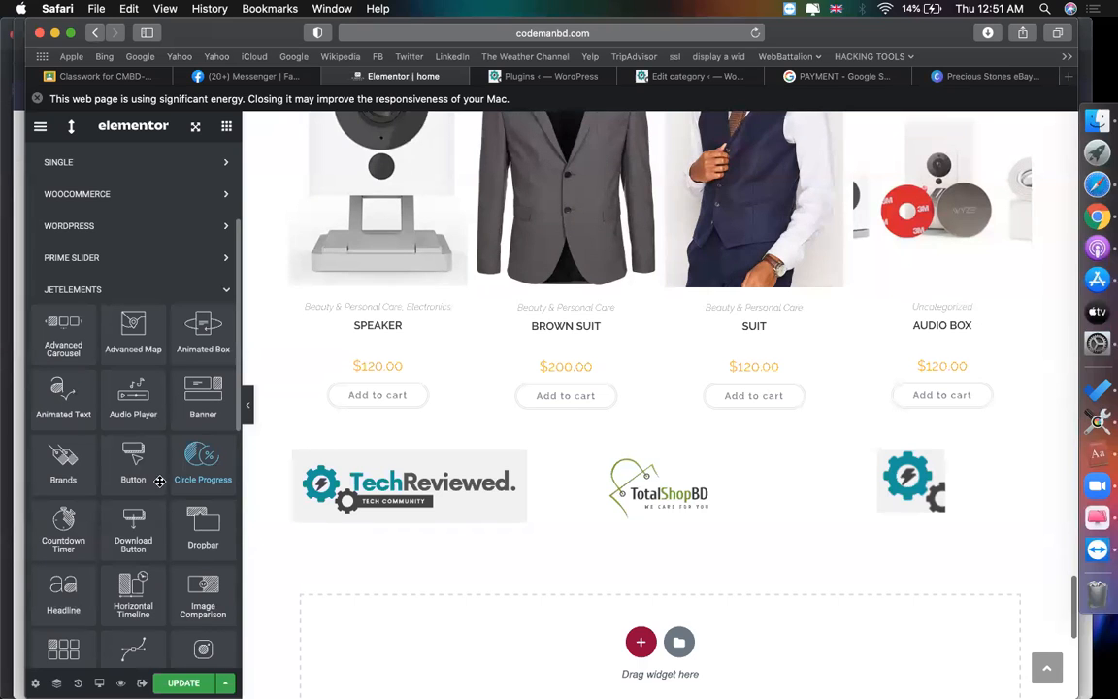
# Step: Look over the full page from hero banner to footer, glance at the payment image search and installed plugins, and recheck the lower product sections
pyautogui.scroll(20, 617, 395)
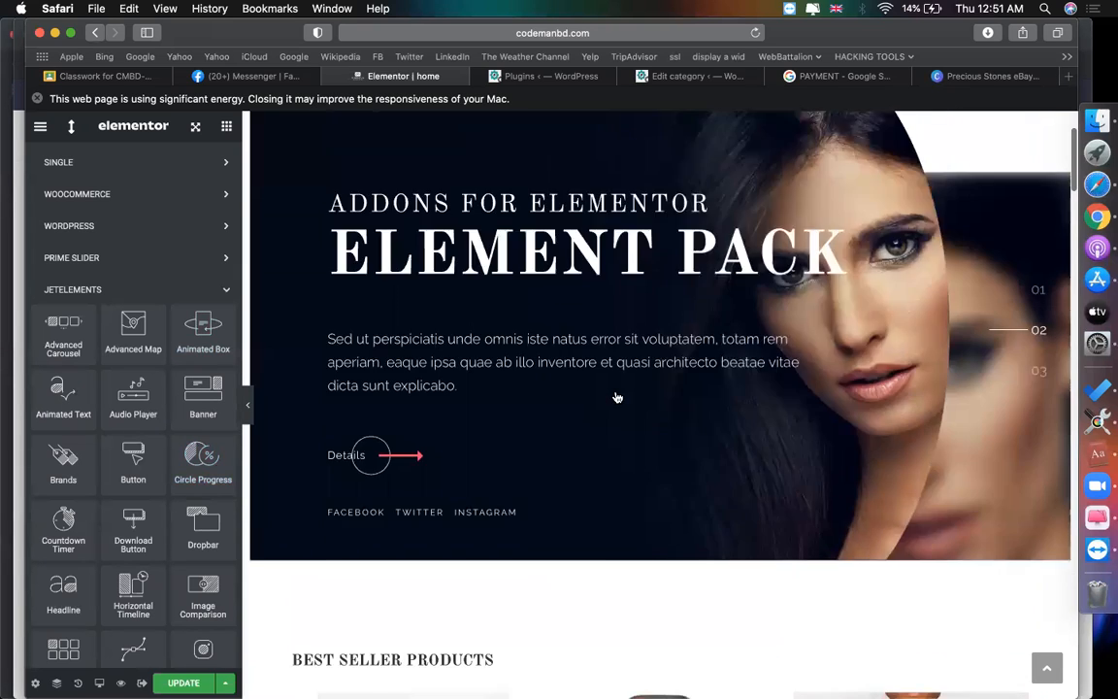
pyautogui.scroll(-20, 617, 393)
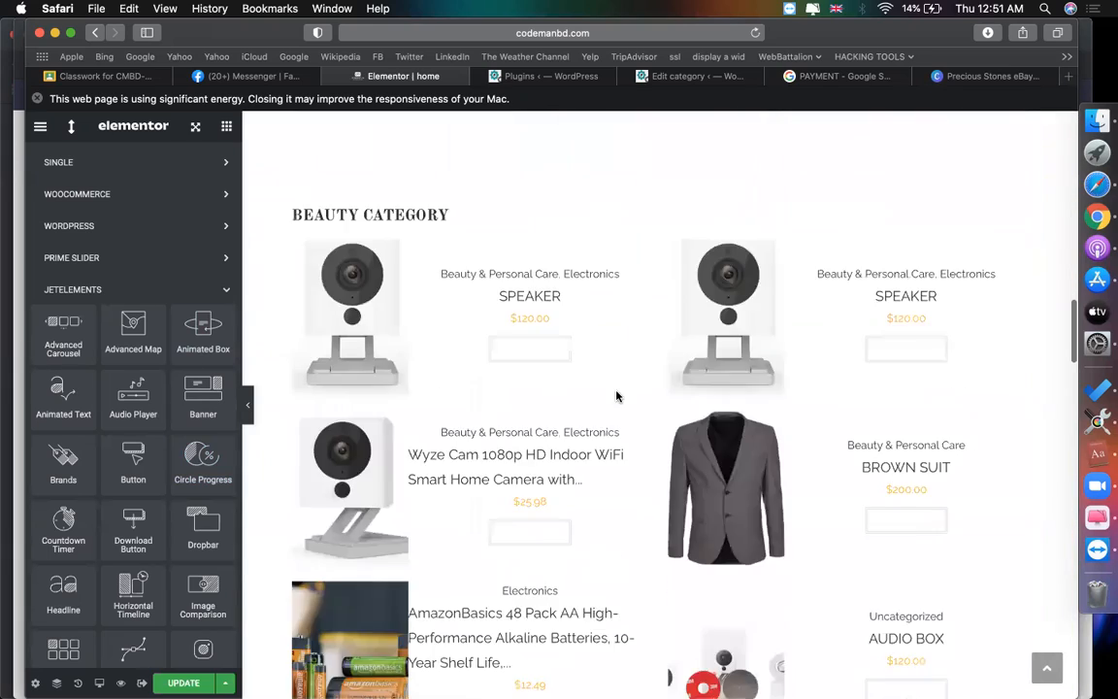
pyautogui.scroll(-15, 616, 393)
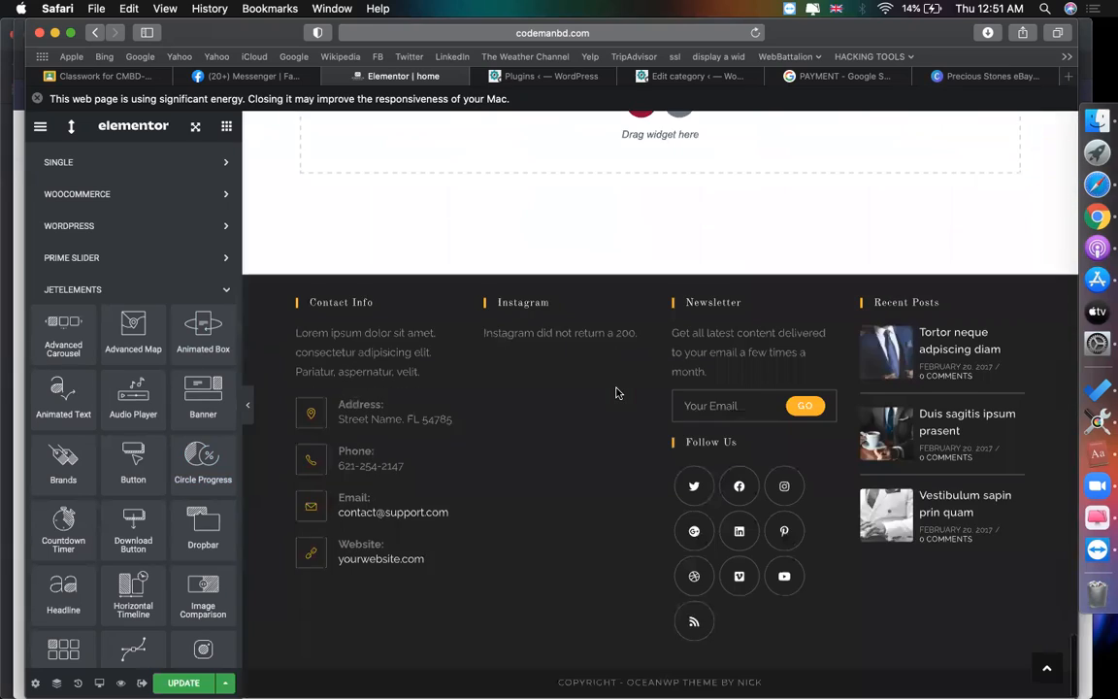
pyautogui.scroll(8, 616, 392)
pyautogui.scroll(6, 617, 392)
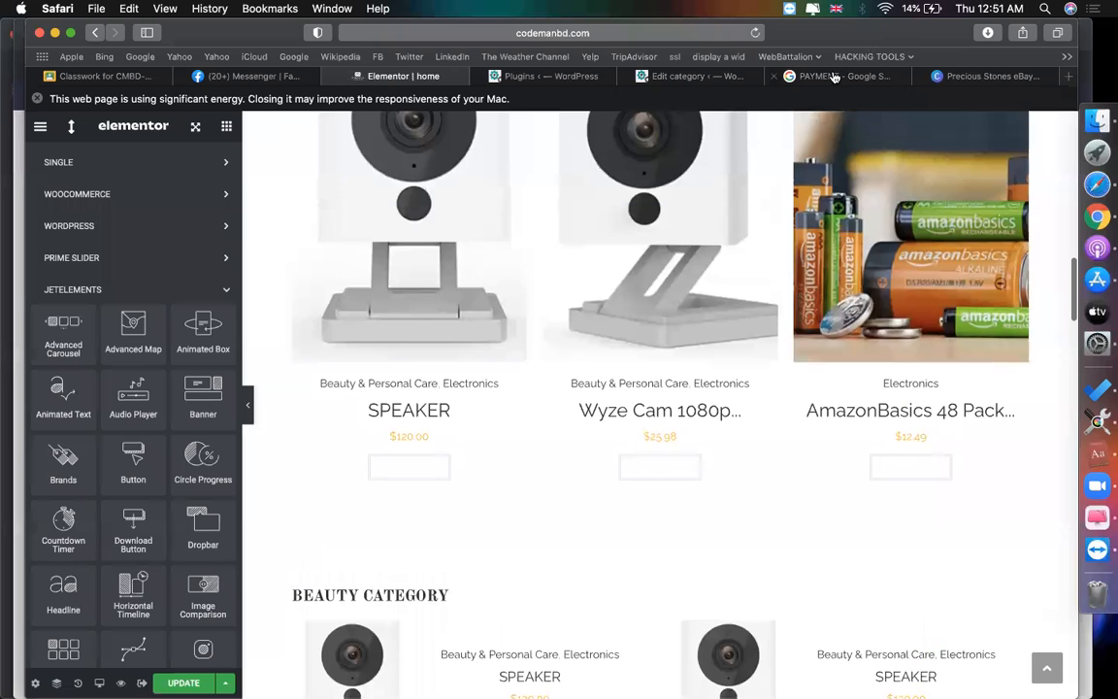
pyautogui.click(815, 76)
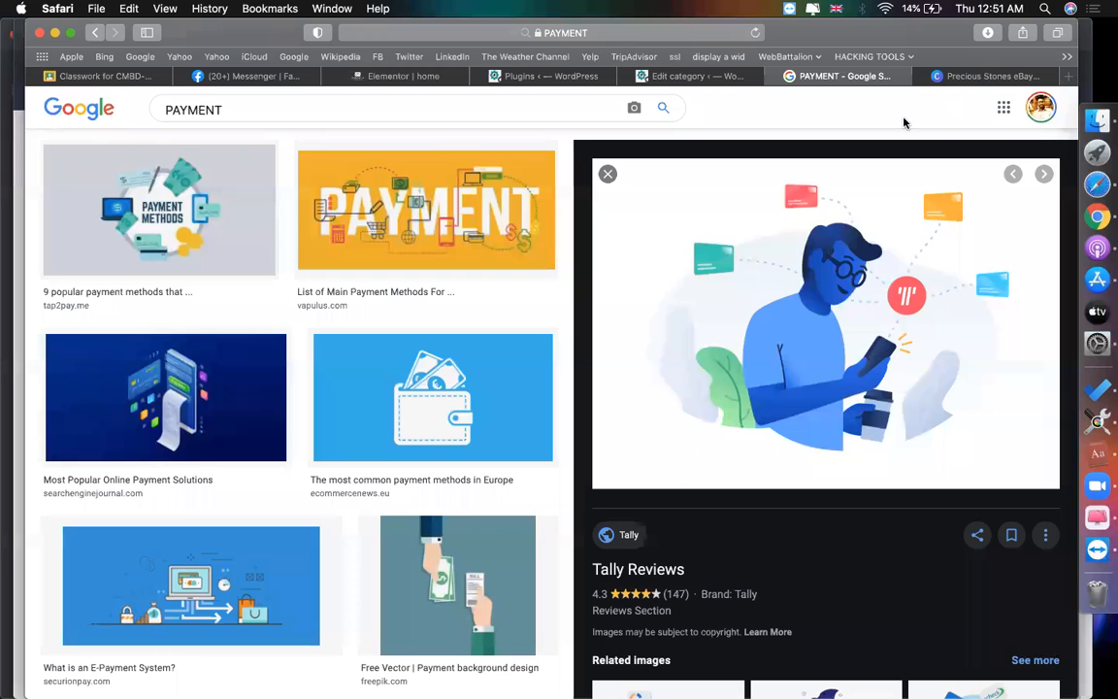
pyautogui.click(530, 77)
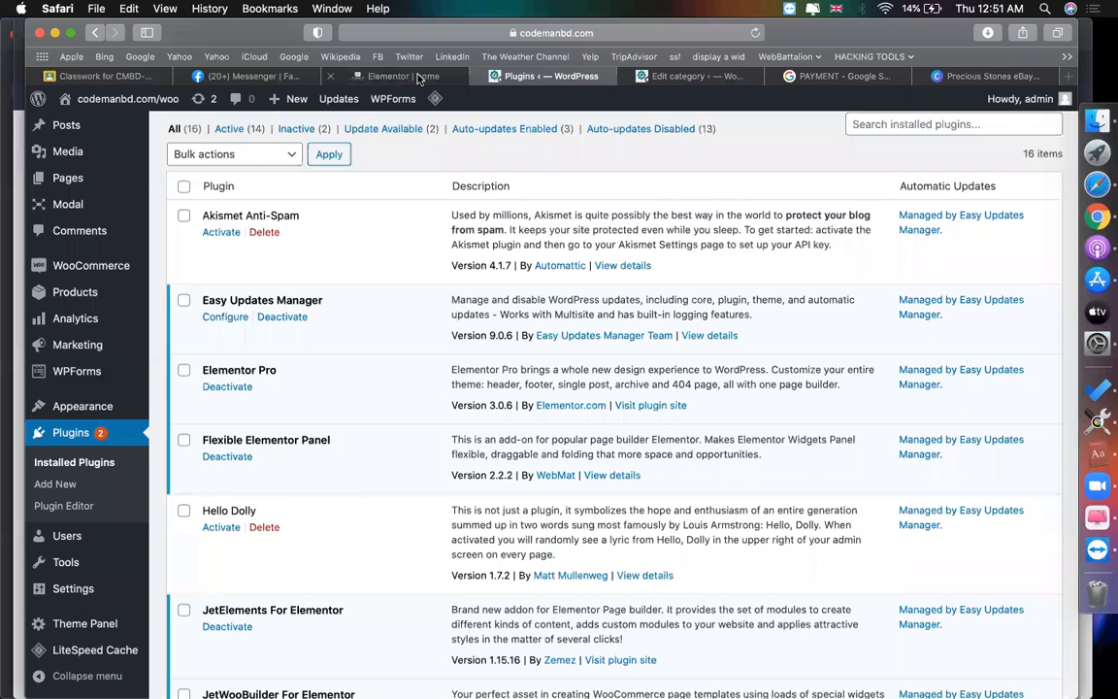
pyautogui.click(420, 78)
pyautogui.scroll(-10, 568, 437)
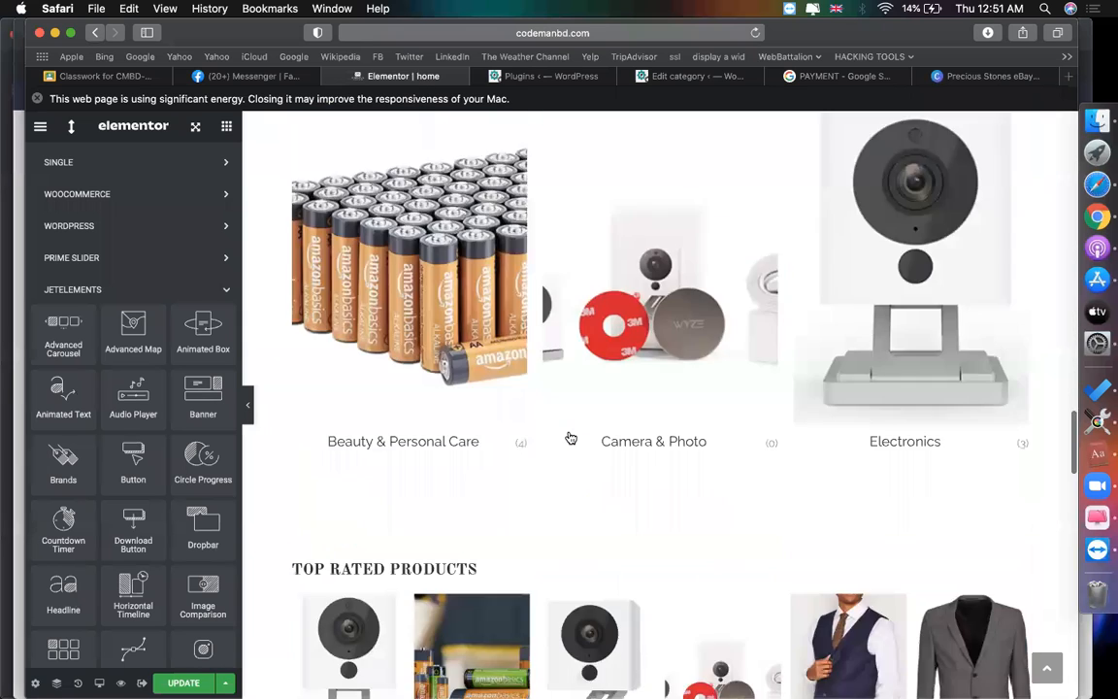
pyautogui.scroll(-5, 570, 438)
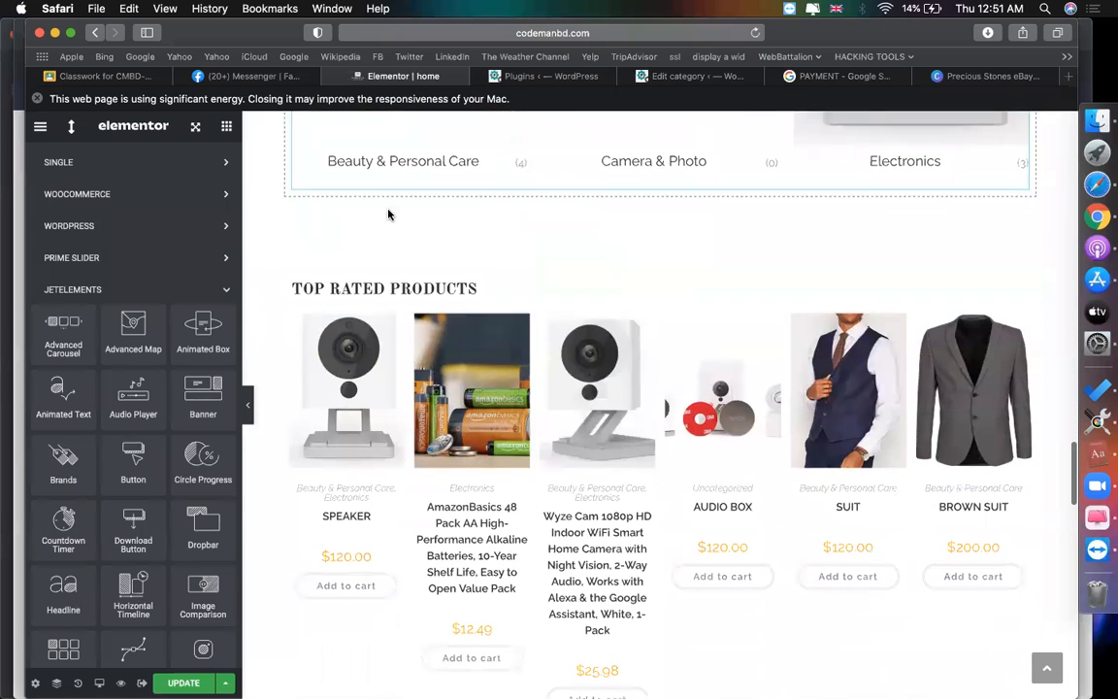
pyautogui.scroll(-9, 548, 374)
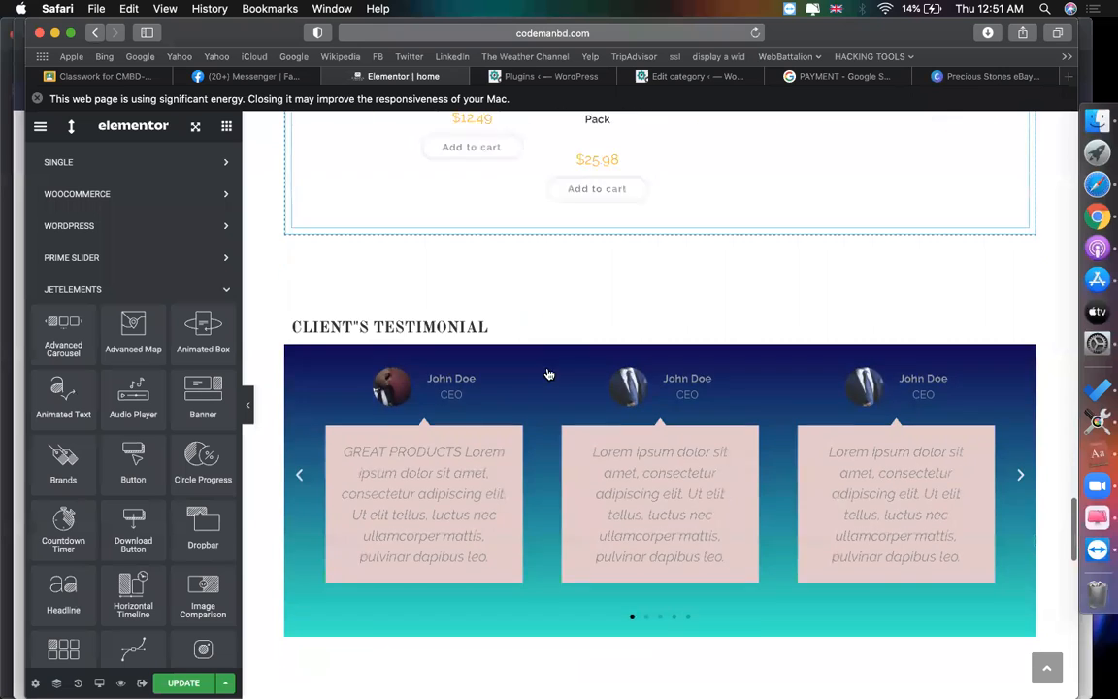
pyautogui.scroll(-9, 548, 374)
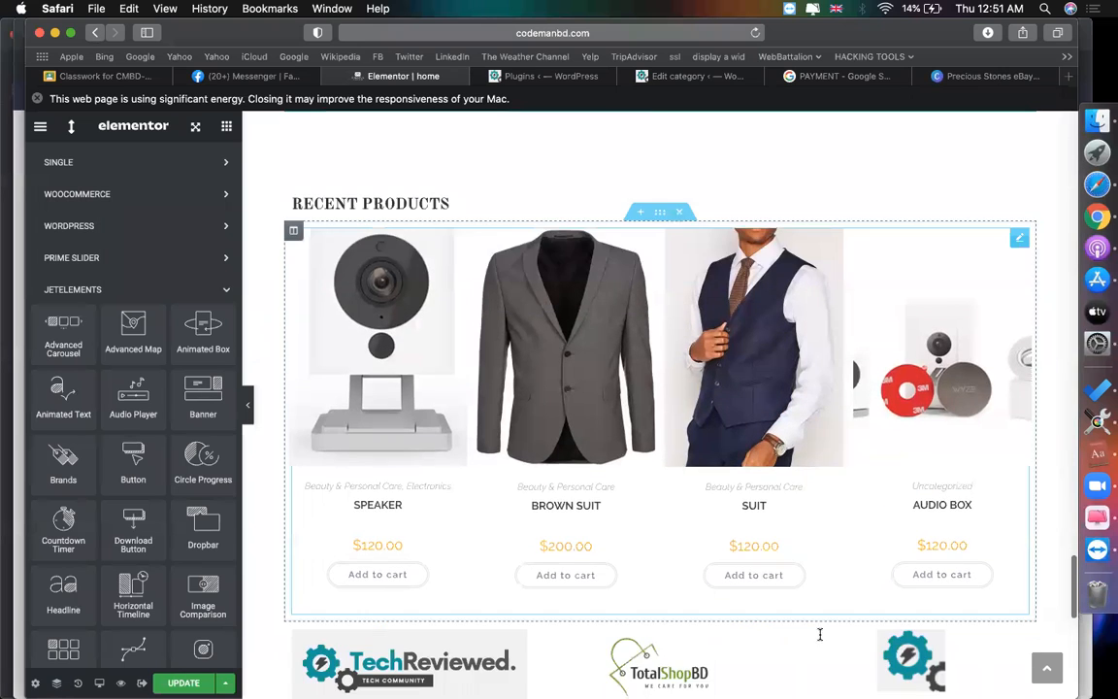